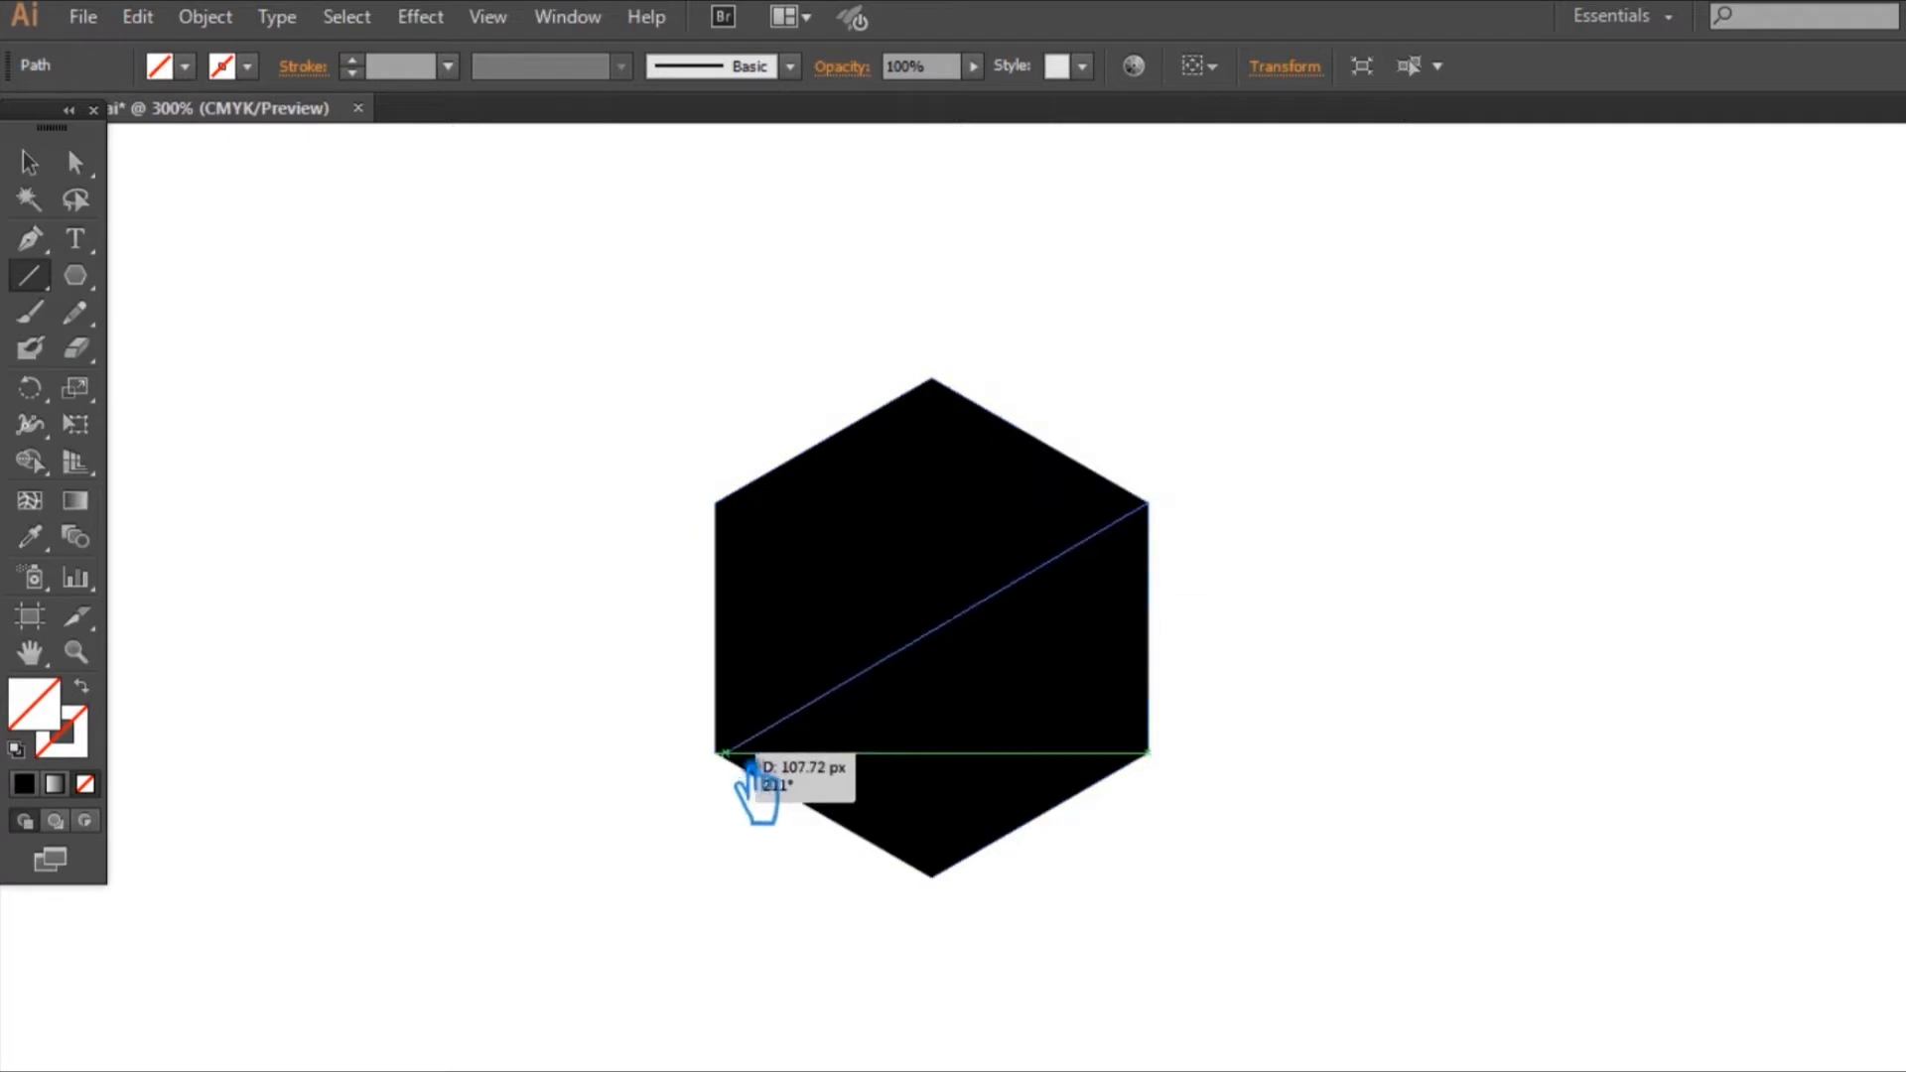
Step: Divide the hexagon along its three crossing diagonals and ungroup the resulting triangles
{"action": "left_click", "coordinate": [40, 158]}
{"action": "left_click", "coordinate": [1267, 936]}
{"action": "left_click_drag", "start_coordinate": [1267, 936], "coordinate": [688, 424]}
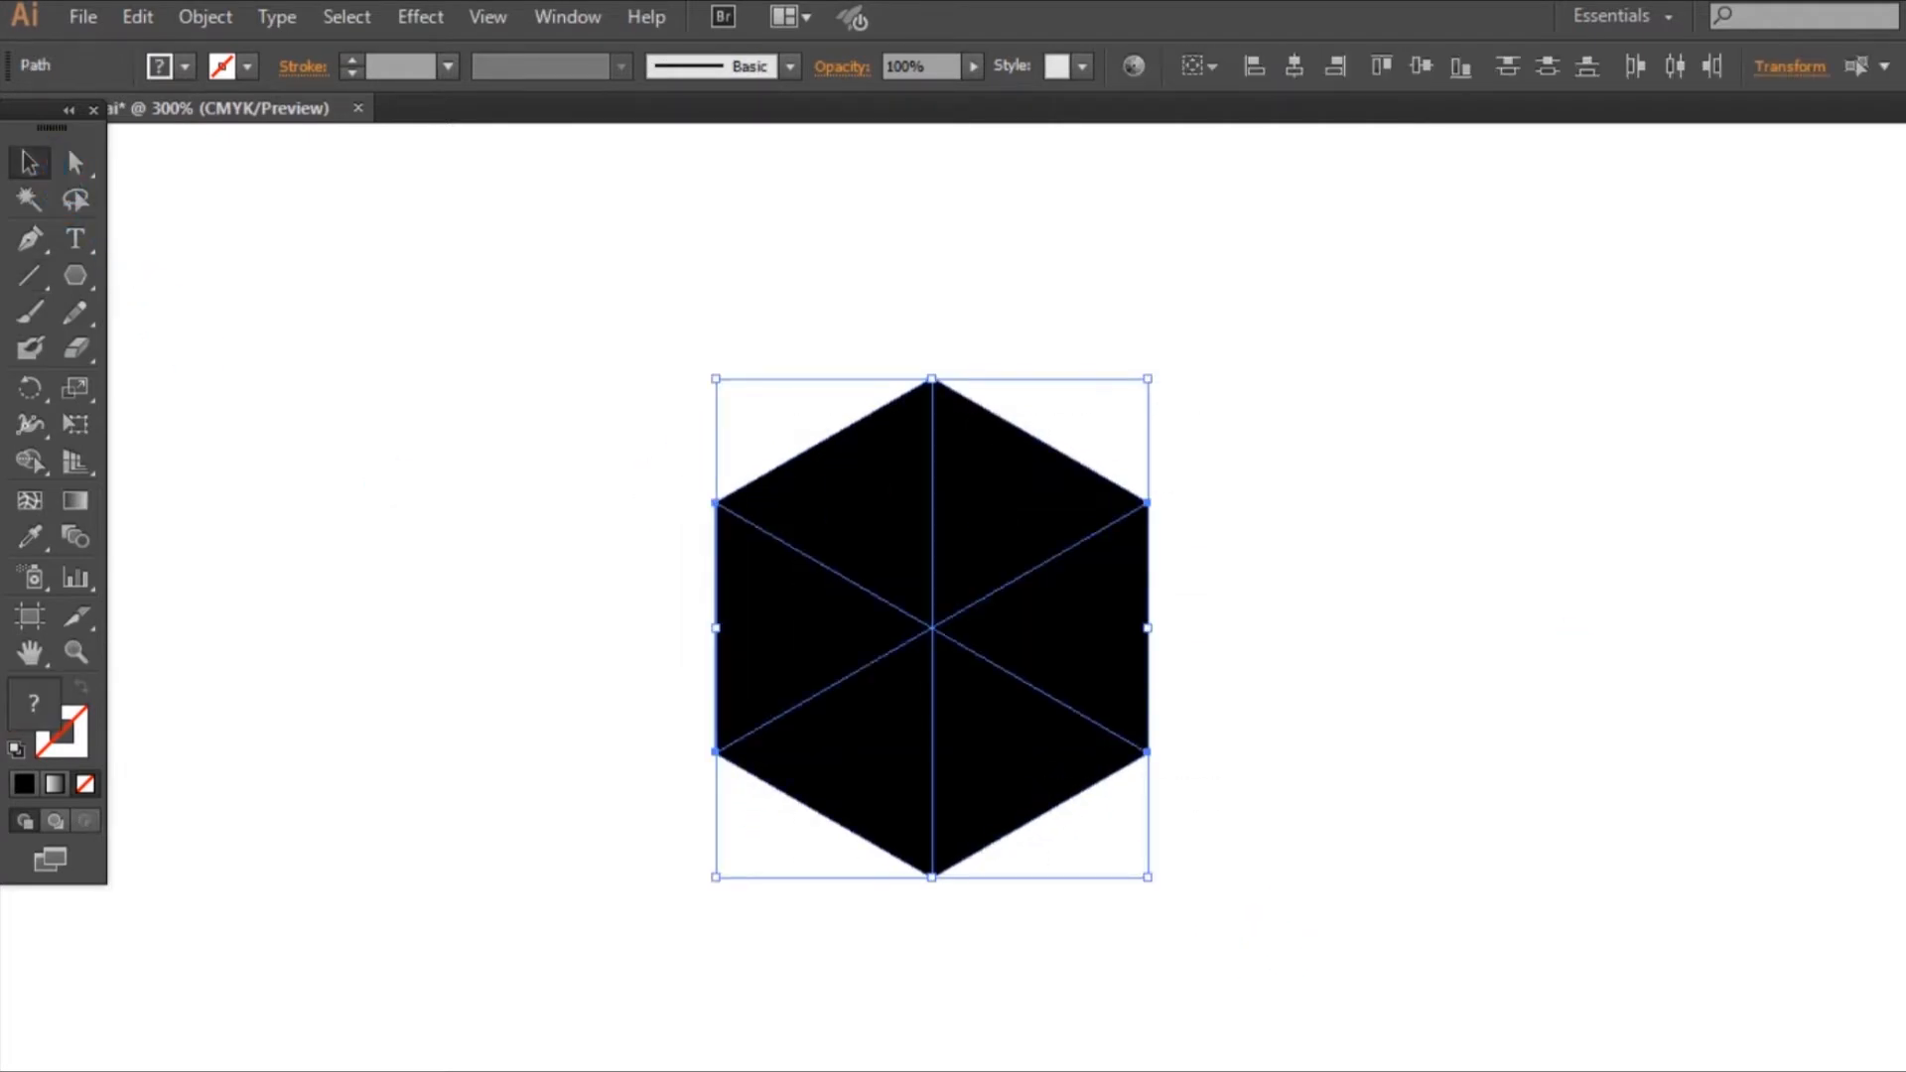
{"action": "key", "text": "ctrl+shift+F9"}
{"action": "left_click", "coordinate": [1698, 969]}
{"action": "key", "text": "ctrl+shift+F9"}
{"action": "left_click", "coordinate": [1812, 780]}
{"action": "right_click", "coordinate": [1082, 660]}
{"action": "left_click", "coordinate": [1188, 818]}
{"action": "left_click", "coordinate": [1311, 769]}
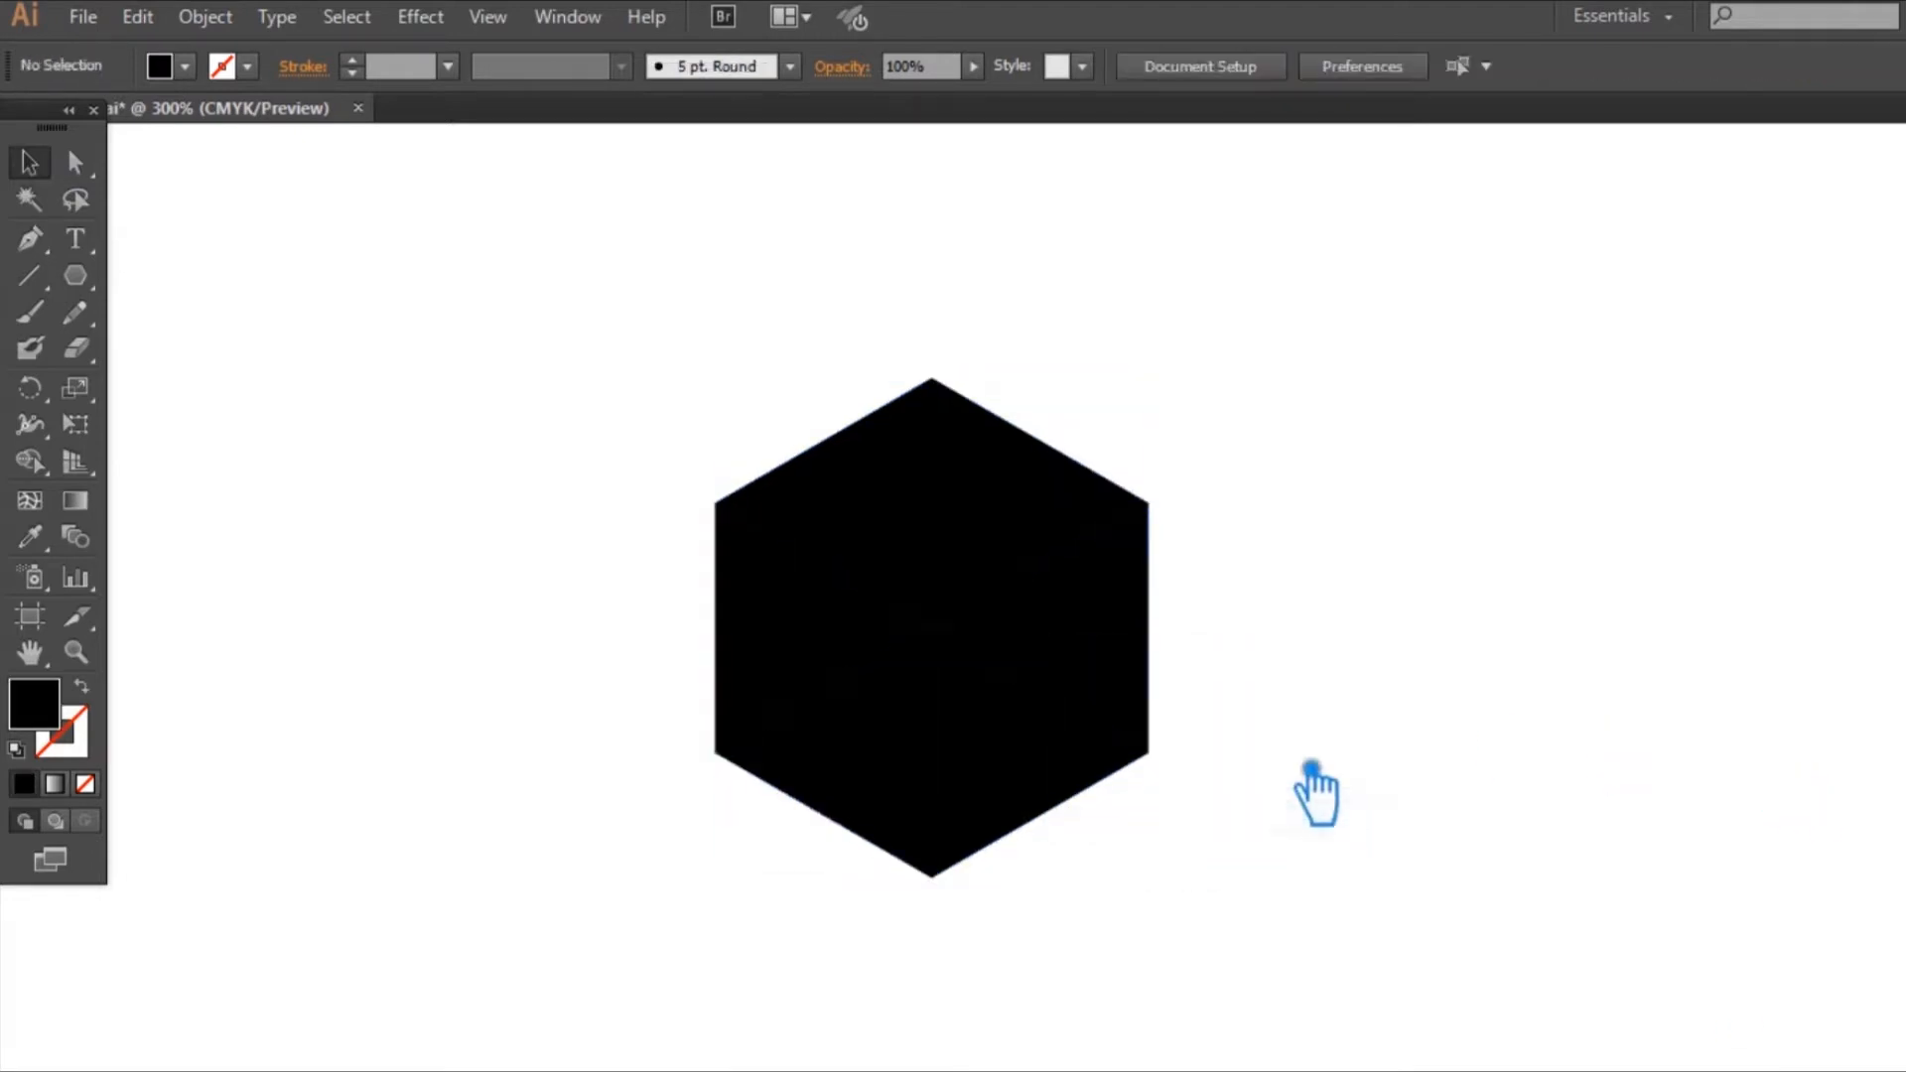
Step: Unite the two triangles on the hexagon's lower left into one left cube face
{"action": "left_click", "coordinate": [839, 769]}
{"action": "left_click", "coordinate": [791, 579], "text": "shift"}
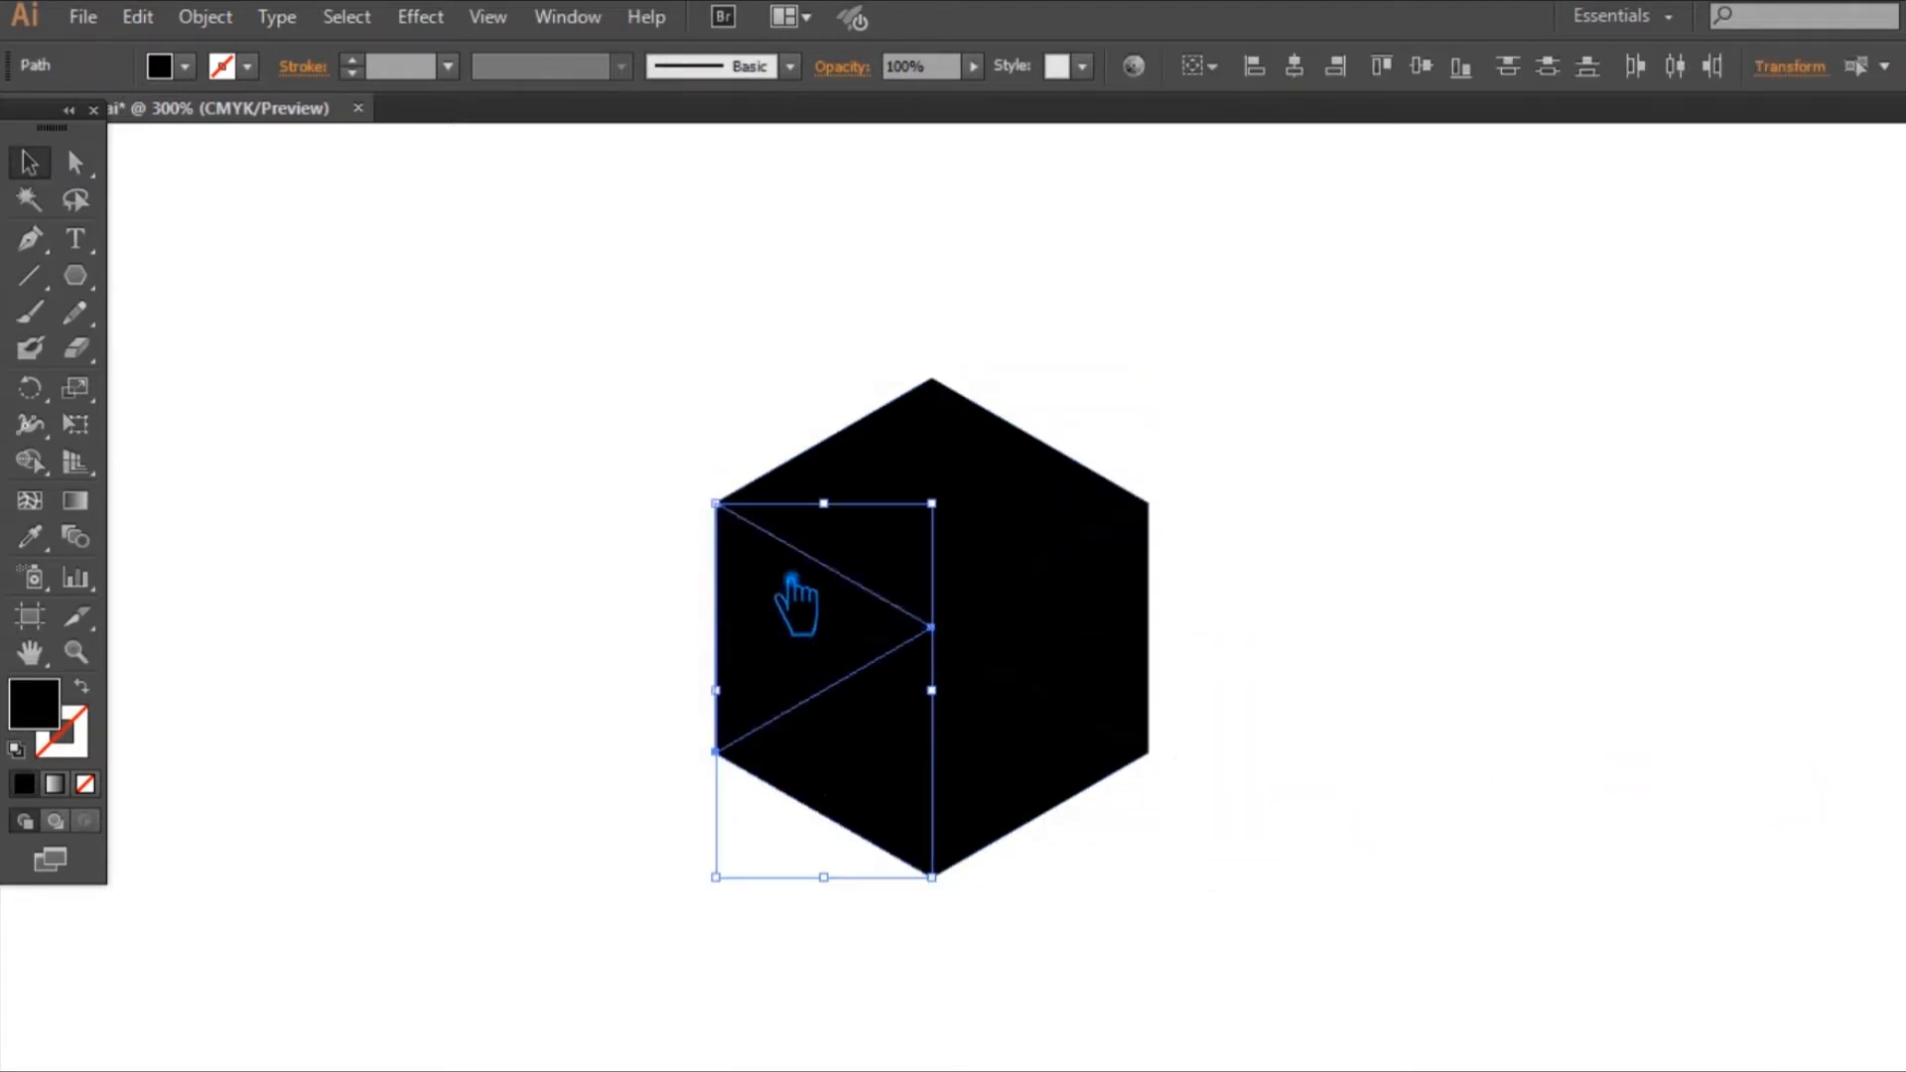
{"action": "key", "text": "ctrl+shift+F9"}
{"action": "left_click", "coordinate": [1691, 889]}
{"action": "left_click", "coordinate": [1204, 711]}
Step: Unite the two lower-right triangles into the cube's right face and the two upper triangles into its top face
{"action": "left_click", "coordinate": [1117, 710]}
{"action": "left_click", "coordinate": [1020, 808], "text": "shift"}
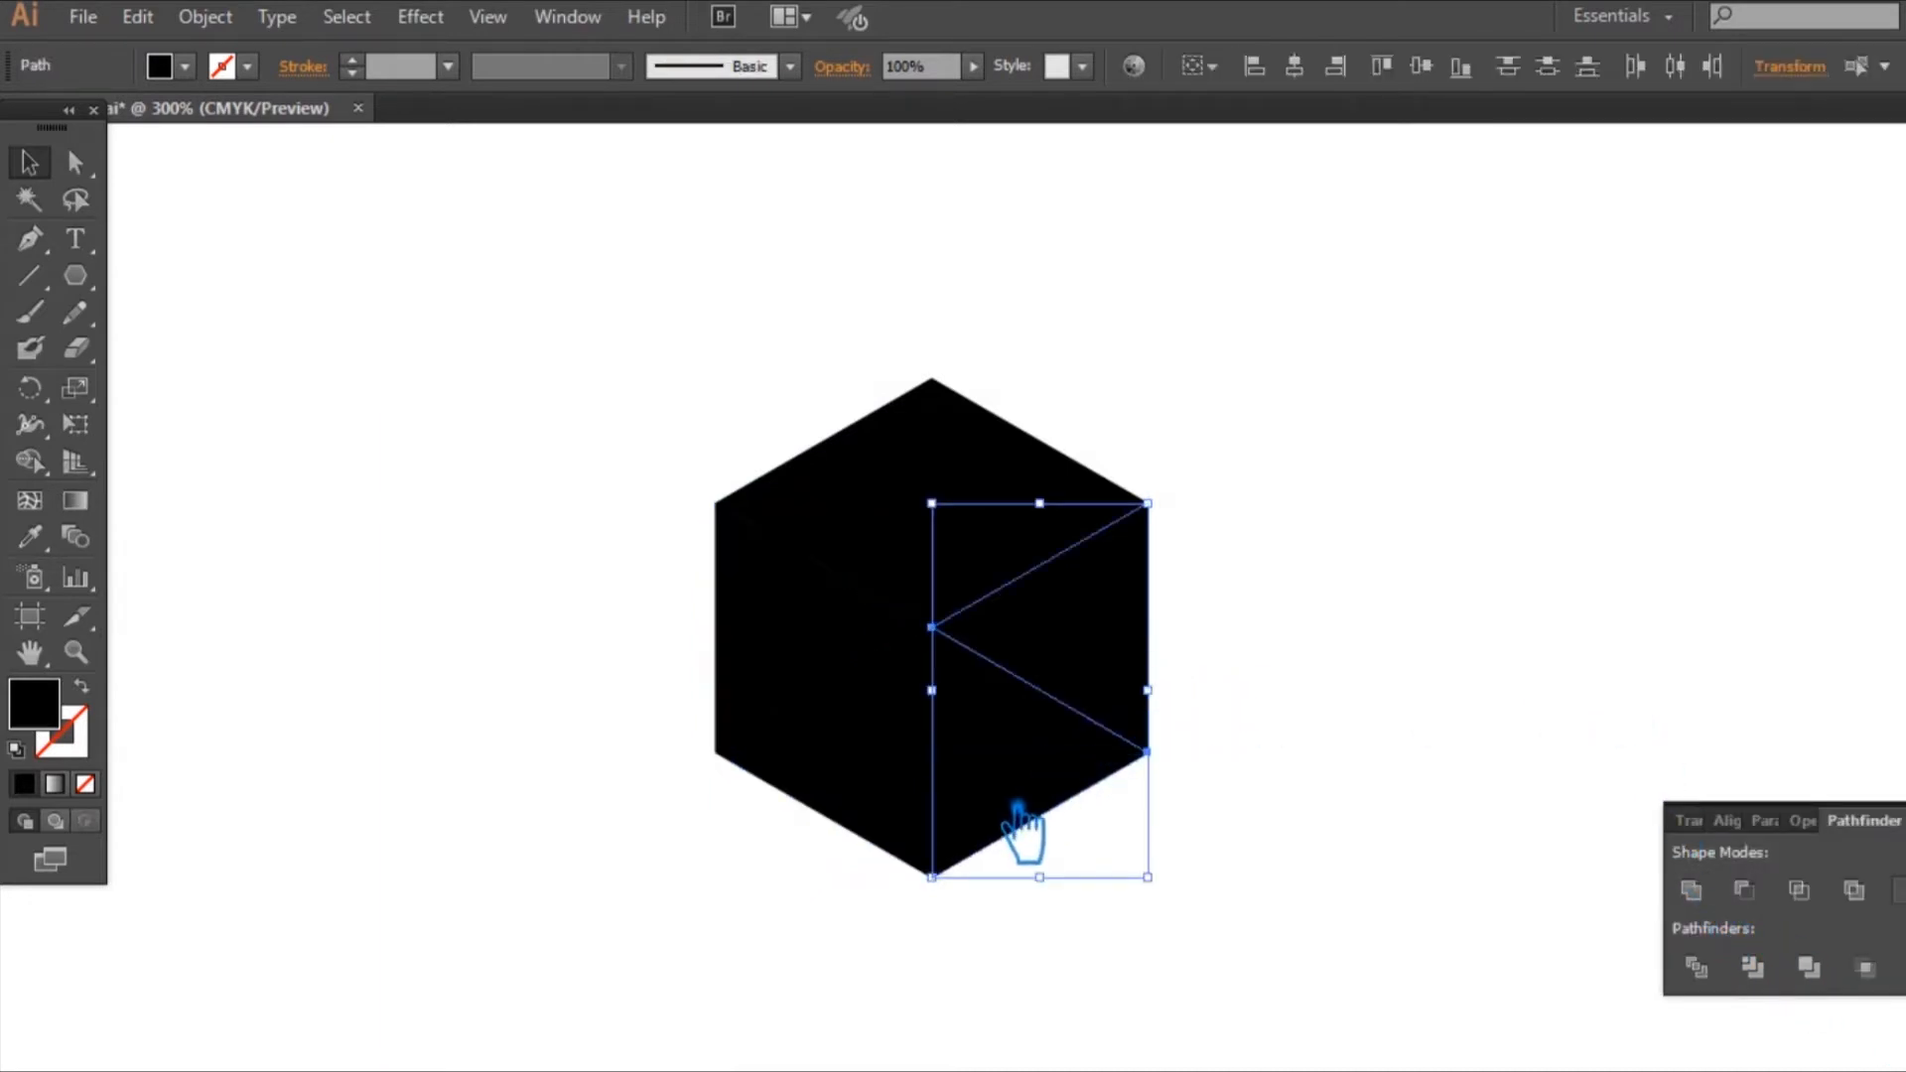
{"action": "left_click", "coordinate": [1029, 519]}
{"action": "left_click", "coordinate": [897, 502], "text": "shift"}
{"action": "left_click", "coordinate": [1691, 890]}
{"action": "left_click", "coordinate": [1548, 620]}
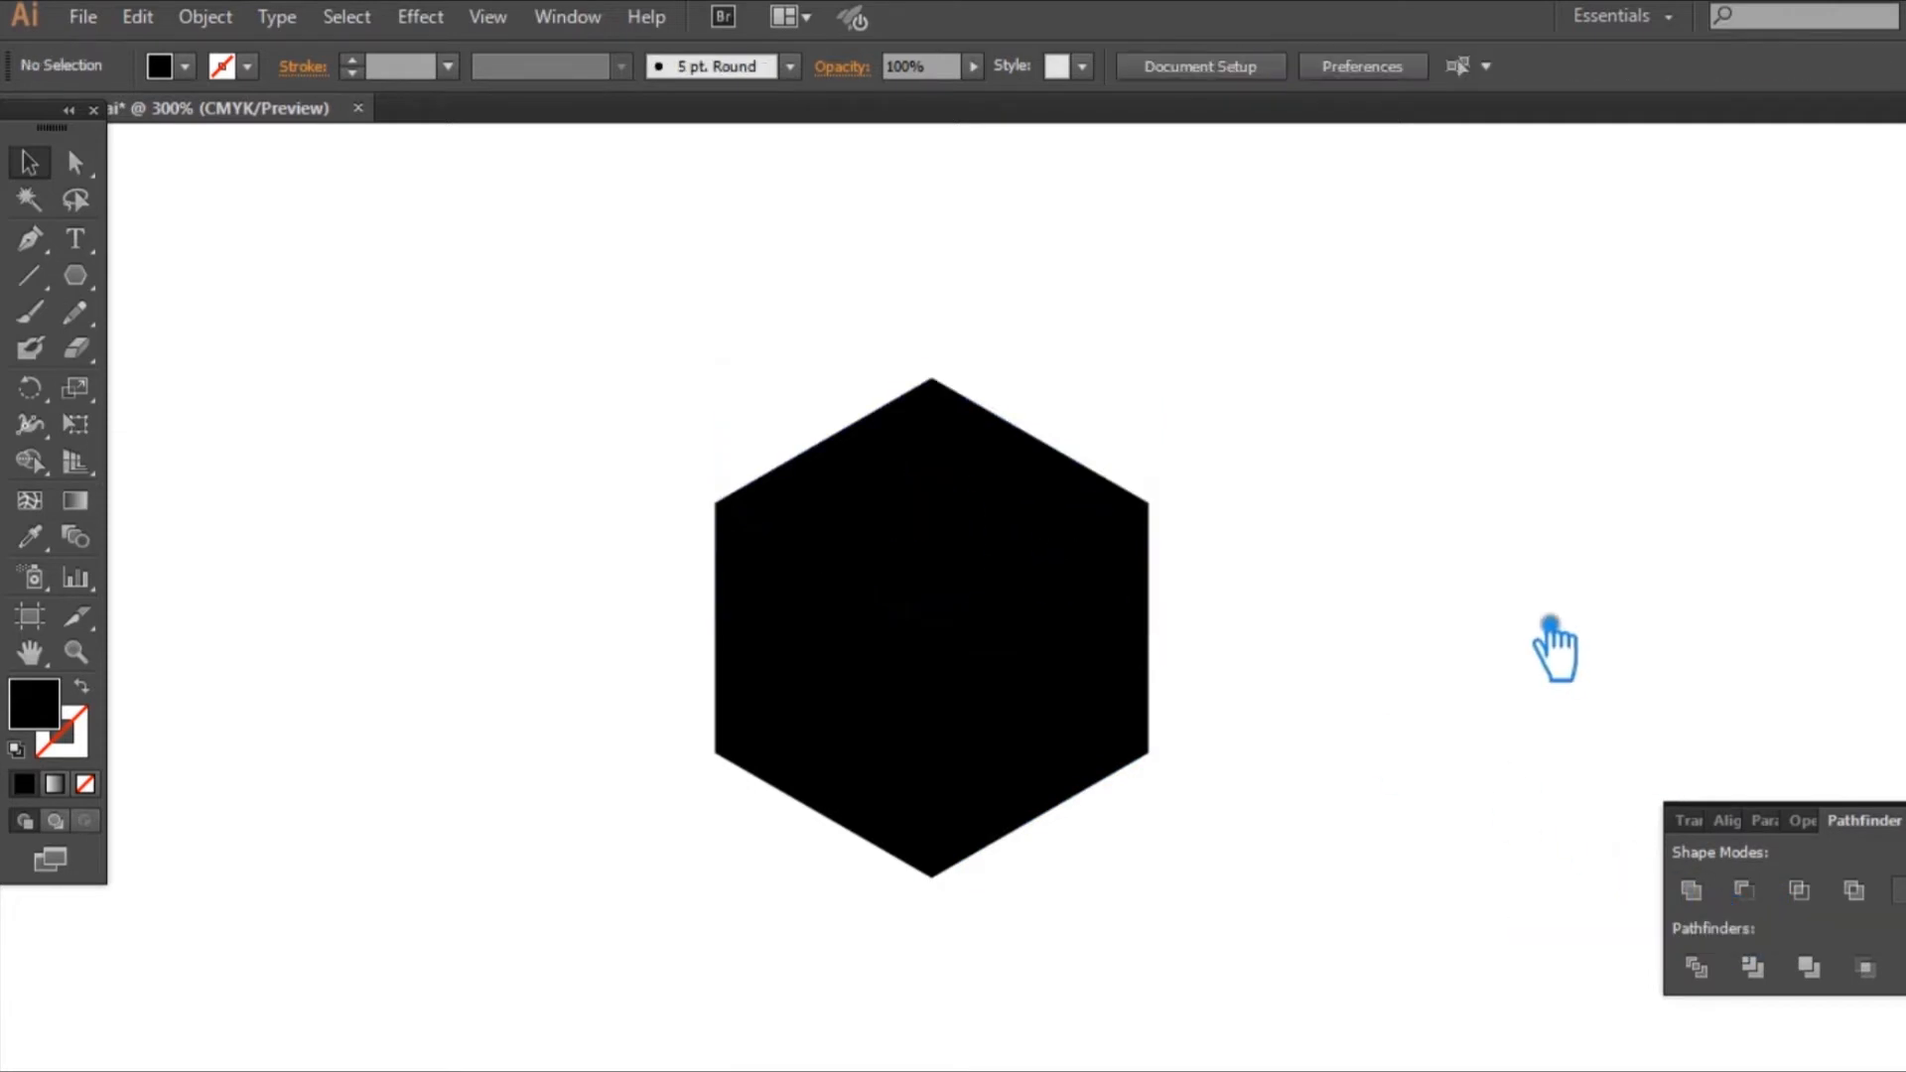
{"action": "left_click", "coordinate": [893, 705]}
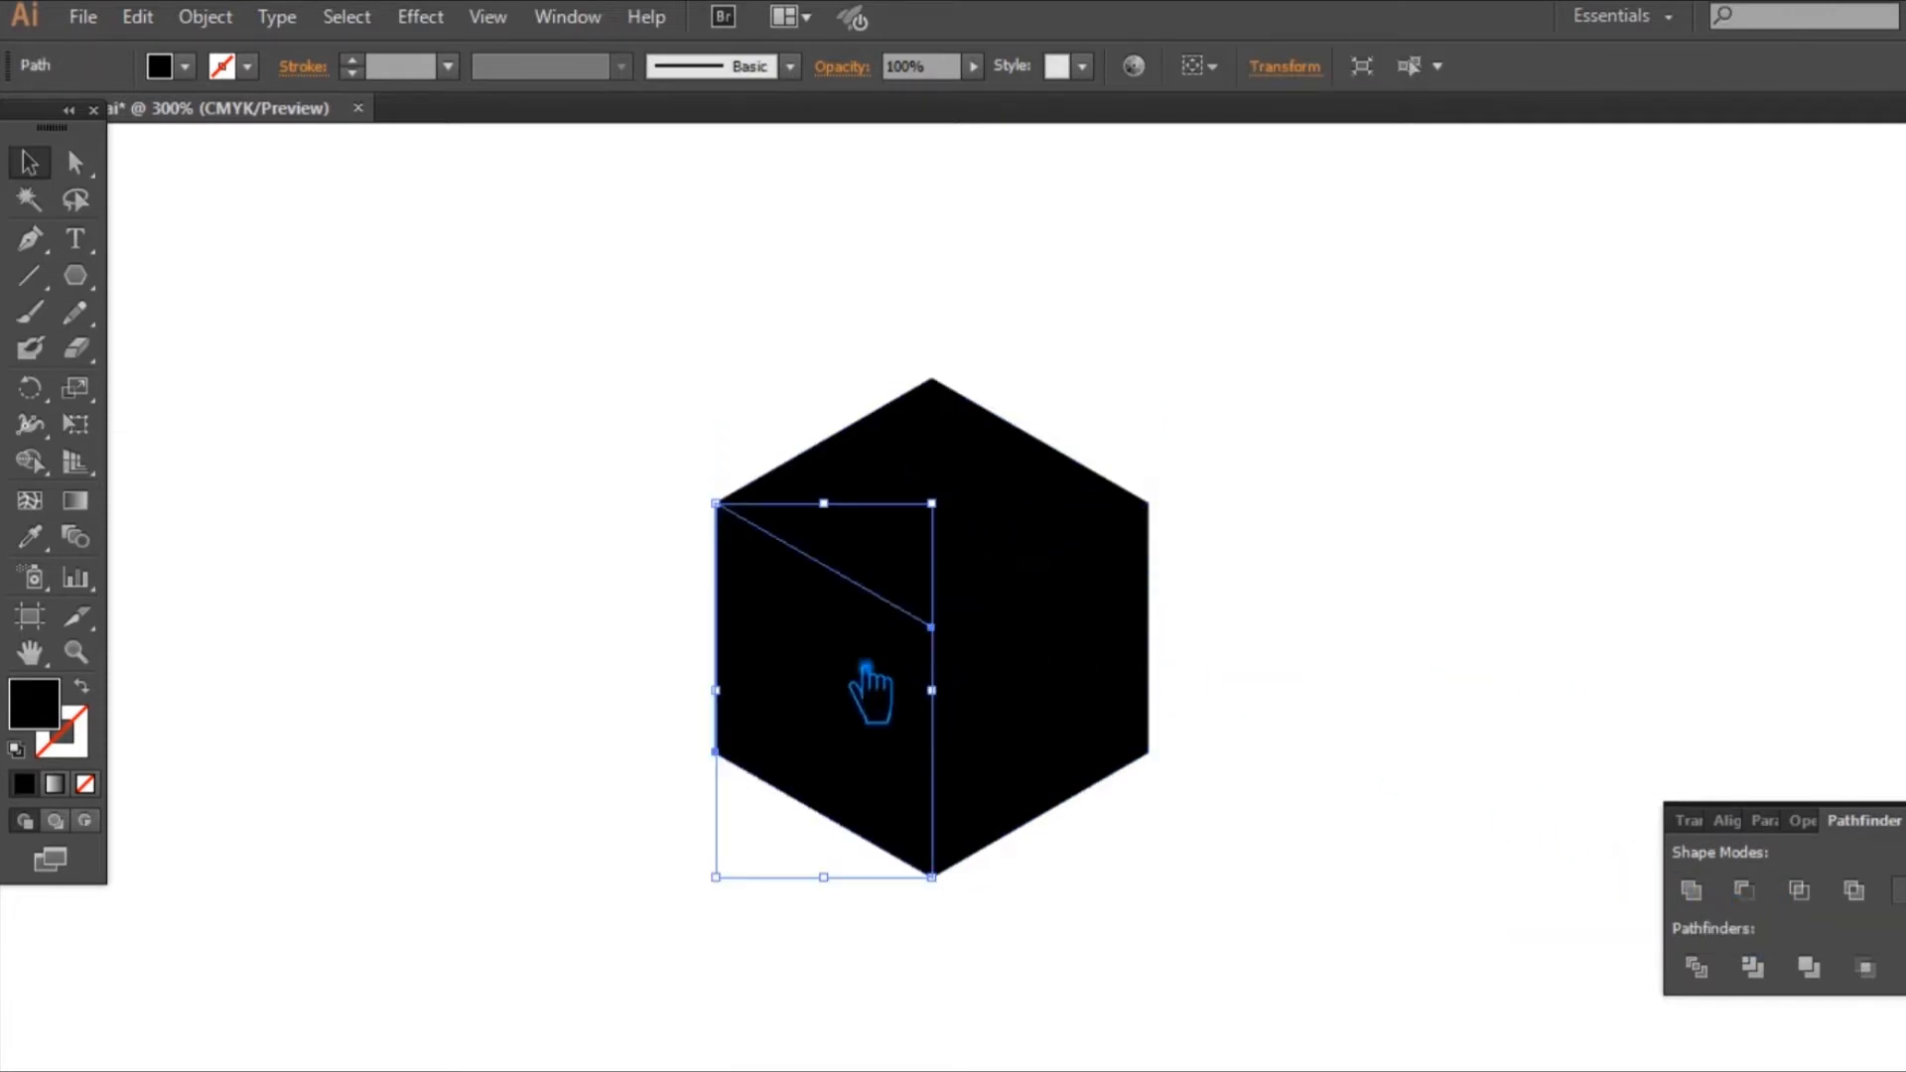
{"action": "double_click", "coordinate": [45, 717]}
{"action": "left_click", "coordinate": [1608, 402]}
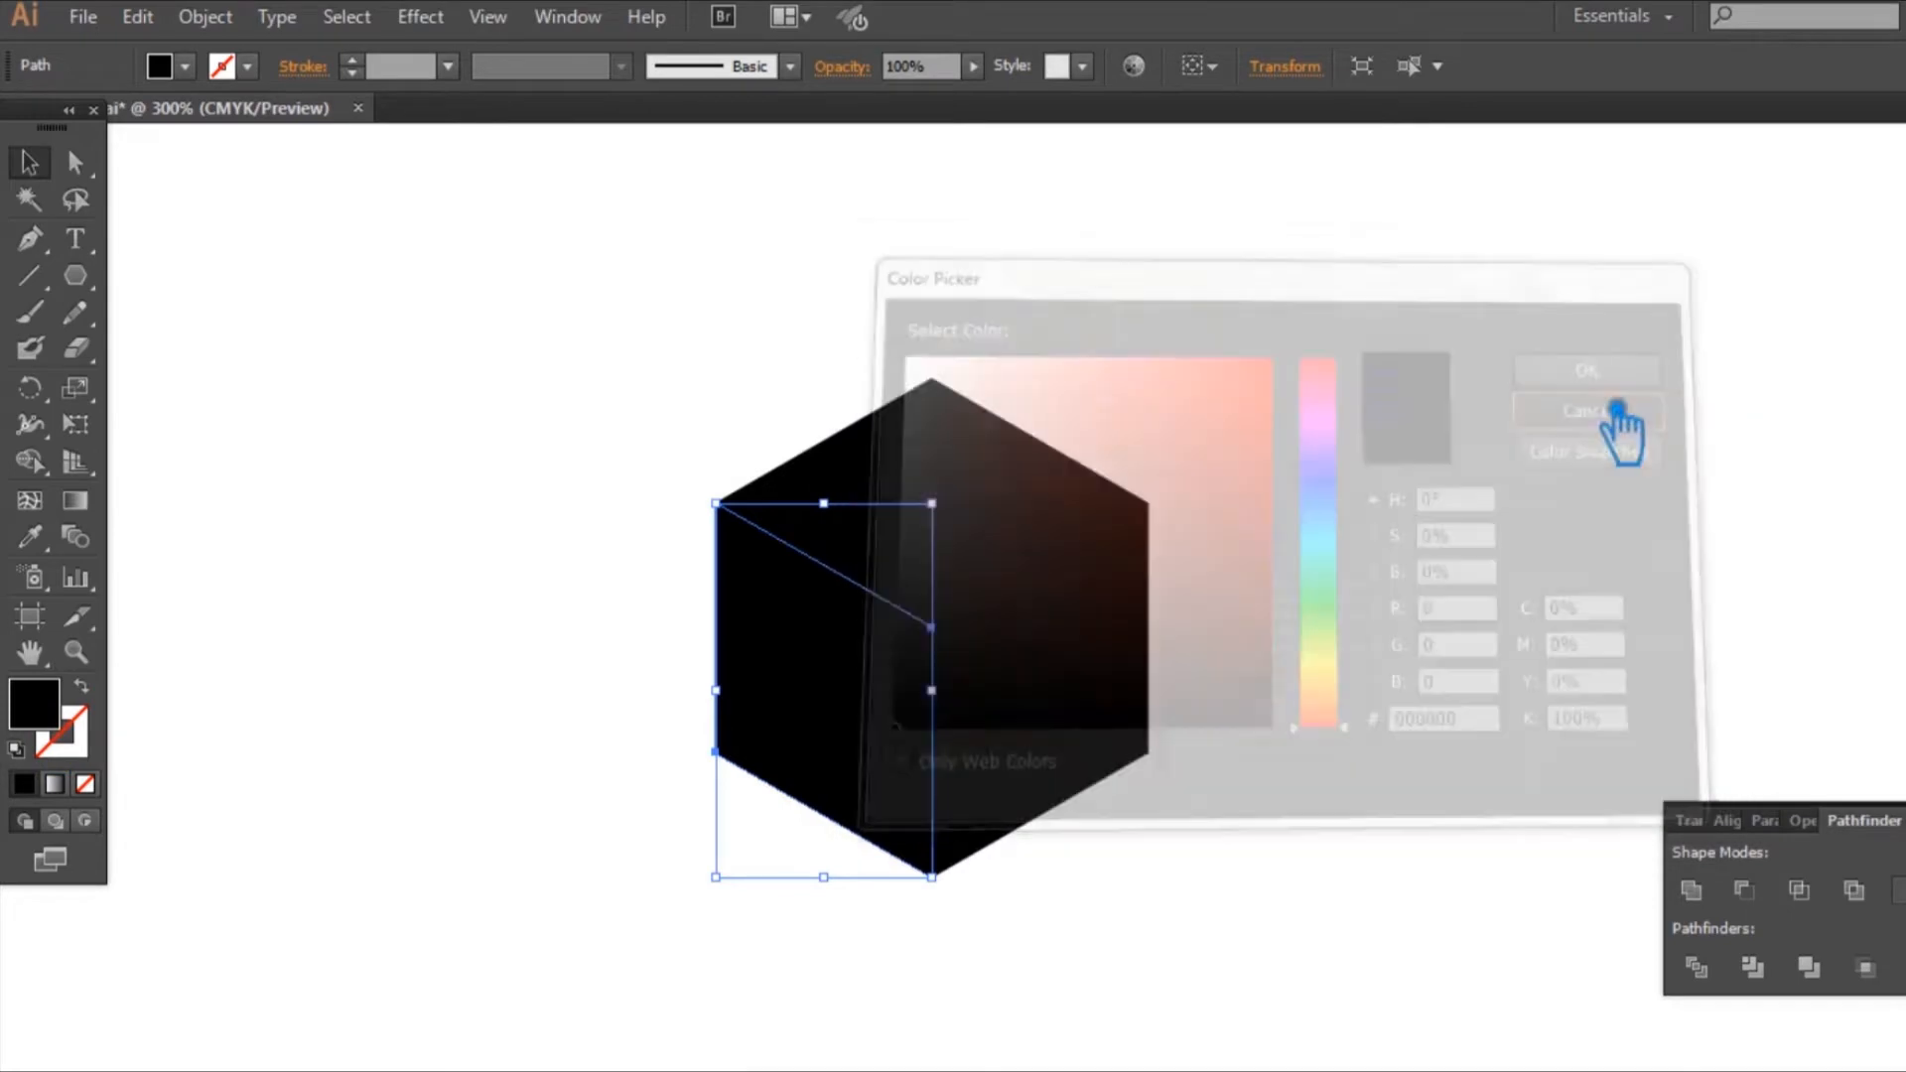
{"action": "left_click", "coordinate": [1617, 427]}
{"action": "left_click", "coordinate": [884, 745]}
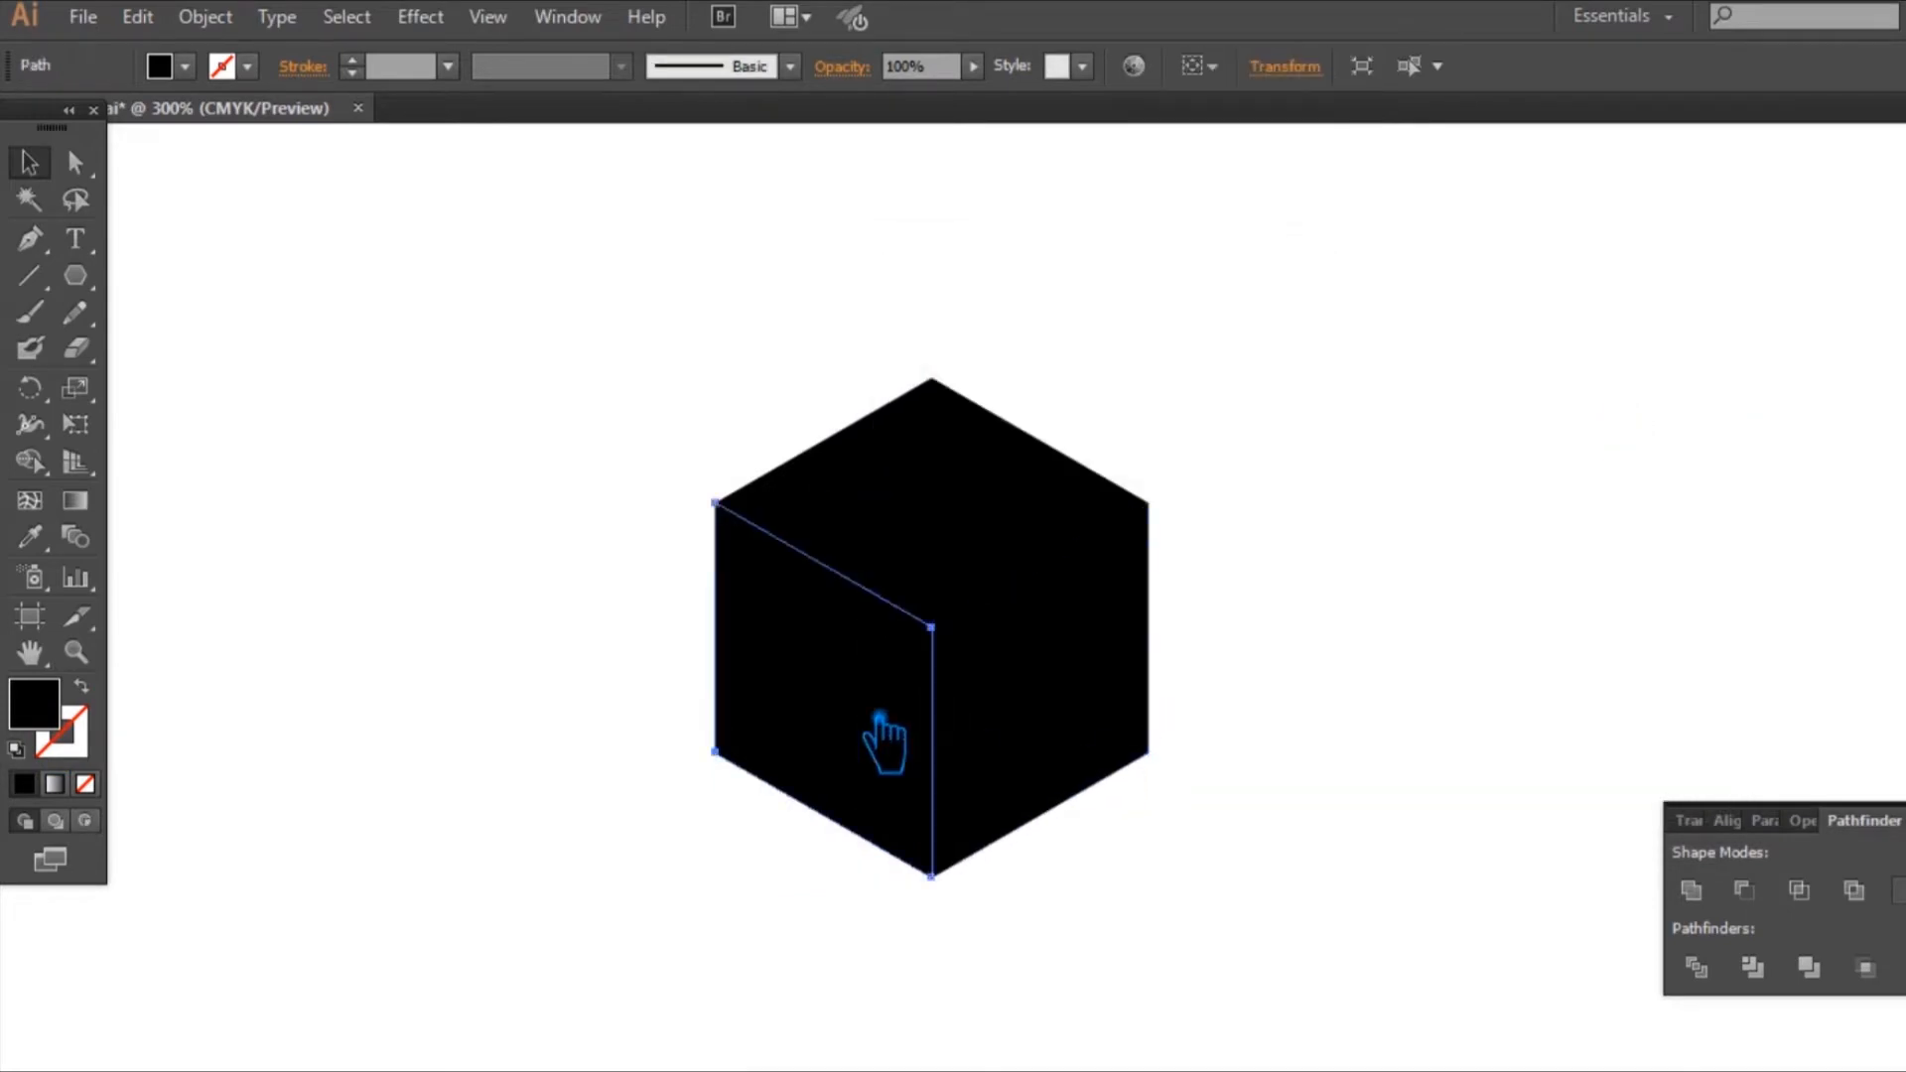
Step: Fill the cube's left face with the dark grey #2B2828
{"action": "double_click", "coordinate": [57, 722]}
{"action": "left_click", "coordinate": [918, 695]}
{"action": "left_click", "coordinate": [910, 664]}
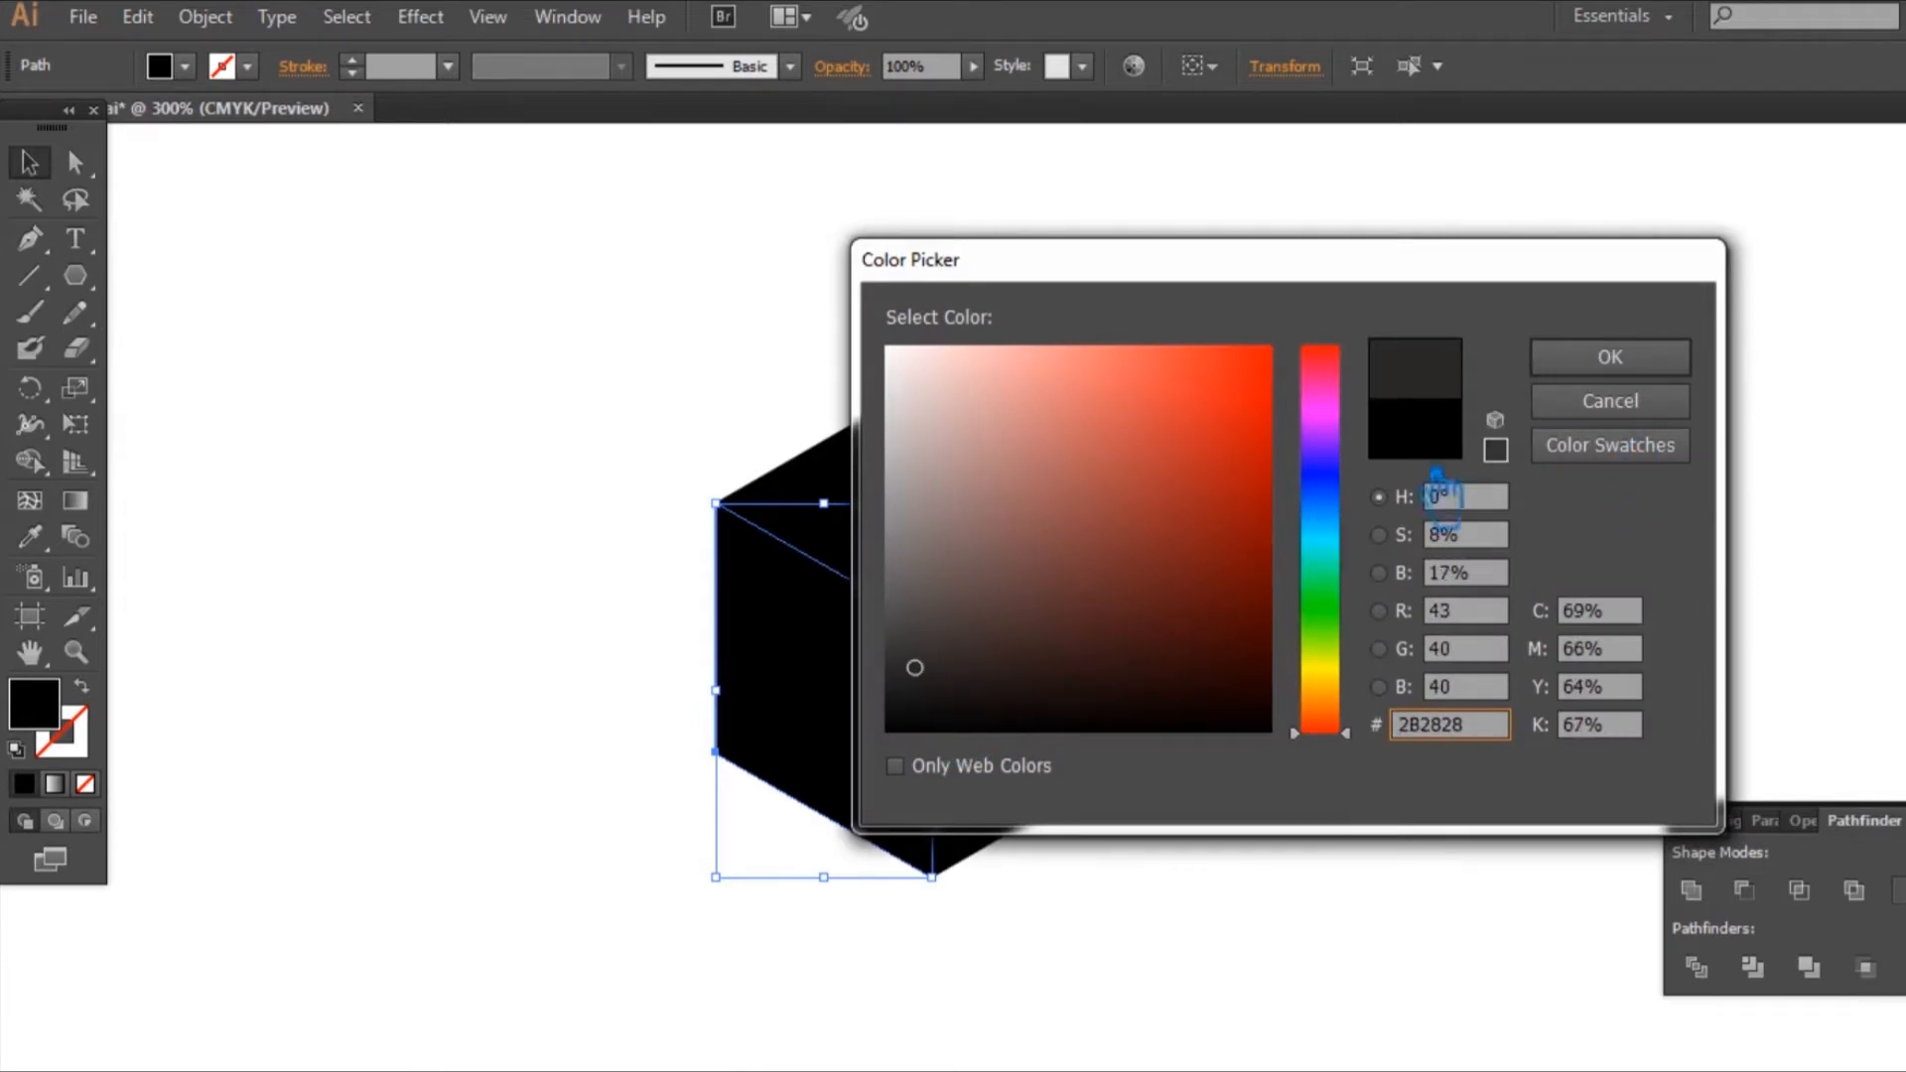
{"action": "left_click", "coordinate": [1609, 357]}
{"action": "left_click", "coordinate": [1375, 474]}
Step: Fill the cube's top face with a lighter grey, about #4C4949, and deselect it
{"action": "left_click", "coordinate": [1032, 533]}
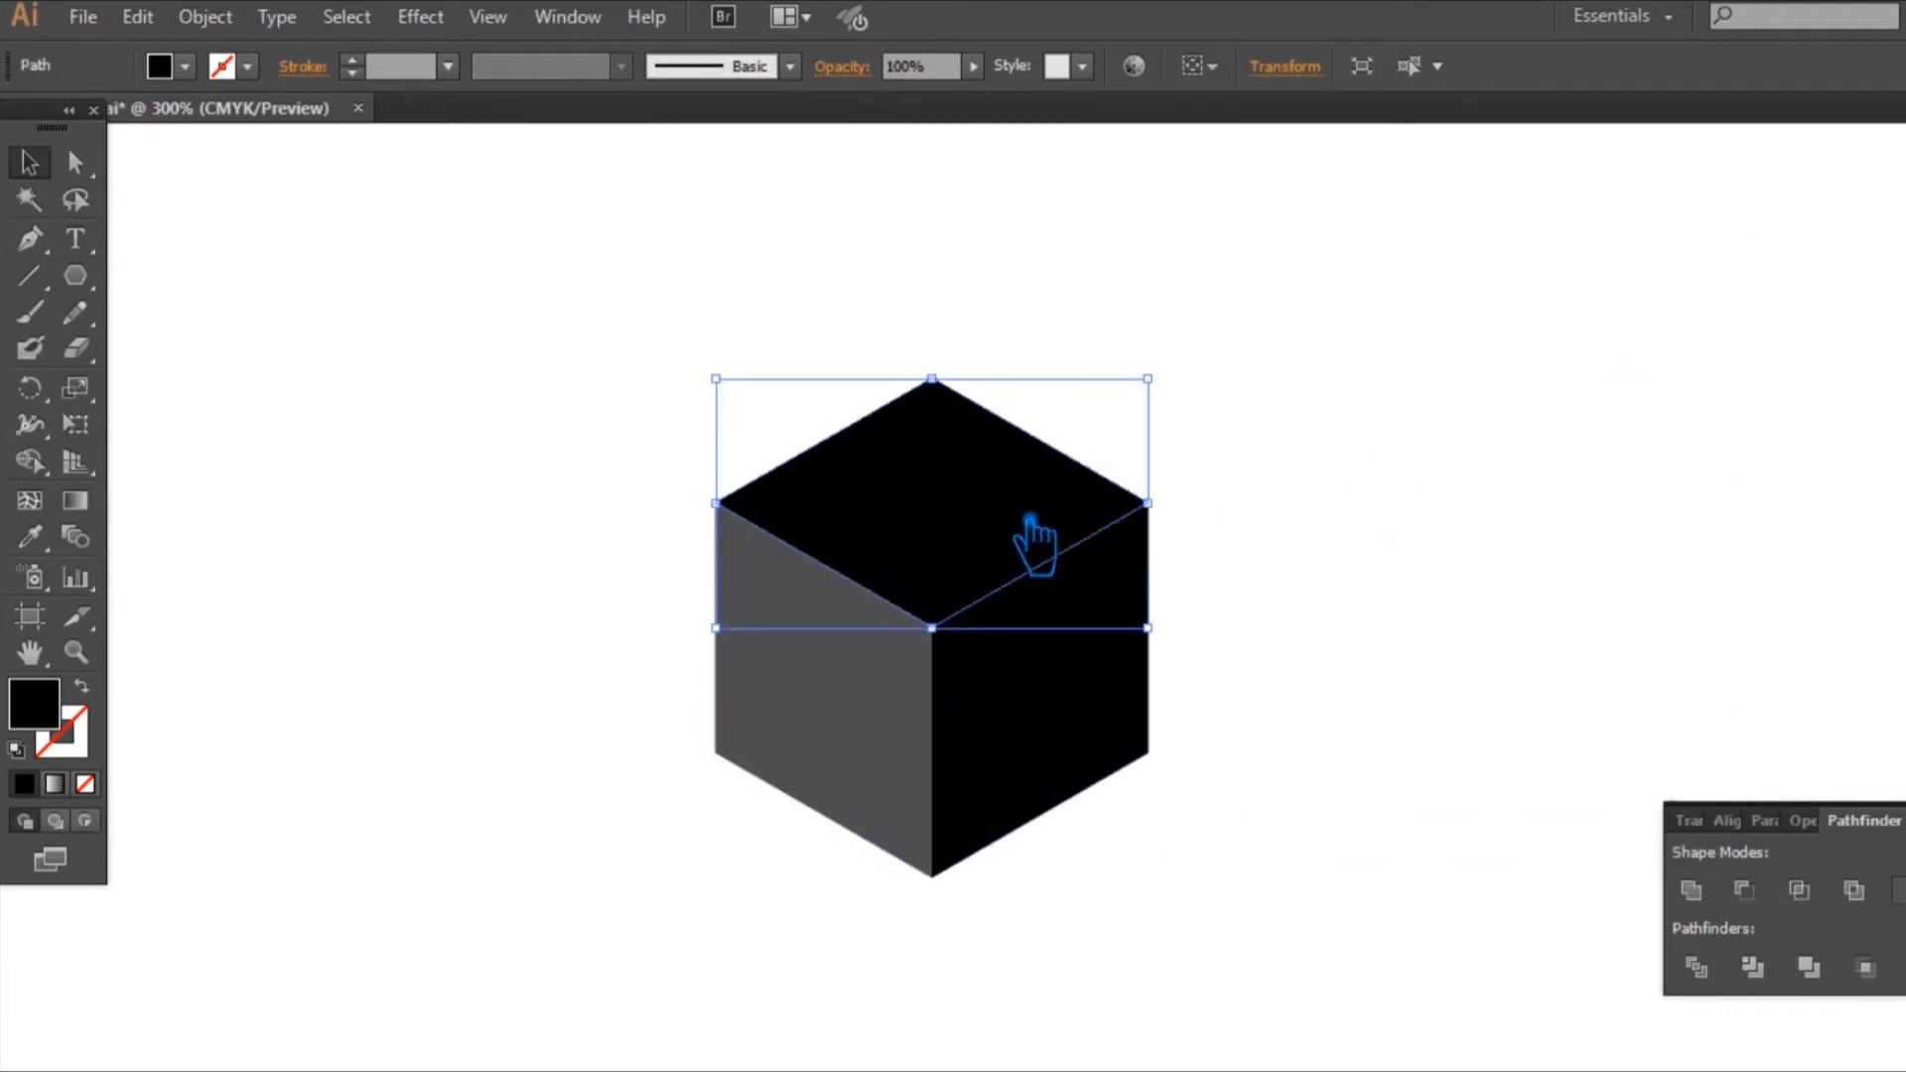
{"action": "double_click", "coordinate": [47, 717]}
{"action": "left_click_drag", "start_coordinate": [921, 697], "coordinate": [915, 608]}
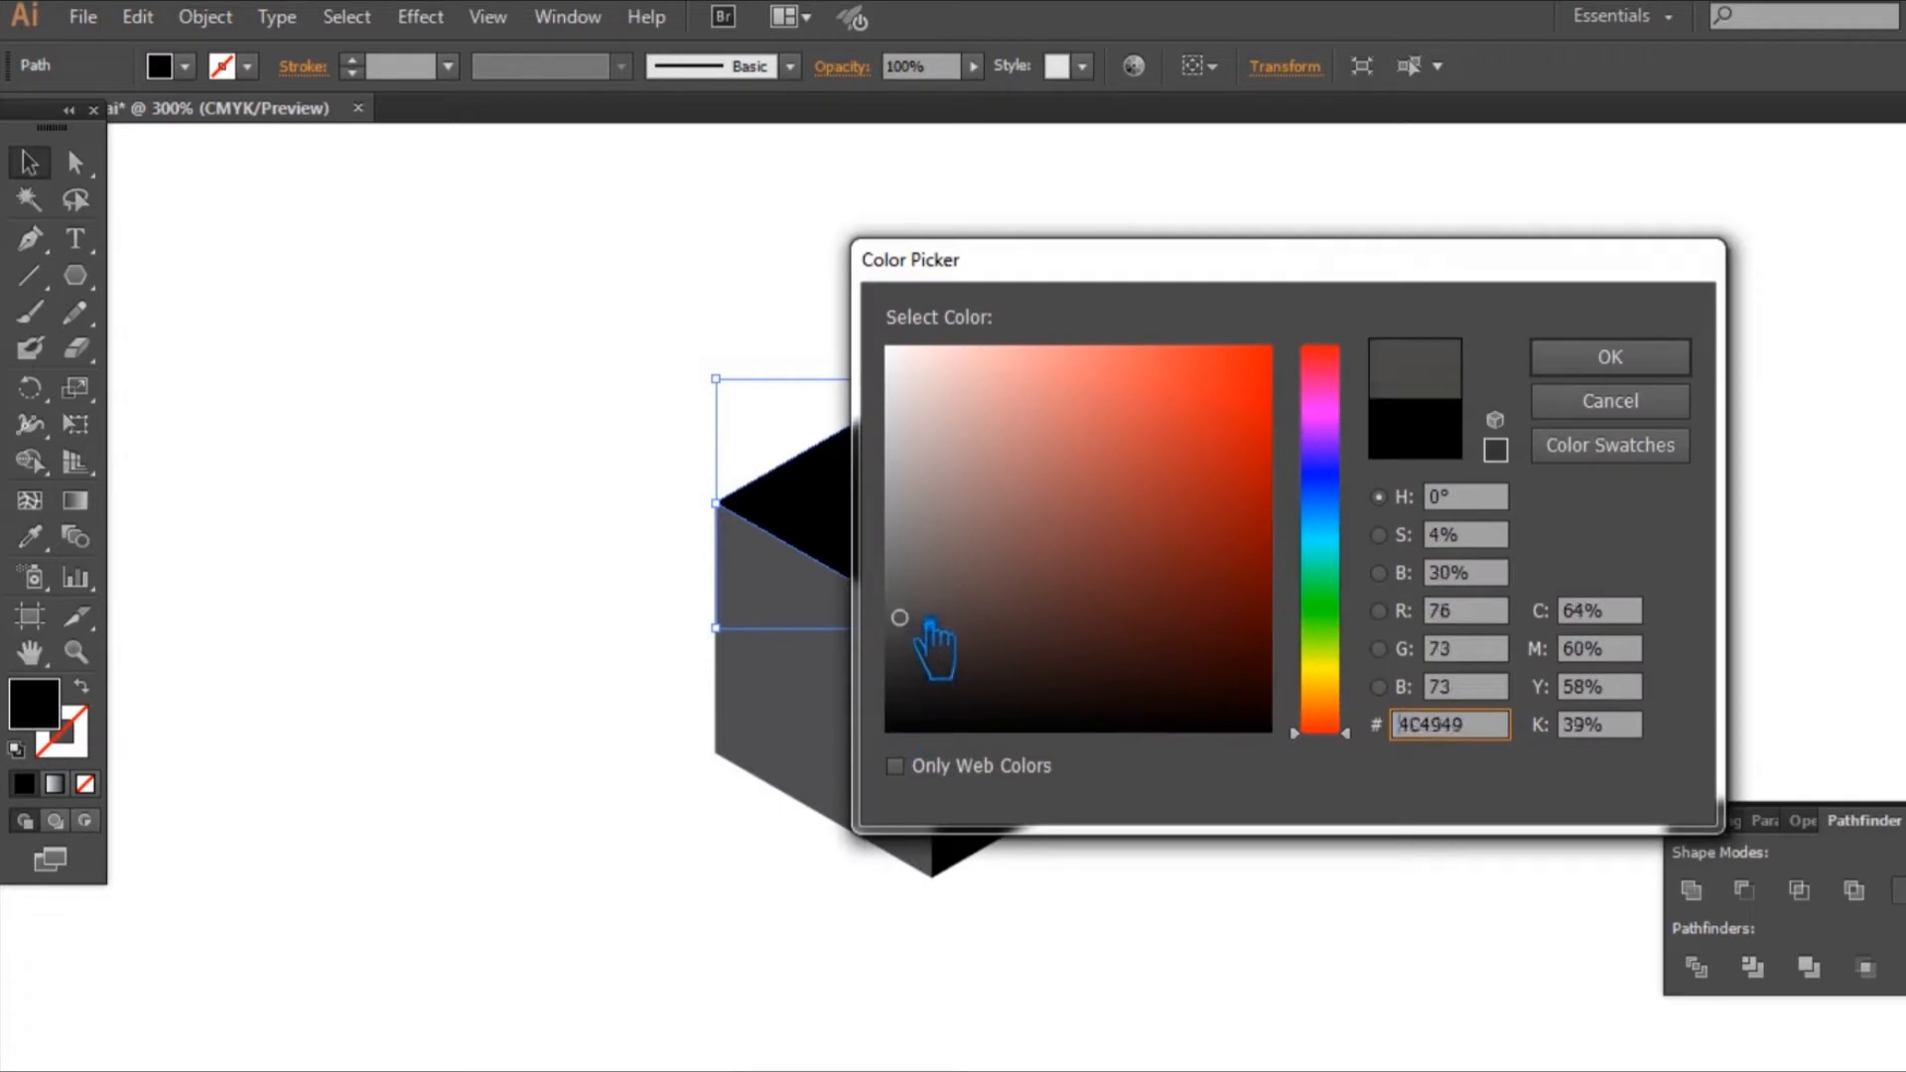
{"action": "left_click", "coordinate": [1668, 359]}
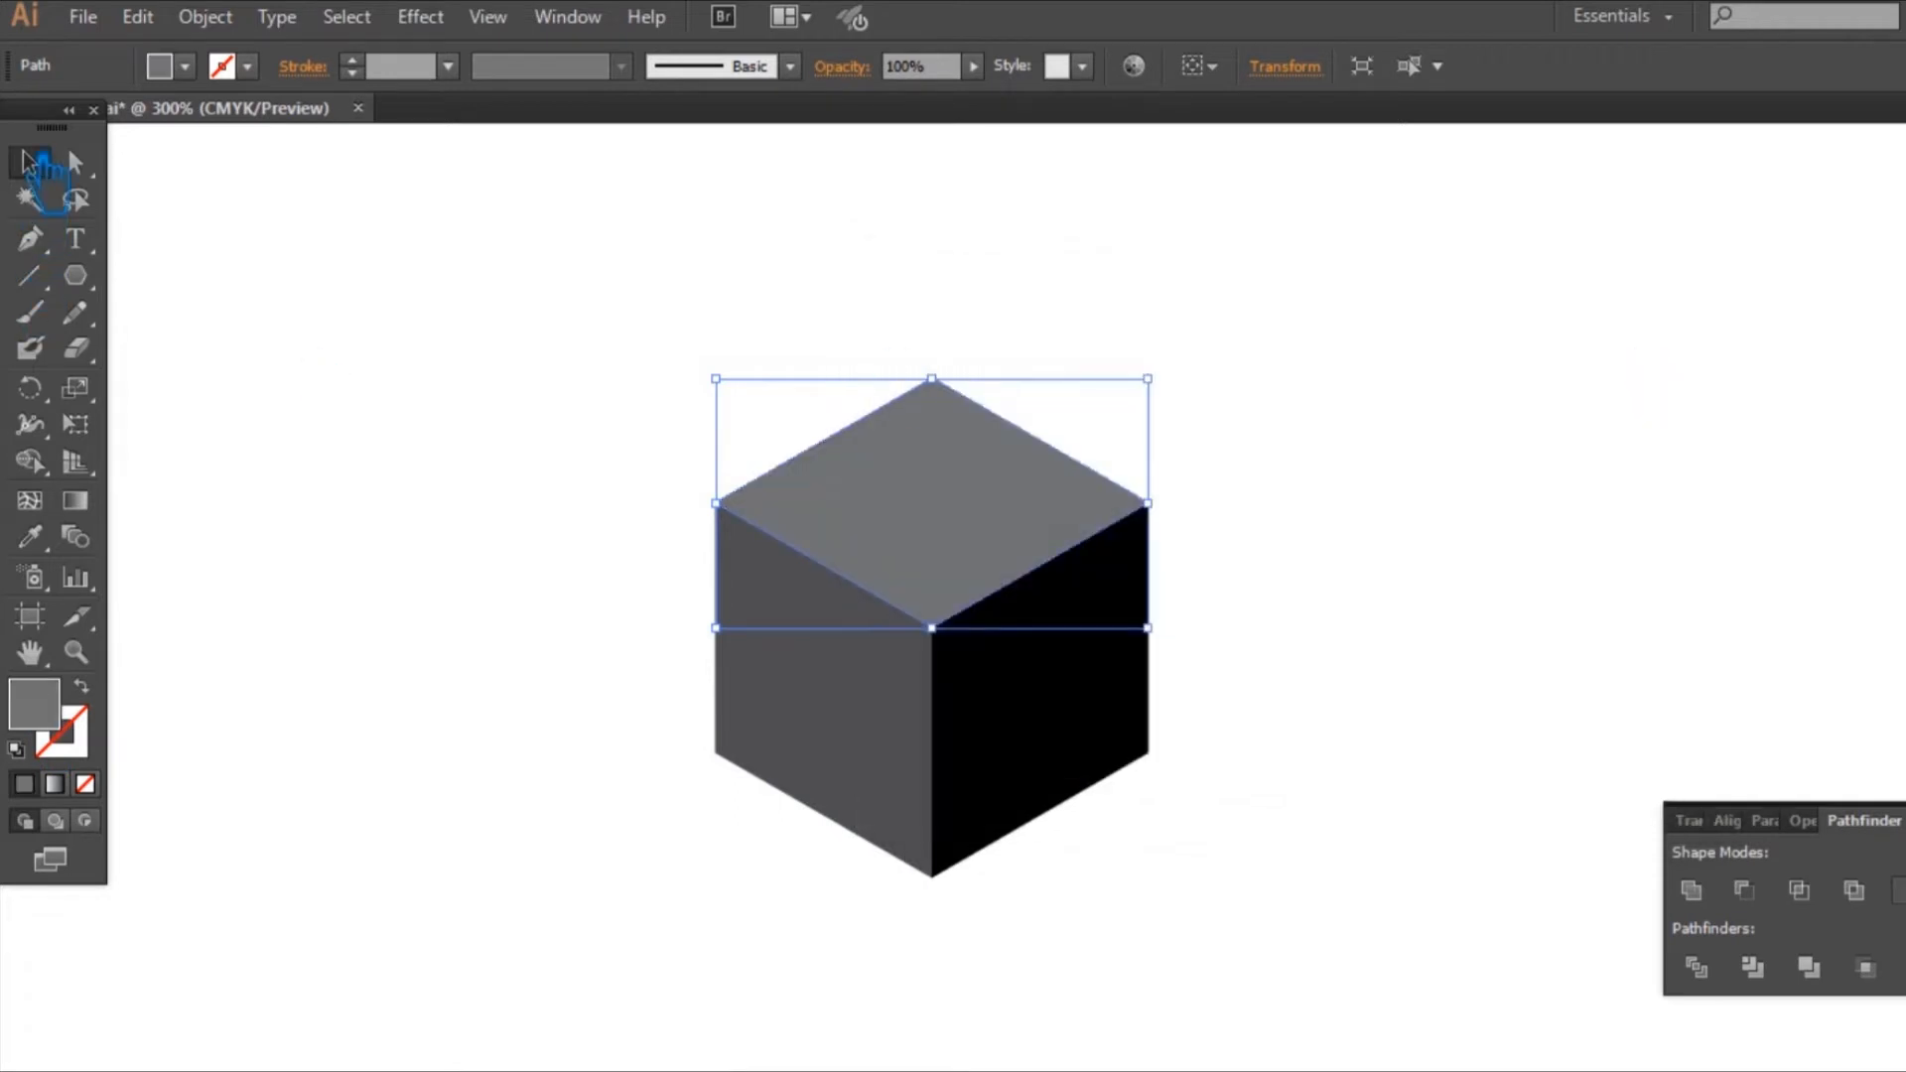
{"action": "left_click", "coordinate": [310, 270]}
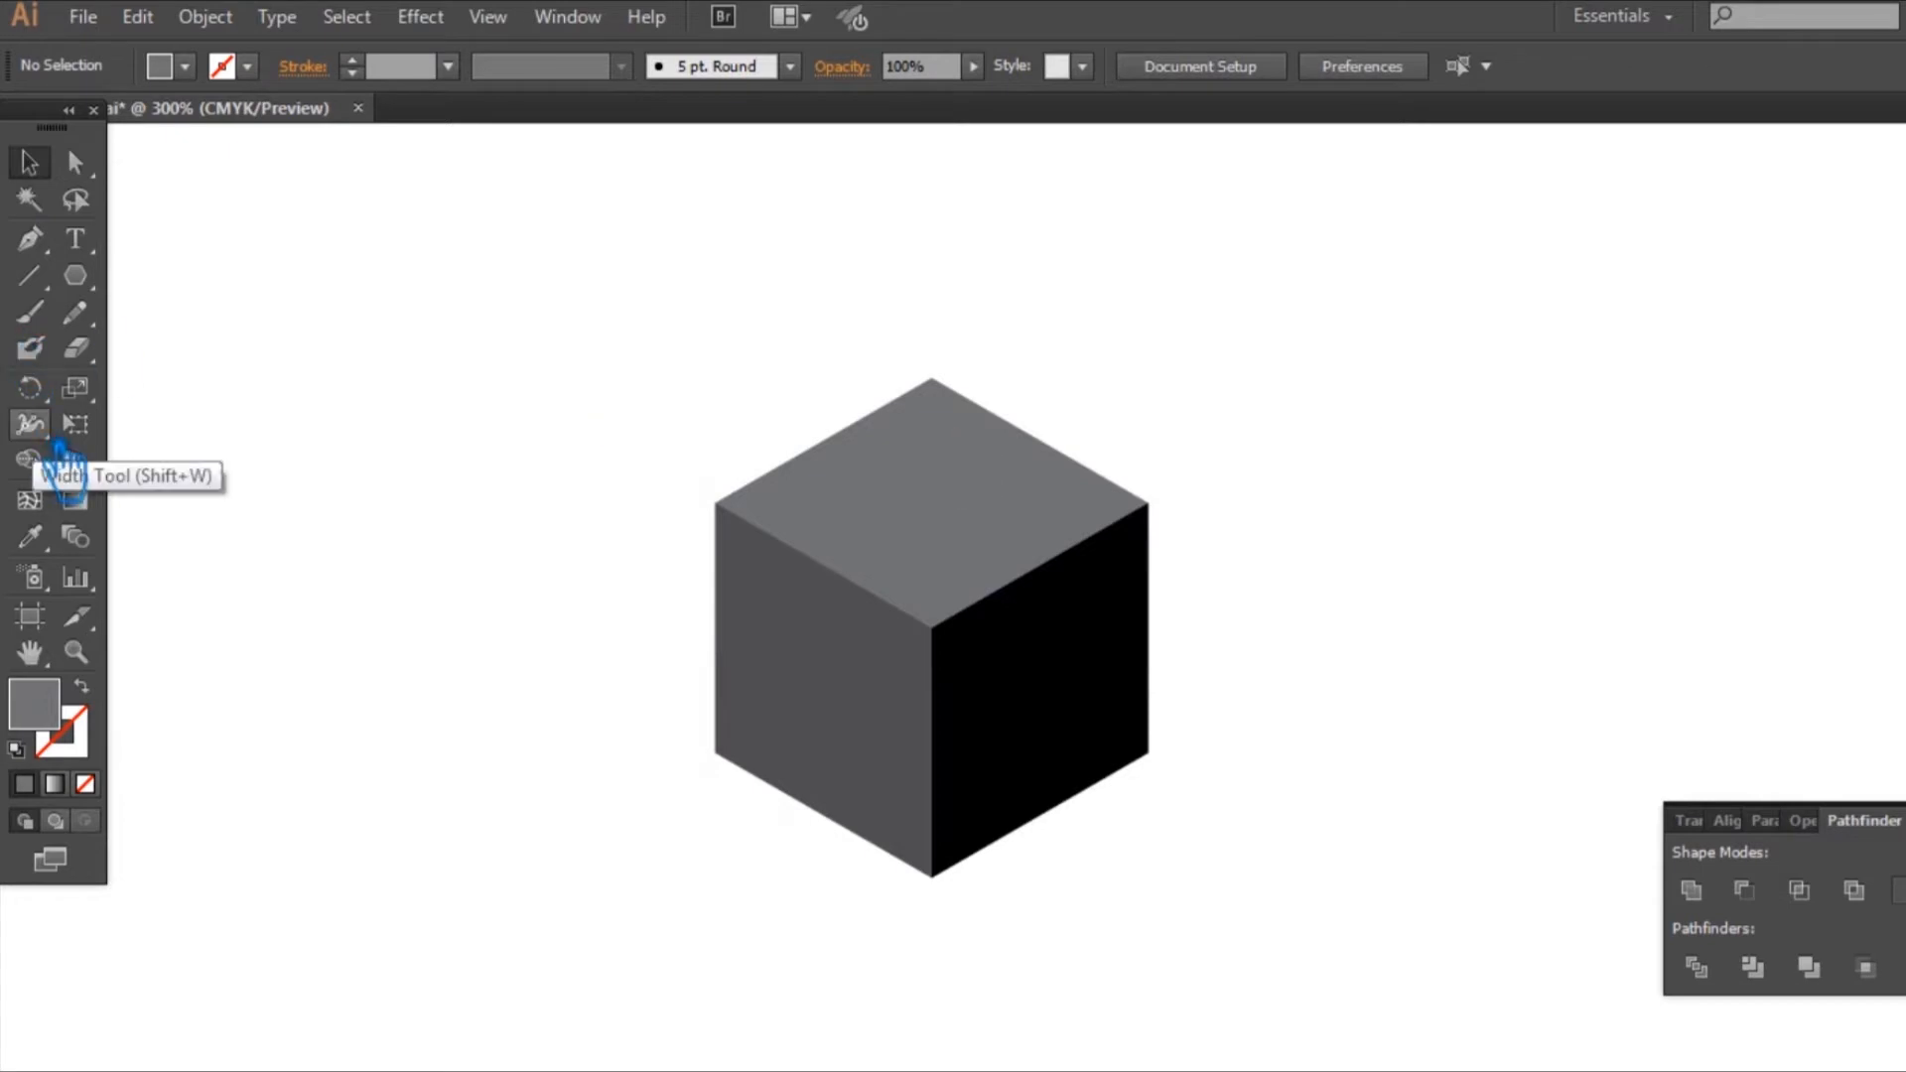
Step: Draw a straight vertical line with no fill along the outer edge of the cube's left face, from its upper to its lower corner
{"action": "key", "text": "r"}
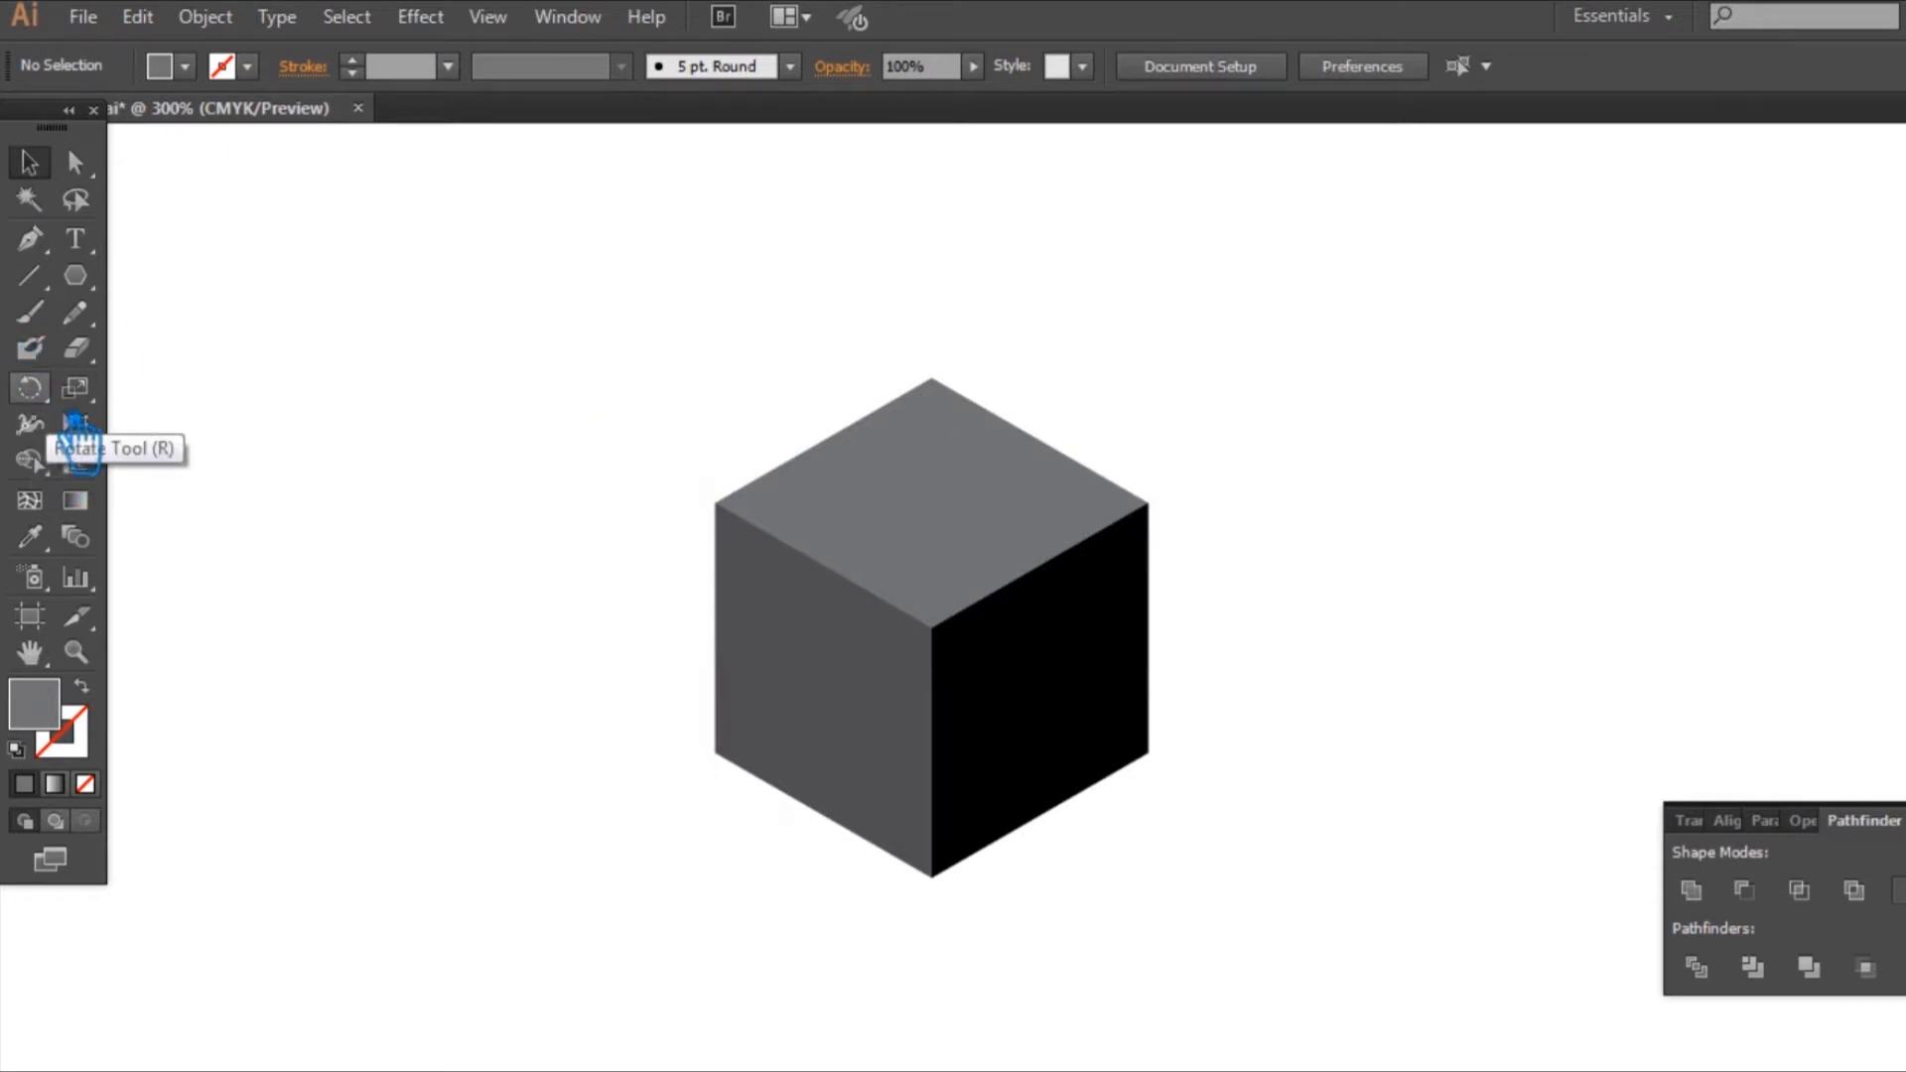
{"action": "key", "text": "s"}
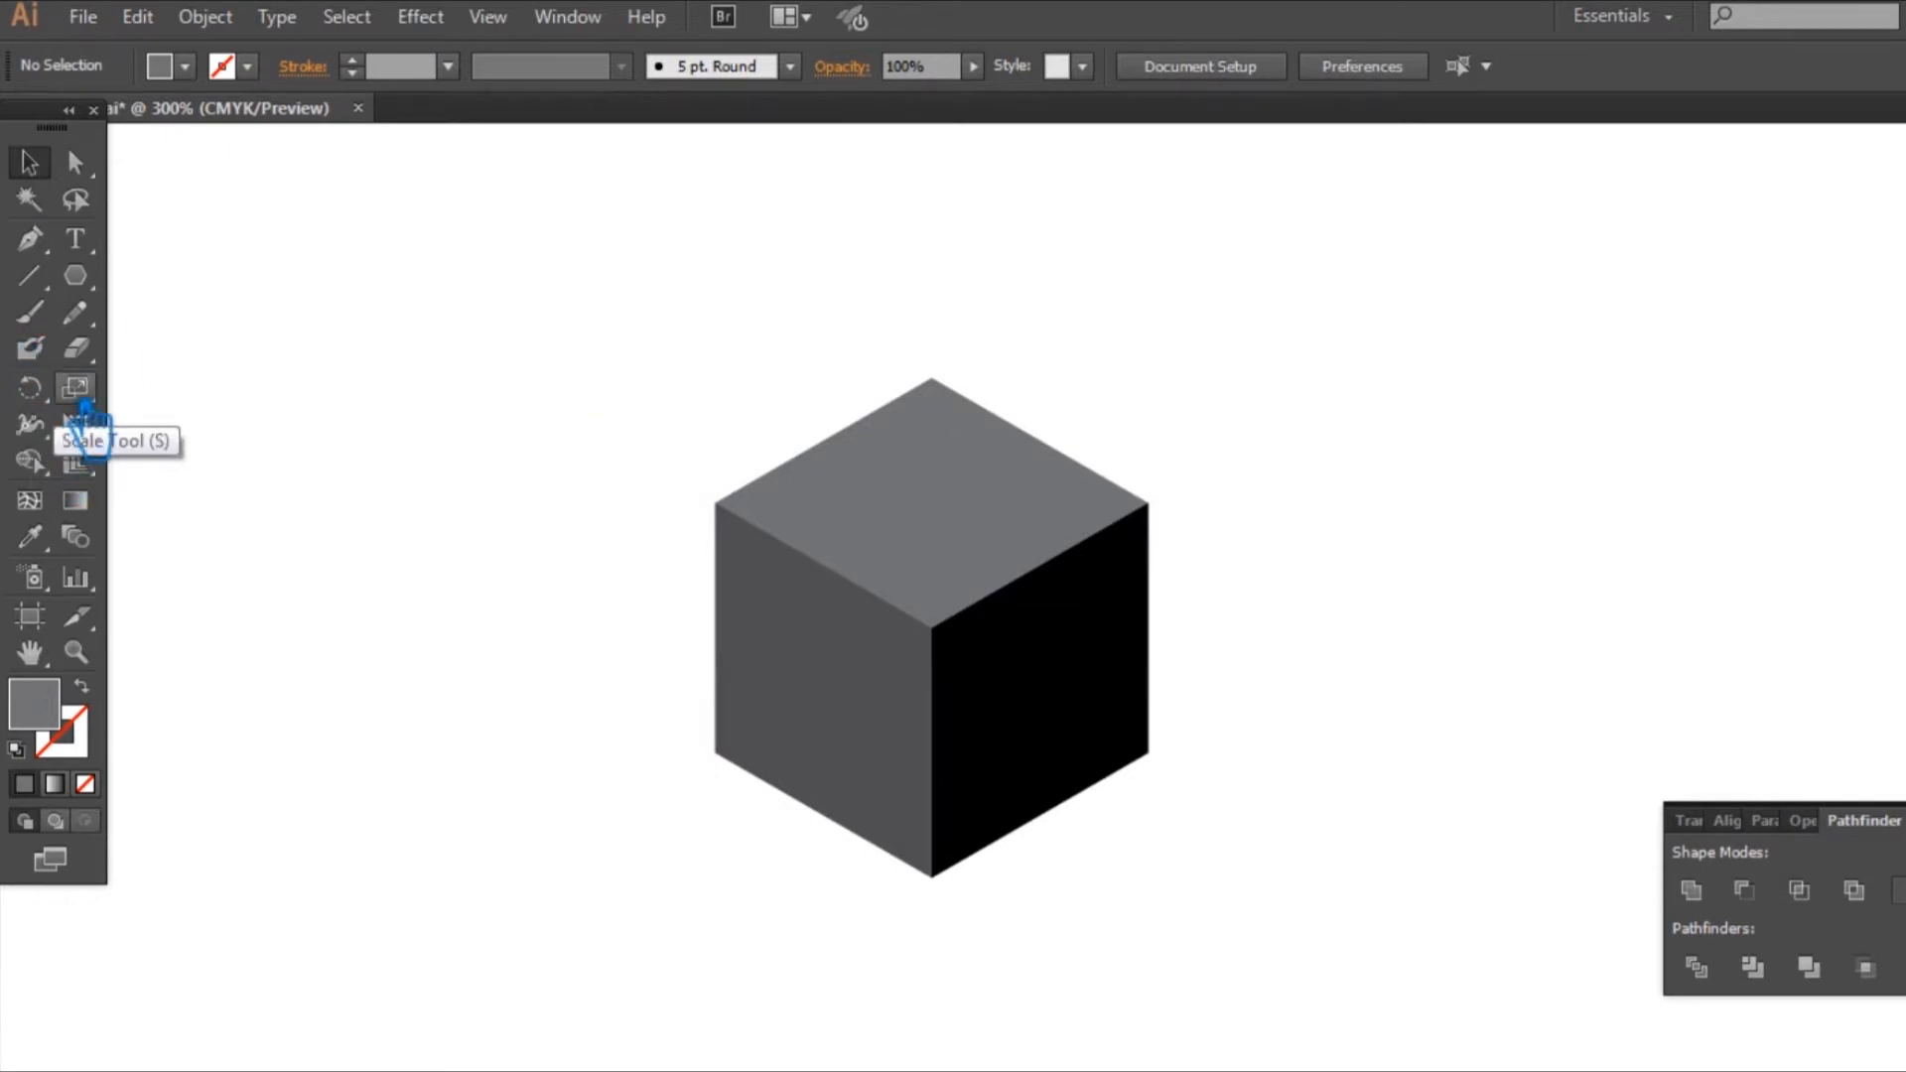
{"action": "key", "text": "backslash"}
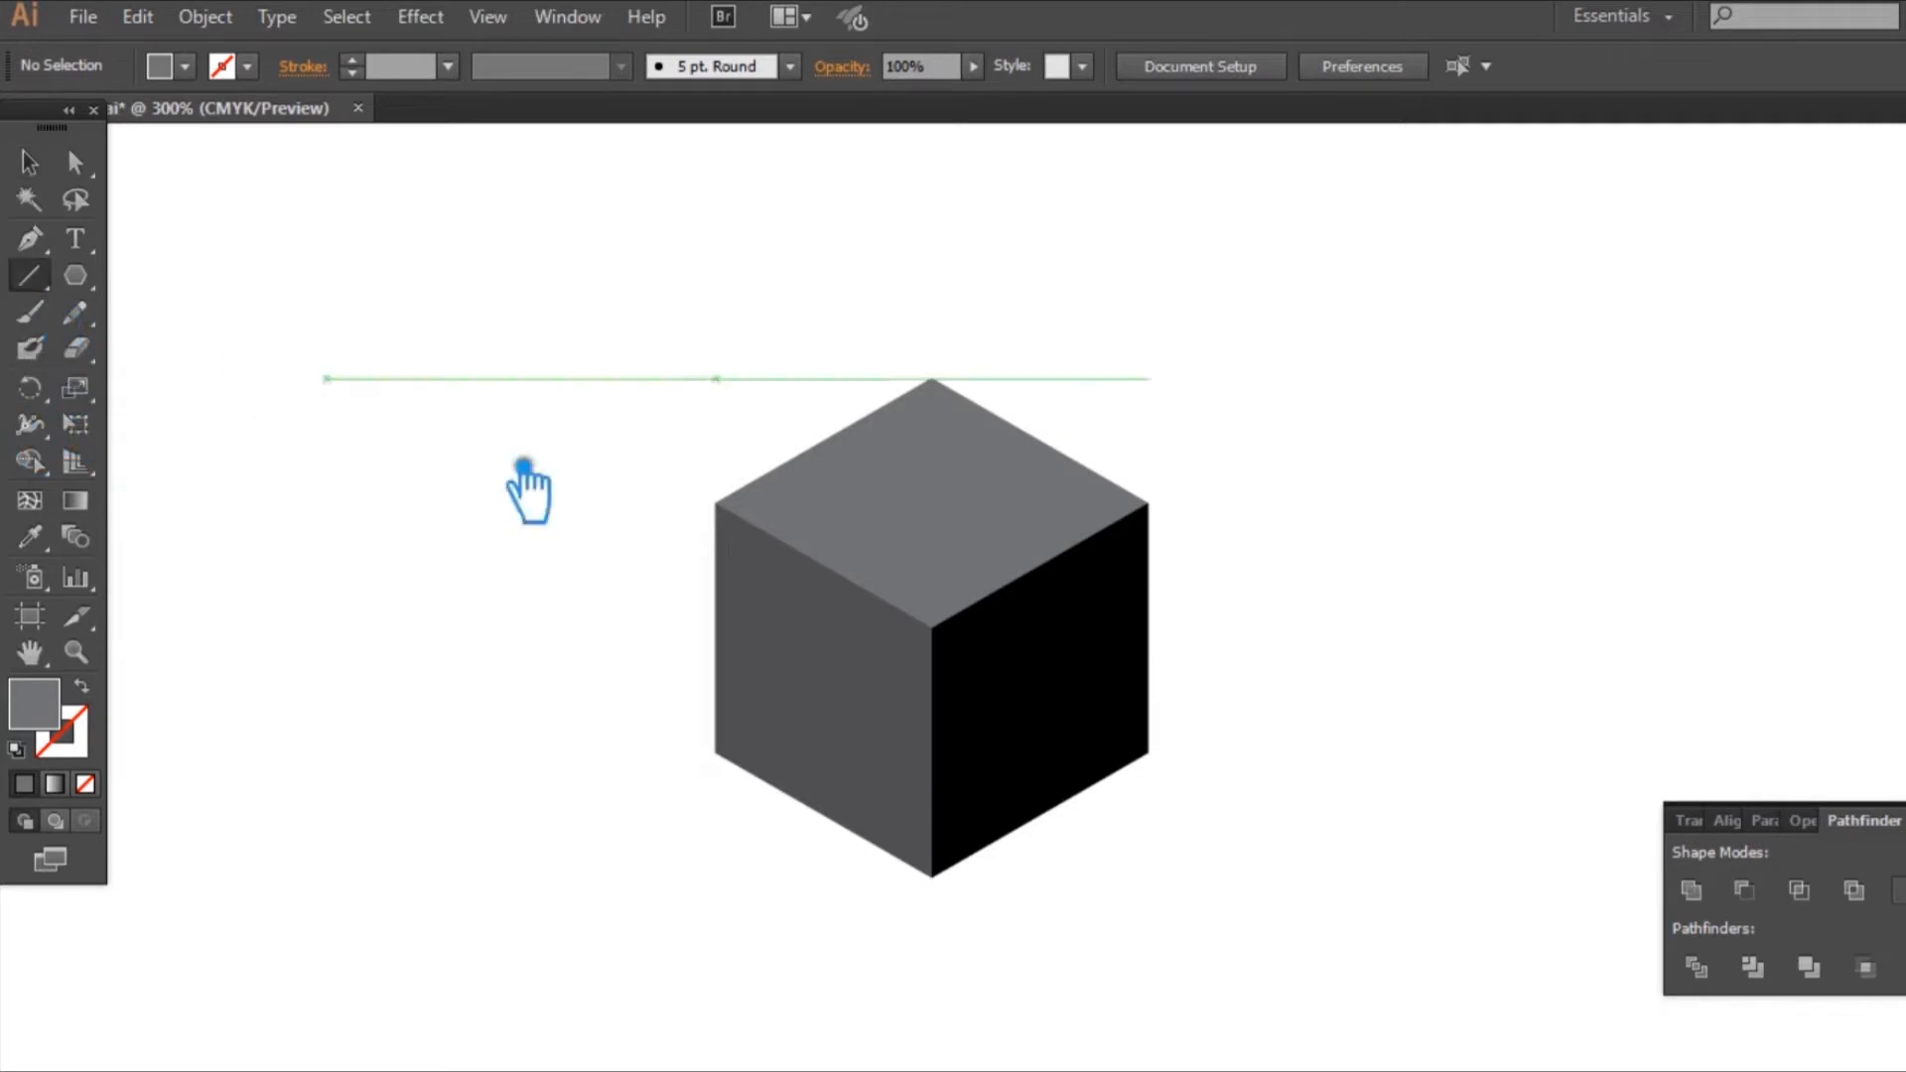
{"action": "left_click", "coordinate": [87, 783]}
{"action": "left_click_drag", "start_coordinate": [714, 504], "coordinate": [714, 753]}
Step: Set the stroke colour of the line on the cube's outer left edge to bright blue #08D7F9 and deselect it
{"action": "left_click", "coordinate": [30, 164]}
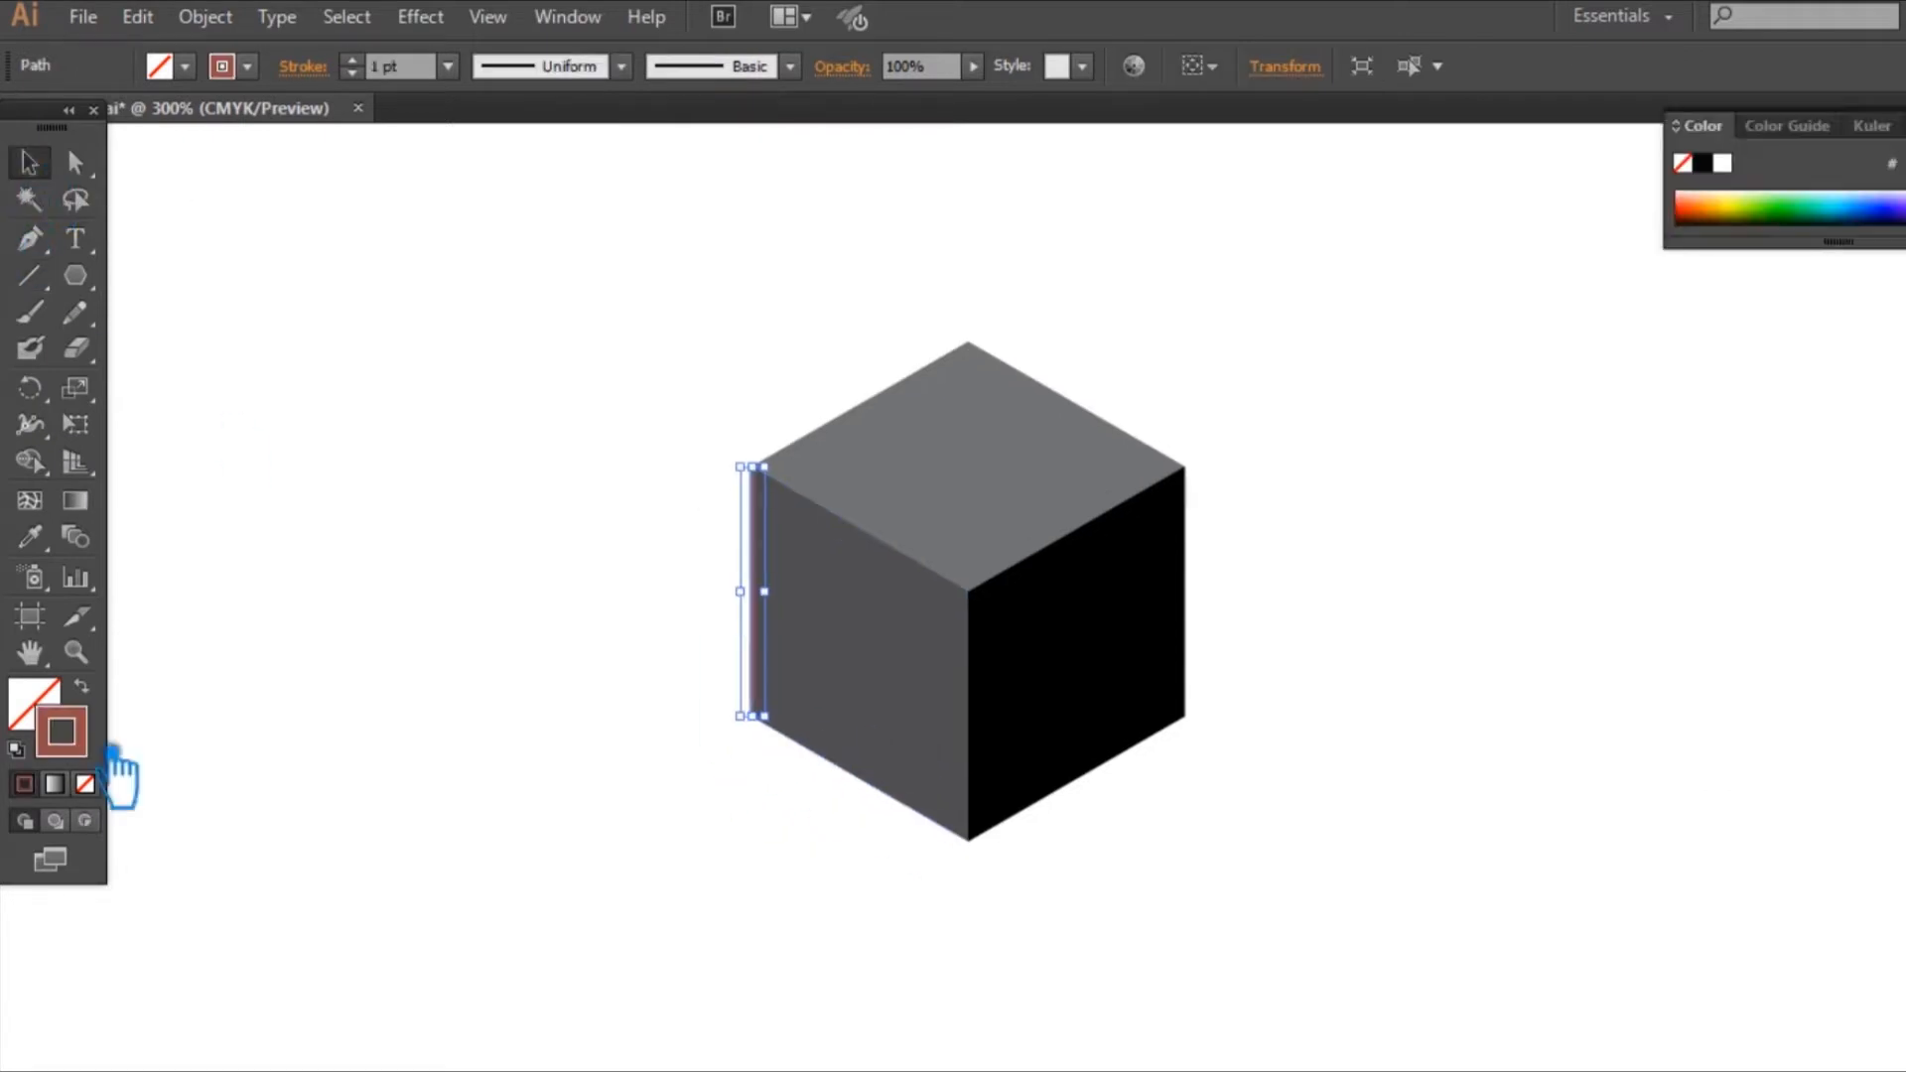
{"action": "double_click", "coordinate": [79, 740]}
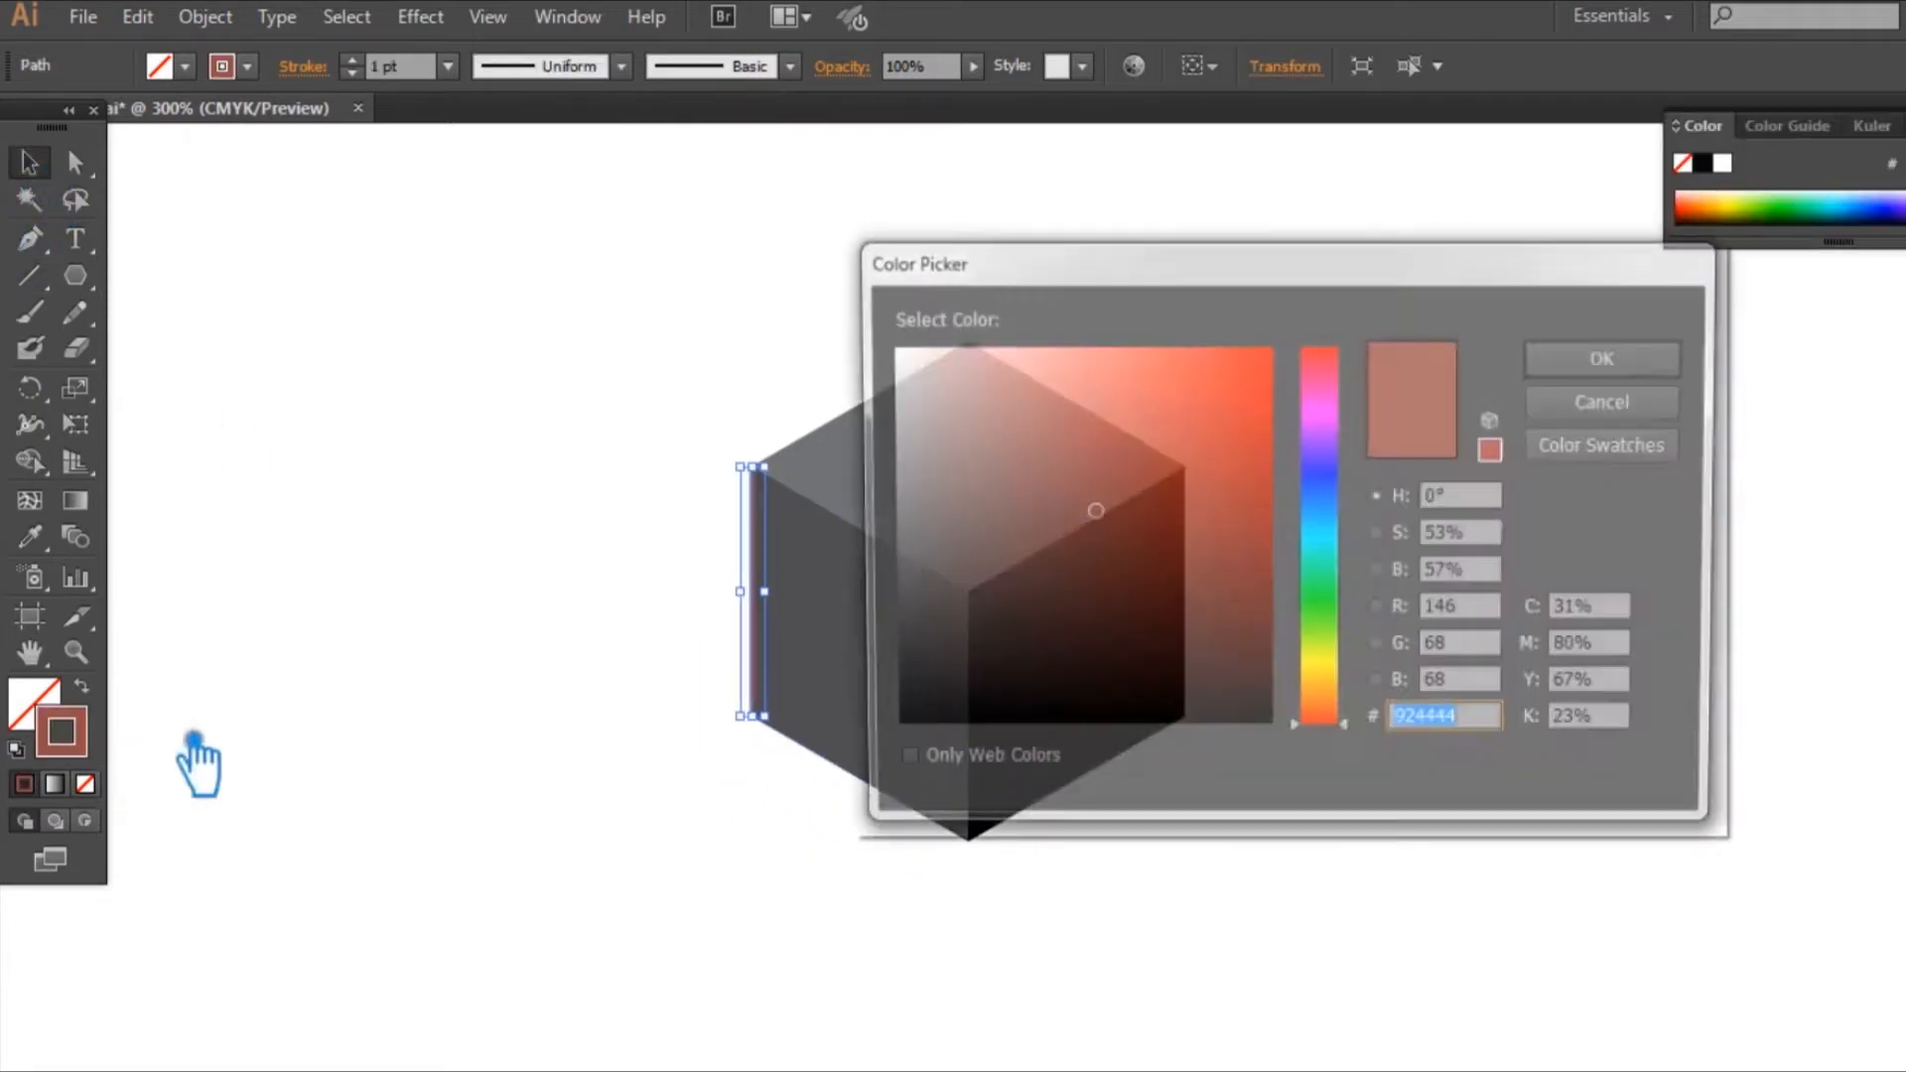
{"action": "left_click", "coordinate": [1320, 530]}
{"action": "left_click", "coordinate": [1240, 369]}
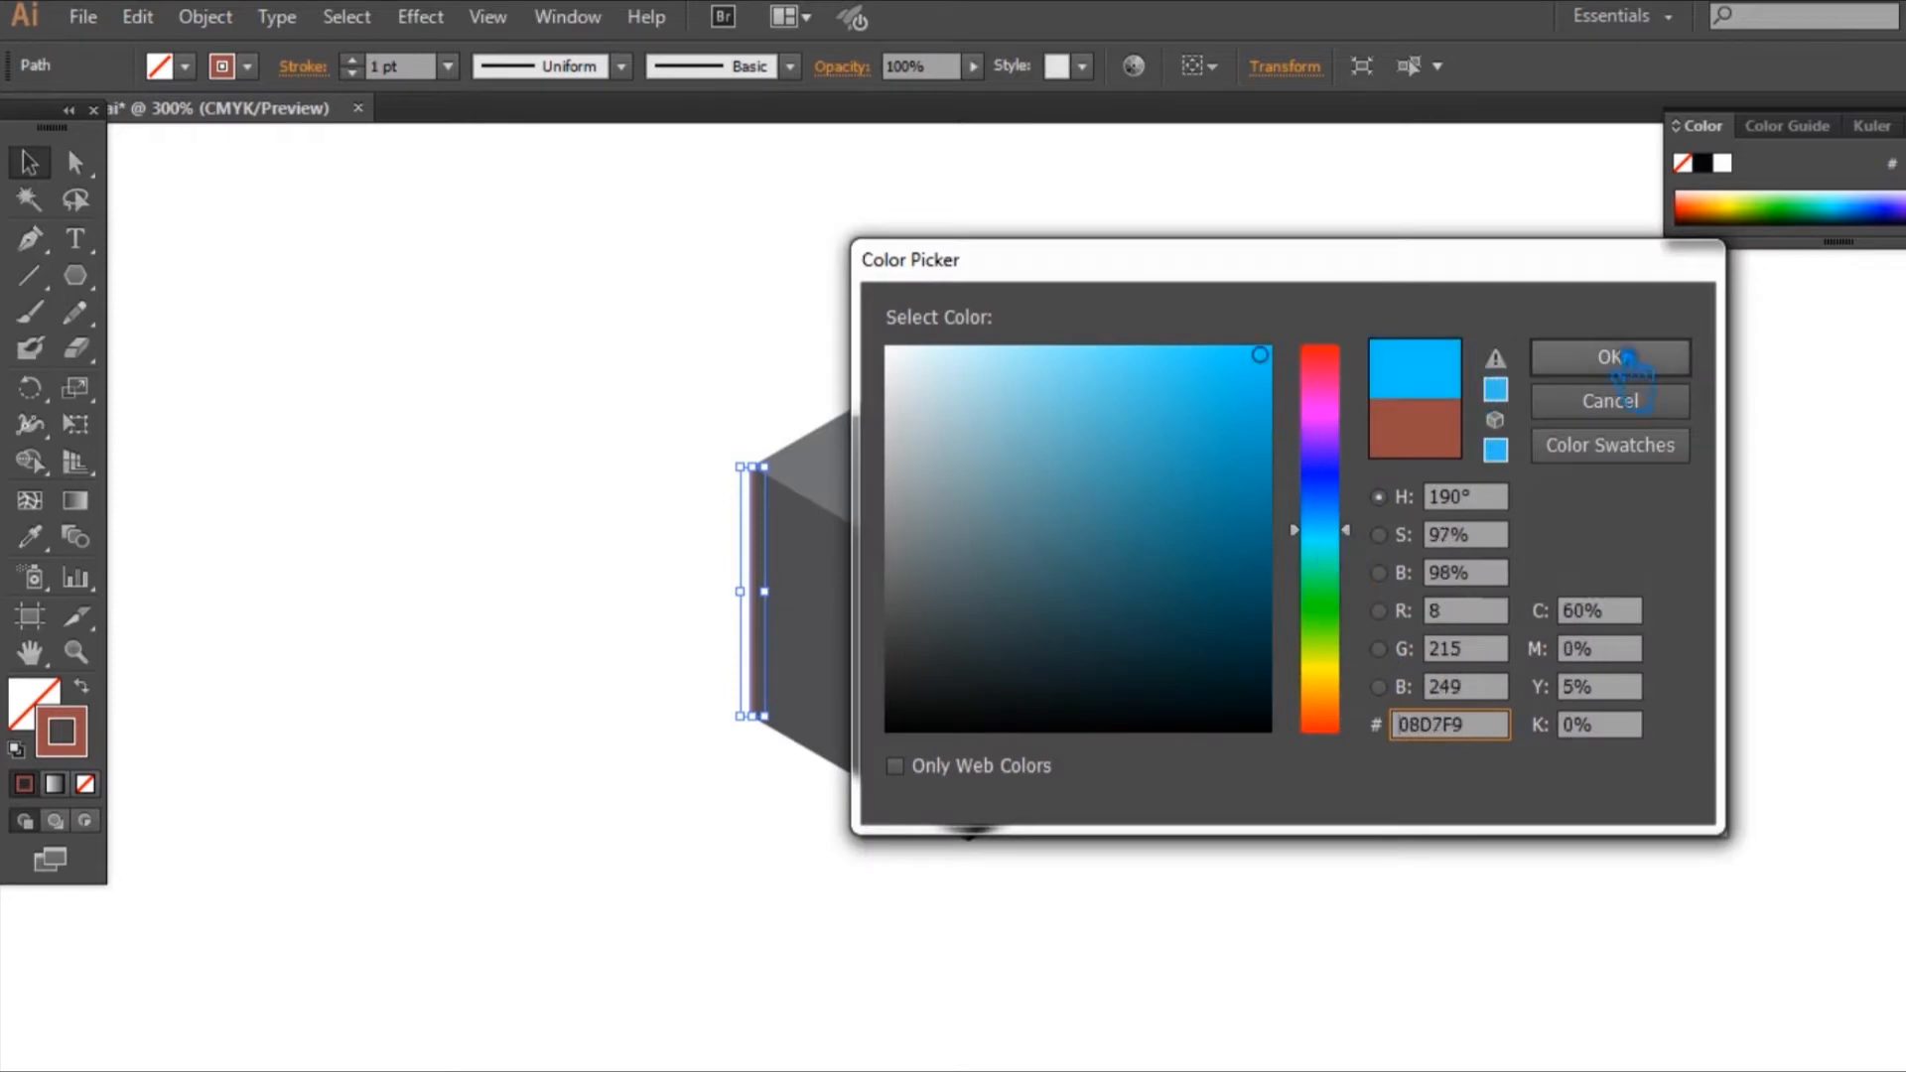
{"action": "left_click", "coordinate": [1667, 367]}
{"action": "left_click", "coordinate": [1710, 404]}
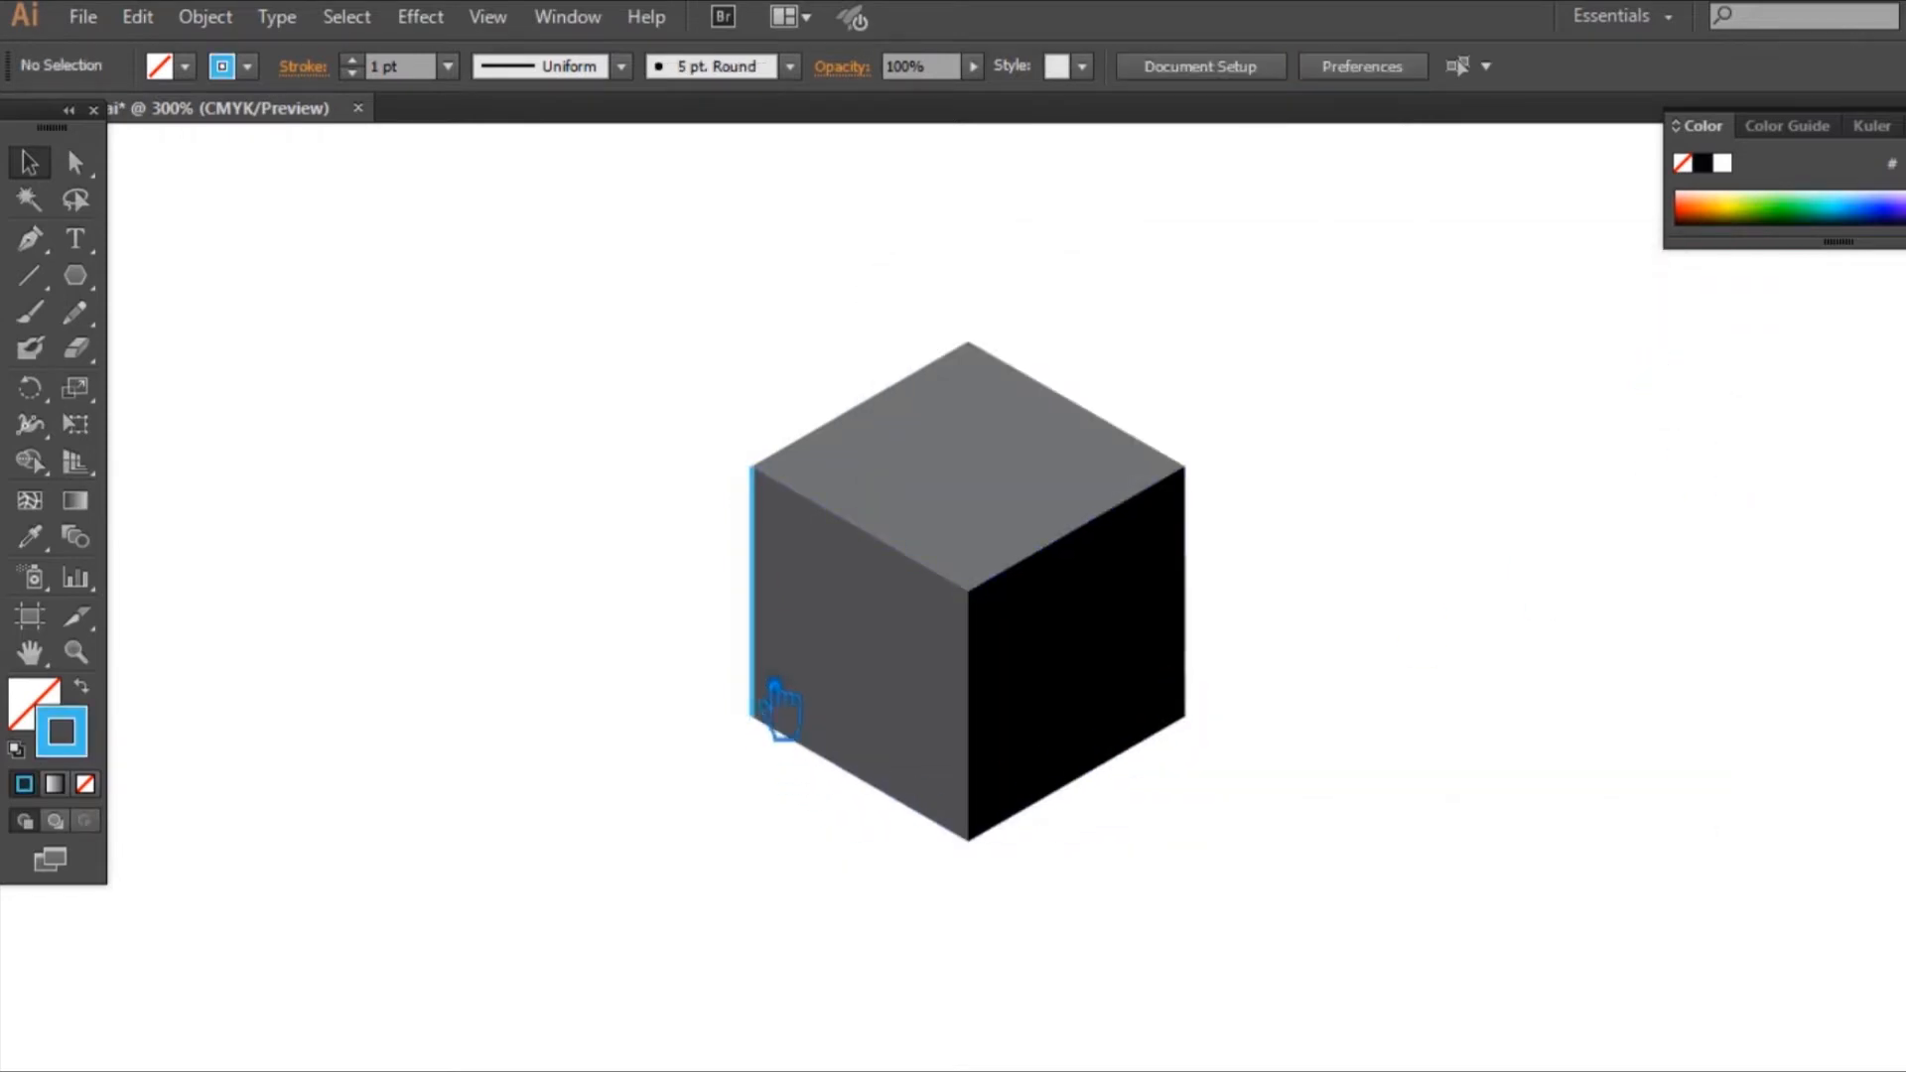
Step: Draw a second blue vertical line along the cube's central edge between the left and right faces
{"action": "left_click", "coordinate": [30, 276]}
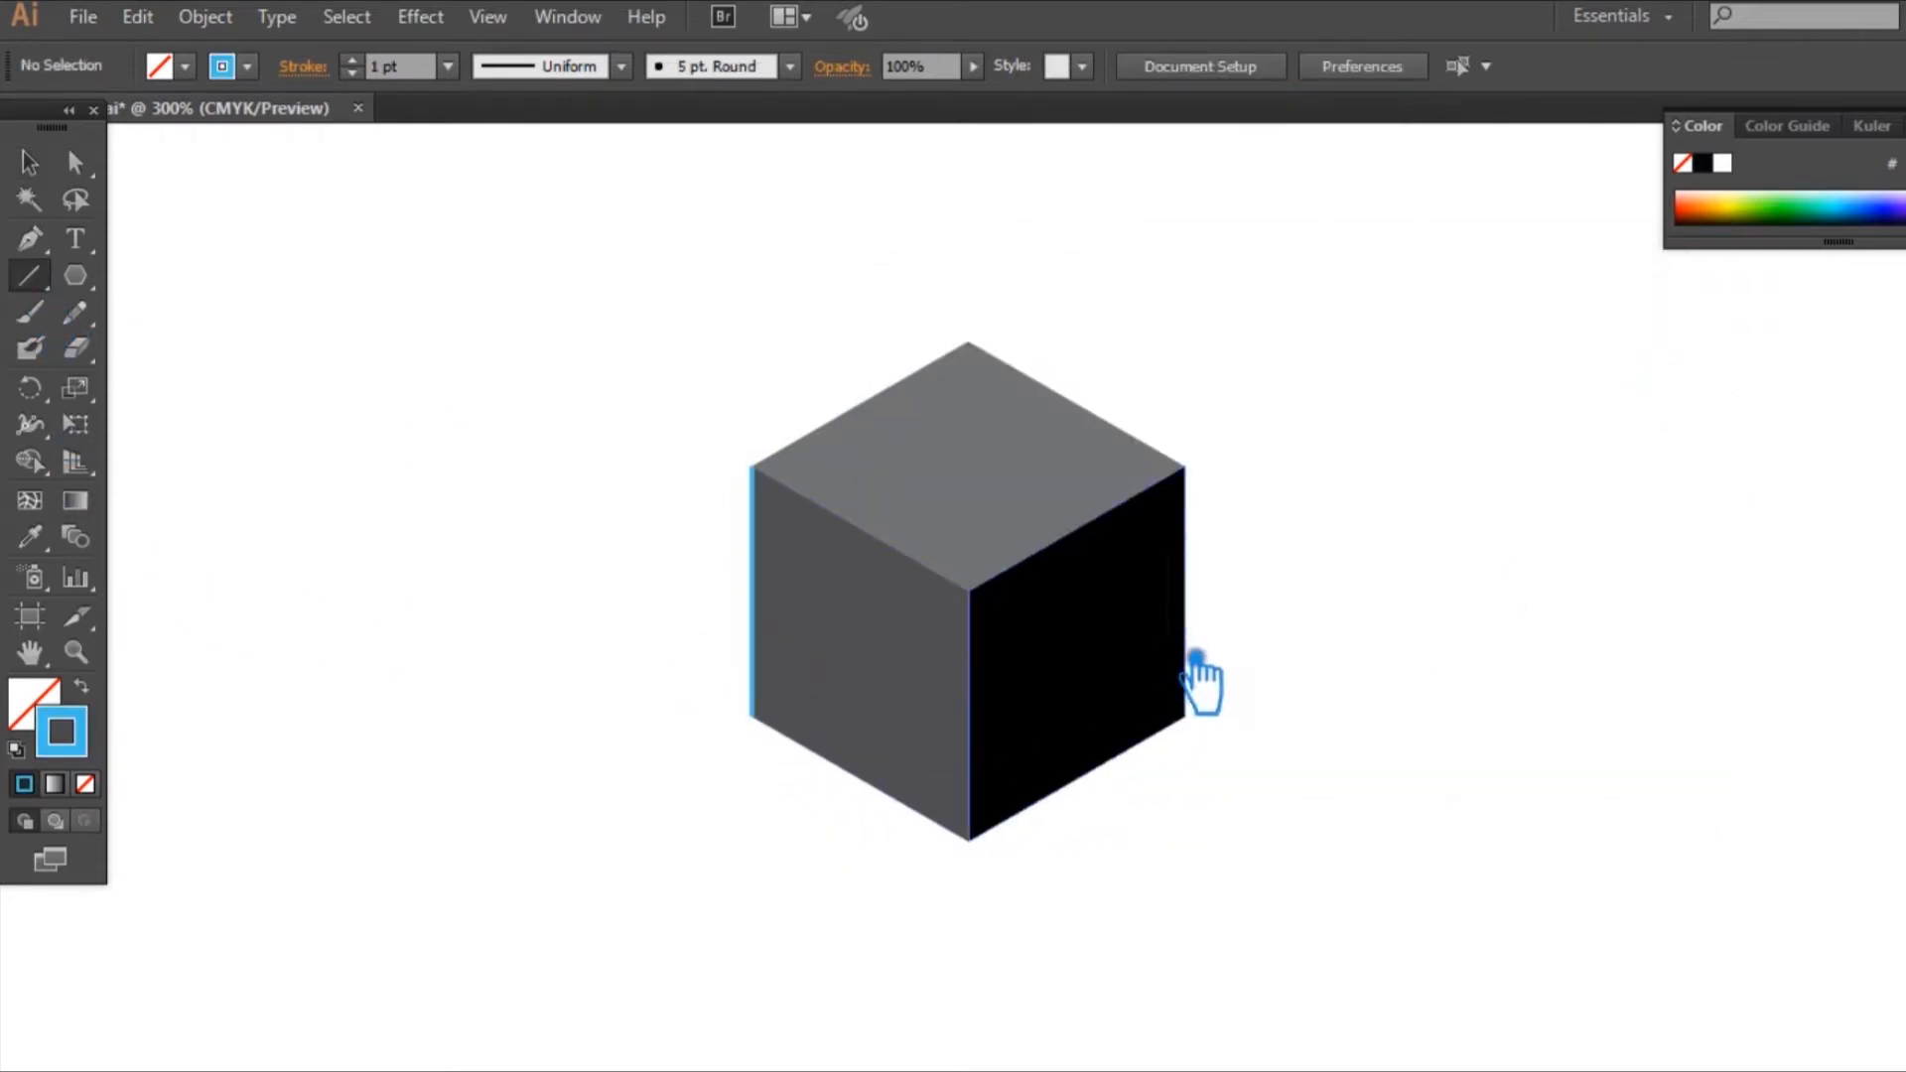
{"action": "left_click_drag", "start_coordinate": [996, 609], "coordinate": [995, 855]}
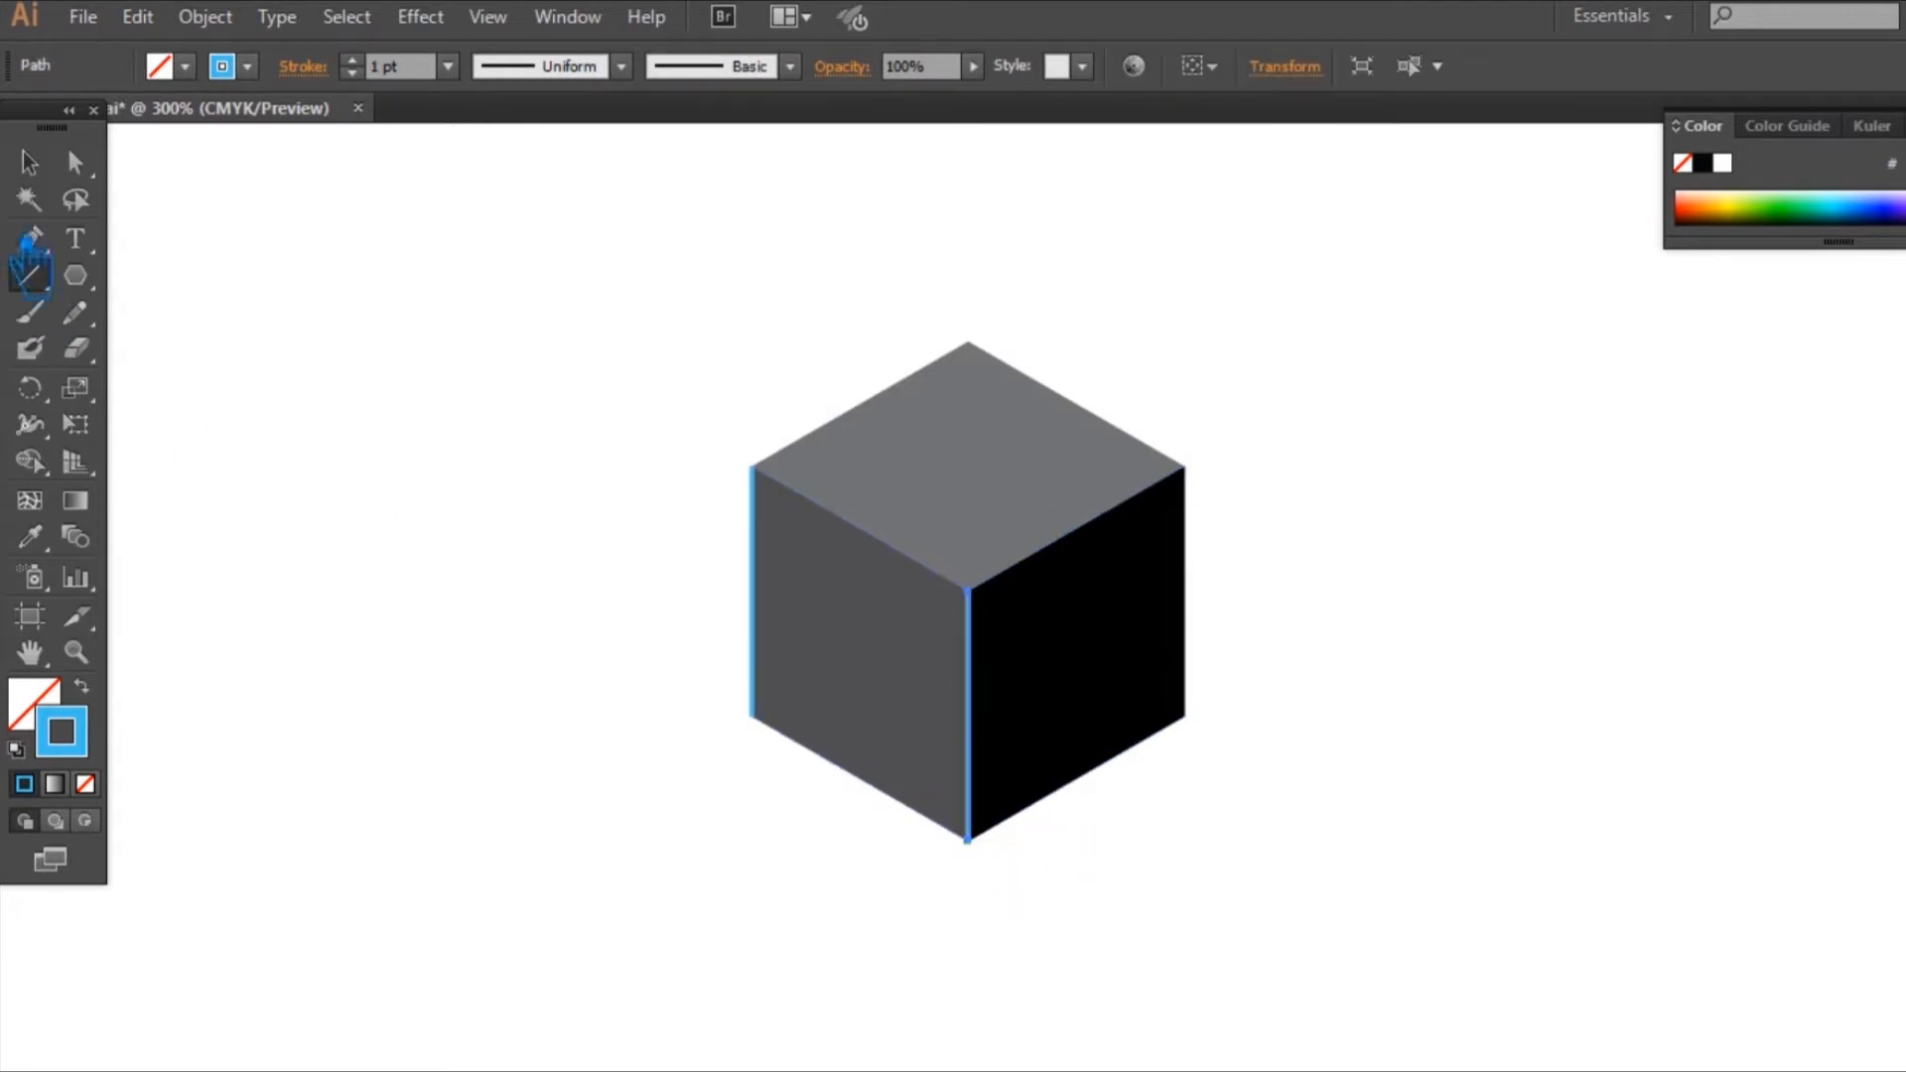
{"action": "left_click", "coordinate": [75, 162]}
{"action": "left_click", "coordinate": [1527, 711]}
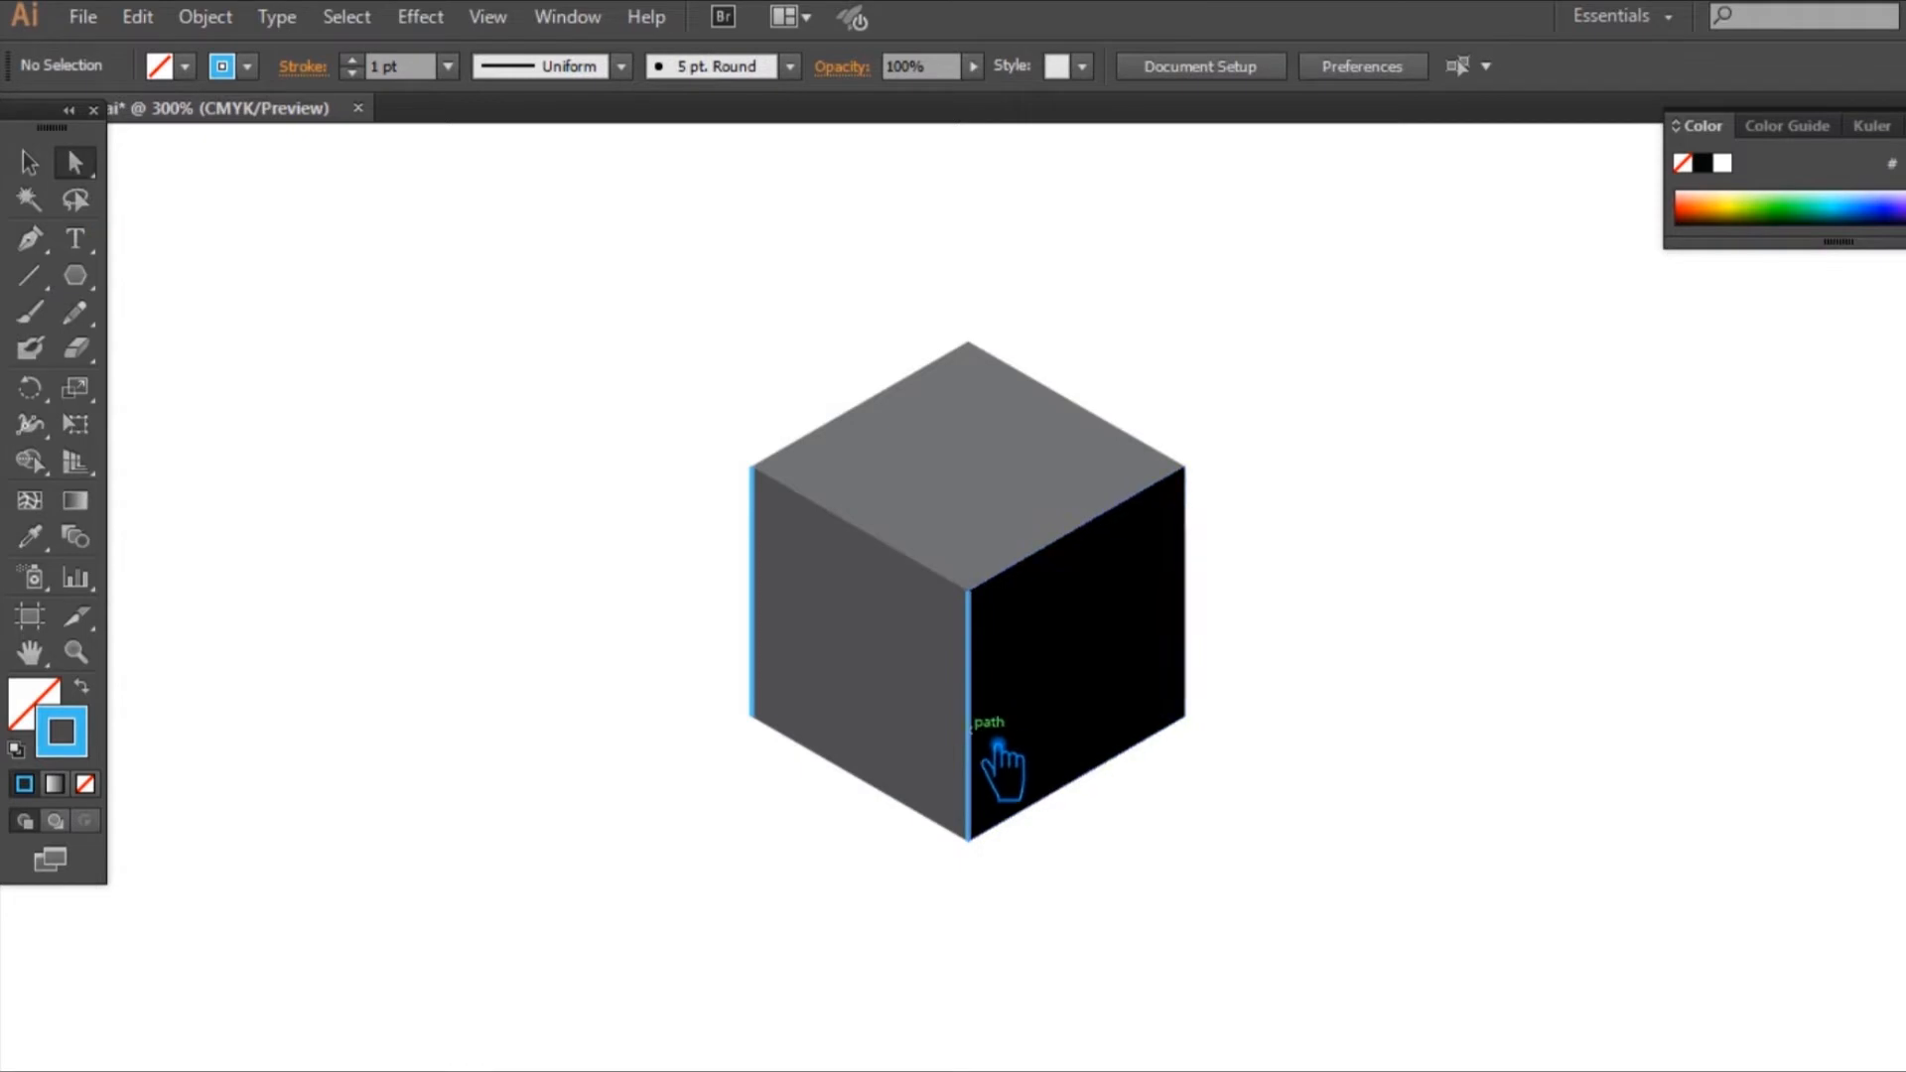
{"action": "left_click_drag", "start_coordinate": [997, 746], "coordinate": [916, 702]}
{"action": "key", "text": "ctrl"}
{"action": "key", "text": "ctrl+z"}
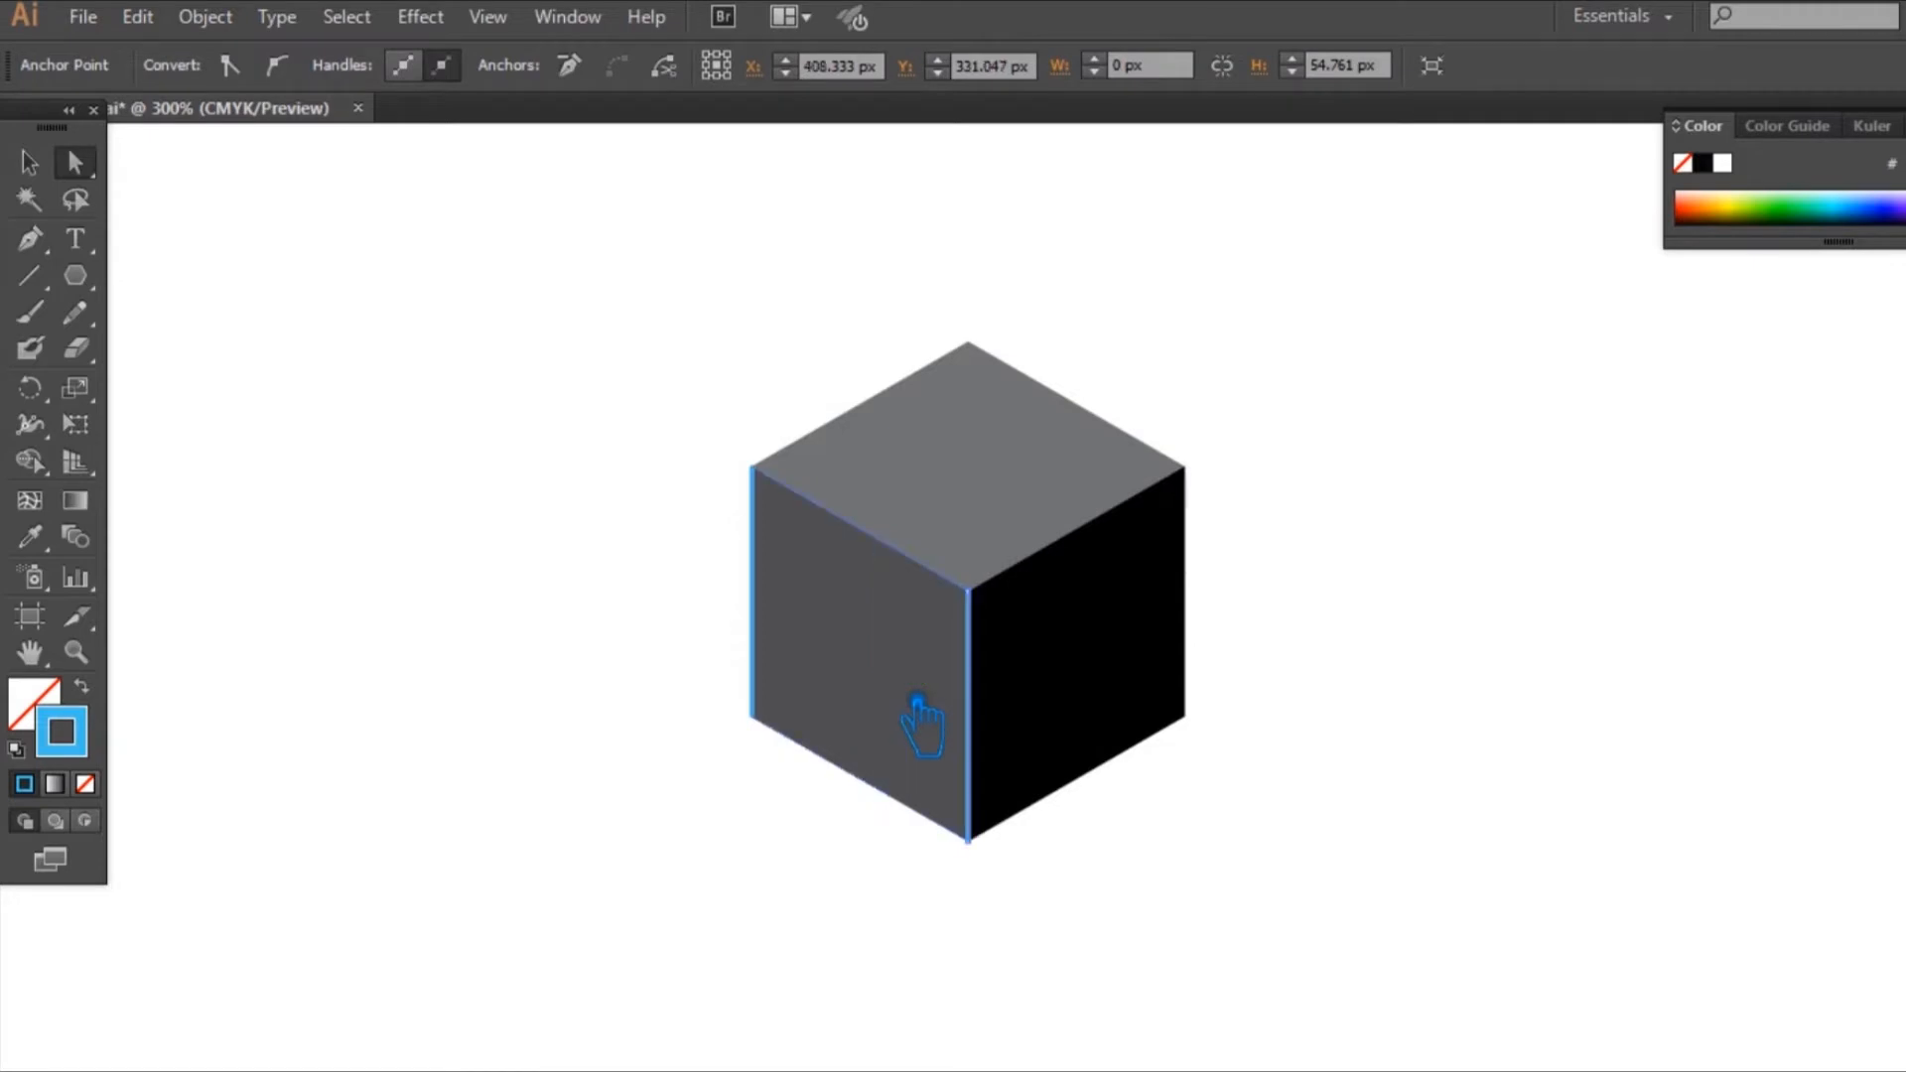
{"action": "key", "text": "ctrl+z"}
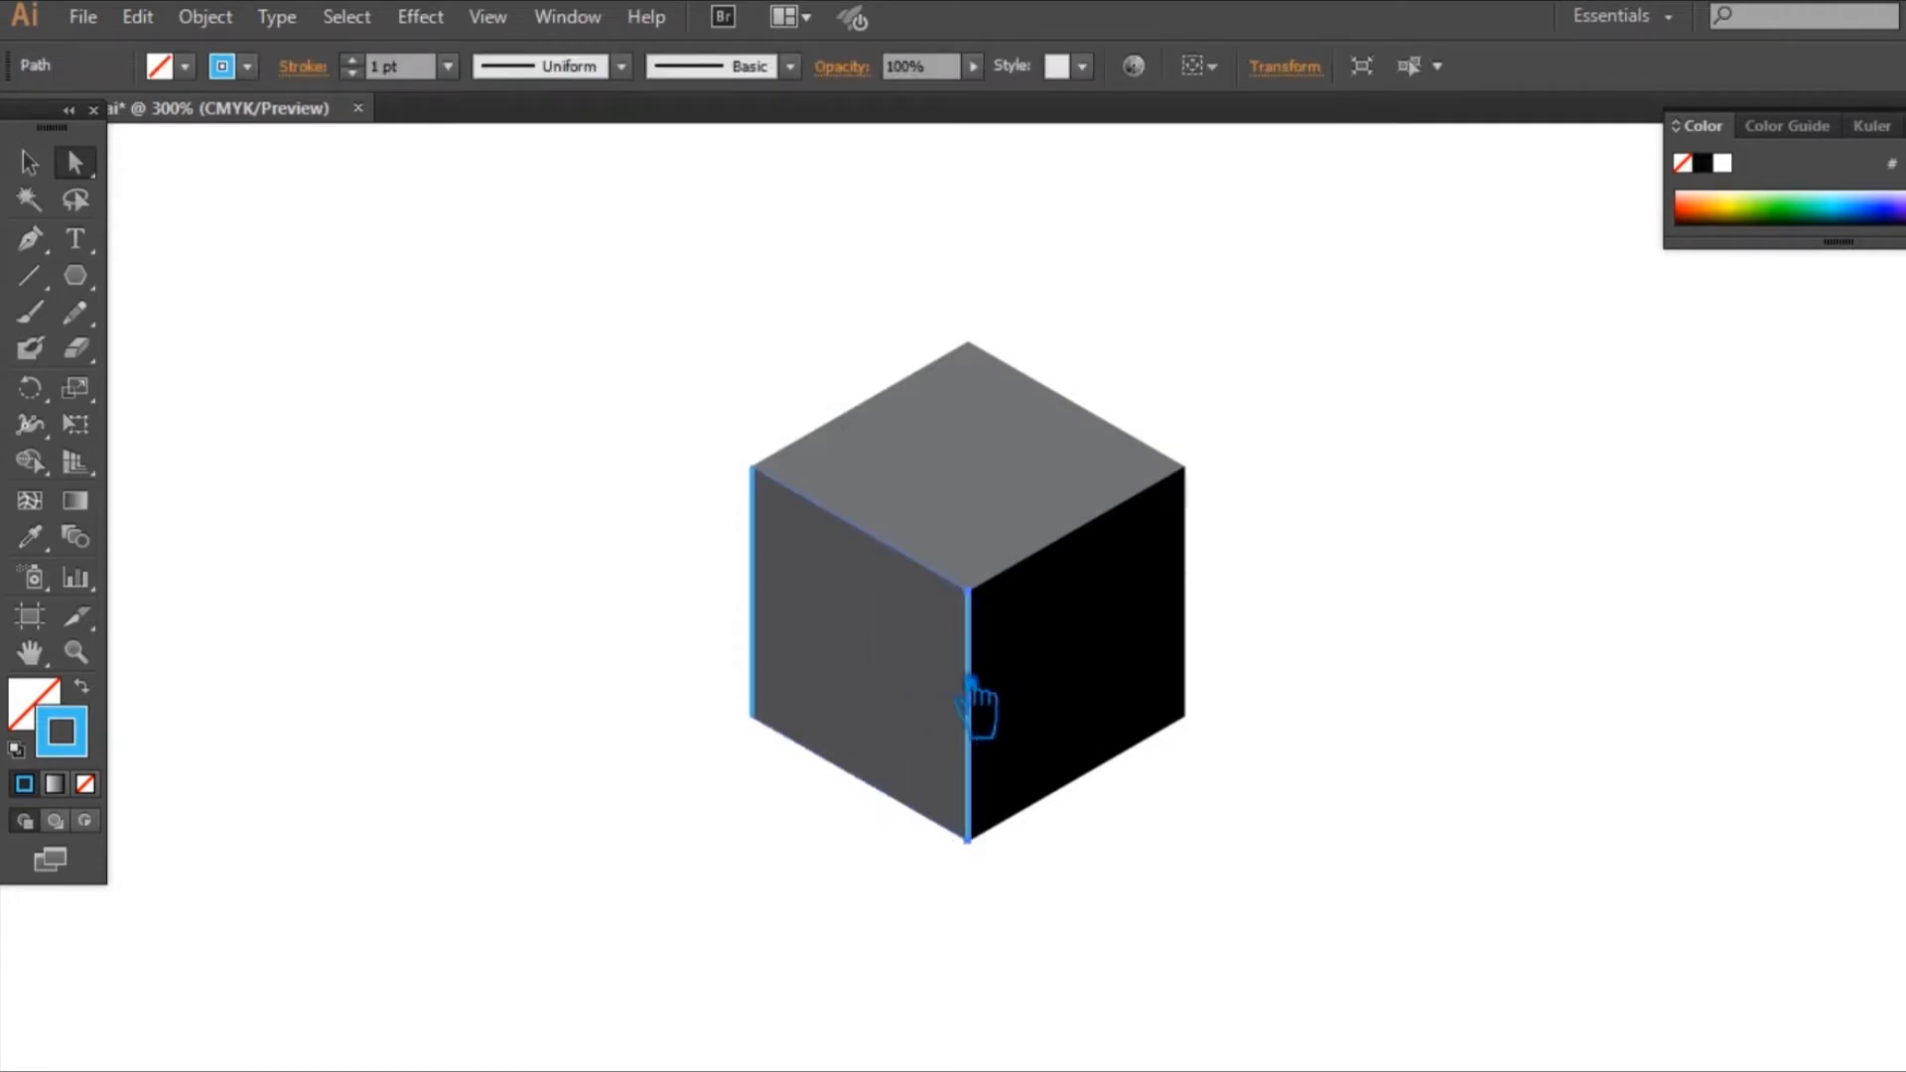
Step: Place two copies of the central vertical line on the left face, dividing it into roughly equal thirds
{"action": "left_click_drag", "start_coordinate": [977, 700], "coordinate": [915, 679]}
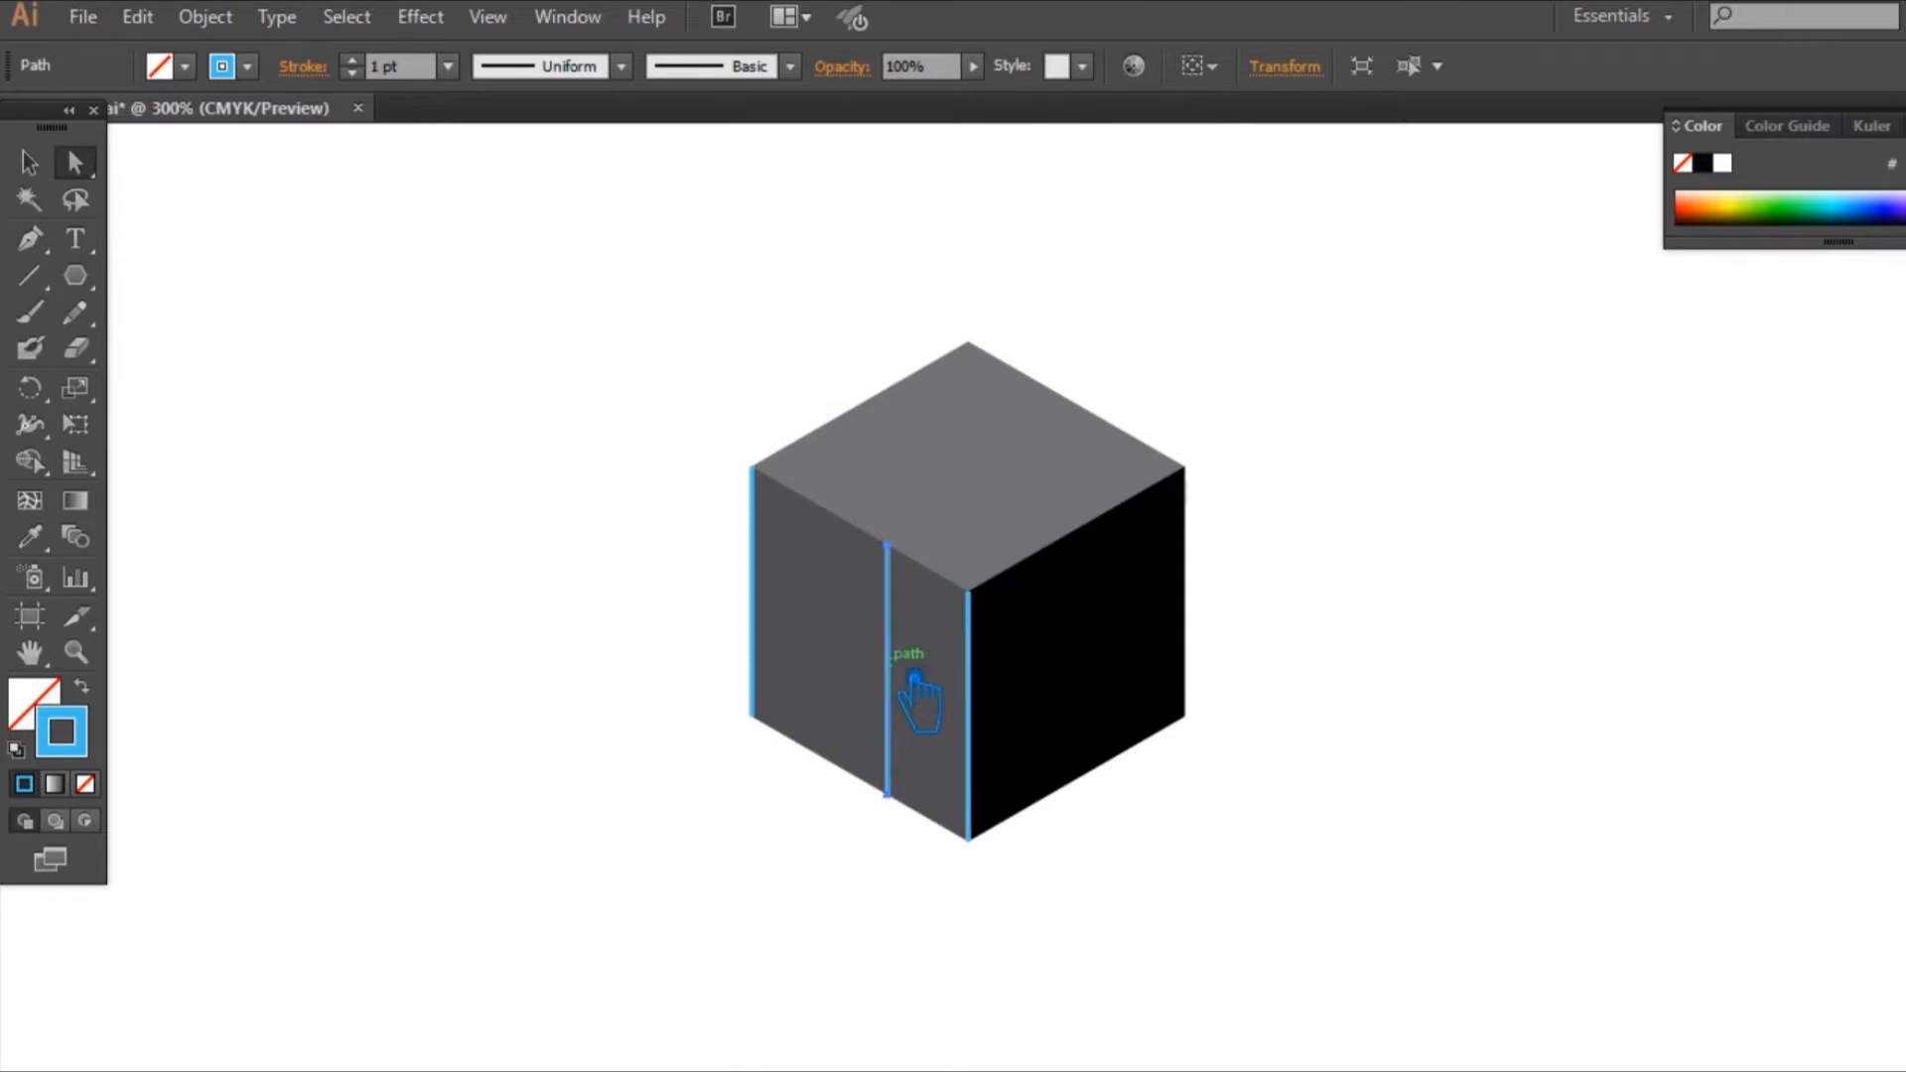
{"action": "left_click", "coordinate": [912, 678]}
{"action": "left_click_drag", "start_coordinate": [911, 678], "coordinate": [842, 638]}
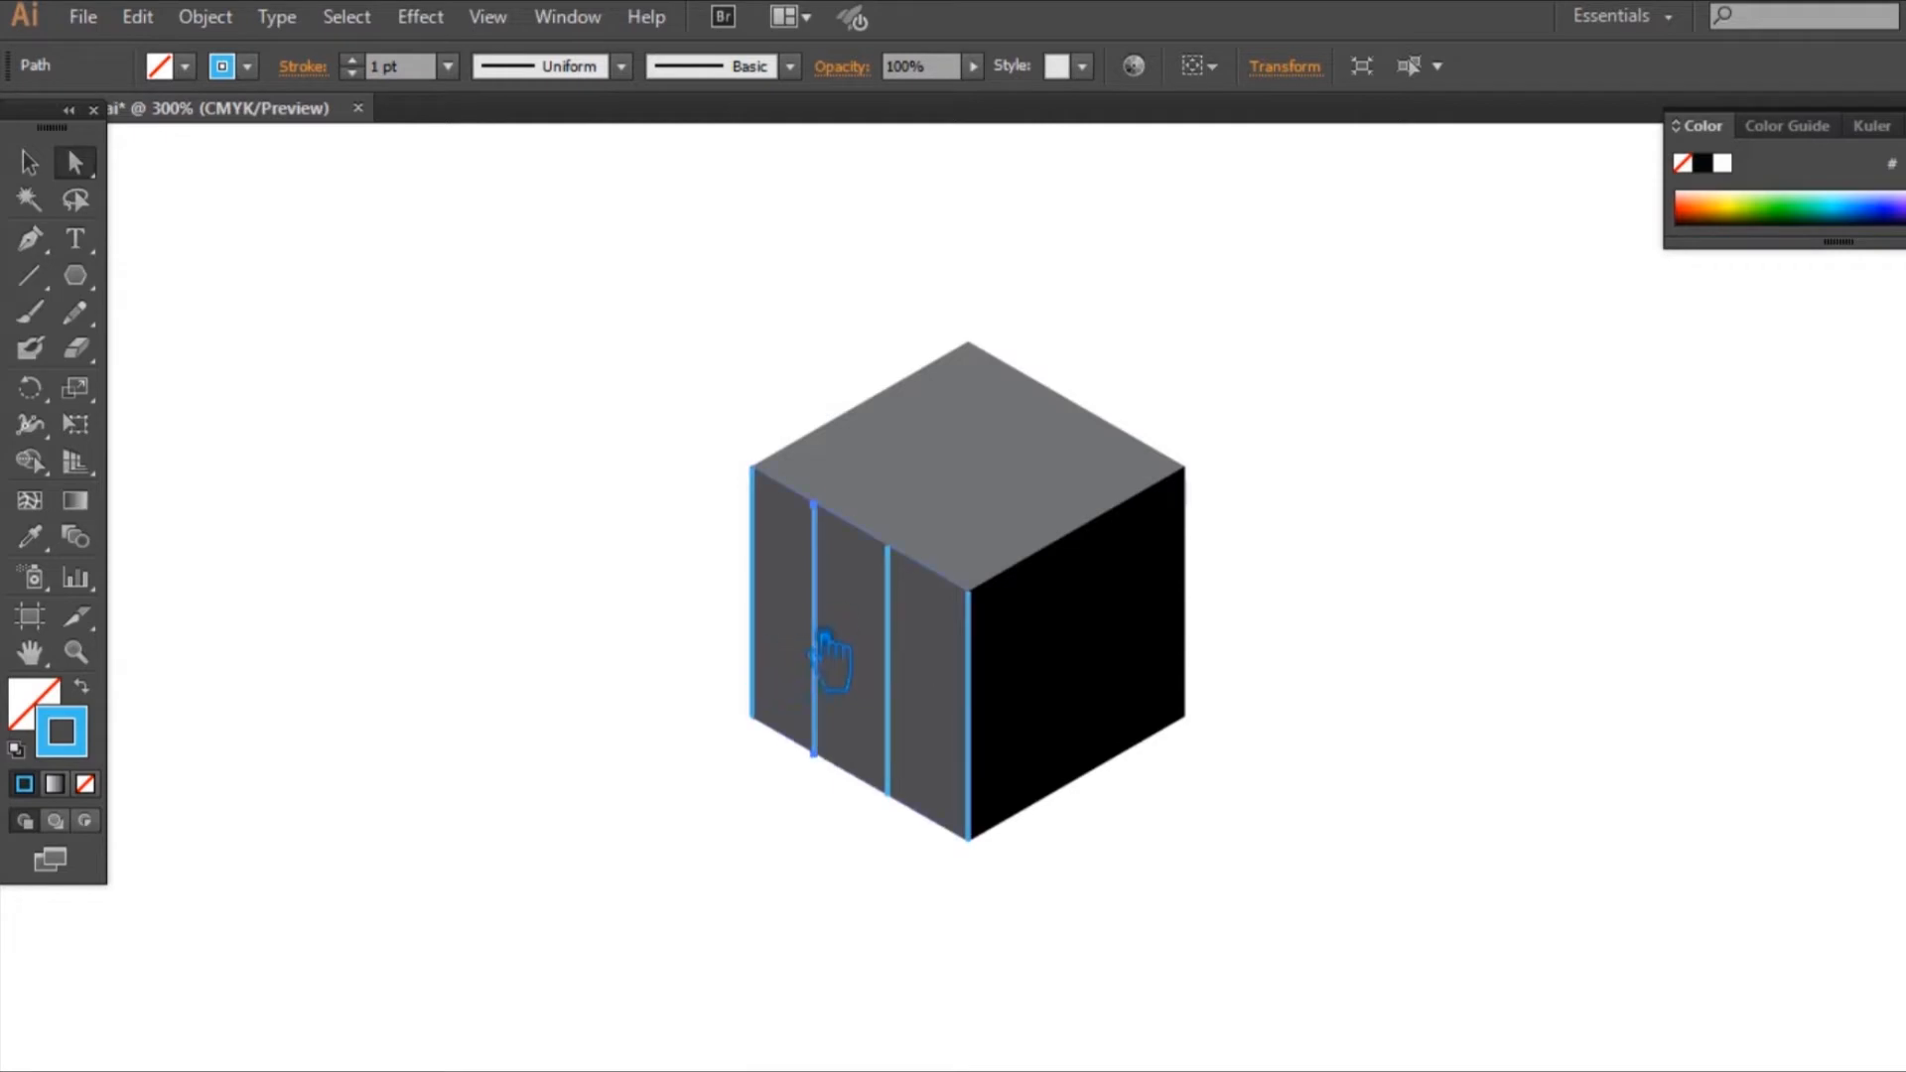
Step: Distribute the four blue vertical lines at equal horizontal spacing across the cube's left face
{"action": "left_click", "coordinate": [775, 624]}
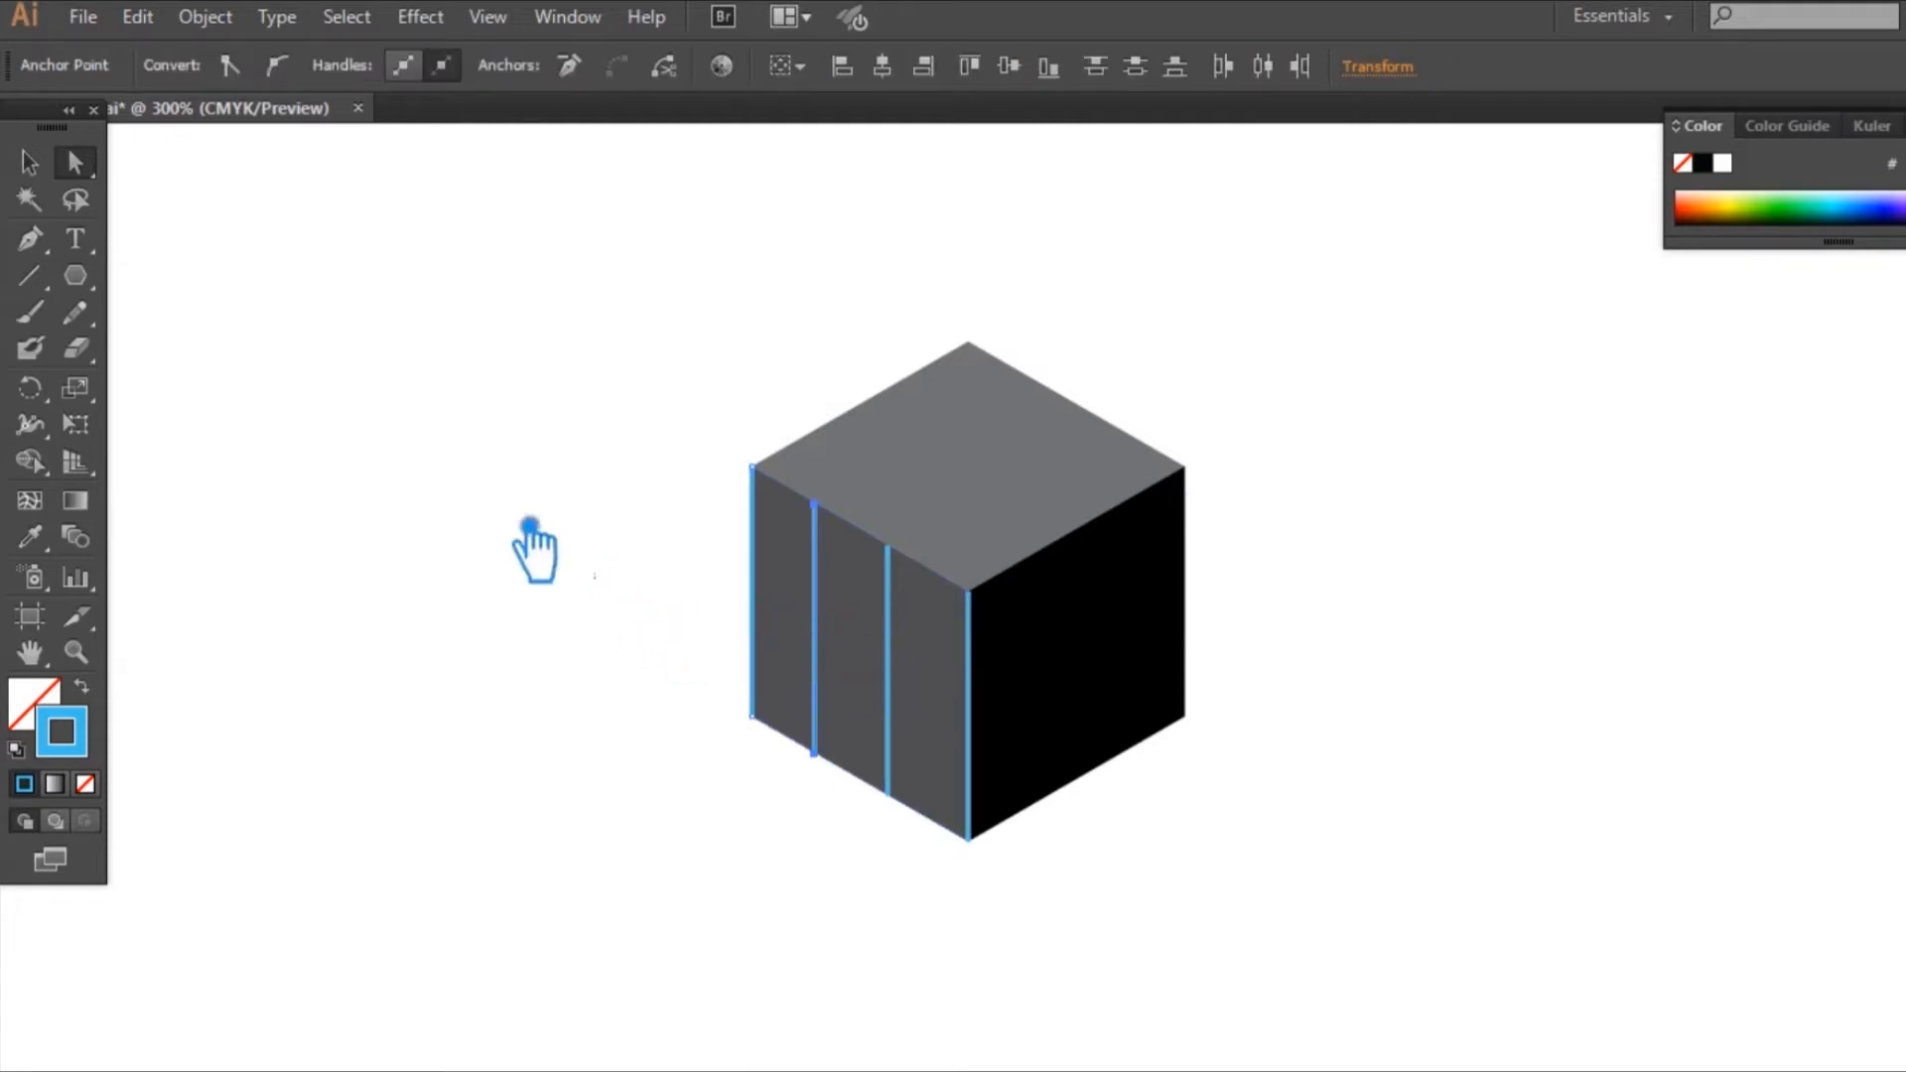
{"action": "left_click", "coordinate": [599, 569]}
{"action": "left_click", "coordinate": [30, 162]}
{"action": "left_click", "coordinate": [781, 693]}
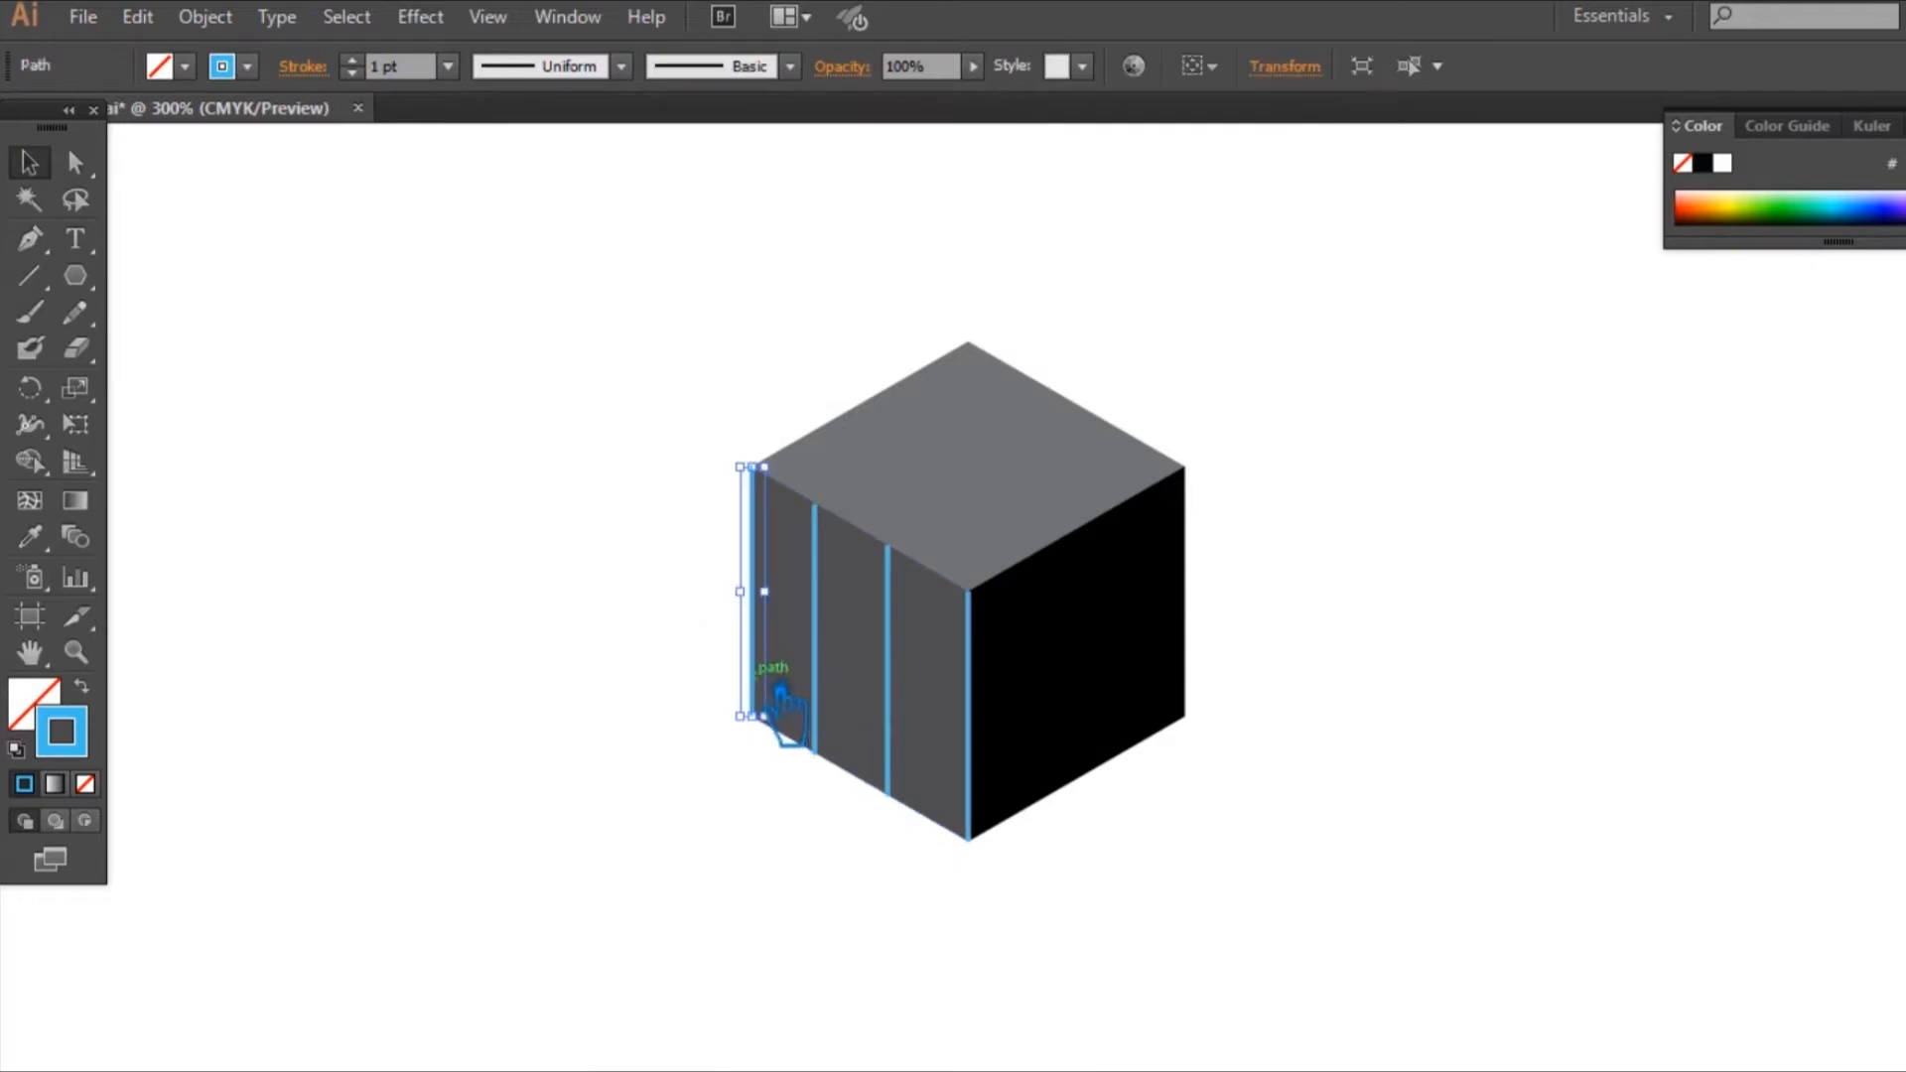
{"action": "left_click", "coordinate": [845, 647], "text": "shift"}
{"action": "left_click", "coordinate": [911, 695], "text": "shift"}
{"action": "left_click", "coordinate": [970, 759], "text": "shift"}
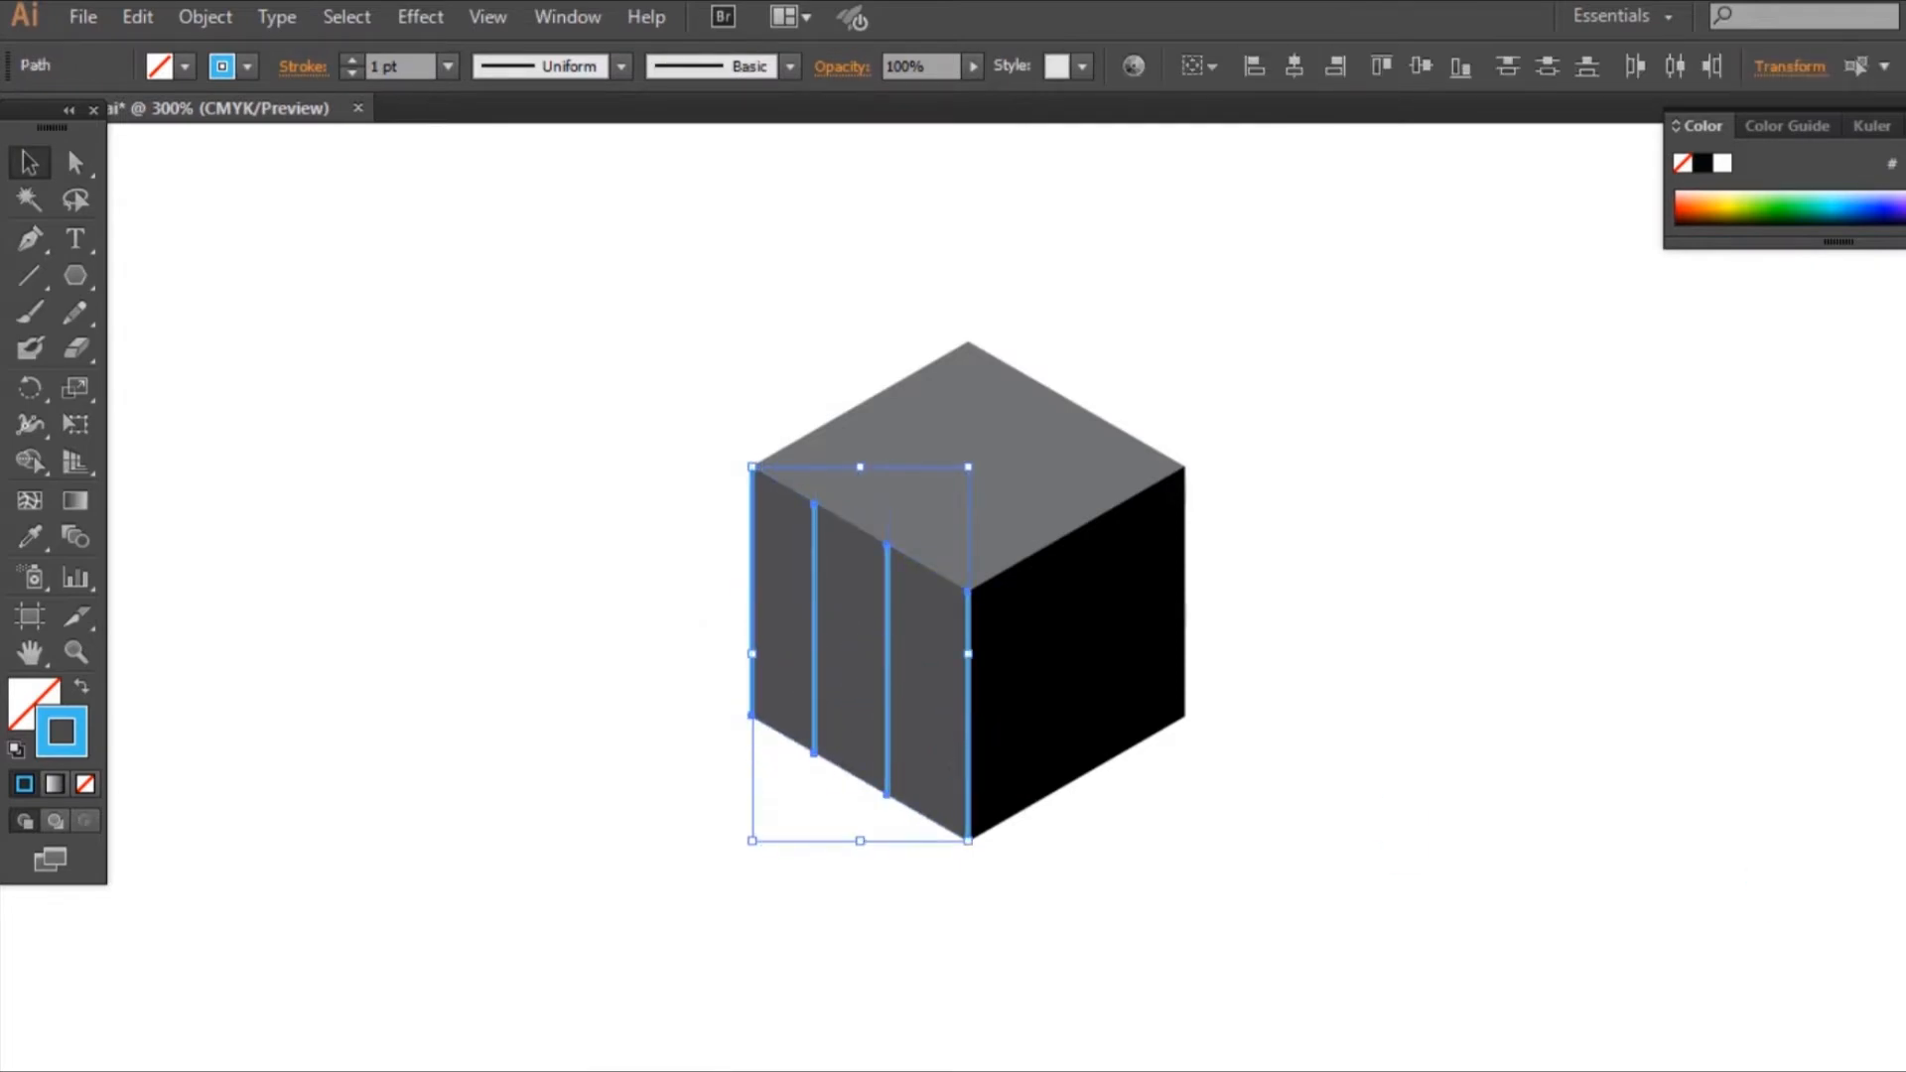
{"action": "key", "text": "shift+F7"}
{"action": "left_click", "coordinate": [1878, 977]}
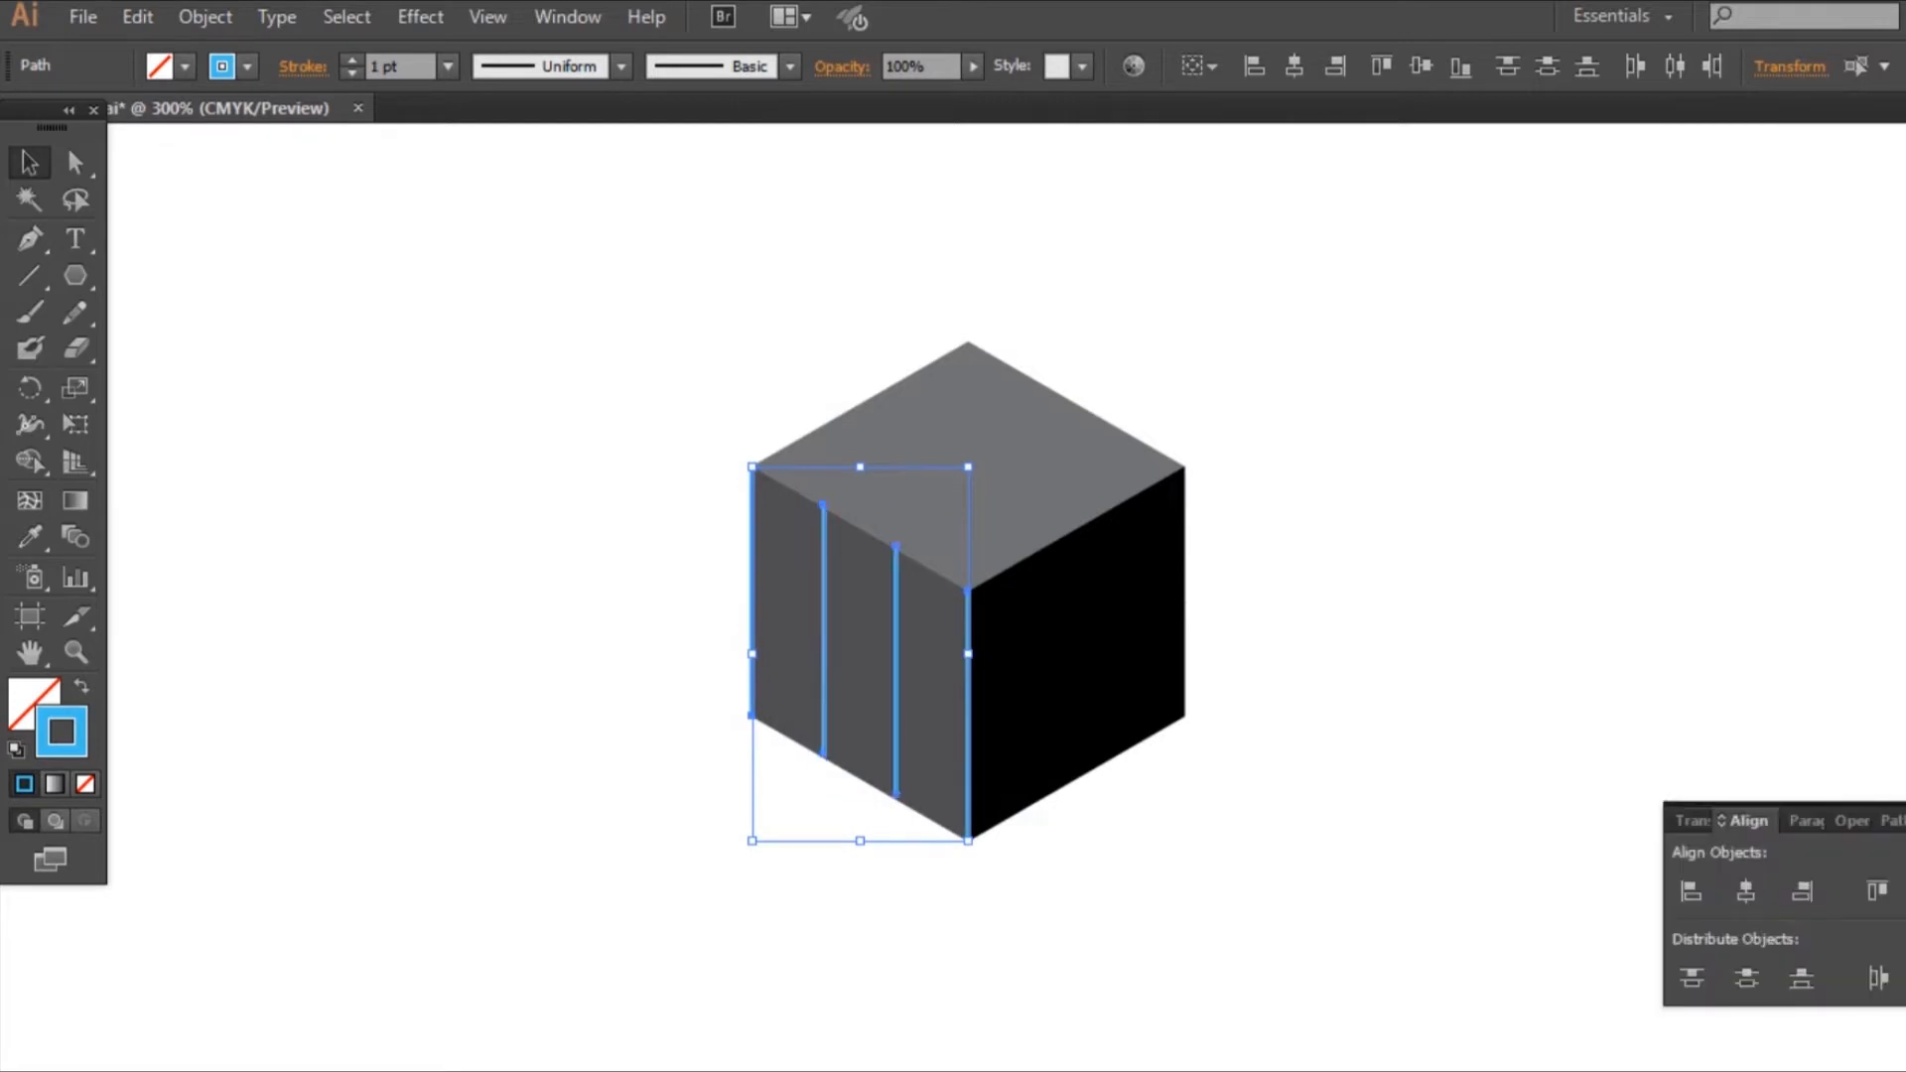
{"action": "left_click", "coordinate": [1594, 508]}
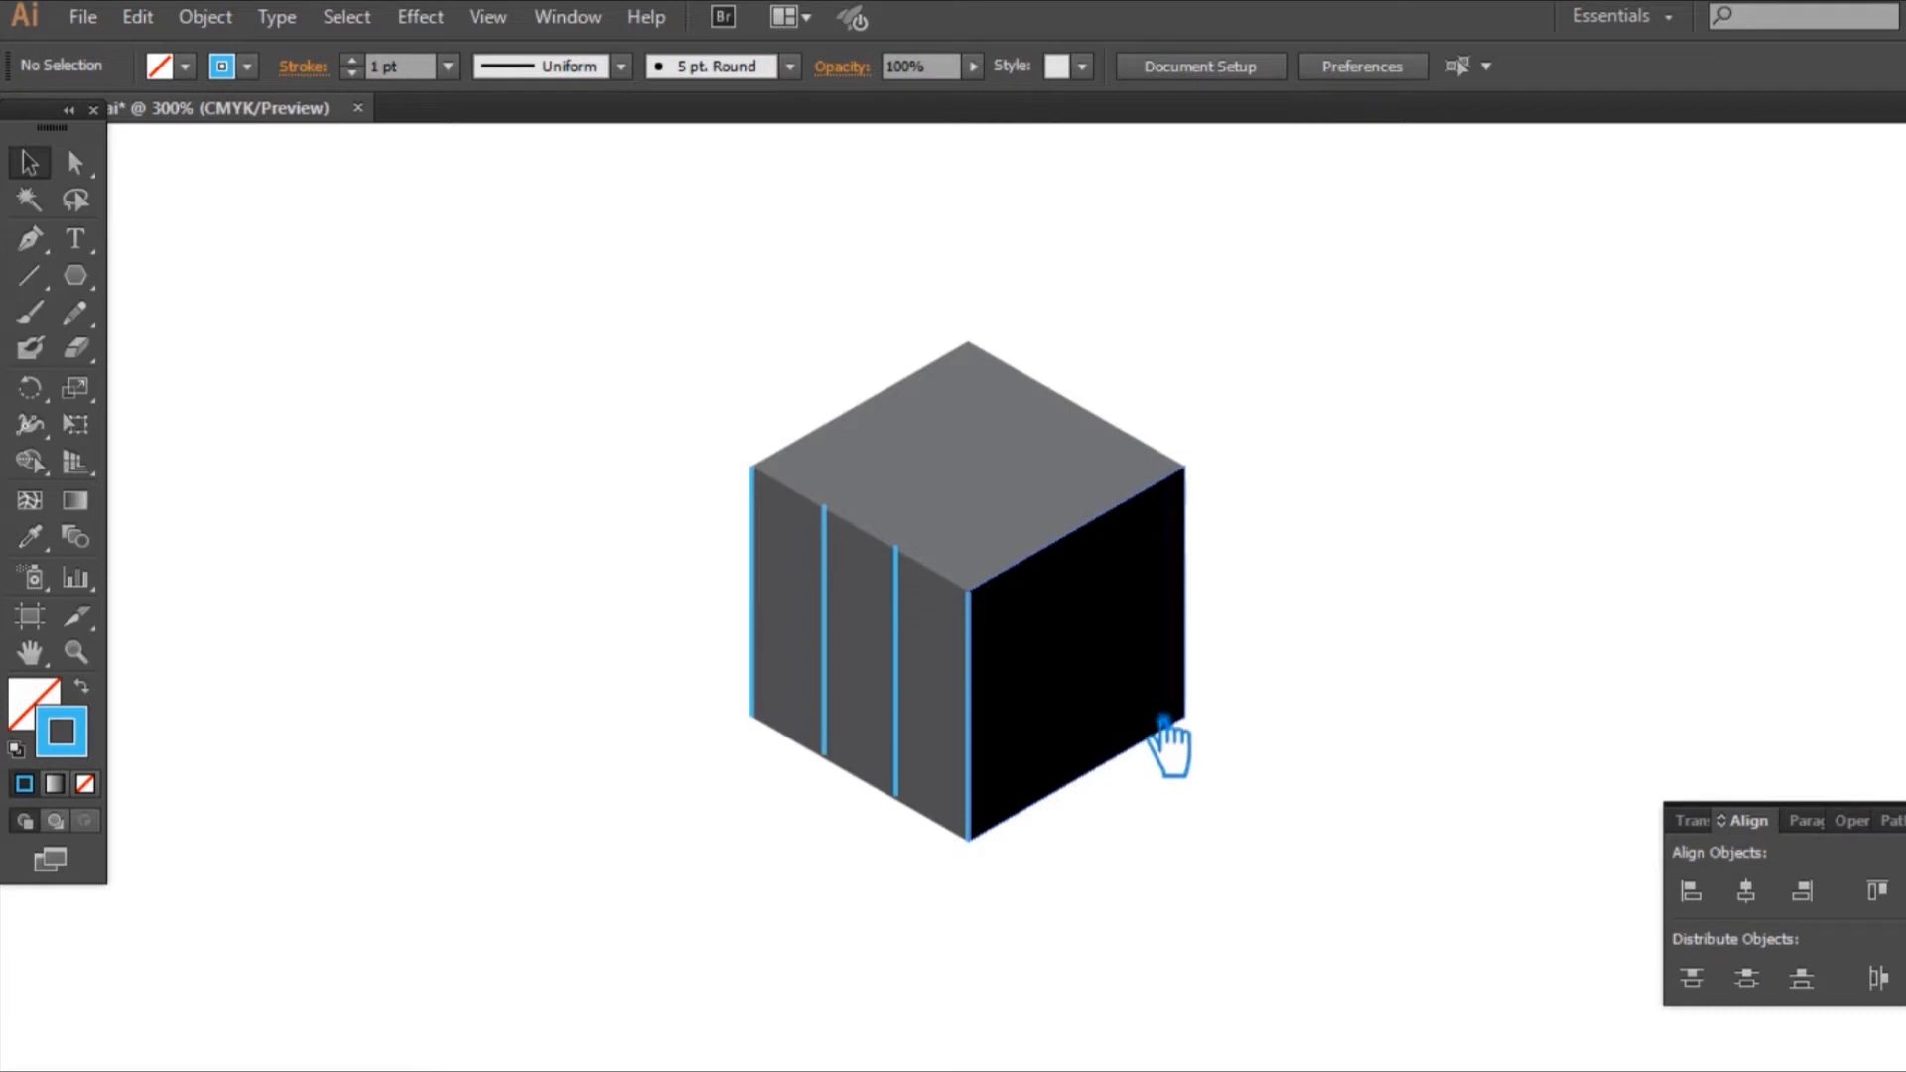
Step: Move the inner blue line nearest the central edge slightly down to align its ends with the left face's slanted edges
{"action": "key", "text": "ctrl+="}
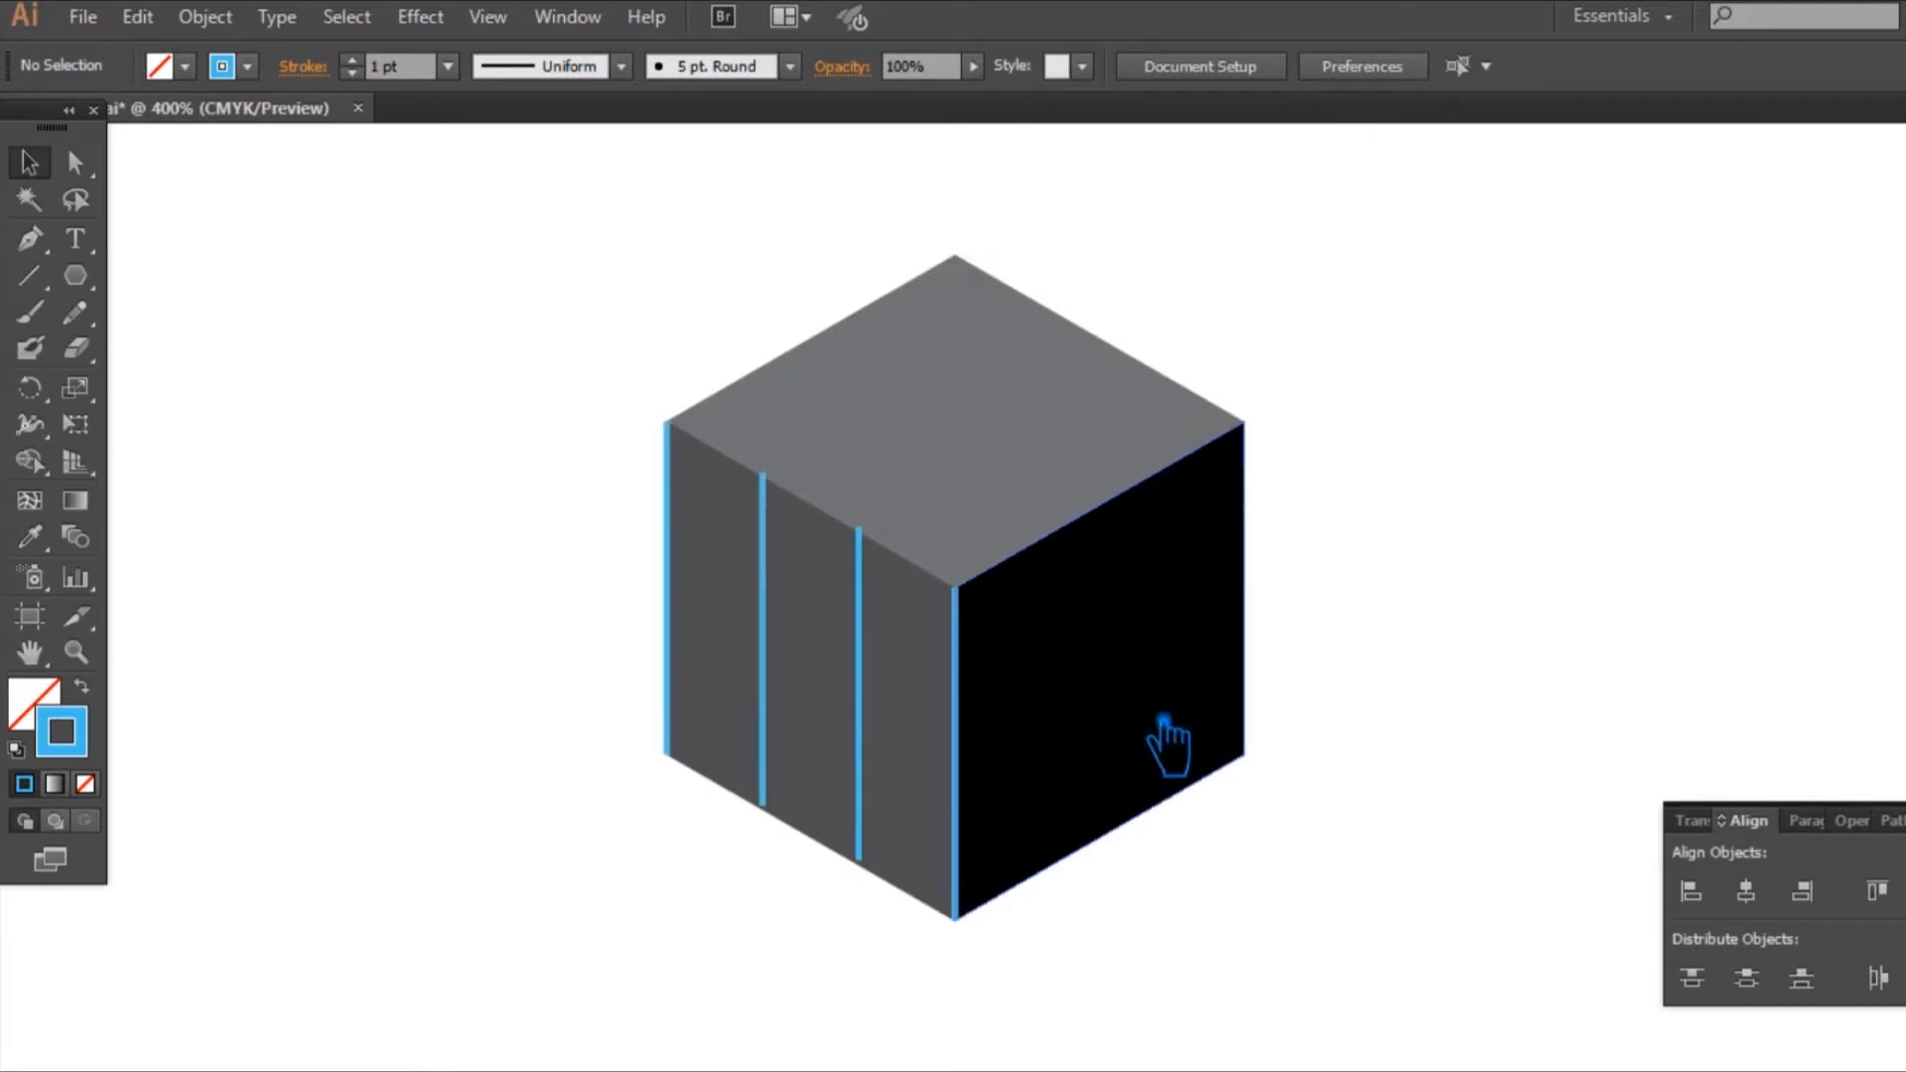
{"action": "key", "text": "ctrl+="}
{"action": "key", "text": "ctrl+minus"}
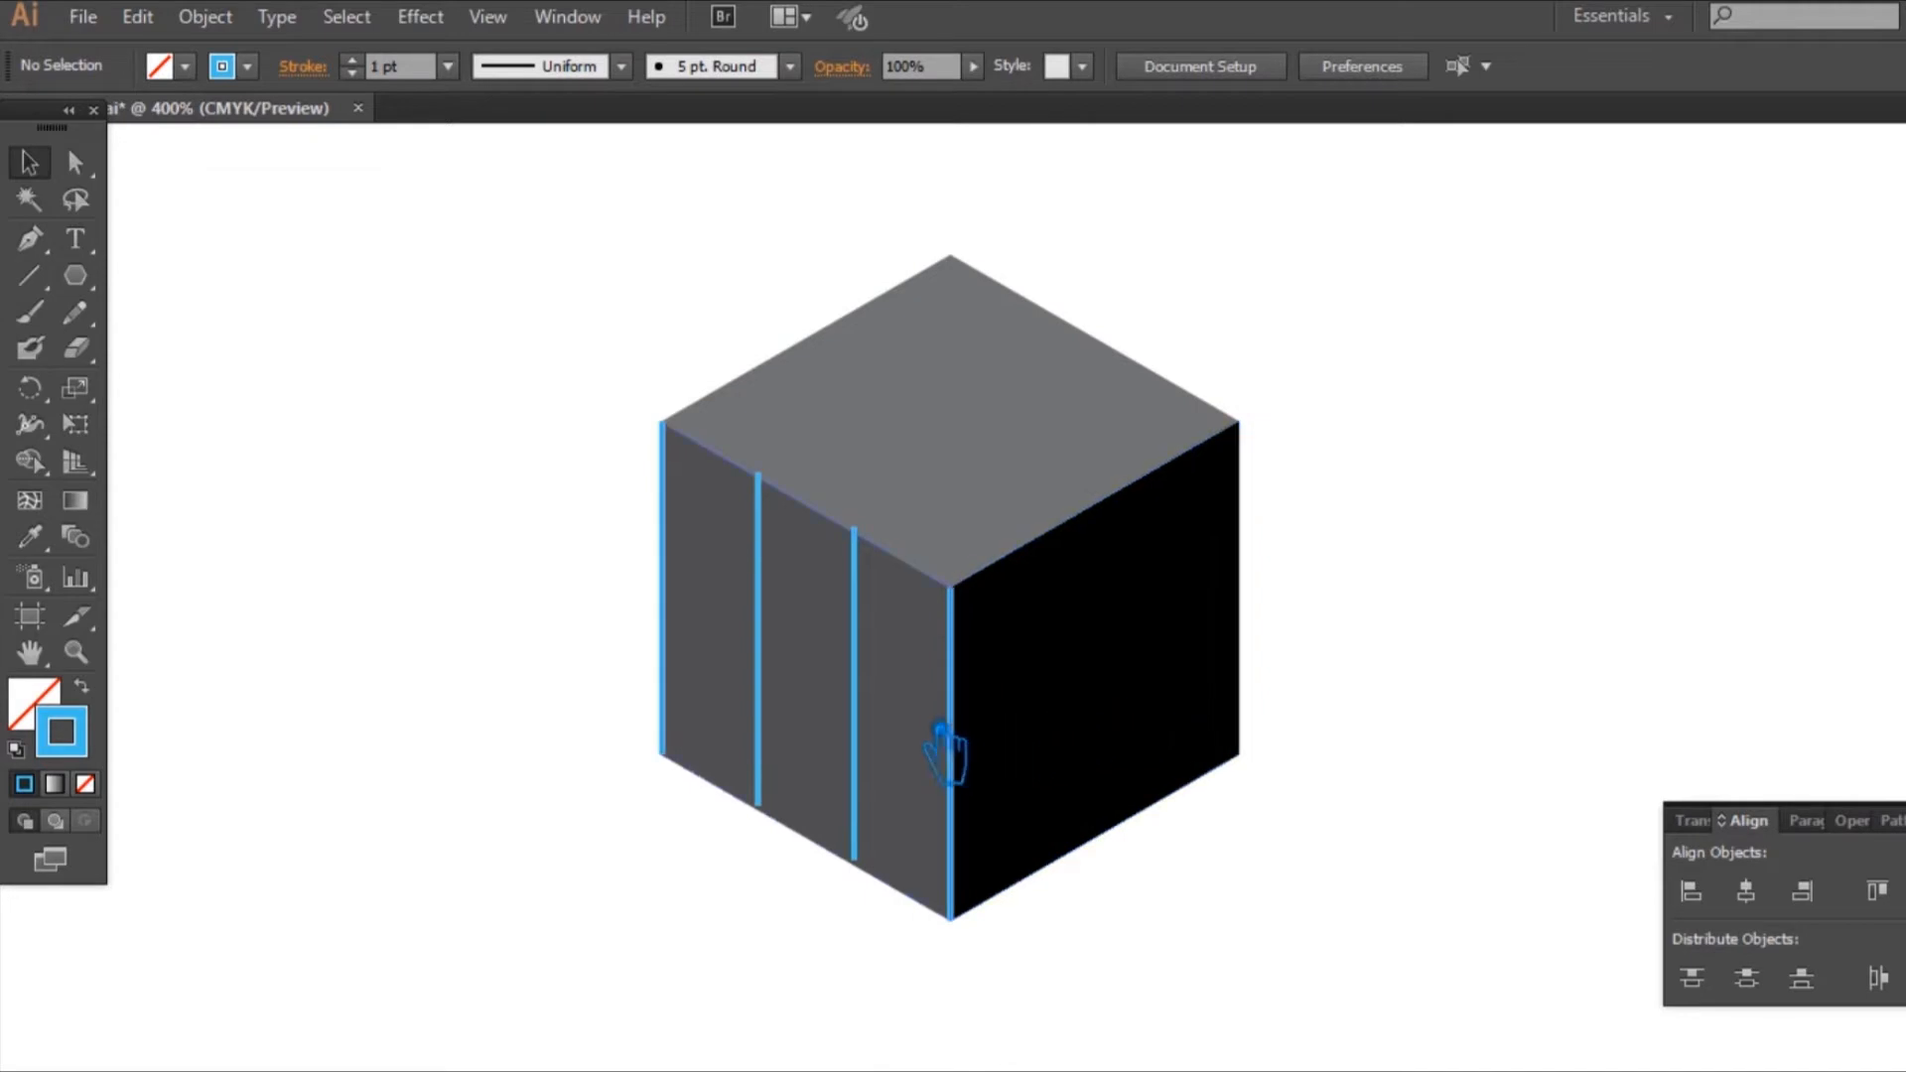
{"action": "key", "text": "ctrl+="}
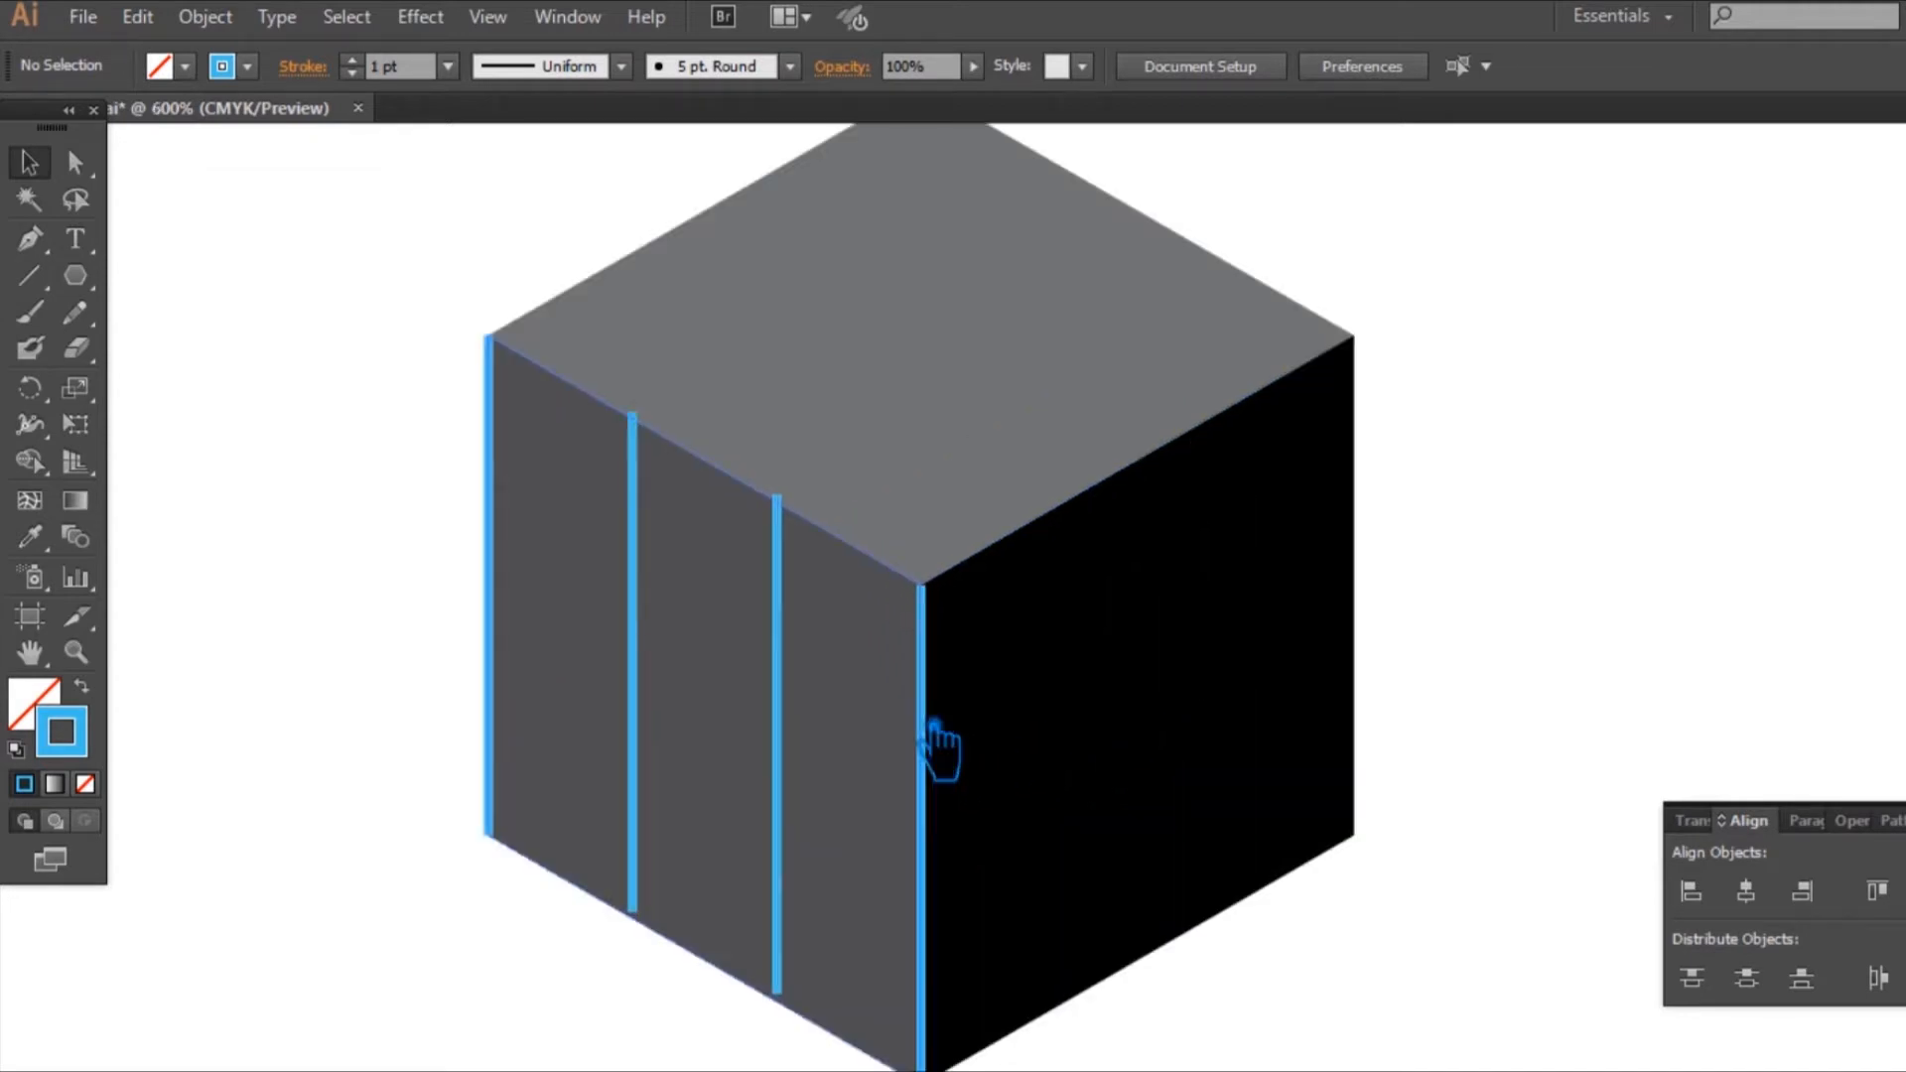
{"action": "left_click_drag", "start_coordinate": [799, 621], "coordinate": [800, 624]}
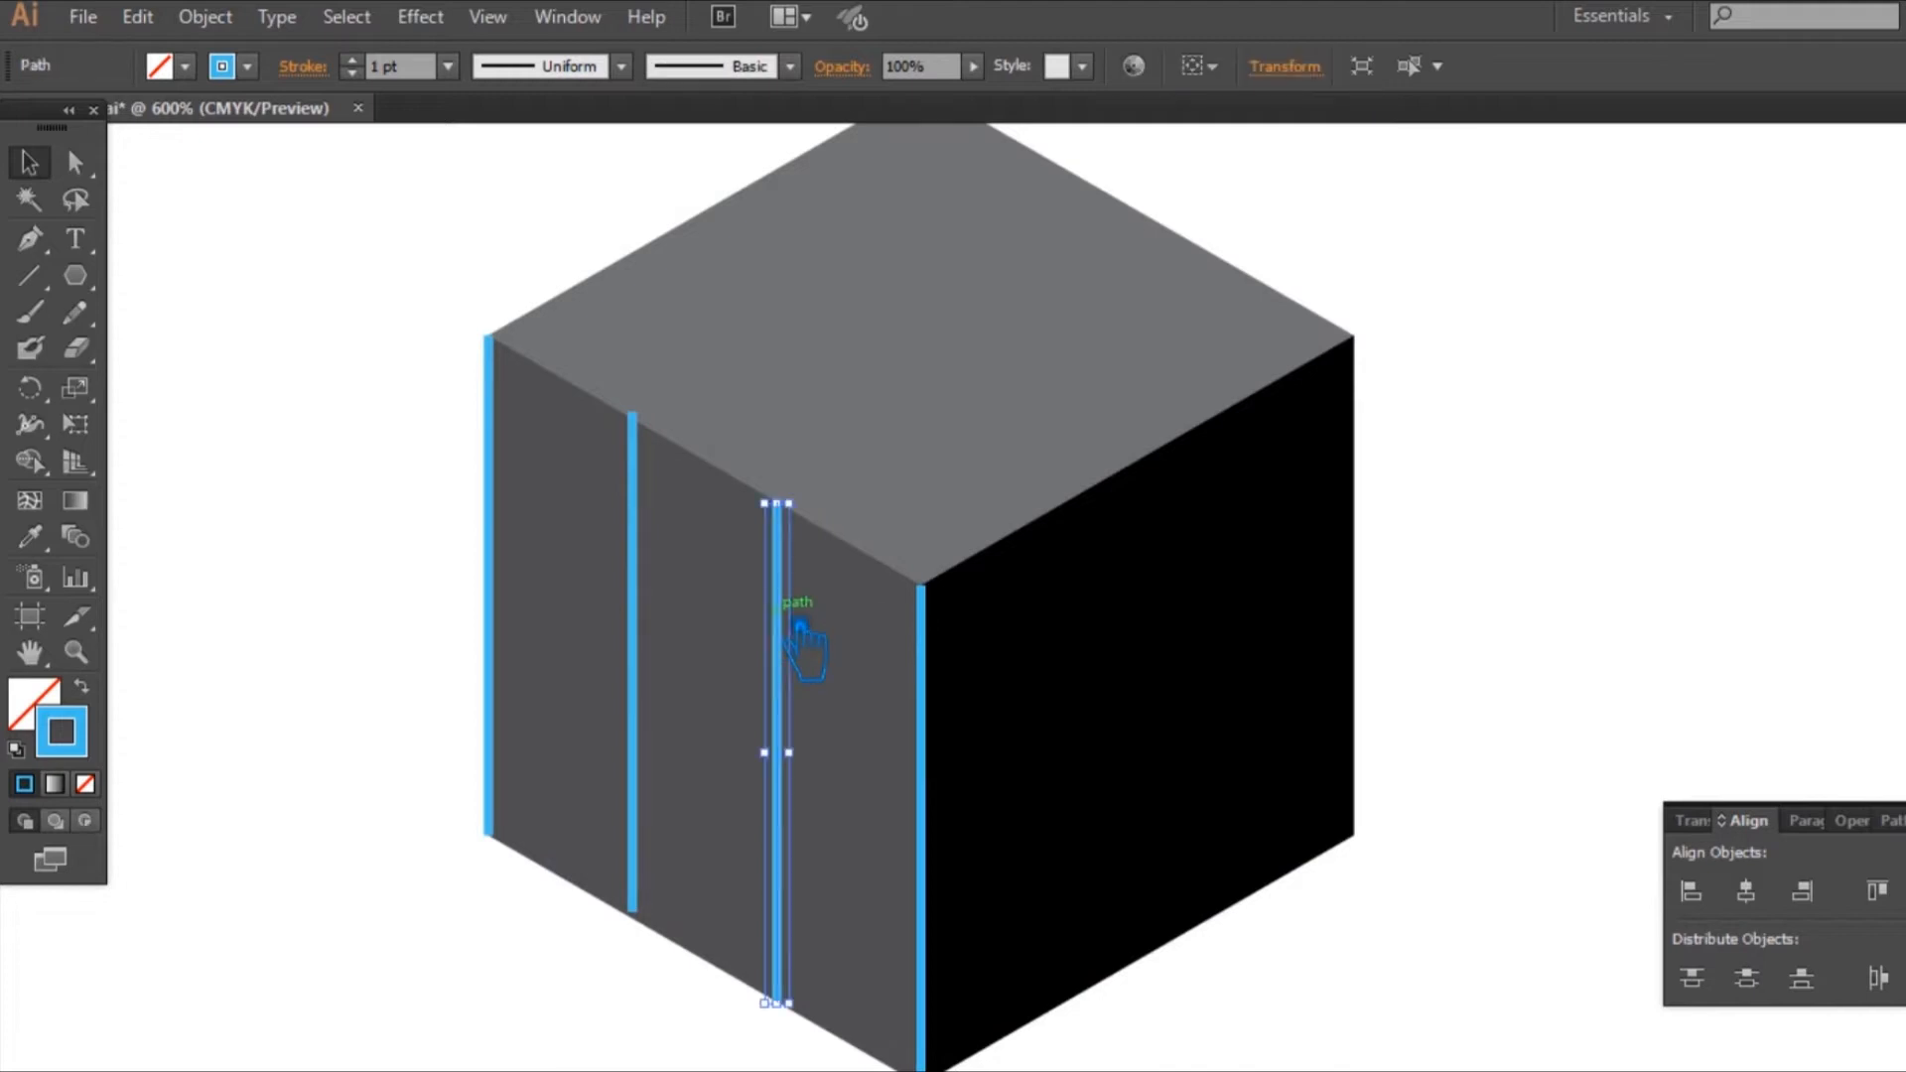
Step: Move the inner blue line nearest the cube's outer edge slightly down so its ends meet the left face's slanted edges
{"action": "left_click", "coordinate": [660, 506]}
{"action": "left_click", "coordinate": [374, 443]}
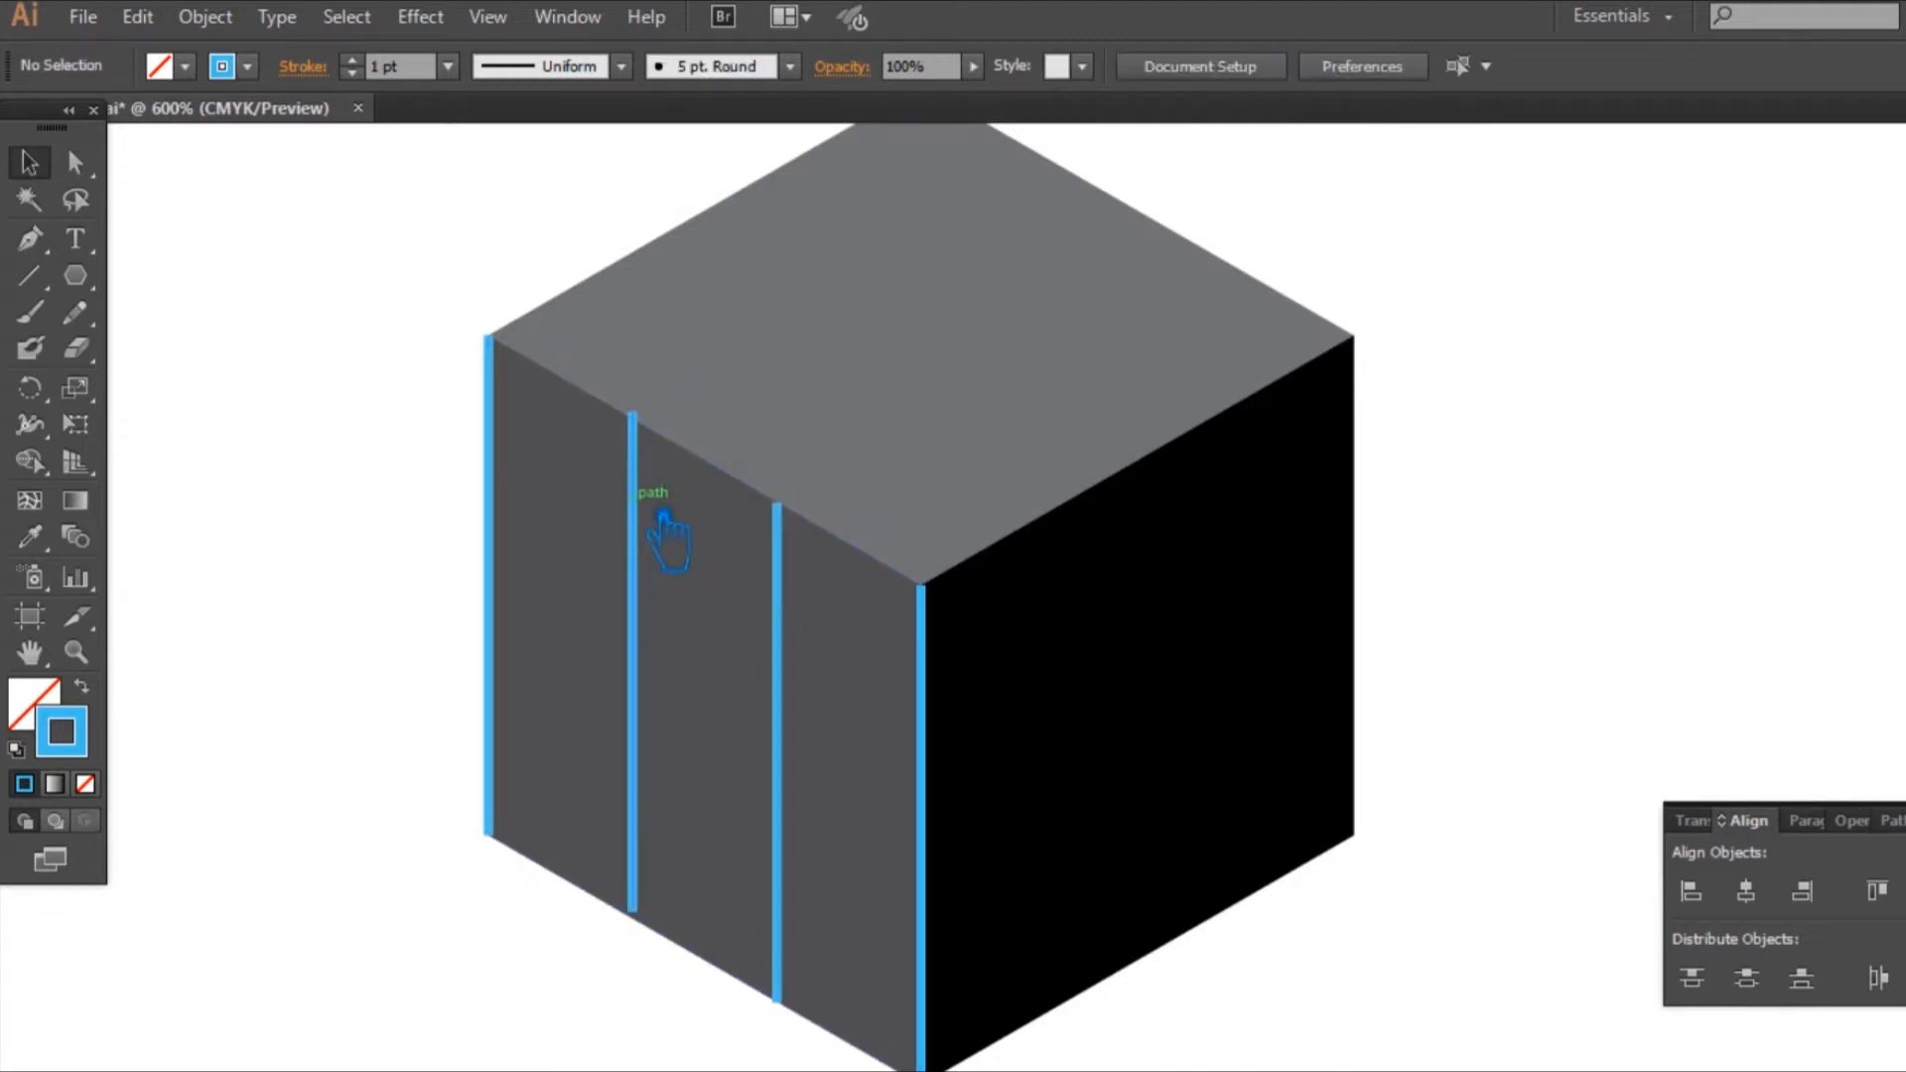
{"action": "left_click_drag", "start_coordinate": [663, 517], "coordinate": [663, 527]}
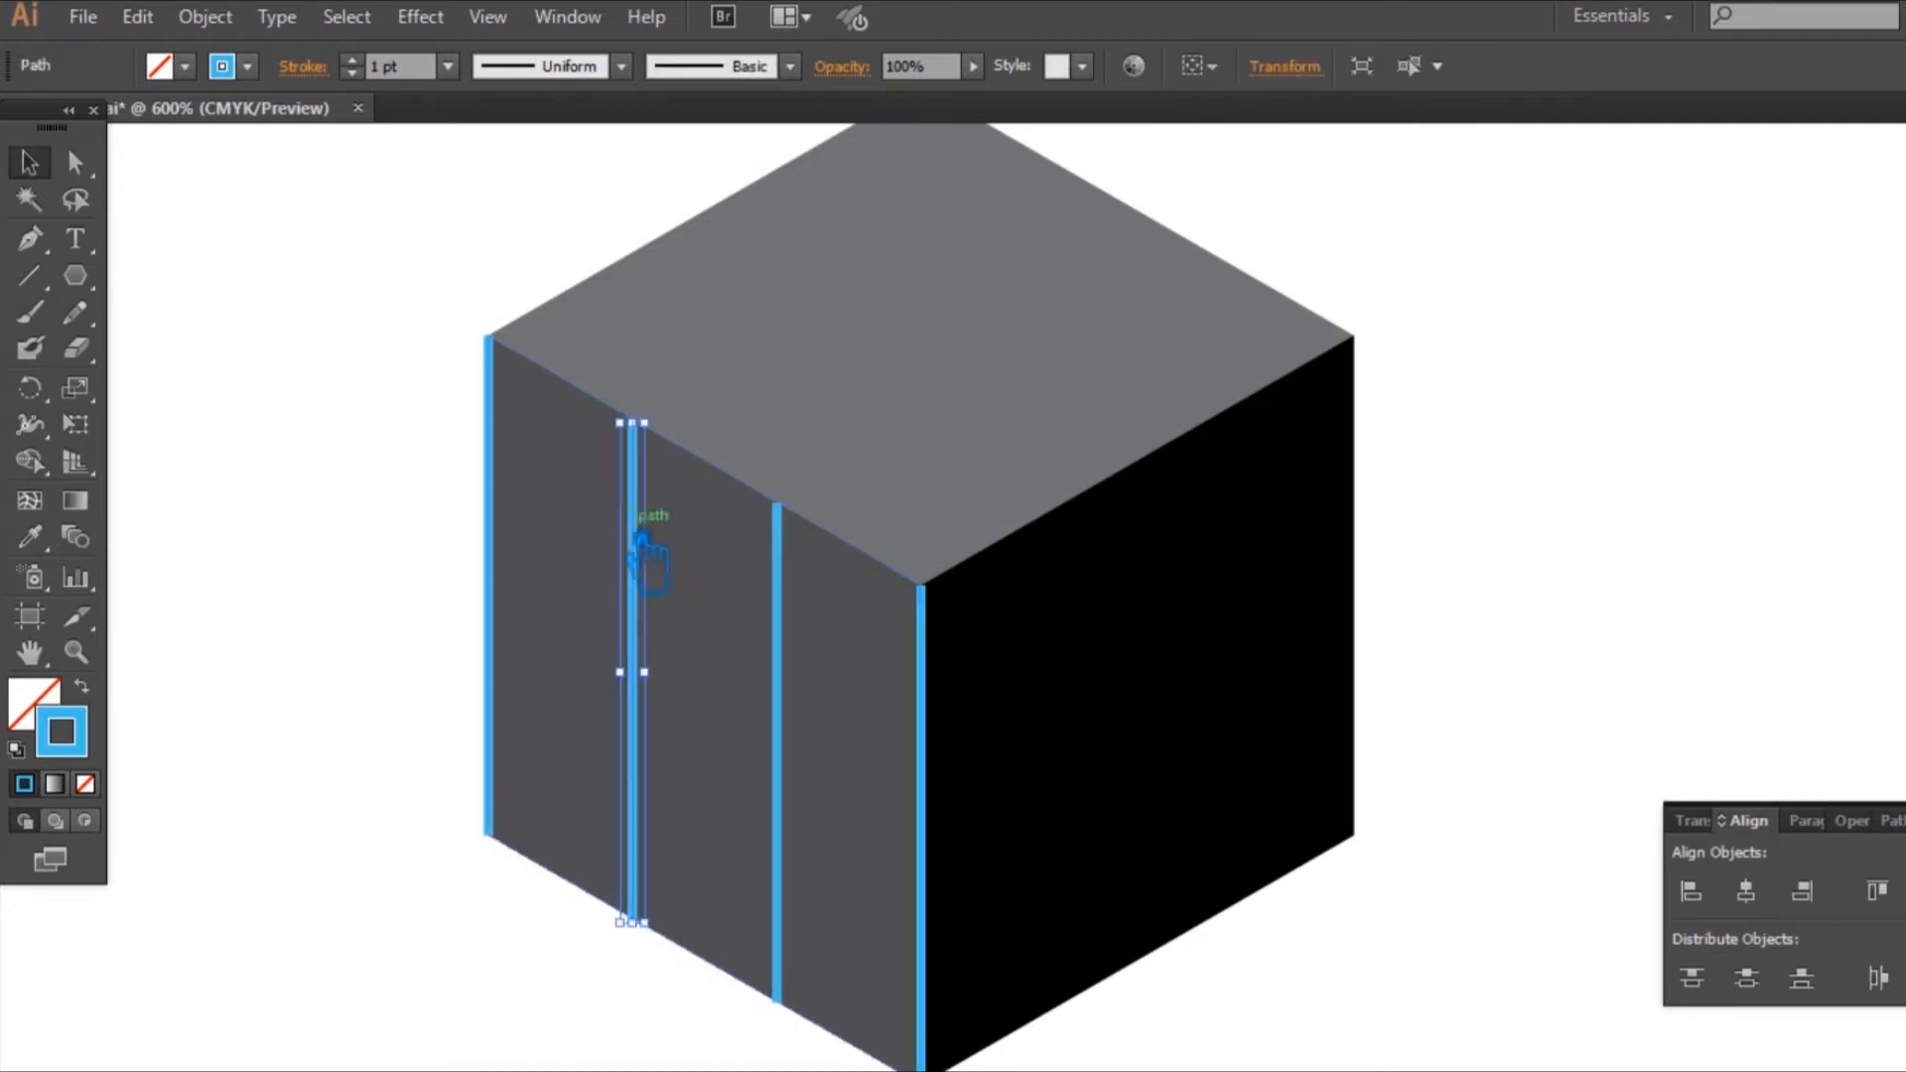
Step: Group the four blue vertical lines on the left face
{"action": "left_click", "coordinate": [511, 534], "text": "shift"}
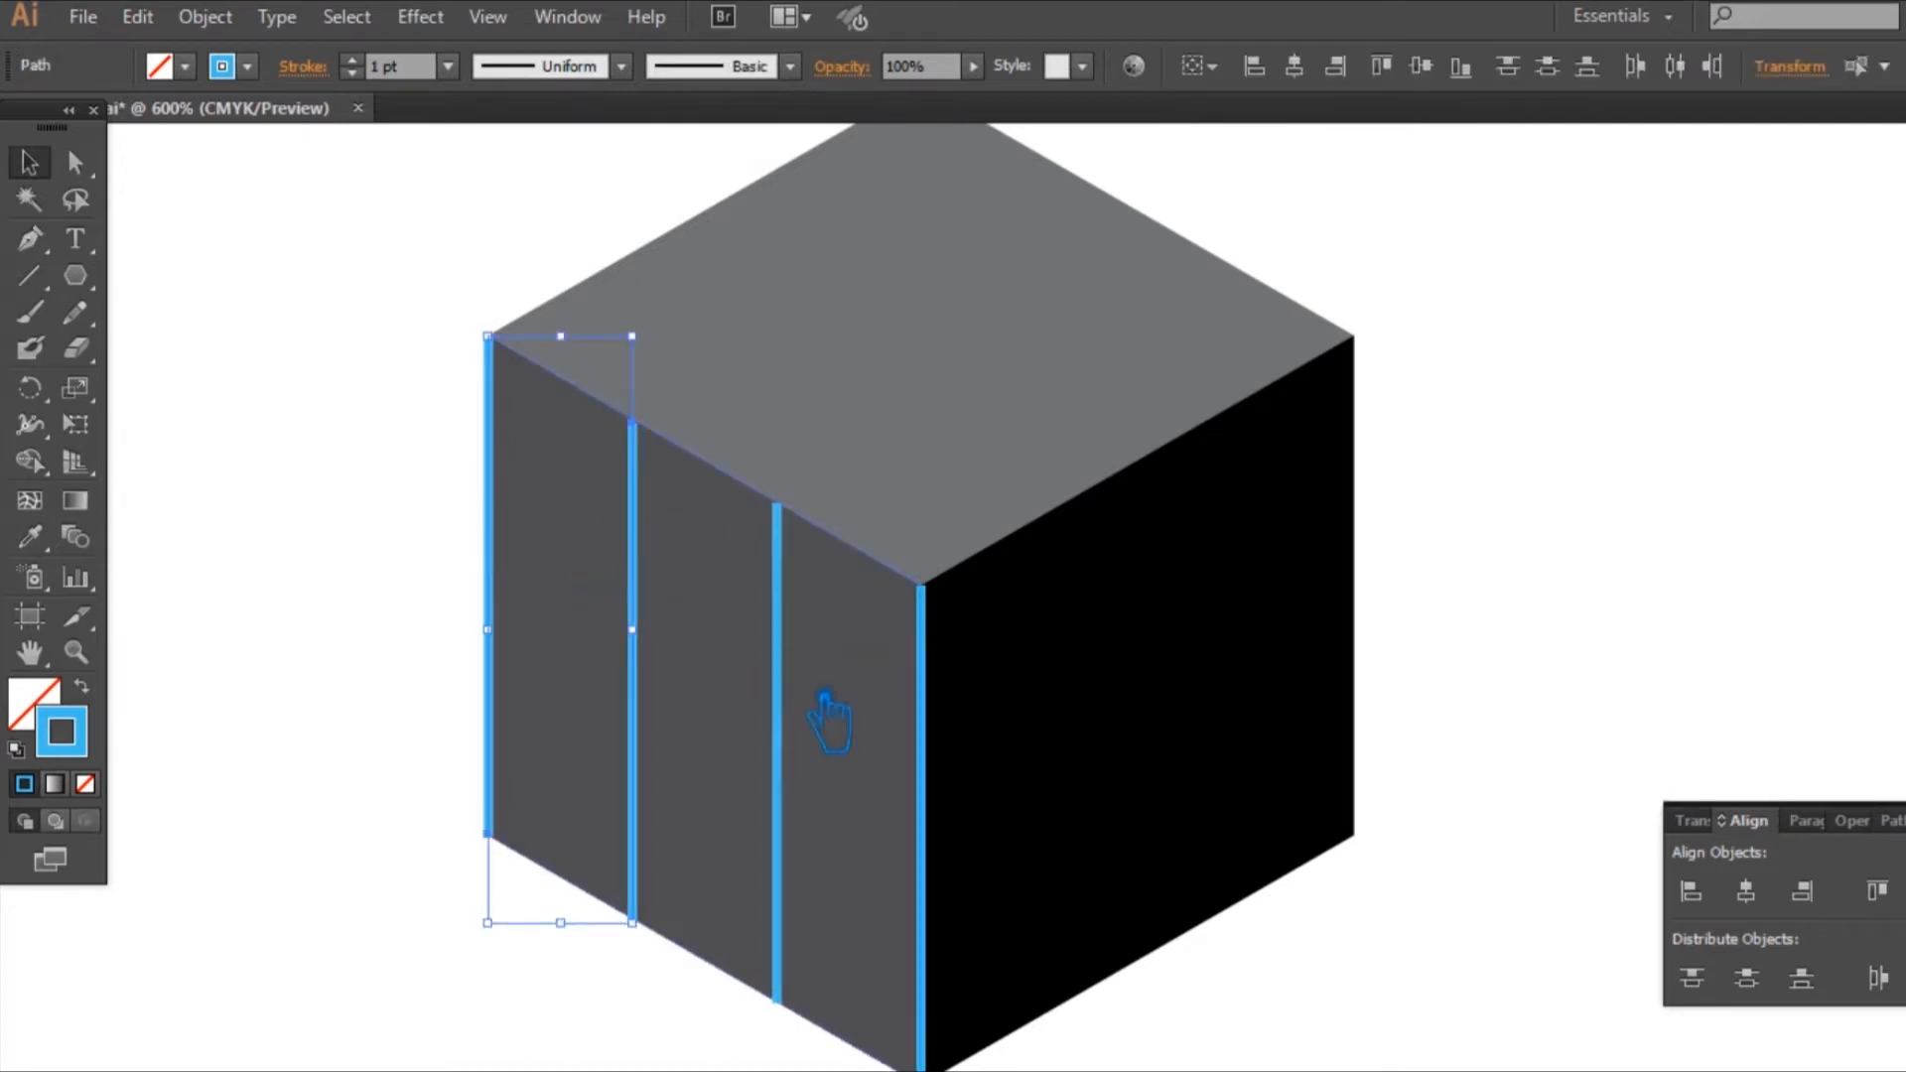
{"action": "left_click", "coordinate": [780, 721], "text": "shift"}
{"action": "left_click", "coordinate": [951, 872], "text": "shift"}
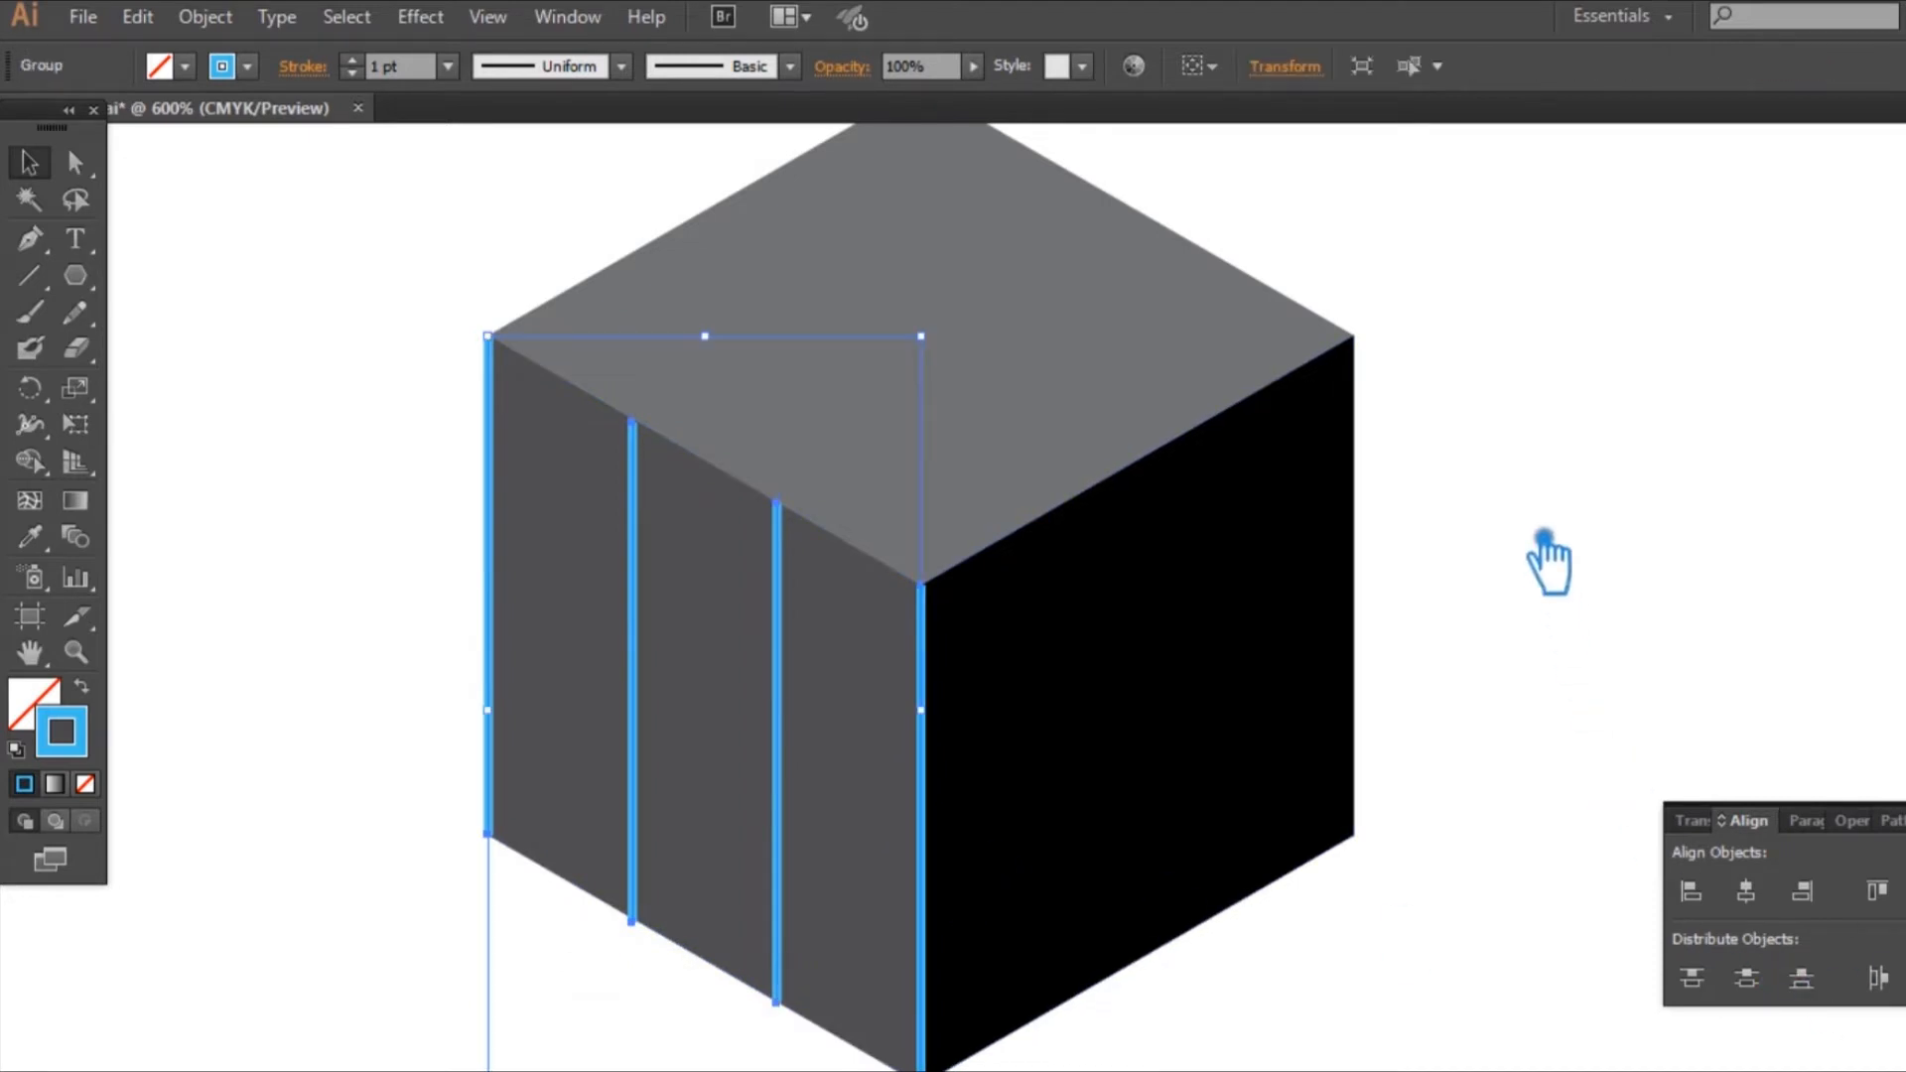
{"action": "left_click", "coordinate": [1707, 490]}
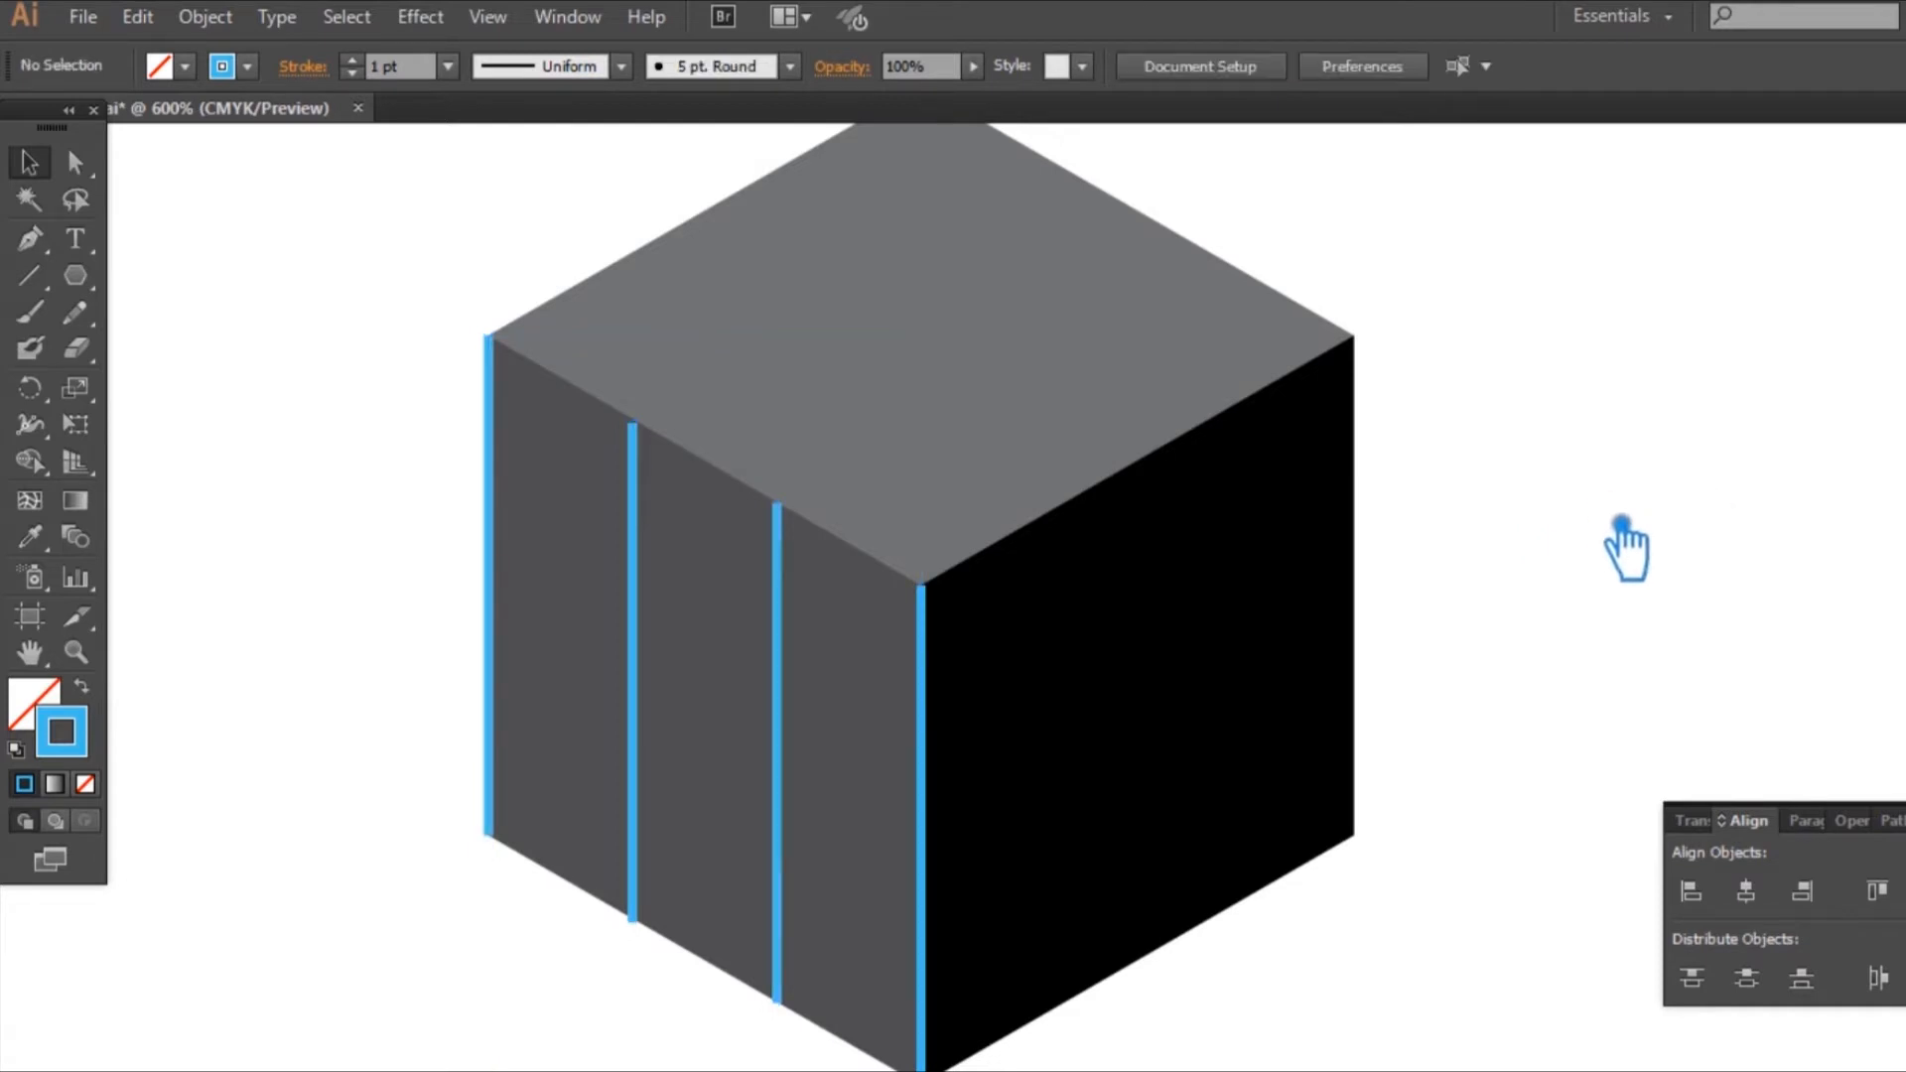
Step: Ungroup the four blue vertical lines on the left face
{"action": "left_click", "coordinate": [941, 672]}
{"action": "right_click", "coordinate": [939, 667]}
{"action": "left_click", "coordinate": [1022, 831]}
{"action": "left_click", "coordinate": [1457, 762]}
{"action": "scroll", "coordinate": [1394, 739], "scroll_direction": "down", "scroll_amount": 2}
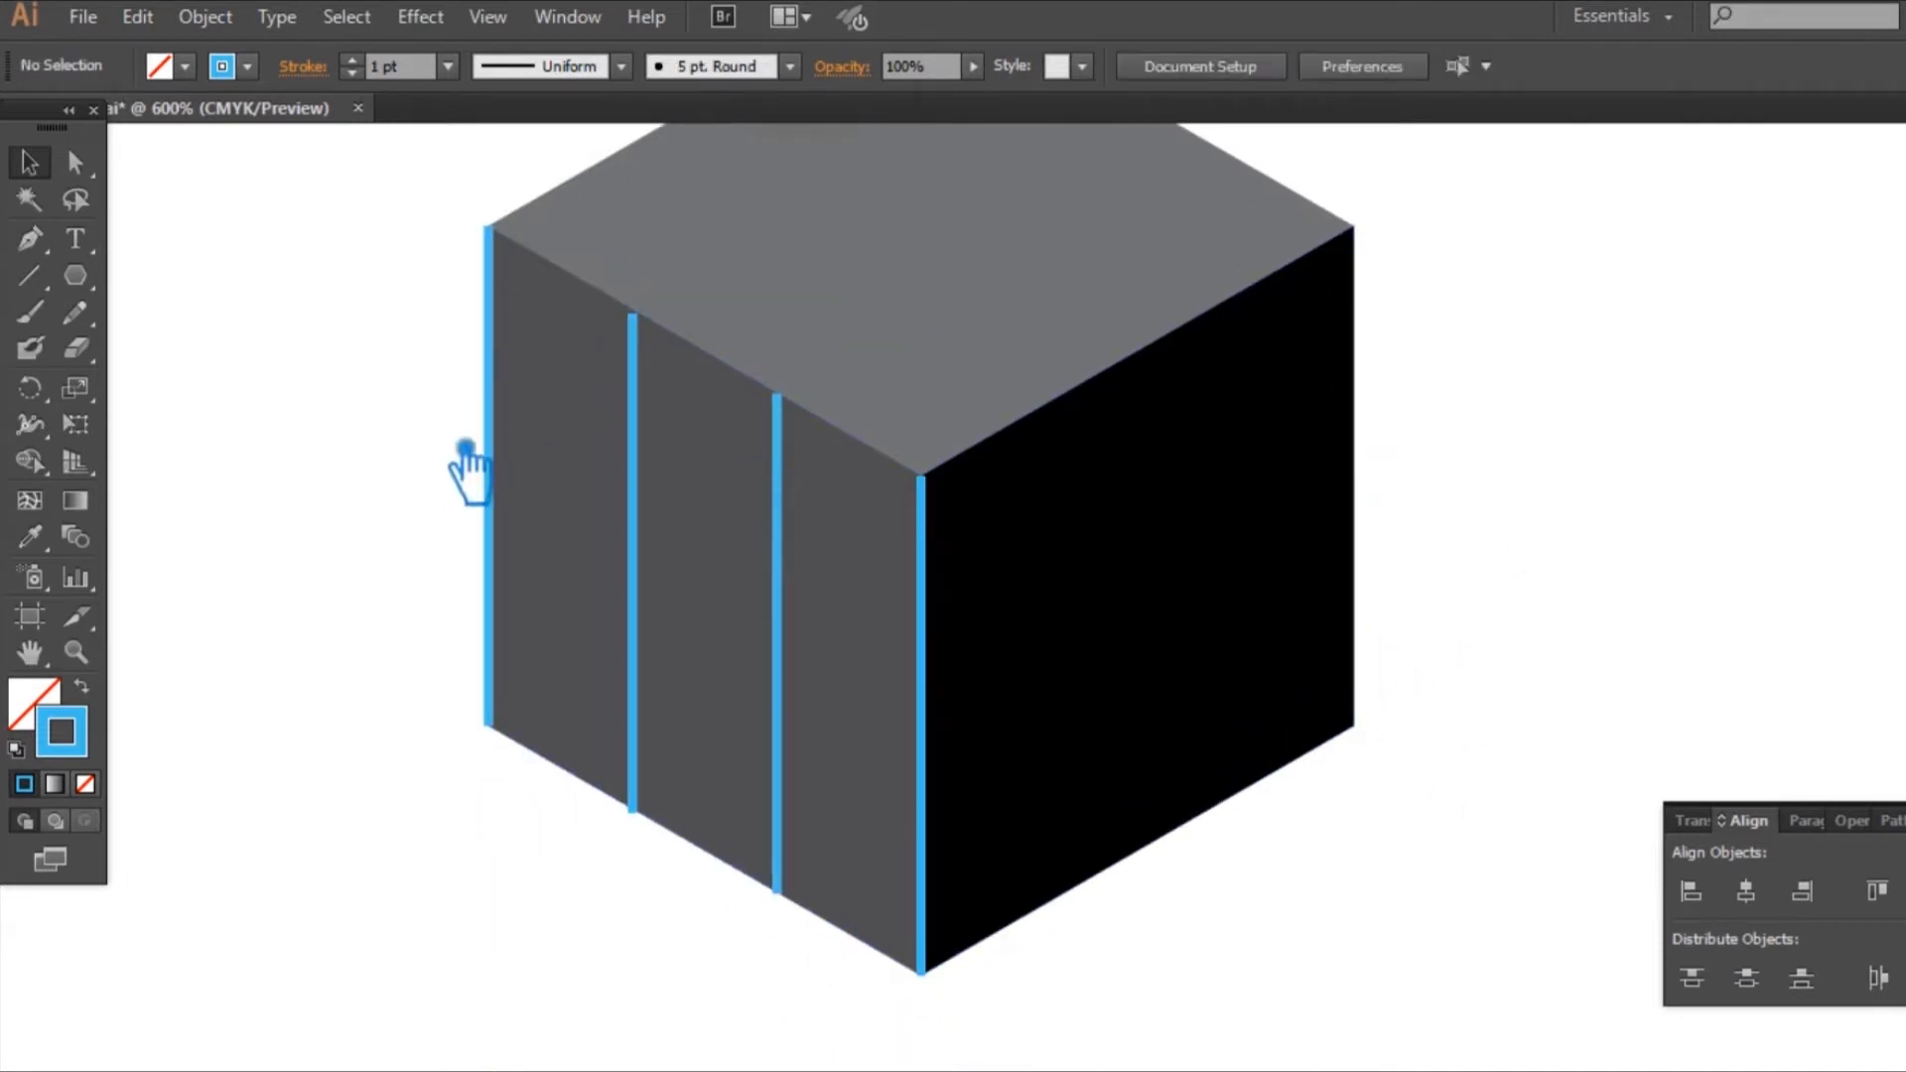
{"action": "left_click", "coordinate": [510, 437]}
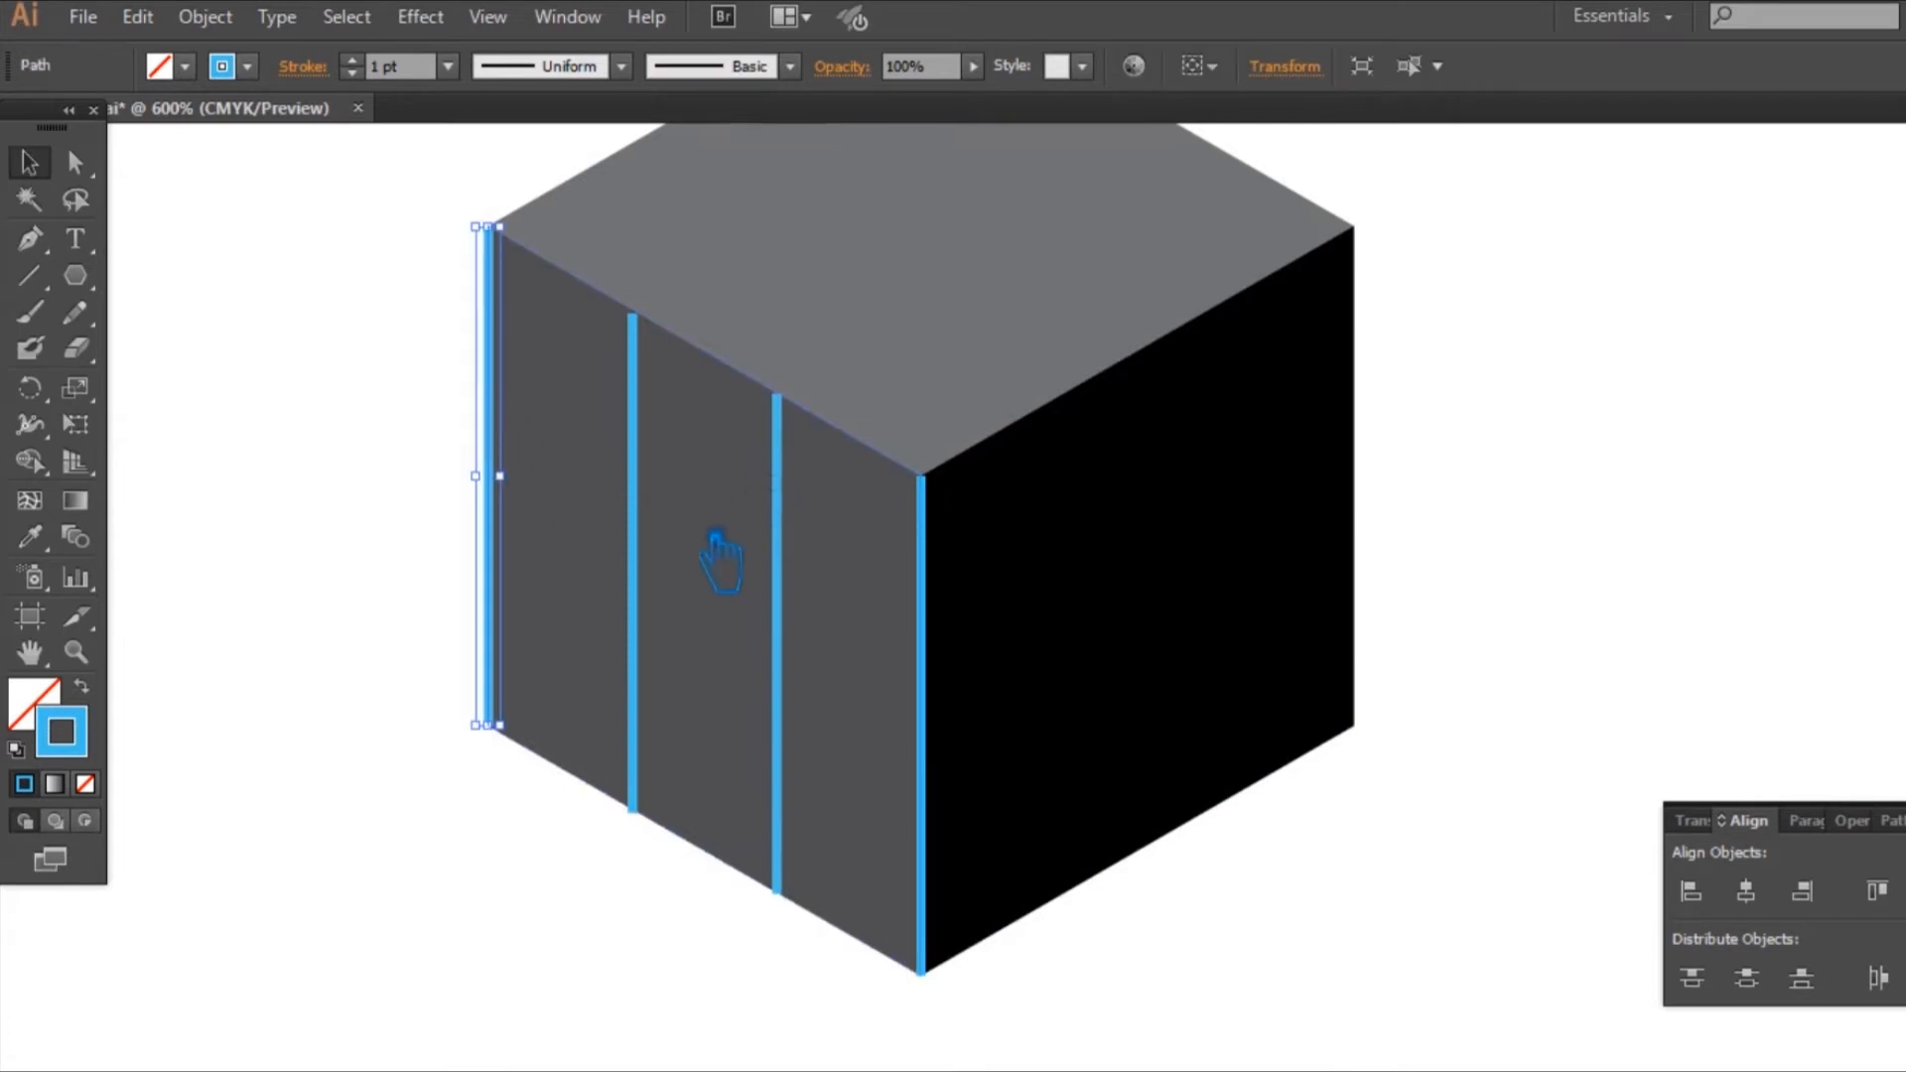
{"action": "left_click", "coordinate": [659, 603], "text": "shift"}
{"action": "left_click", "coordinate": [784, 627], "text": "shift"}
{"action": "left_click", "coordinate": [943, 674], "text": "shift"}
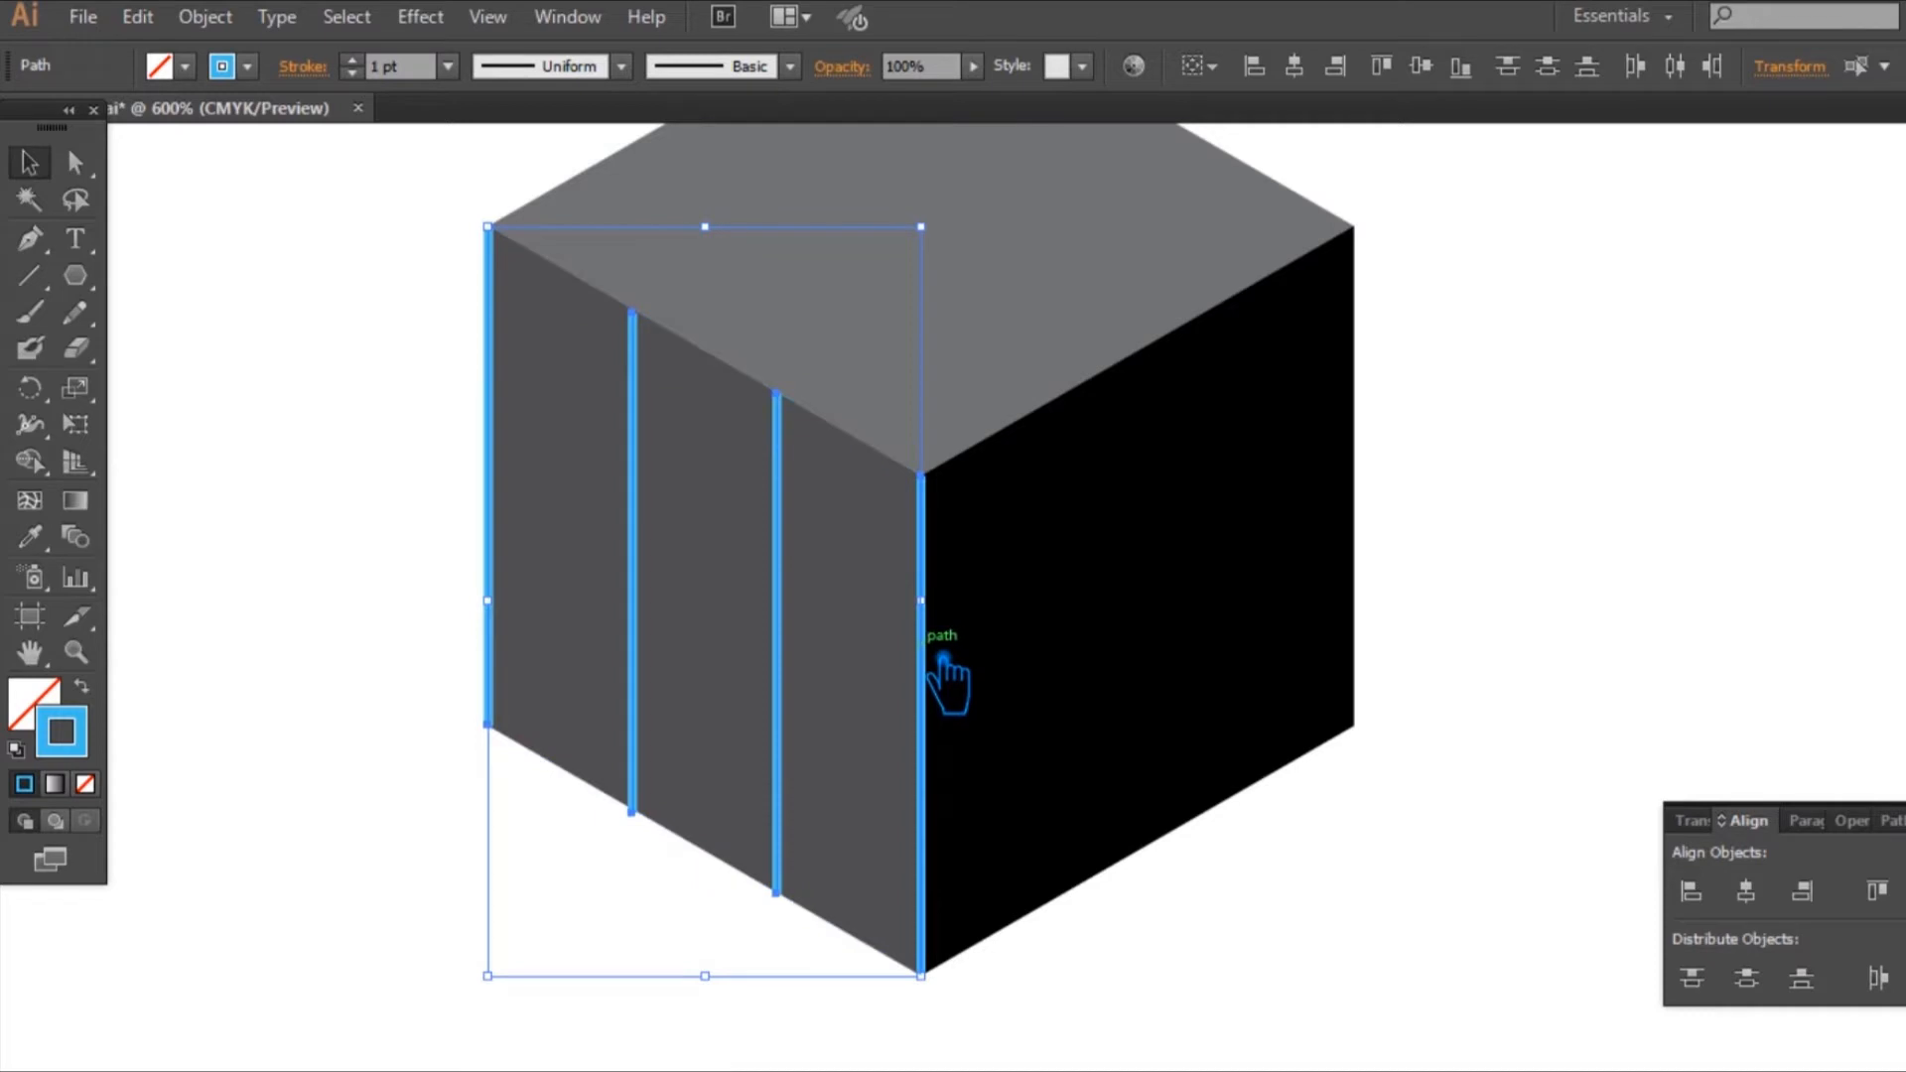
{"action": "left_click", "coordinate": [1657, 491]}
Step: Draw blue slanted lines along the upper and lower edges of the cube's left face
{"action": "left_click", "coordinate": [30, 276]}
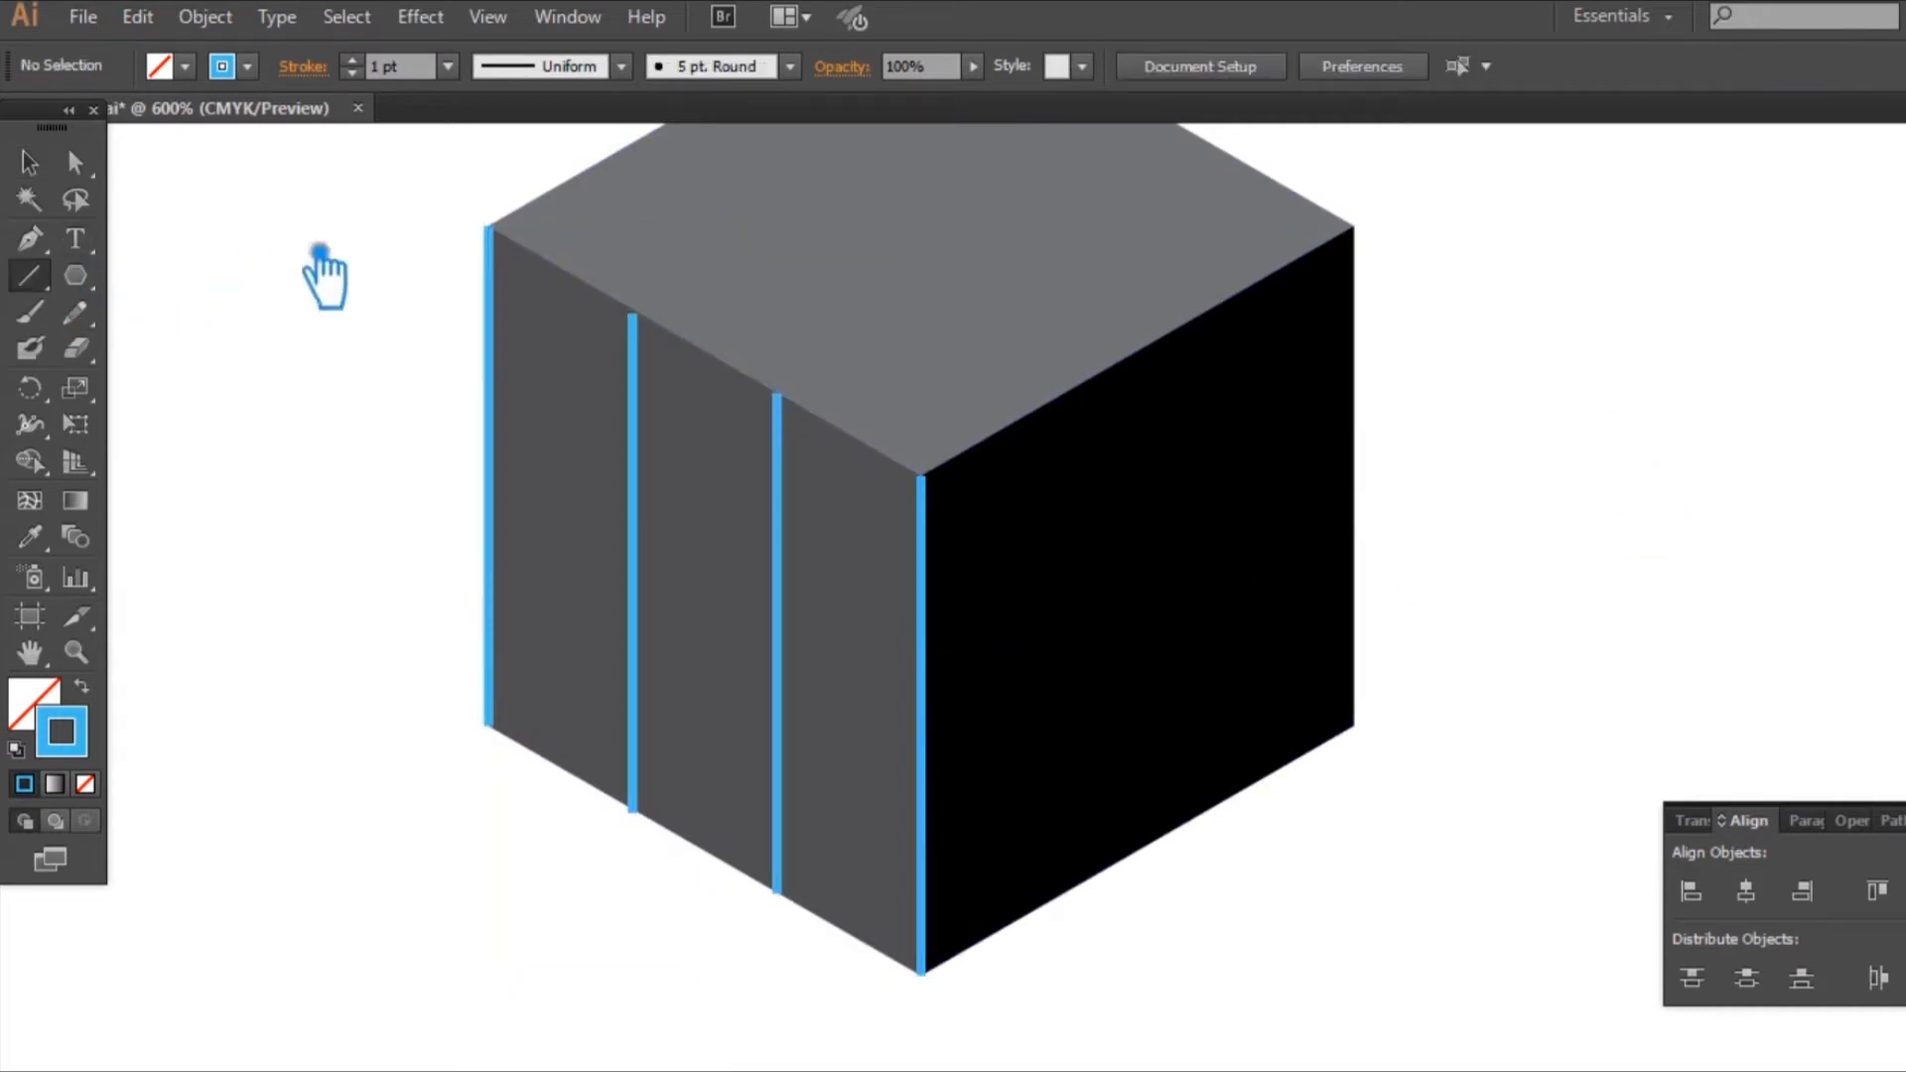
{"action": "left_click_drag", "start_coordinate": [487, 226], "coordinate": [921, 477]}
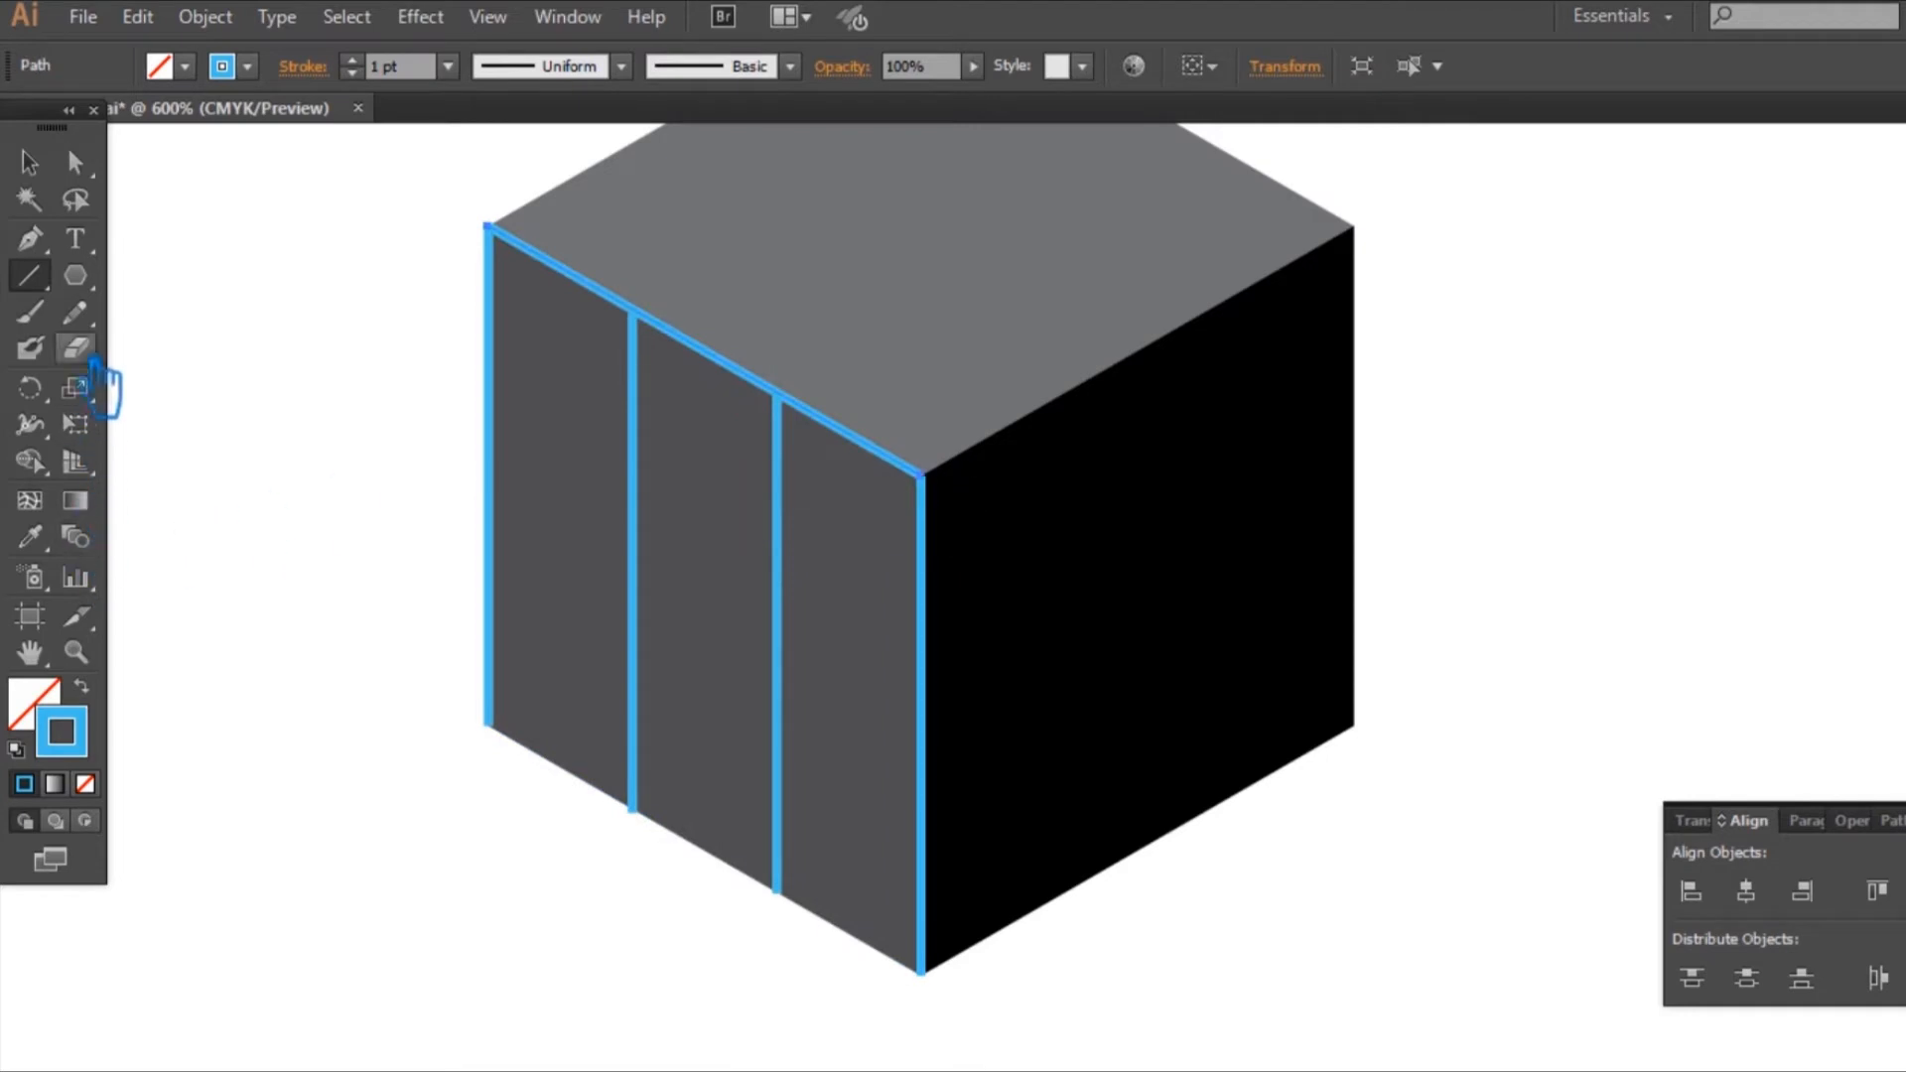
{"action": "left_click_drag", "start_coordinate": [515, 740], "coordinate": [948, 995]}
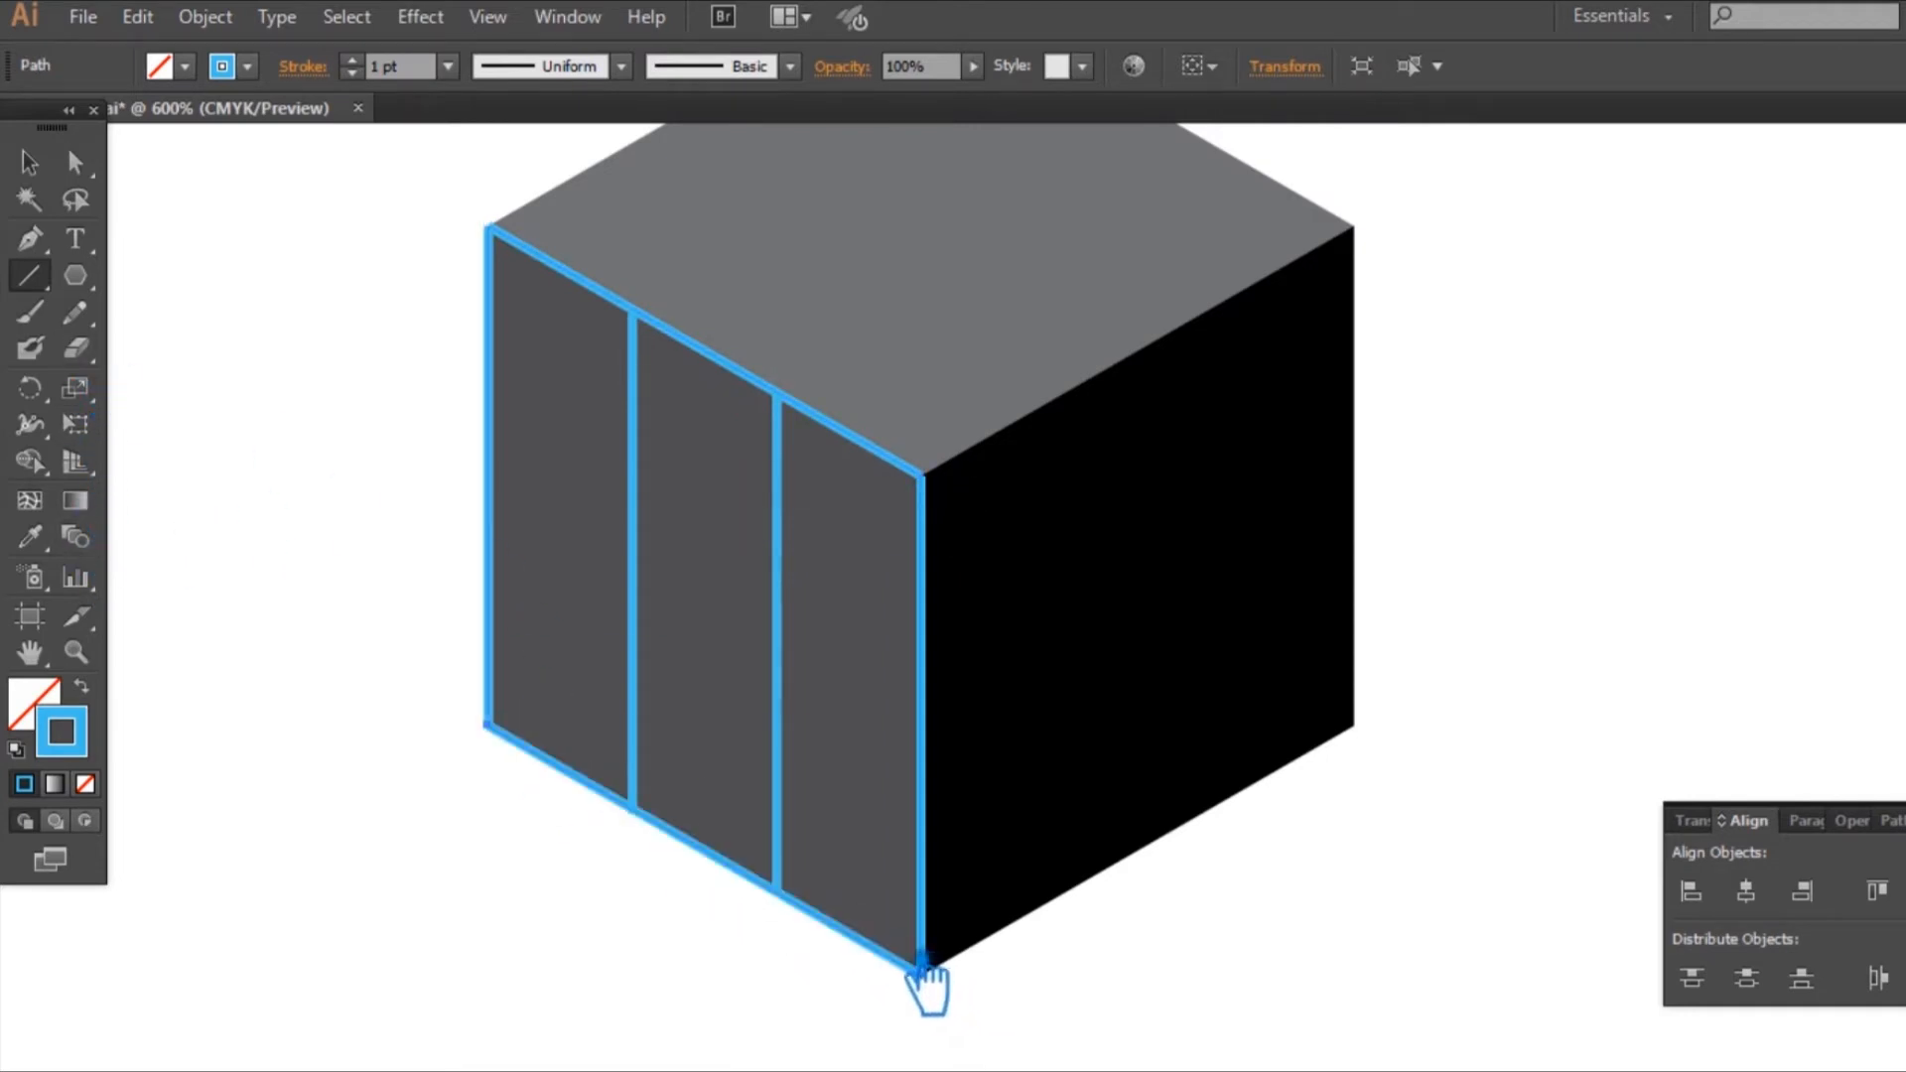
{"action": "left_click", "coordinate": [78, 162]}
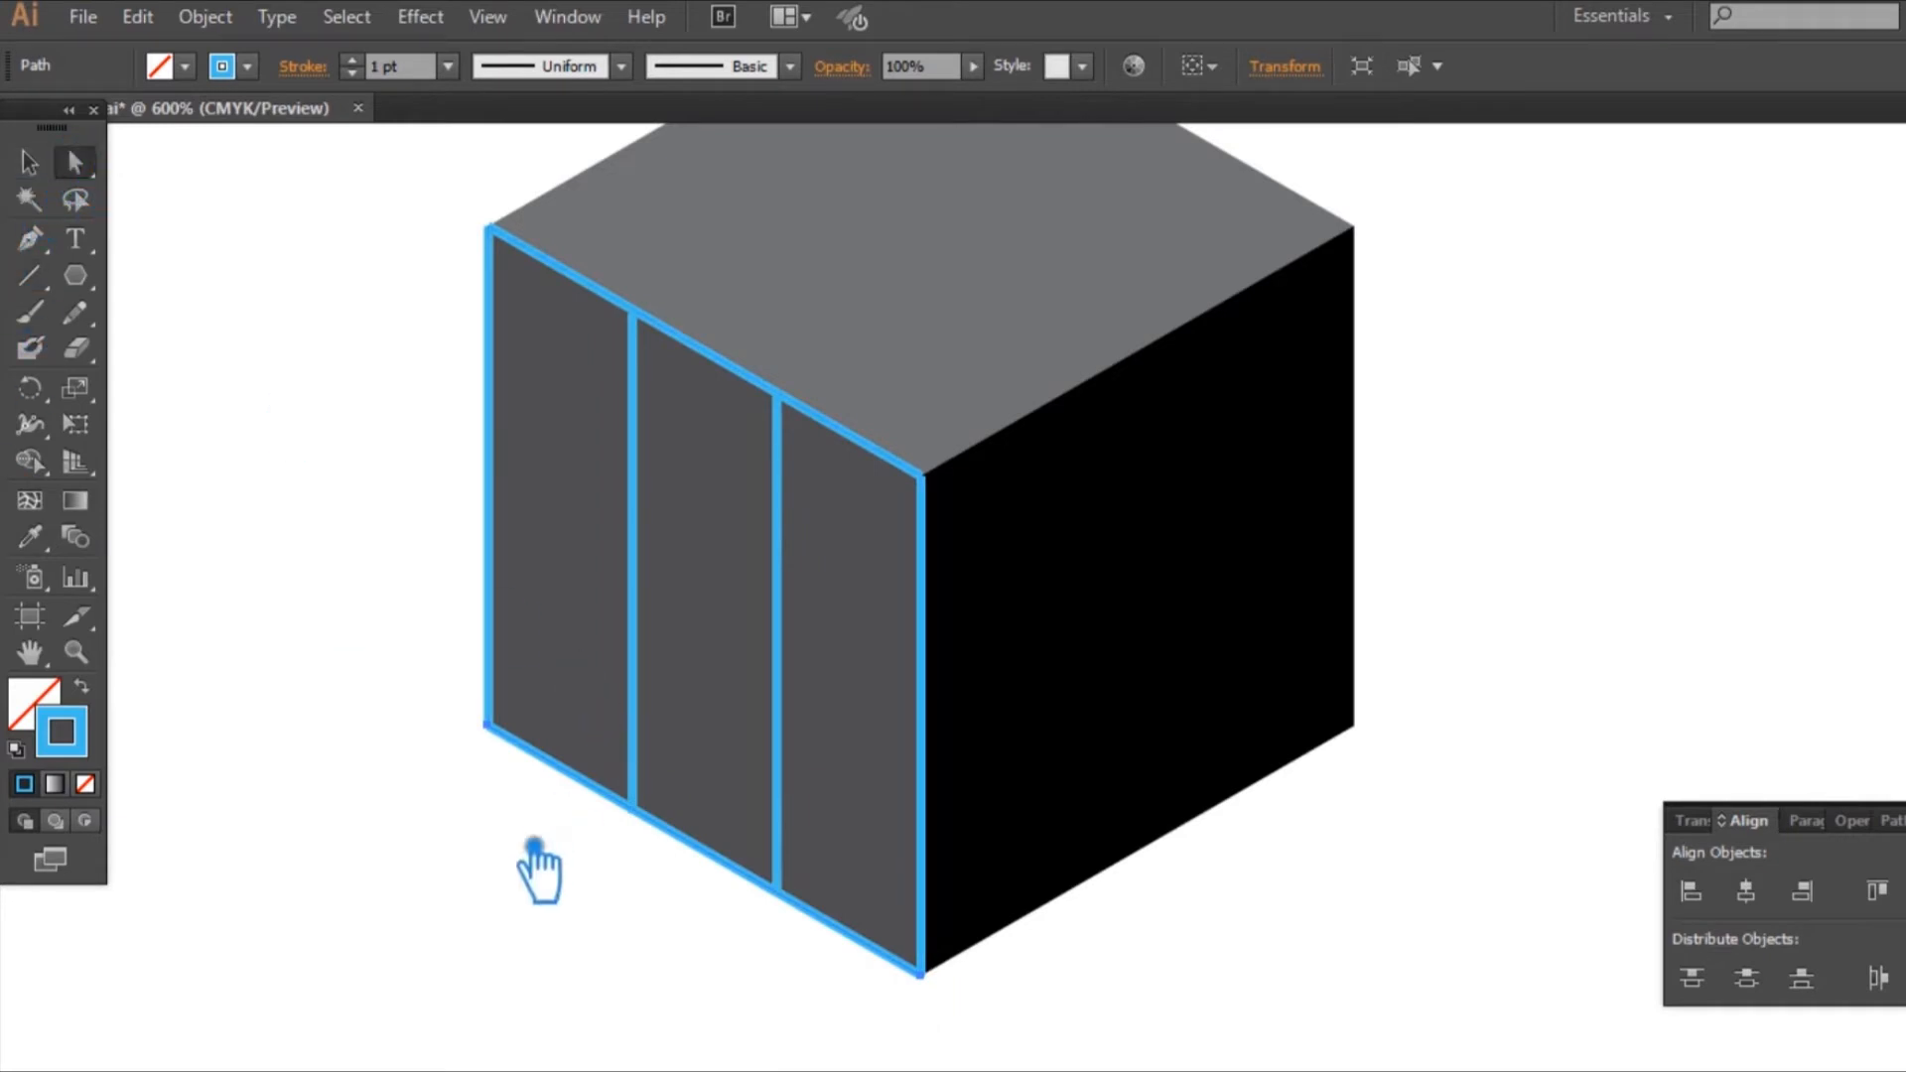
{"action": "left_click", "coordinate": [45, 163]}
{"action": "left_click", "coordinate": [330, 338]}
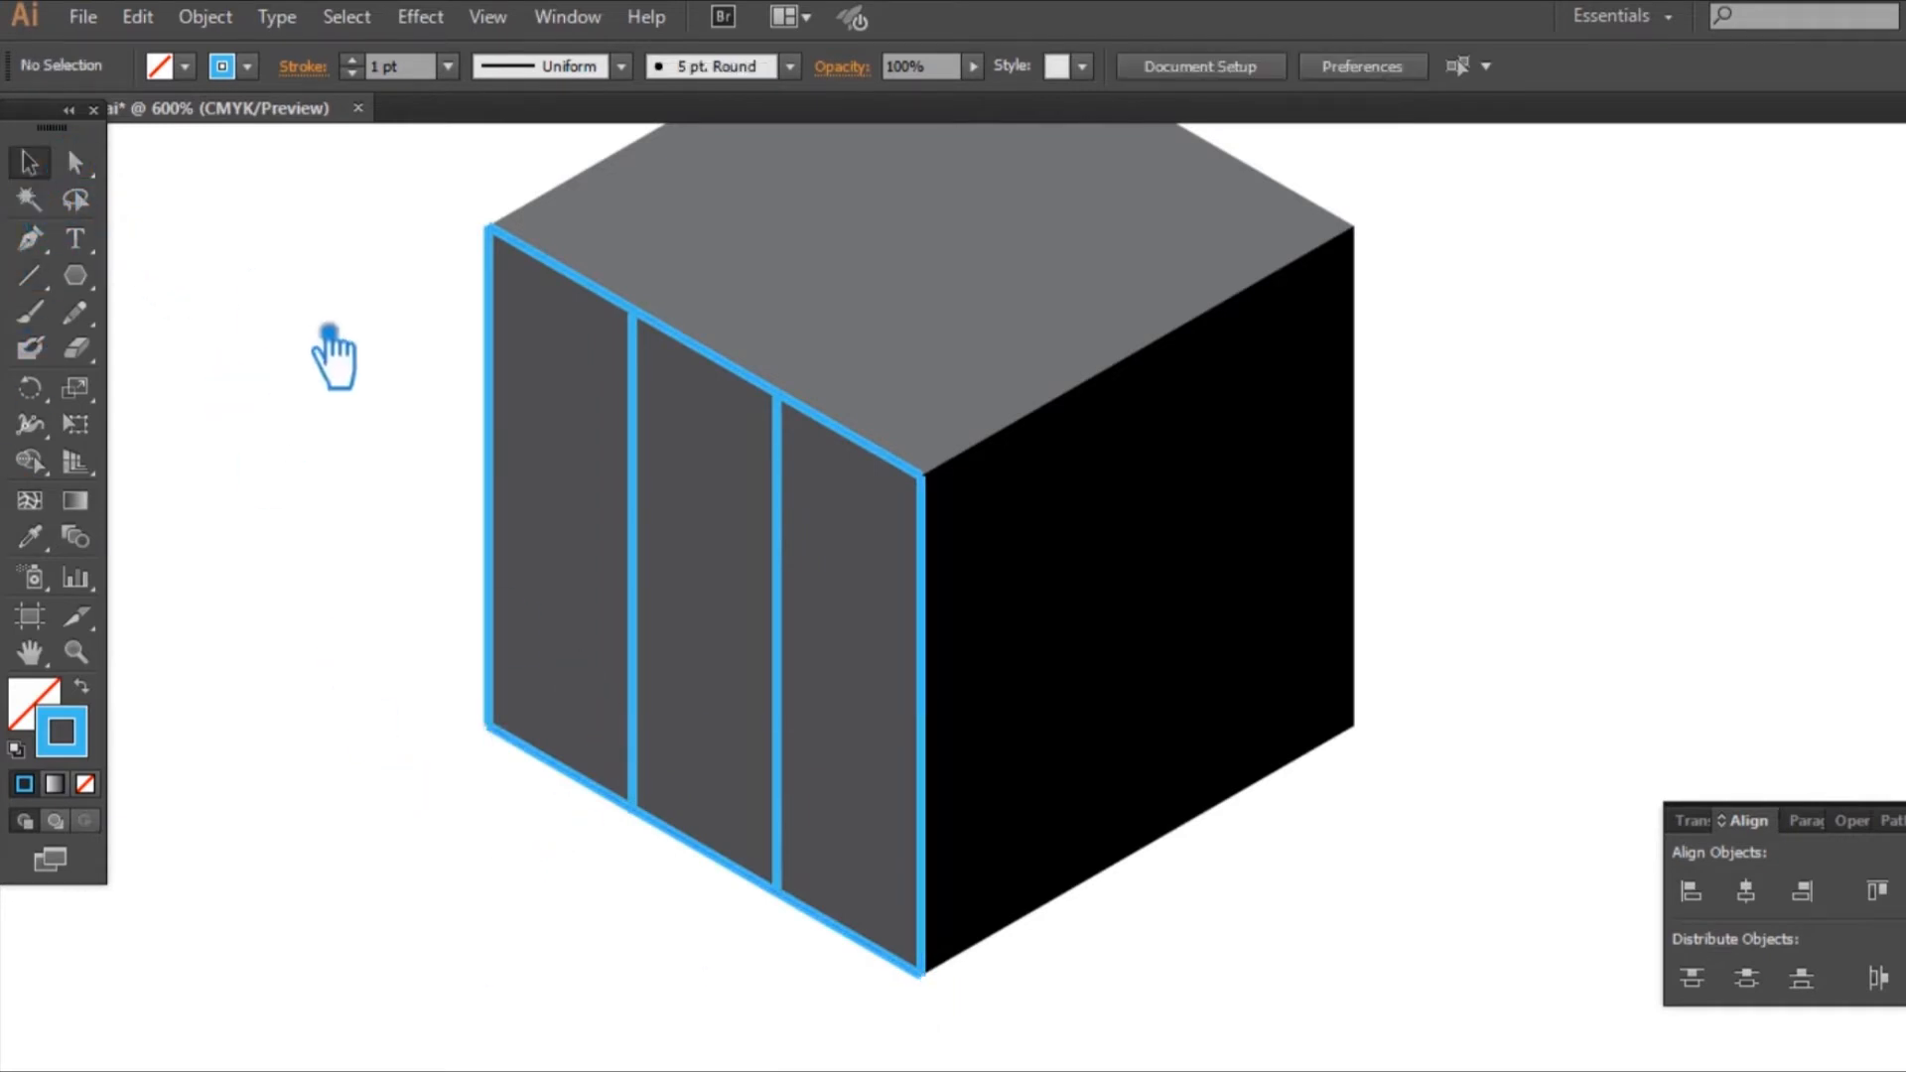
Step: Place two copies of the lower slanted line higher up on the left face, forming three rough rows
{"action": "left_click", "coordinate": [751, 877]}
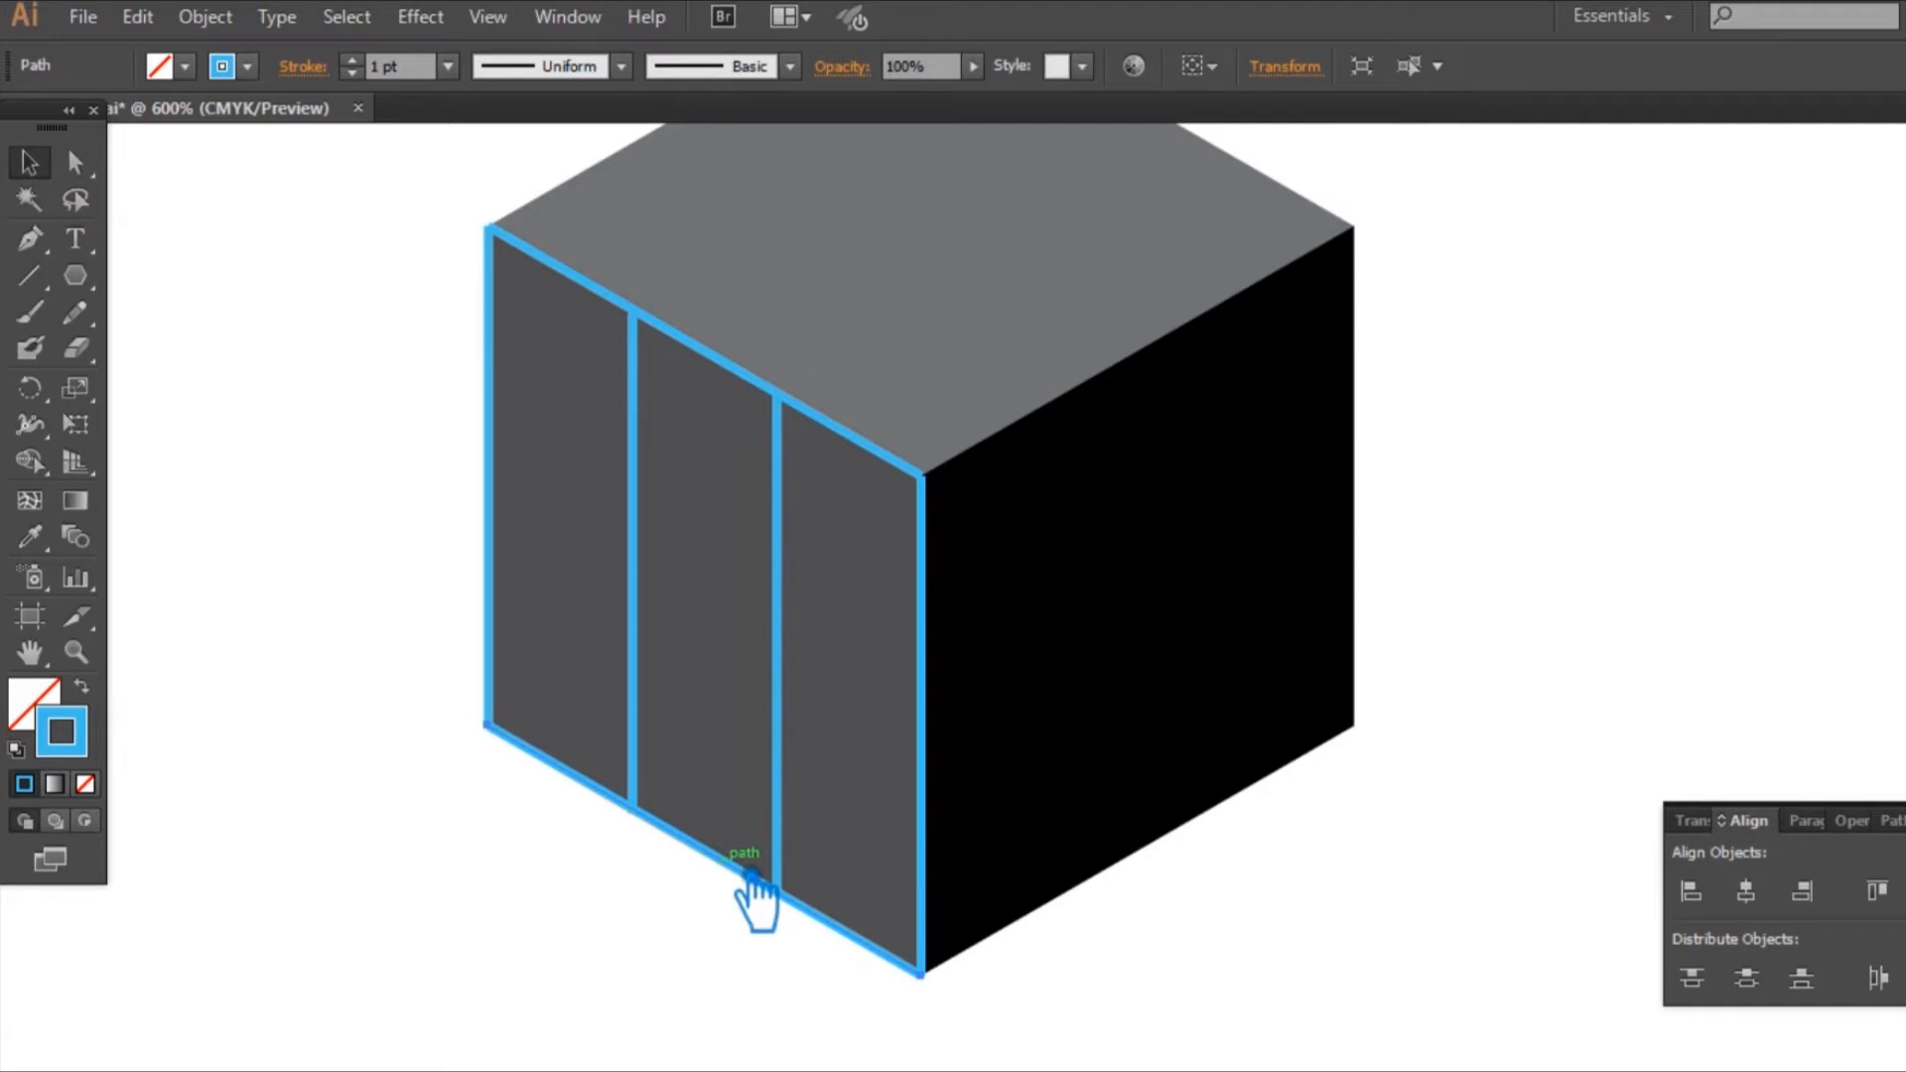
{"action": "left_click_drag", "start_coordinate": [751, 877], "coordinate": [747, 738]}
{"action": "key", "text": "ctrl+shift+a"}
{"action": "left_click", "coordinate": [749, 737]}
{"action": "key", "text": "ctrl+shift+a"}
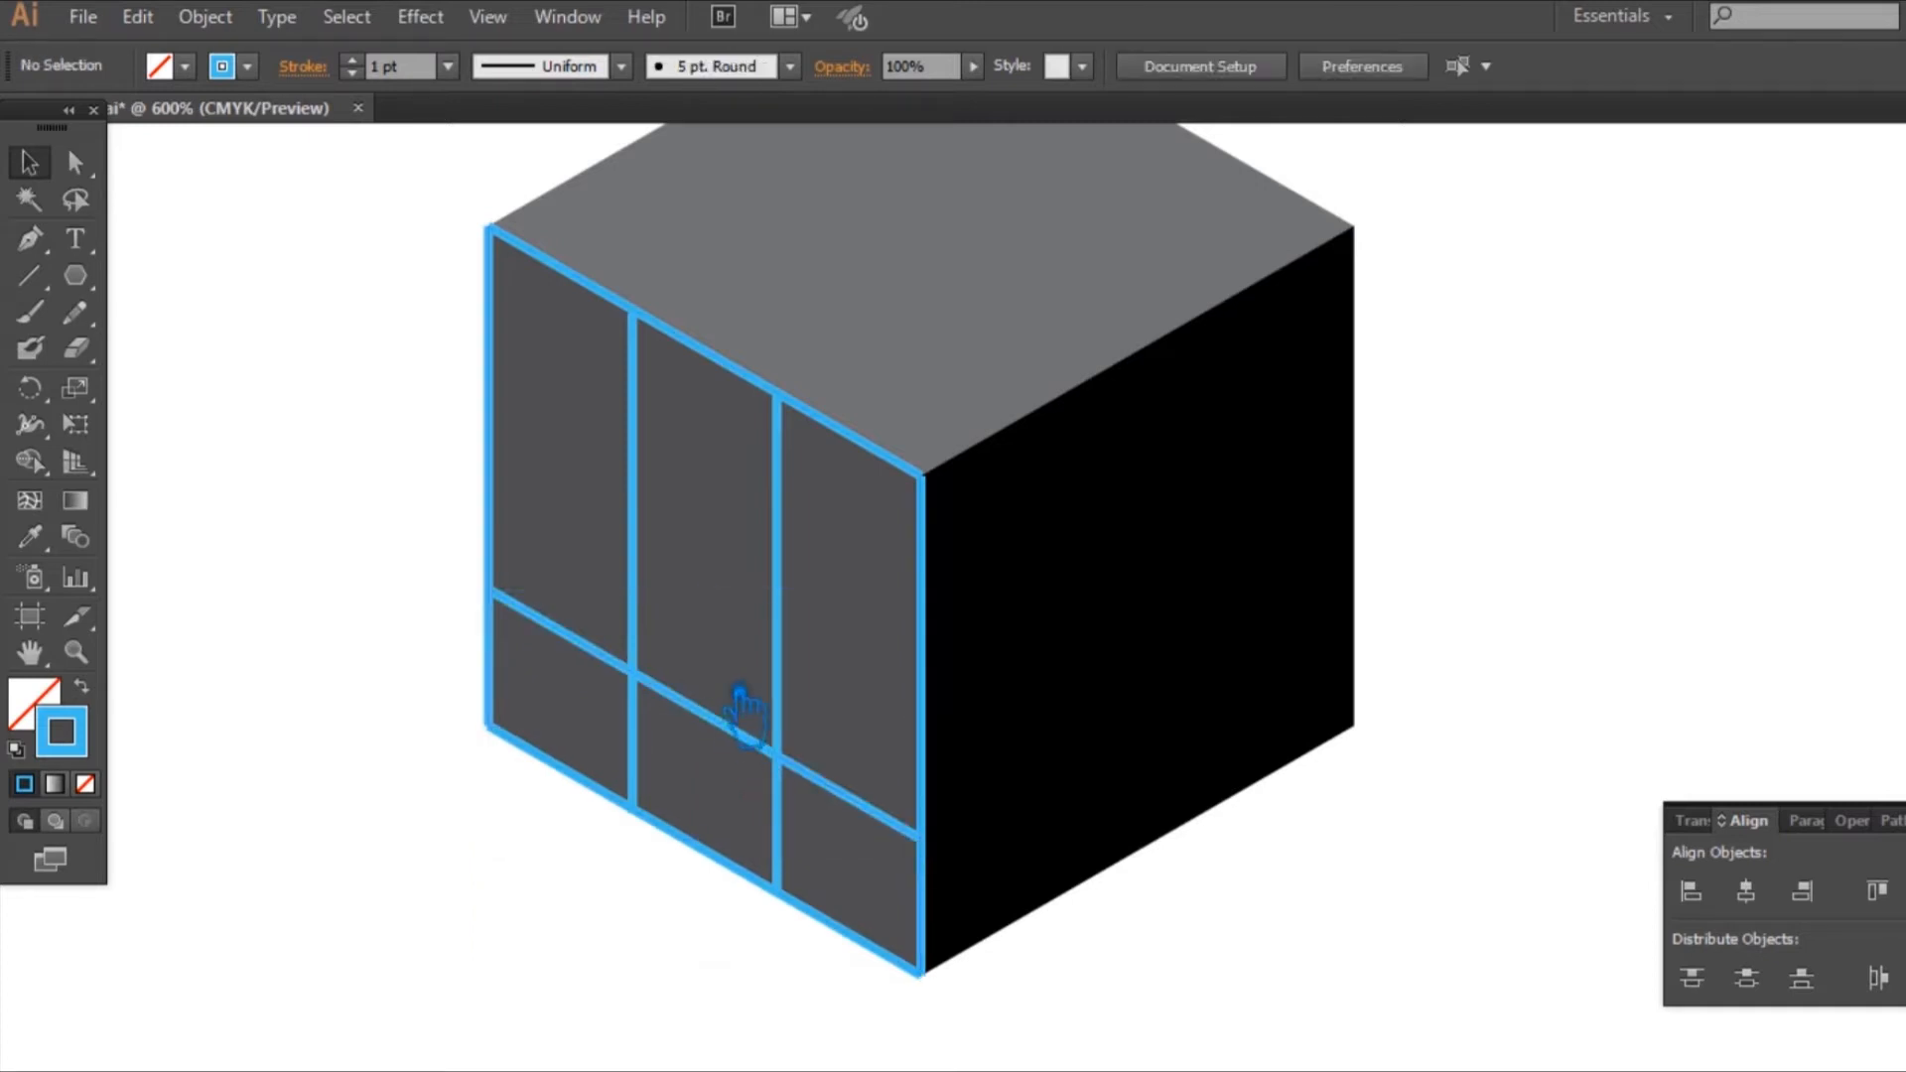
{"action": "left_click_drag", "start_coordinate": [732, 740], "coordinate": [726, 572]}
Step: Distribute the four blue slanted lines at equal vertical spacing across the cube's left face
{"action": "left_click", "coordinate": [720, 731], "text": "shift"}
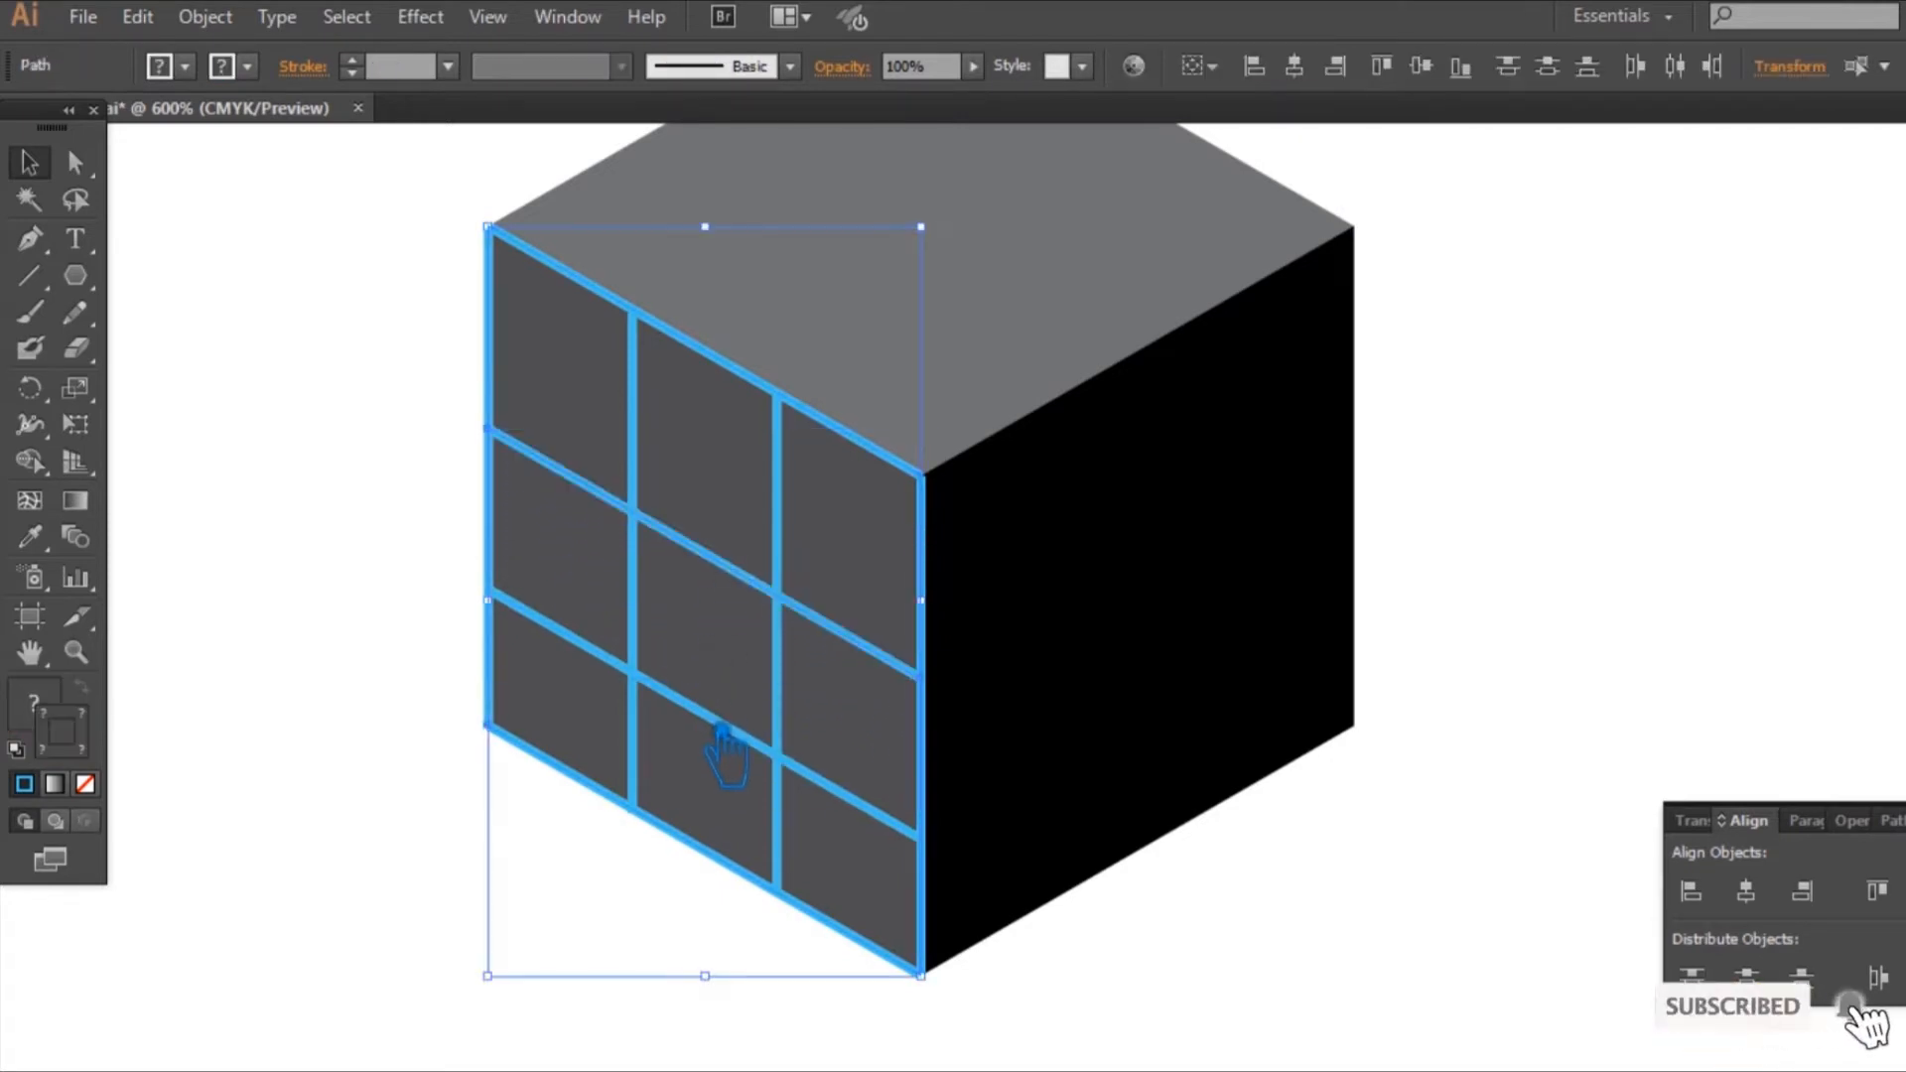
{"action": "left_click", "coordinate": [414, 884]}
{"action": "left_click", "coordinate": [611, 794]}
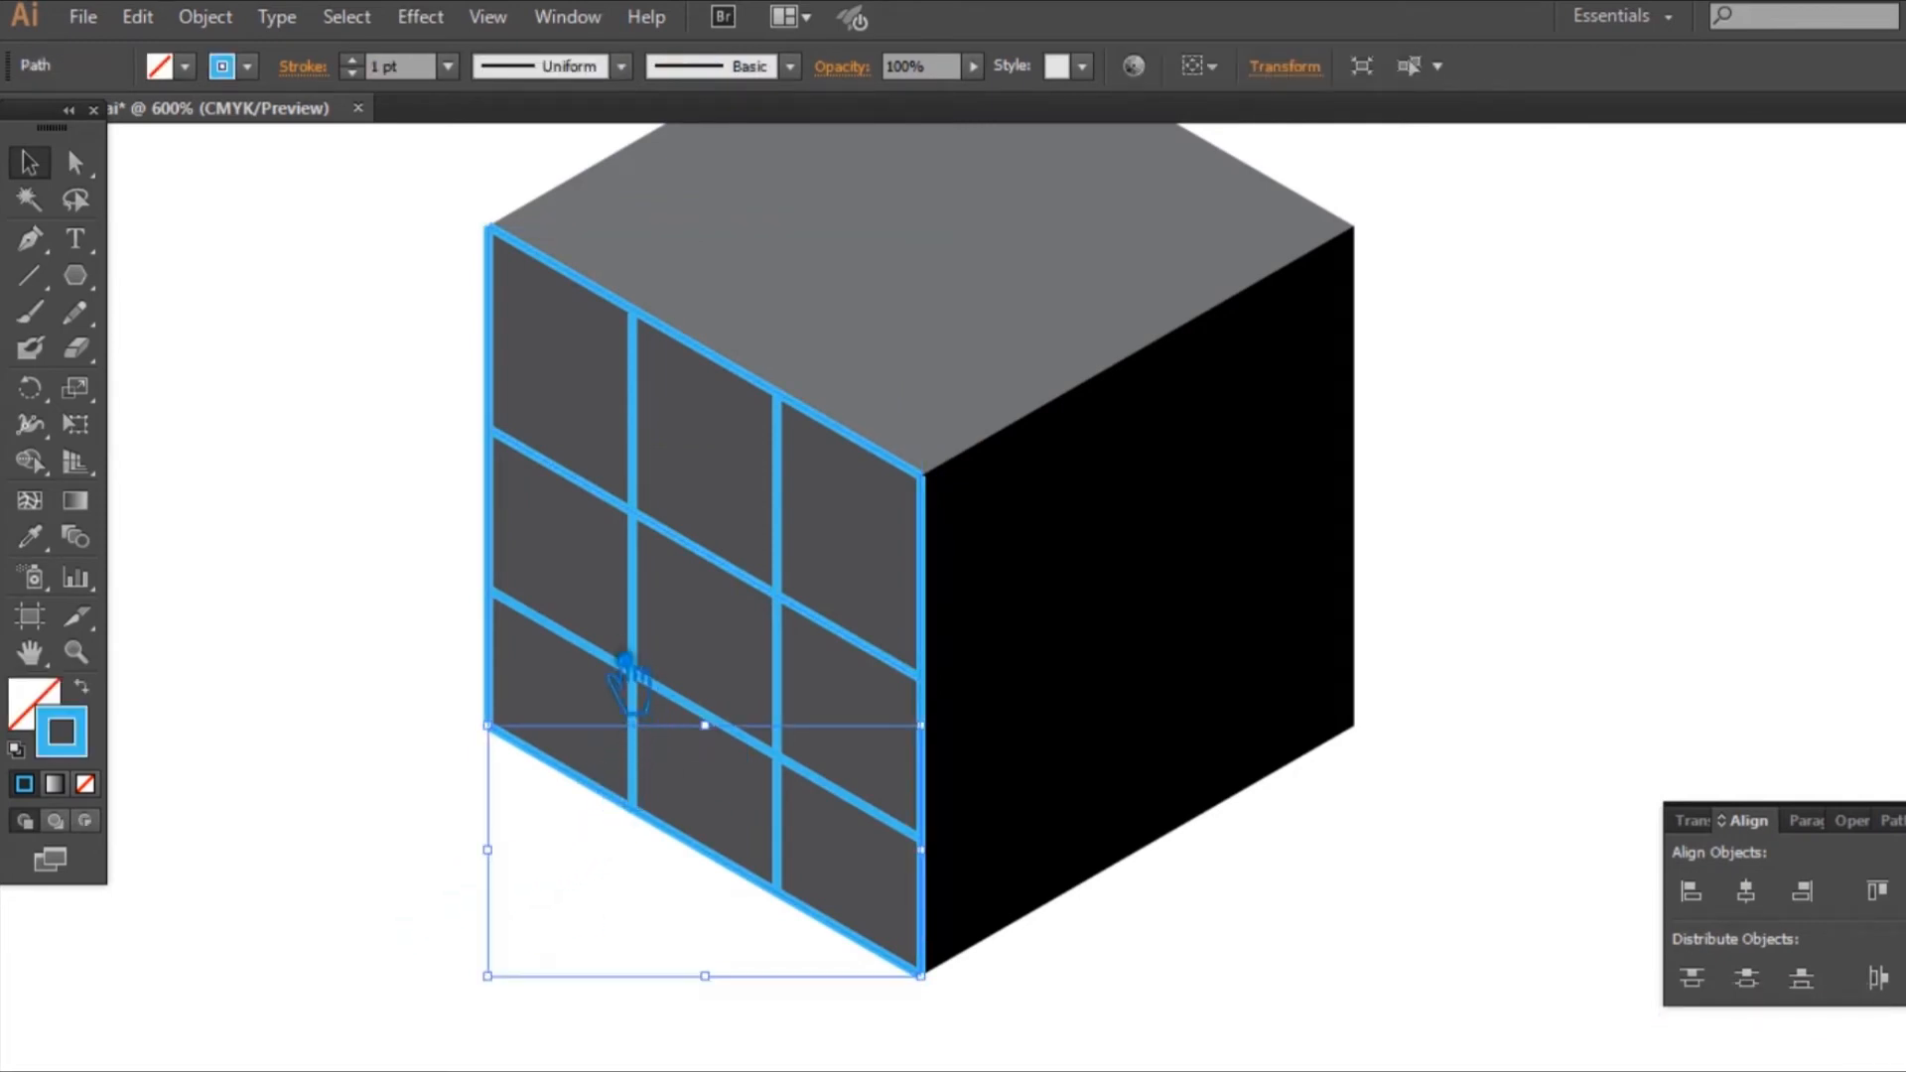
{"action": "left_click", "coordinate": [618, 663], "text": "shift"}
{"action": "left_click", "coordinate": [592, 487], "text": "shift"}
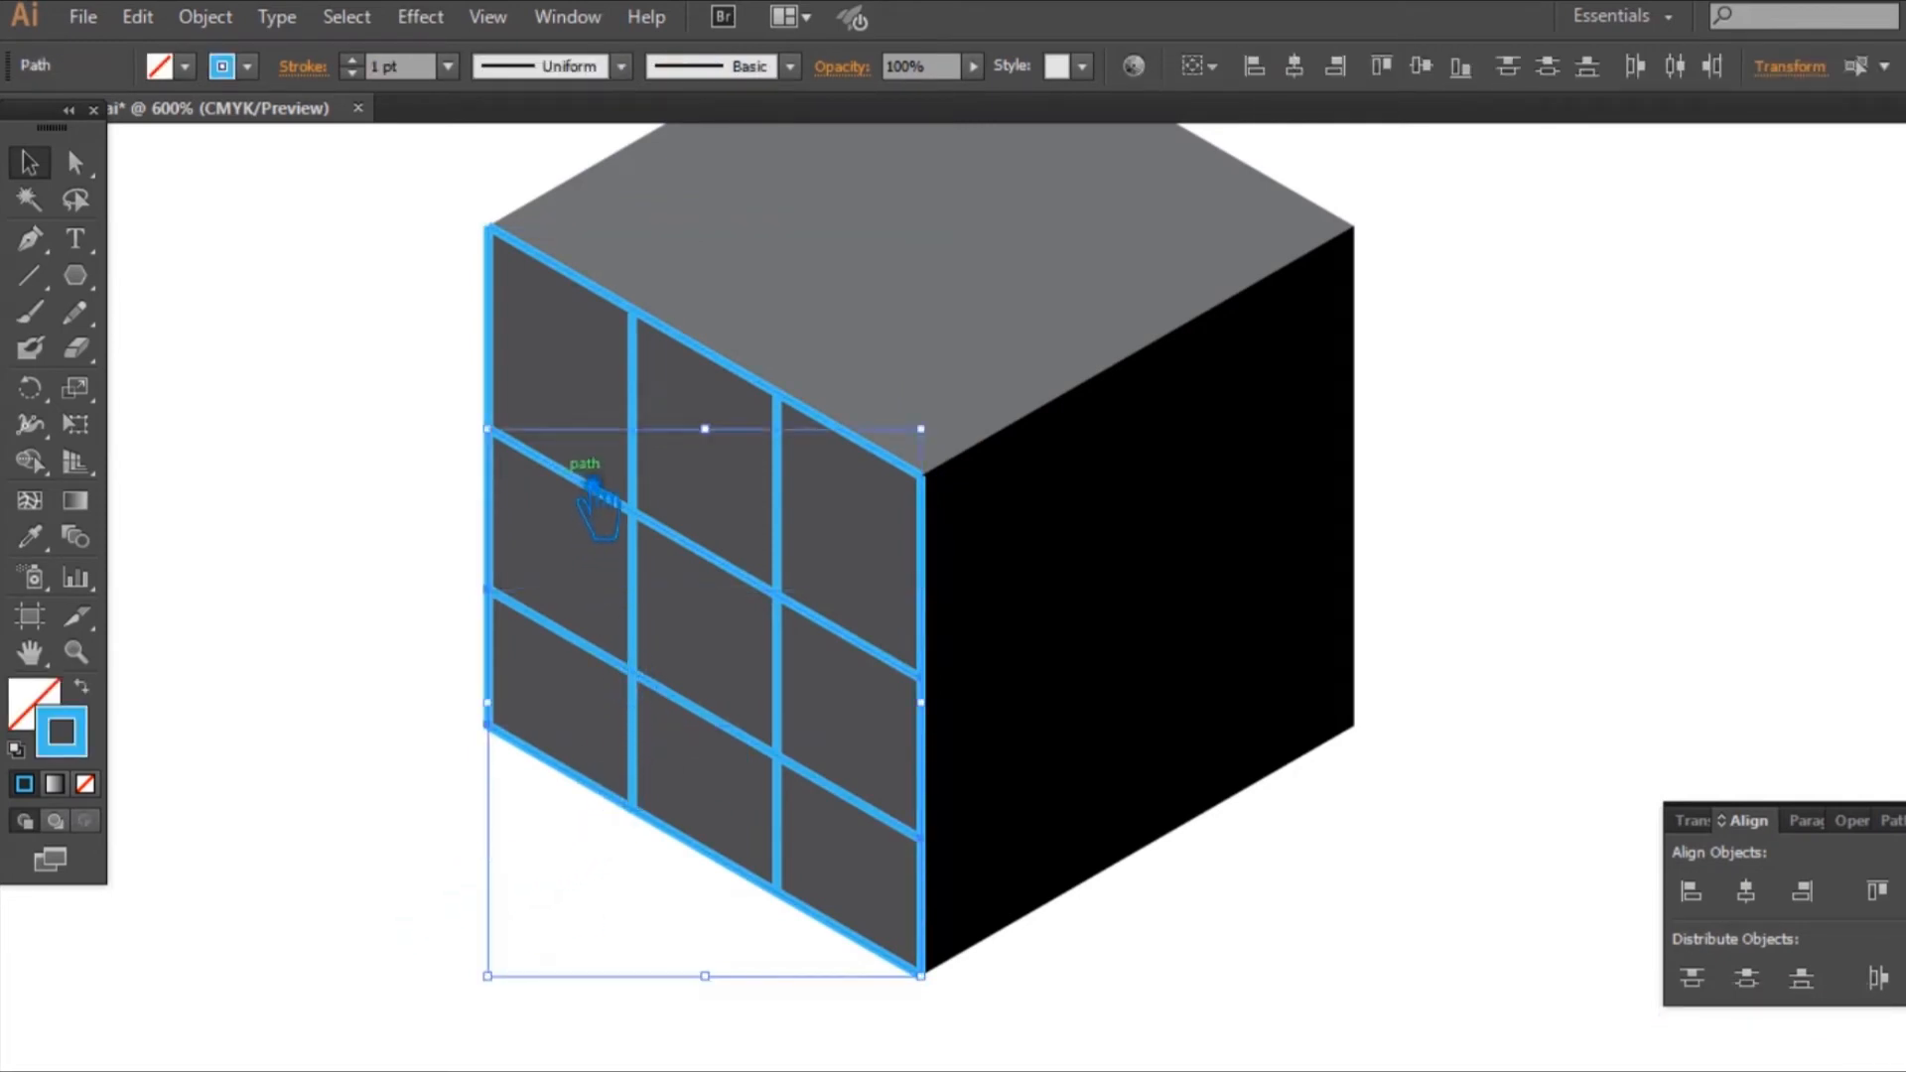
{"action": "left_click", "coordinate": [599, 290], "text": "shift"}
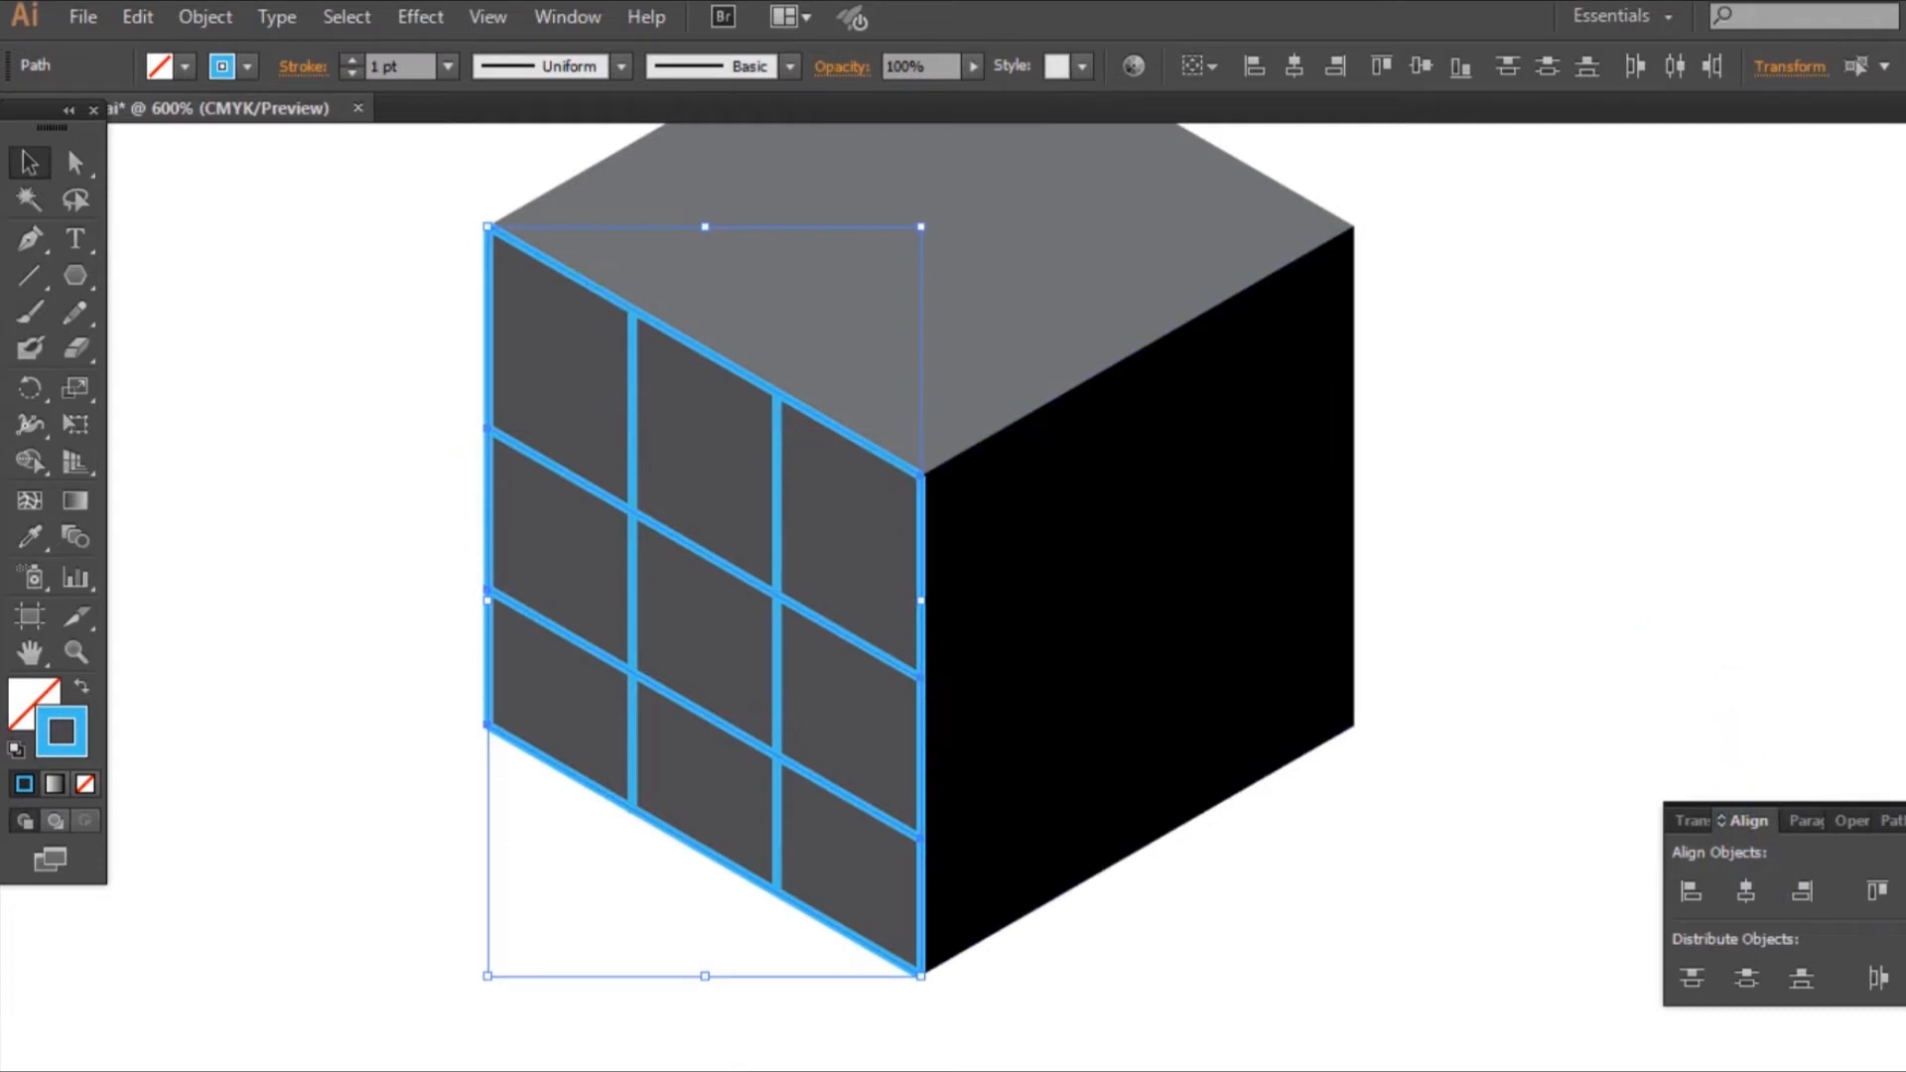
{"action": "left_click", "coordinate": [1759, 984]}
{"action": "left_click", "coordinate": [1600, 623]}
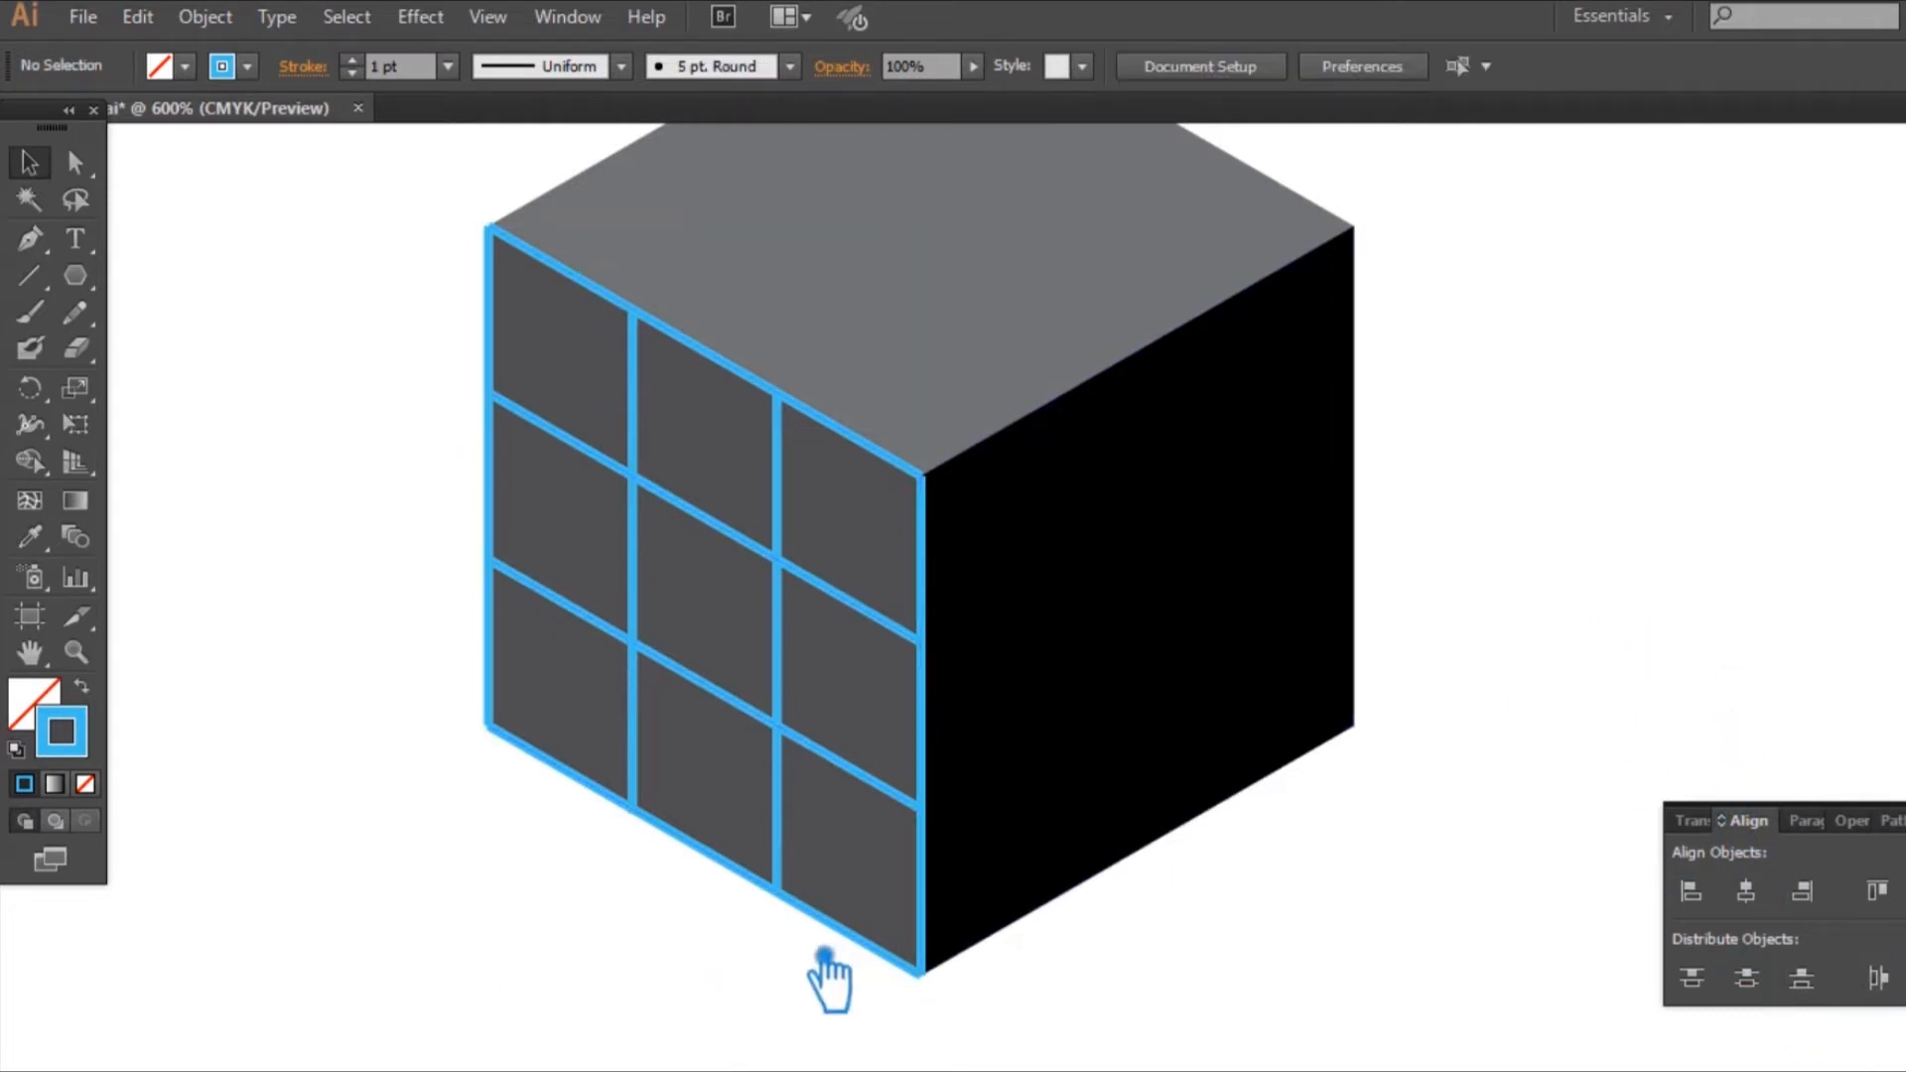
Step: Group the four blue slanted lines on the left face
{"action": "left_click", "coordinate": [709, 852]}
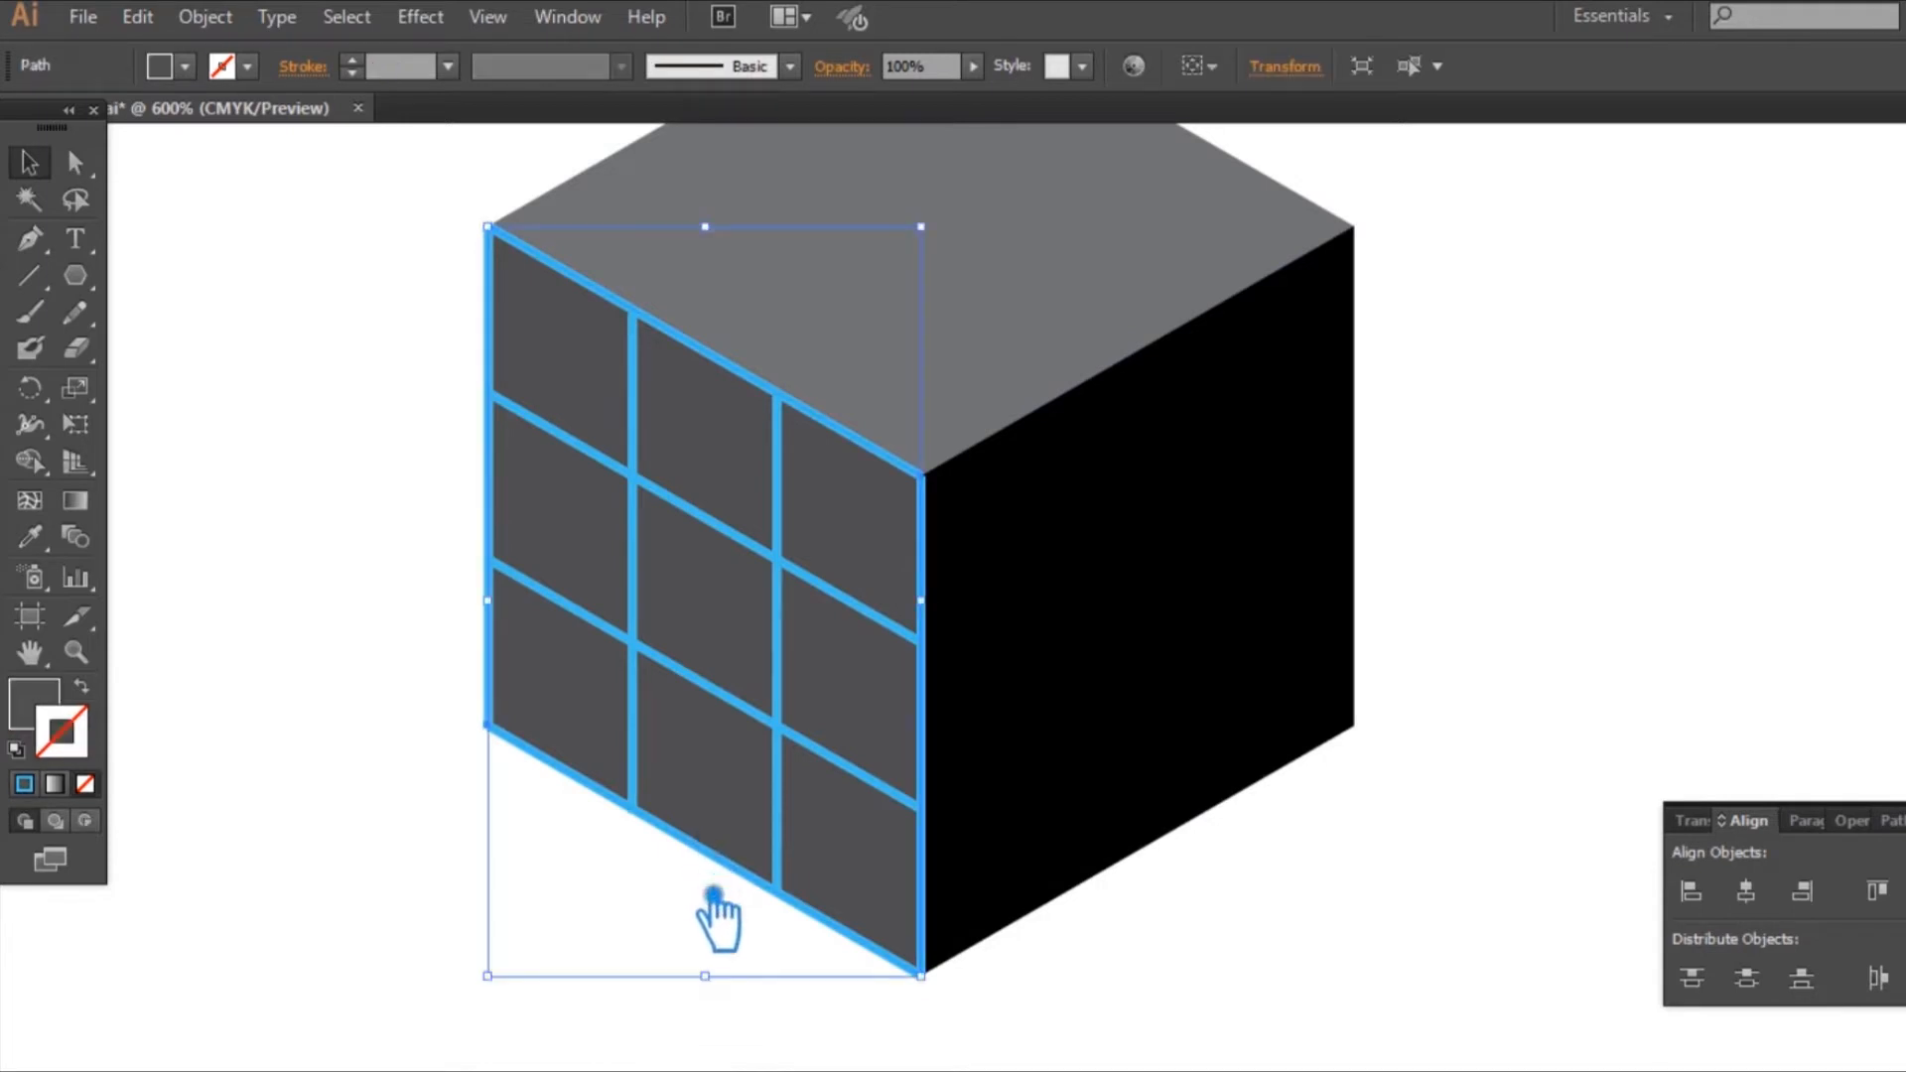
{"action": "left_click", "coordinate": [433, 880]}
{"action": "left_click", "coordinate": [683, 834]}
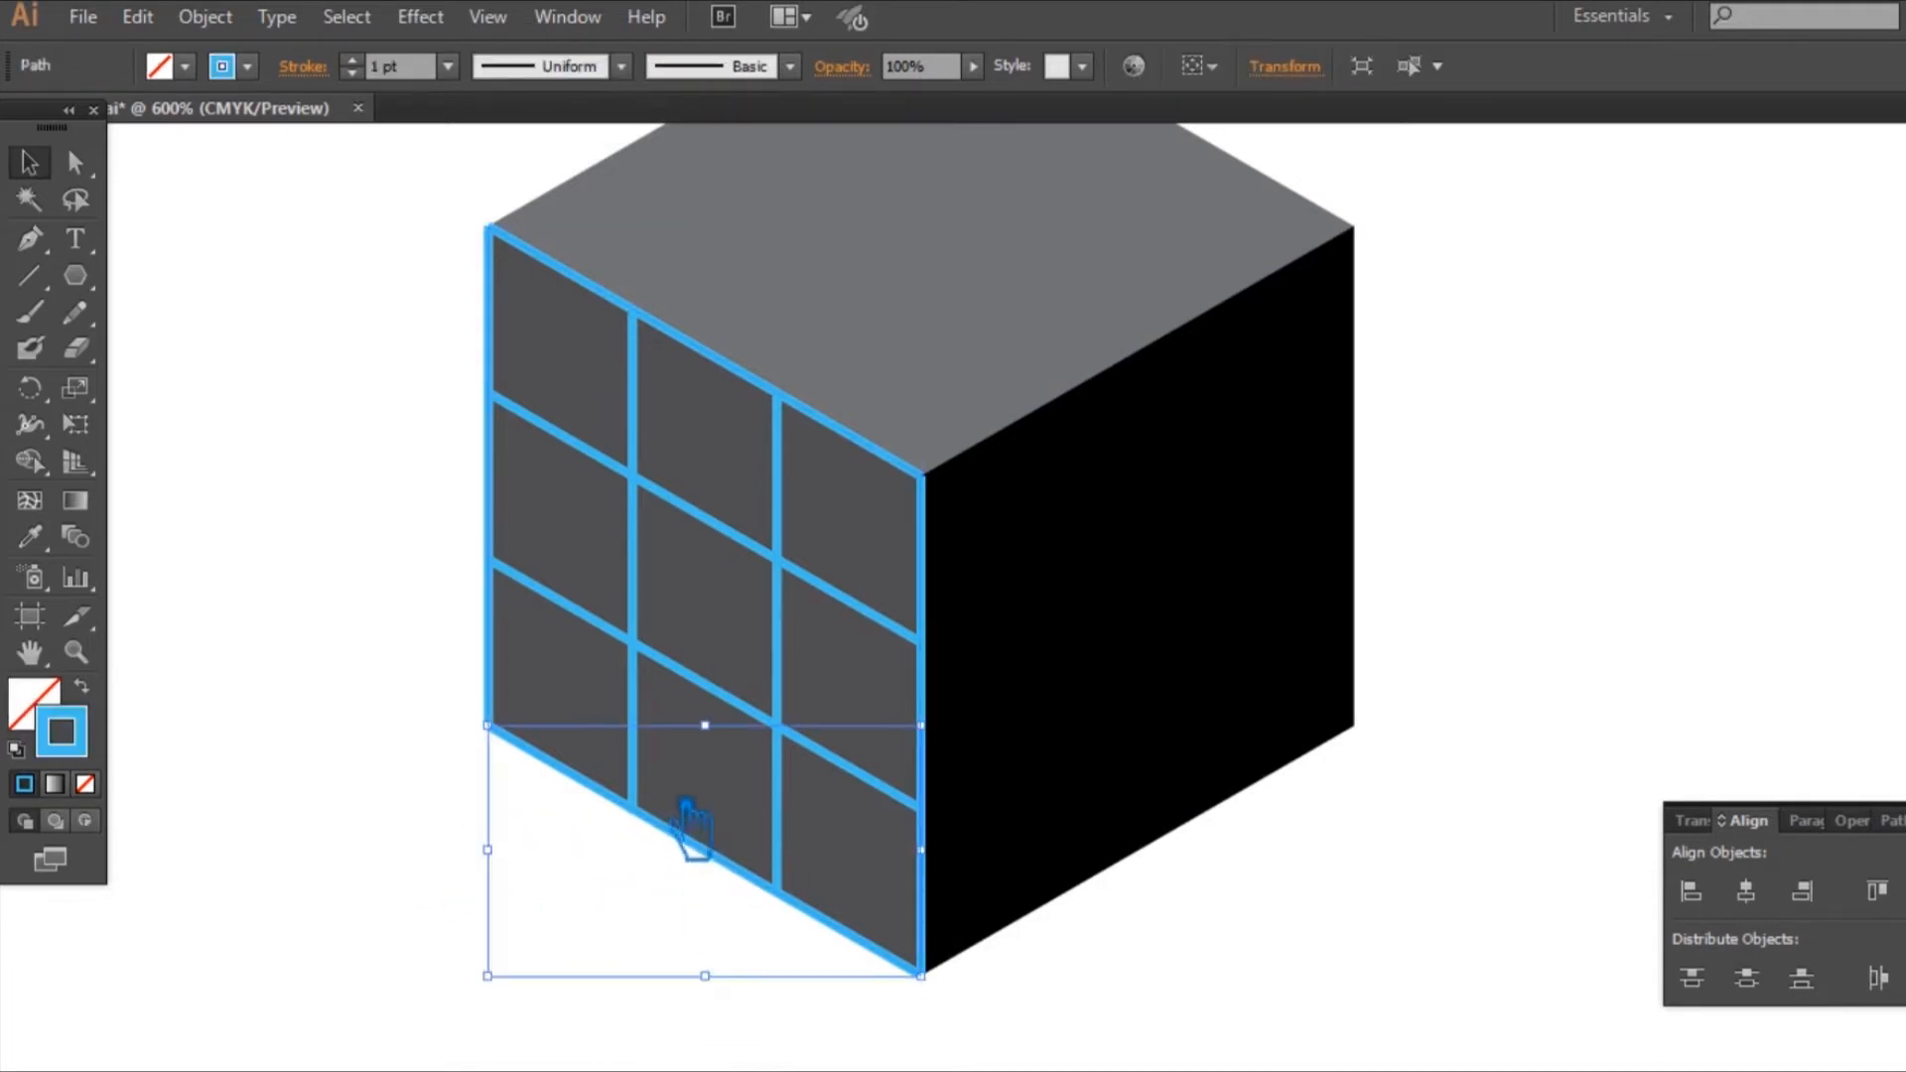
{"action": "left_click", "coordinate": [706, 683], "text": "shift"}
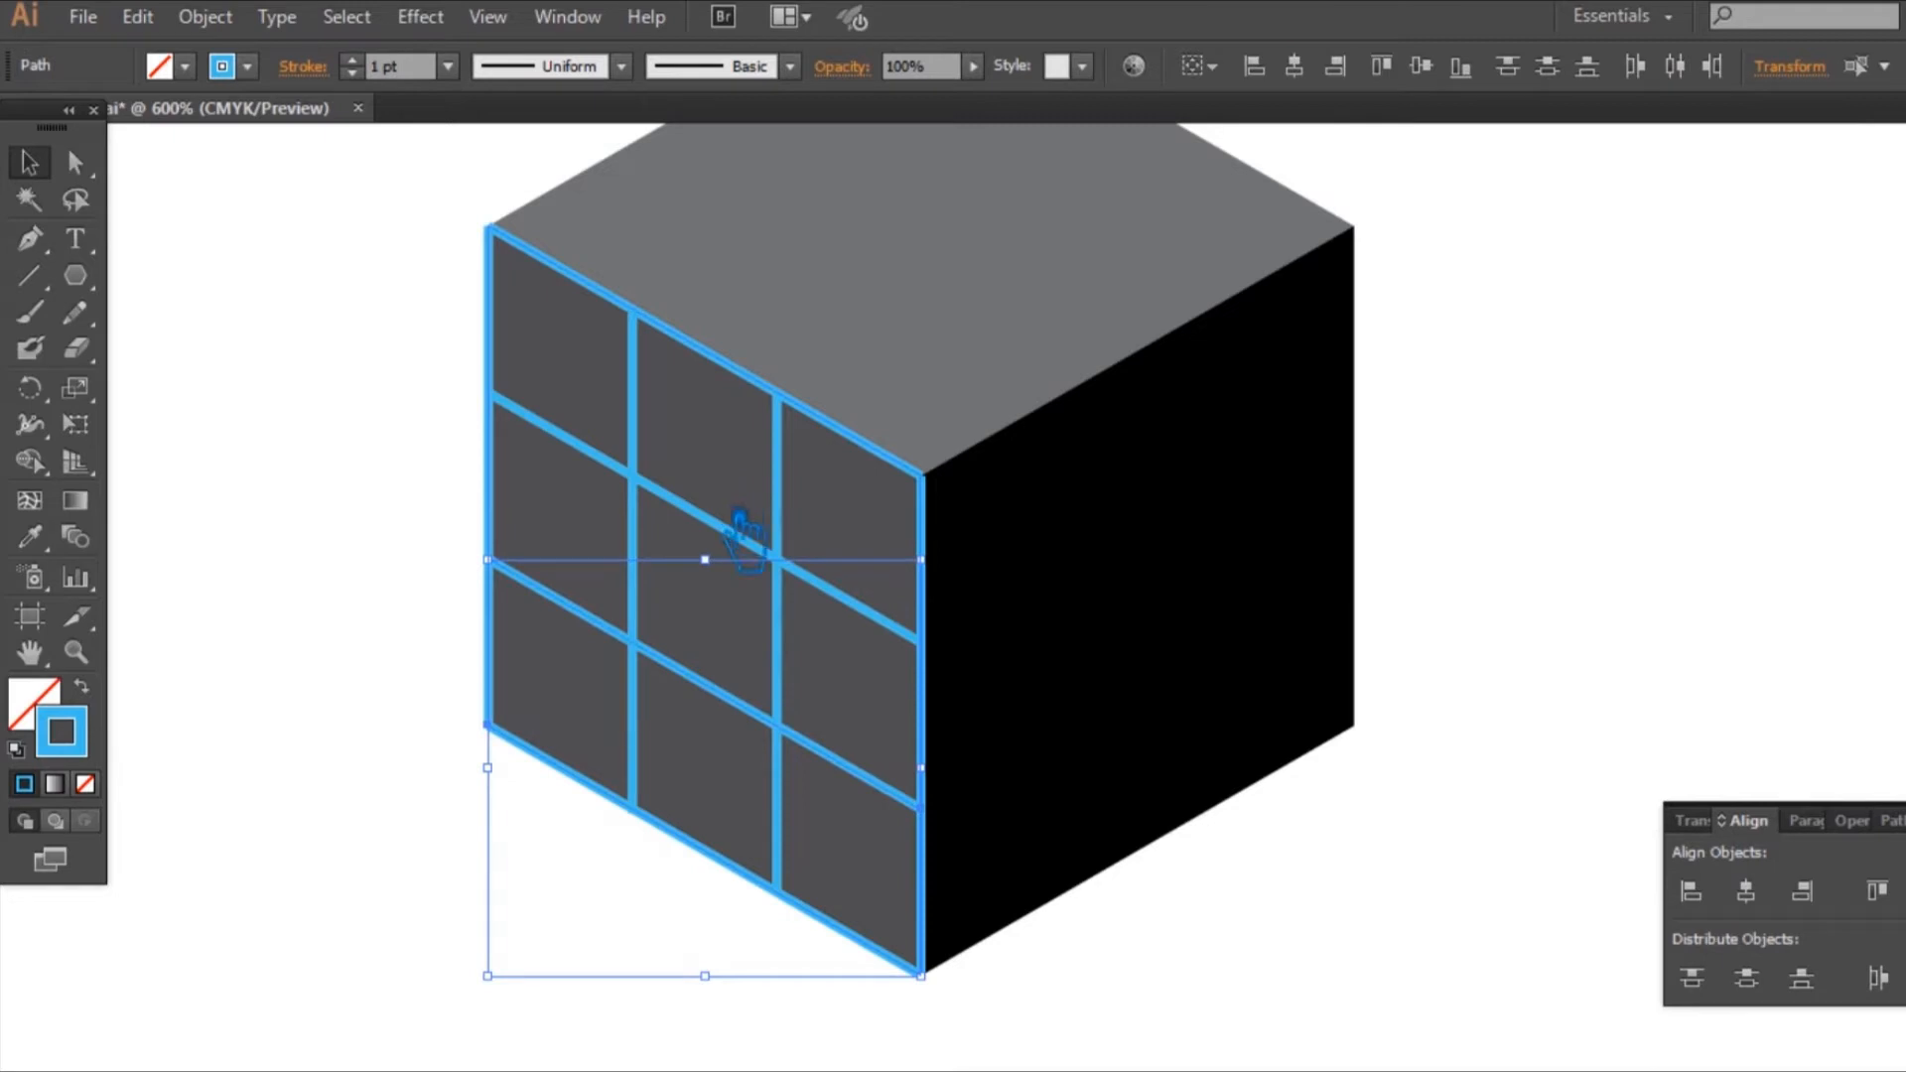
{"action": "left_click", "coordinate": [737, 544], "text": "shift"}
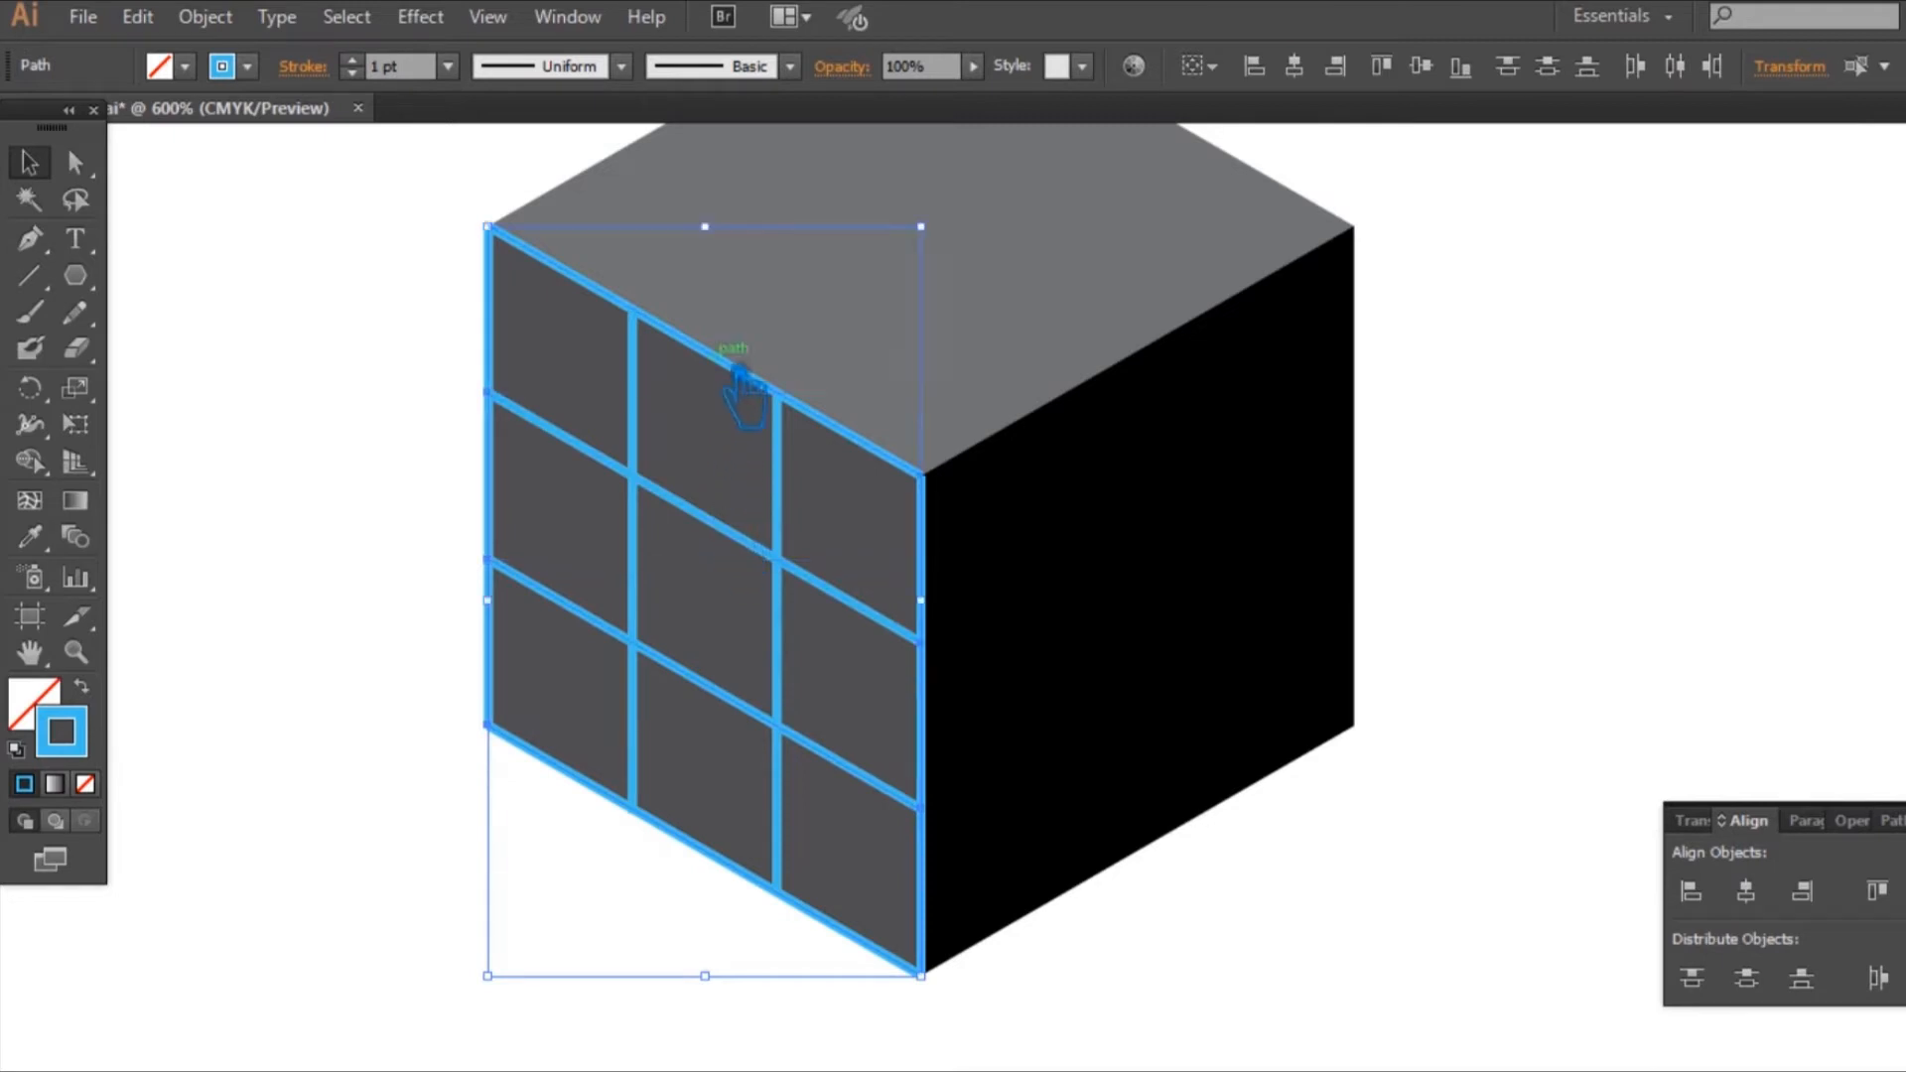
{"action": "key", "text": "ctrl+g"}
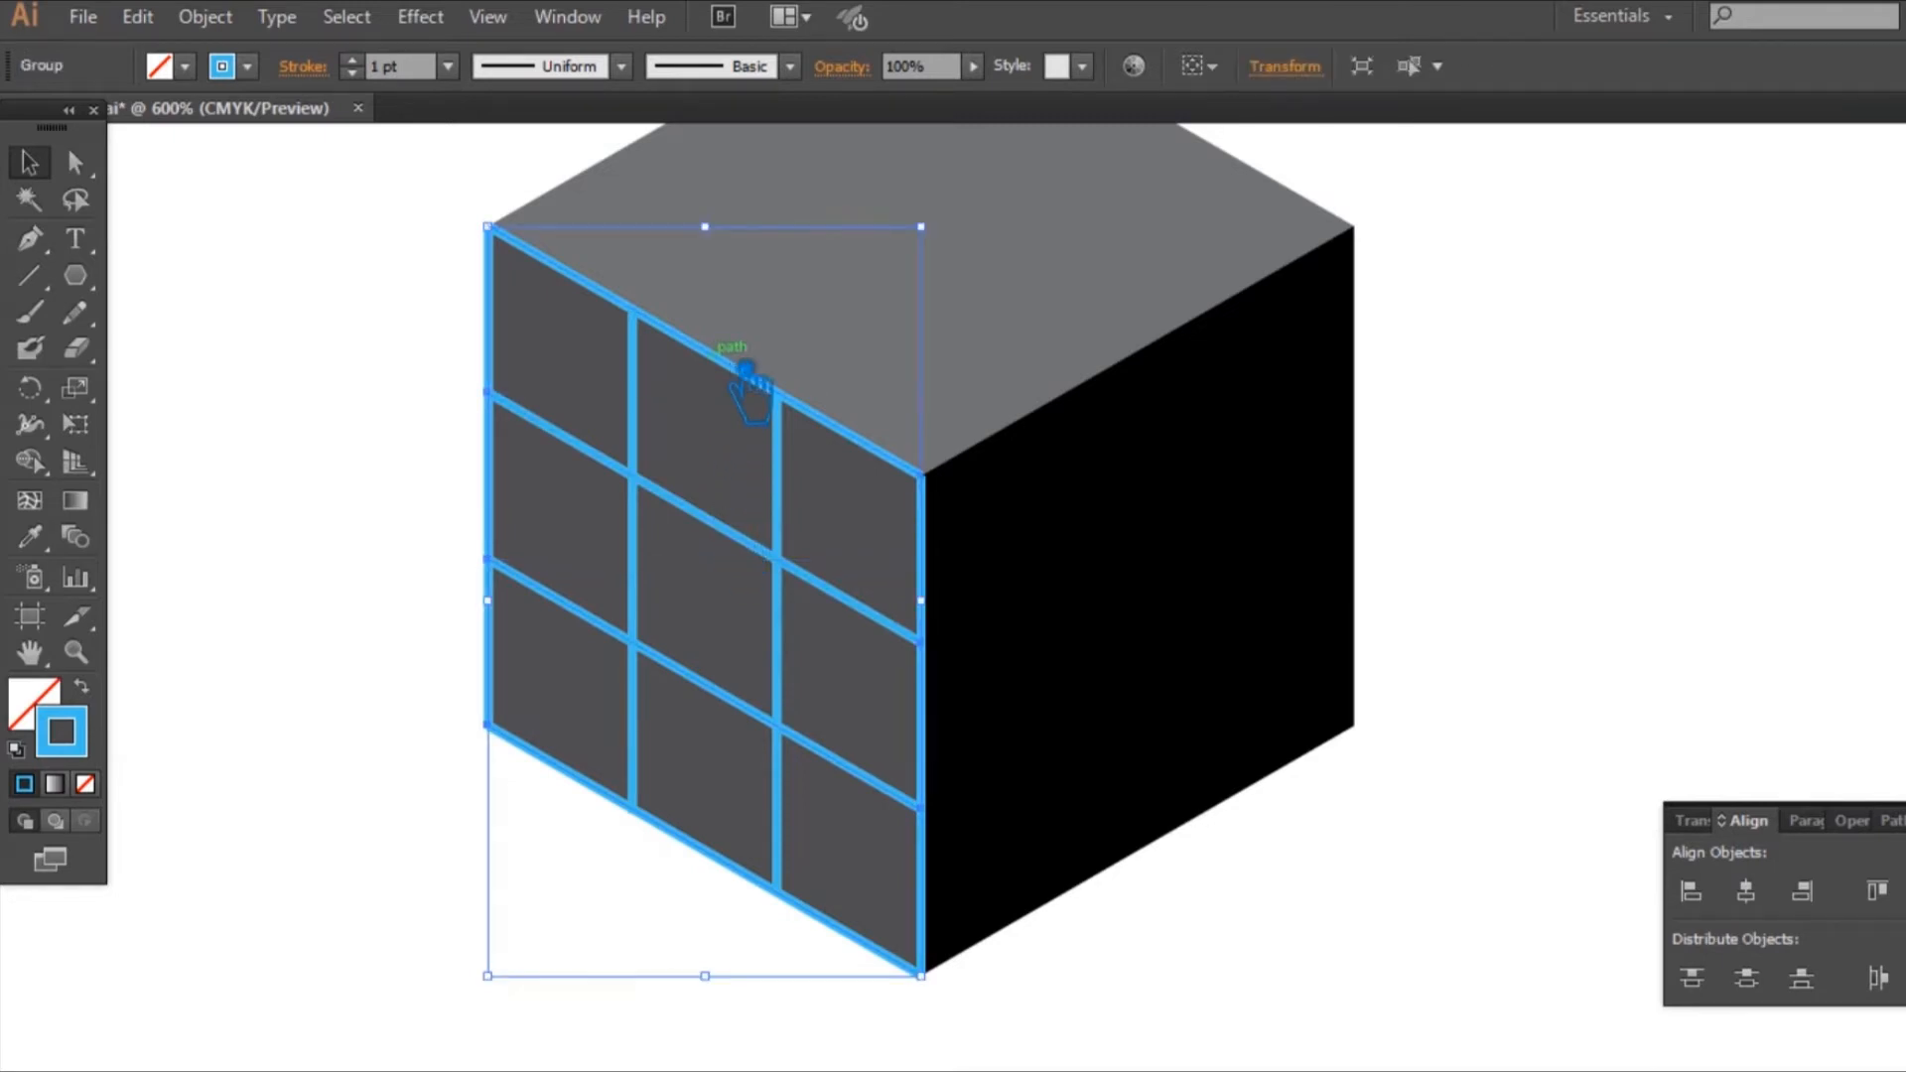
Step: Group the four blue vertical lines and combine them with the slanted-line group into a single grid group
{"action": "left_click", "coordinate": [655, 408]}
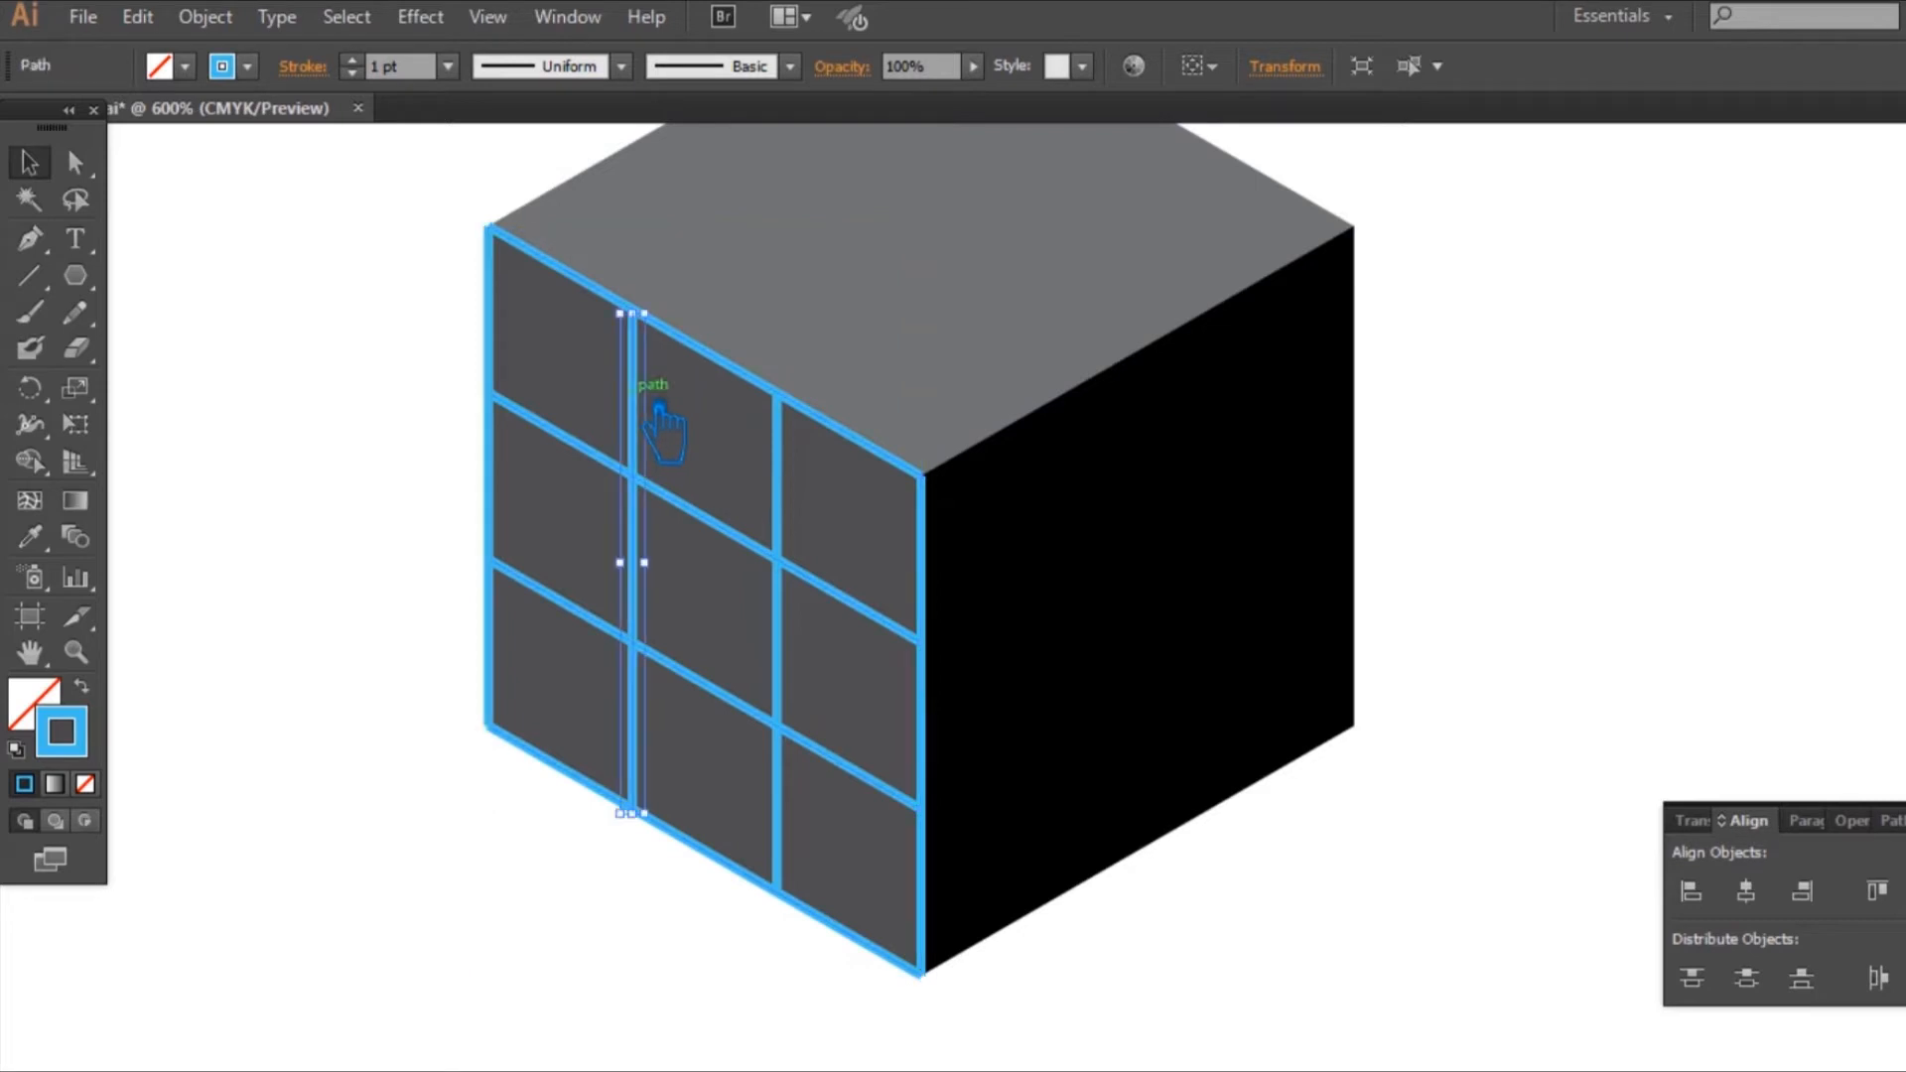
{"action": "left_click", "coordinate": [511, 382], "text": "shift"}
{"action": "left_click", "coordinate": [780, 466], "text": "shift"}
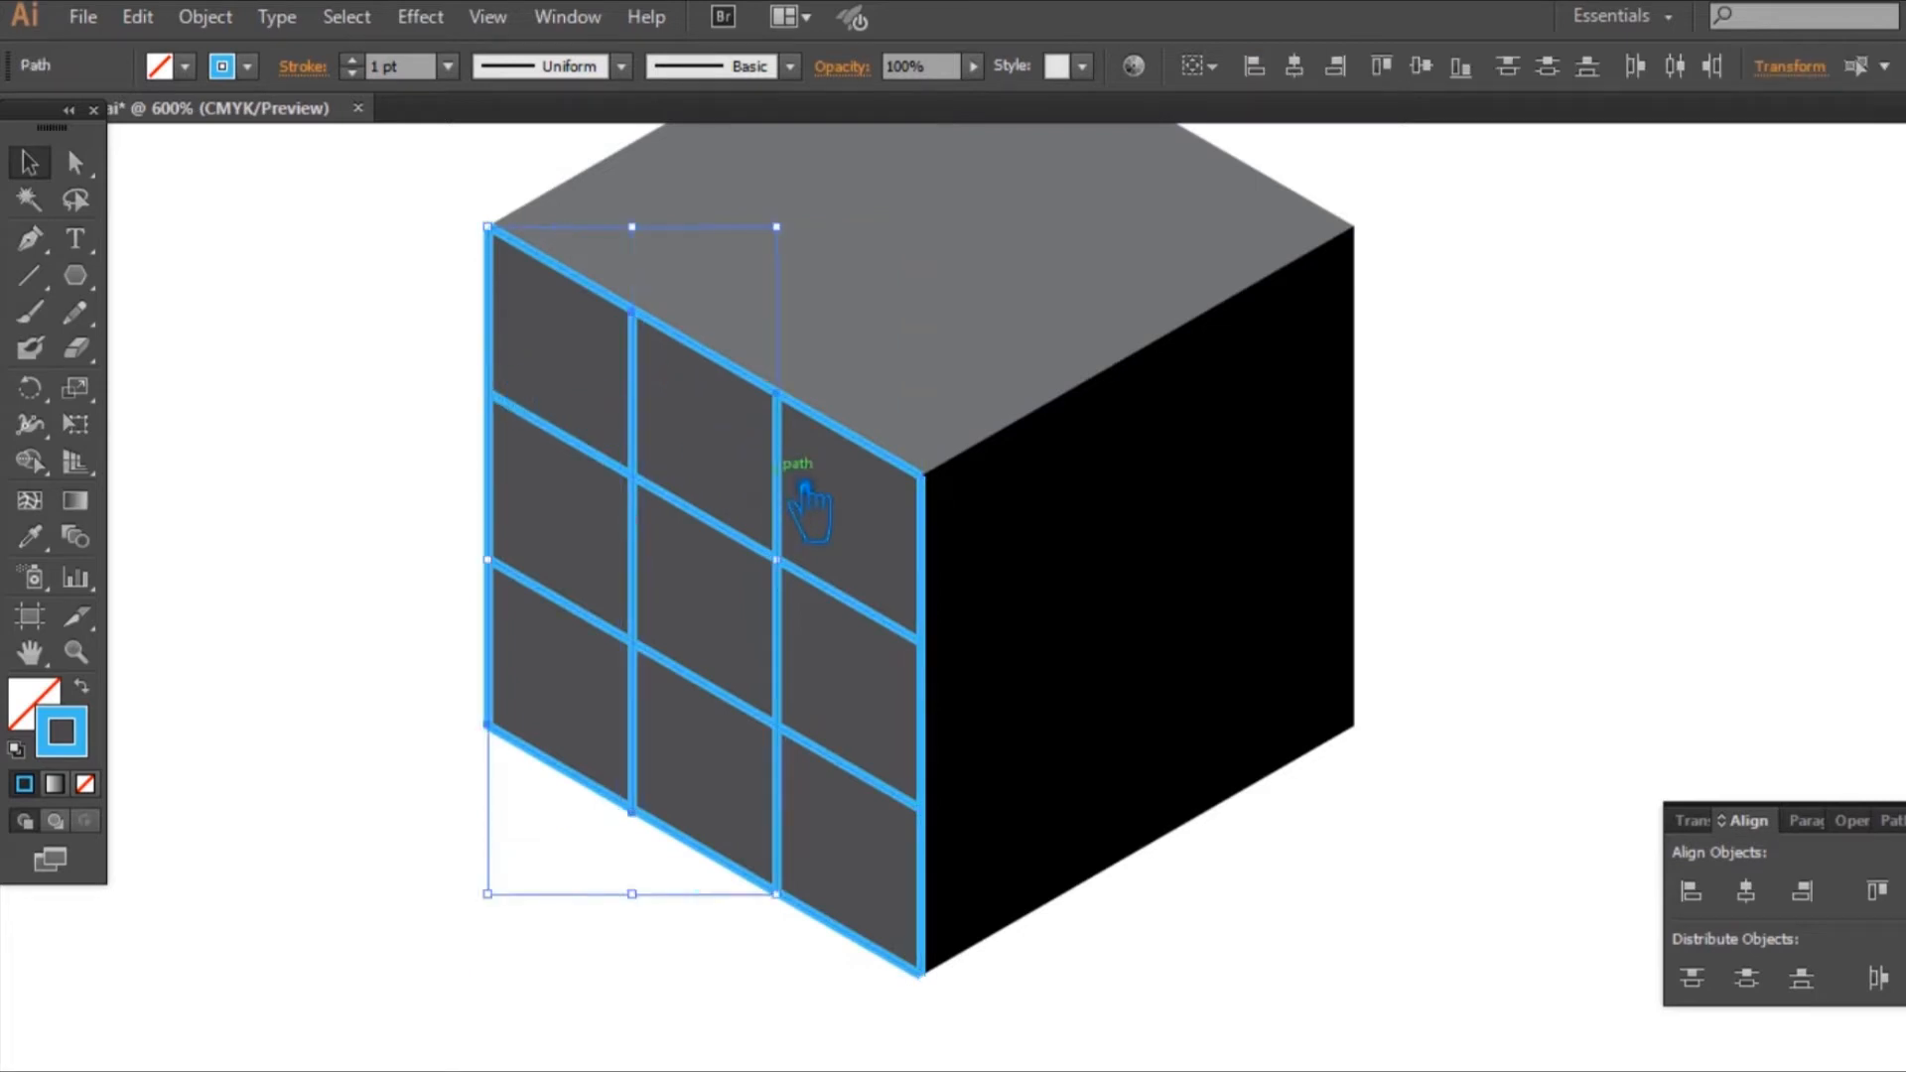
{"action": "left_click", "coordinate": [950, 576], "text": "shift"}
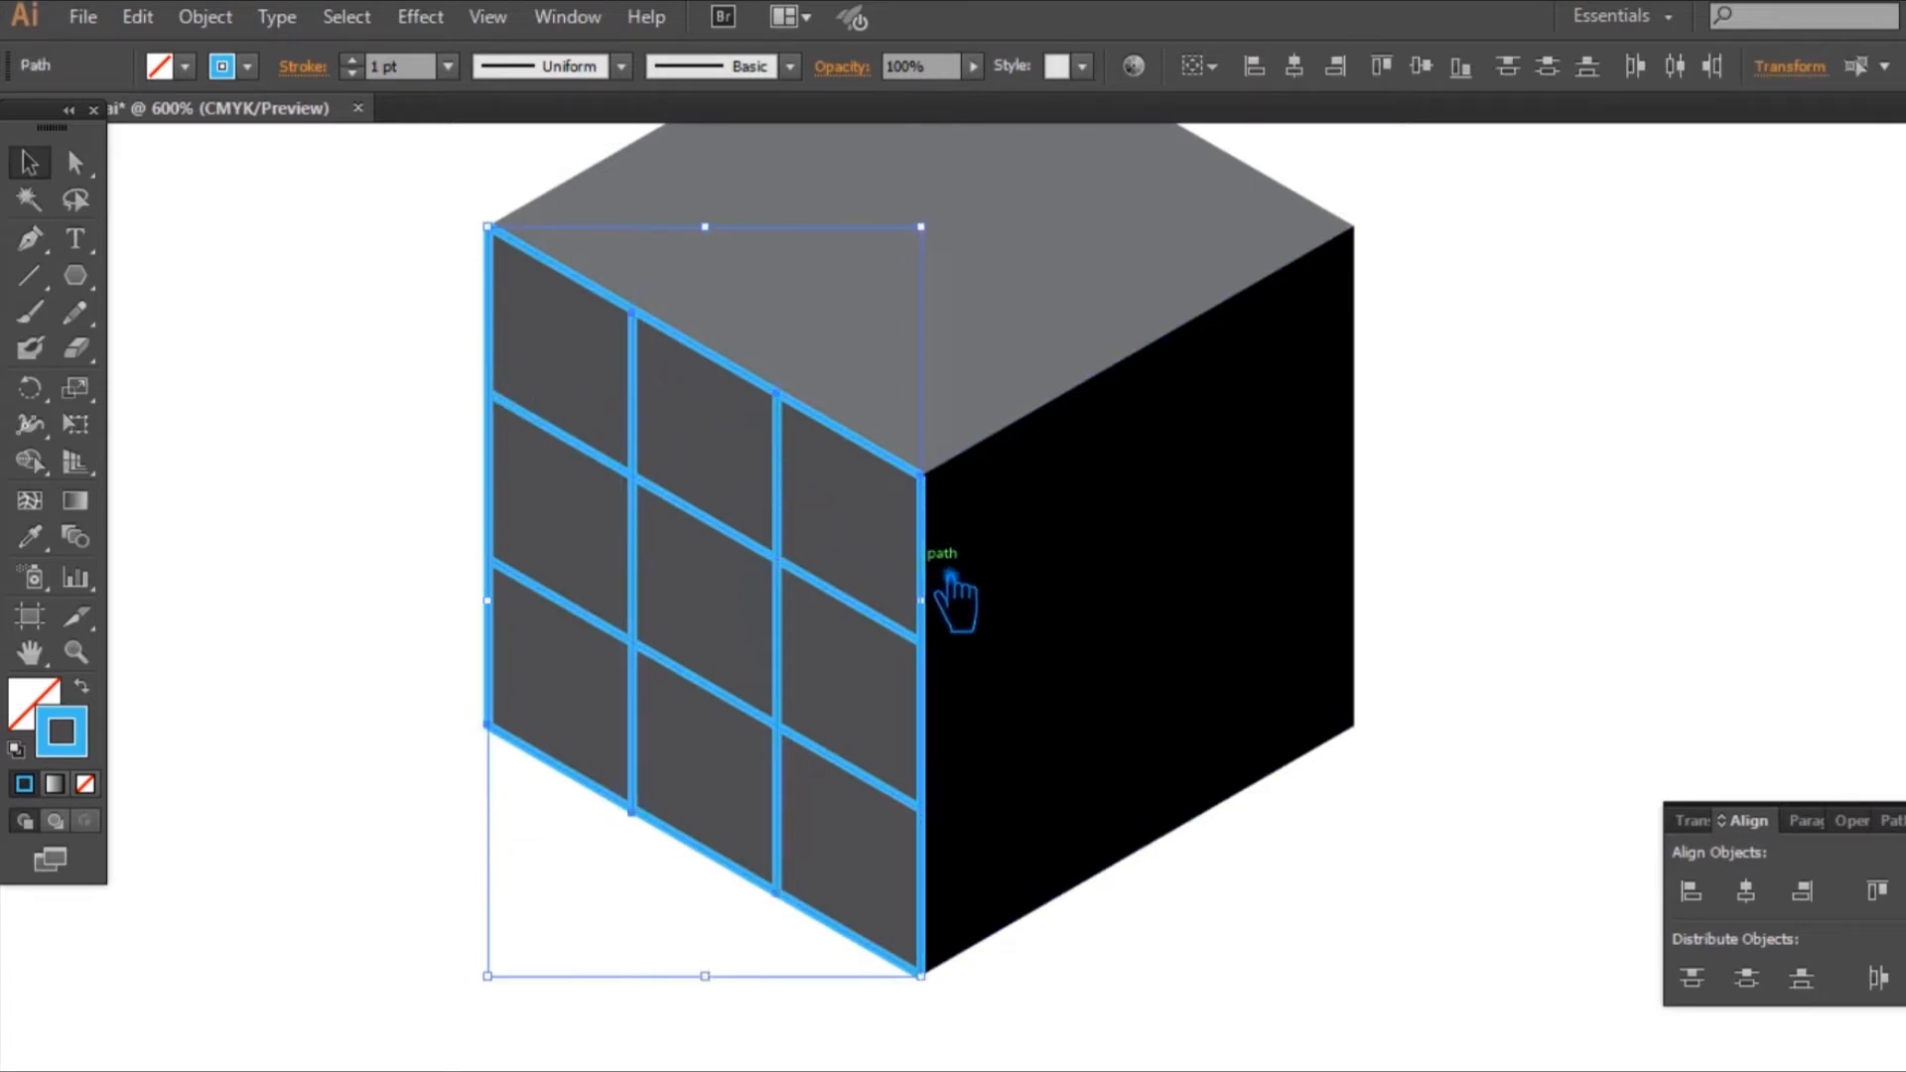
{"action": "key", "text": "ctrl+g"}
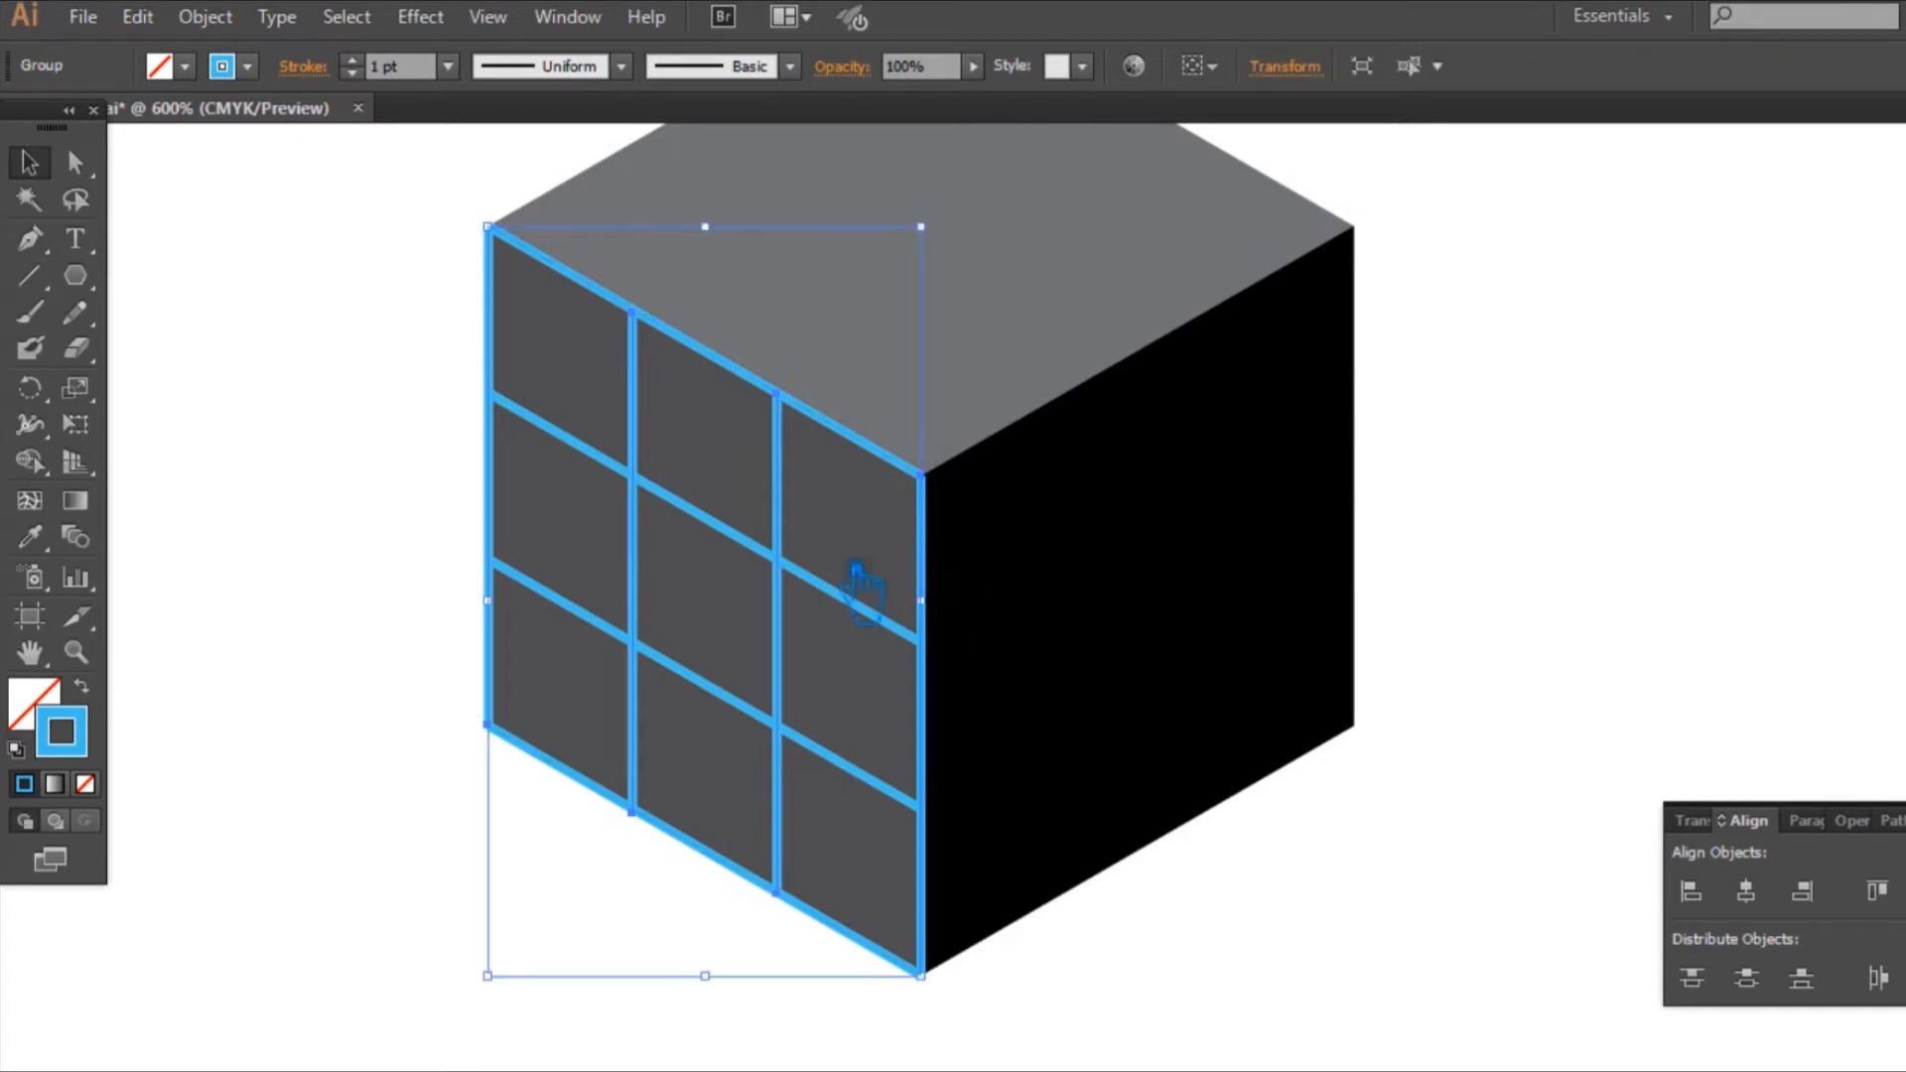
{"action": "left_click", "coordinate": [743, 543], "text": "shift"}
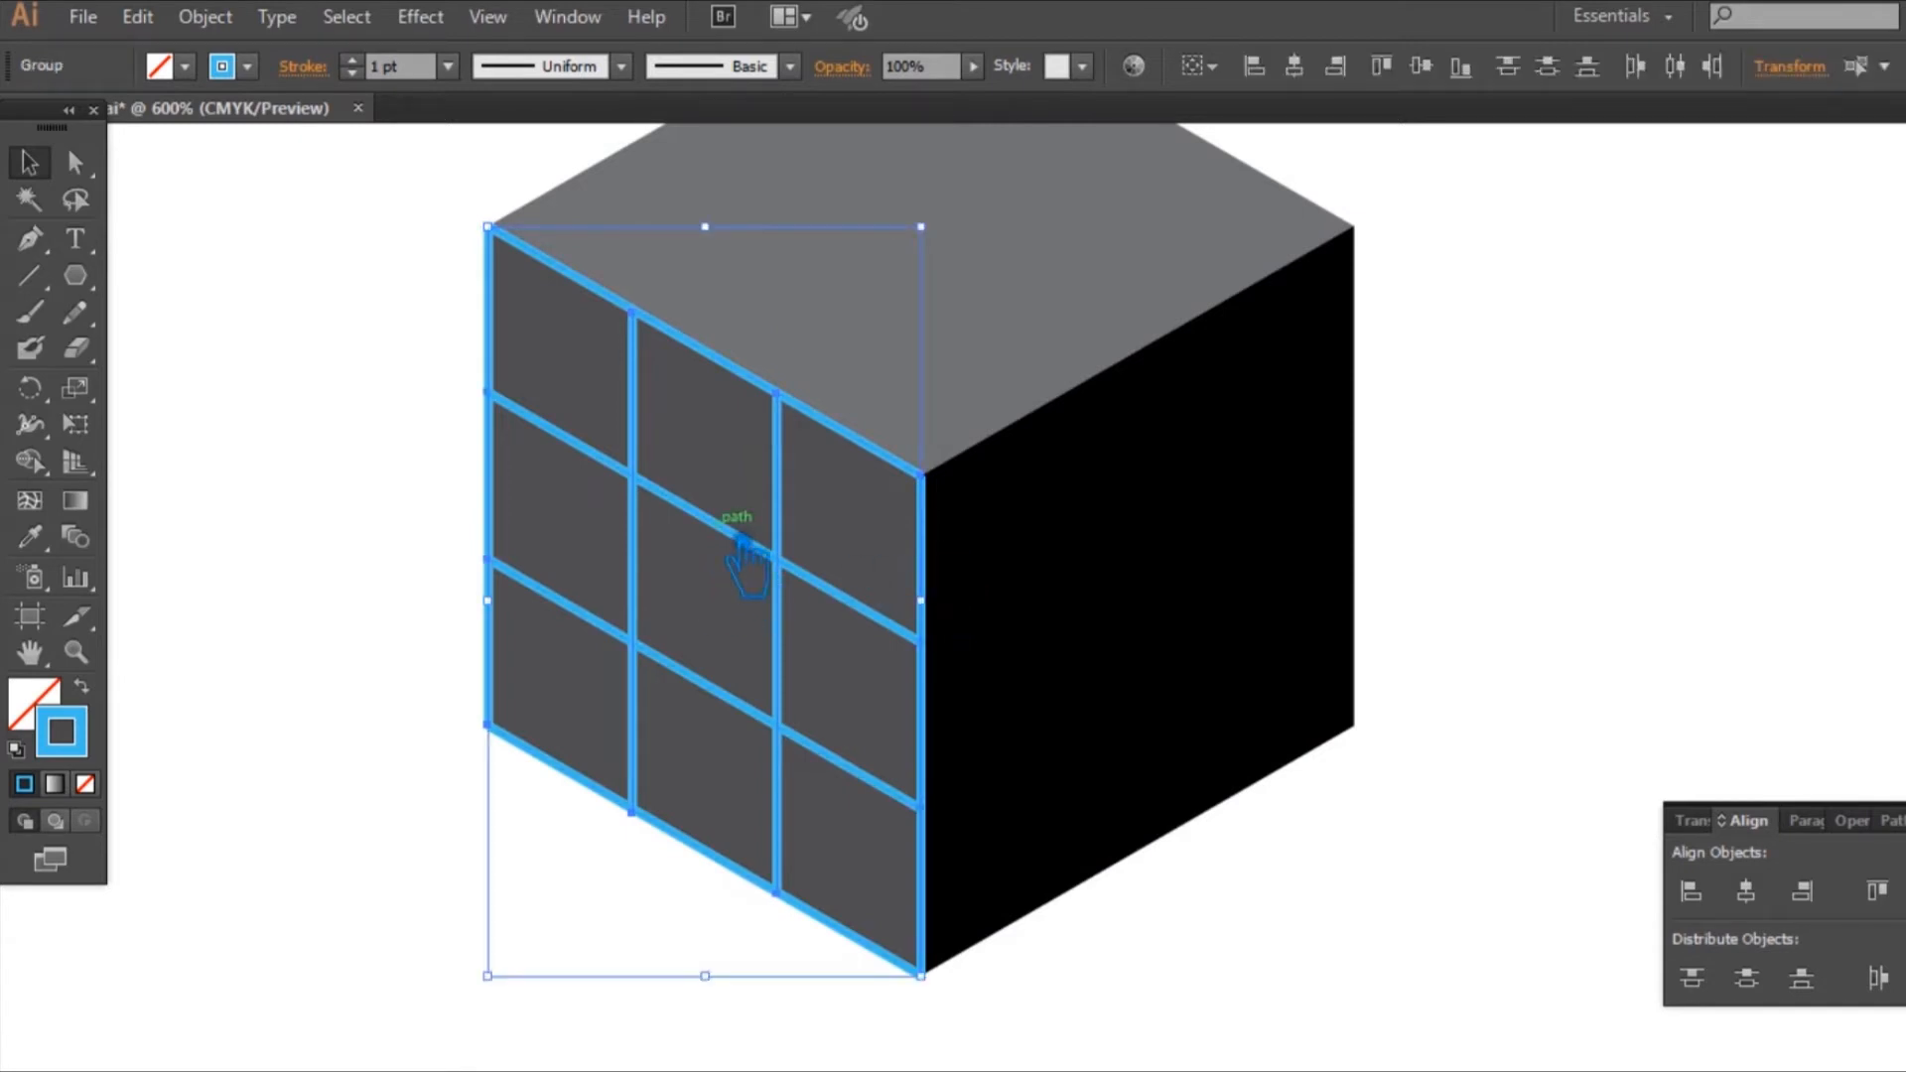
{"action": "key", "text": "ctrl+g"}
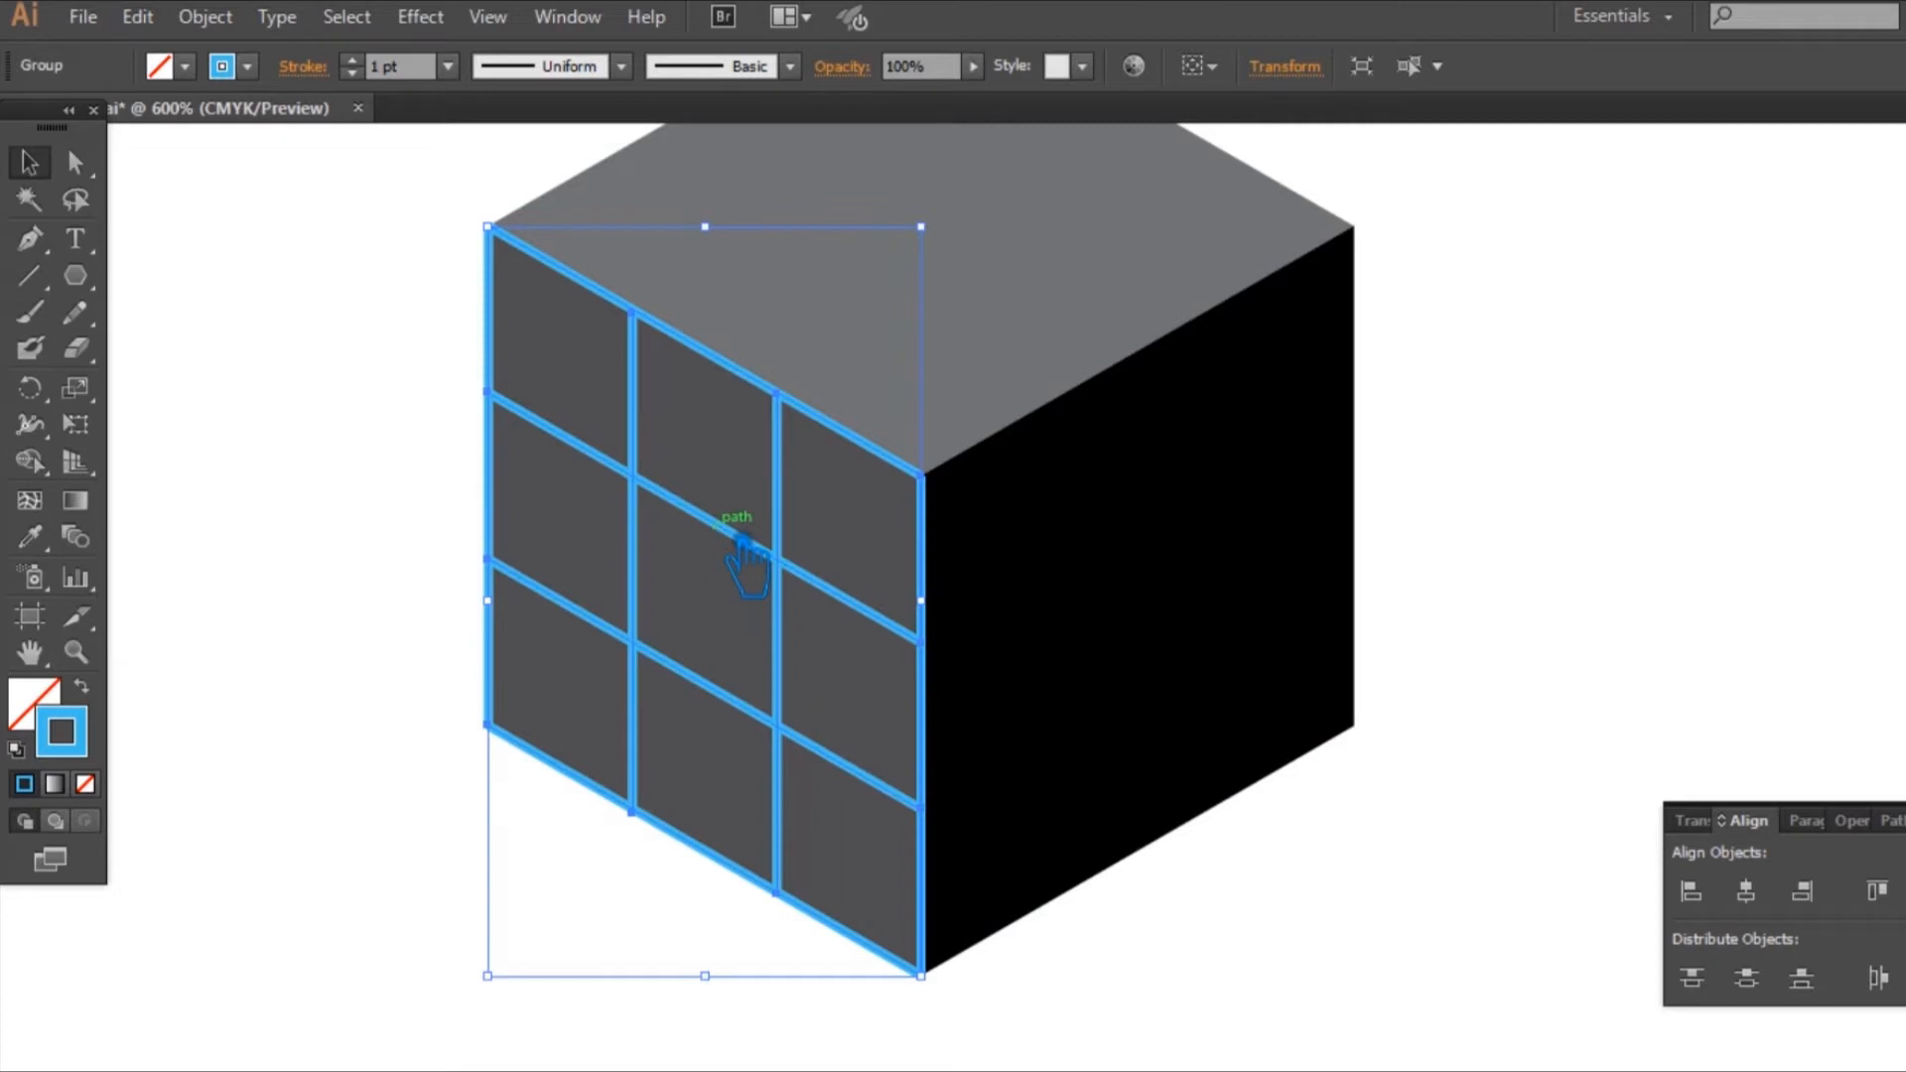
Step: Create a copy of the left face's grid reflected across the vertical axis and place it on the cube's right face
{"action": "right_click", "coordinate": [742, 541]}
{"action": "mouse_move", "coordinate": [844, 751]}
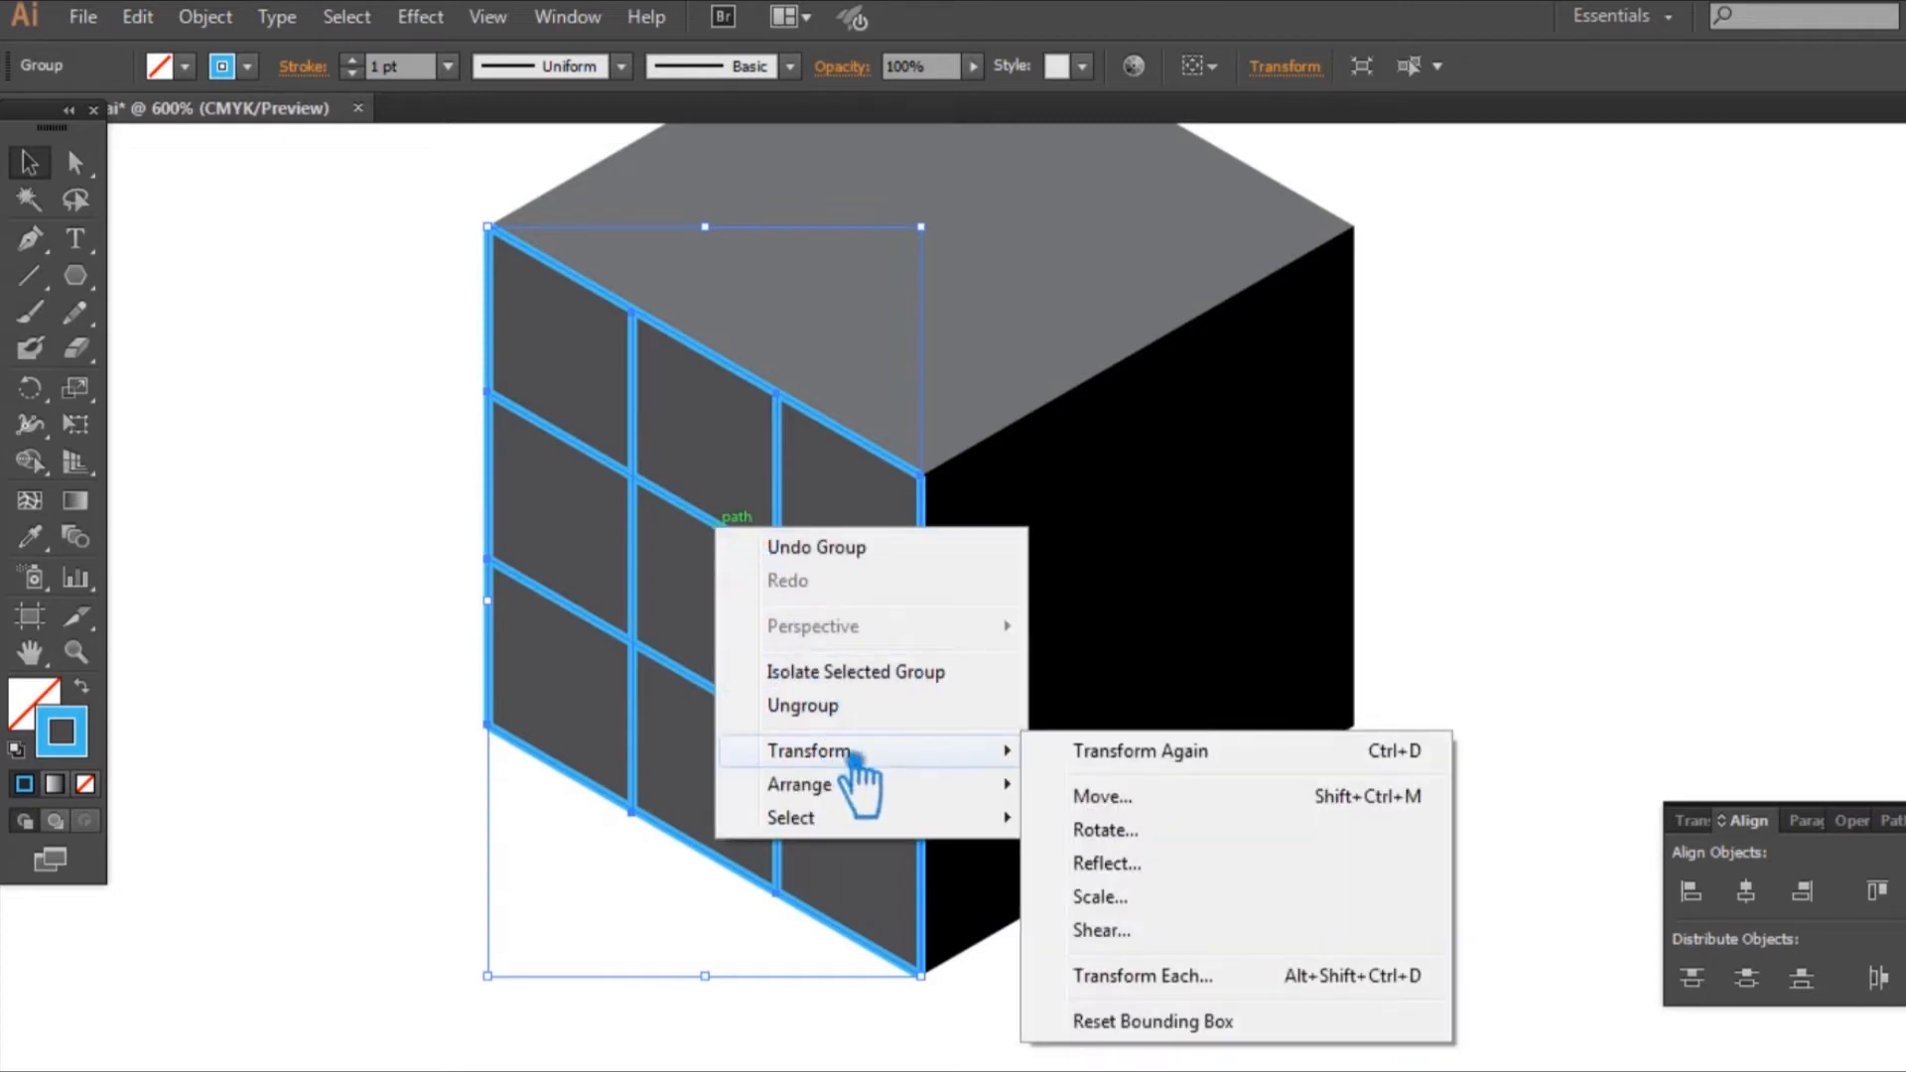
{"action": "left_click", "coordinate": [1102, 862]}
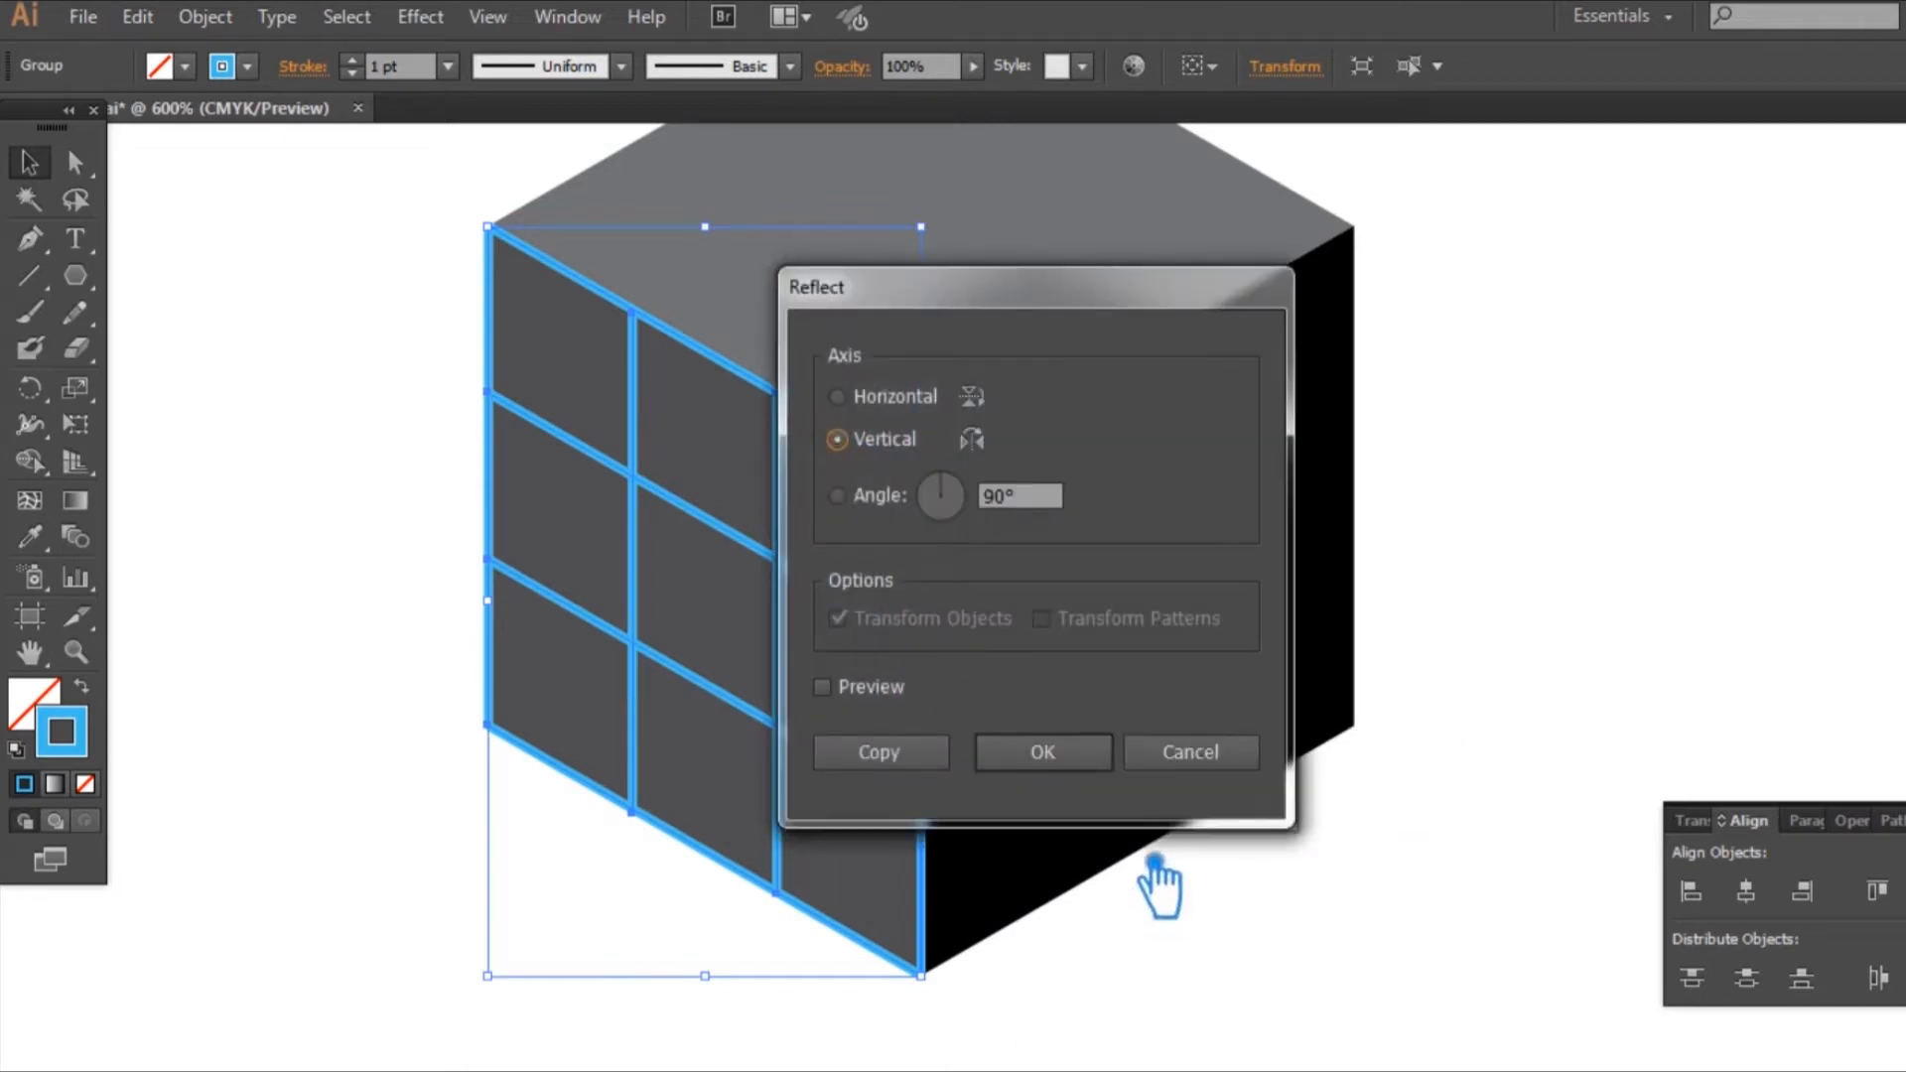
{"action": "left_click", "coordinate": [822, 687]}
{"action": "left_click", "coordinate": [866, 750]}
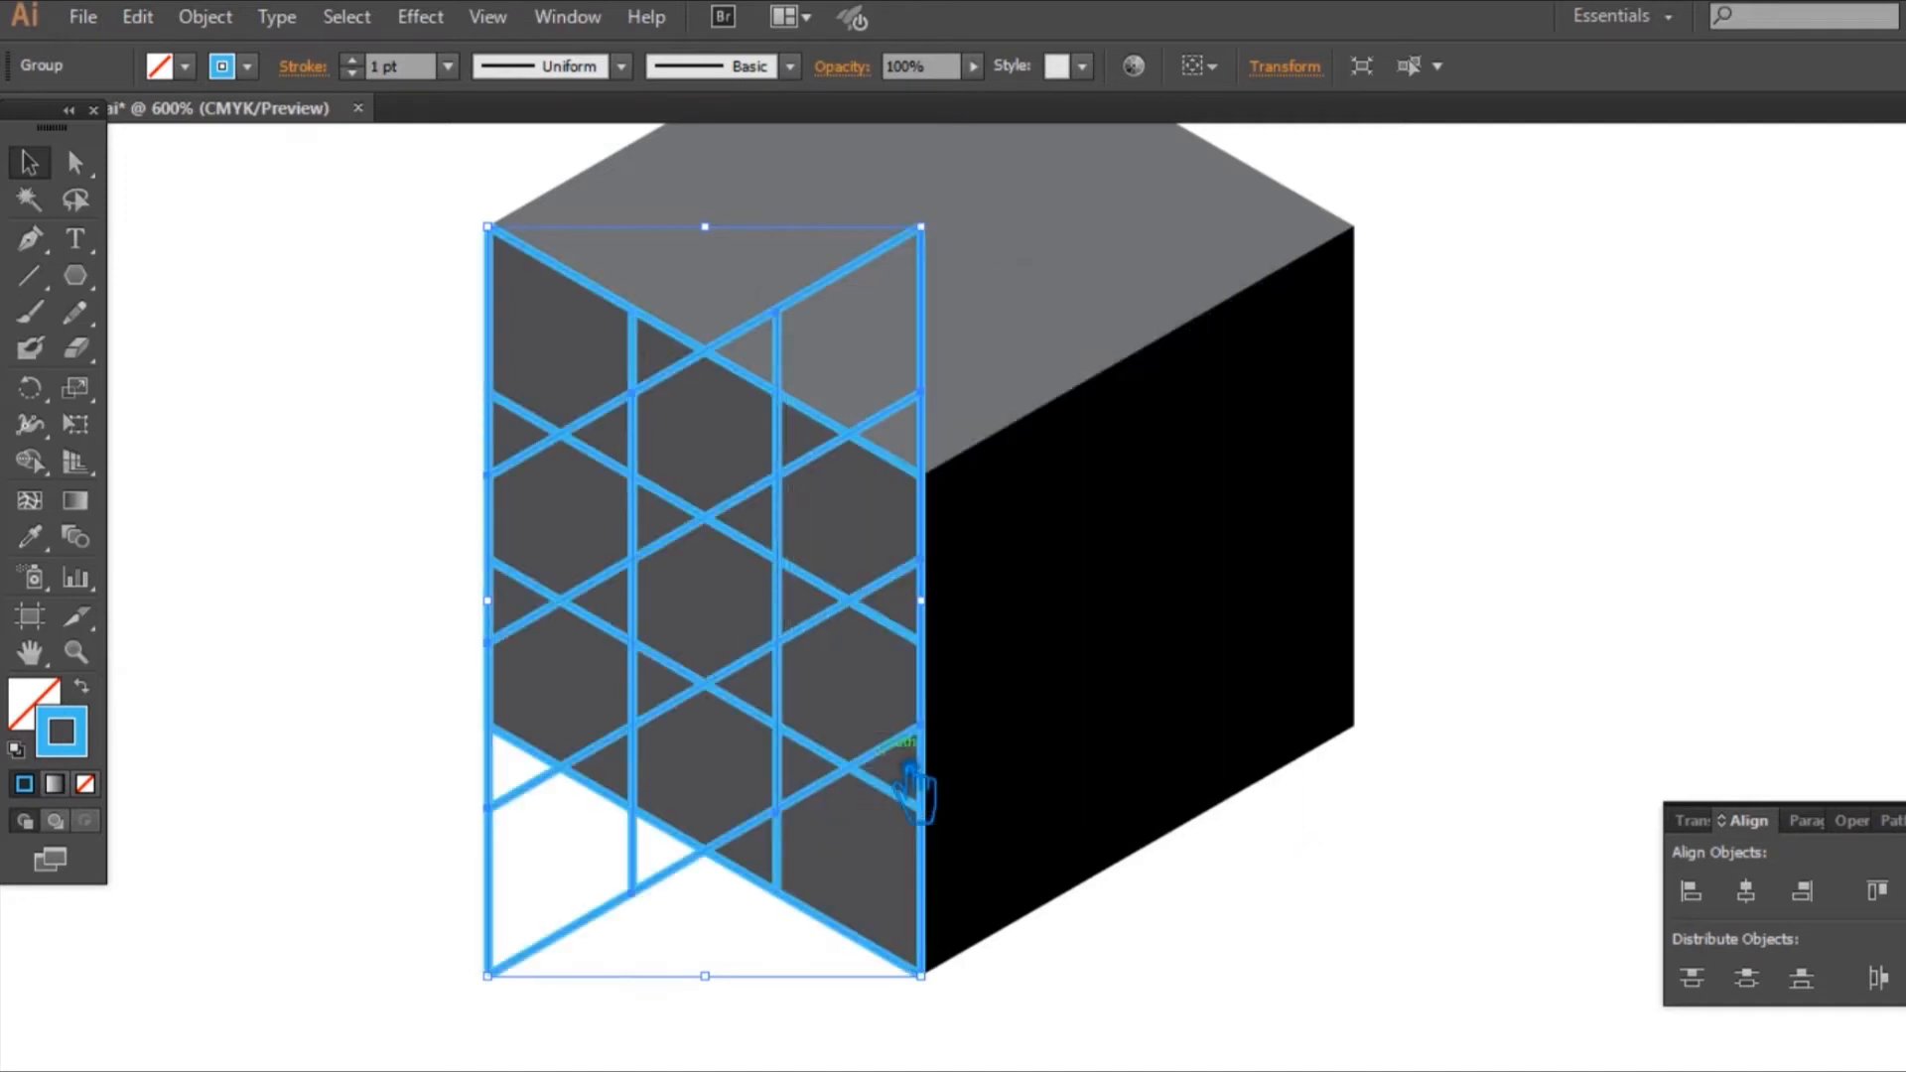
{"action": "left_click", "coordinate": [1565, 719]}
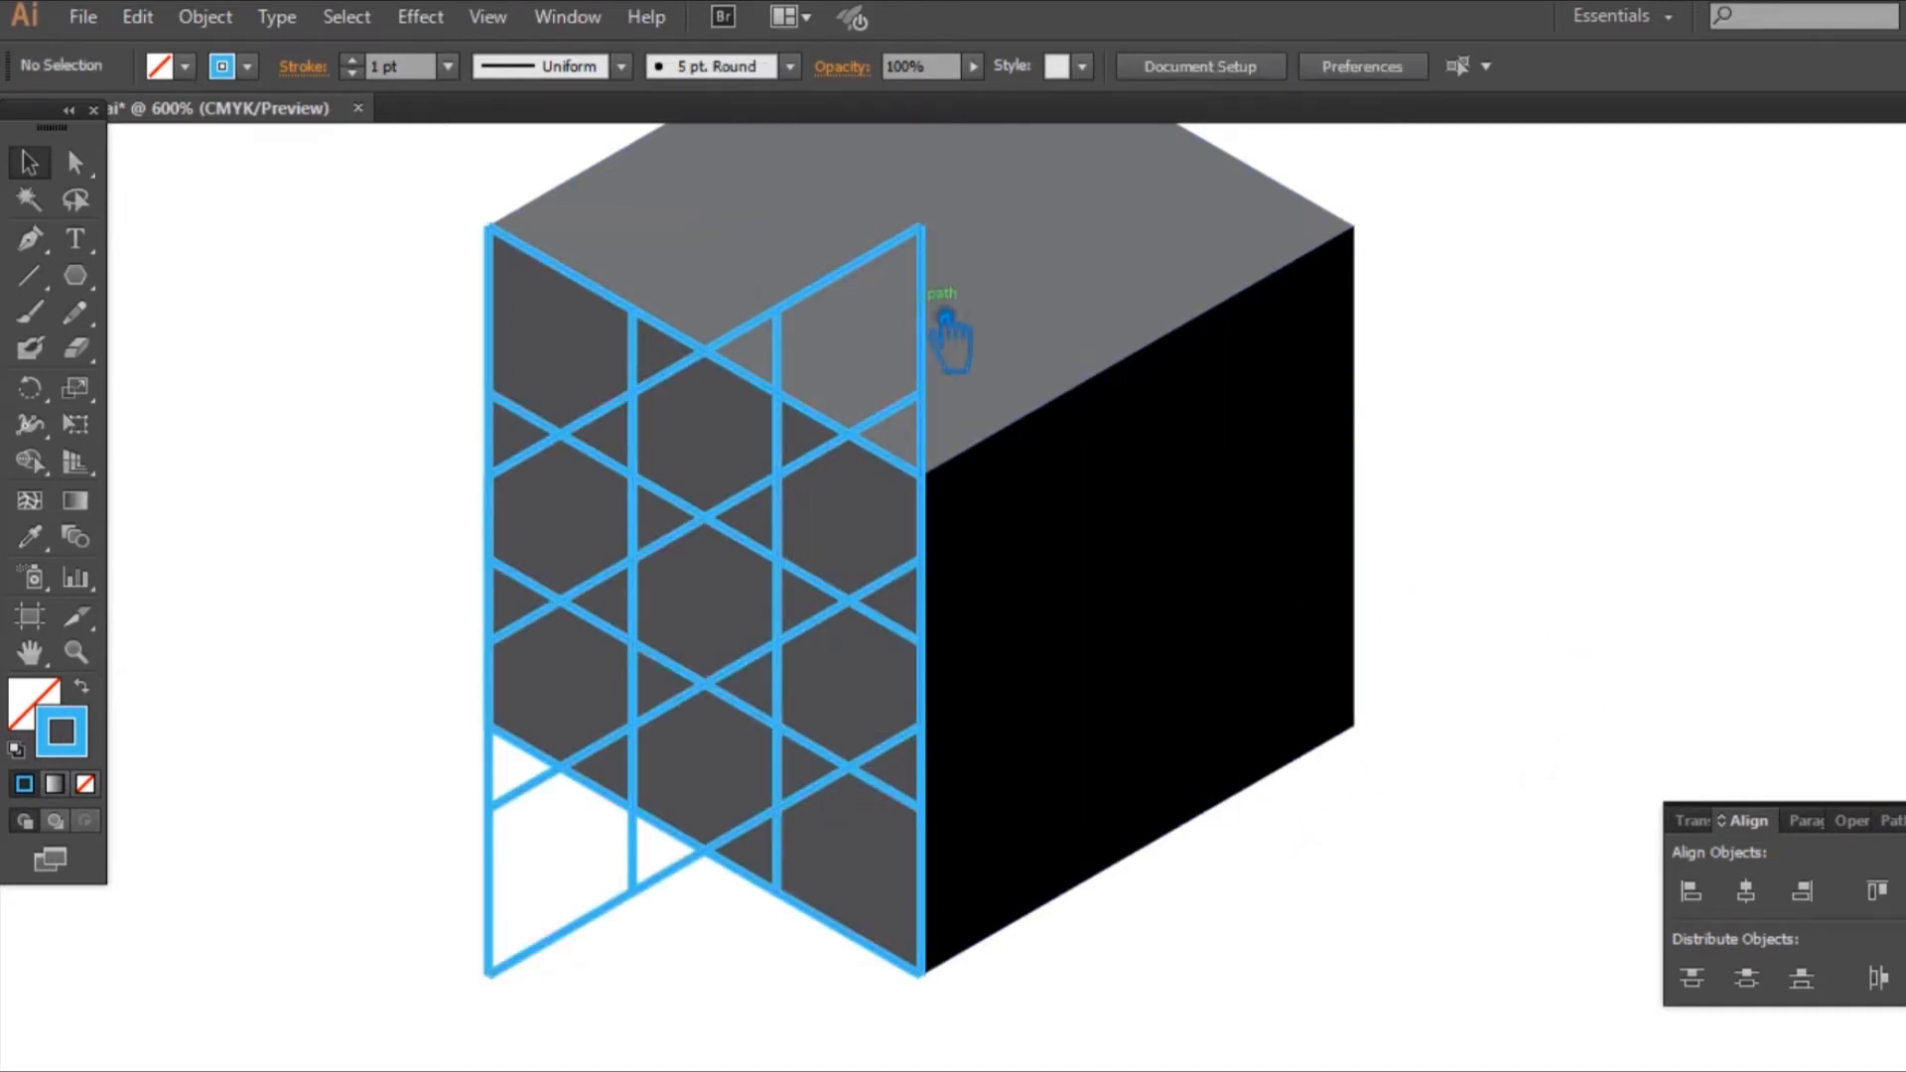
{"action": "left_click_drag", "start_coordinate": [951, 327], "coordinate": [1385, 292]}
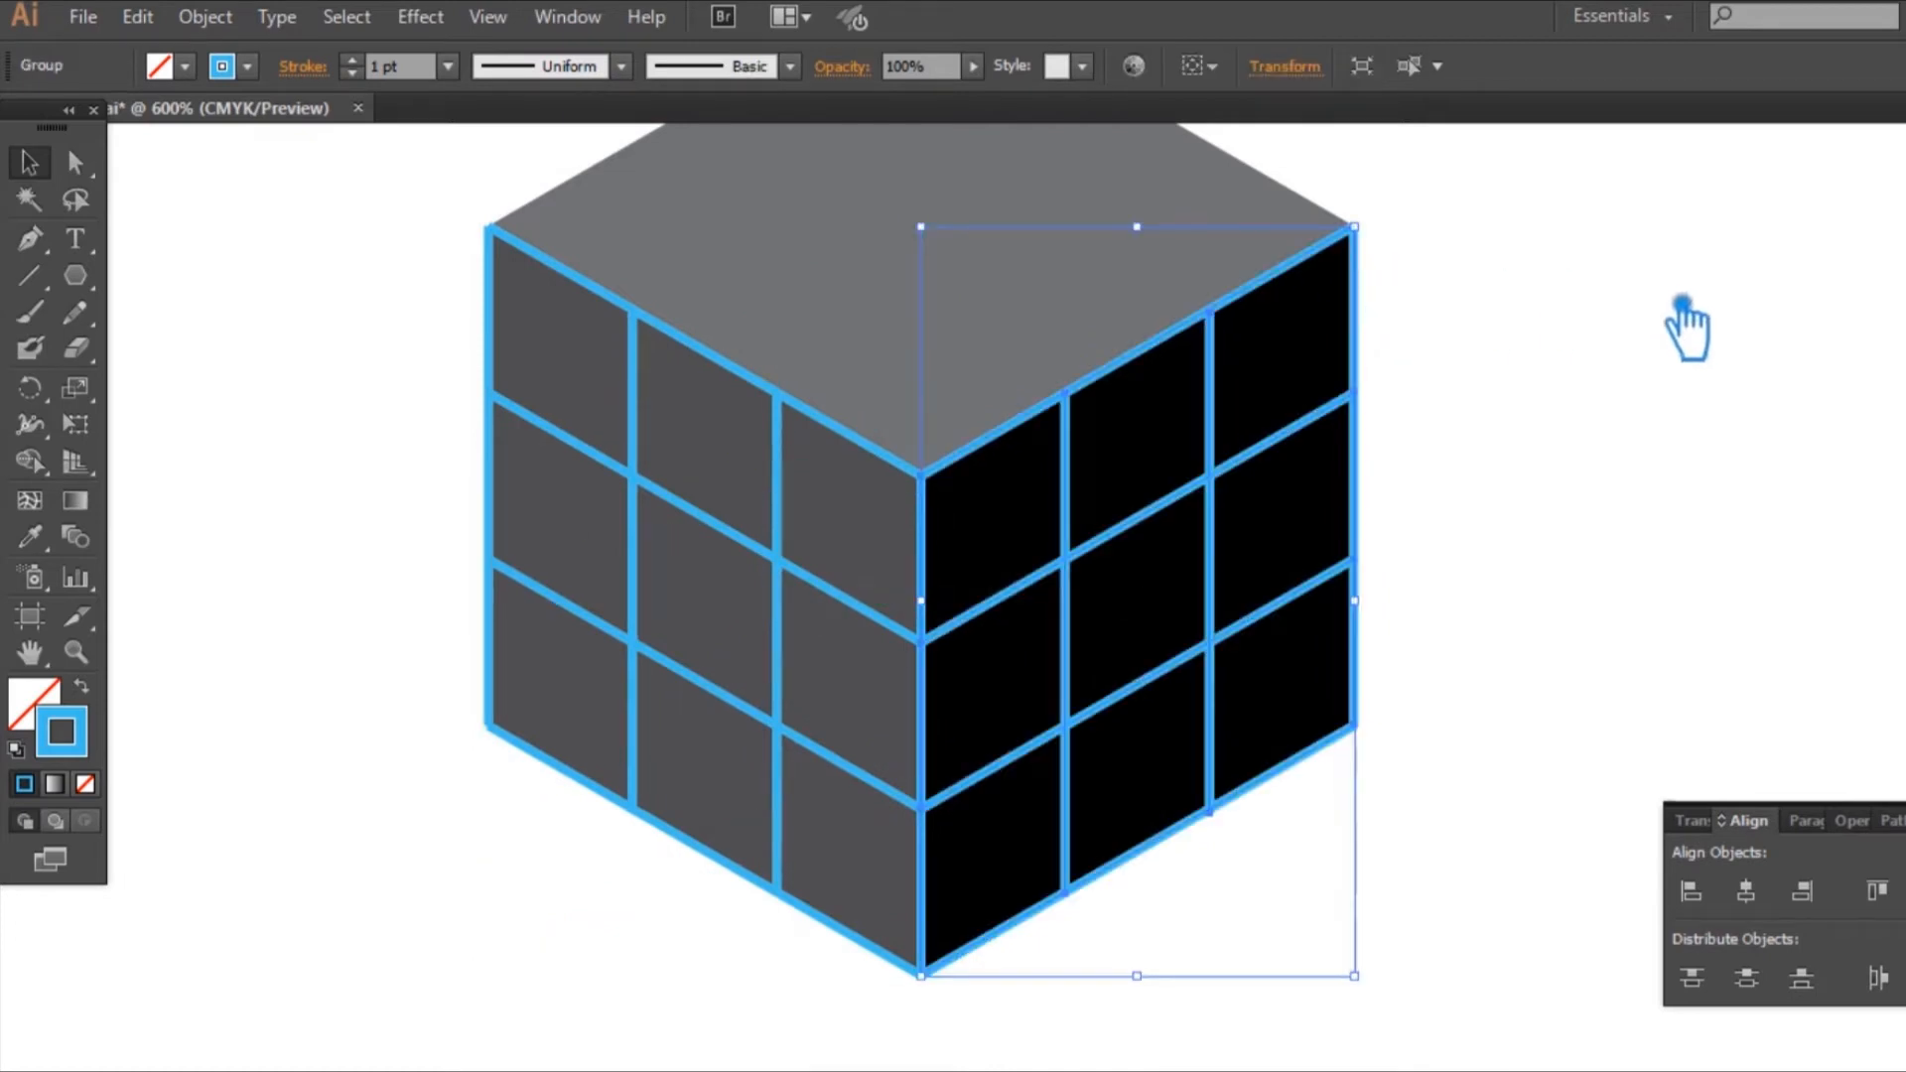
Step: Draw blue lines along the two open rear edges of the cube's top face
{"action": "left_click", "coordinate": [1684, 323]}
{"action": "scroll", "coordinate": [1650, 556], "scroll_direction": "up", "scroll_amount": 3}
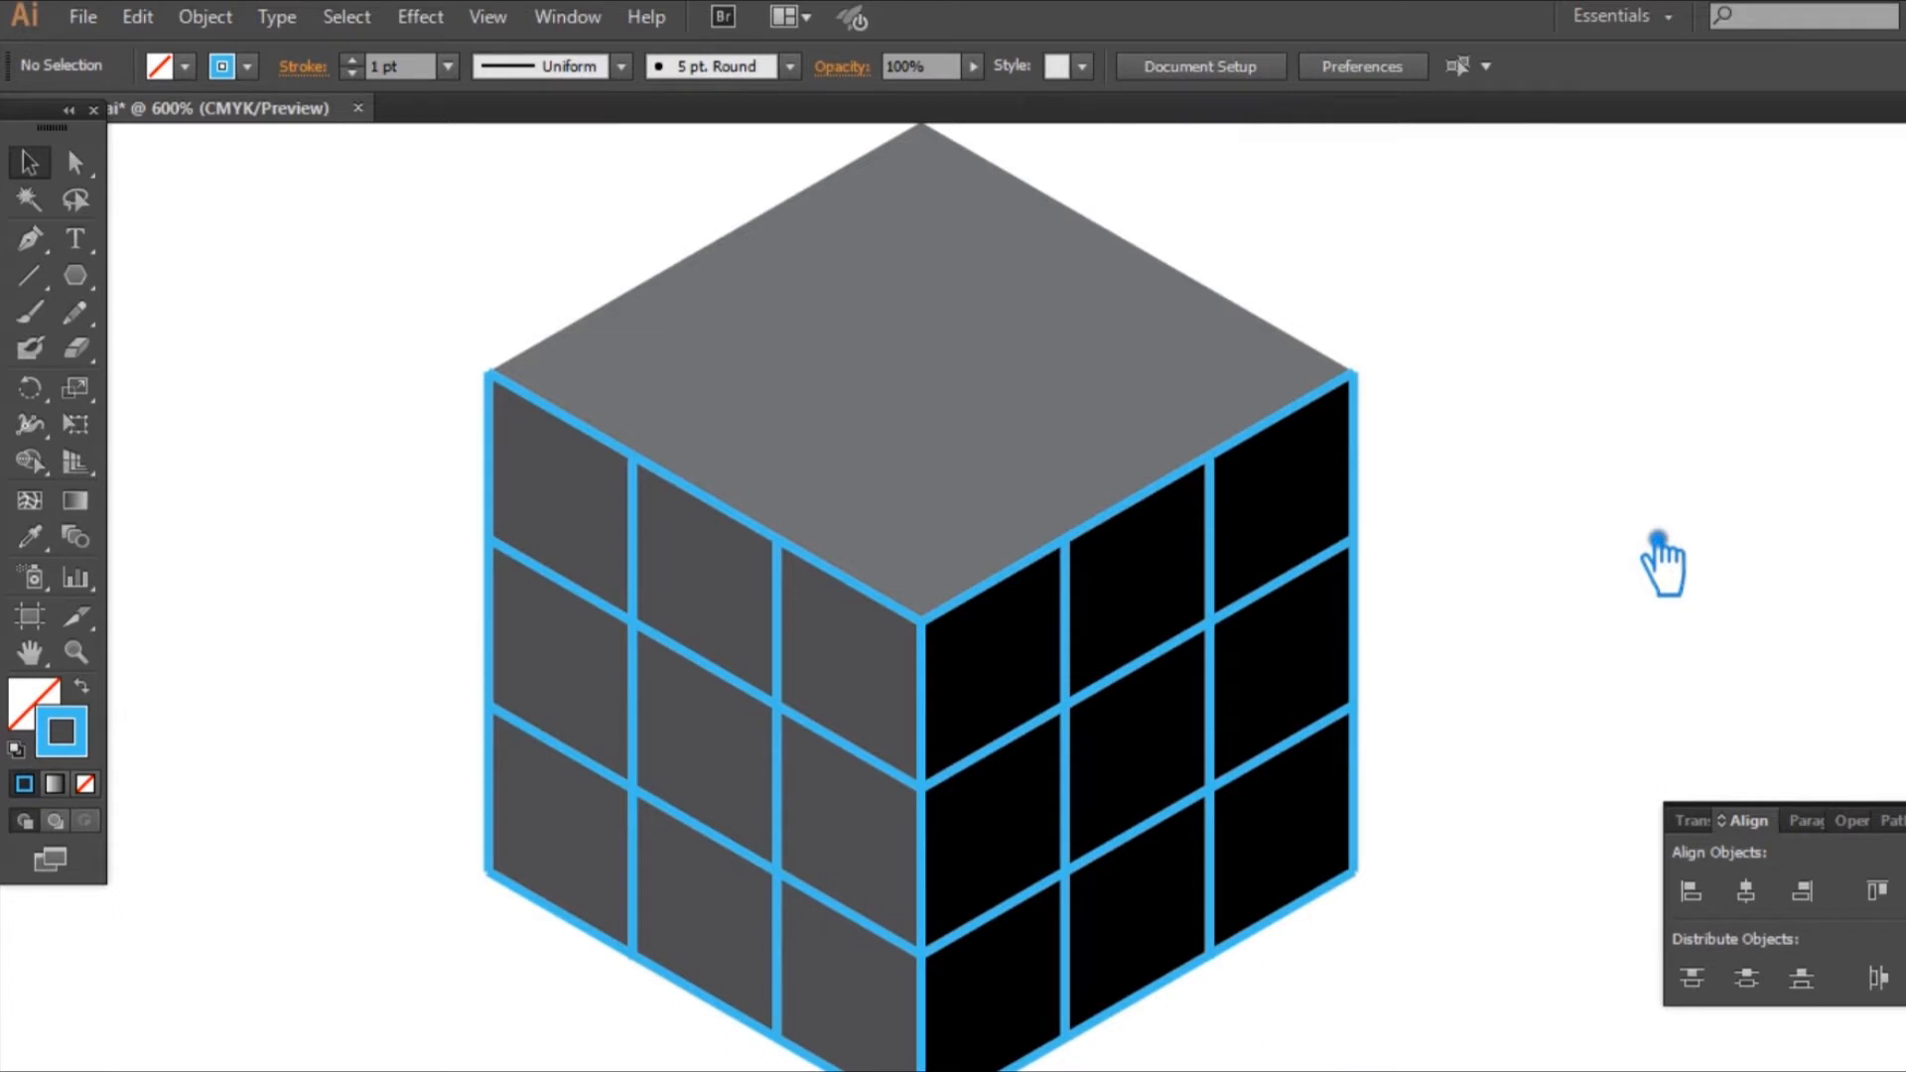
{"action": "scroll", "coordinate": [1660, 560], "scroll_direction": "up", "scroll_amount": 1}
{"action": "left_click", "coordinate": [30, 275]}
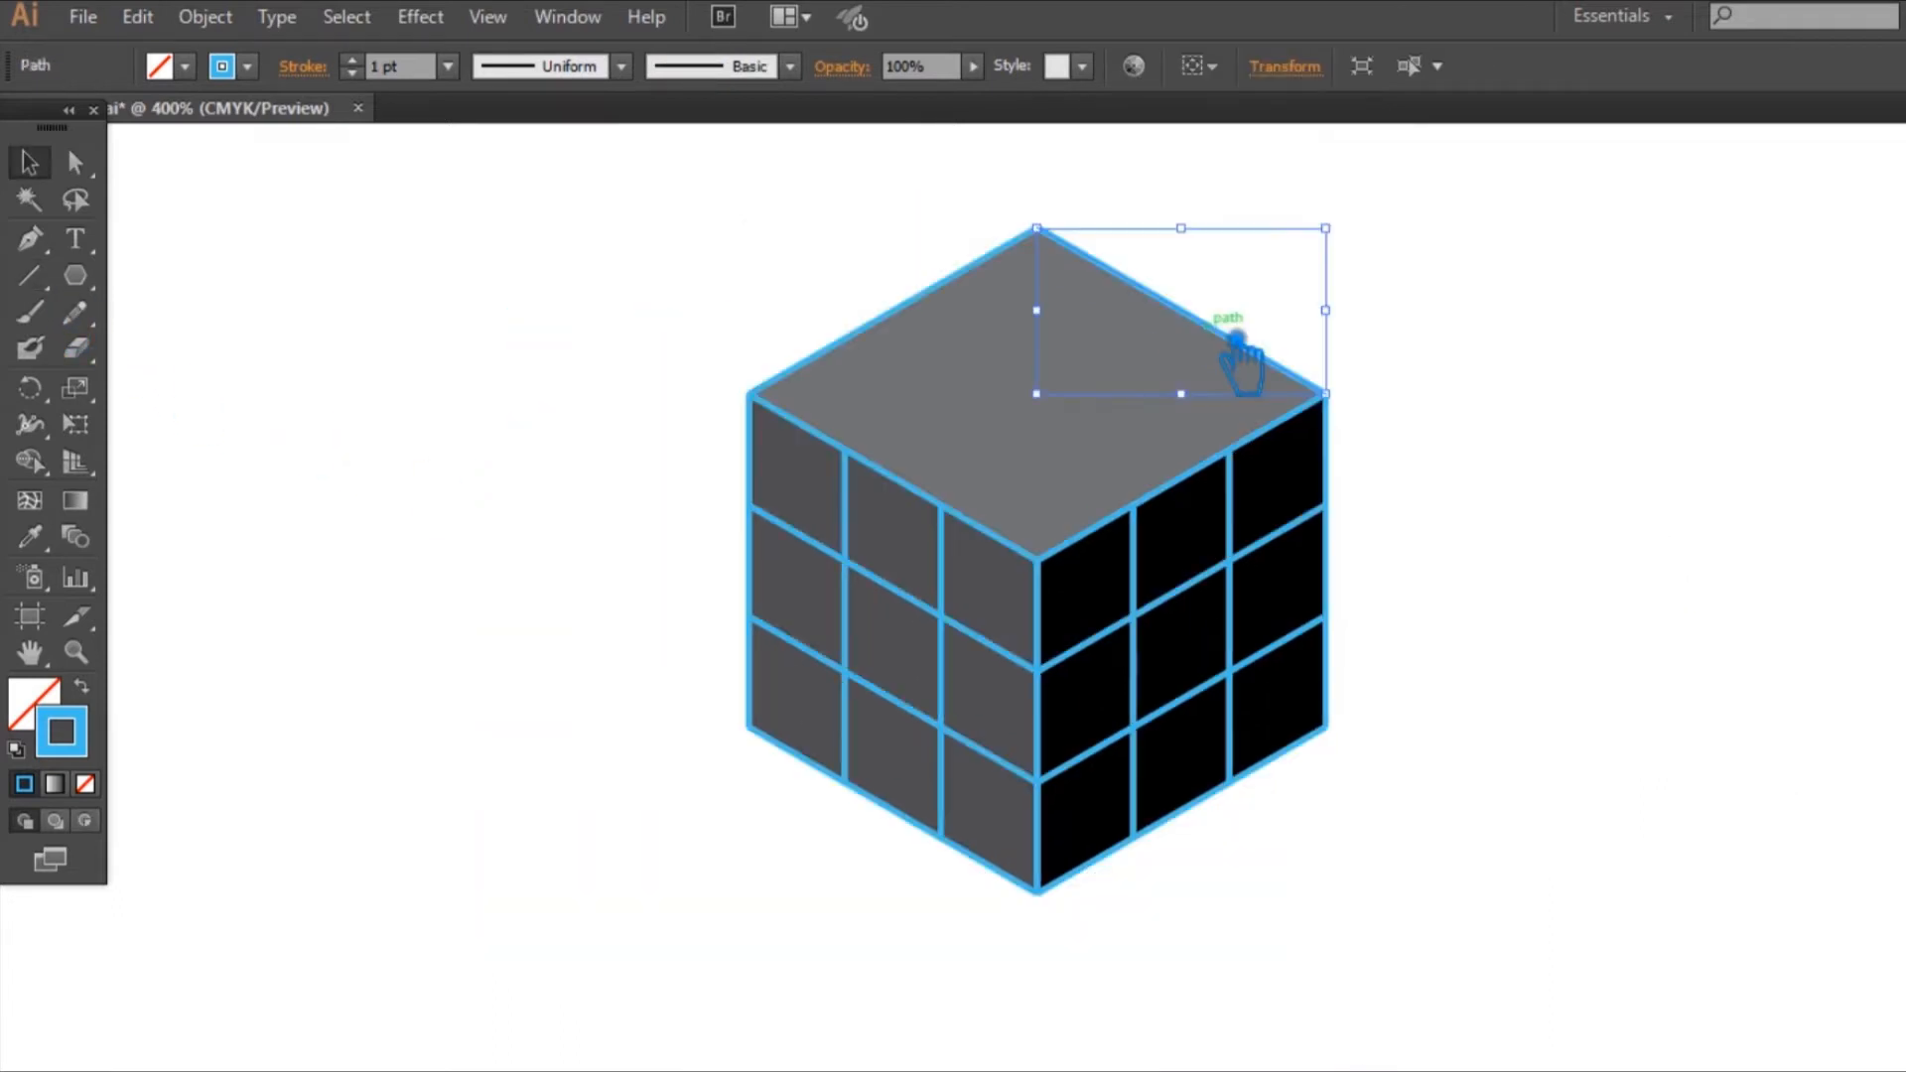
Step: Place two evenly spaced copies of the top face's rear-right edge line across that face, dividing it into thirds
{"action": "left_click_drag", "start_coordinate": [1229, 341], "coordinate": [1139, 401]}
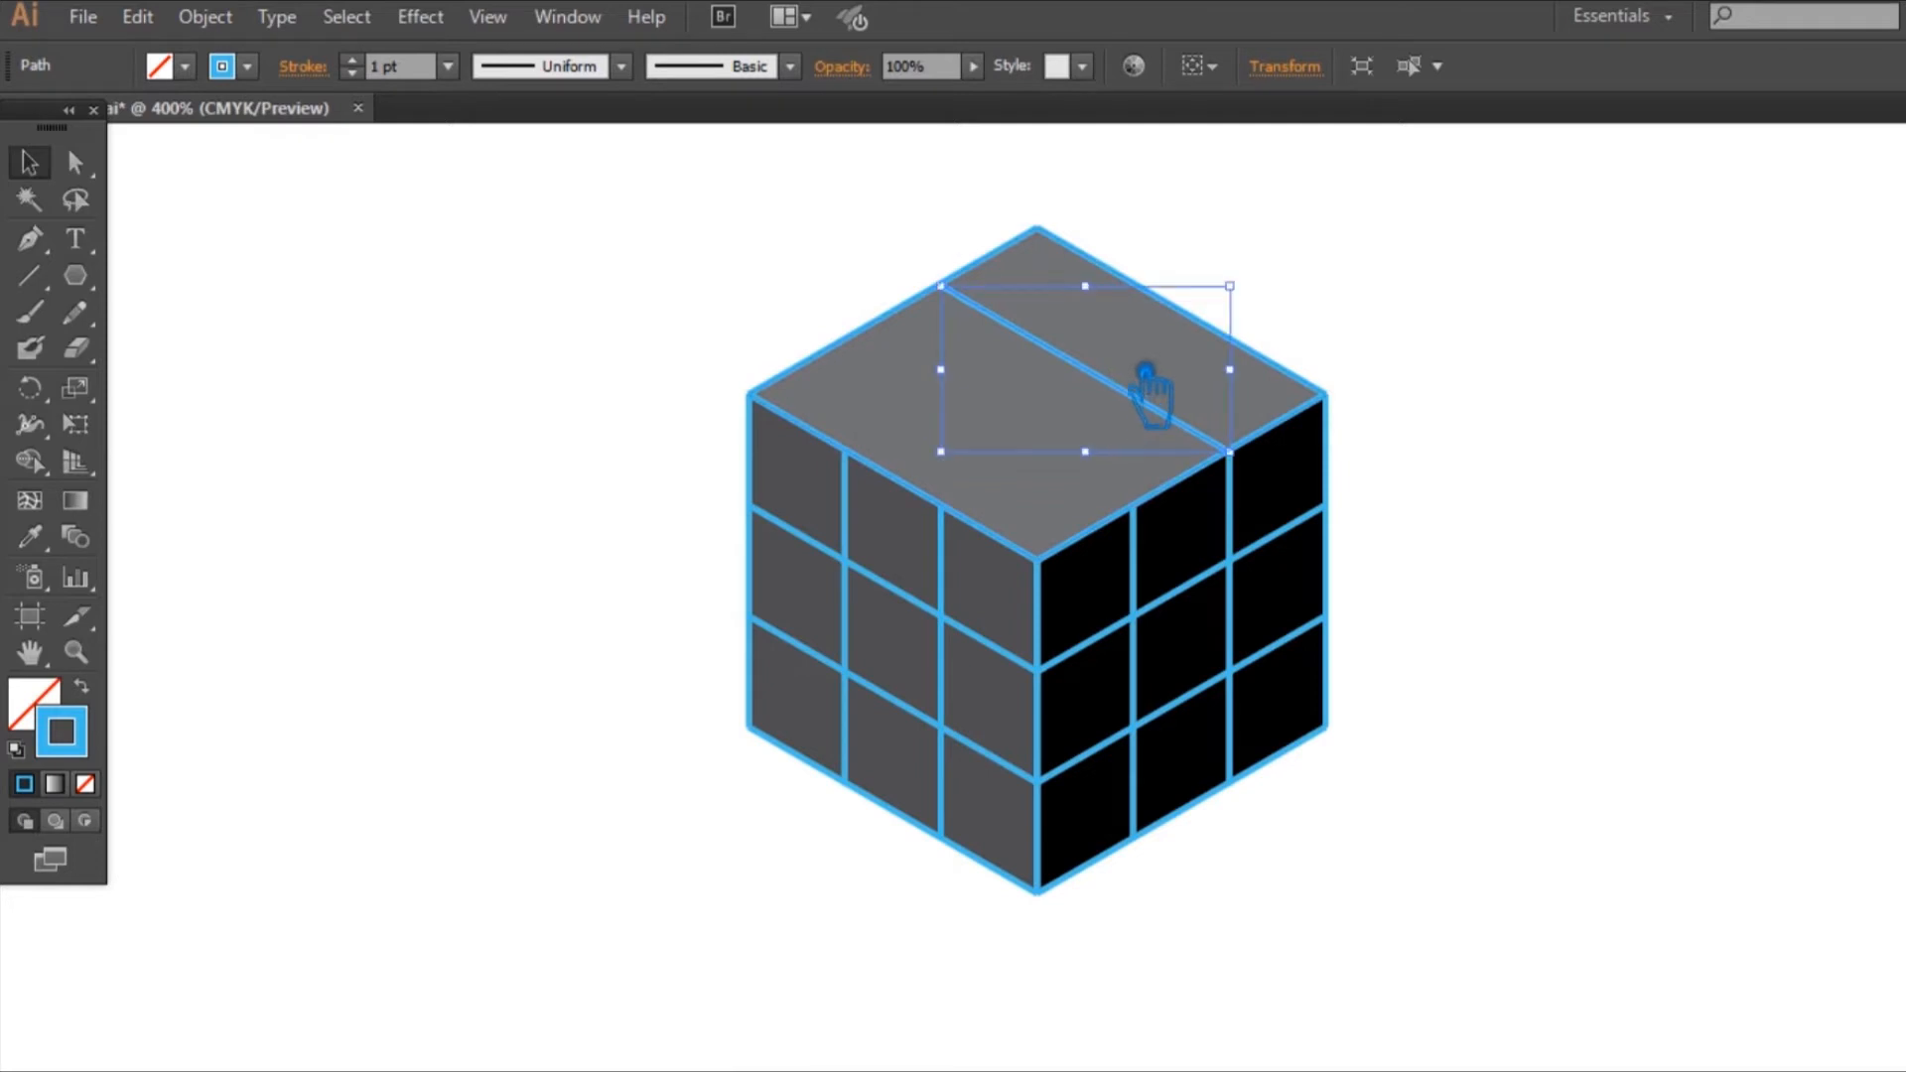
{"action": "left_click_drag", "start_coordinate": [1143, 379], "coordinate": [1038, 458]}
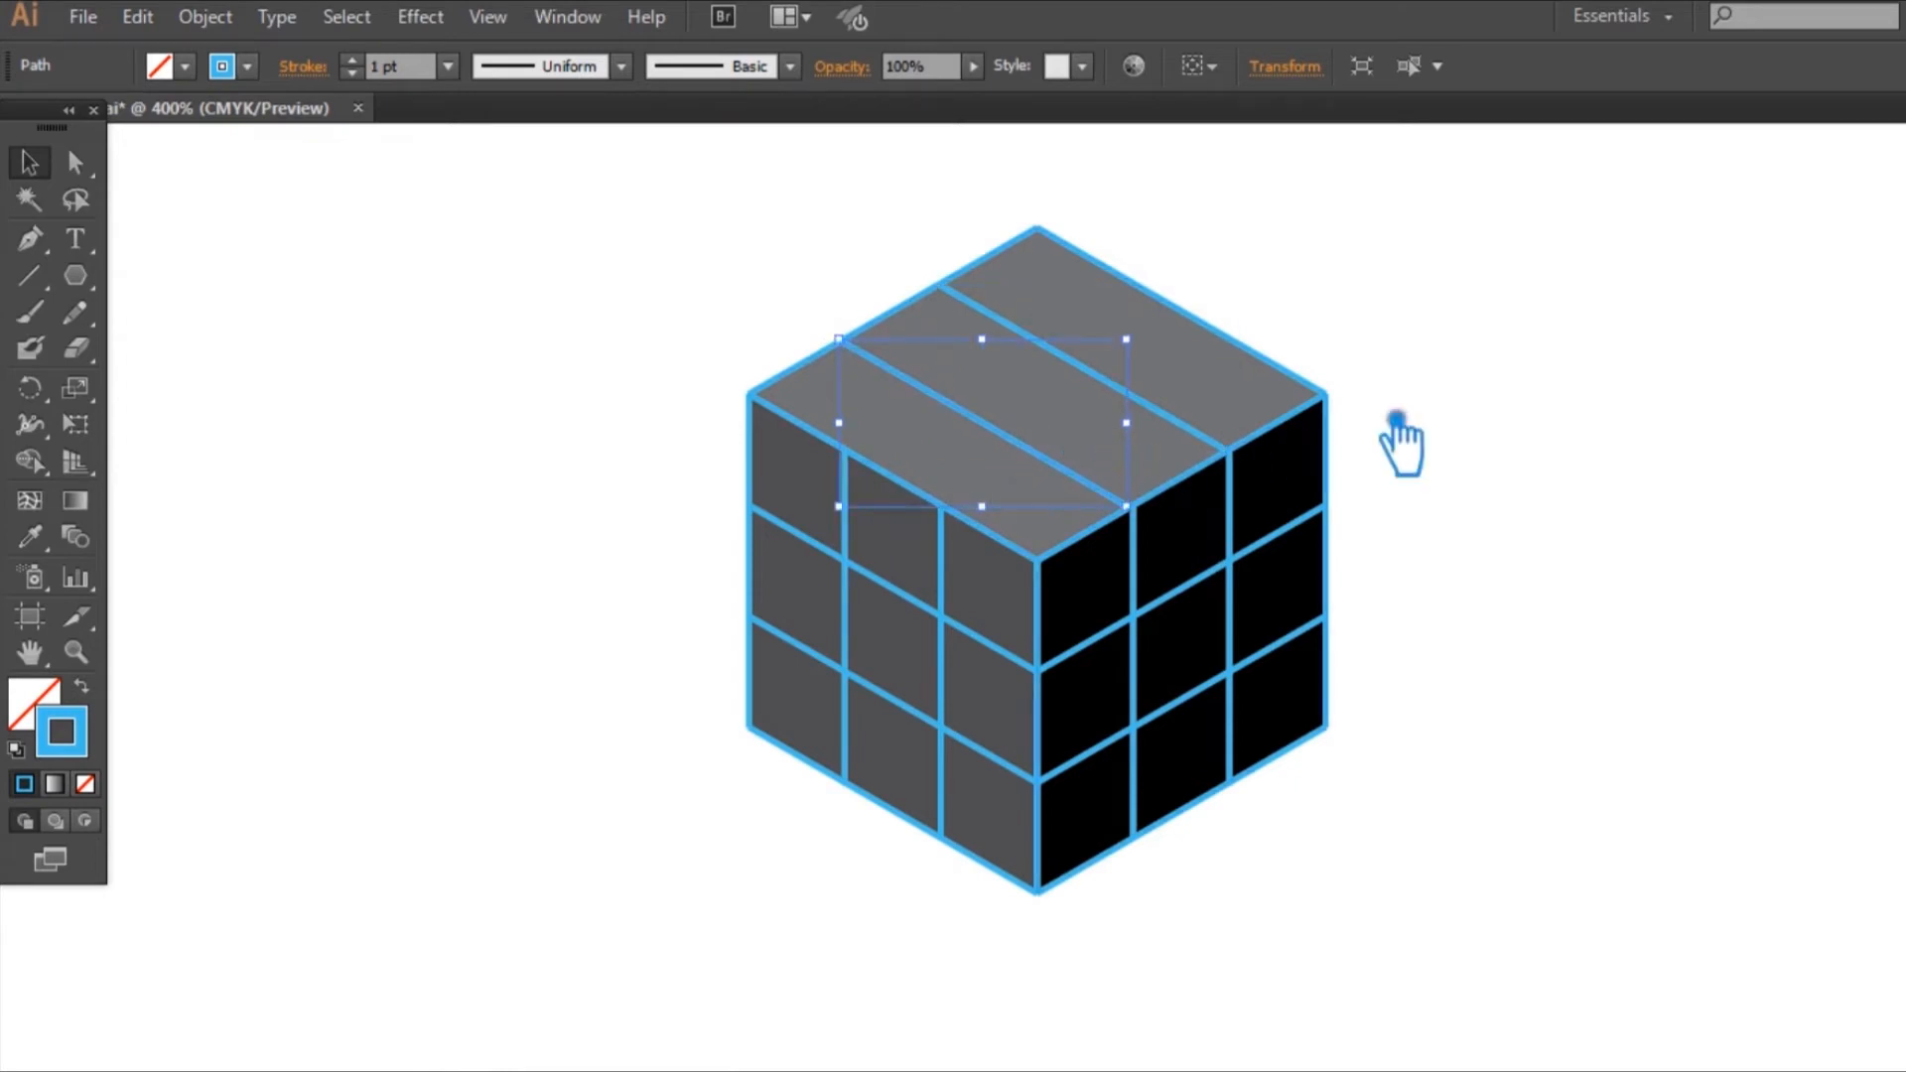
{"action": "left_click", "coordinate": [1455, 399]}
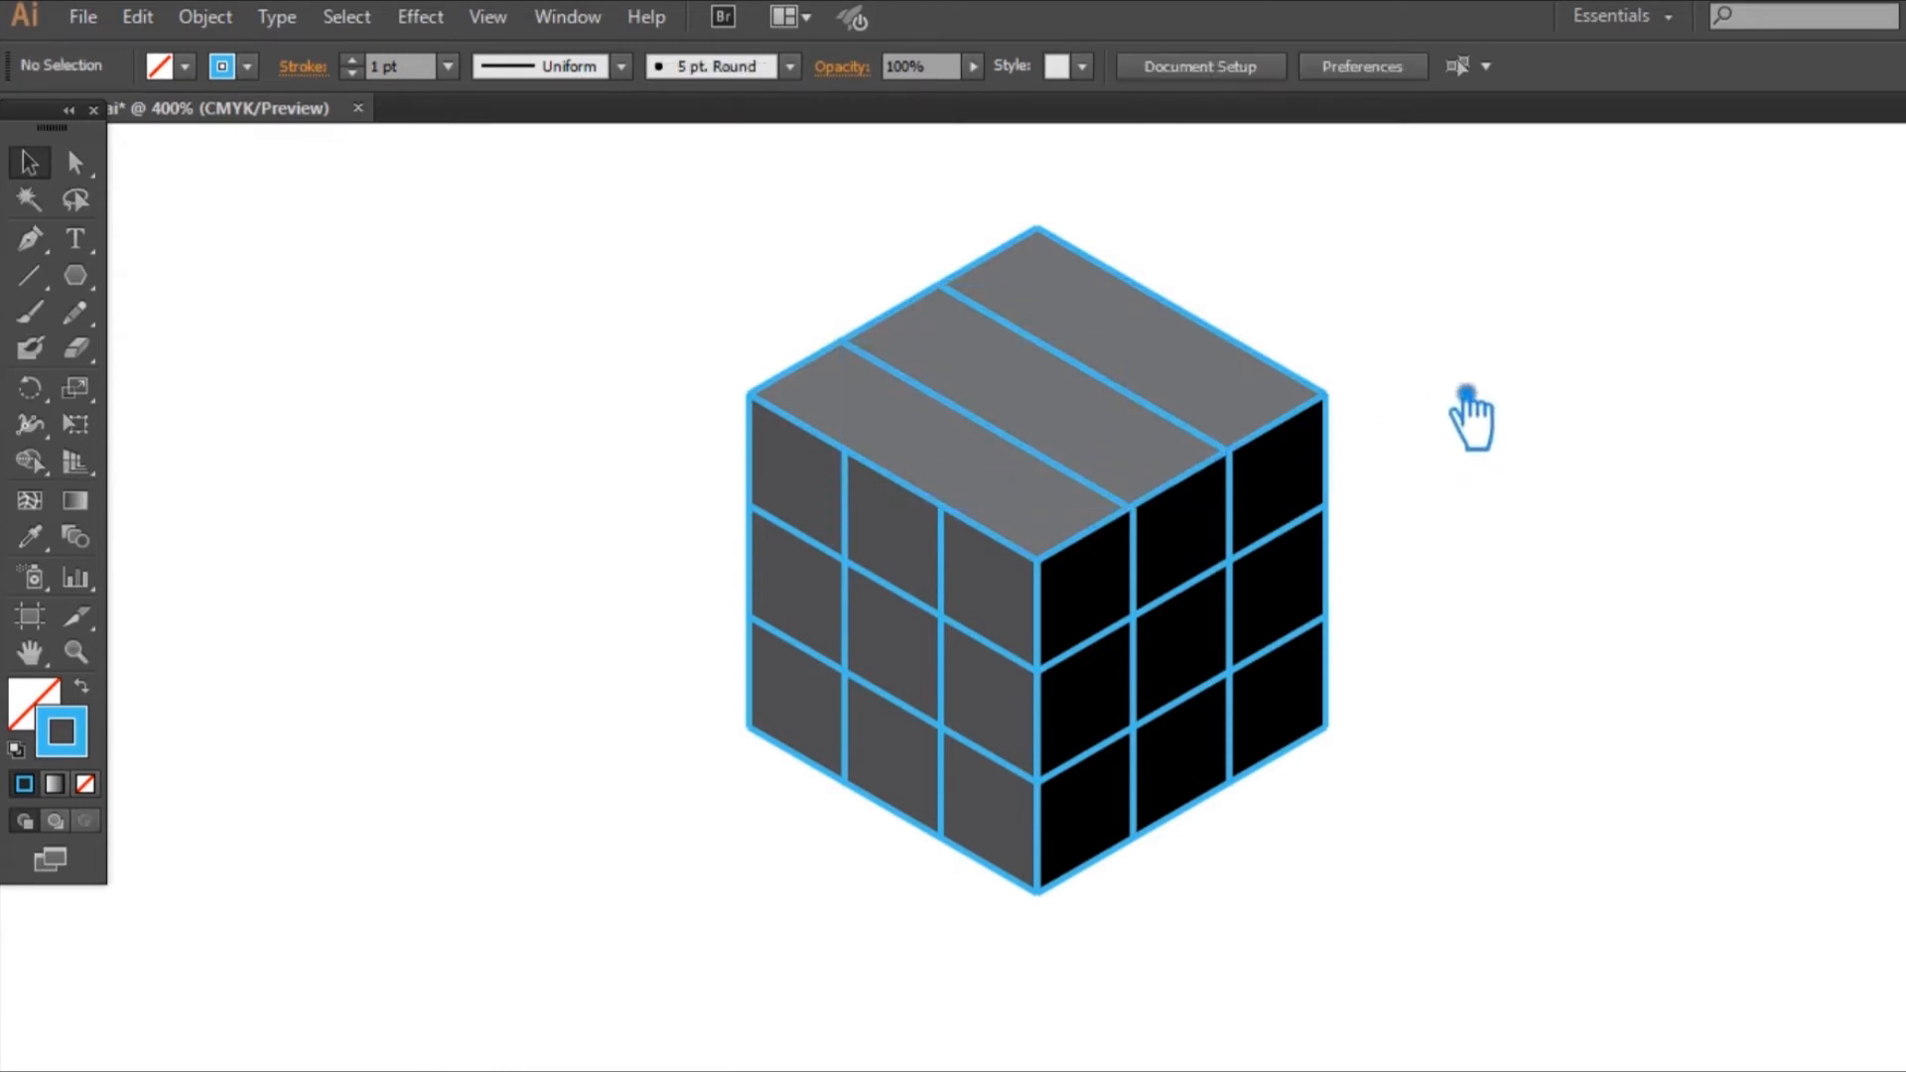
Step: Place two evenly spaced copies of the top face's rear-left edge line across that face to complete its three-by-three grid
{"action": "left_click", "coordinate": [838, 369]}
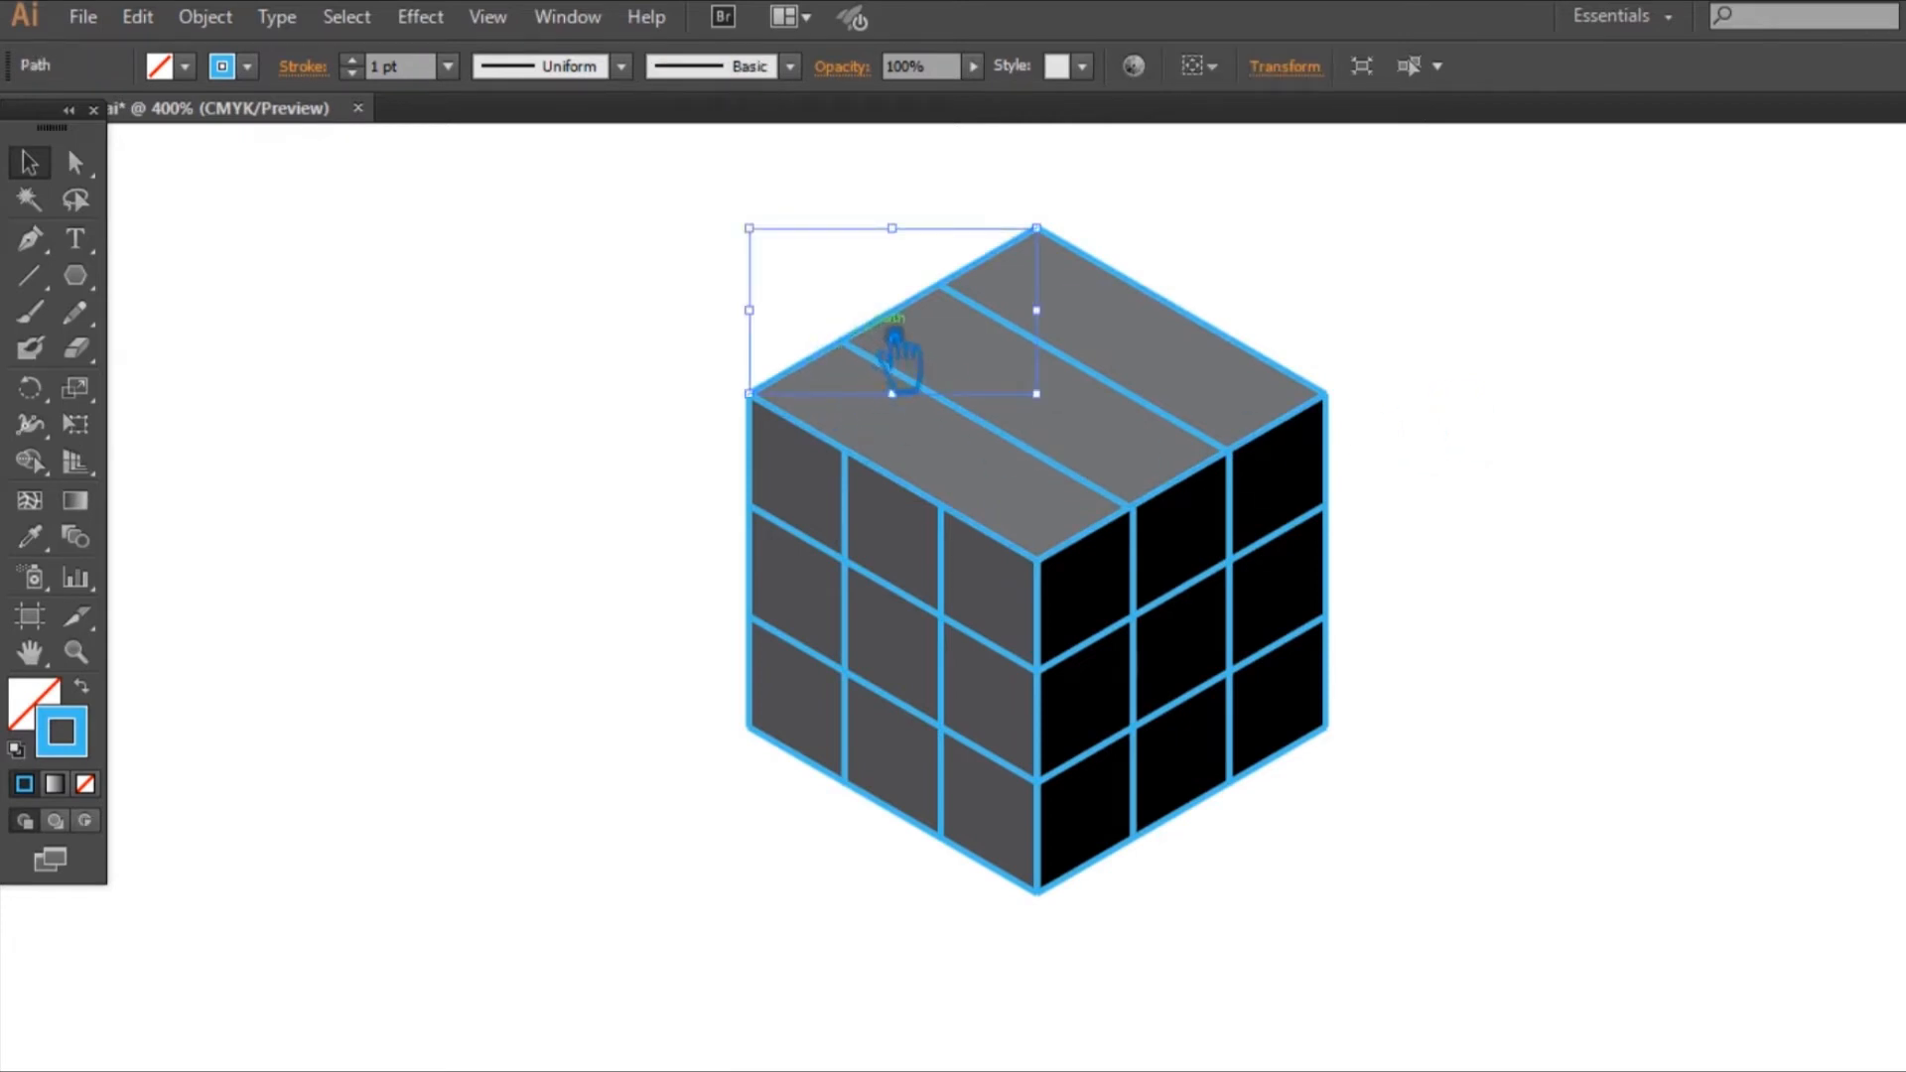
{"action": "left_click_drag", "start_coordinate": [894, 341], "coordinate": [998, 392]}
{"action": "left_click", "coordinate": [1342, 260]}
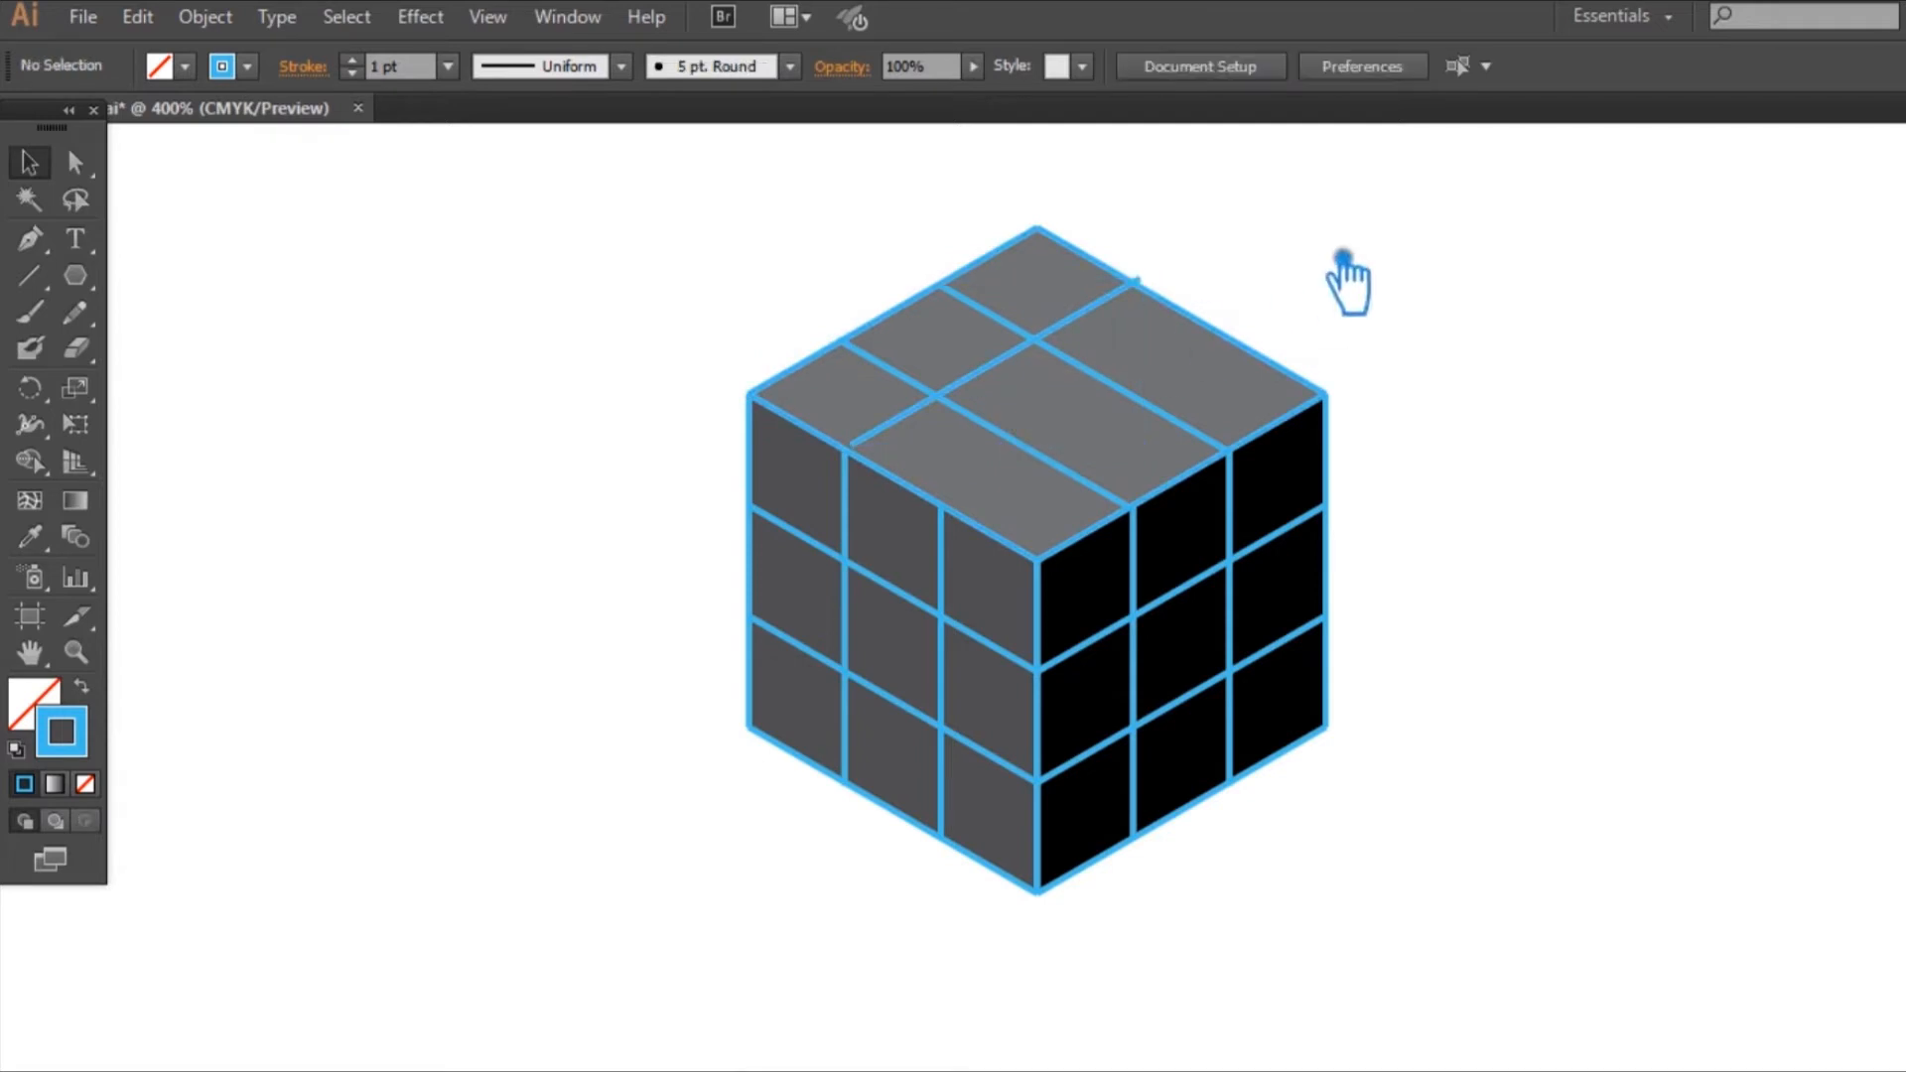
{"action": "left_click_drag", "start_coordinate": [977, 415], "coordinate": [977, 414]}
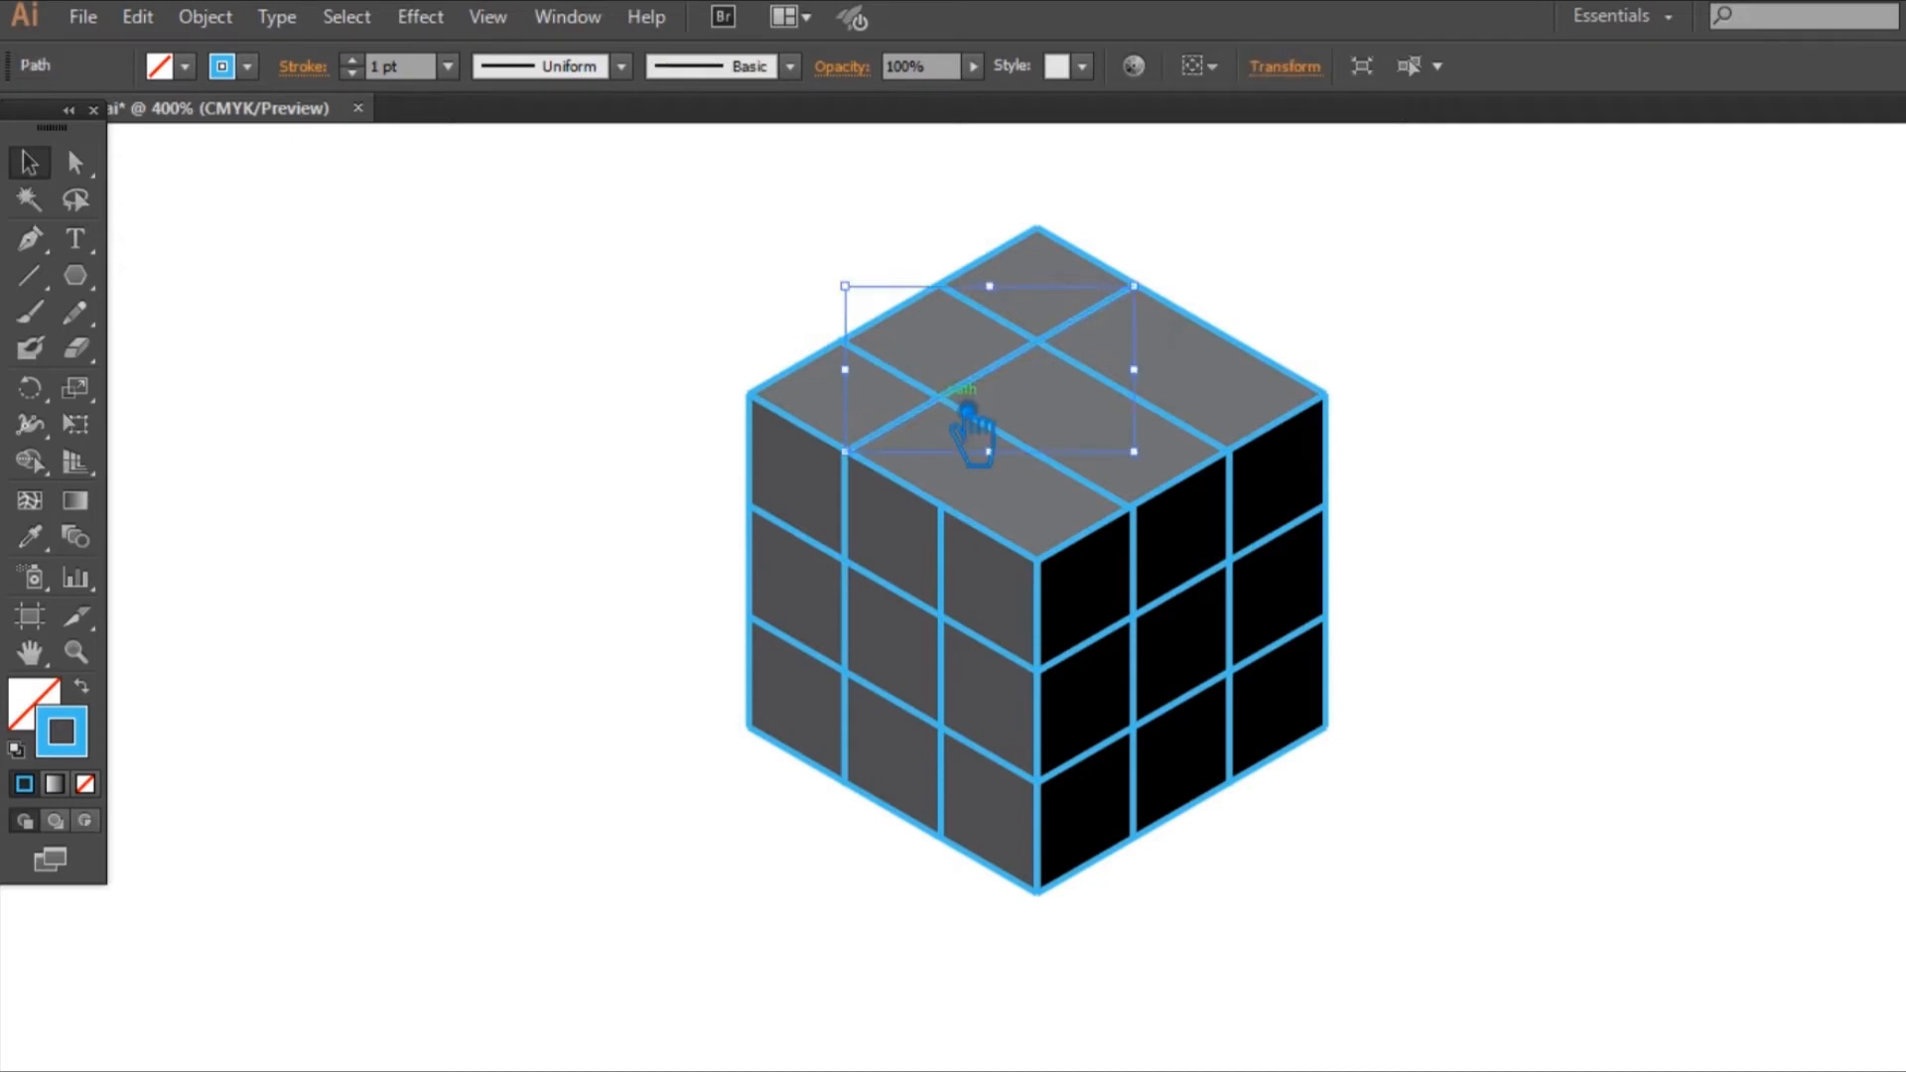
{"action": "left_click", "coordinate": [1366, 335]}
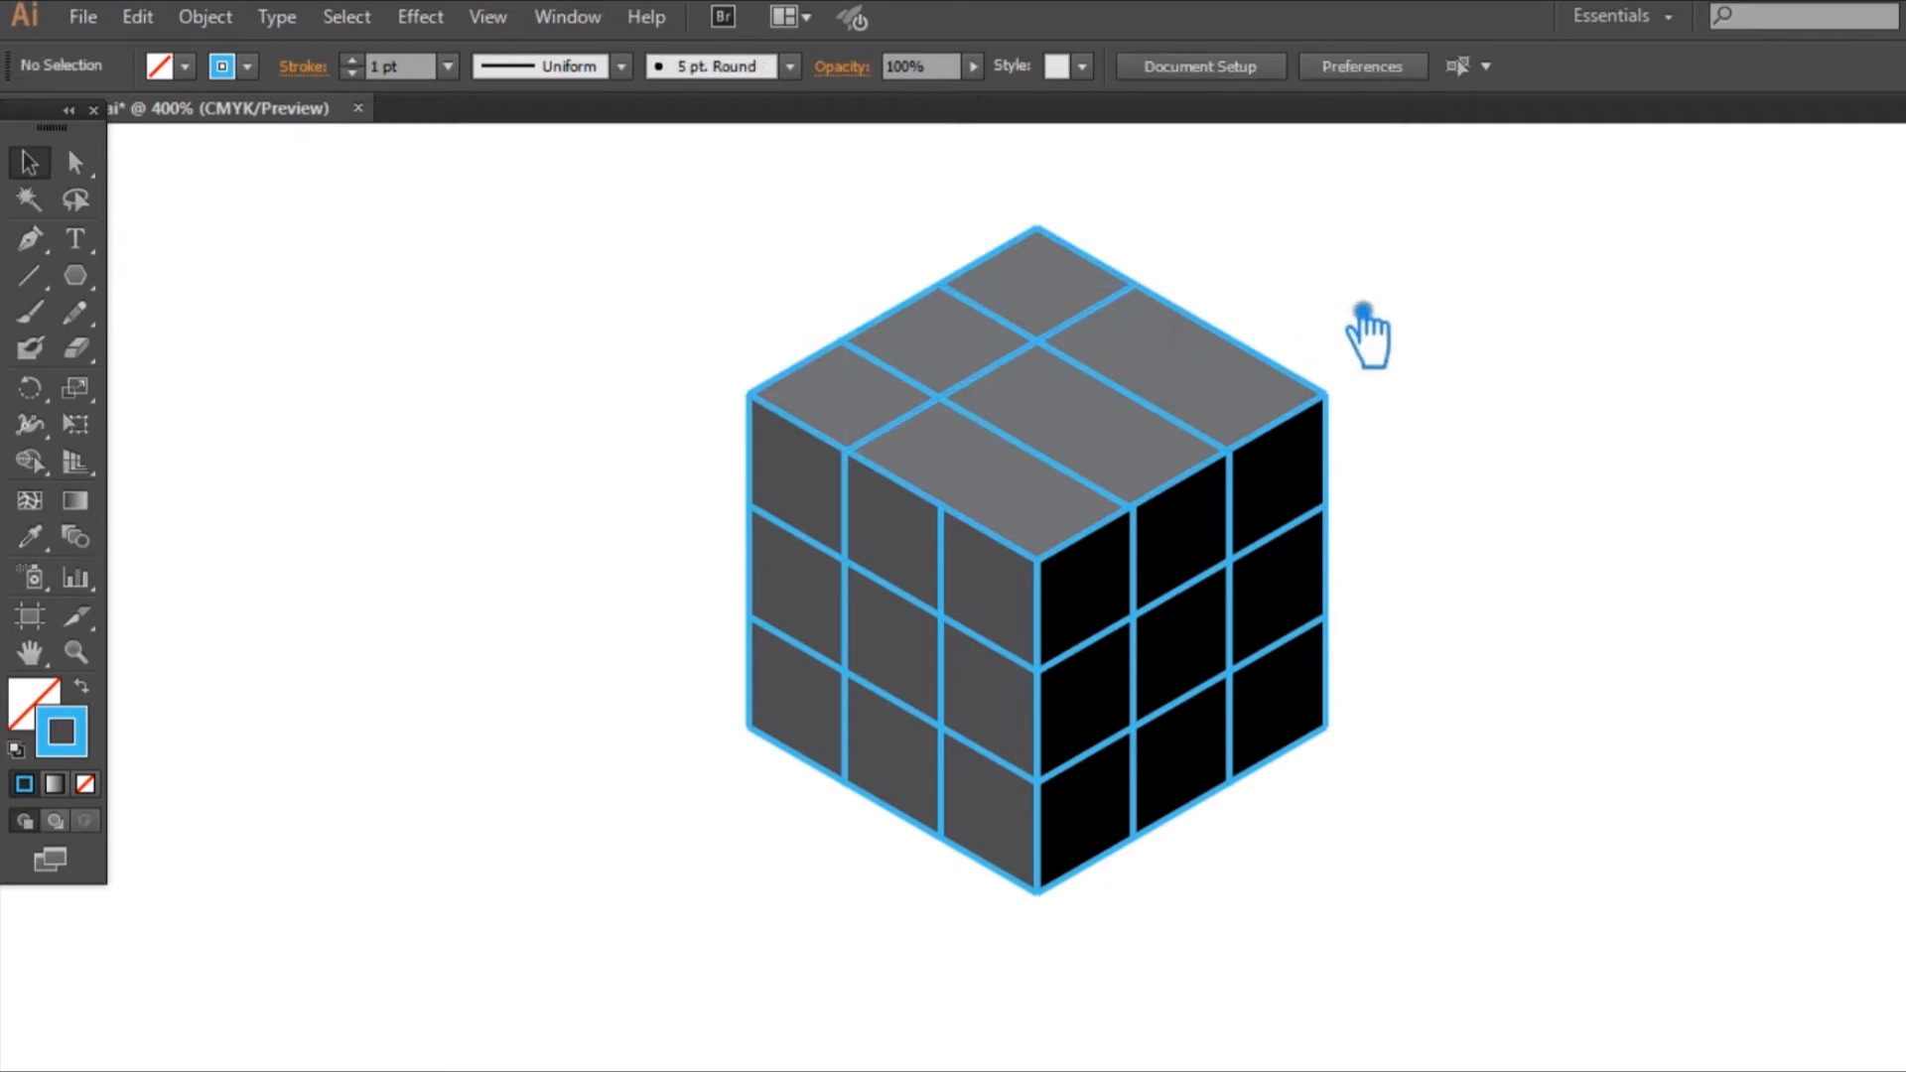
{"action": "left_click", "coordinate": [1028, 380]}
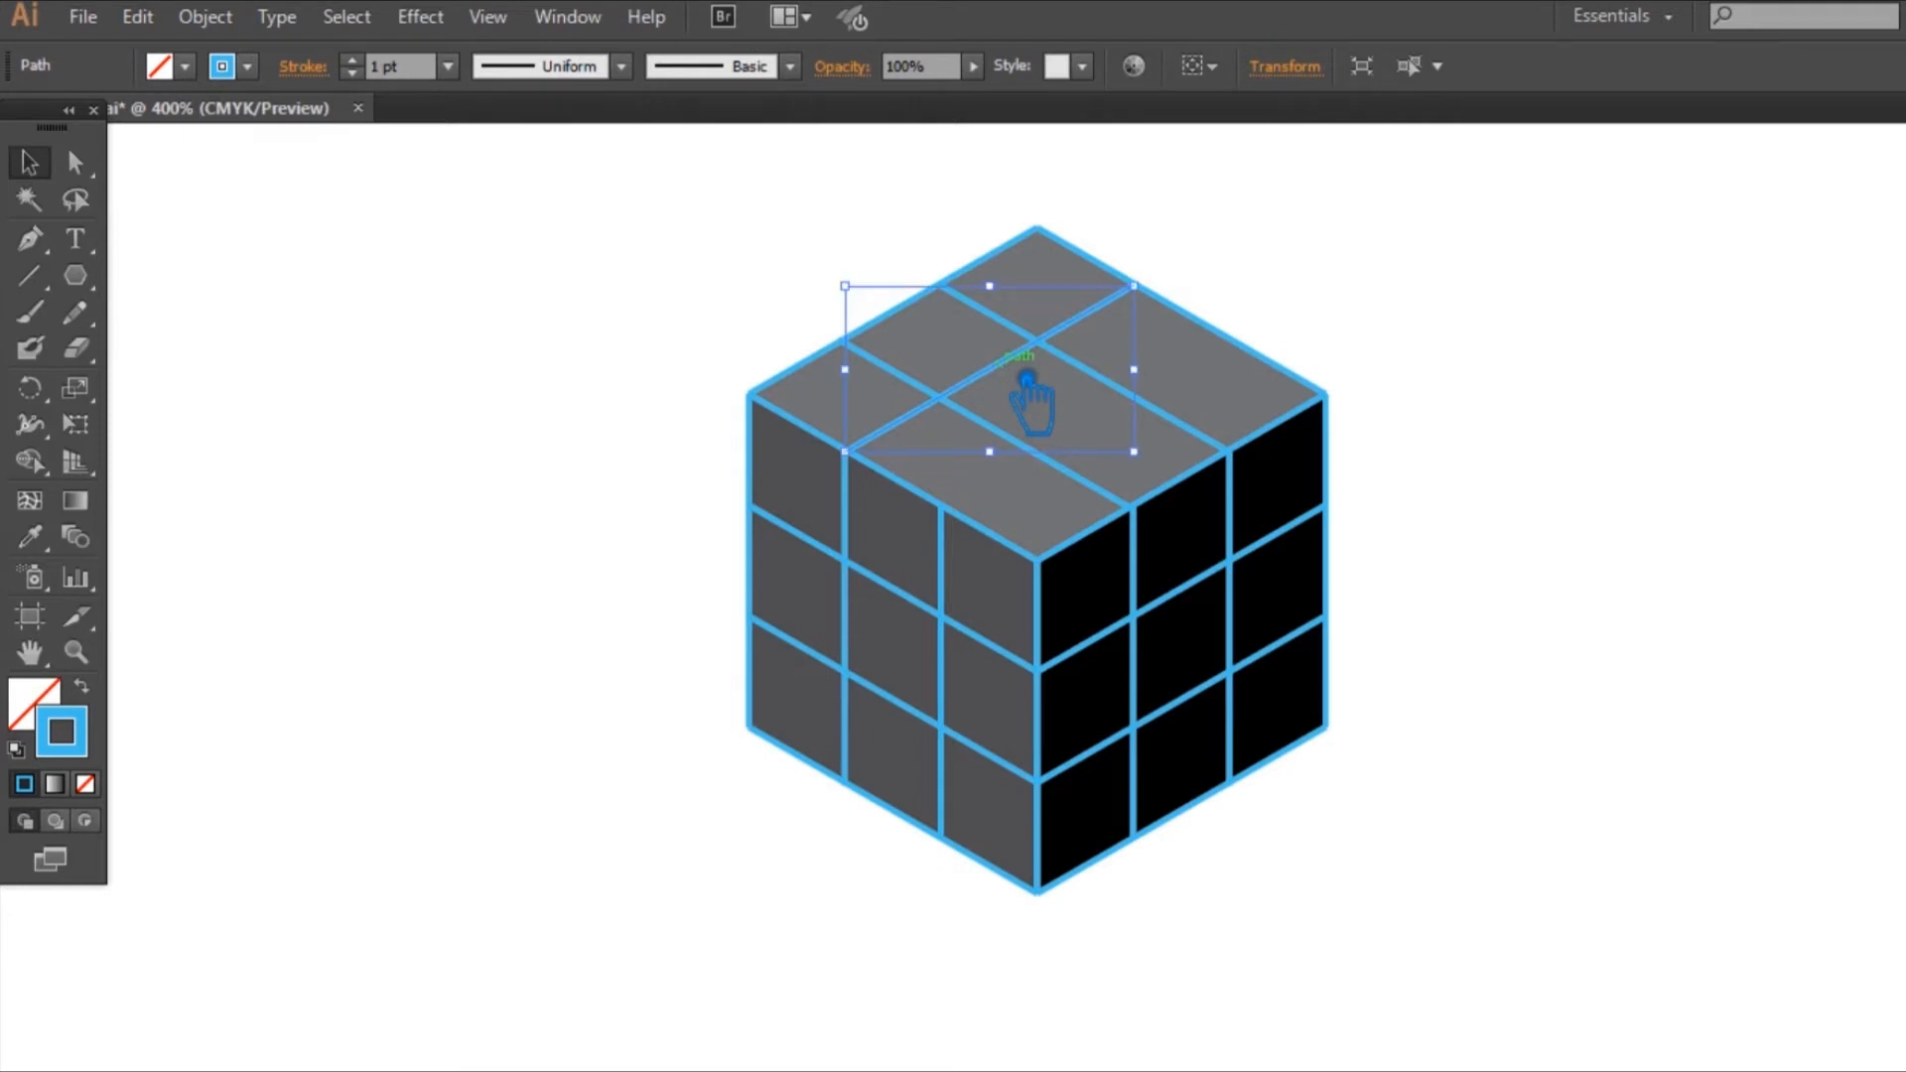
{"action": "left_click_drag", "start_coordinate": [1028, 380], "coordinate": [1124, 435]}
{"action": "left_click", "coordinate": [1574, 377]}
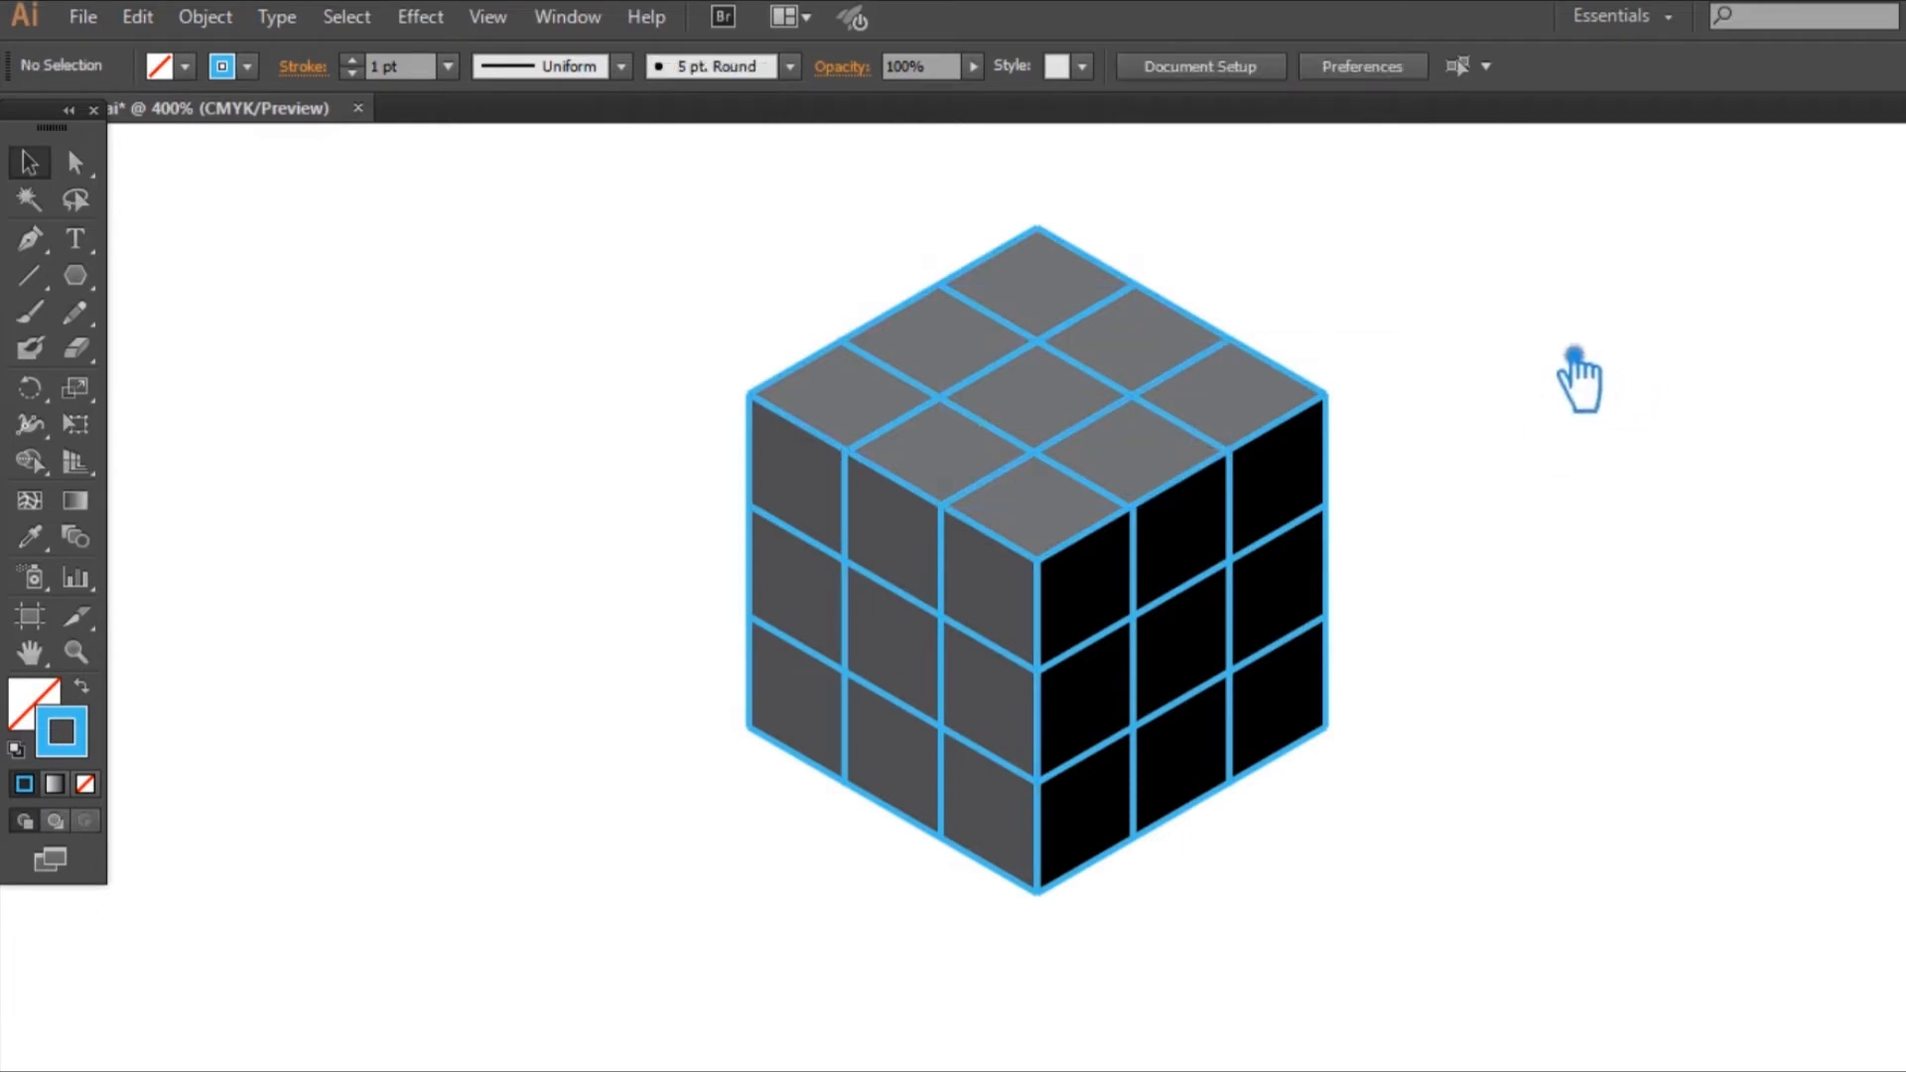
Step: Set the stroke weight of the right-face and left-face grids to 2 pt
{"action": "scroll", "coordinate": [1236, 412], "scroll_direction": "up", "scroll_amount": 2}
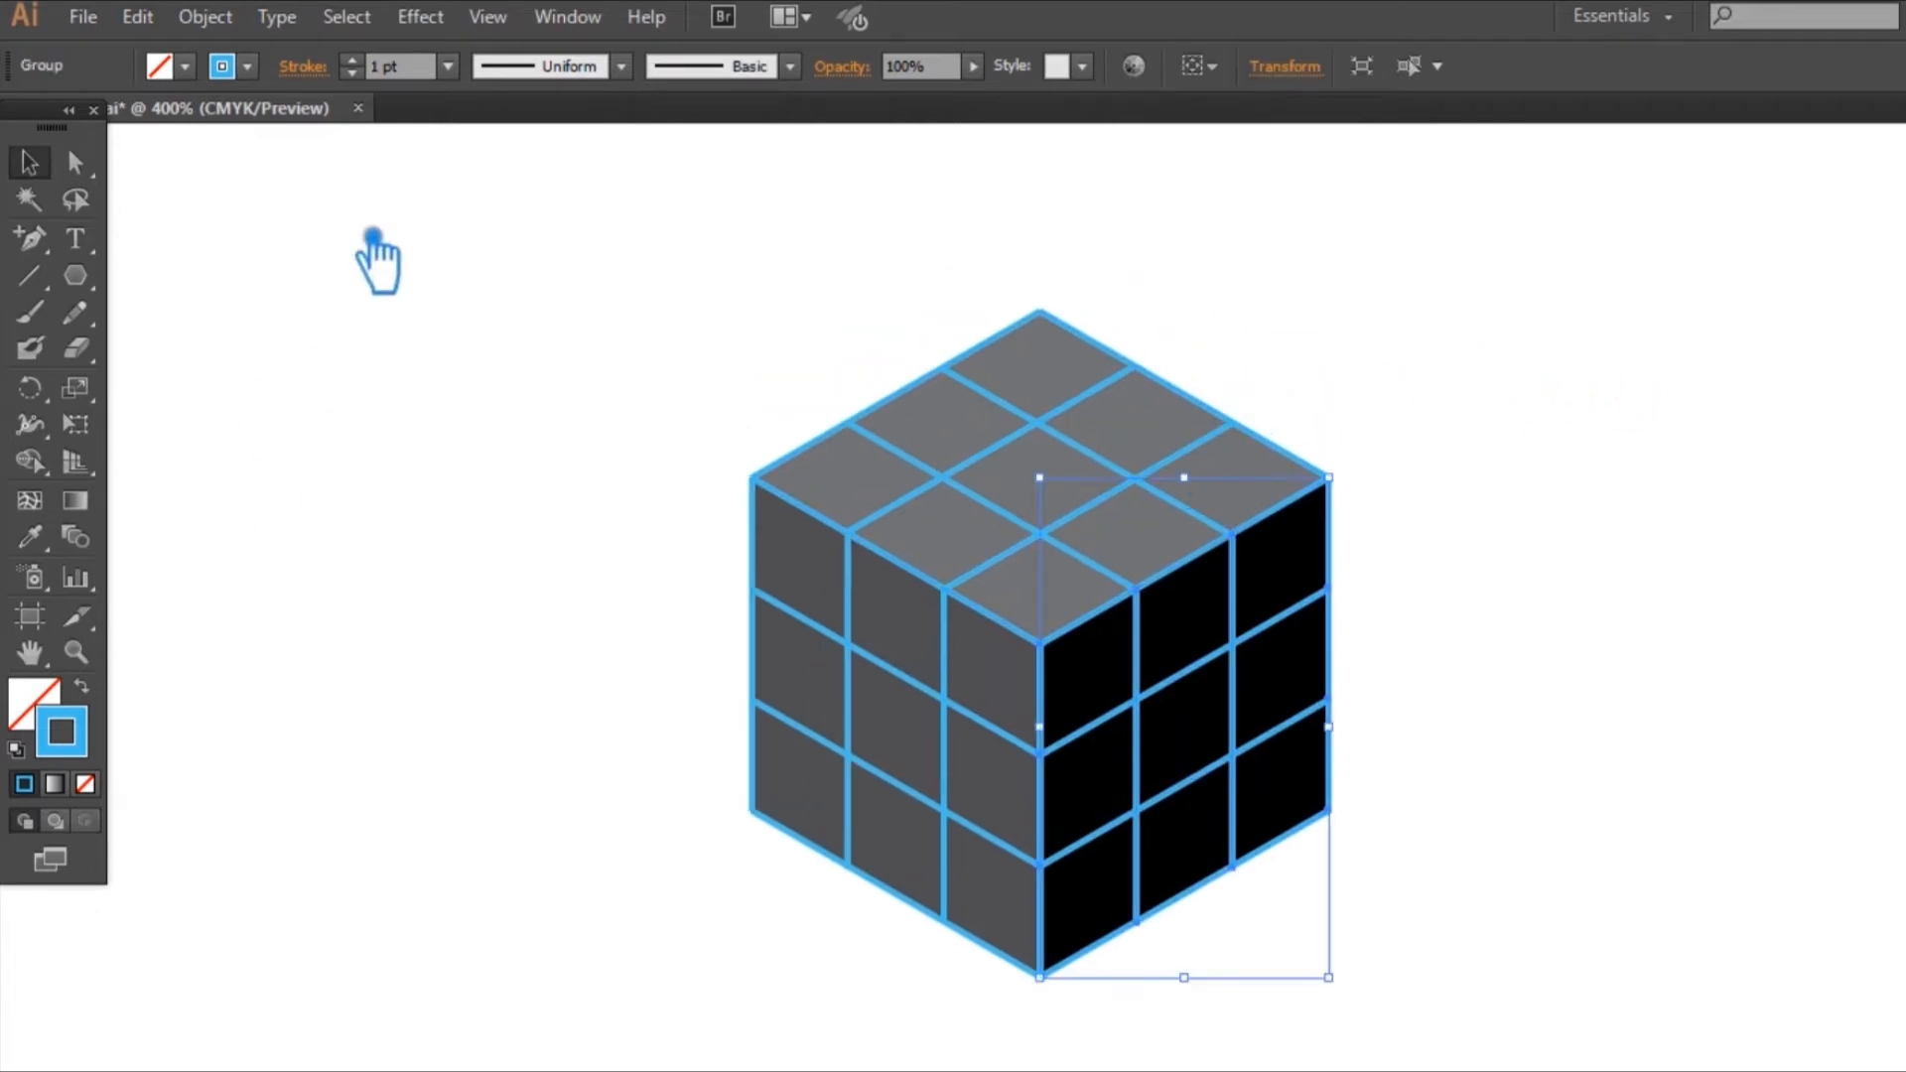
{"action": "double_click", "coordinate": [380, 69]}
{"action": "type", "text": "2"}
{"action": "key", "text": "Return"}
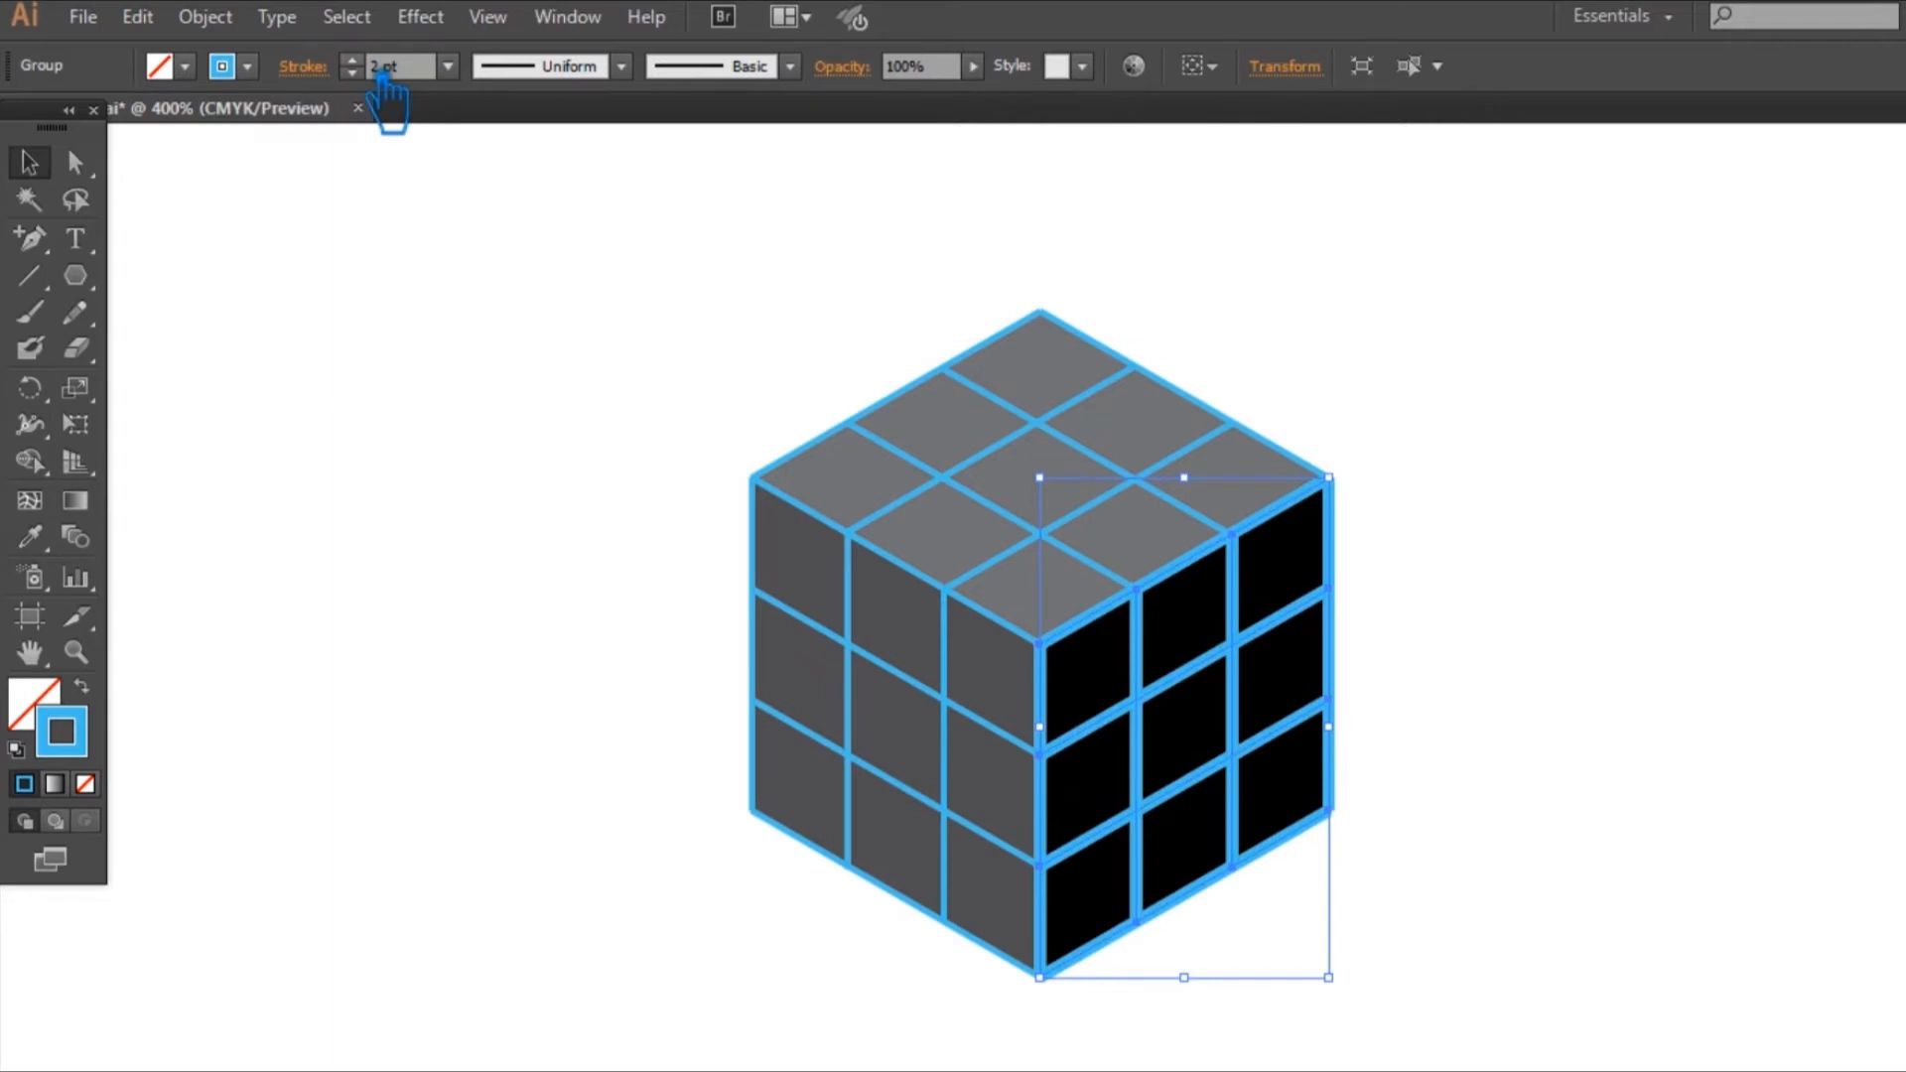
{"action": "left_click", "coordinate": [874, 650]}
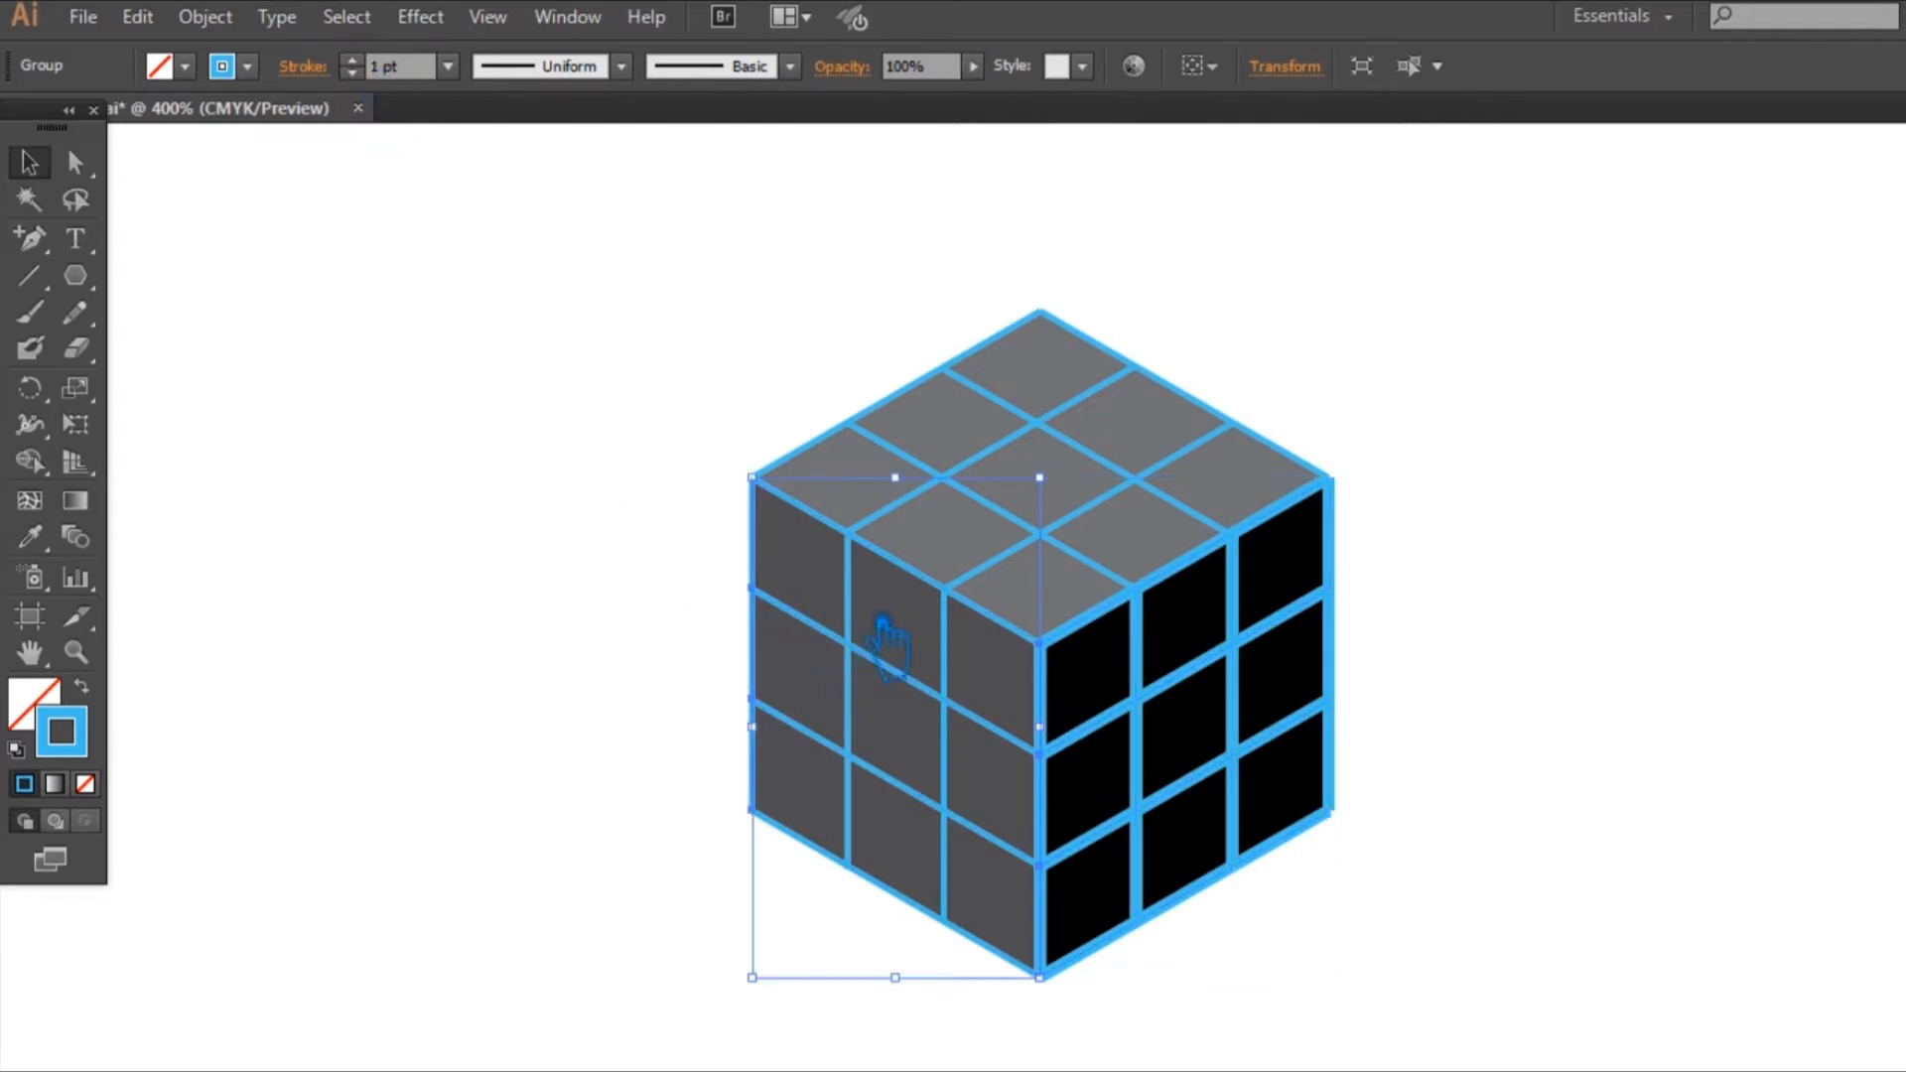
{"action": "left_click", "coordinate": [873, 596], "text": "shift"}
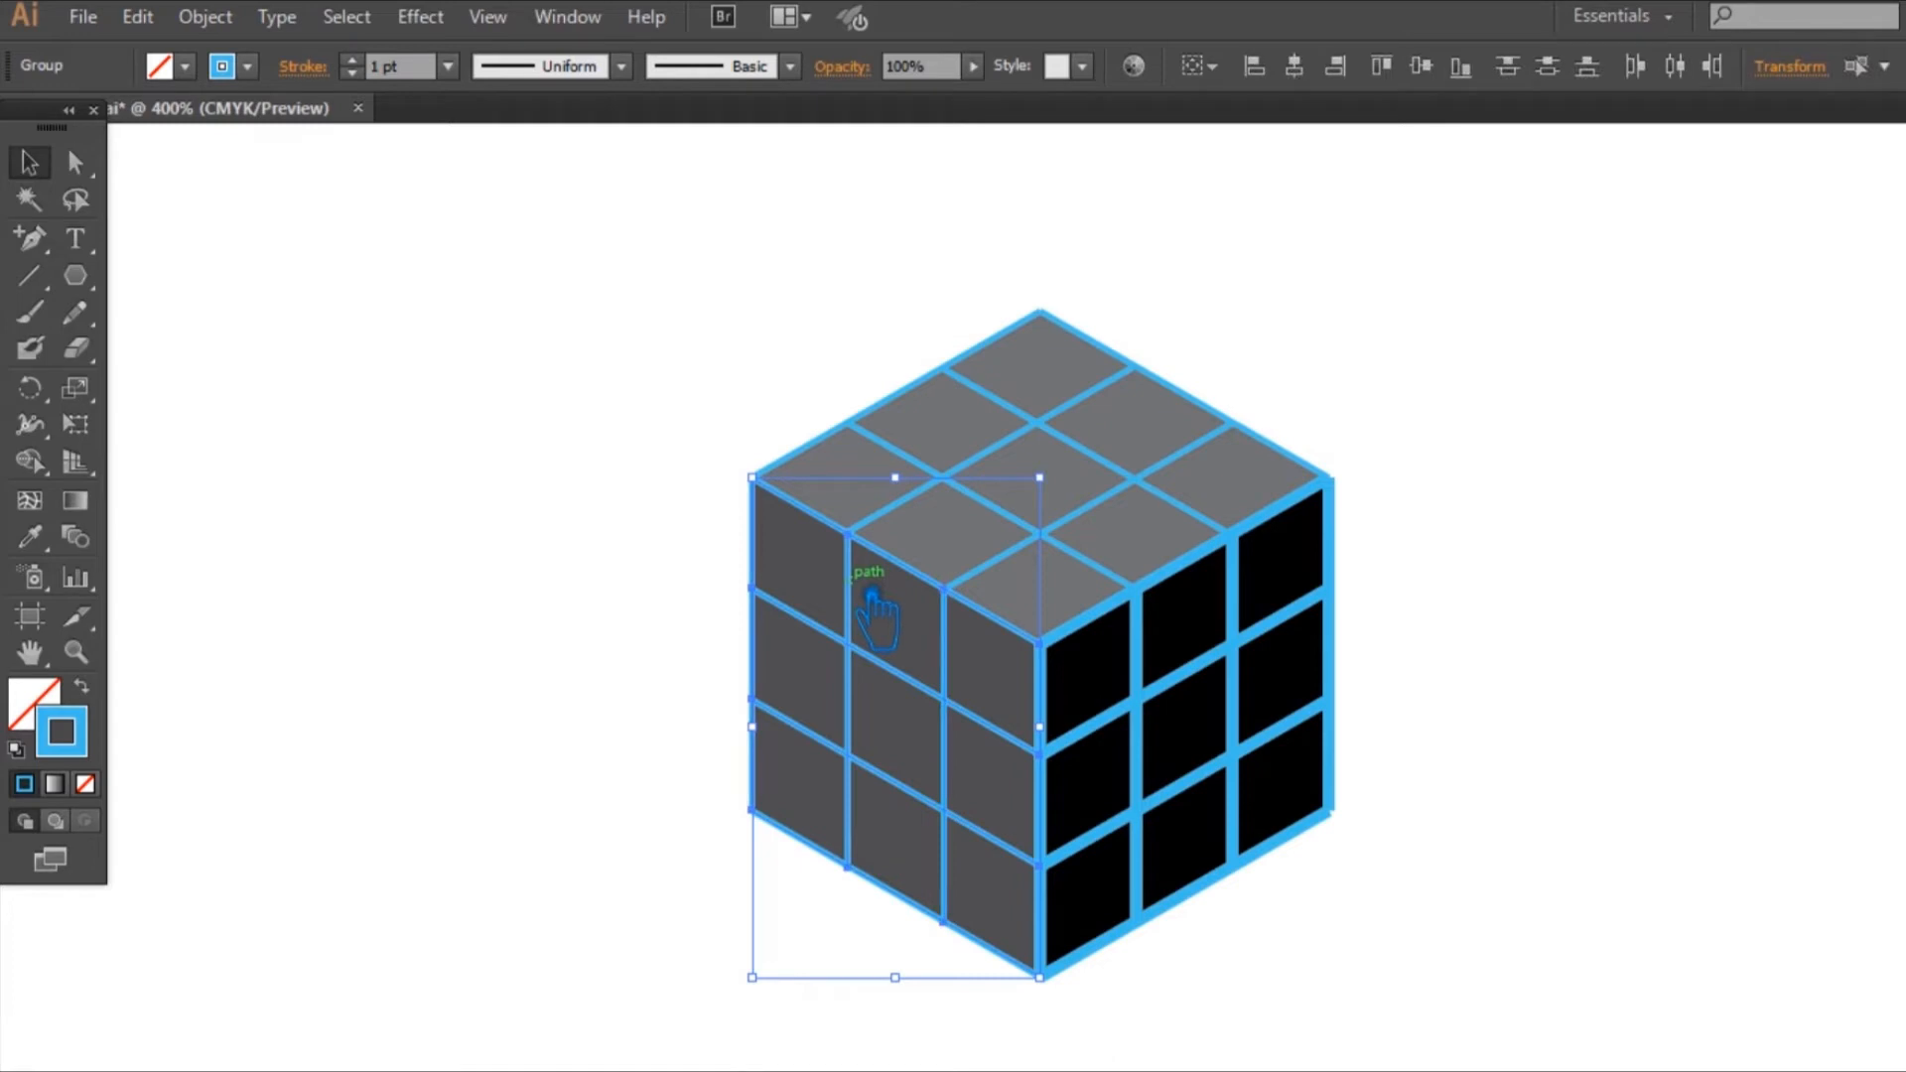
{"action": "left_click", "coordinate": [352, 59]}
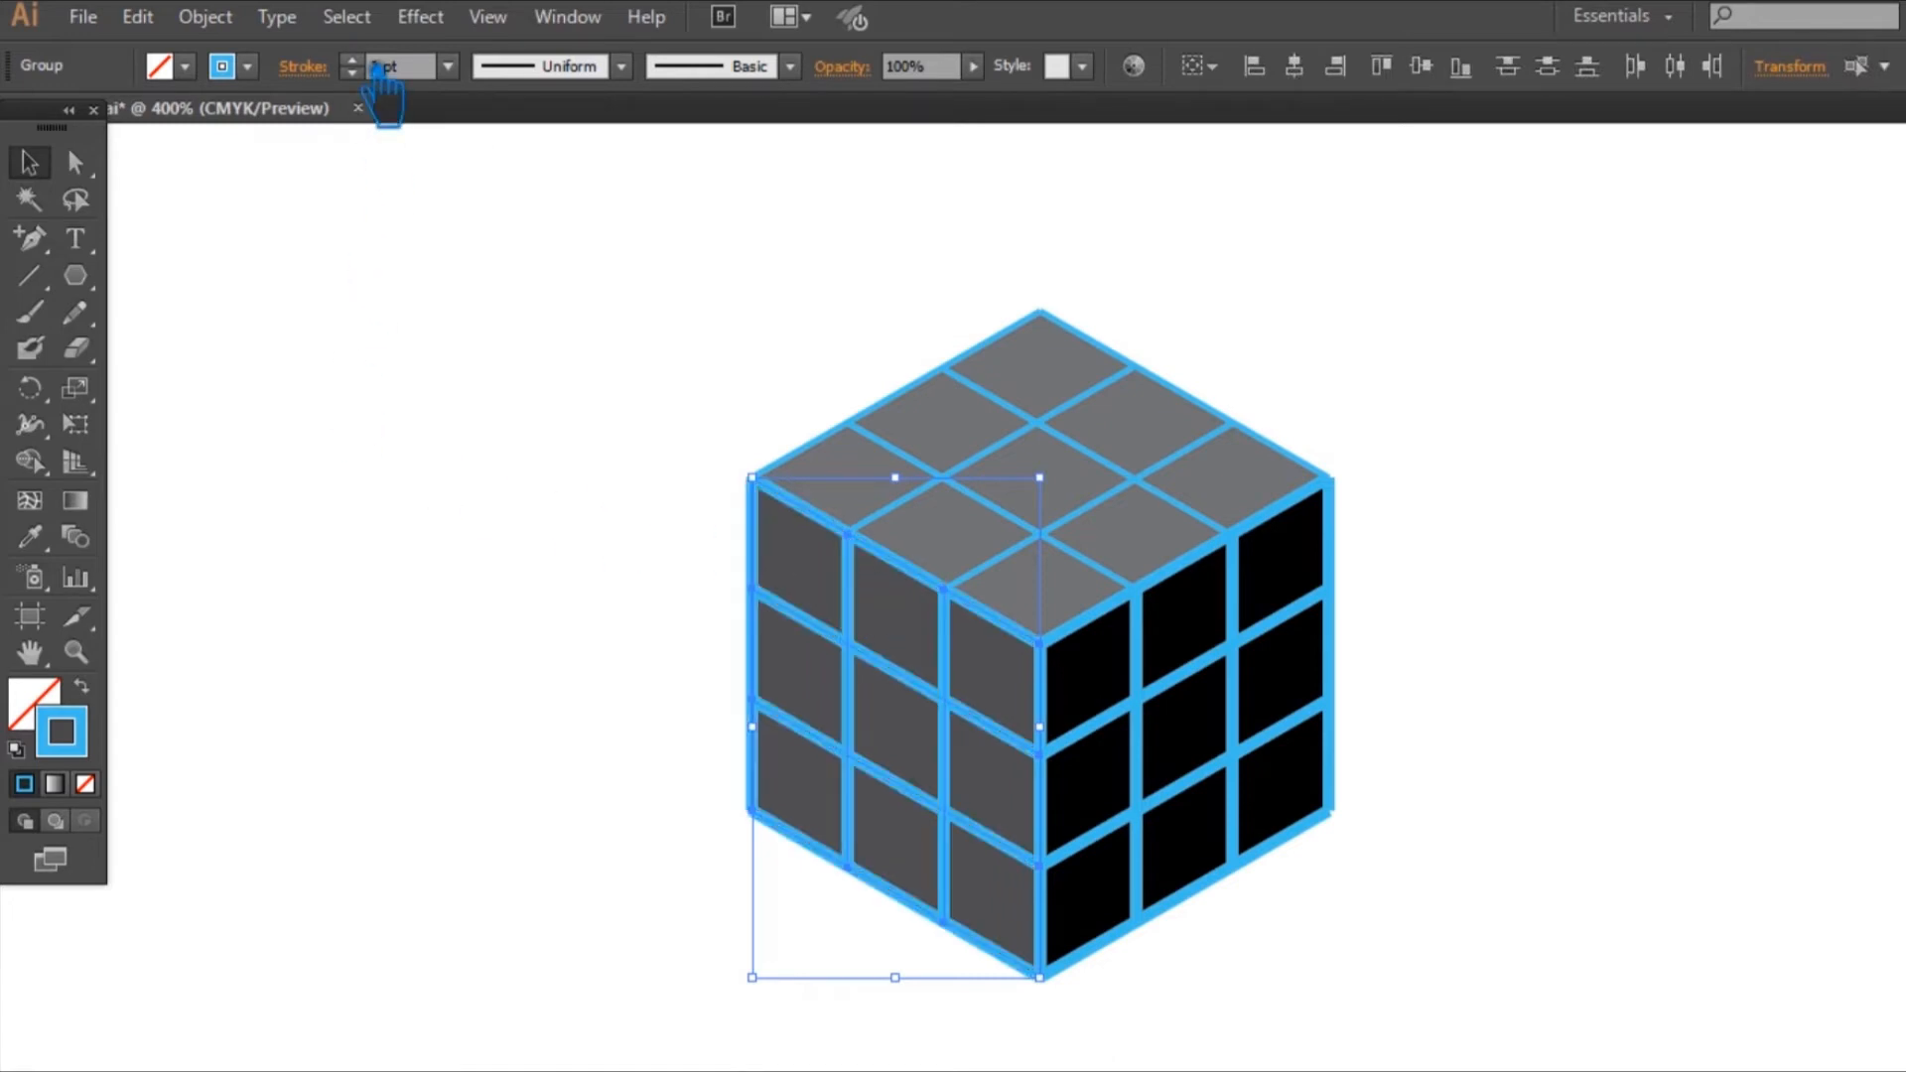
Step: Set the stroke weight of all the blue lines on the top face, including its two rear edges, to 2 pt
{"action": "left_click", "coordinate": [1032, 423]}
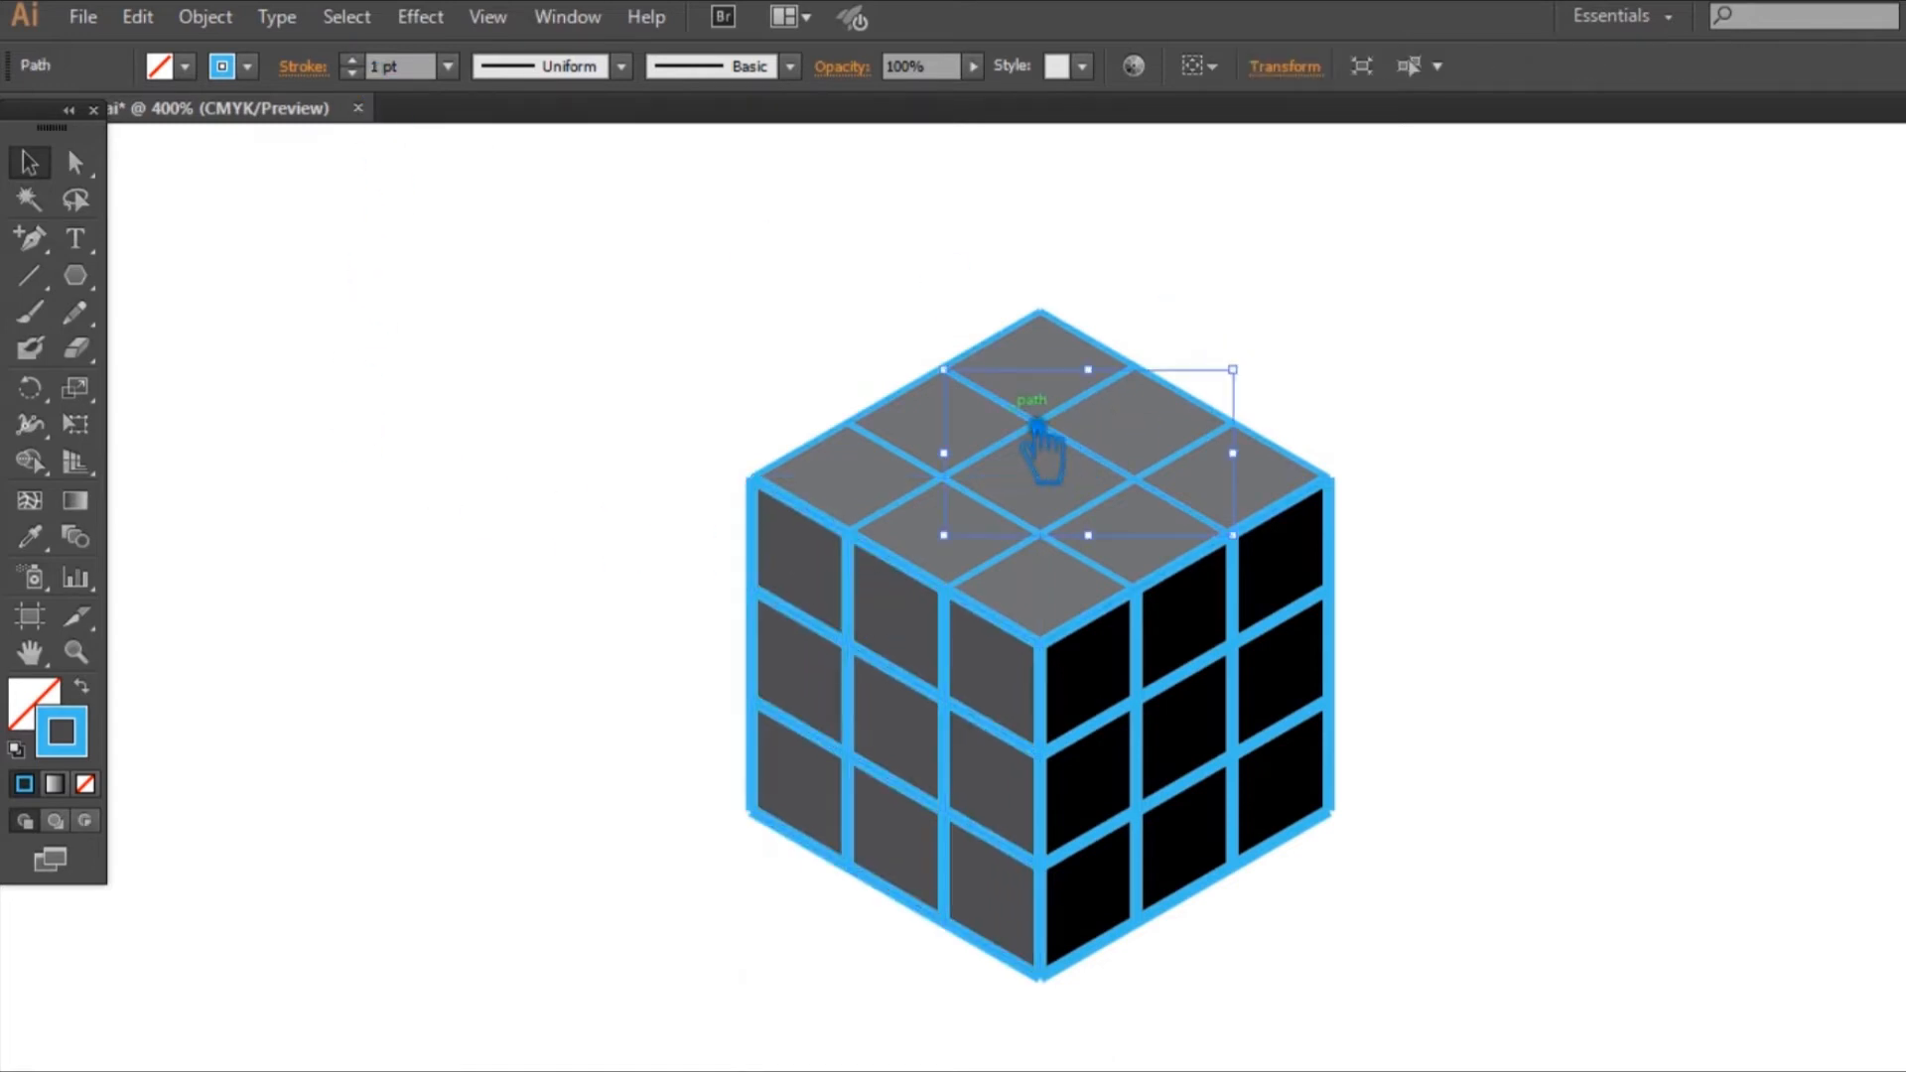
{"action": "left_click", "coordinate": [1107, 409], "text": "shift"}
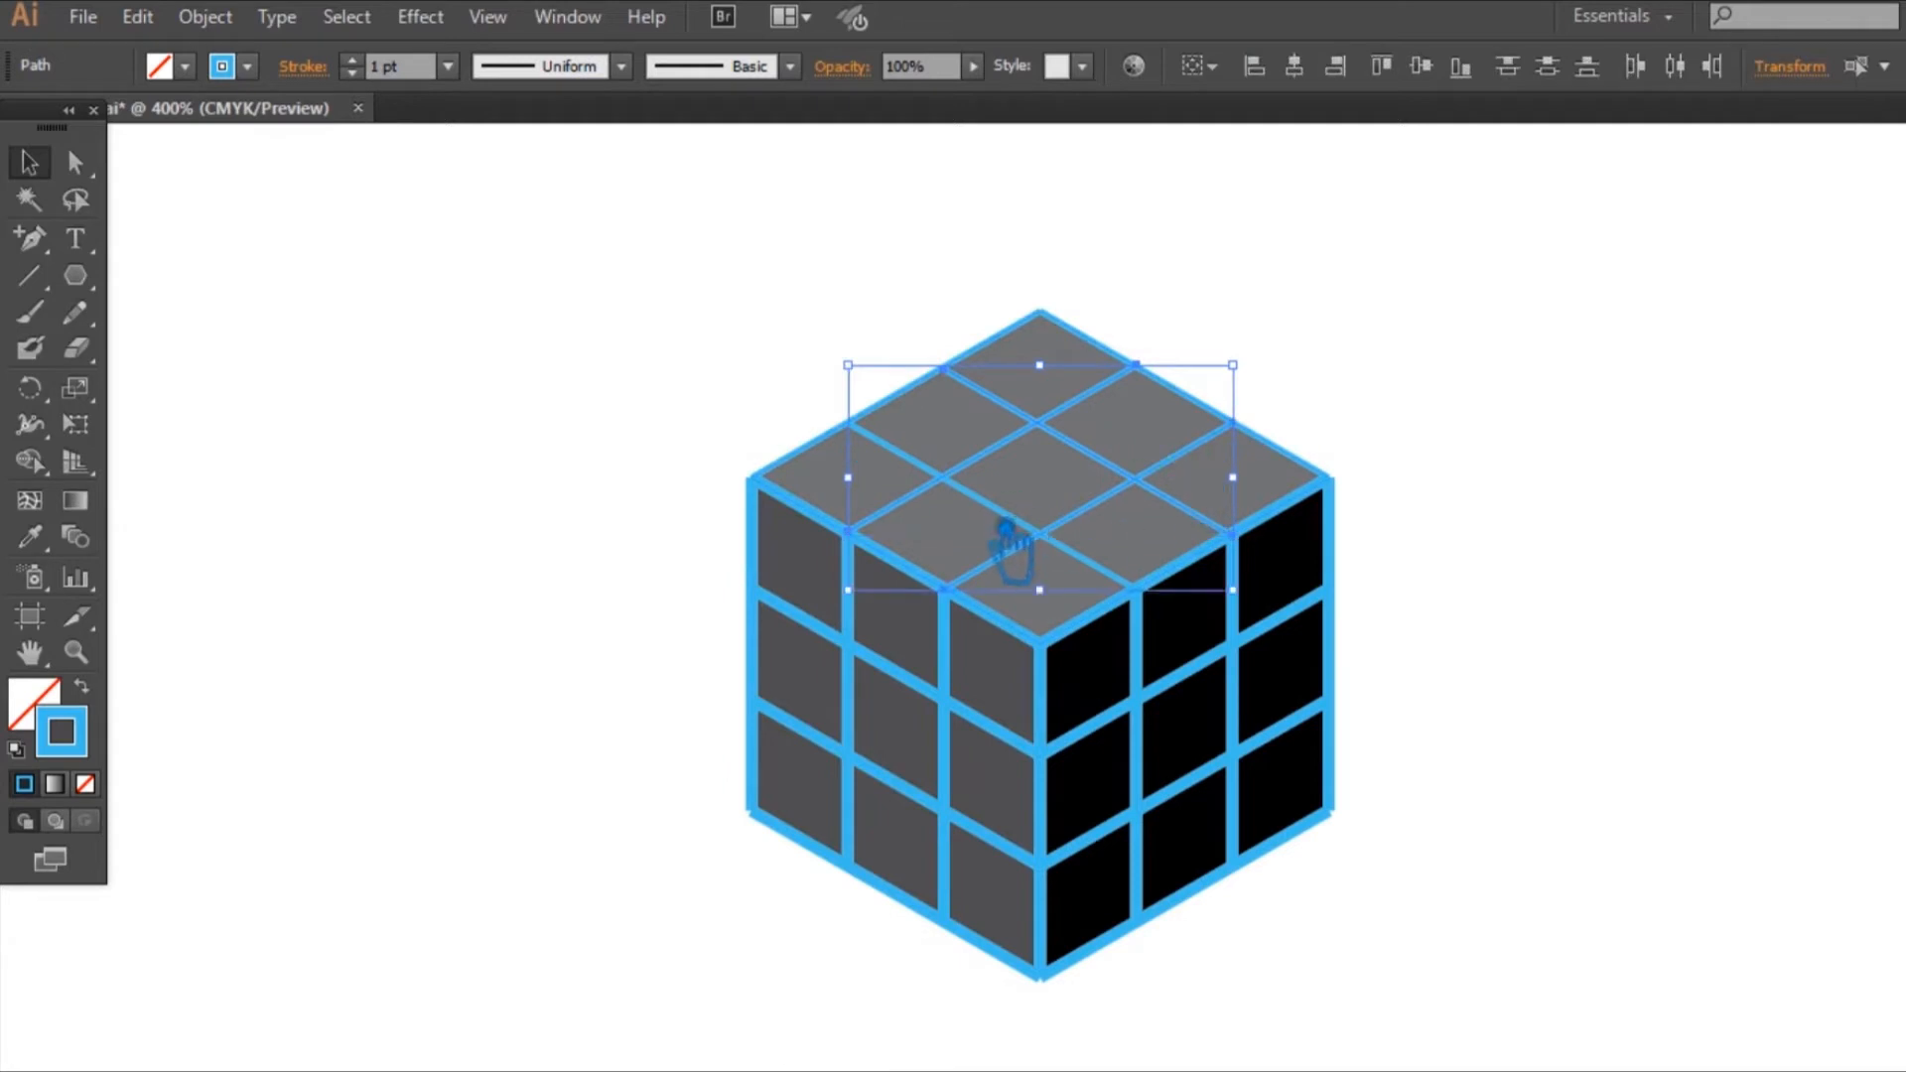
{"action": "left_click", "coordinate": [1223, 425], "text": "shift"}
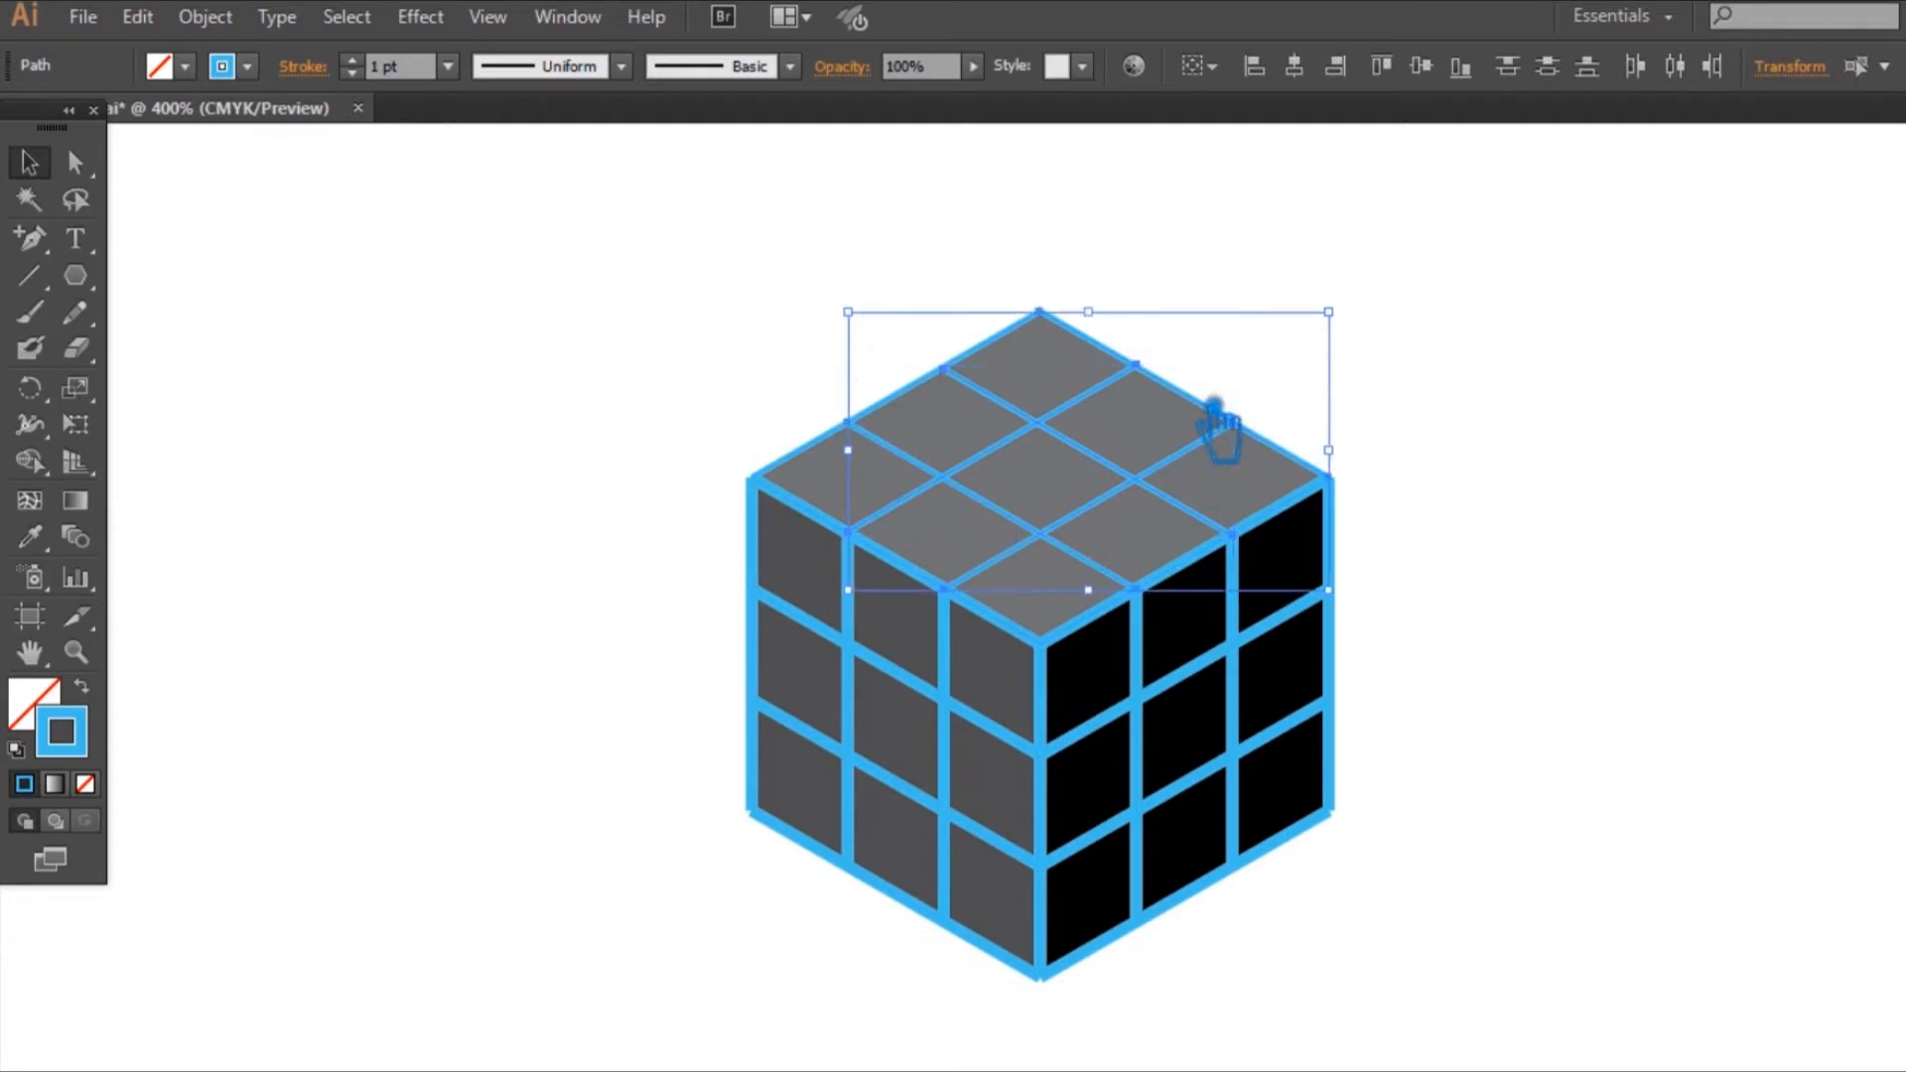
{"action": "left_click", "coordinate": [838, 451], "text": "shift"}
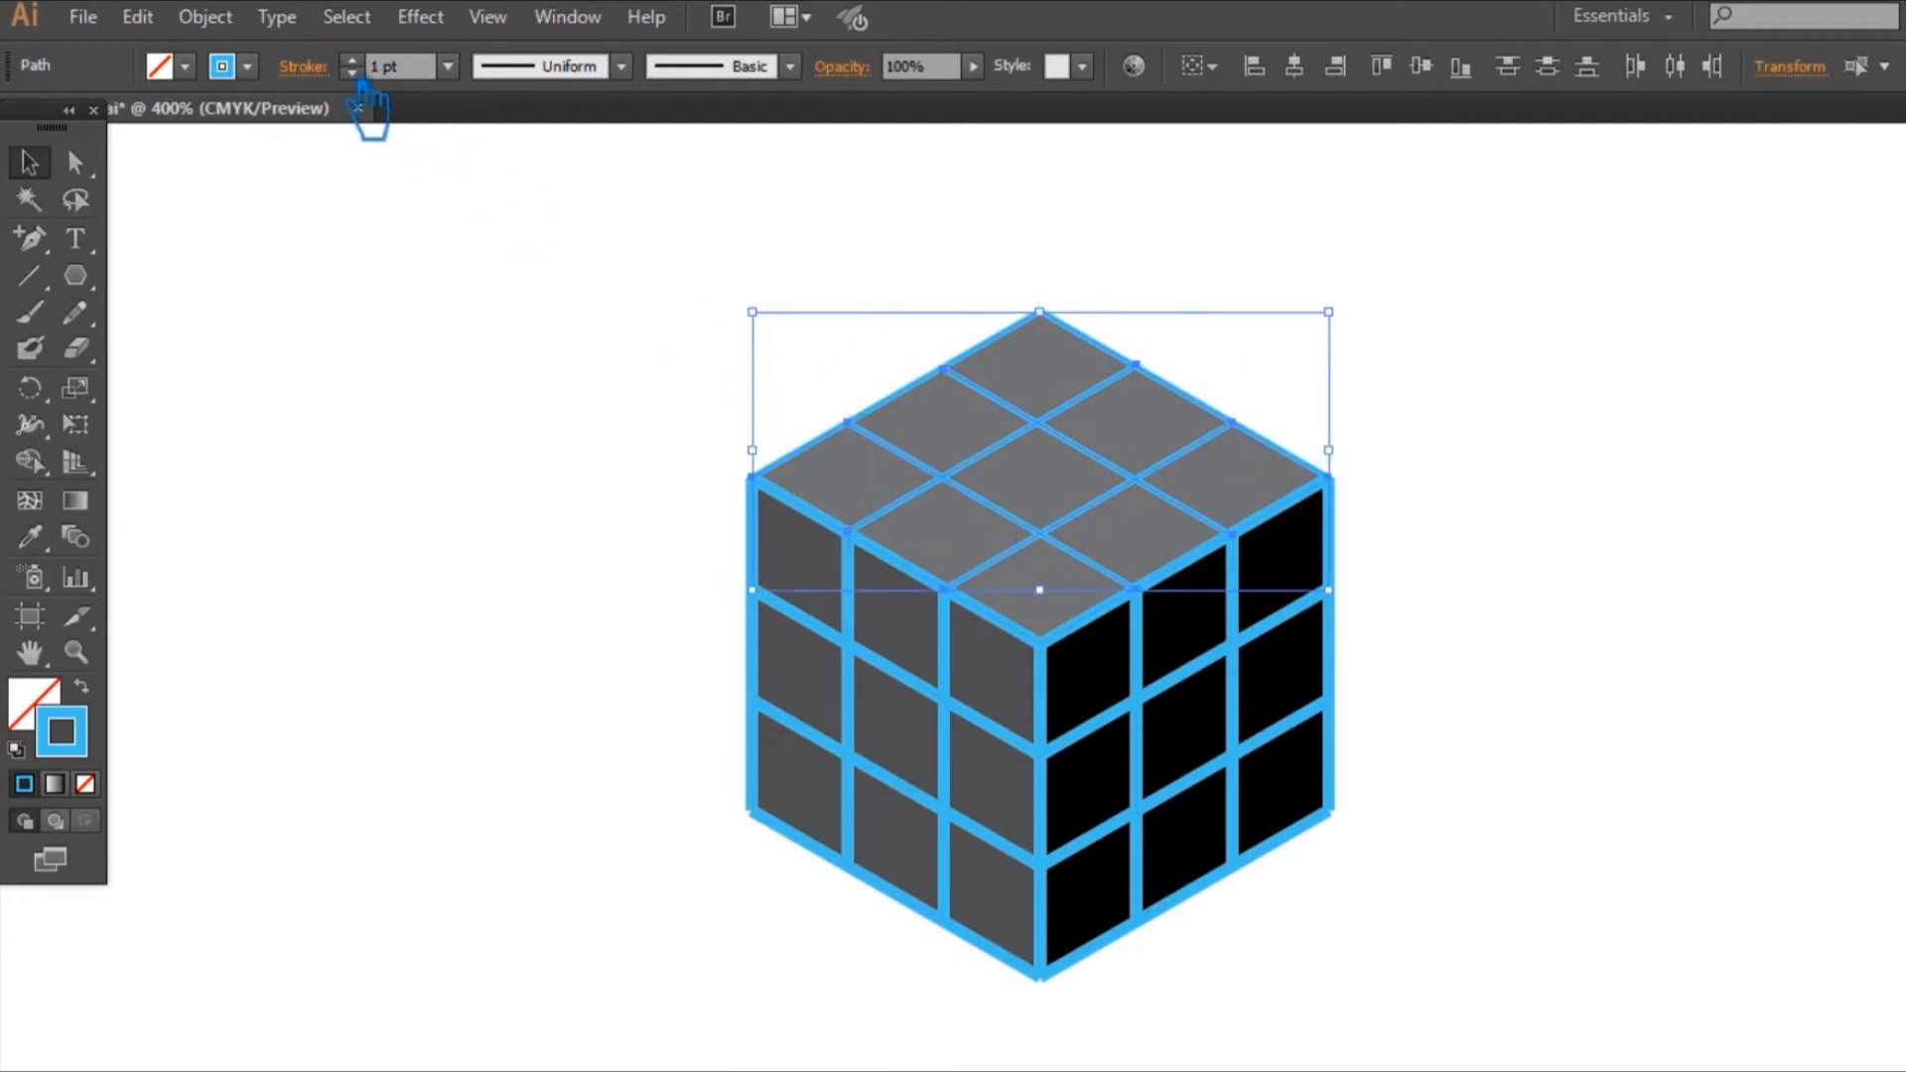
{"action": "scroll", "coordinate": [377, 69], "scroll_direction": "up", "scroll_amount": 1}
{"action": "left_click", "coordinate": [1605, 488]}
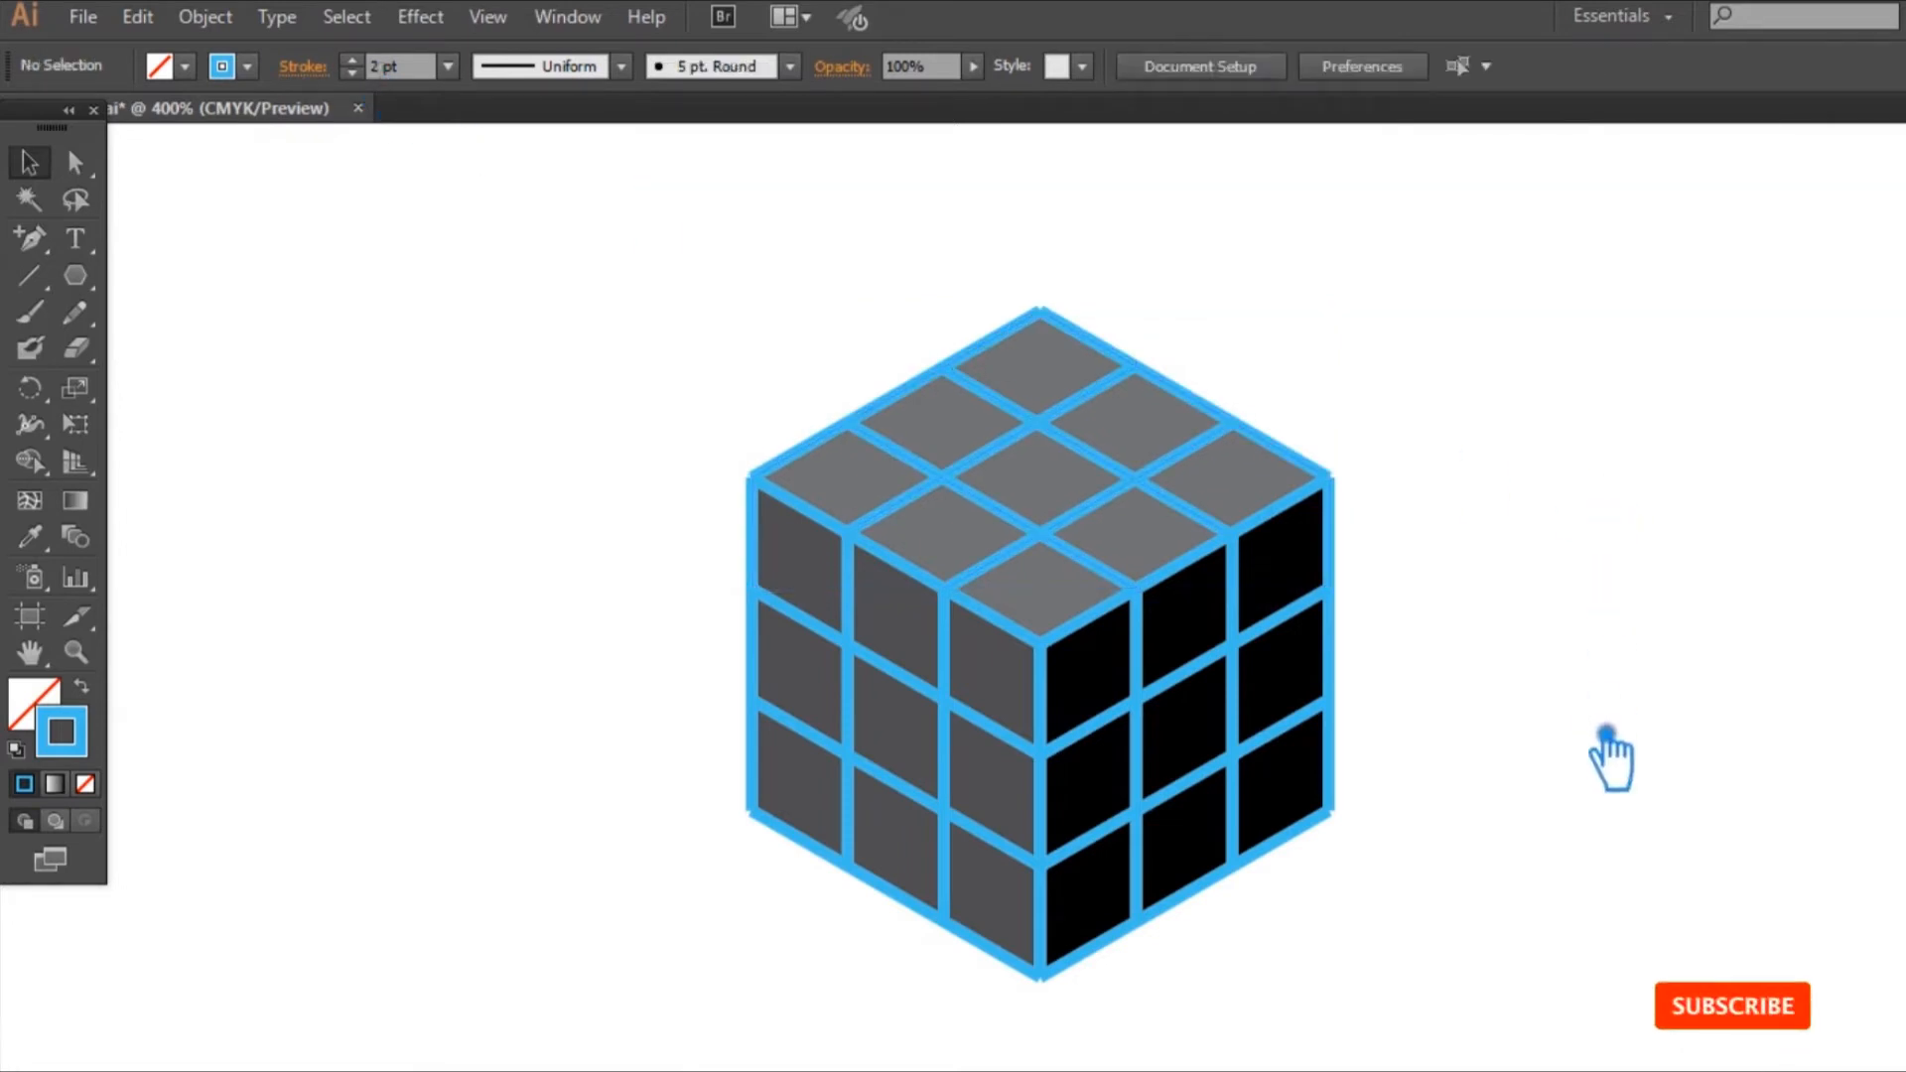
Step: Lock the three shaded faces of the cube so that only the blue lines stay selectable
{"action": "mouse_move", "coordinate": [1517, 997]}
{"action": "left_mouse_down"}
{"action": "mouse_move", "coordinate": [1047, 581]}
{"action": "mouse_move", "coordinate": [1247, 681]}
{"action": "mouse_move", "coordinate": [1120, 695]}
{"action": "left_mouse_up"}
{"action": "left_click", "coordinate": [1374, 715]}
{"action": "left_click", "coordinate": [1117, 716]}
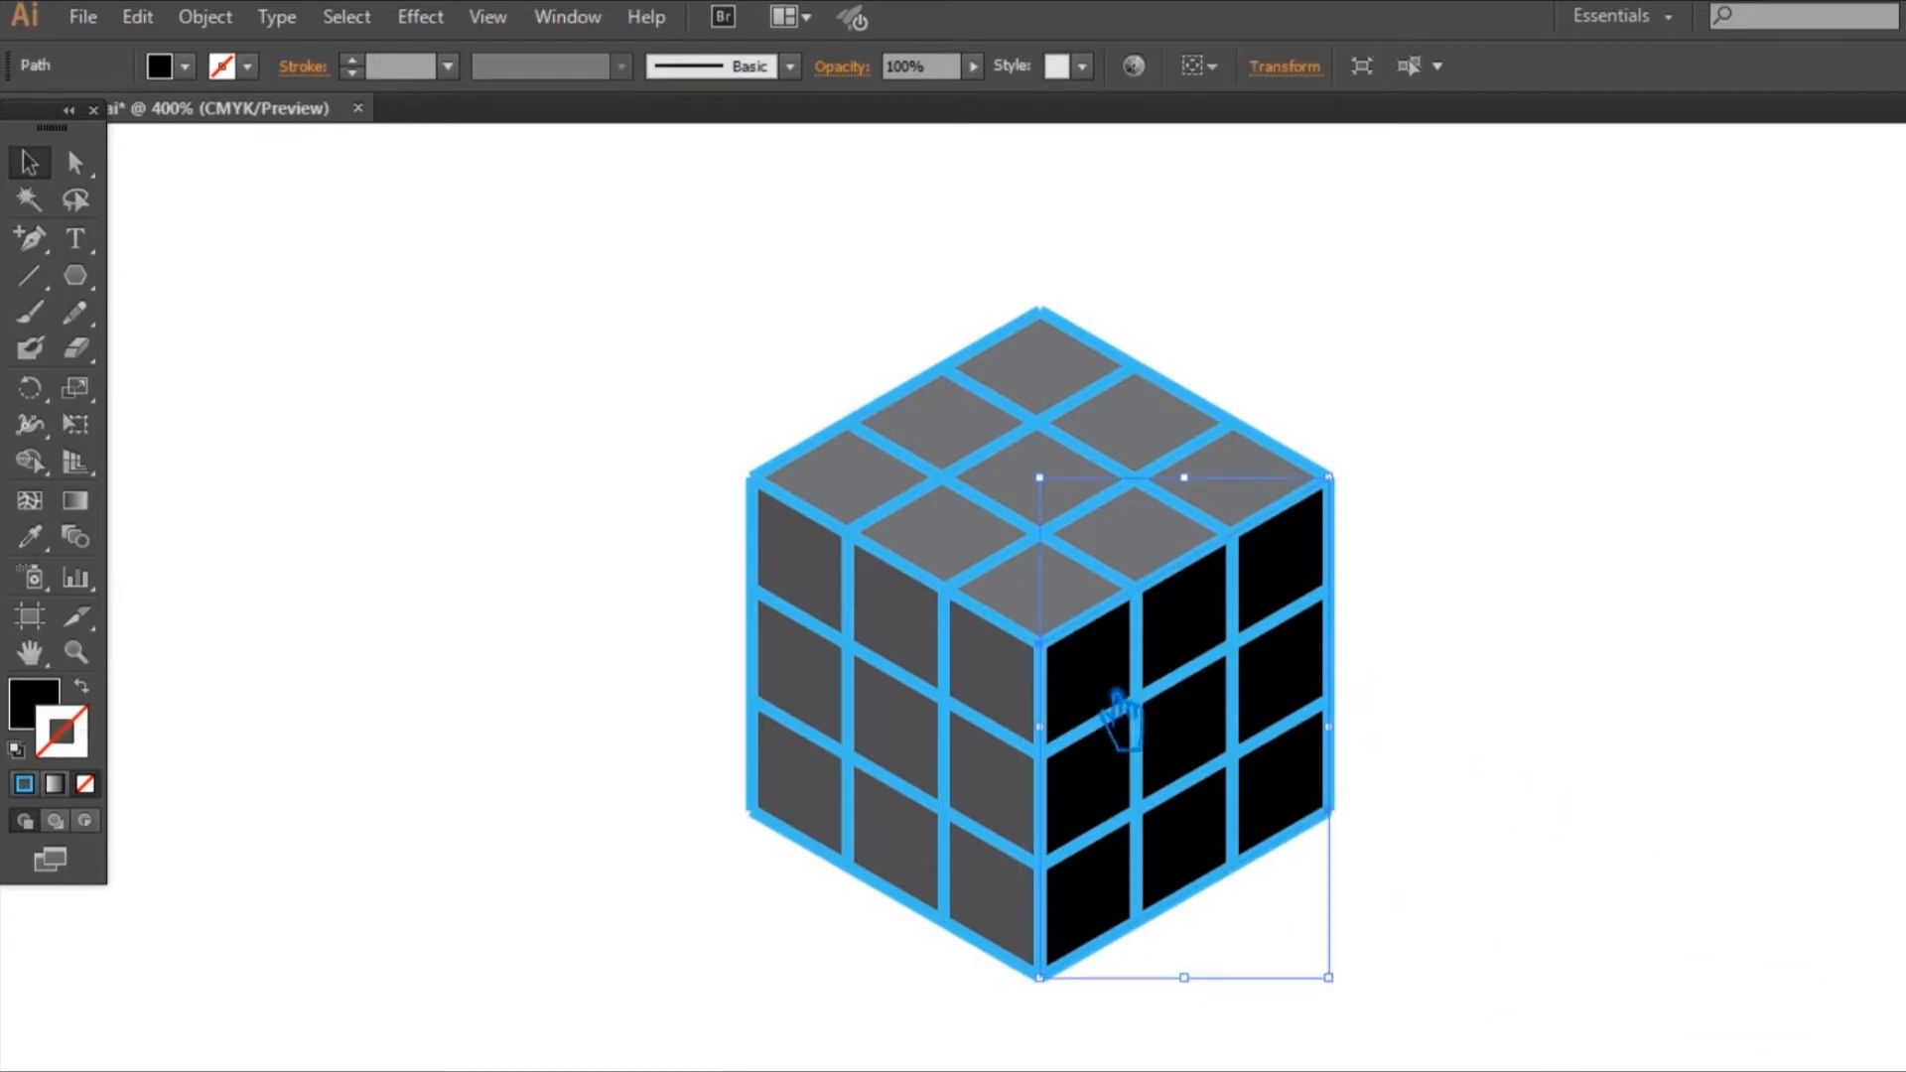
{"action": "left_click", "coordinate": [1033, 676], "text": "shift"}
{"action": "left_click", "coordinate": [996, 565], "text": "shift"}
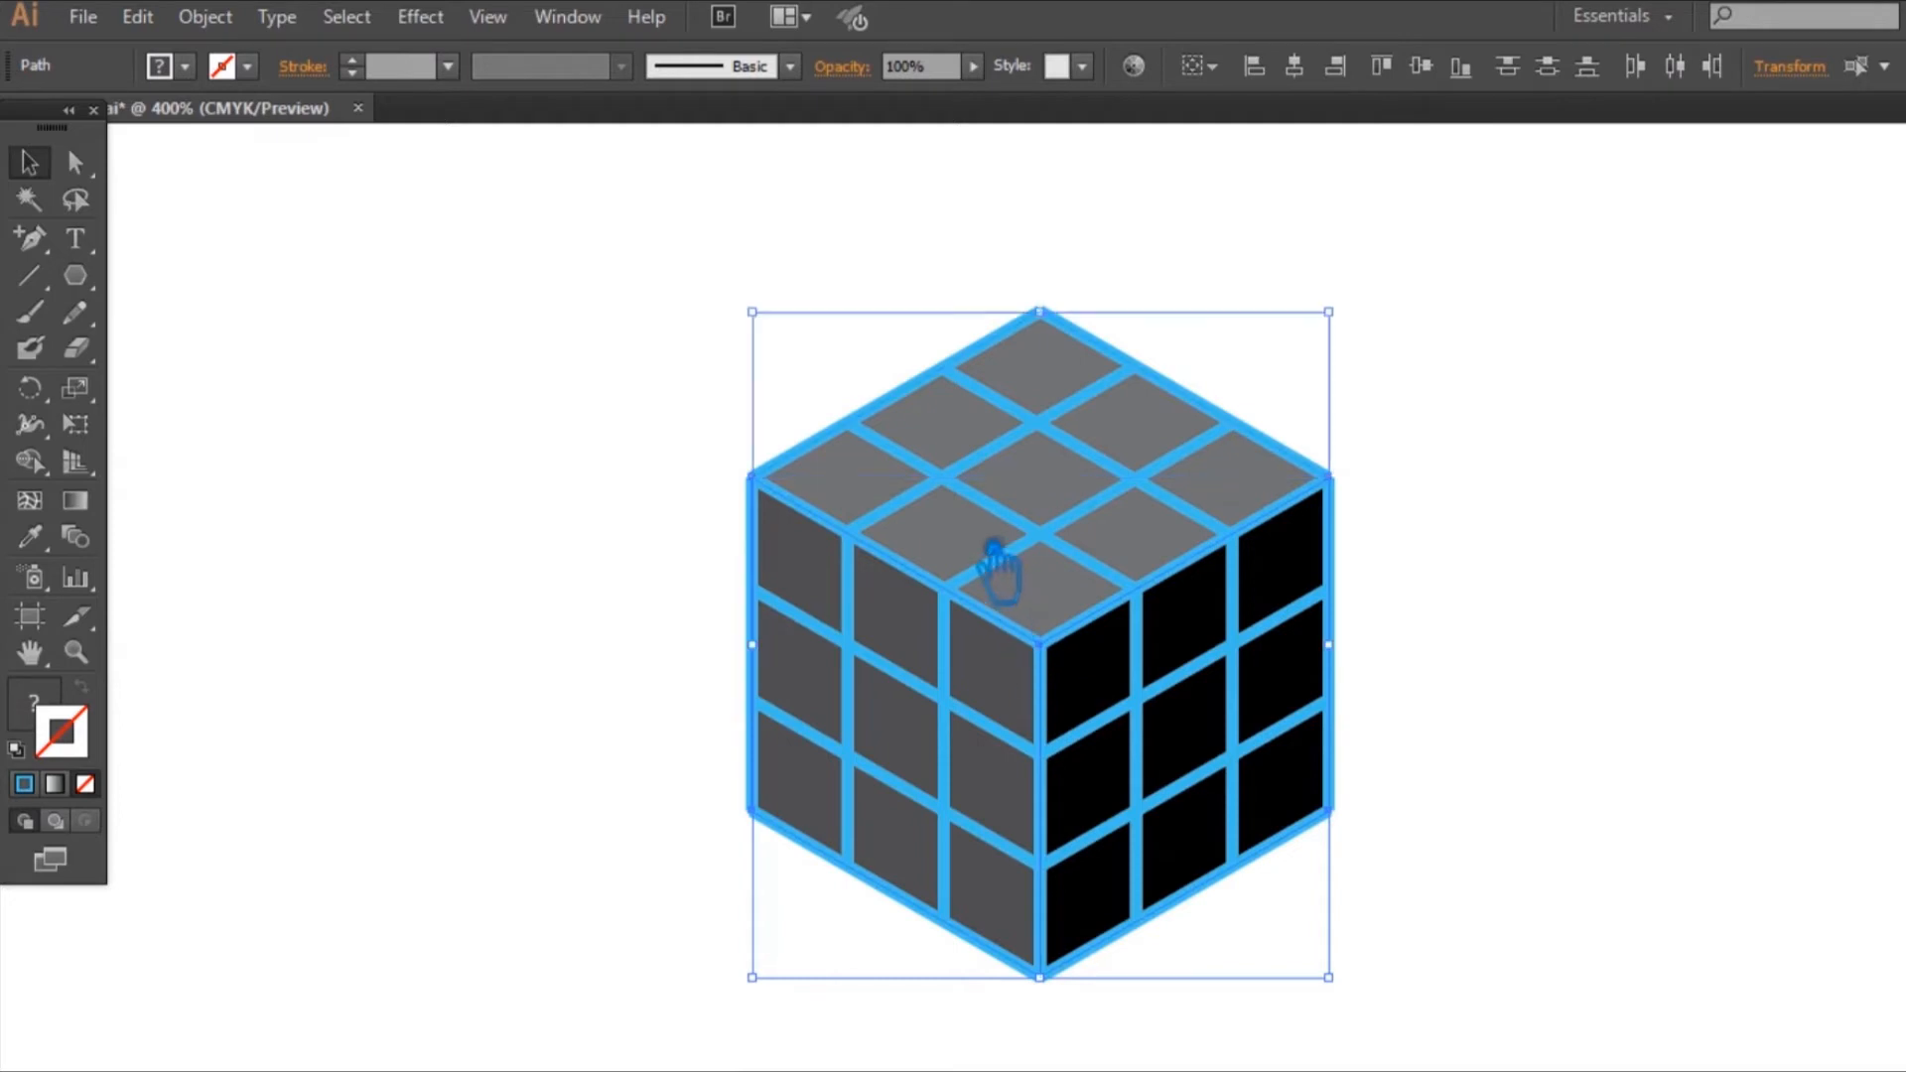
{"action": "key", "text": "ctrl"}
{"action": "key", "text": "ctrl+shift+a"}
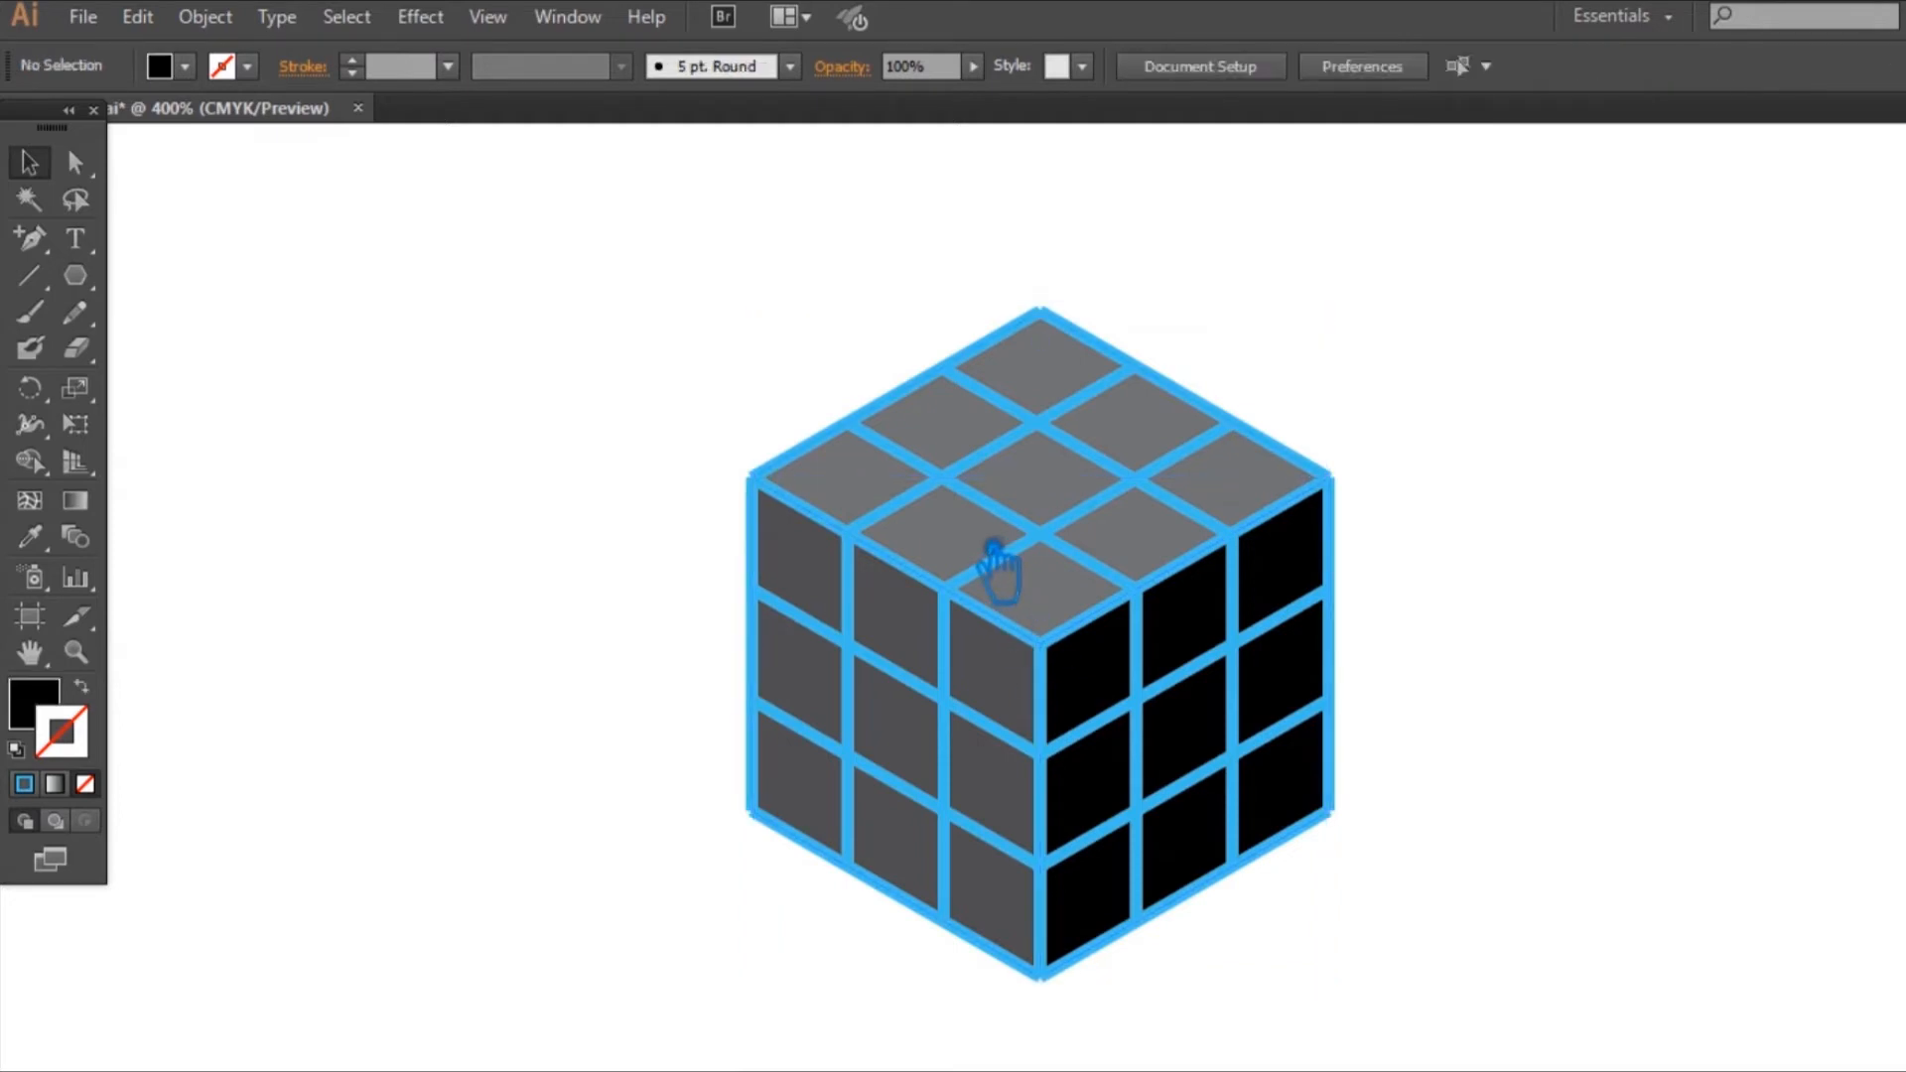
Step: Group all the blue grid lines of the three faces together
{"action": "left_click_drag", "start_coordinate": [1410, 996], "coordinate": [821, 467]}
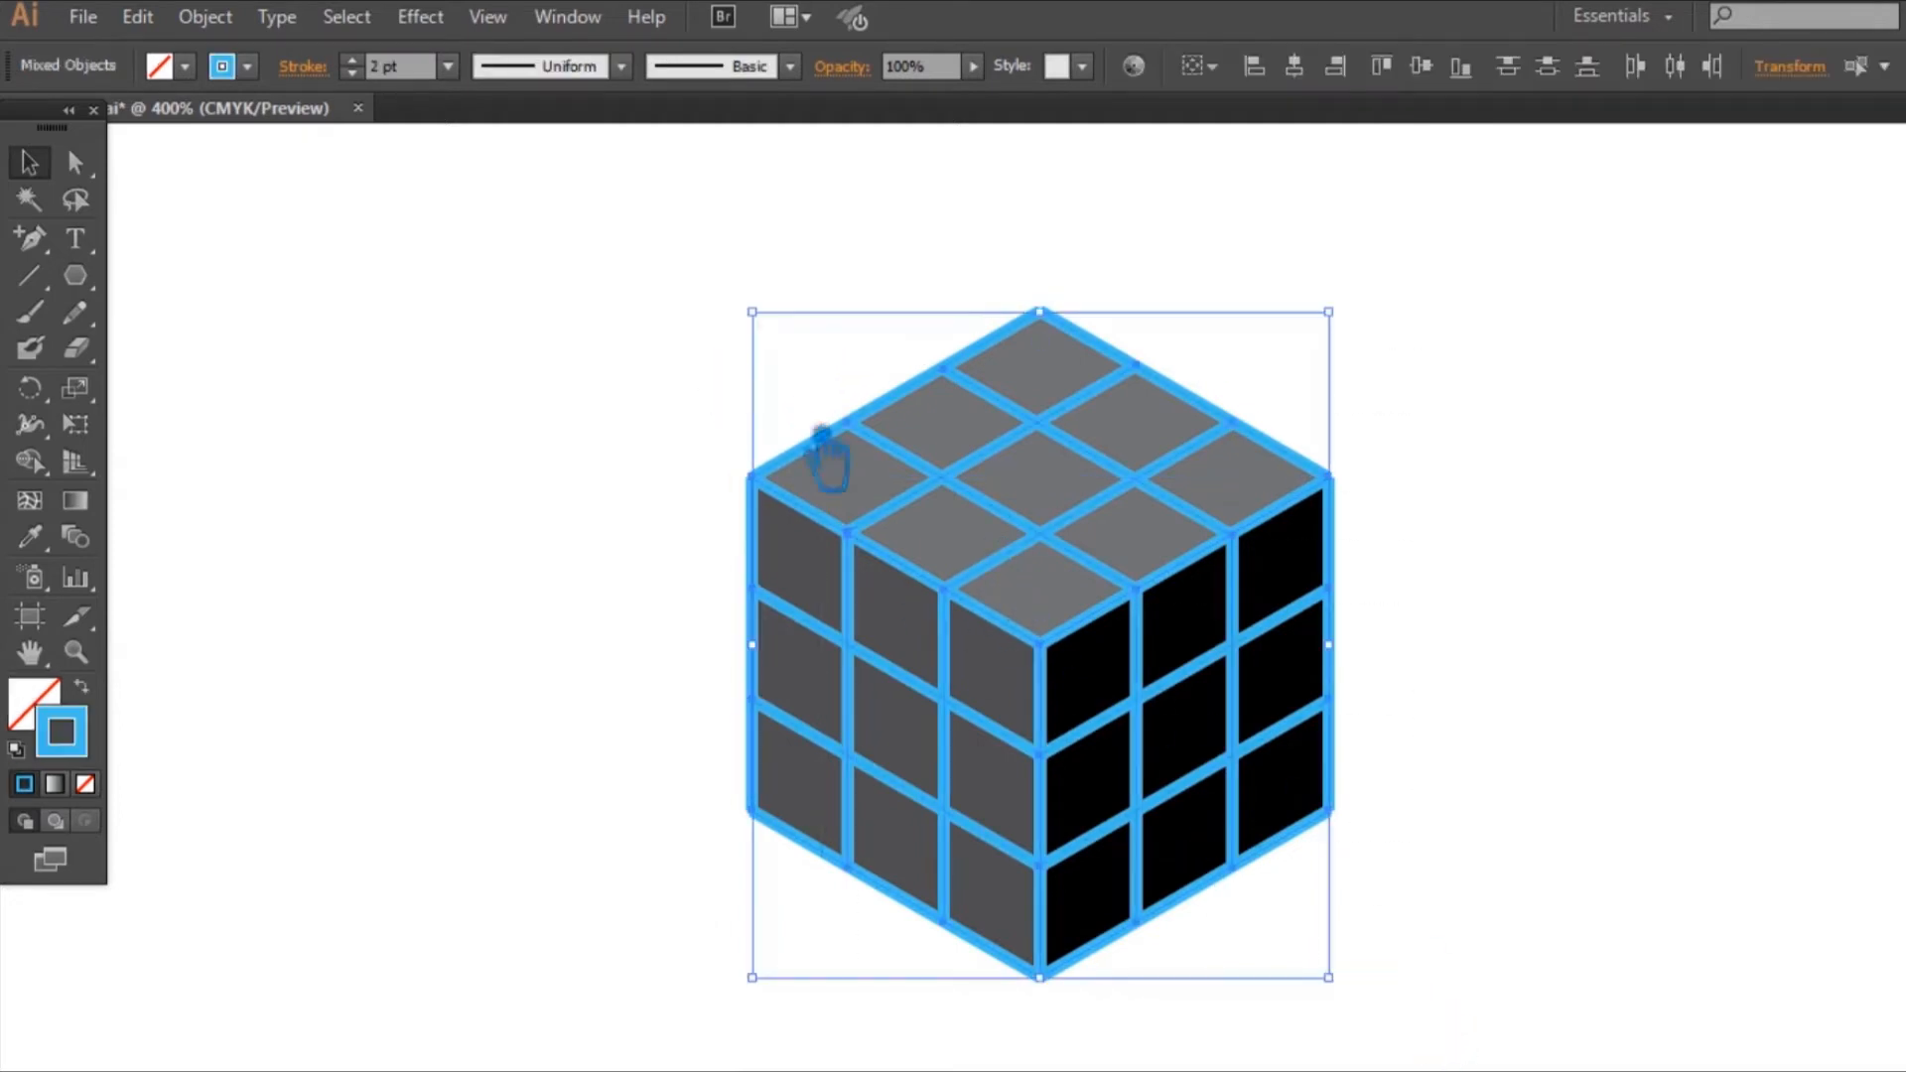
{"action": "right_click", "coordinate": [1022, 534]}
{"action": "left_click", "coordinate": [1098, 664]}
{"action": "left_click", "coordinate": [1477, 673]}
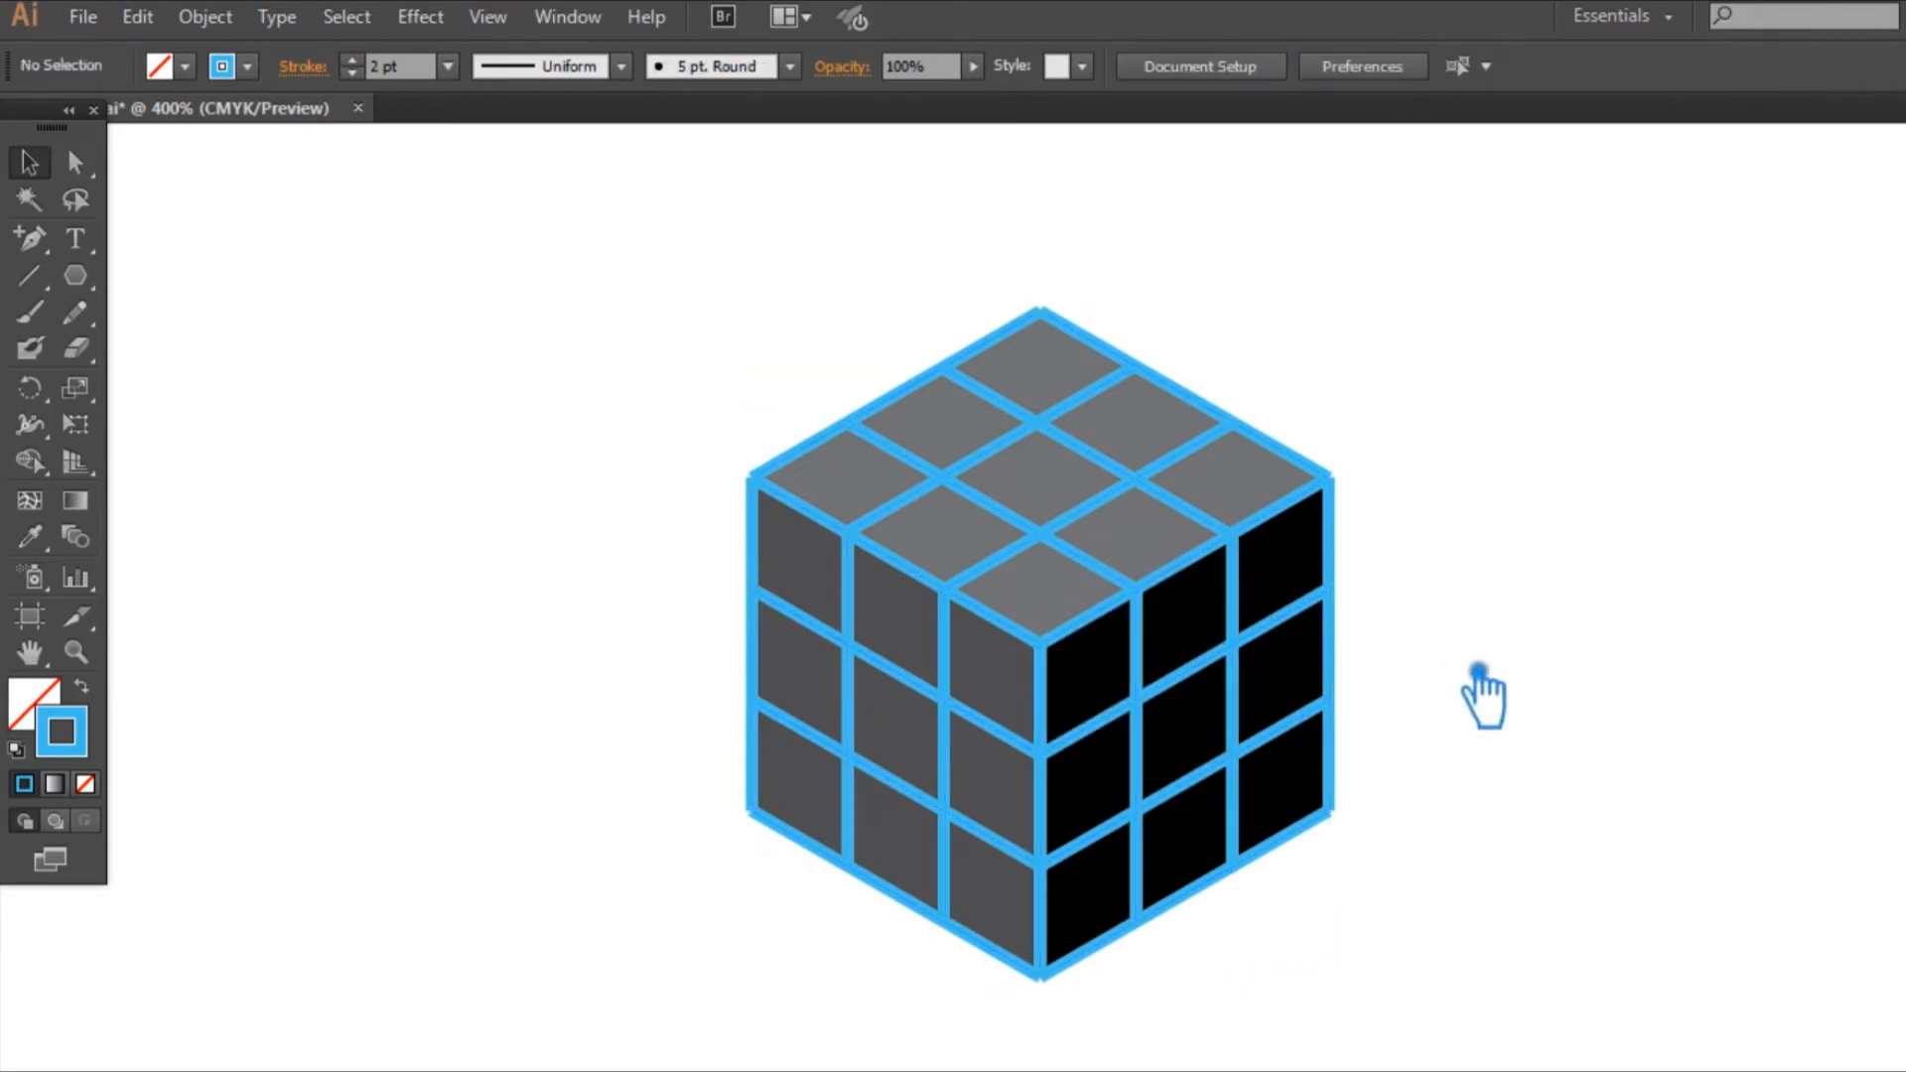
{"action": "left_click", "coordinate": [1094, 577]}
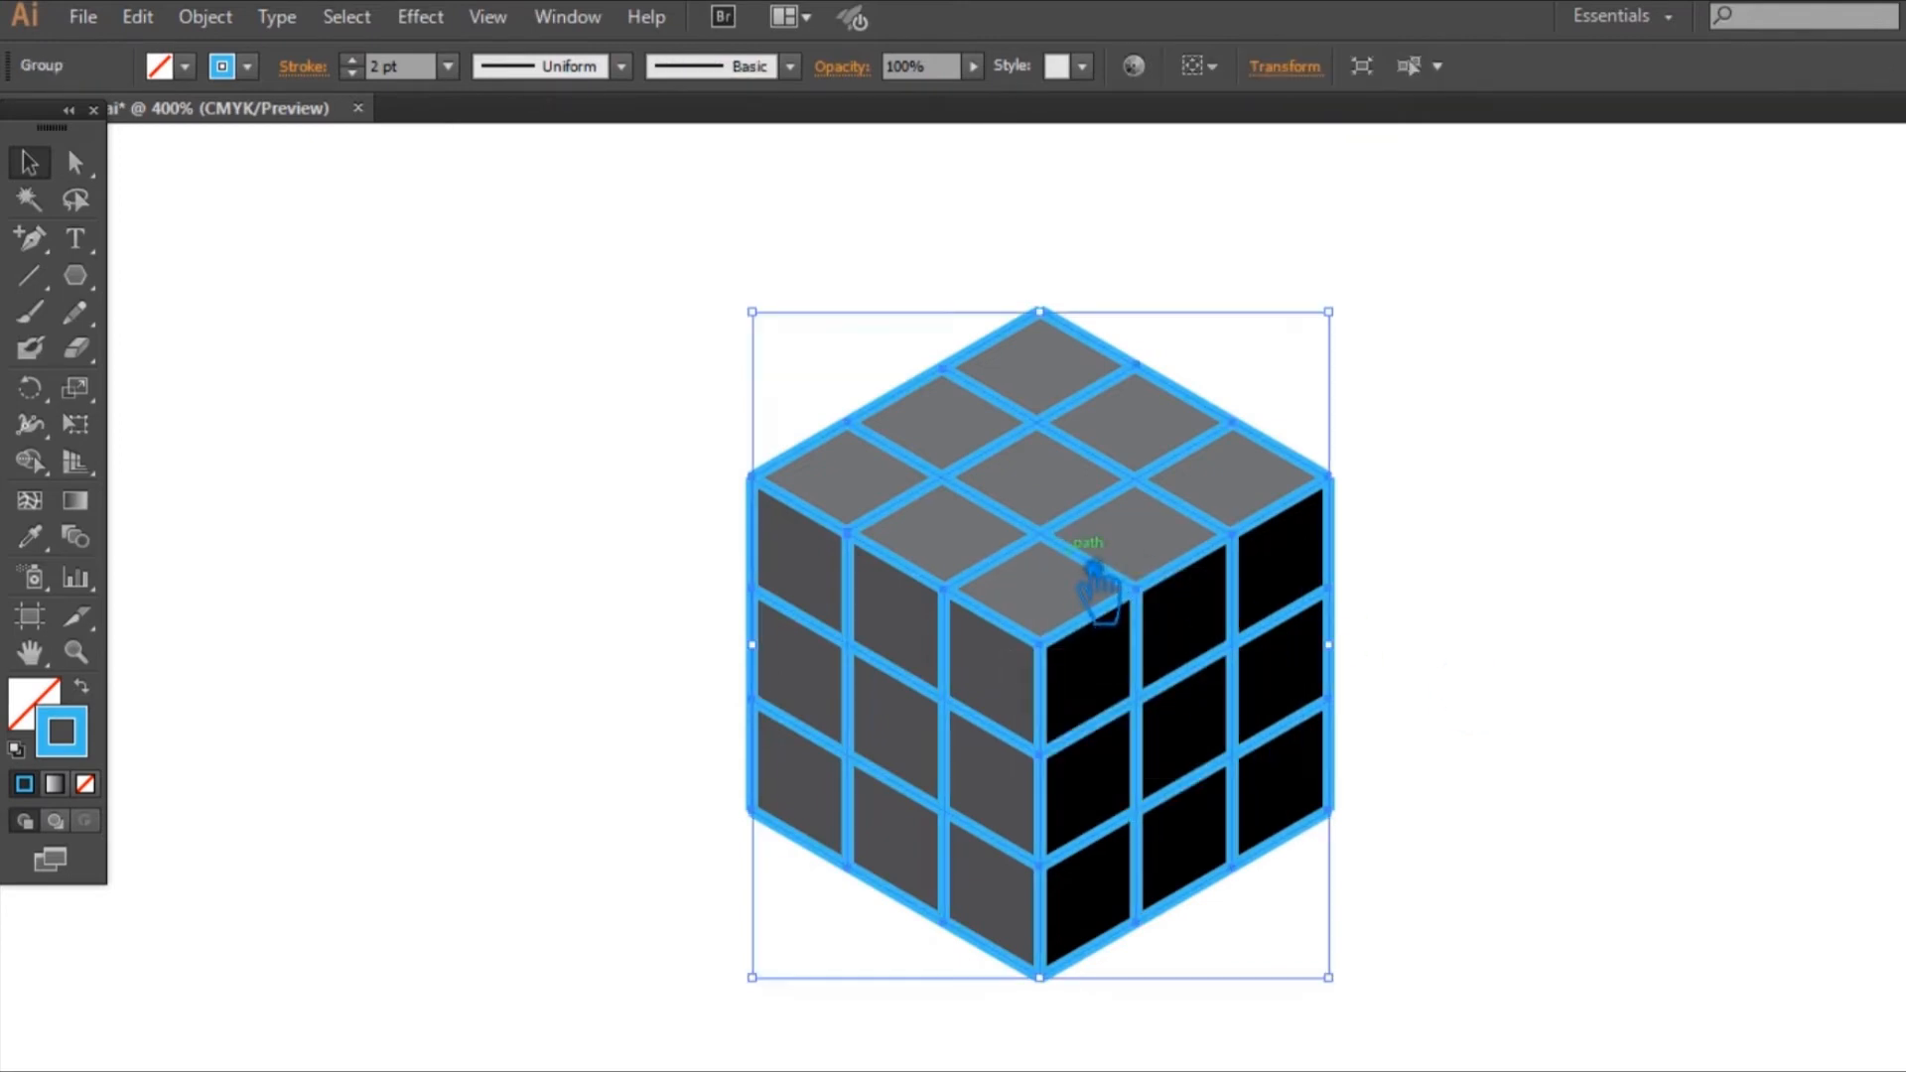
{"action": "left_click", "coordinate": [1709, 652]}
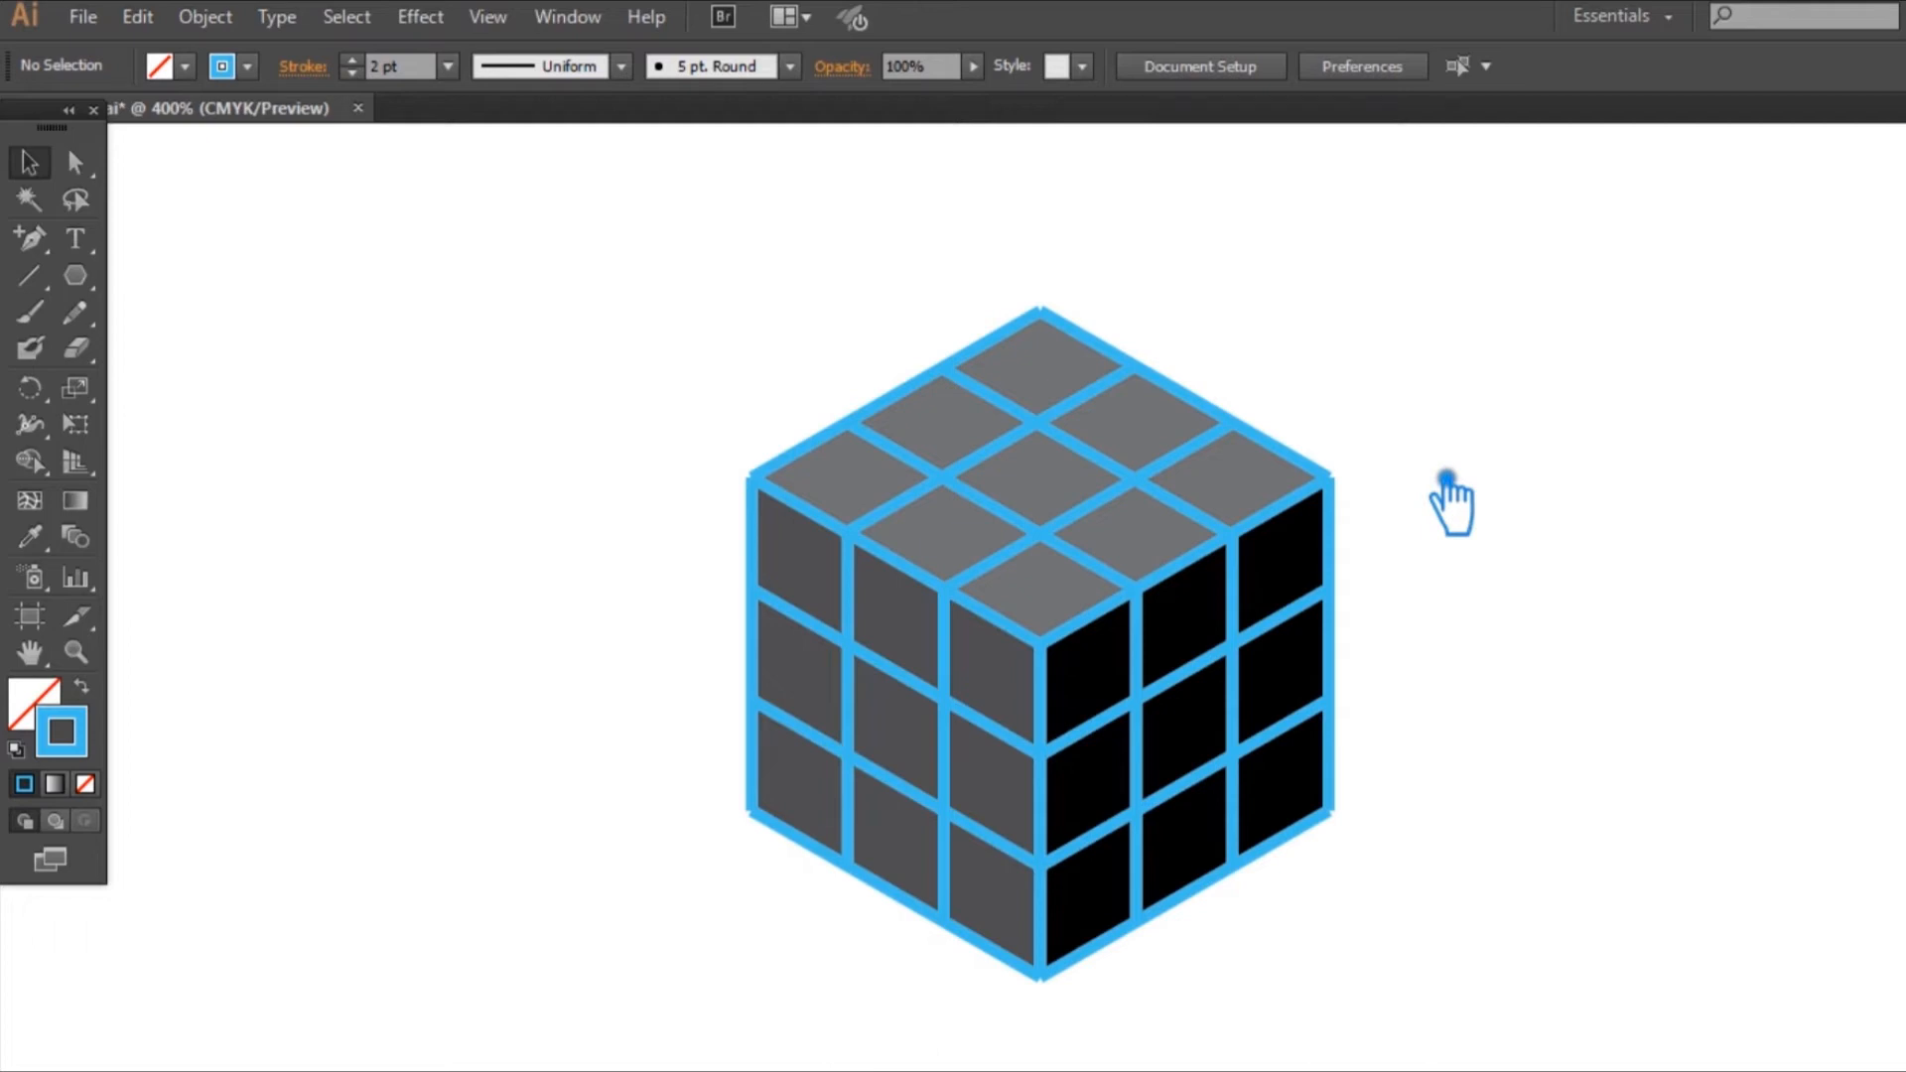
Step: Set the stroke weight of the whole blue grid group to 2.5 pt
{"action": "right_click", "coordinate": [1065, 483]}
{"action": "key", "text": "Escape"}
{"action": "left_click", "coordinate": [1152, 760]}
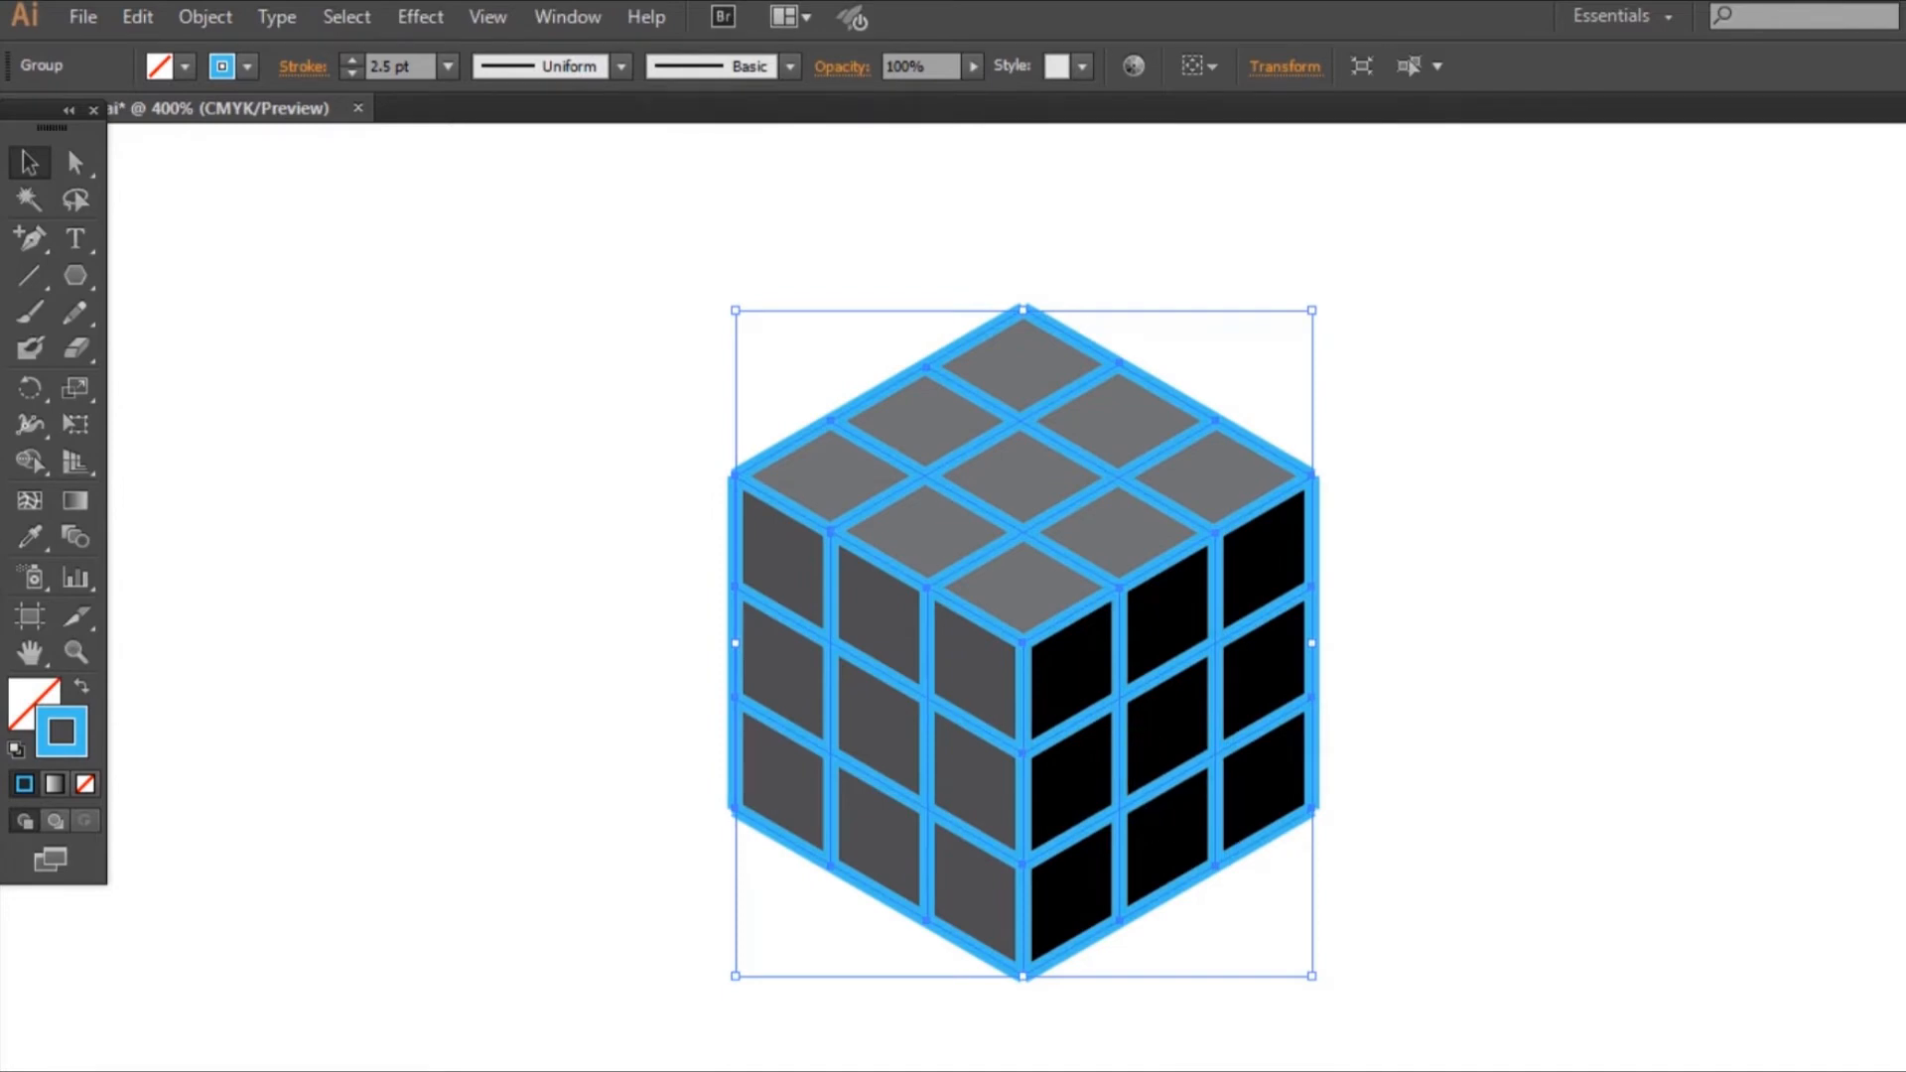
Step: Expand the blue grid's strokes into filled shapes and unite them into a single compound path
{"action": "left_click", "coordinate": [205, 17]}
{"action": "left_click", "coordinate": [307, 374]}
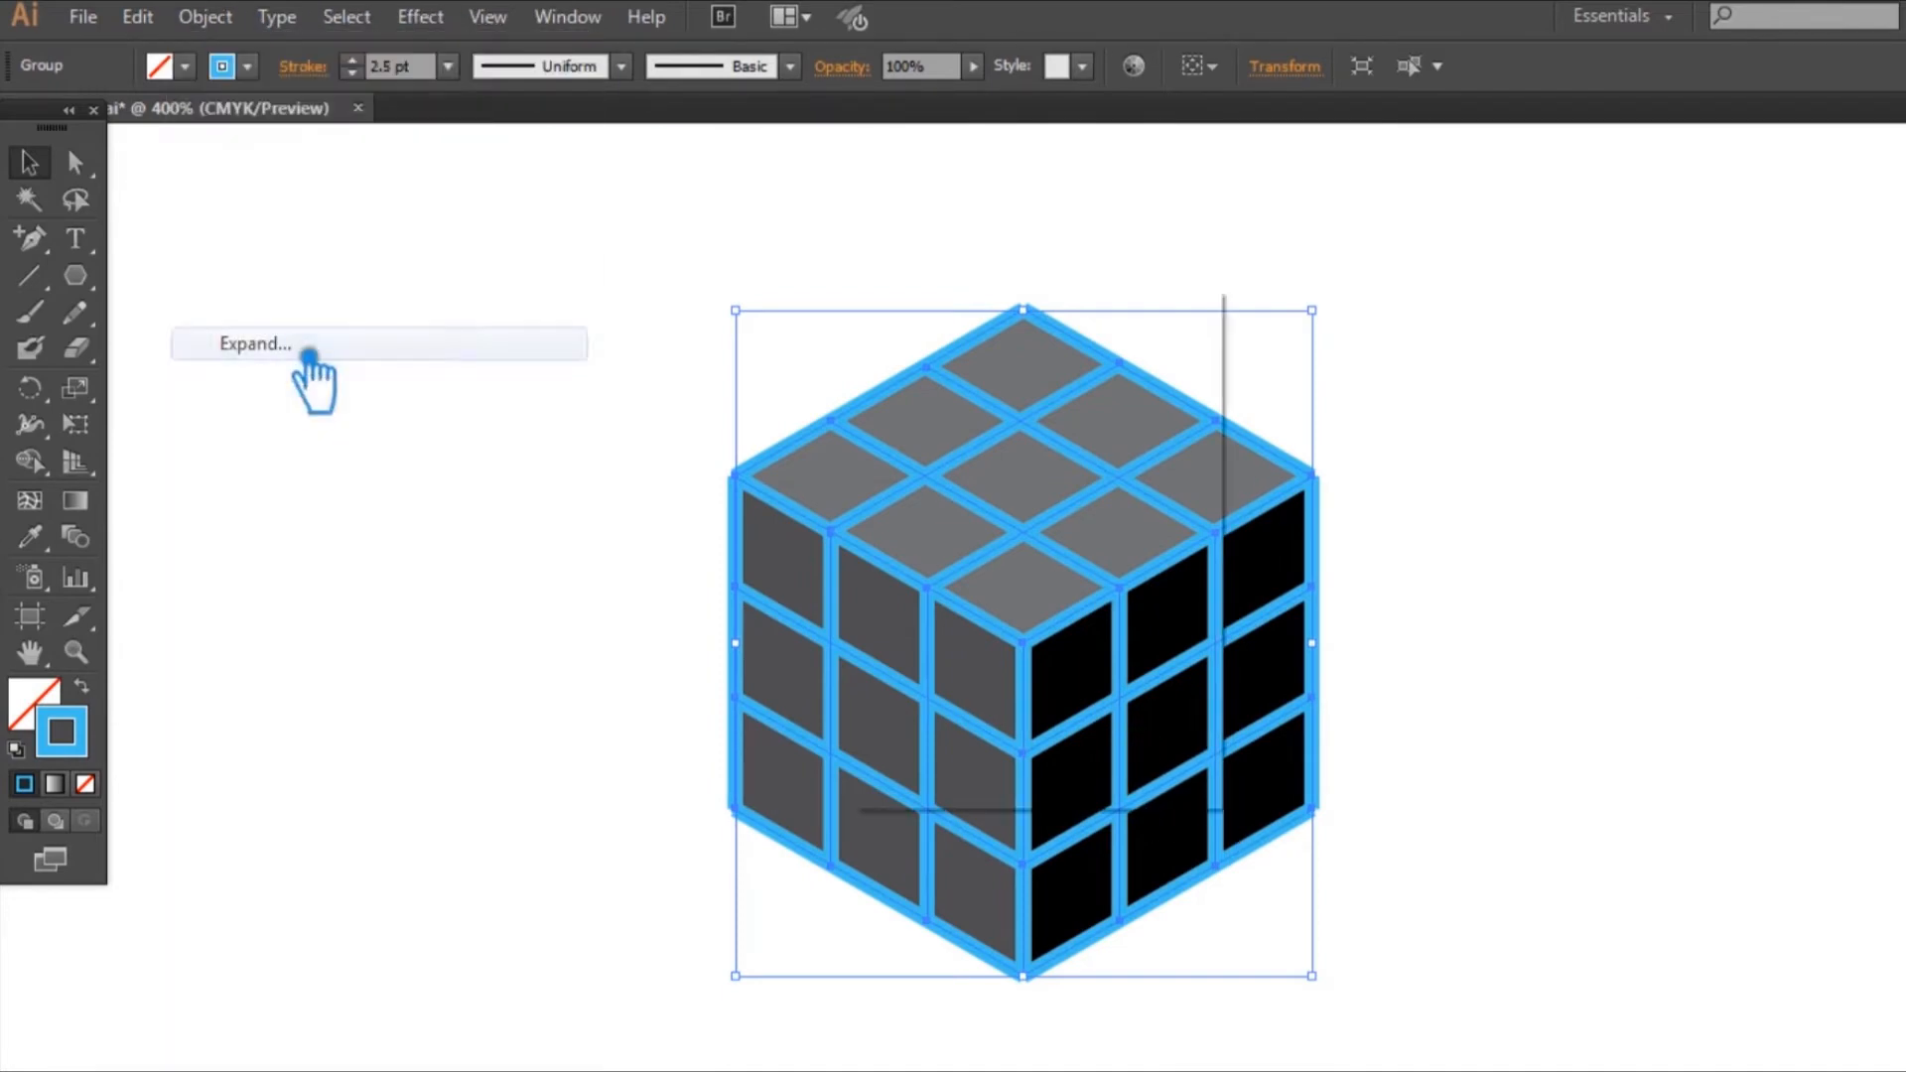
{"action": "left_click", "coordinate": [970, 729]}
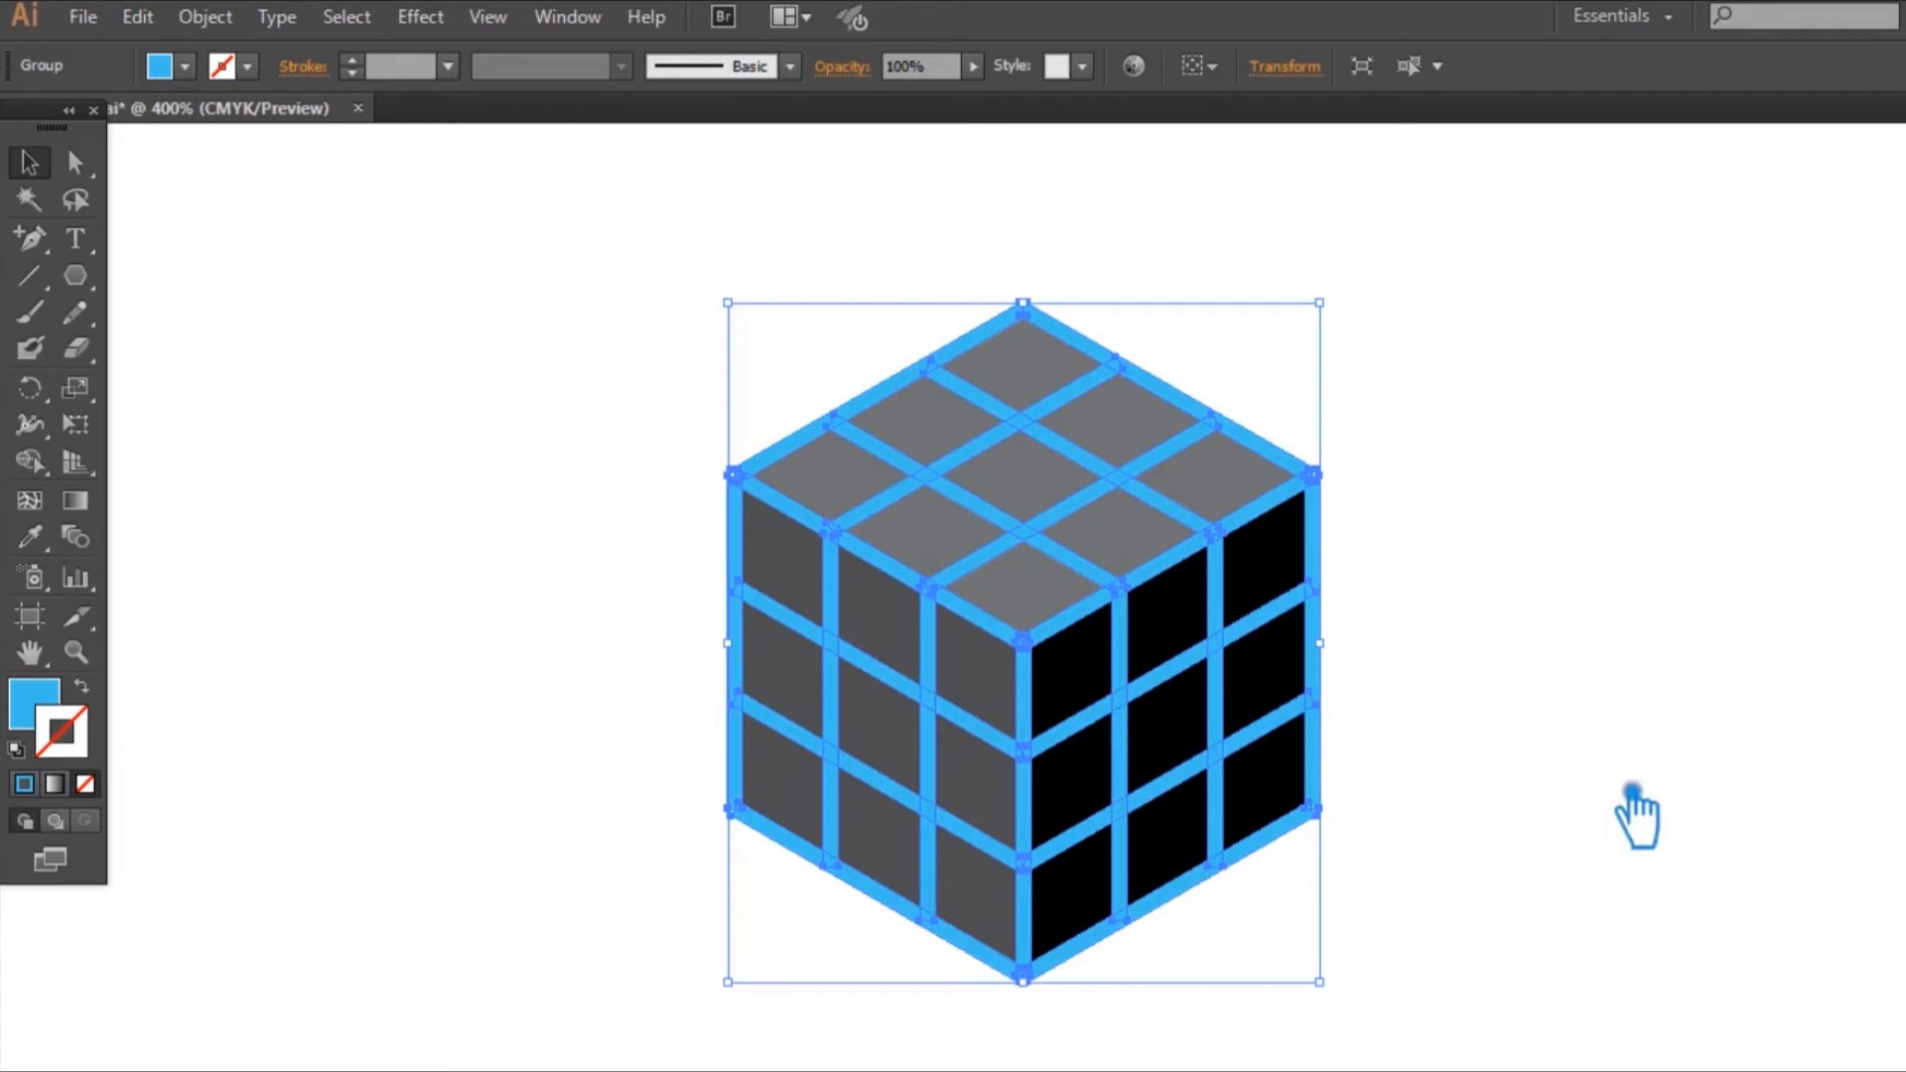
{"action": "key", "text": "shift+ctrl+F9"}
{"action": "left_click", "coordinate": [1718, 888]}
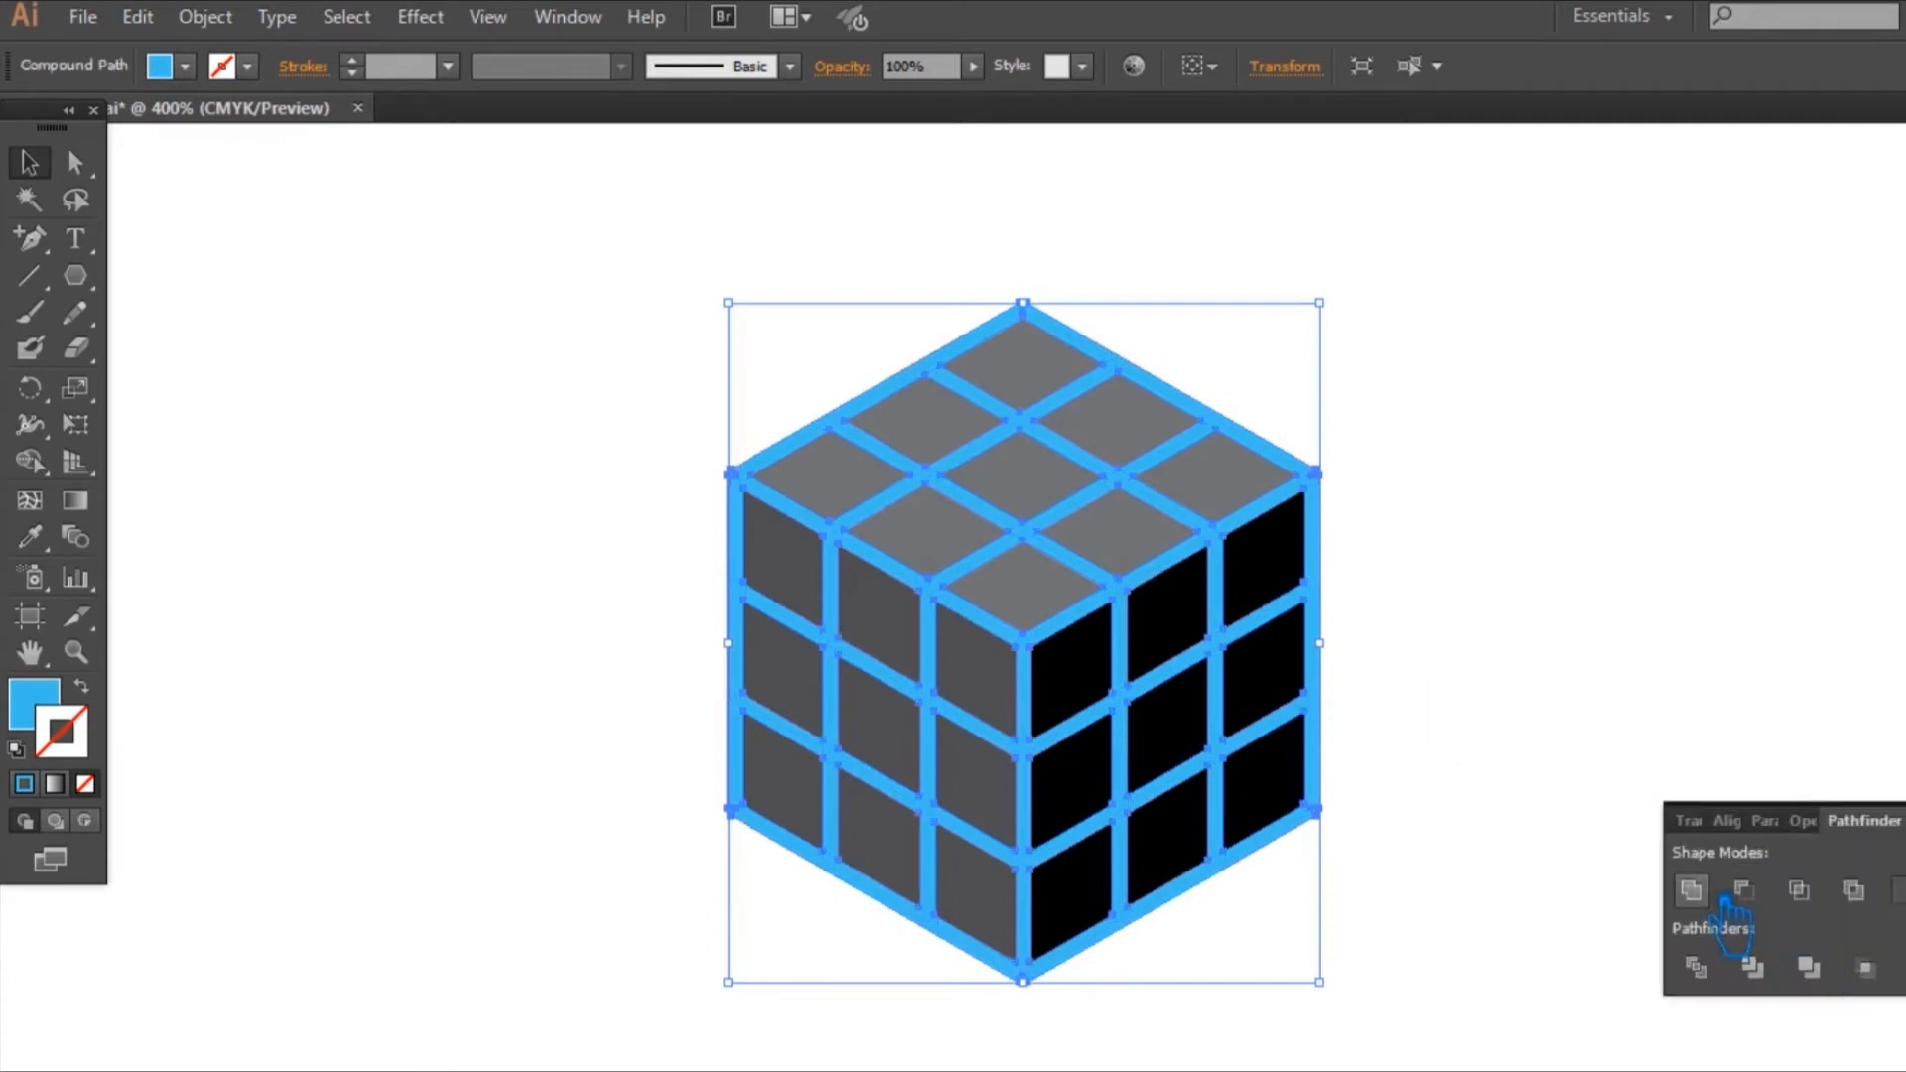
{"action": "left_click", "coordinate": [1766, 629]}
Step: Divide the three faces and the blue grid with Pathfinder, and ungroup the resulting pieces
{"action": "left_click_drag", "start_coordinate": [1467, 970], "coordinate": [646, 264]}
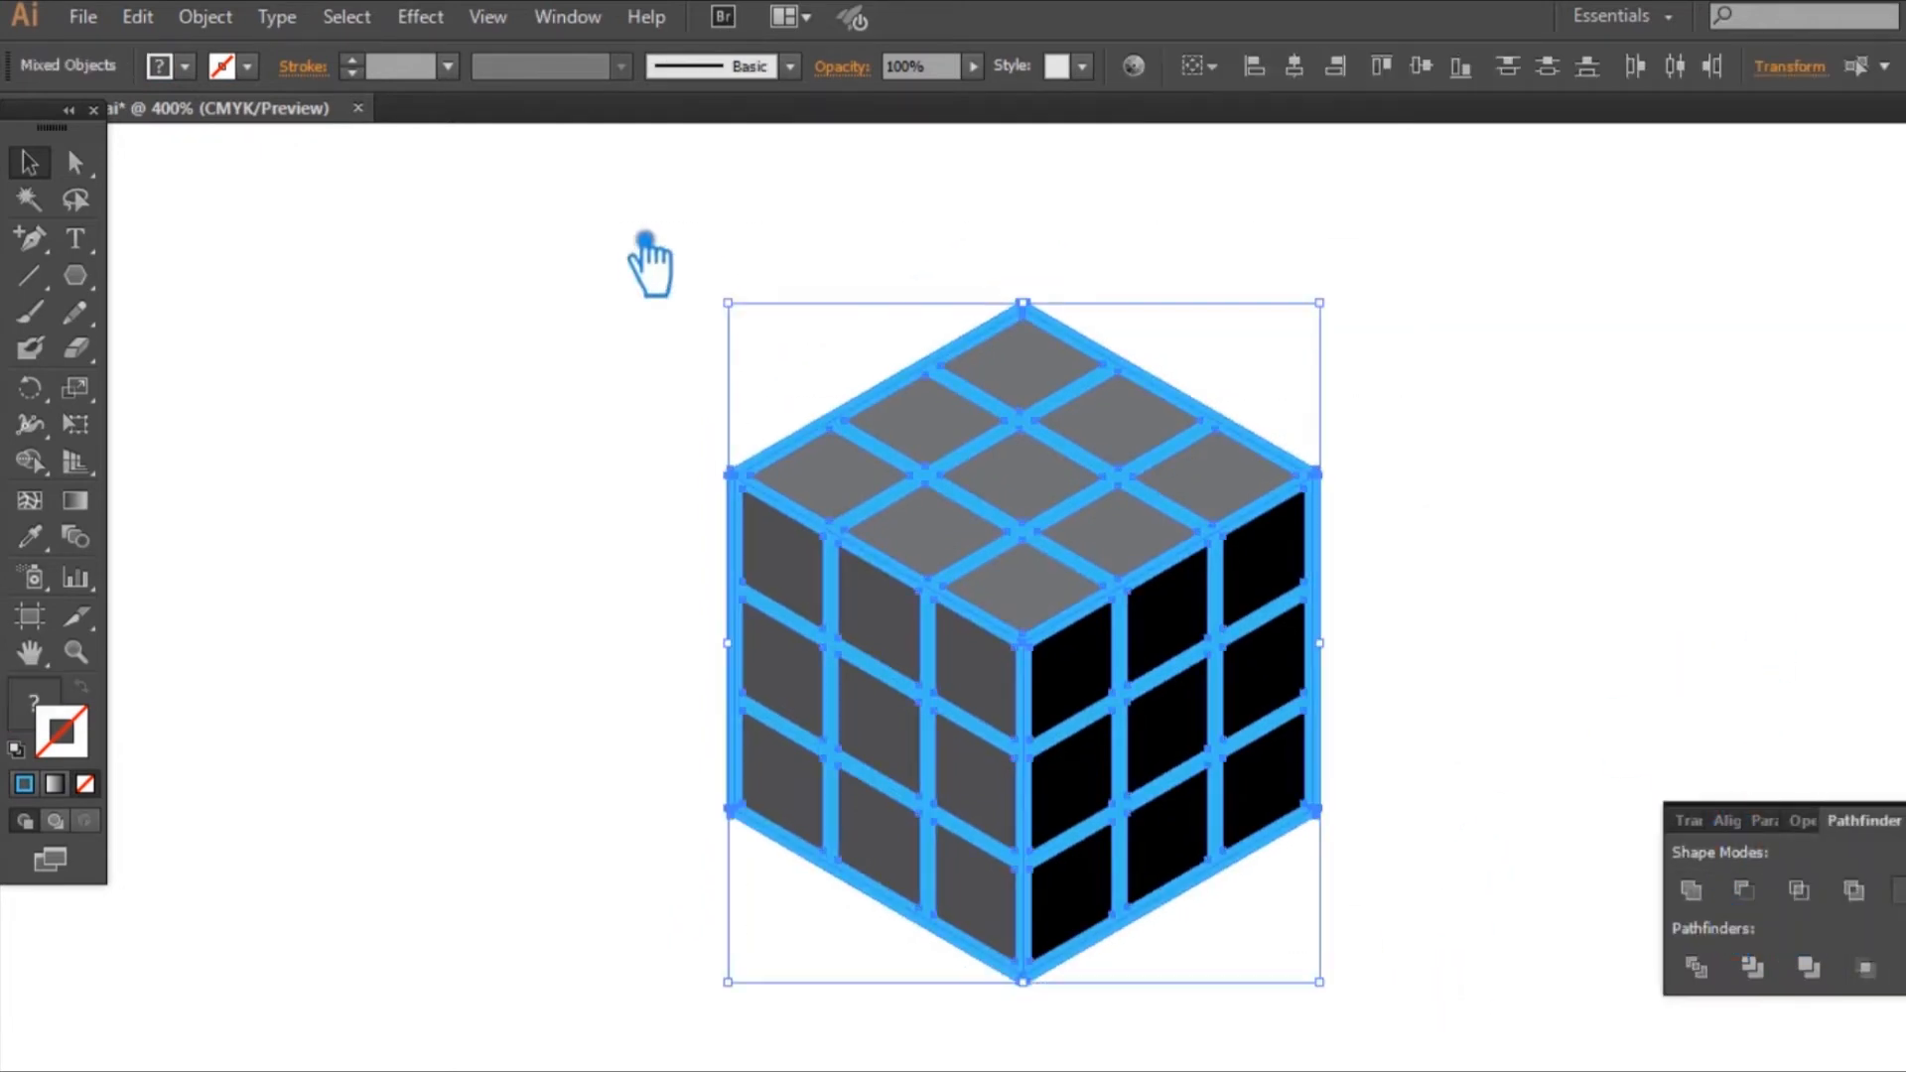
{"action": "left_click", "coordinate": [1696, 968]}
{"action": "left_click", "coordinate": [1885, 765]}
{"action": "left_click", "coordinate": [1231, 578]}
{"action": "right_click", "coordinate": [1232, 581]}
{"action": "left_click", "coordinate": [1320, 740]}
{"action": "left_click", "coordinate": [1460, 711]}
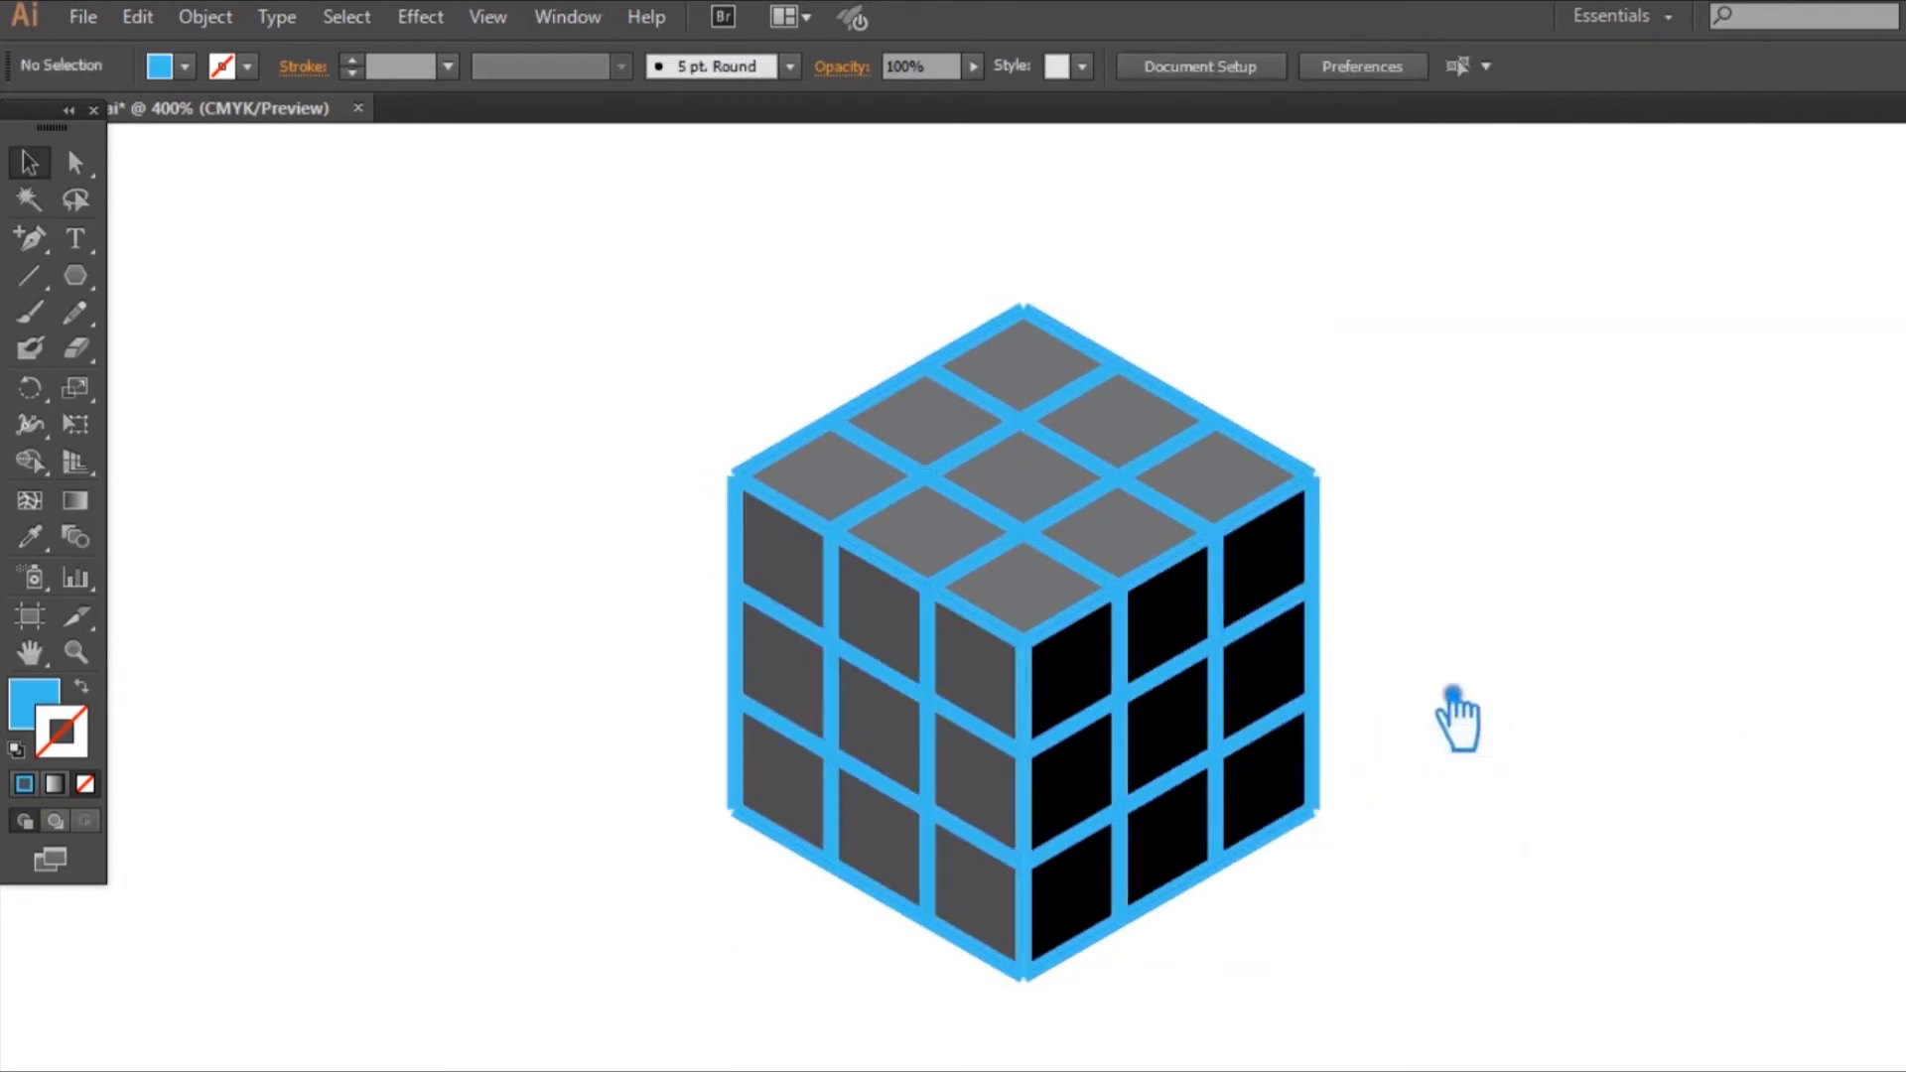
Step: Delete the blue grid pieces lying between the tiles of the cube's three faces
{"action": "left_click", "coordinate": [1098, 760]}
{"action": "key", "text": "Delete"}
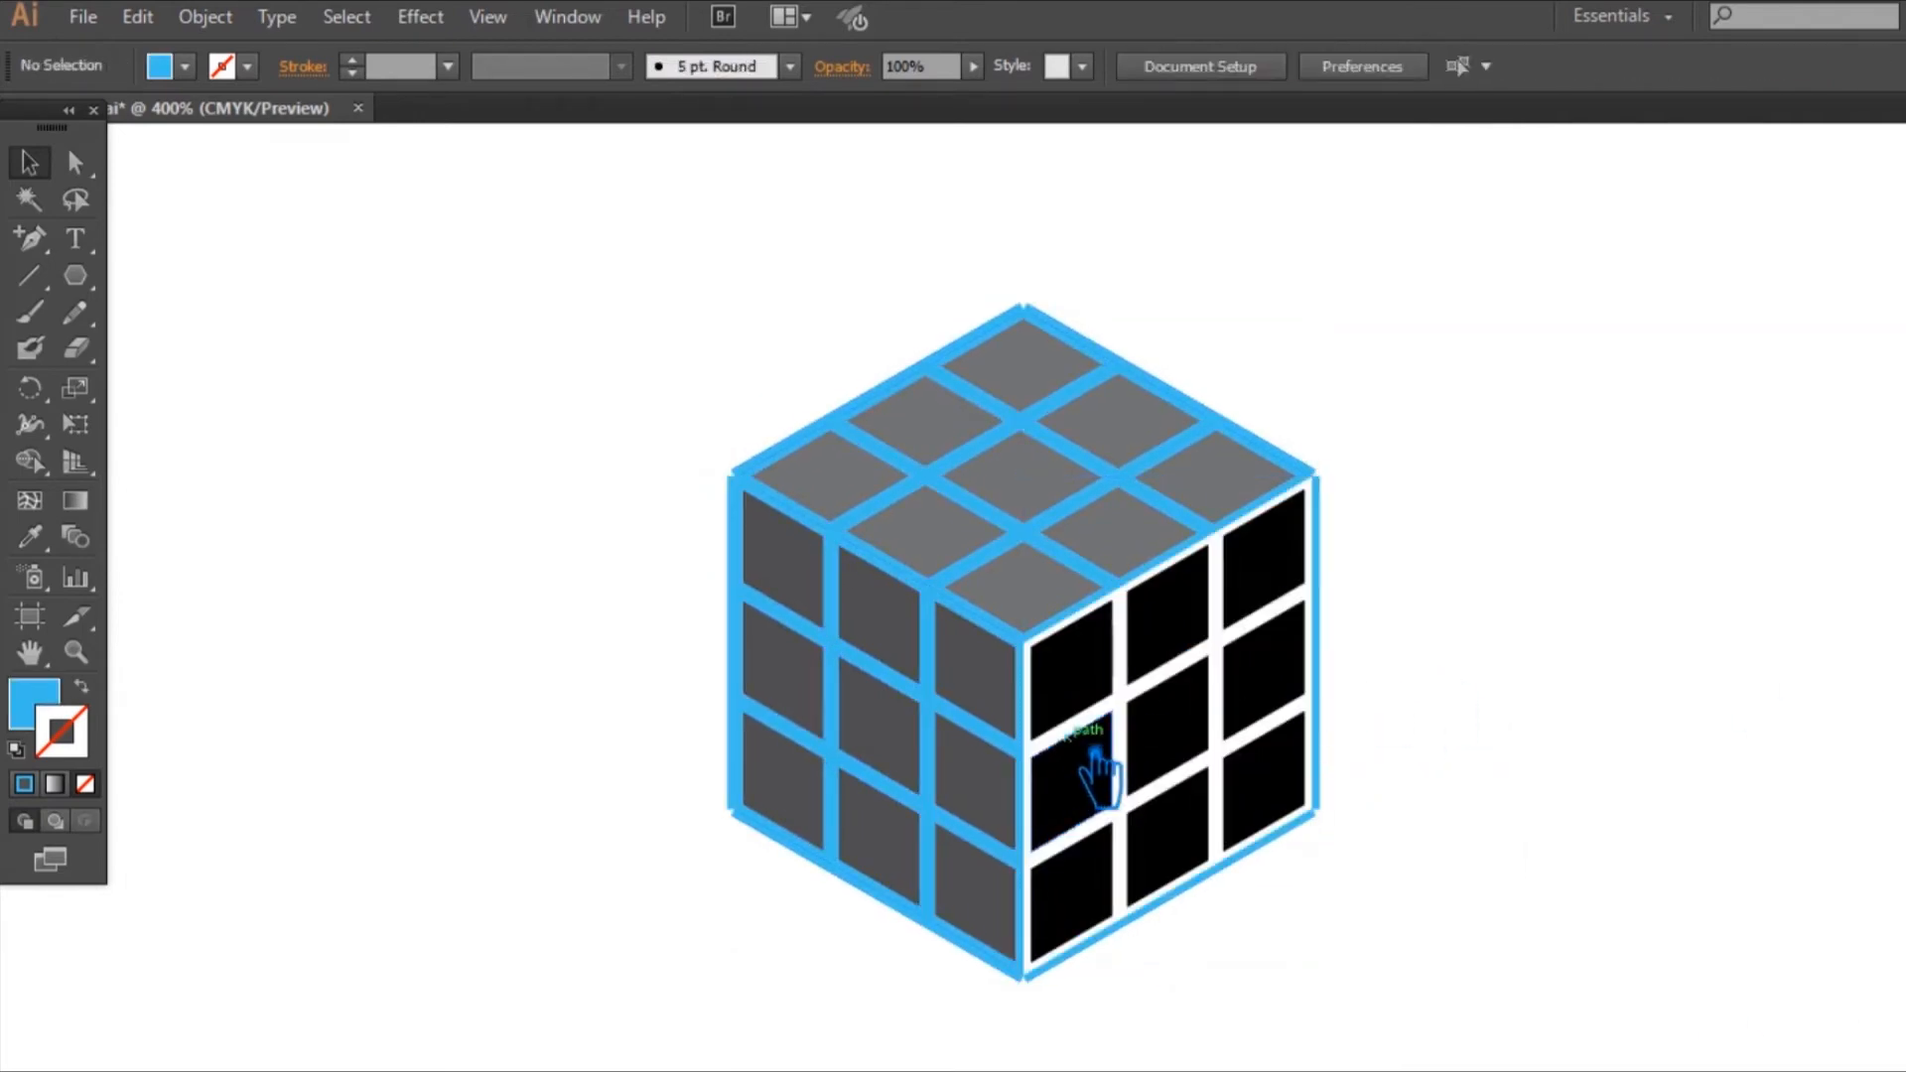
{"action": "left_click", "coordinate": [1176, 580]}
{"action": "key", "text": "Delete"}
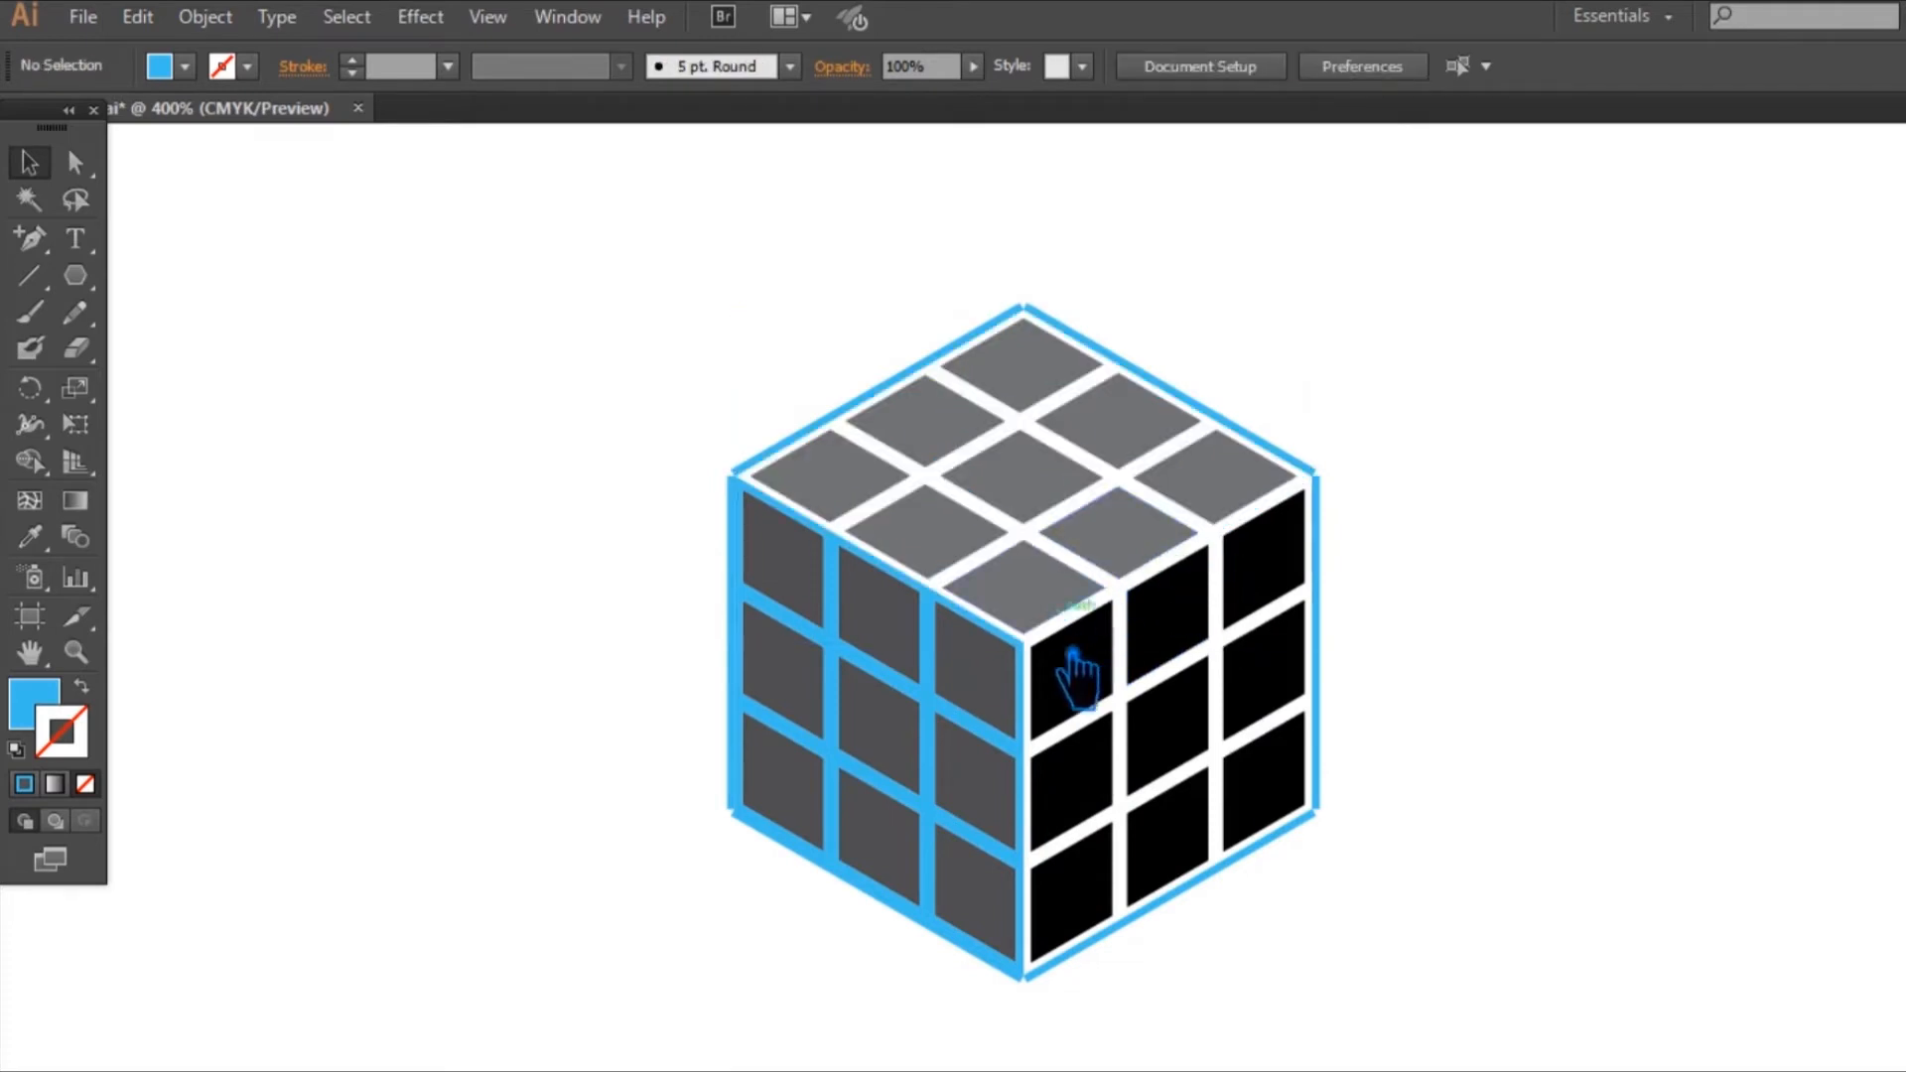
{"action": "left_click", "coordinate": [1047, 700]}
{"action": "key", "text": "Delete"}
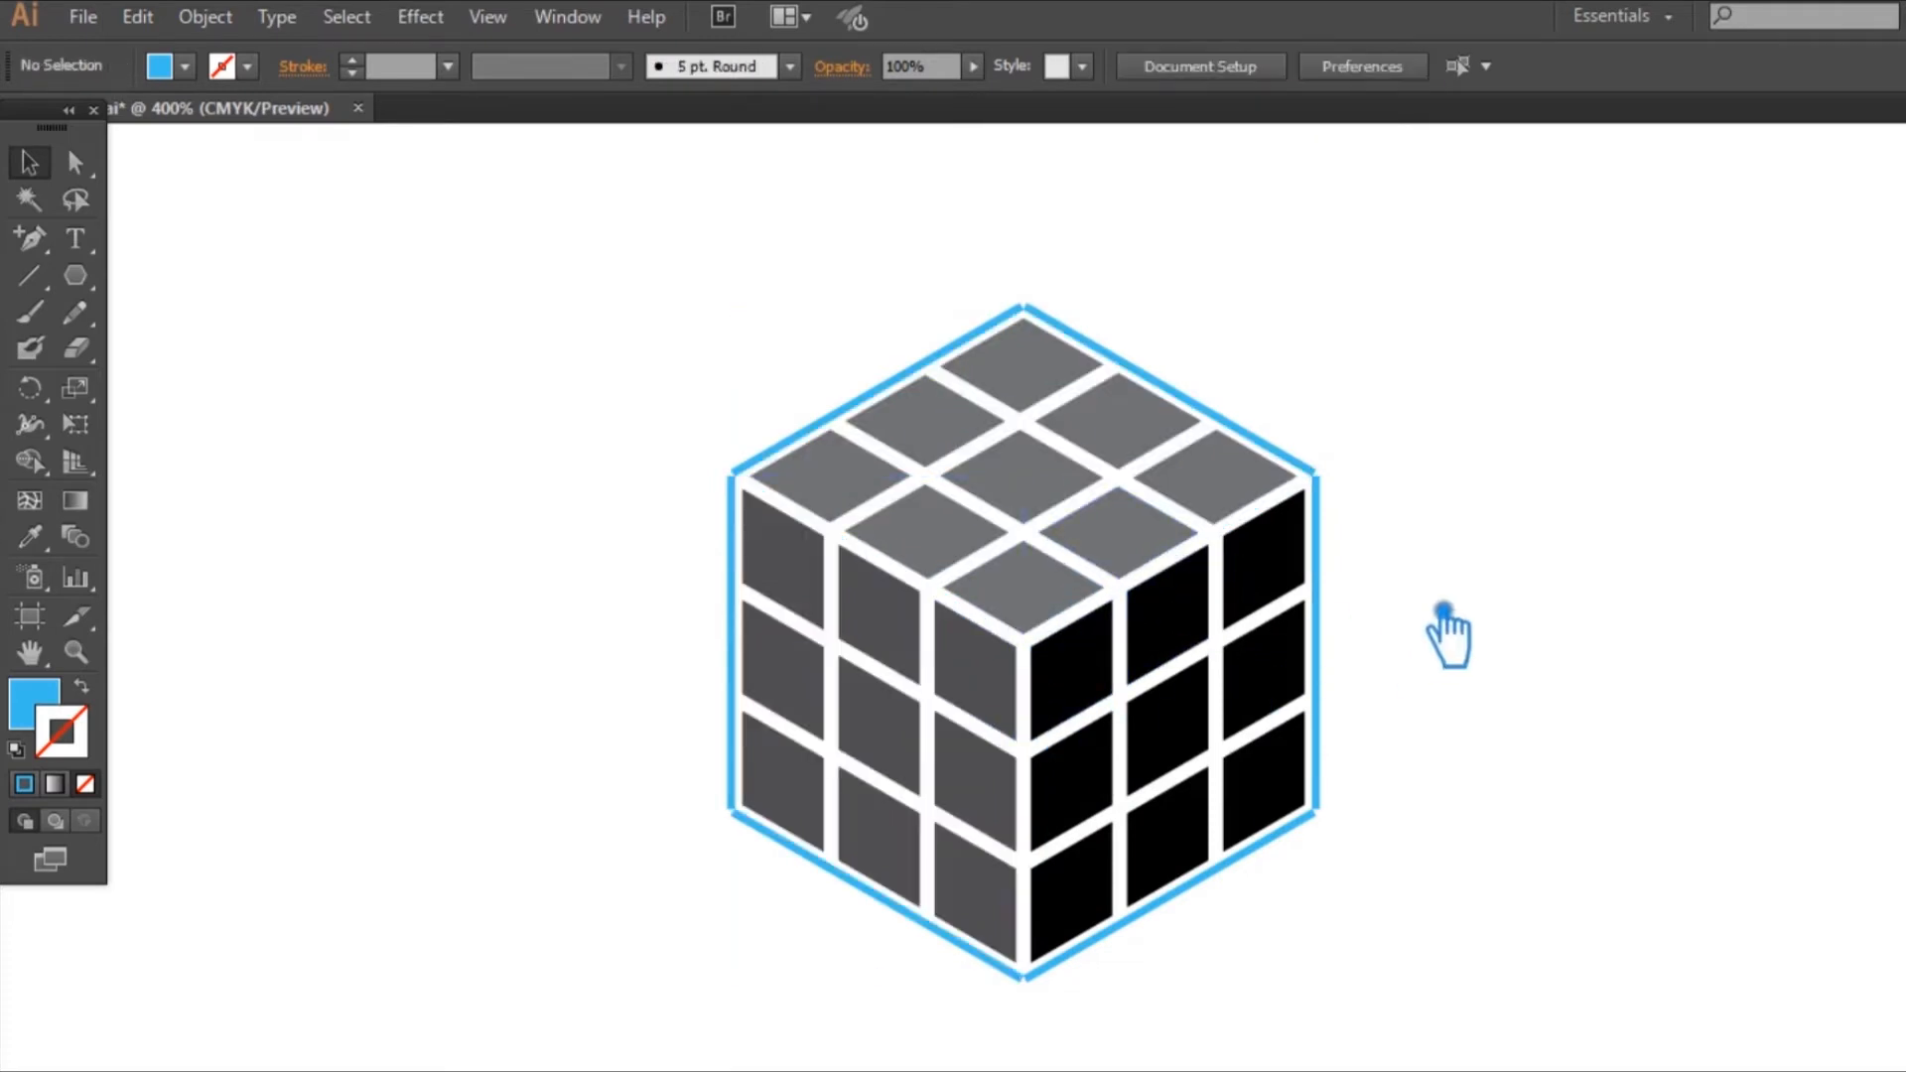
Step: Delete the leftover blue outline pieces around the outer edges of the cube
{"action": "left_click", "coordinate": [1346, 493]}
{"action": "key", "text": "Delete"}
{"action": "left_click", "coordinate": [1332, 521]}
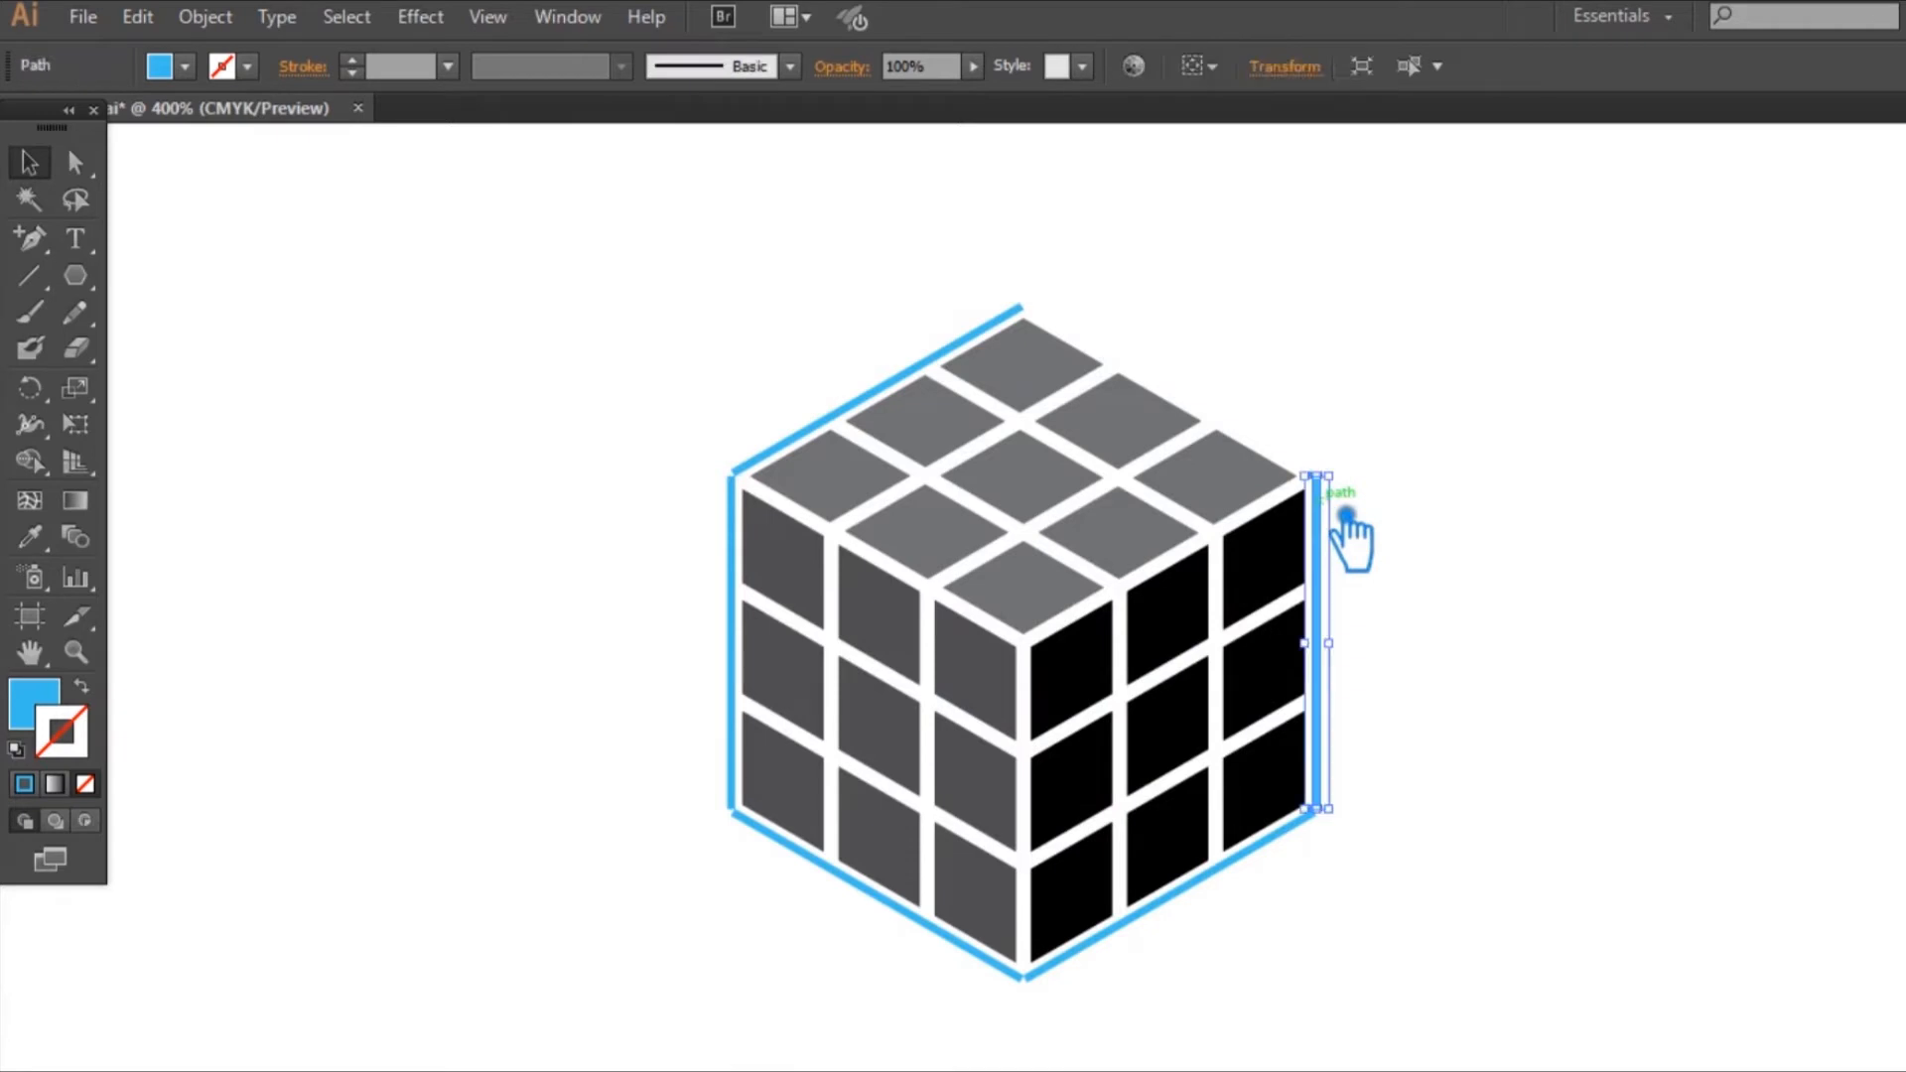
{"action": "key", "text": "Delete"}
{"action": "left_click", "coordinate": [880, 397]}
{"action": "key", "text": "Delete"}
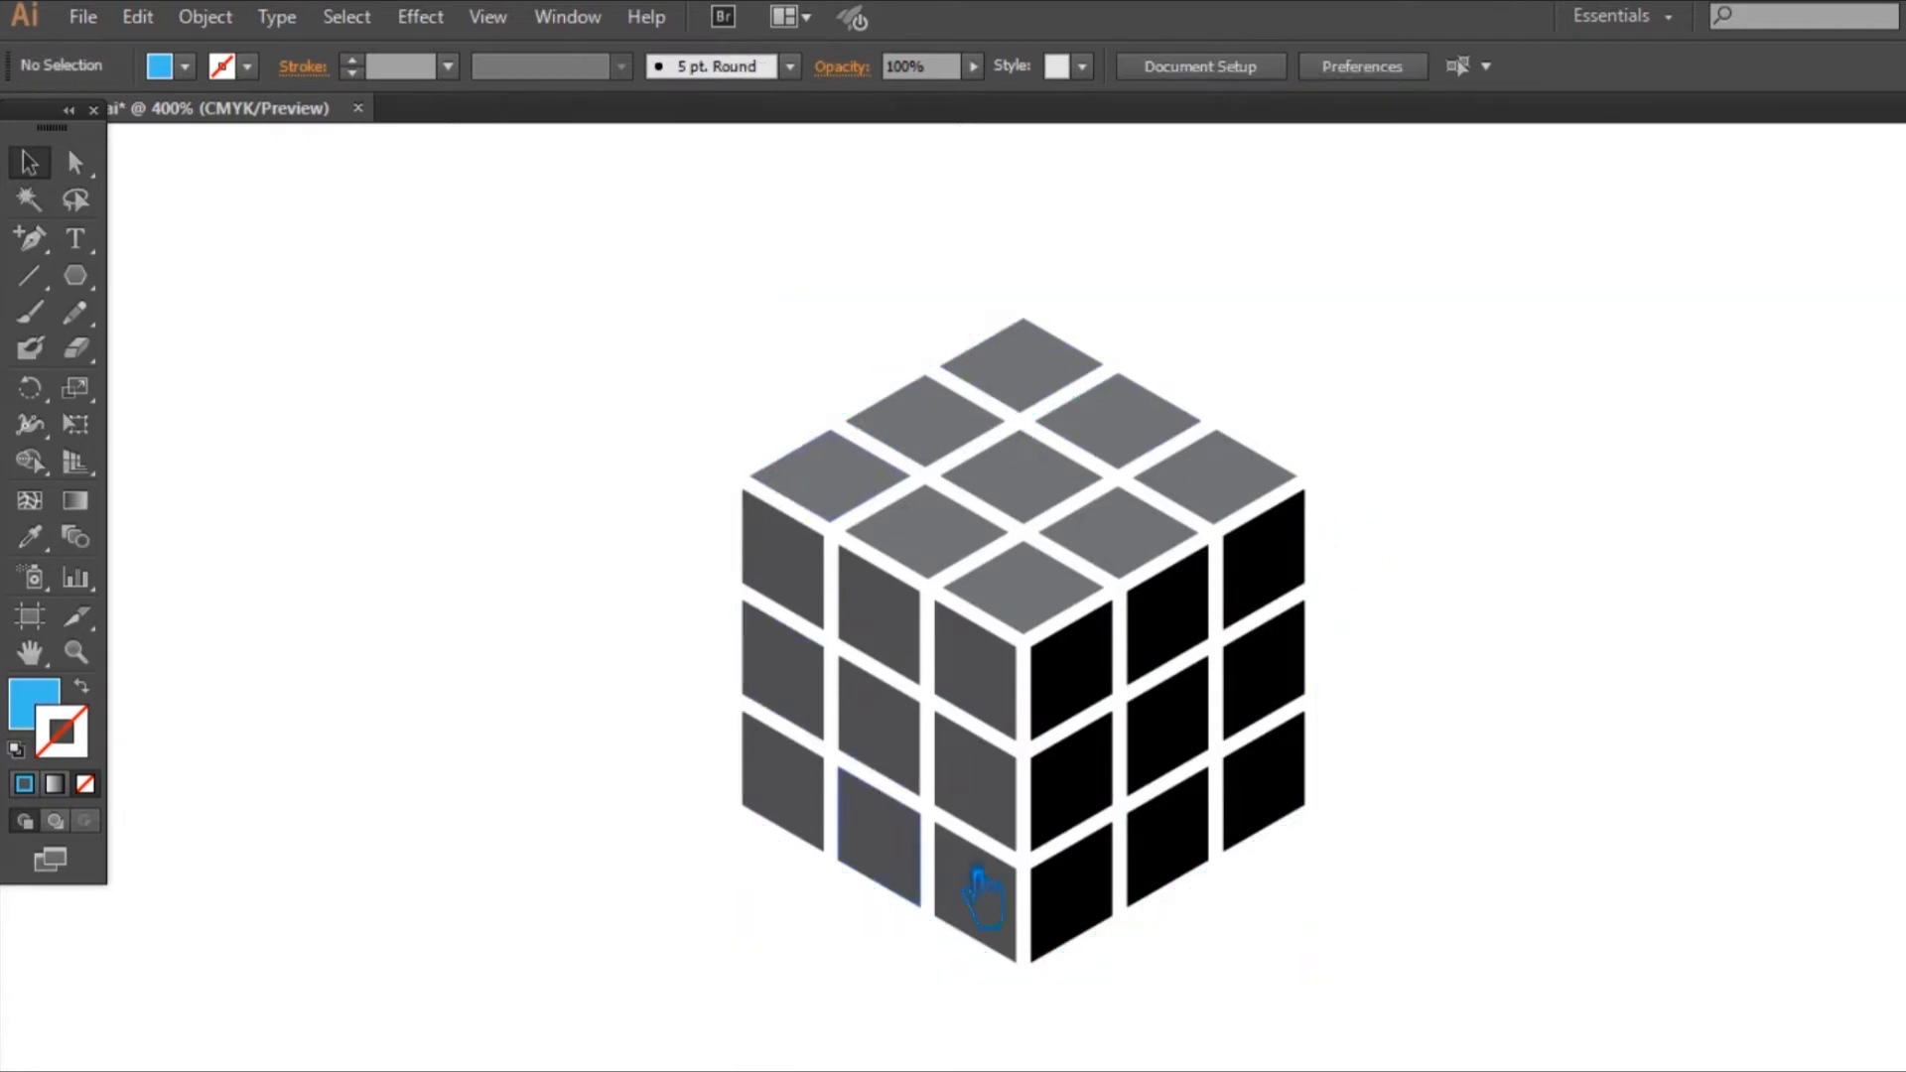
Step: Group the cube's tiles and move the group aside to free canvas space for copies
{"action": "left_click_drag", "start_coordinate": [1149, 531], "coordinate": [596, 545]}
{"action": "left_click", "coordinate": [1388, 557]}
{"action": "key", "text": "ctrl+shift+b"}
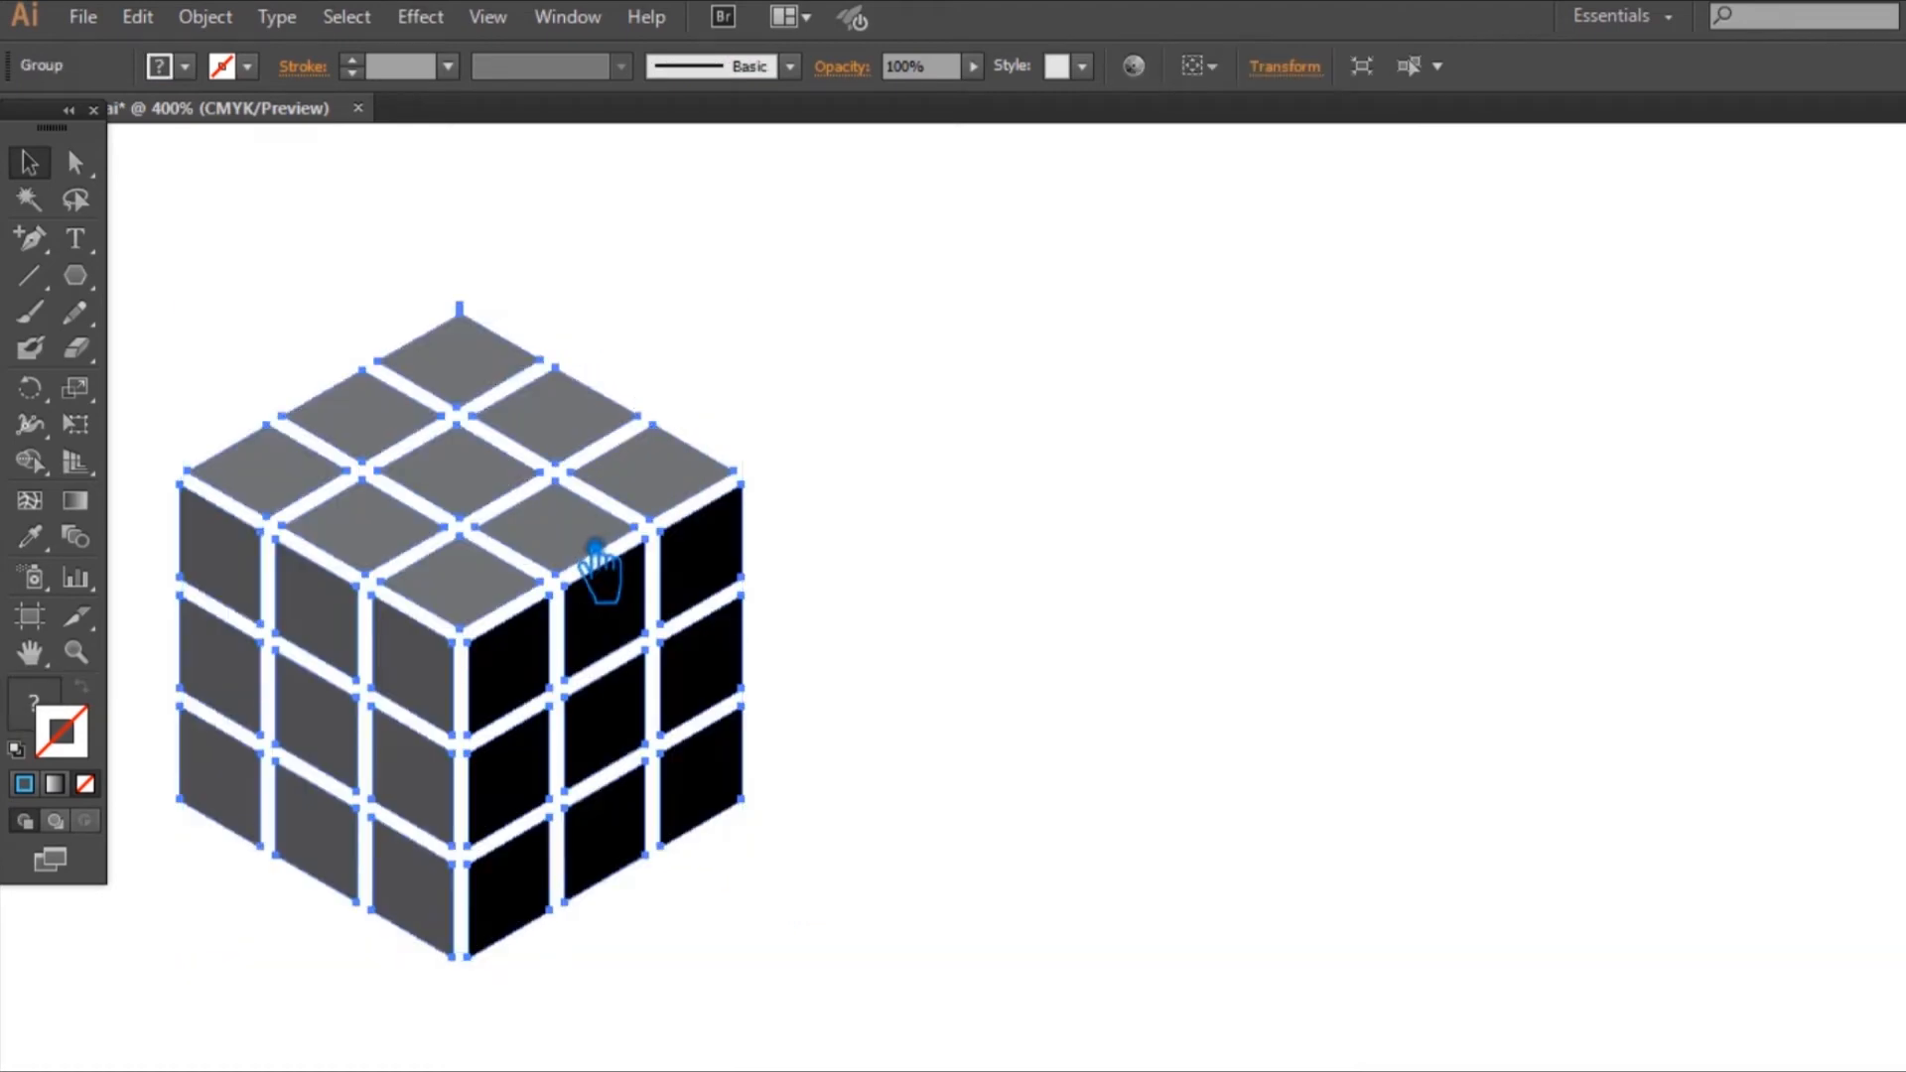
{"action": "key", "text": "ctrl+shift+b"}
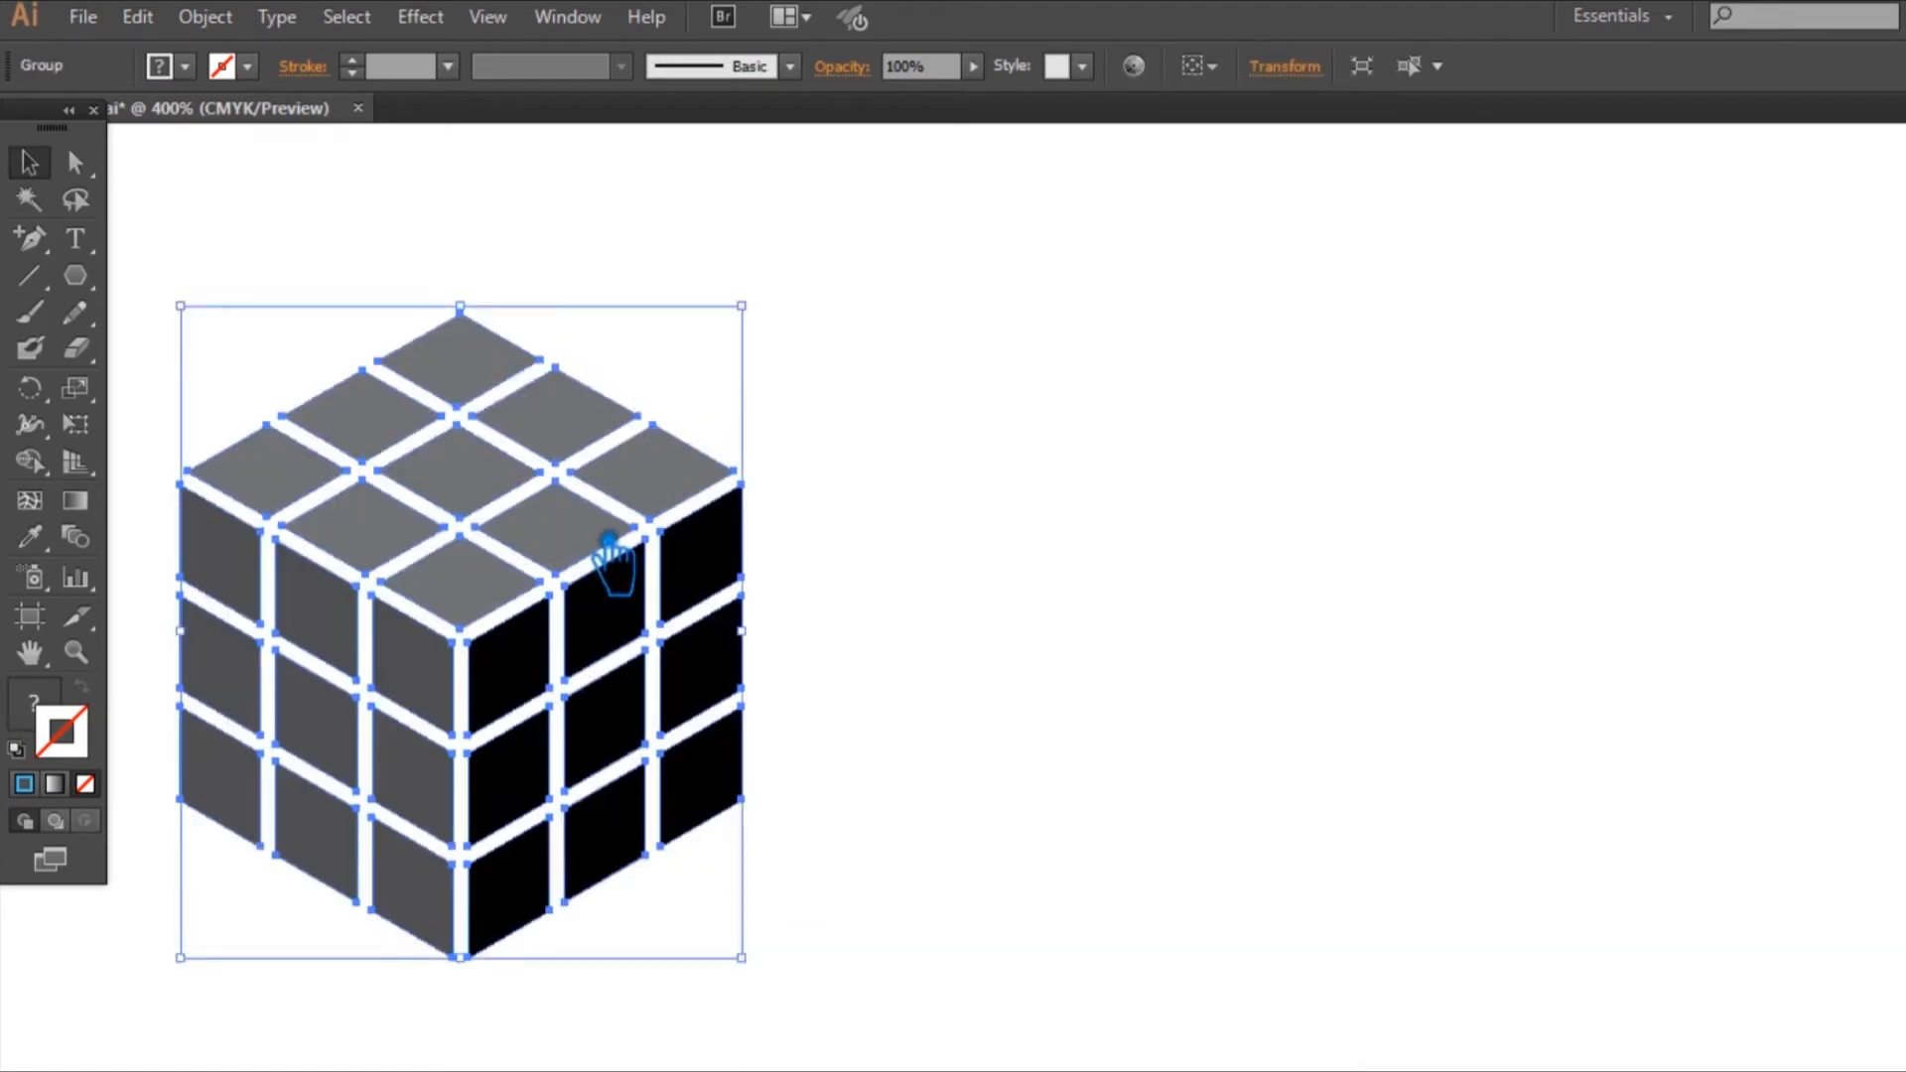
{"action": "key", "text": "ctrl+shift+a"}
Step: Duplicate the cube twice, placing the copies in an evenly spaced horizontal row with the original
{"action": "left_click_drag", "start_coordinate": [562, 531], "coordinate": [1191, 550]}
{"action": "left_click", "coordinate": [1550, 527]}
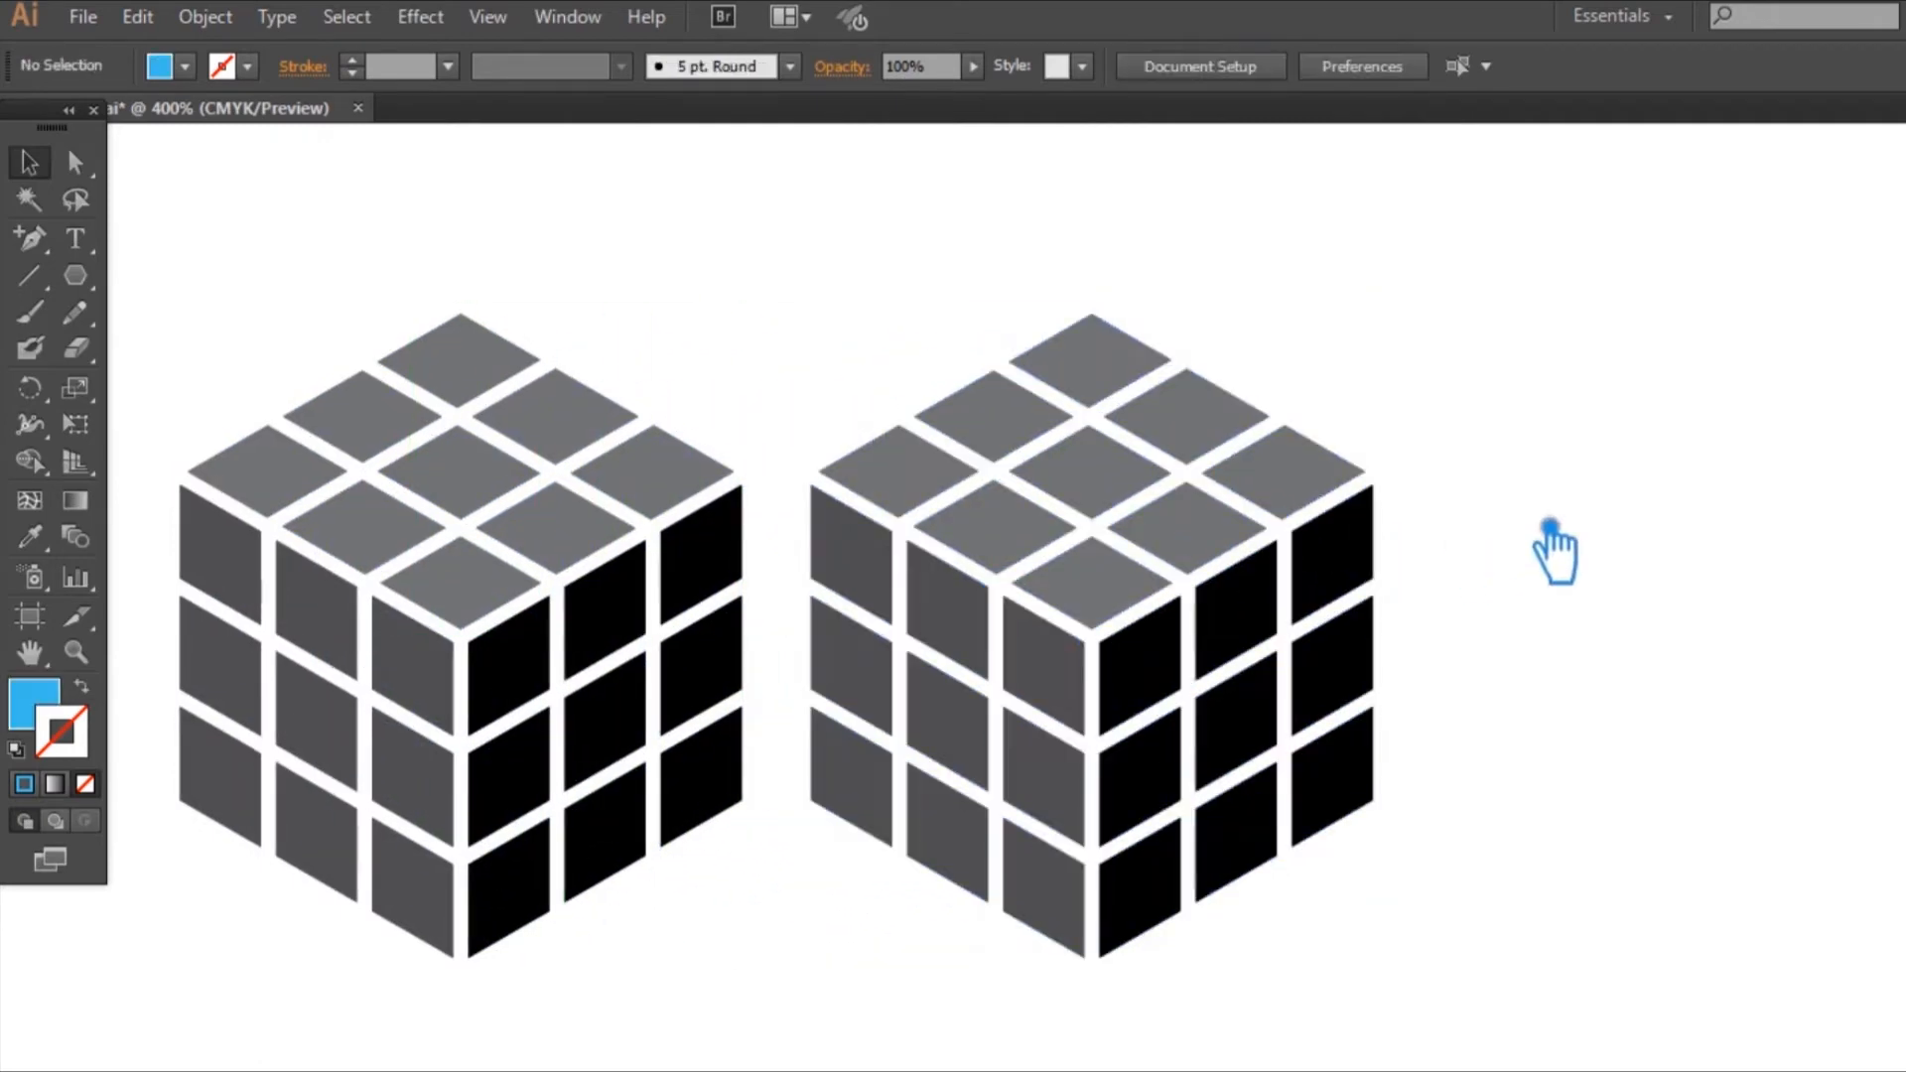
{"action": "left_click", "coordinate": [1182, 660]}
{"action": "key", "text": "ctrl+shift+b"}
{"action": "key", "text": "ctrl+shift+b"}
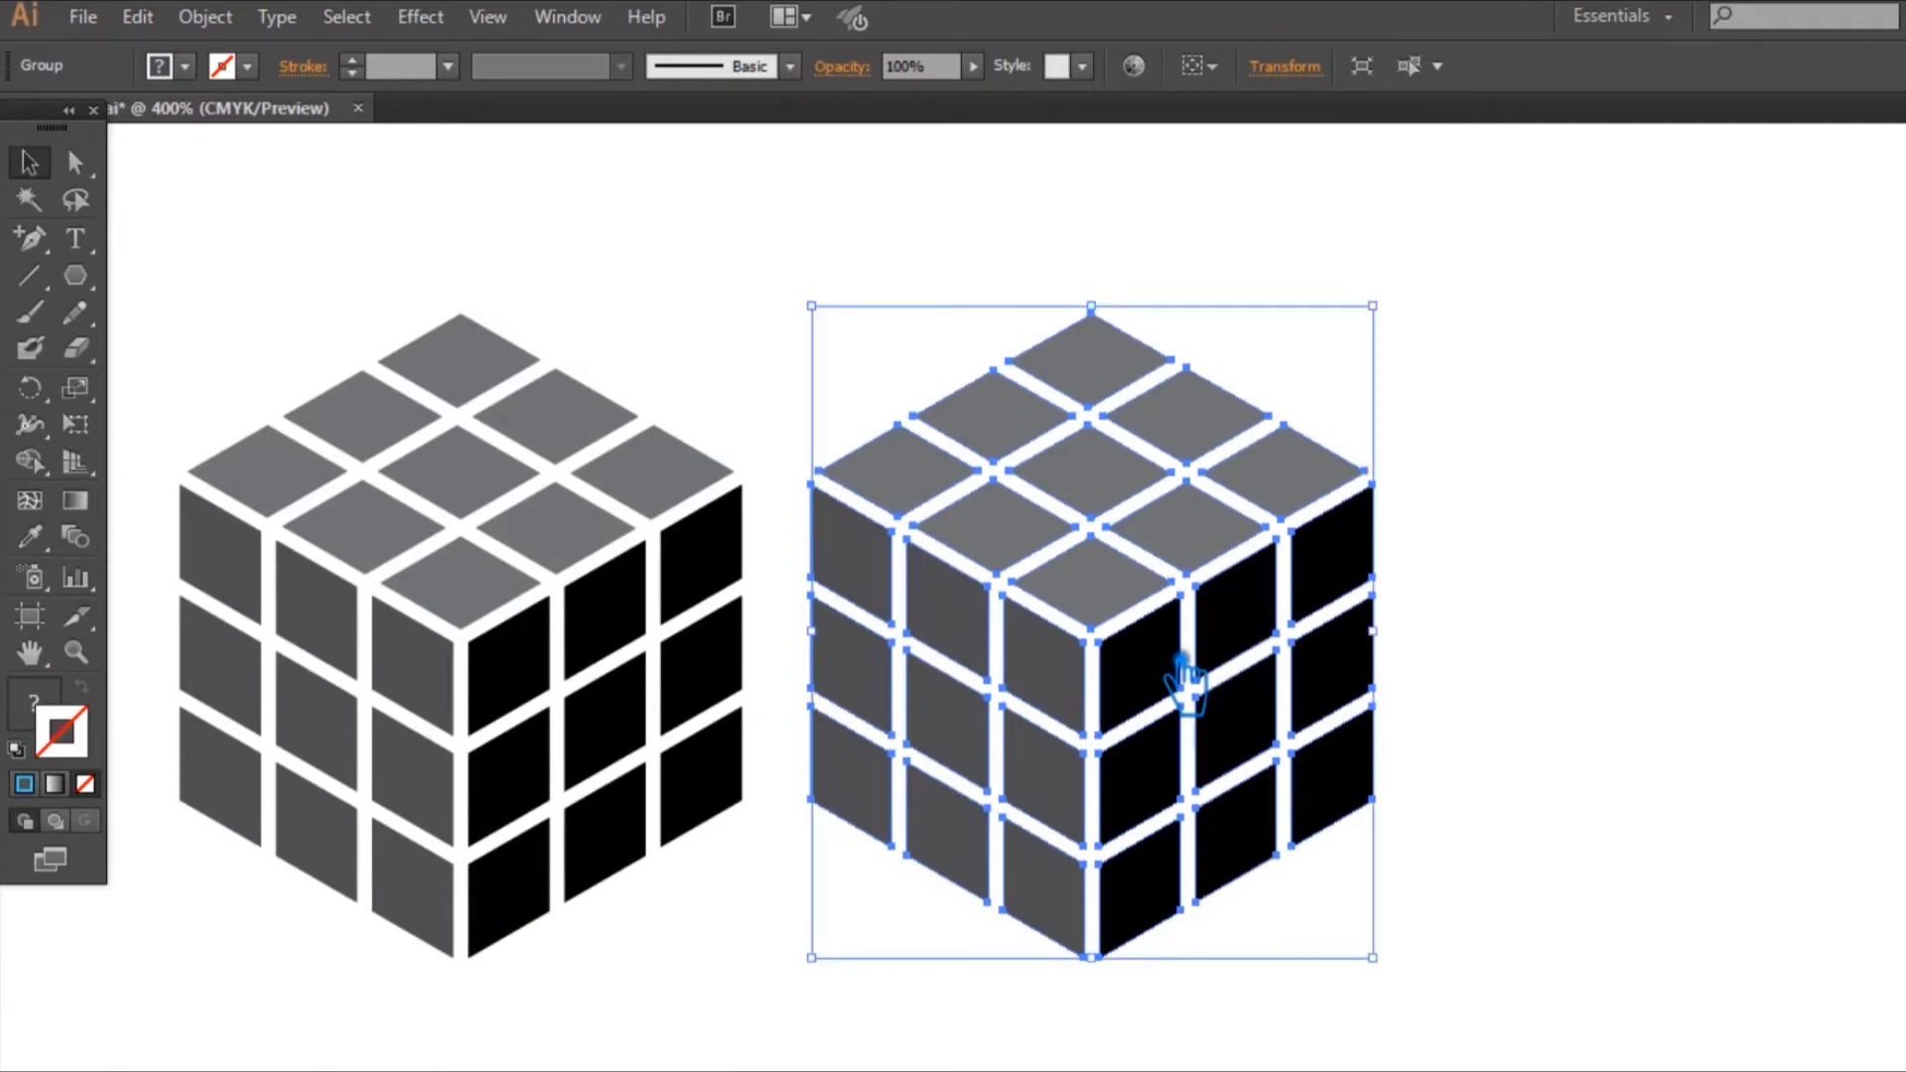
{"action": "left_click_drag", "start_coordinate": [1181, 675], "coordinate": [1798, 680]}
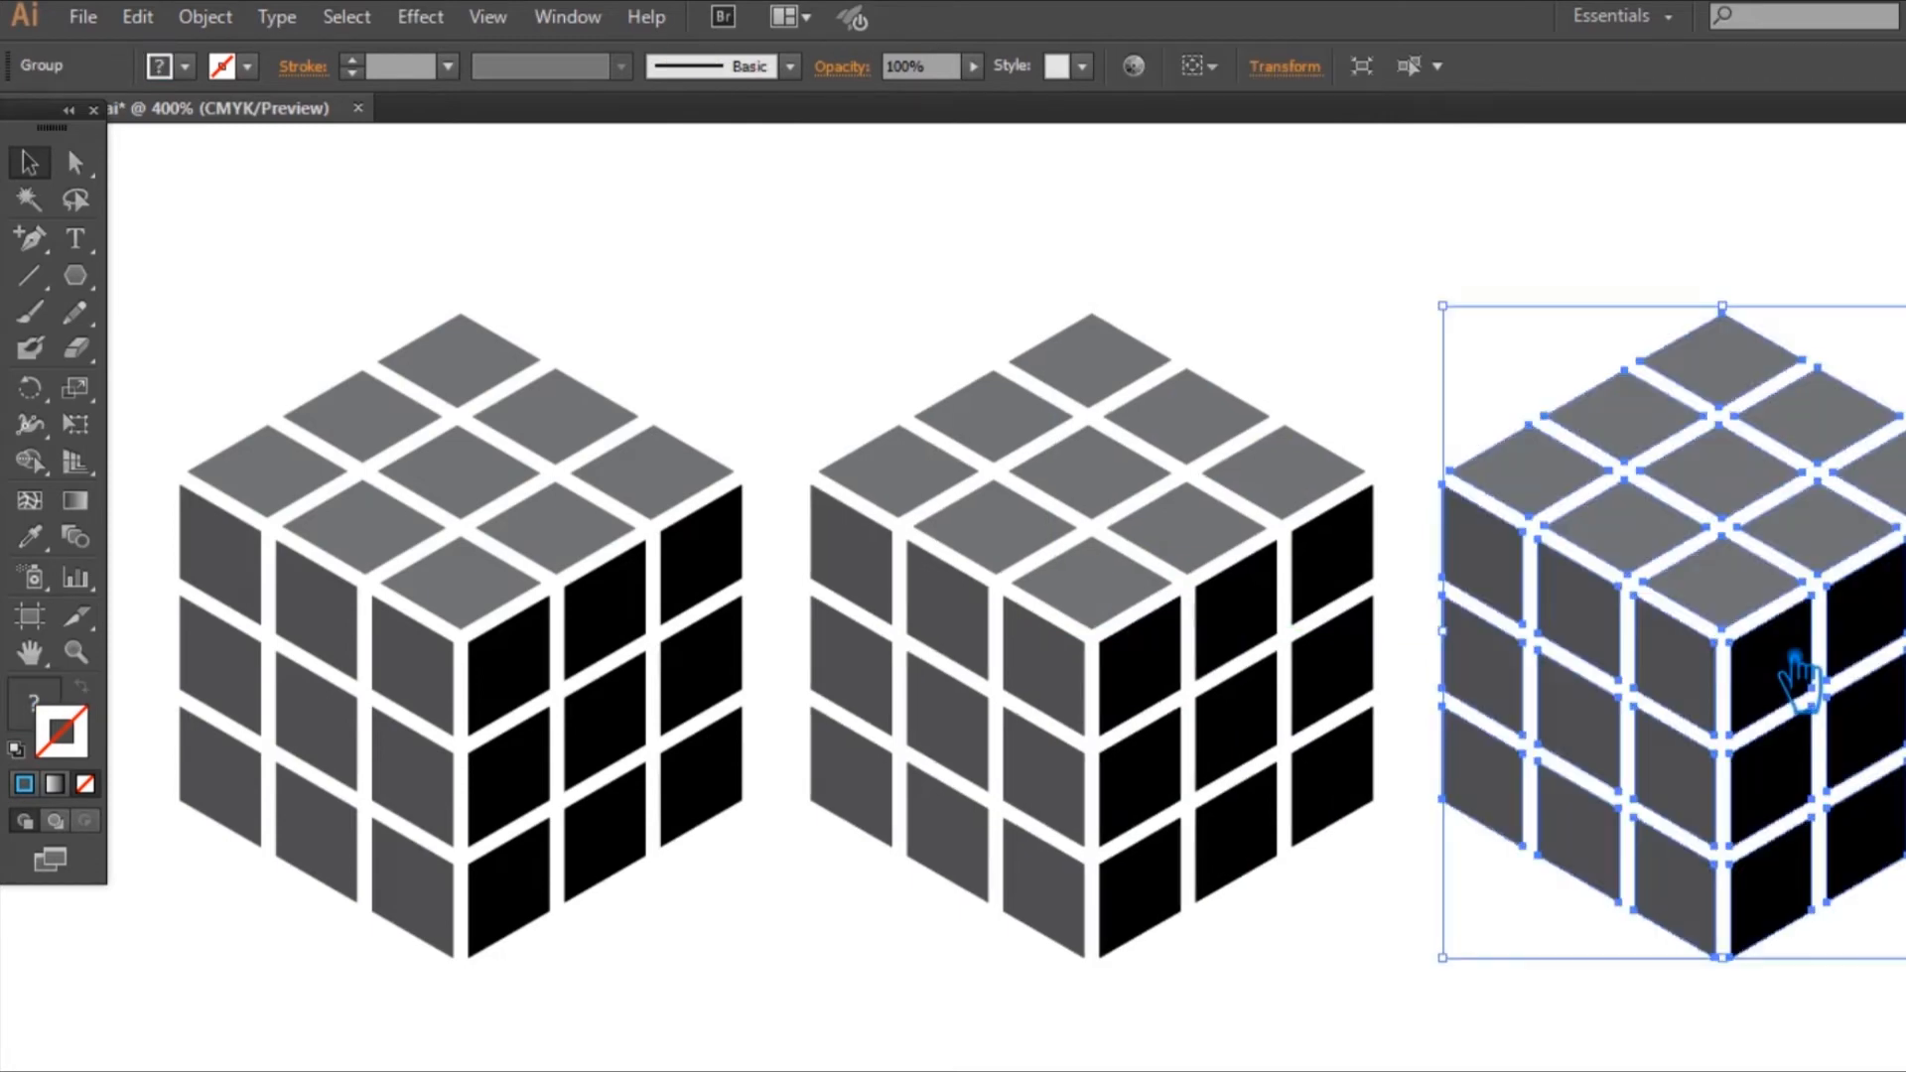
{"action": "left_click", "coordinate": [1262, 296]}
{"action": "left_click_drag", "start_coordinate": [1503, 938], "coordinate": [510, 467]}
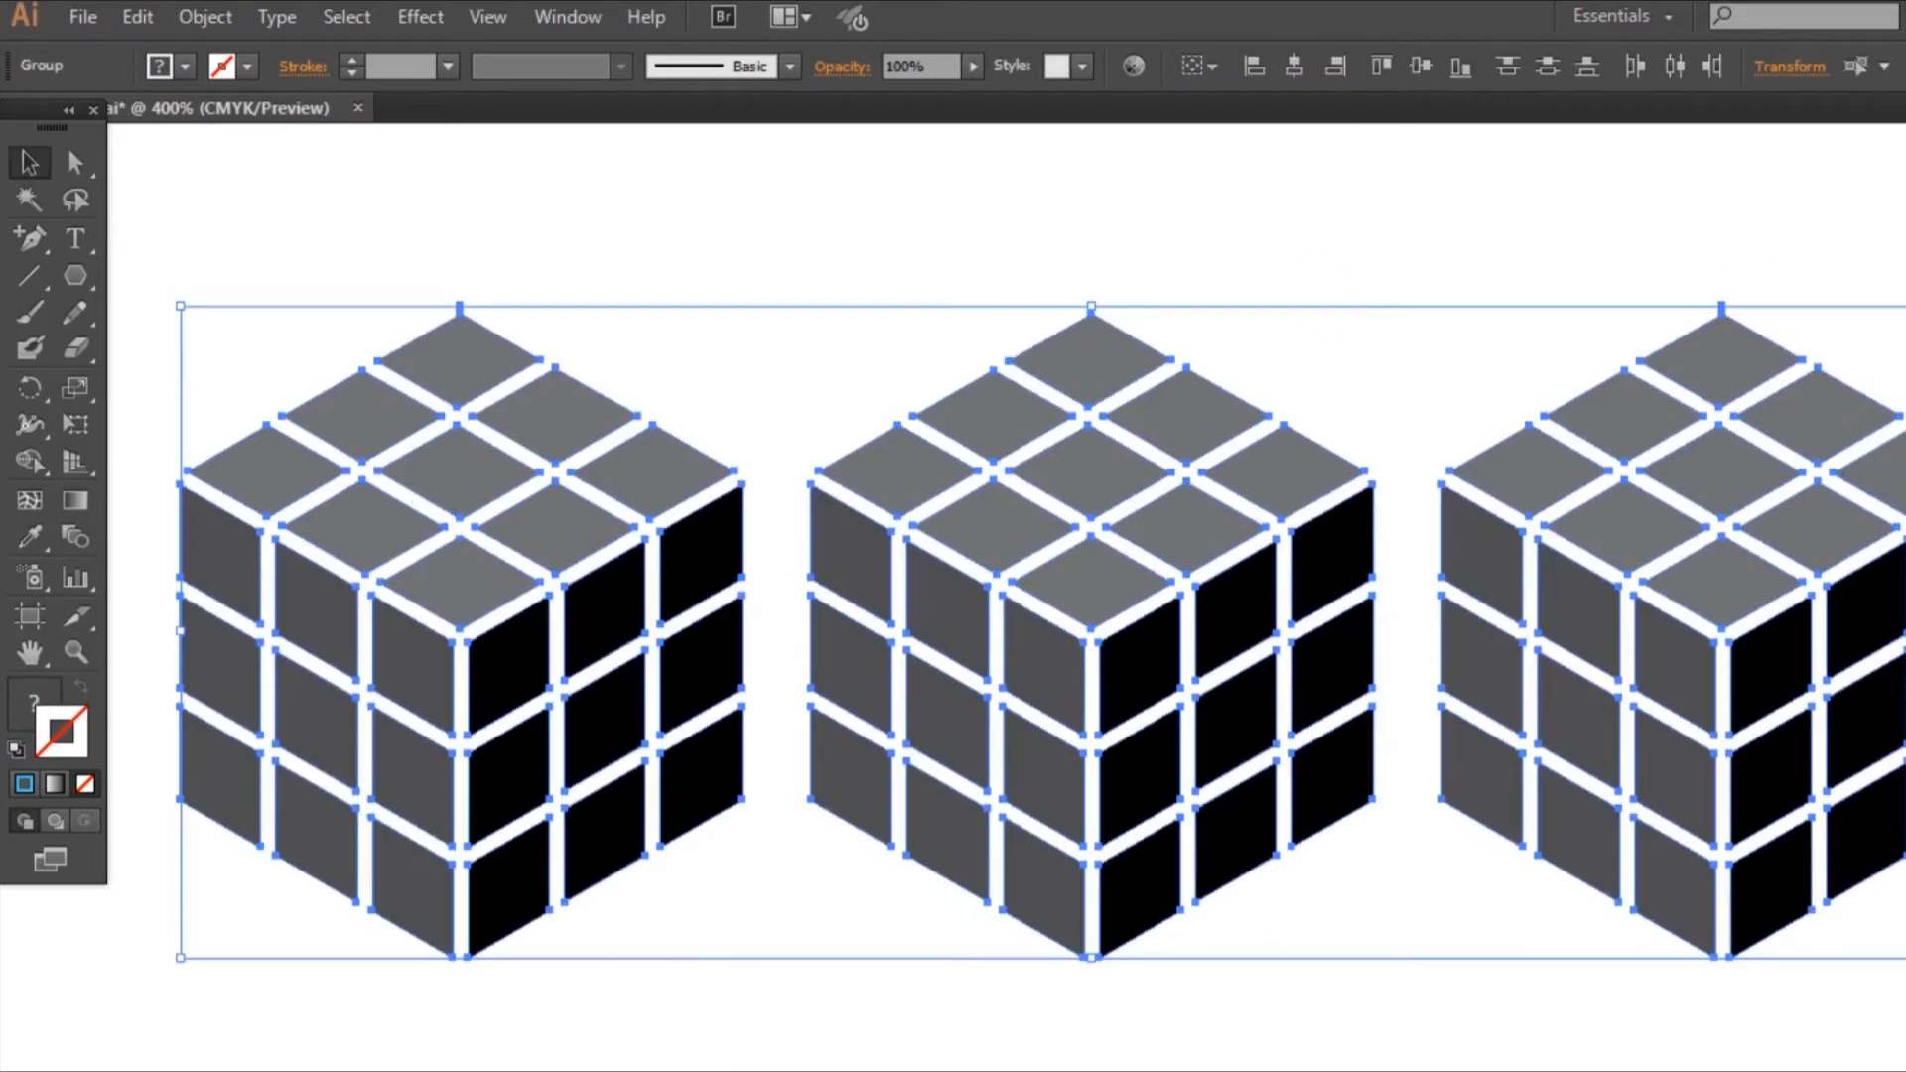
{"action": "key", "text": "shift+F7"}
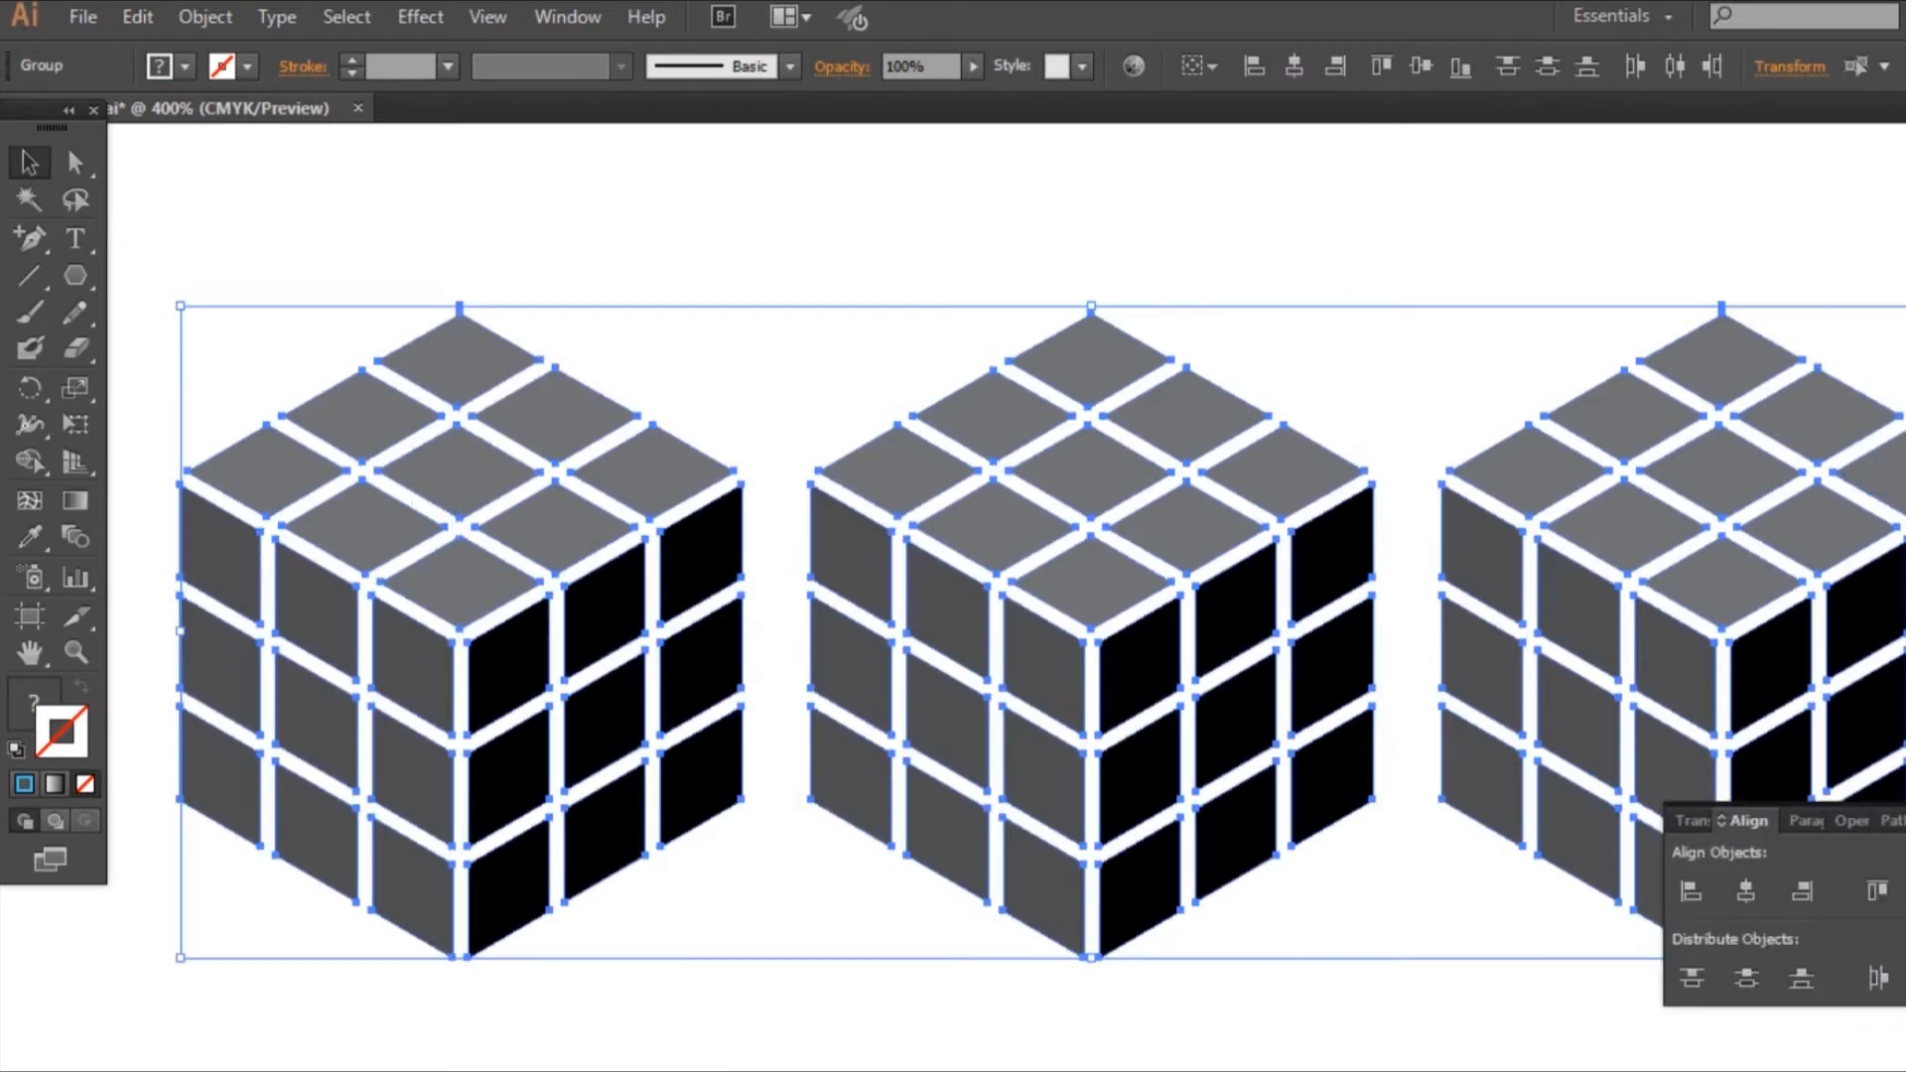
{"action": "left_click", "coordinate": [1652, 1047]}
{"action": "key", "text": "shift+F7"}
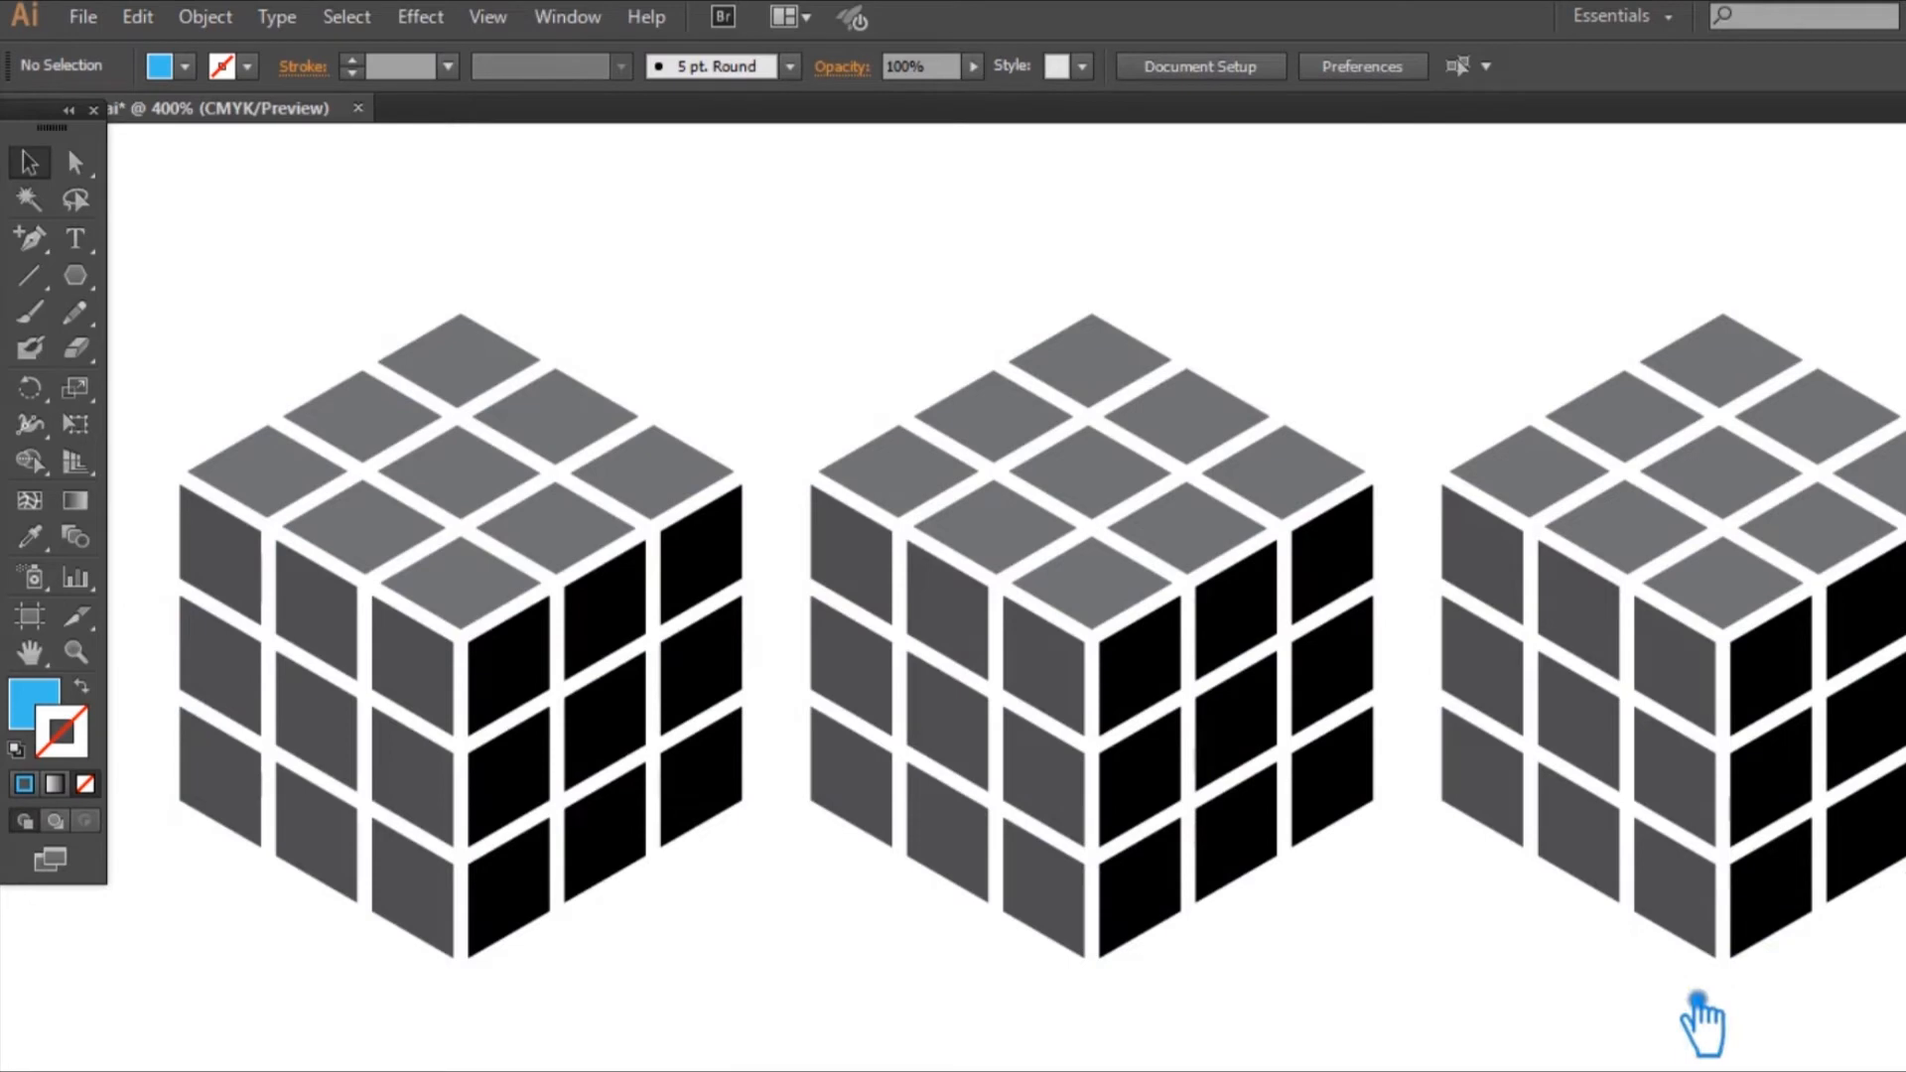
Step: Round the corners of all tiles on the second cube
{"action": "key", "text": "ctrl+minus"}
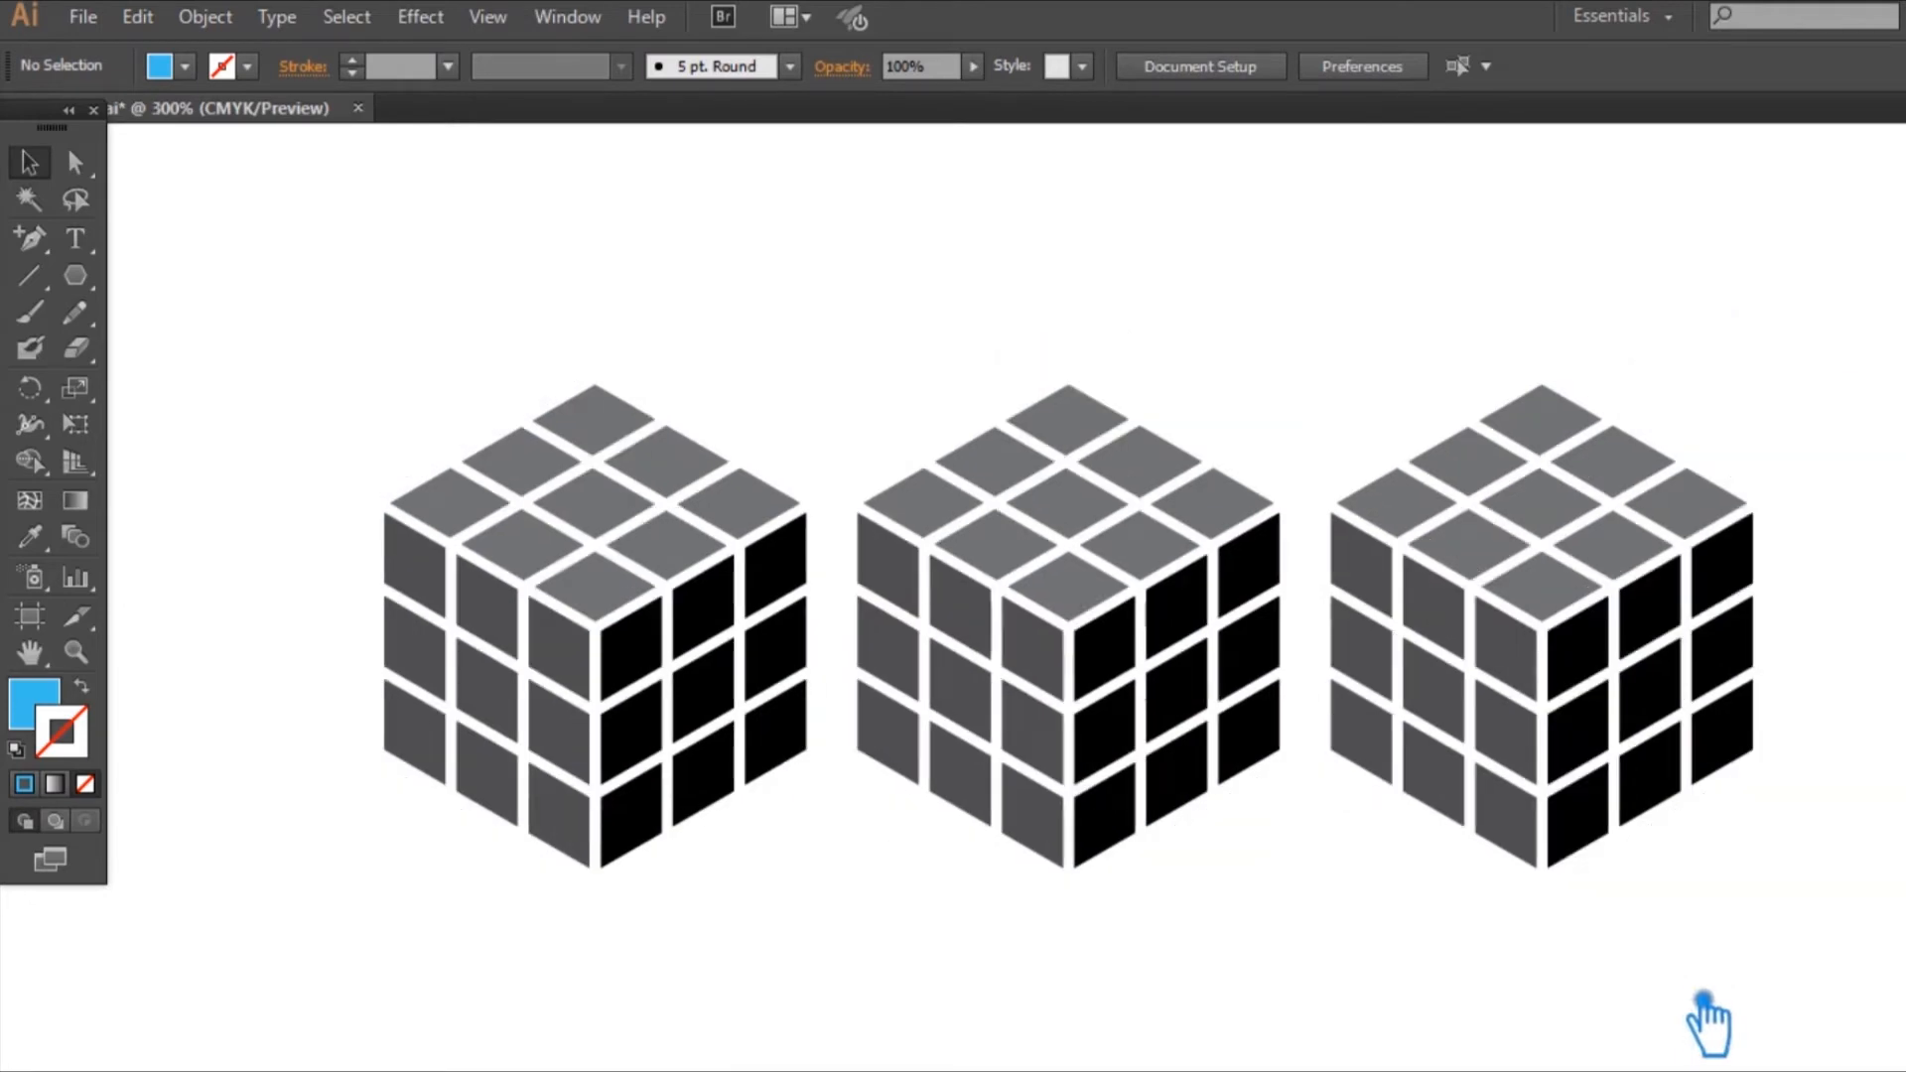
{"action": "left_click", "coordinate": [1171, 667]}
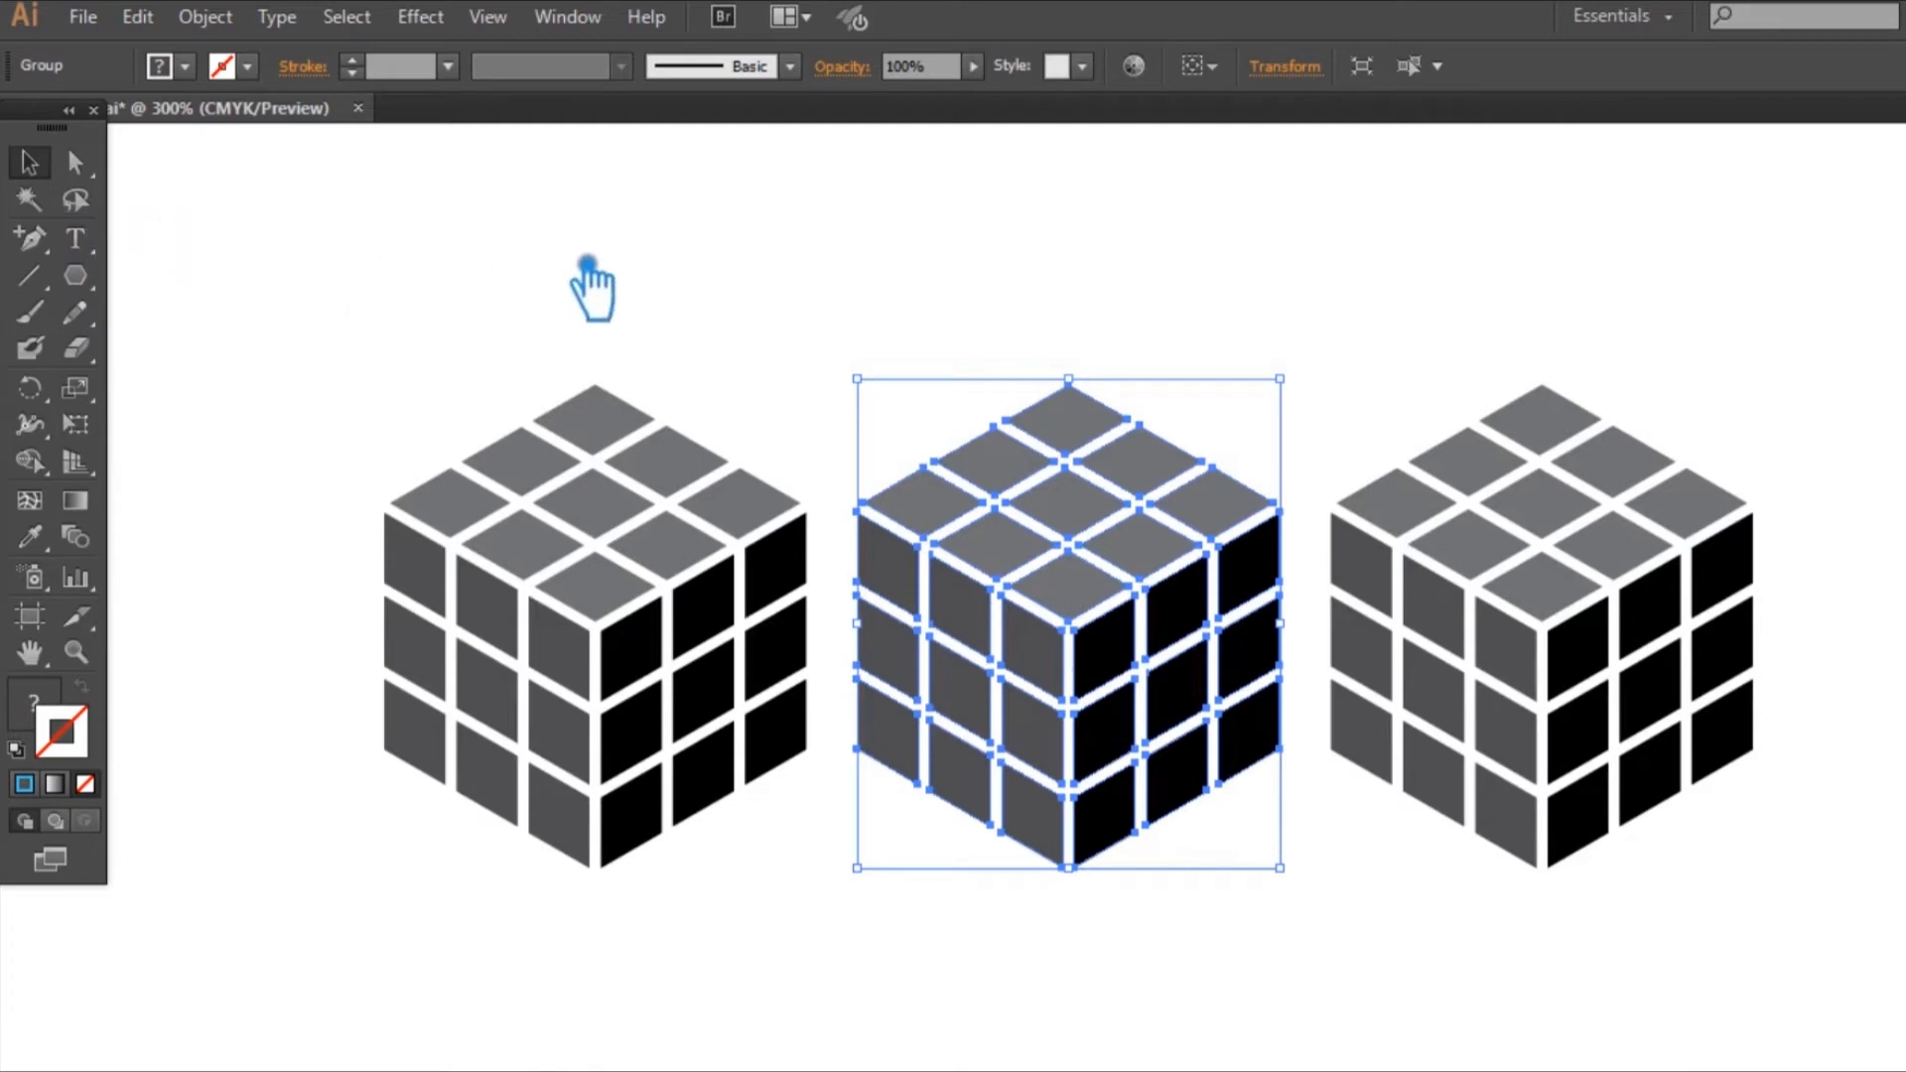
{"action": "left_click", "coordinate": [581, 220]}
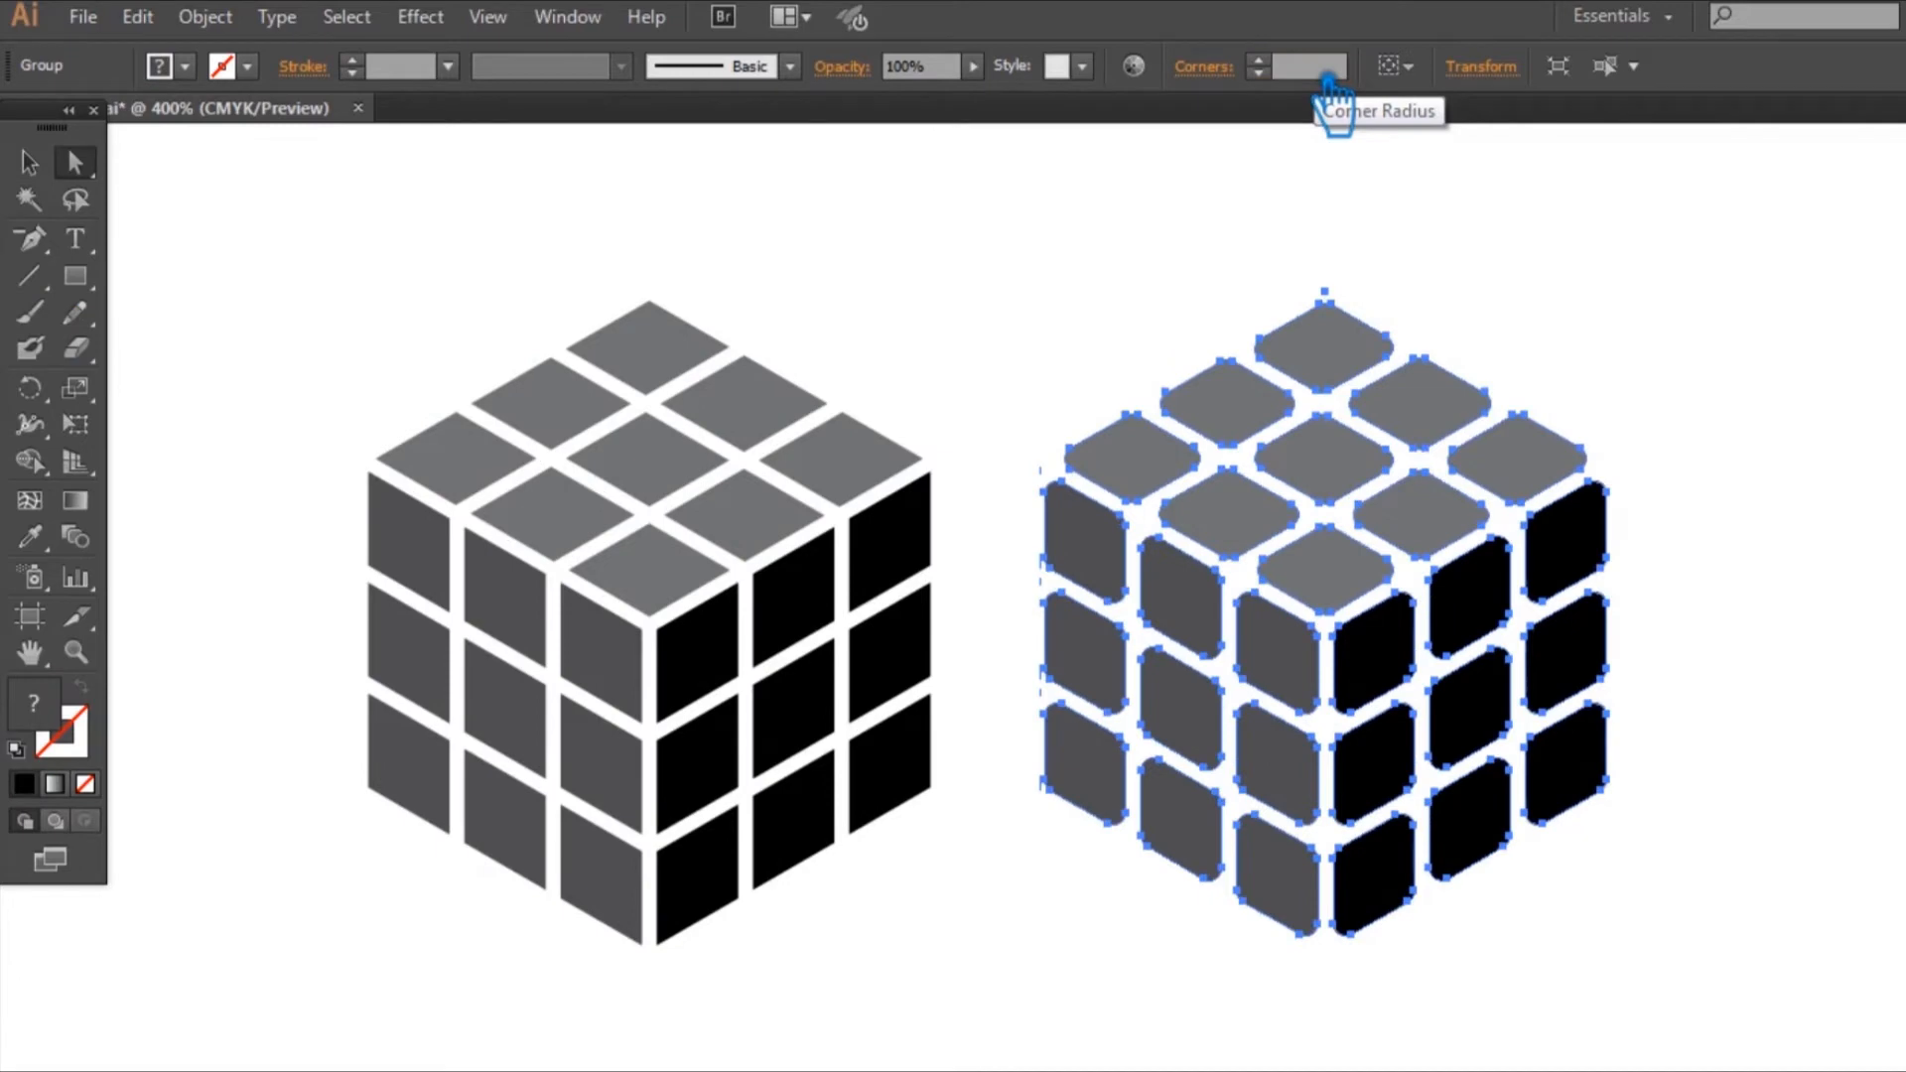
{"action": "left_click", "coordinate": [29, 162]}
{"action": "left_click", "coordinate": [256, 193]}
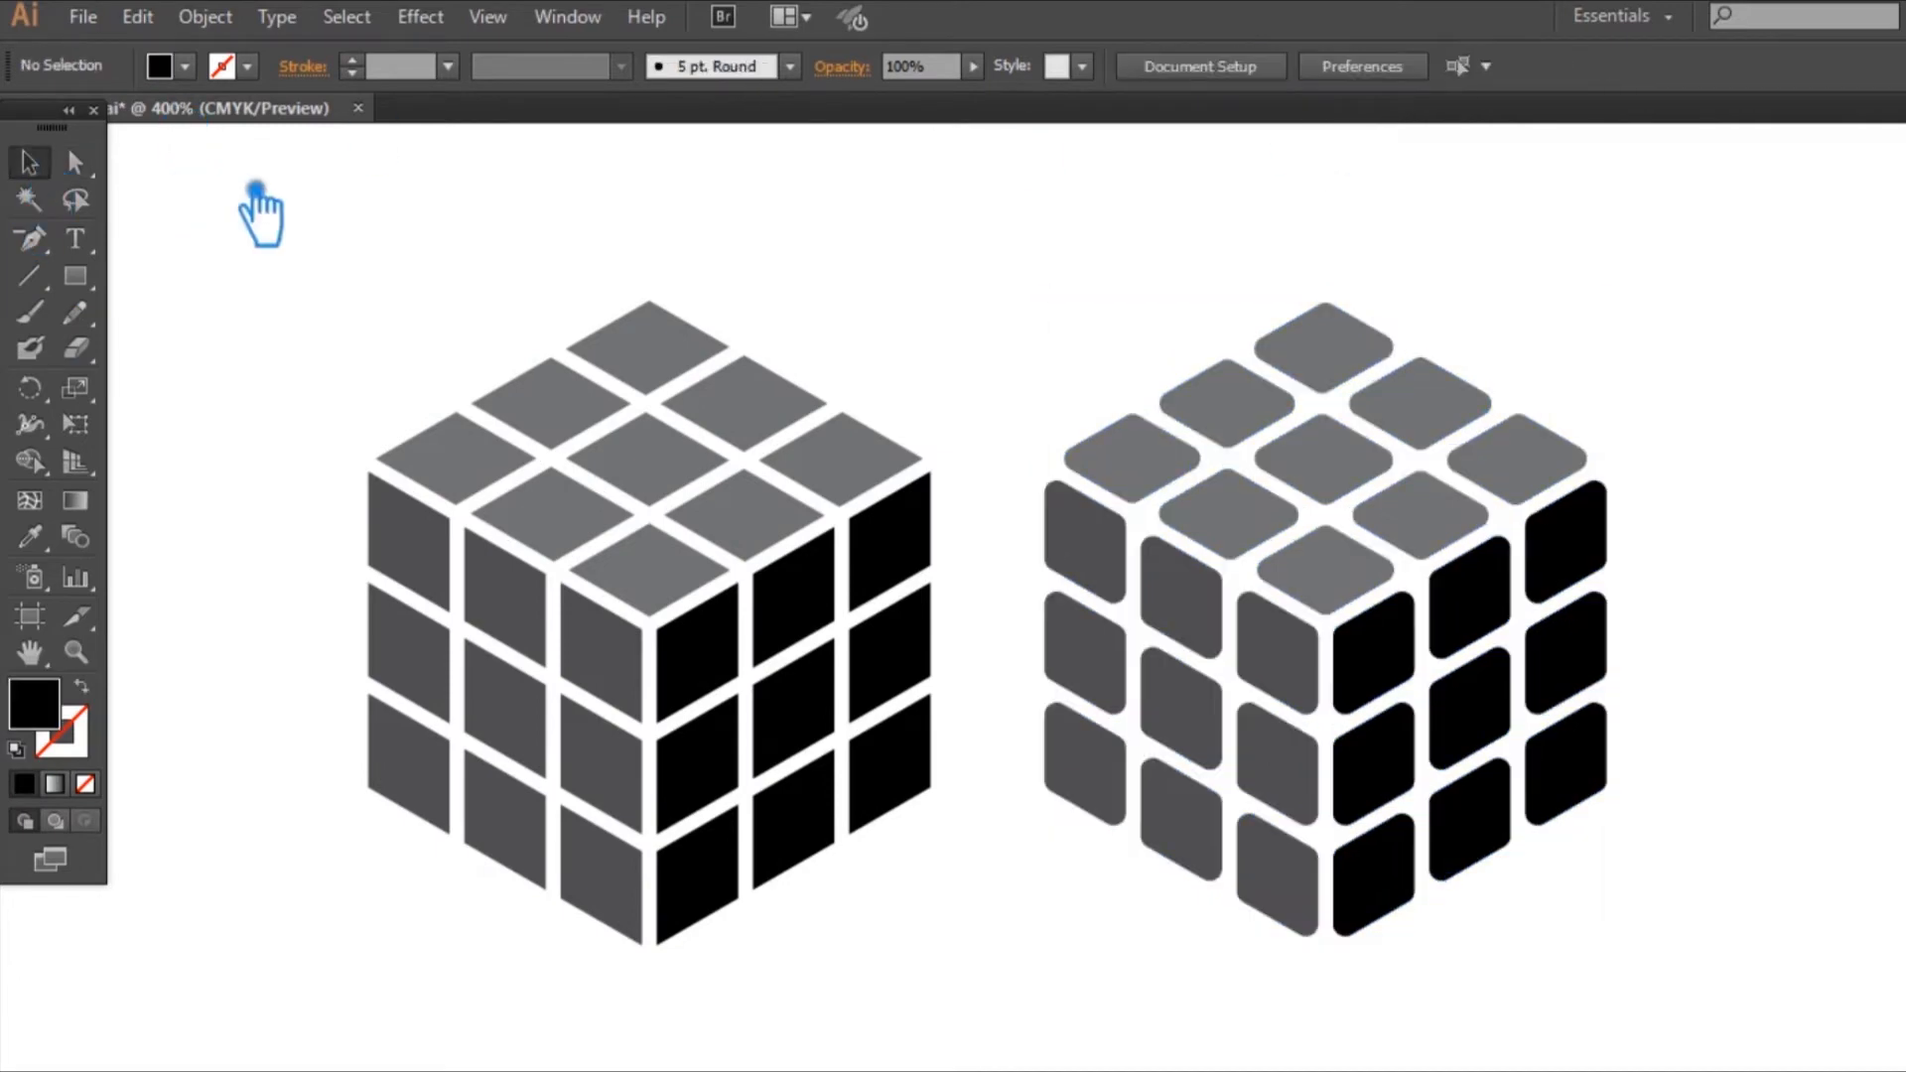
{"action": "left_click_drag", "start_coordinate": [1817, 659], "coordinate": [1526, 652]}
{"action": "left_click", "coordinate": [1109, 647]}
{"action": "key", "text": "ctrl+shift+b"}
{"action": "key", "text": "ctrl+shift+b"}
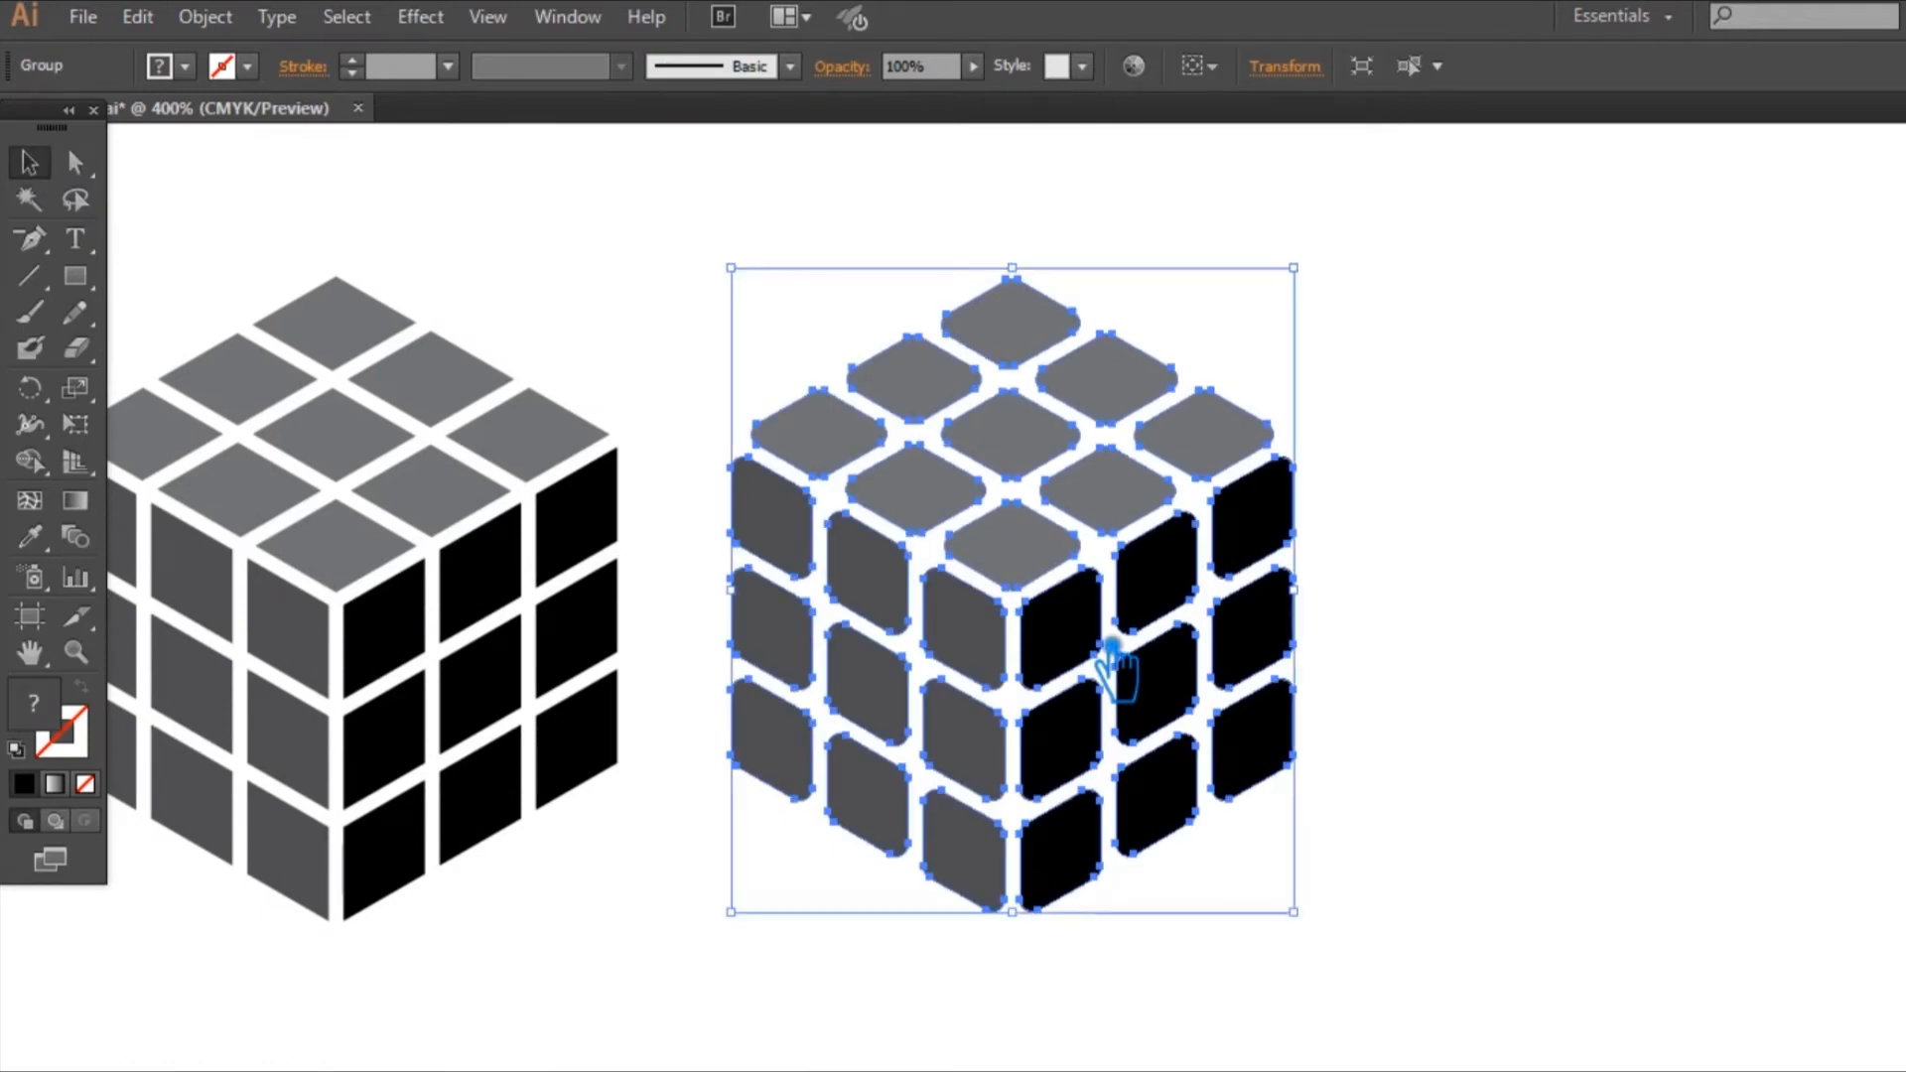
{"action": "left_click", "coordinate": [1701, 645]}
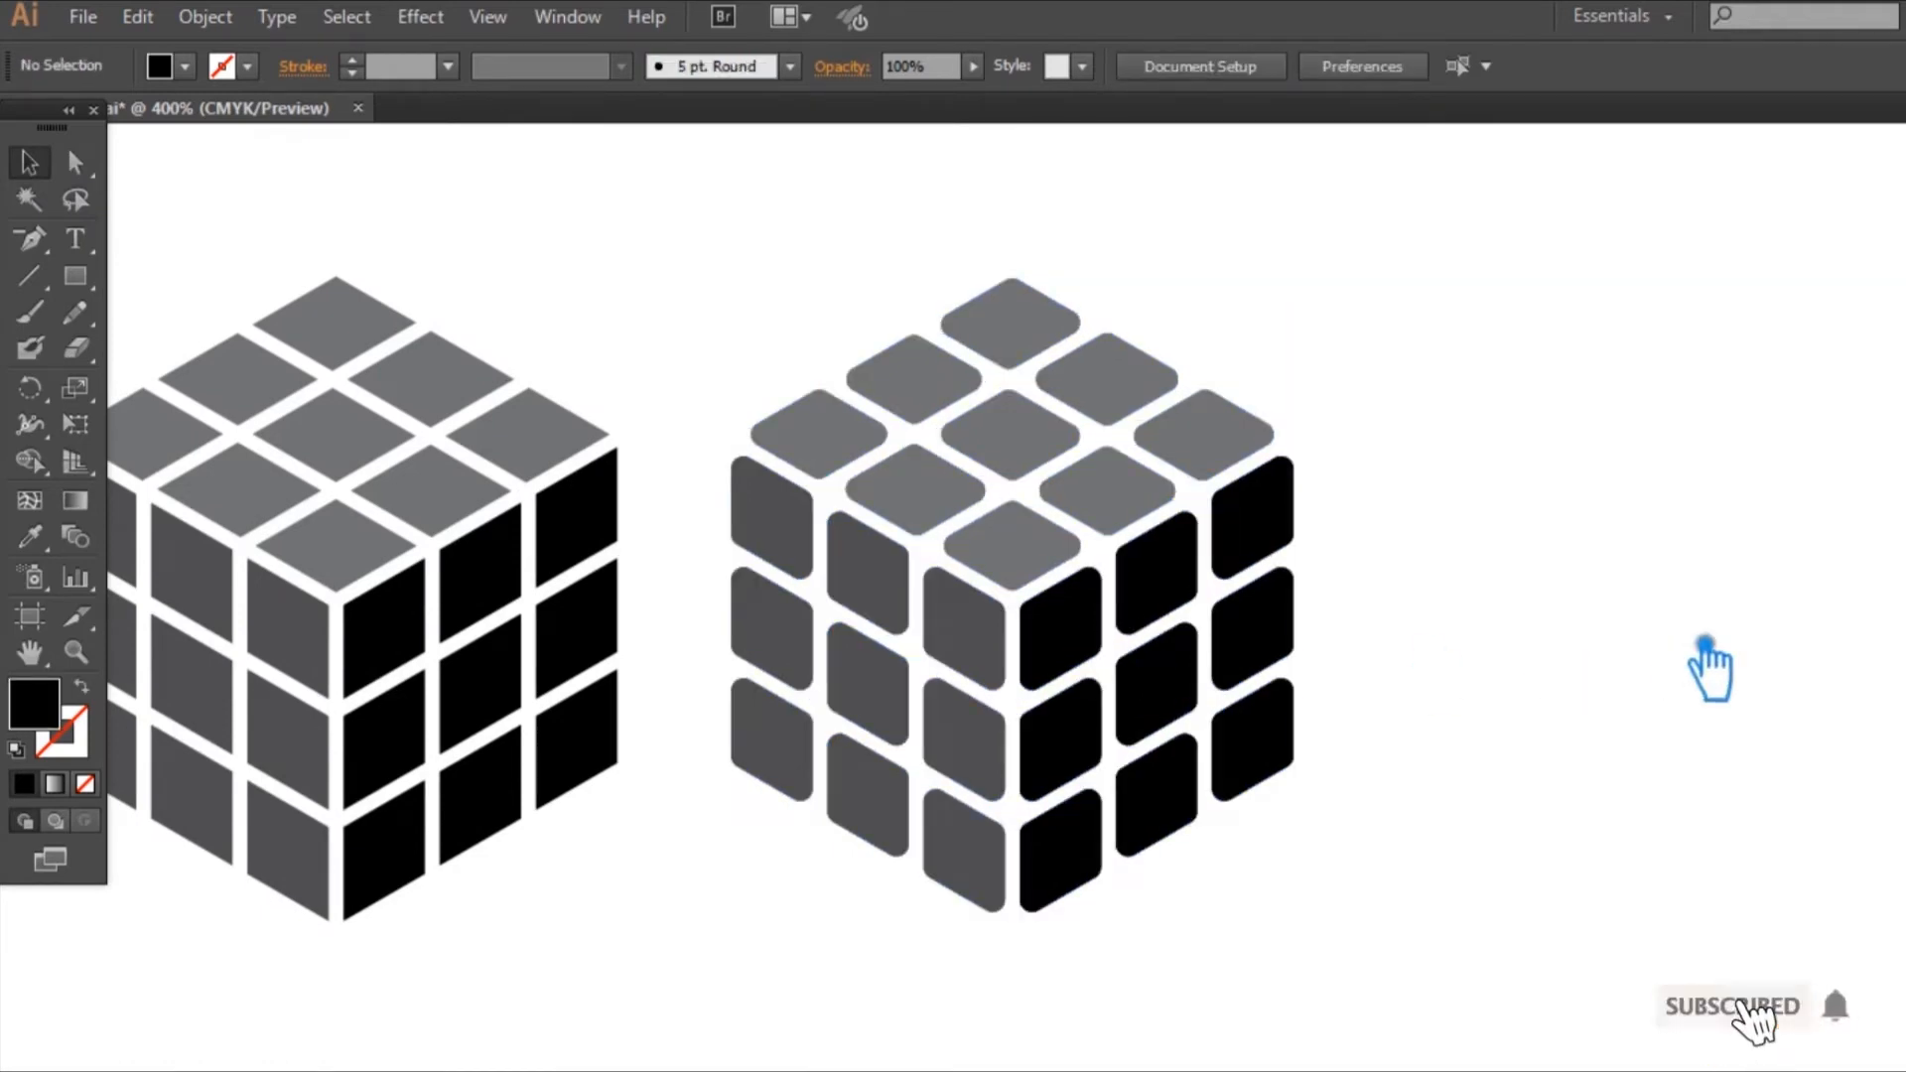
{"action": "left_click", "coordinate": [1218, 601]}
{"action": "key", "text": "ctrl+shift+a"}
{"action": "left_click", "coordinate": [496, 606]}
{"action": "left_click", "coordinate": [1510, 477]}
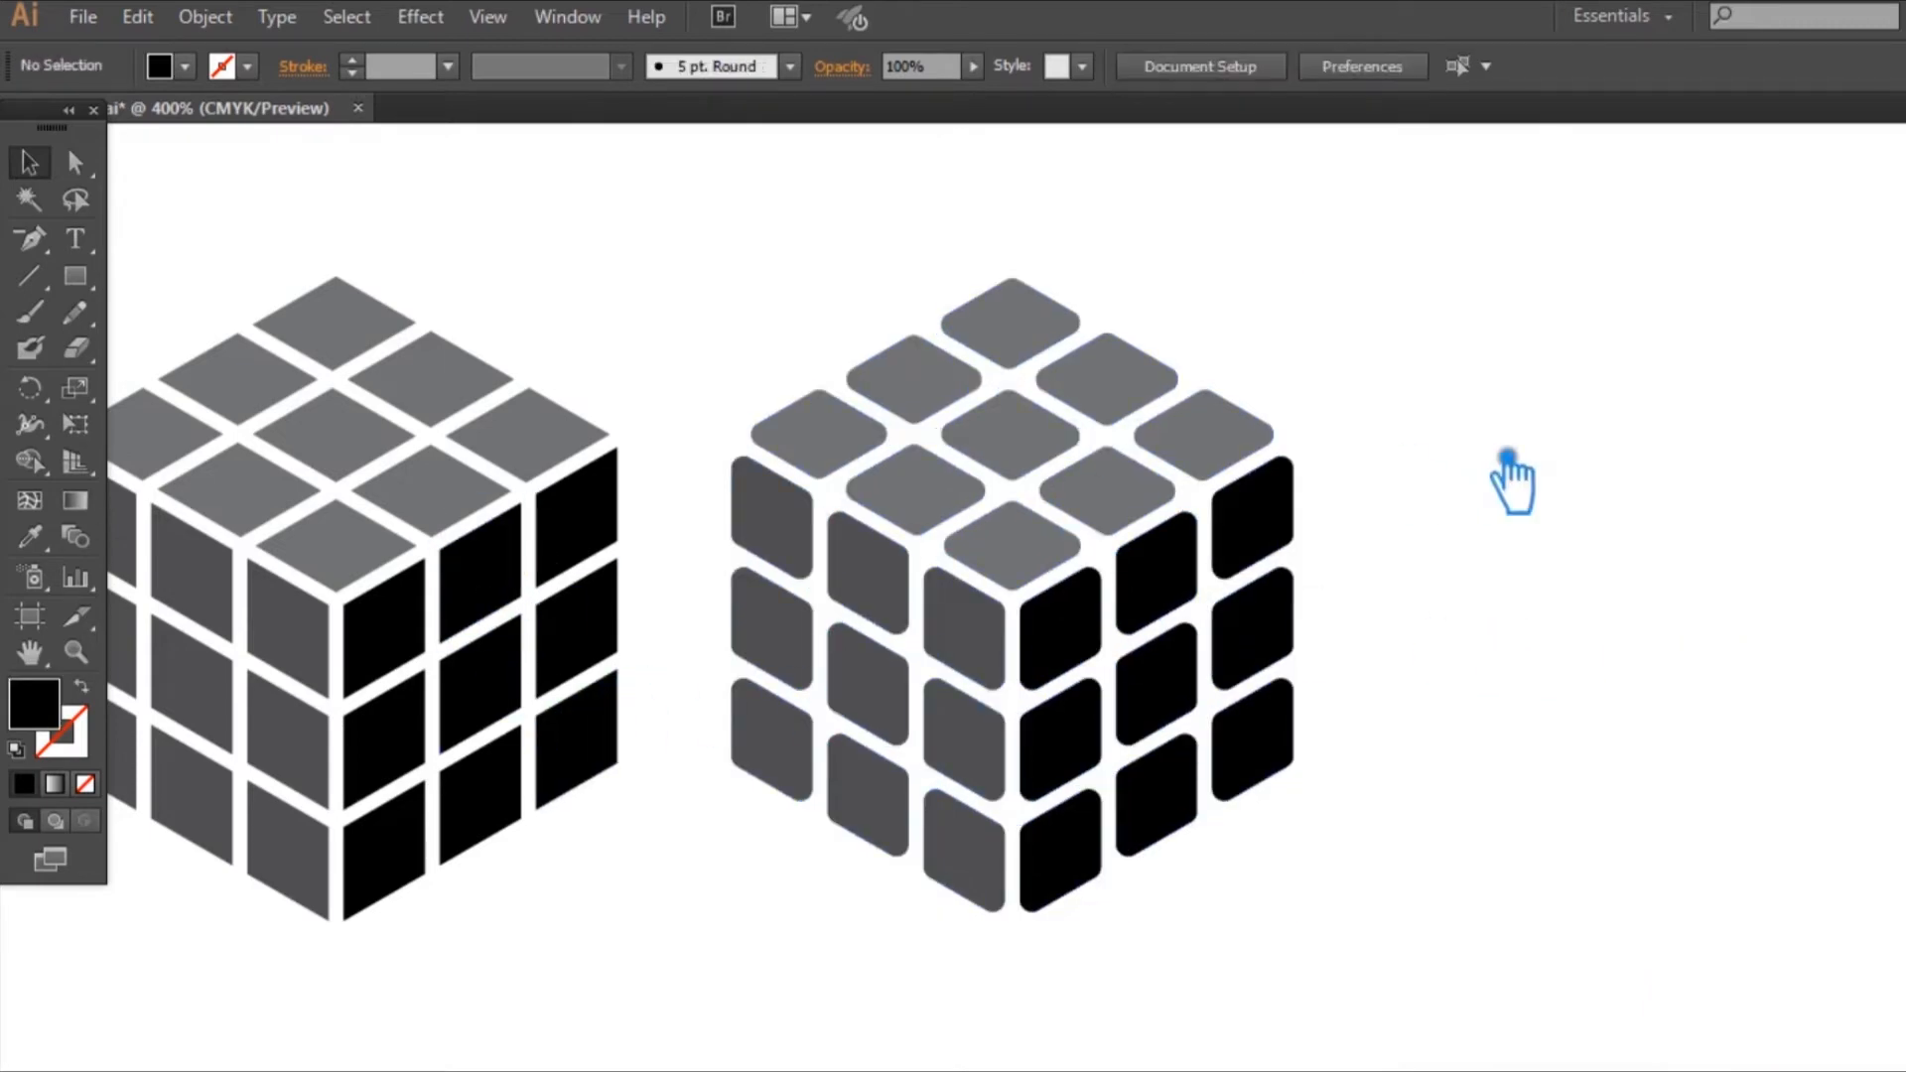
{"action": "left_click", "coordinate": [1085, 659]}
{"action": "left_click", "coordinate": [1702, 647]}
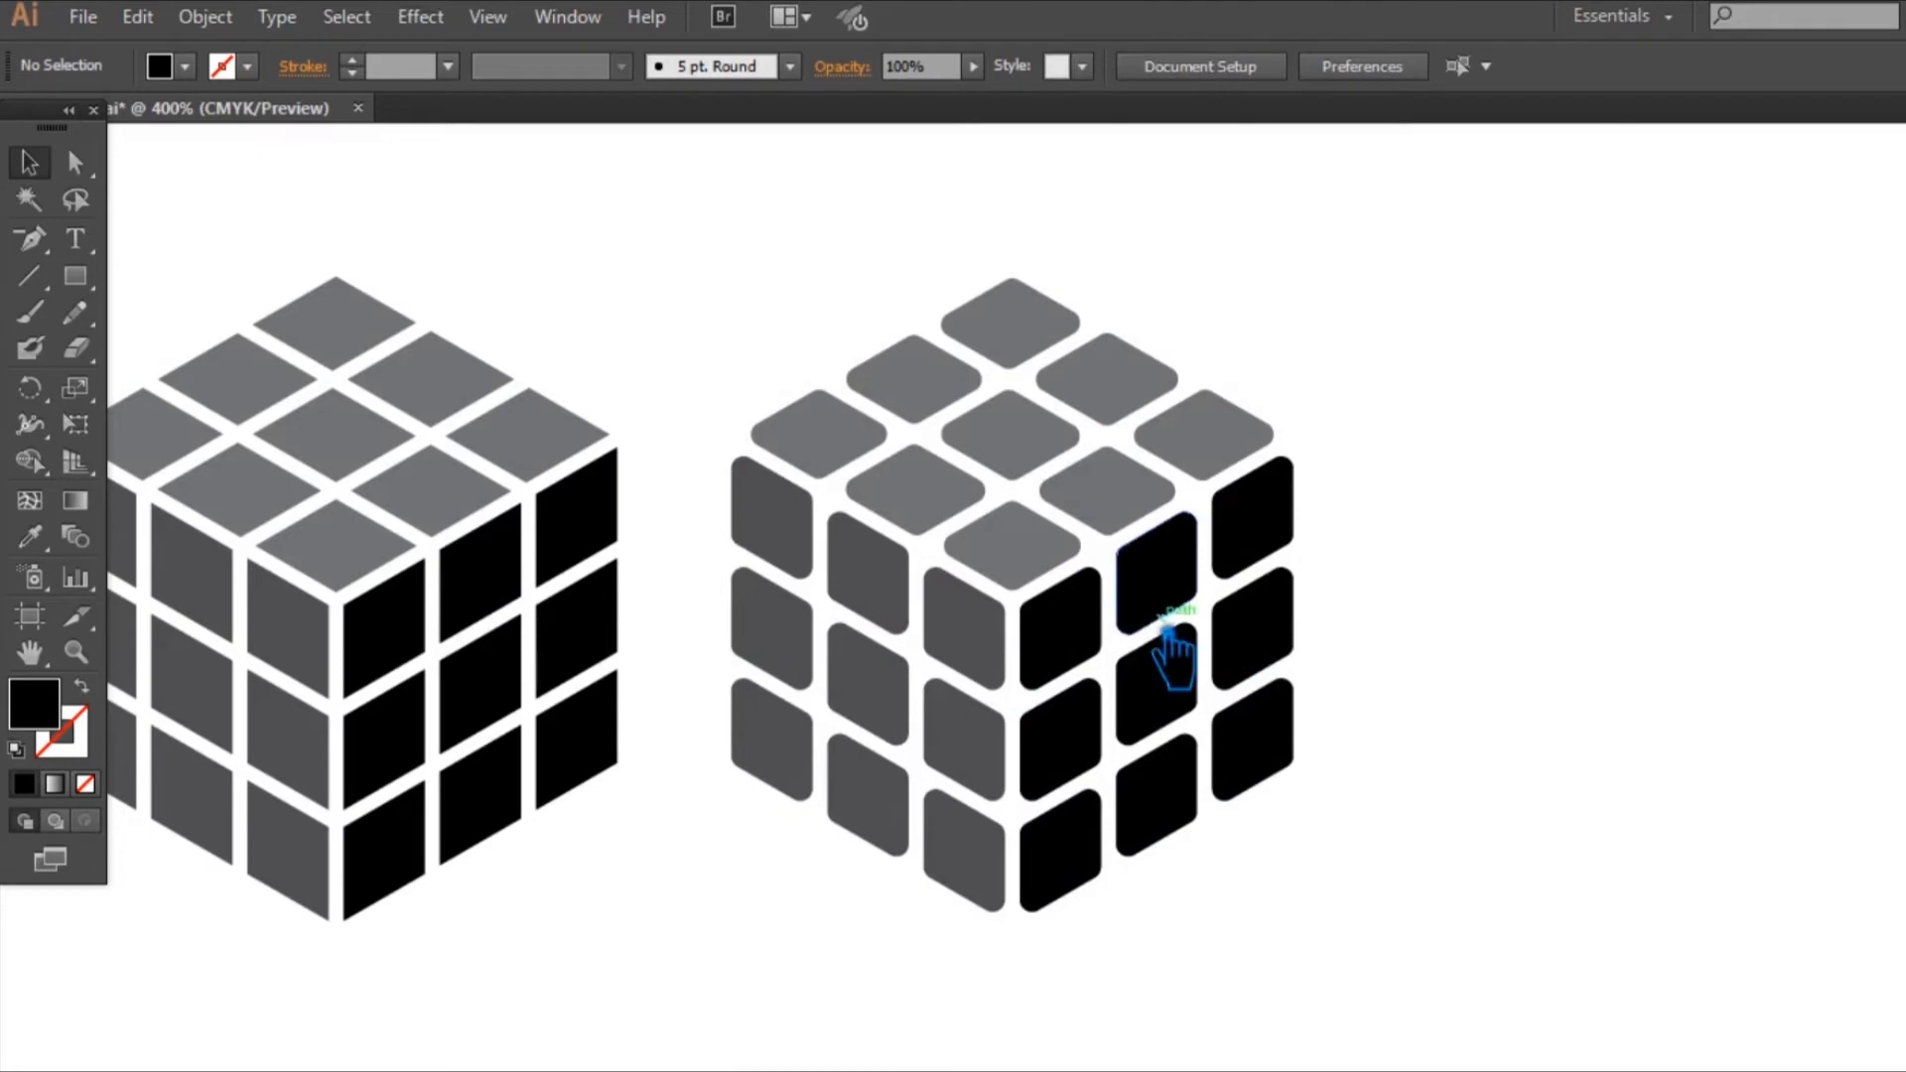
Step: Move the rounded-tile cube horizontally away from the sharp-cornered cube, leaving a gap wide enough for another cube
{"action": "left_click_drag", "start_coordinate": [1060, 663], "coordinate": [1628, 635]}
{"action": "left_click", "coordinate": [1085, 638]}
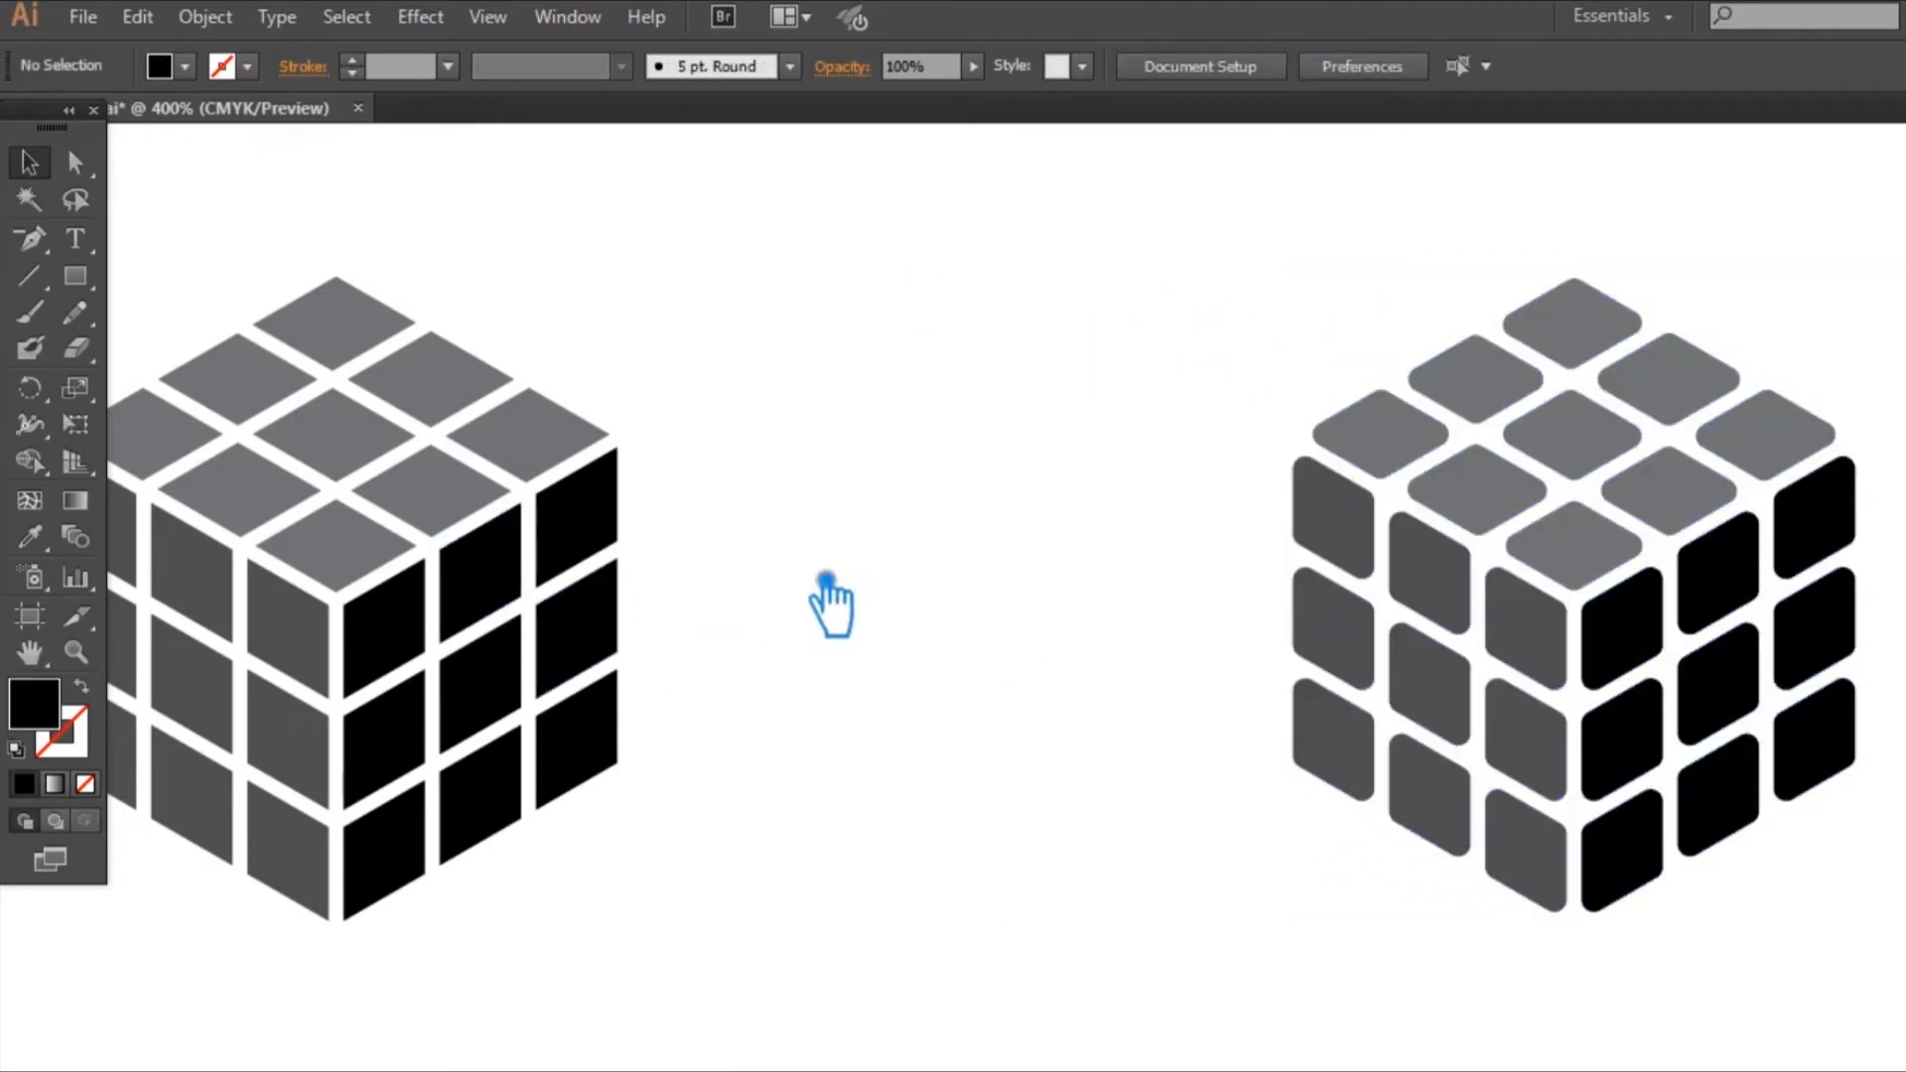
{"action": "left_click_drag", "start_coordinate": [862, 665], "coordinate": [953, 664]}
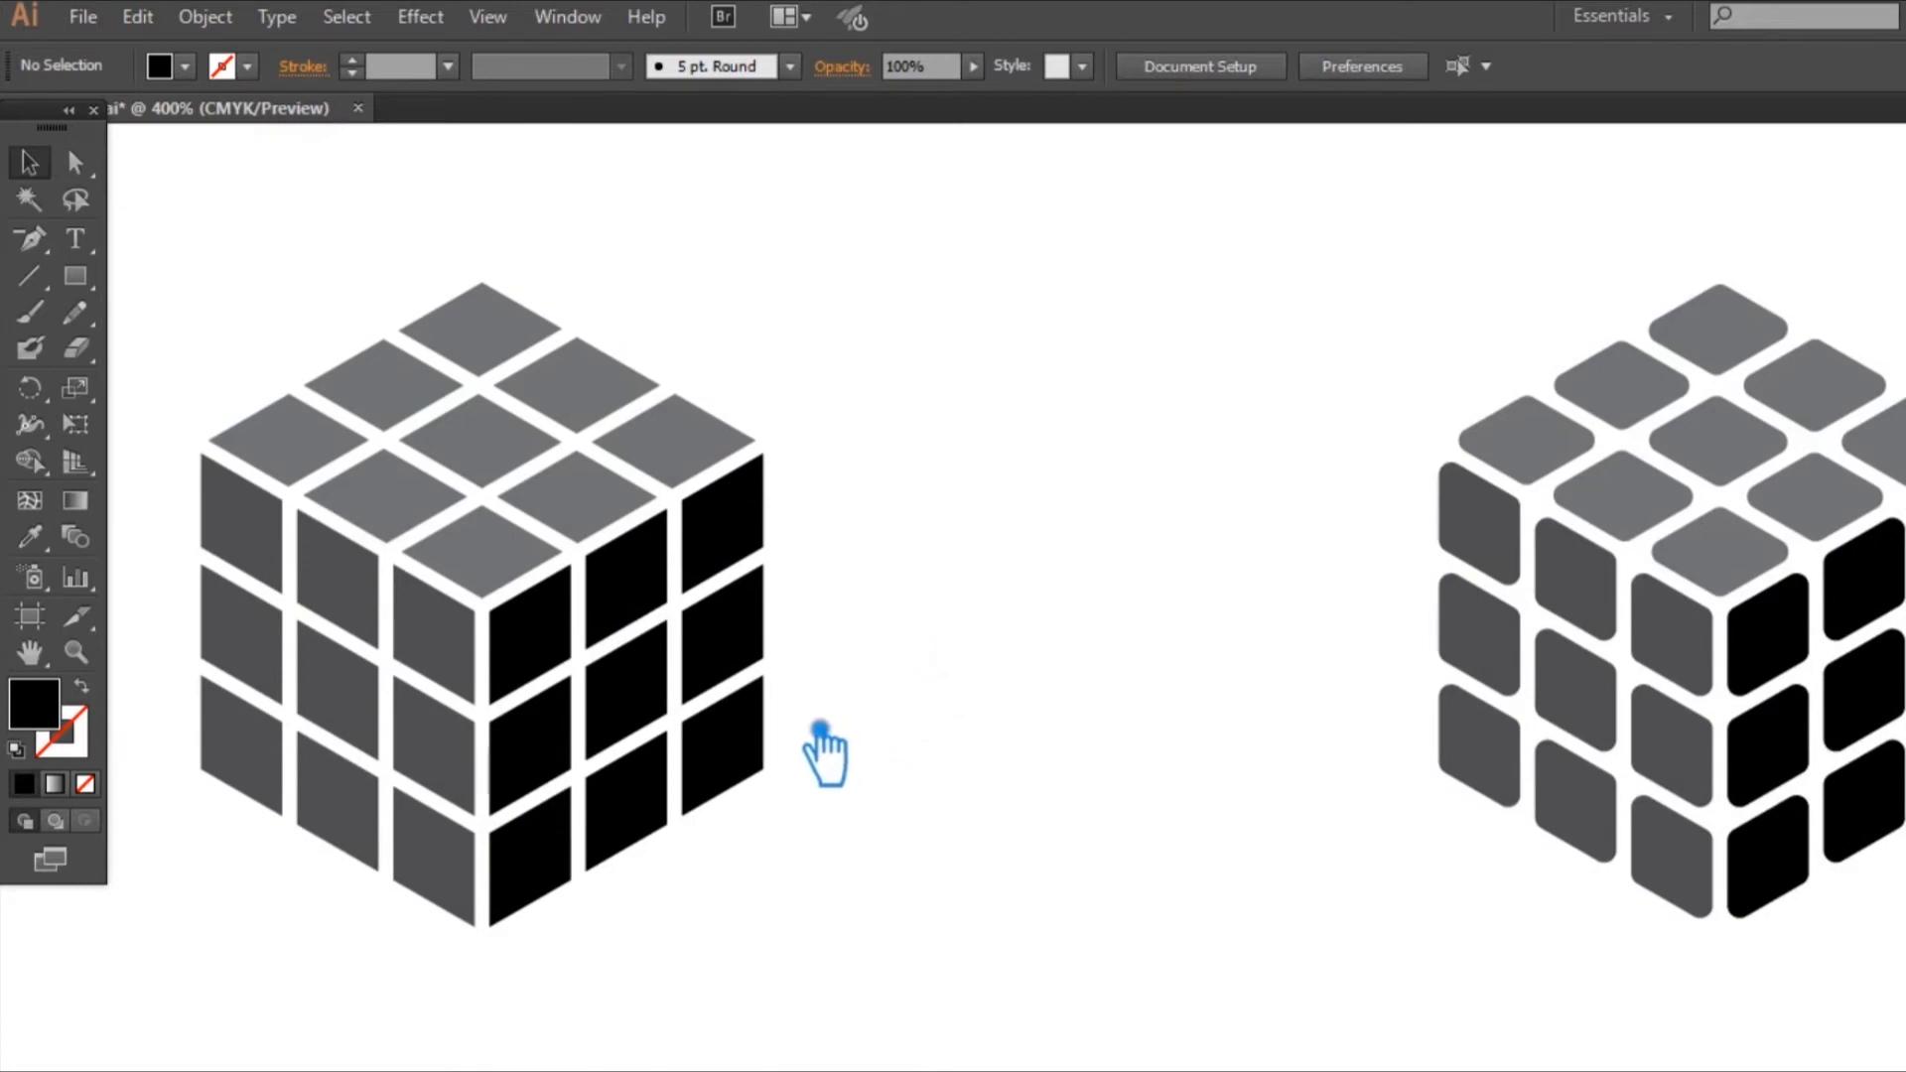
Step: Group the tiles of the sharp-cornered cube and place a duplicate of it in the gap between the two cubes
{"action": "left_click", "coordinate": [630, 586]}
{"action": "left_click", "coordinate": [868, 963]}
{"action": "left_click_drag", "start_coordinate": [843, 931], "coordinate": [212, 362]}
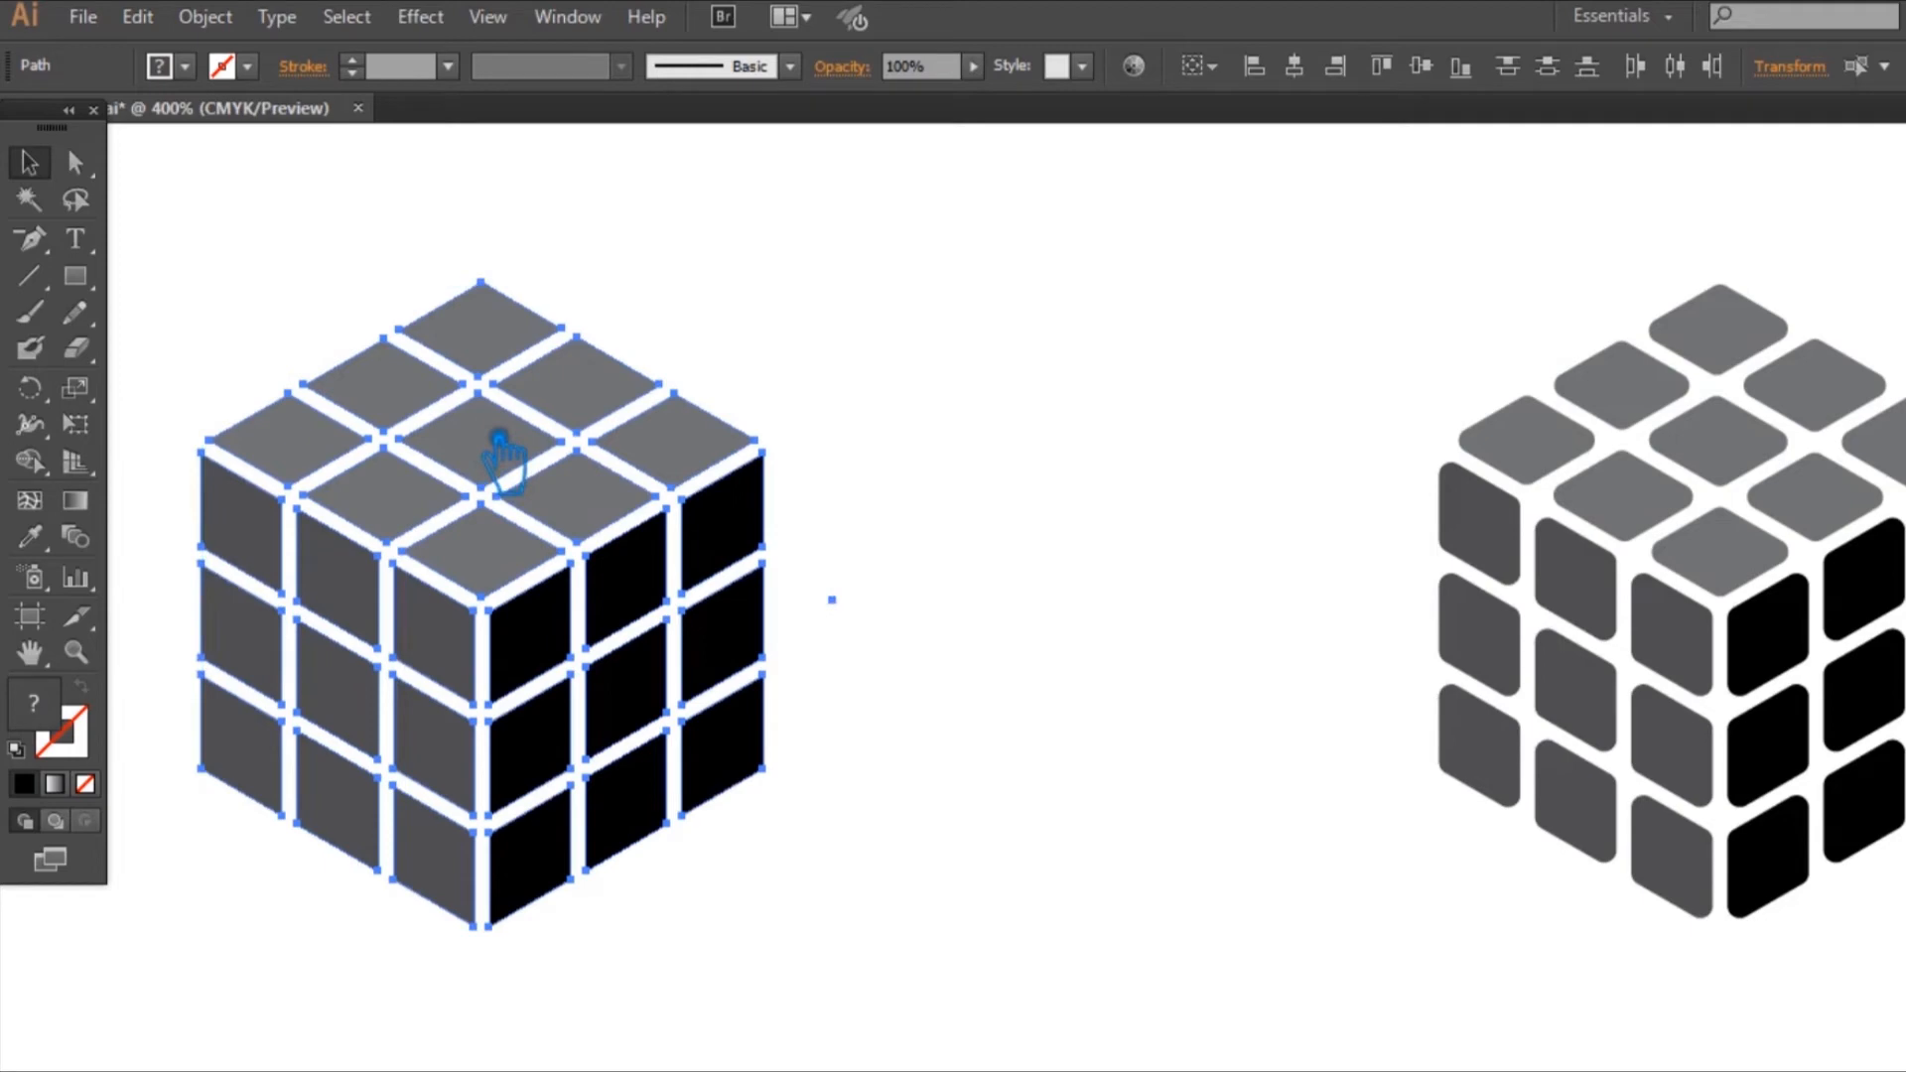
{"action": "key", "text": "ctrl+g"}
{"action": "left_click", "coordinate": [791, 503]}
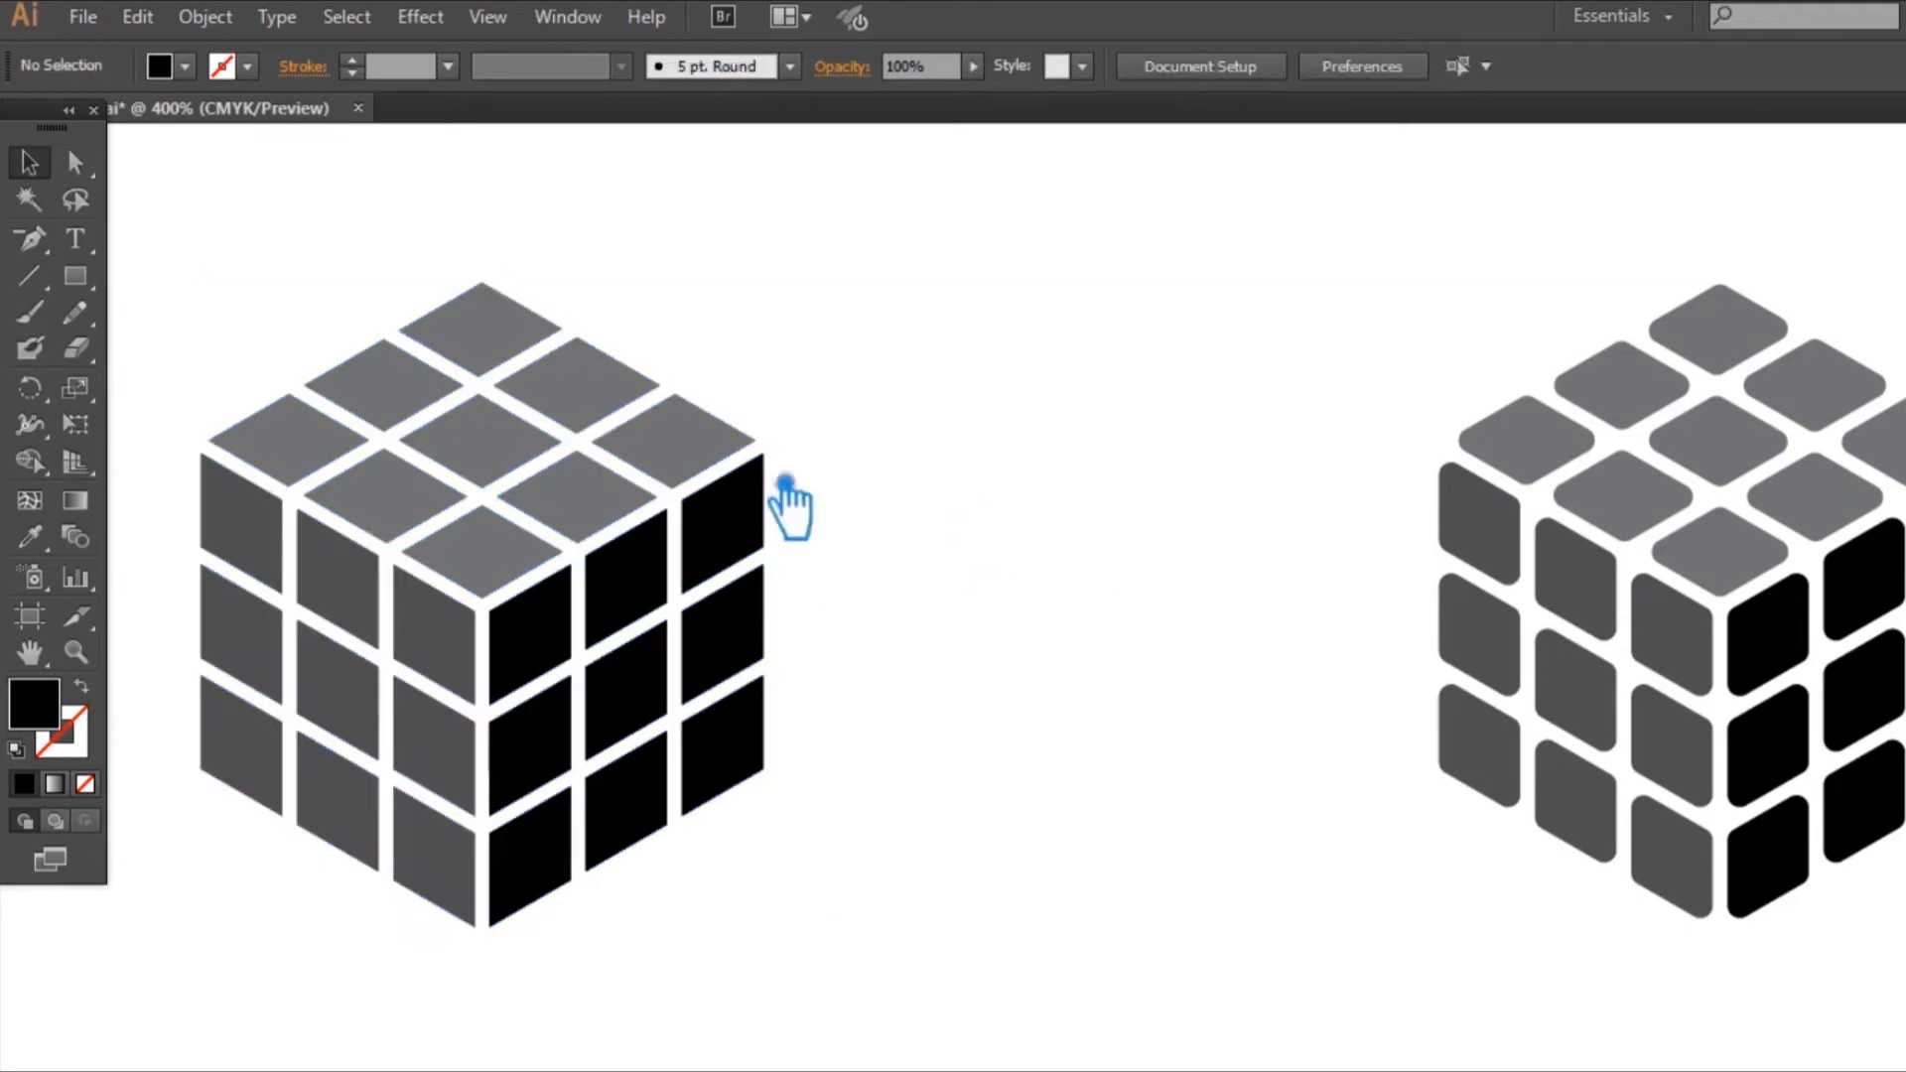
{"action": "left_click_drag", "start_coordinate": [595, 519], "coordinate": [1213, 496]}
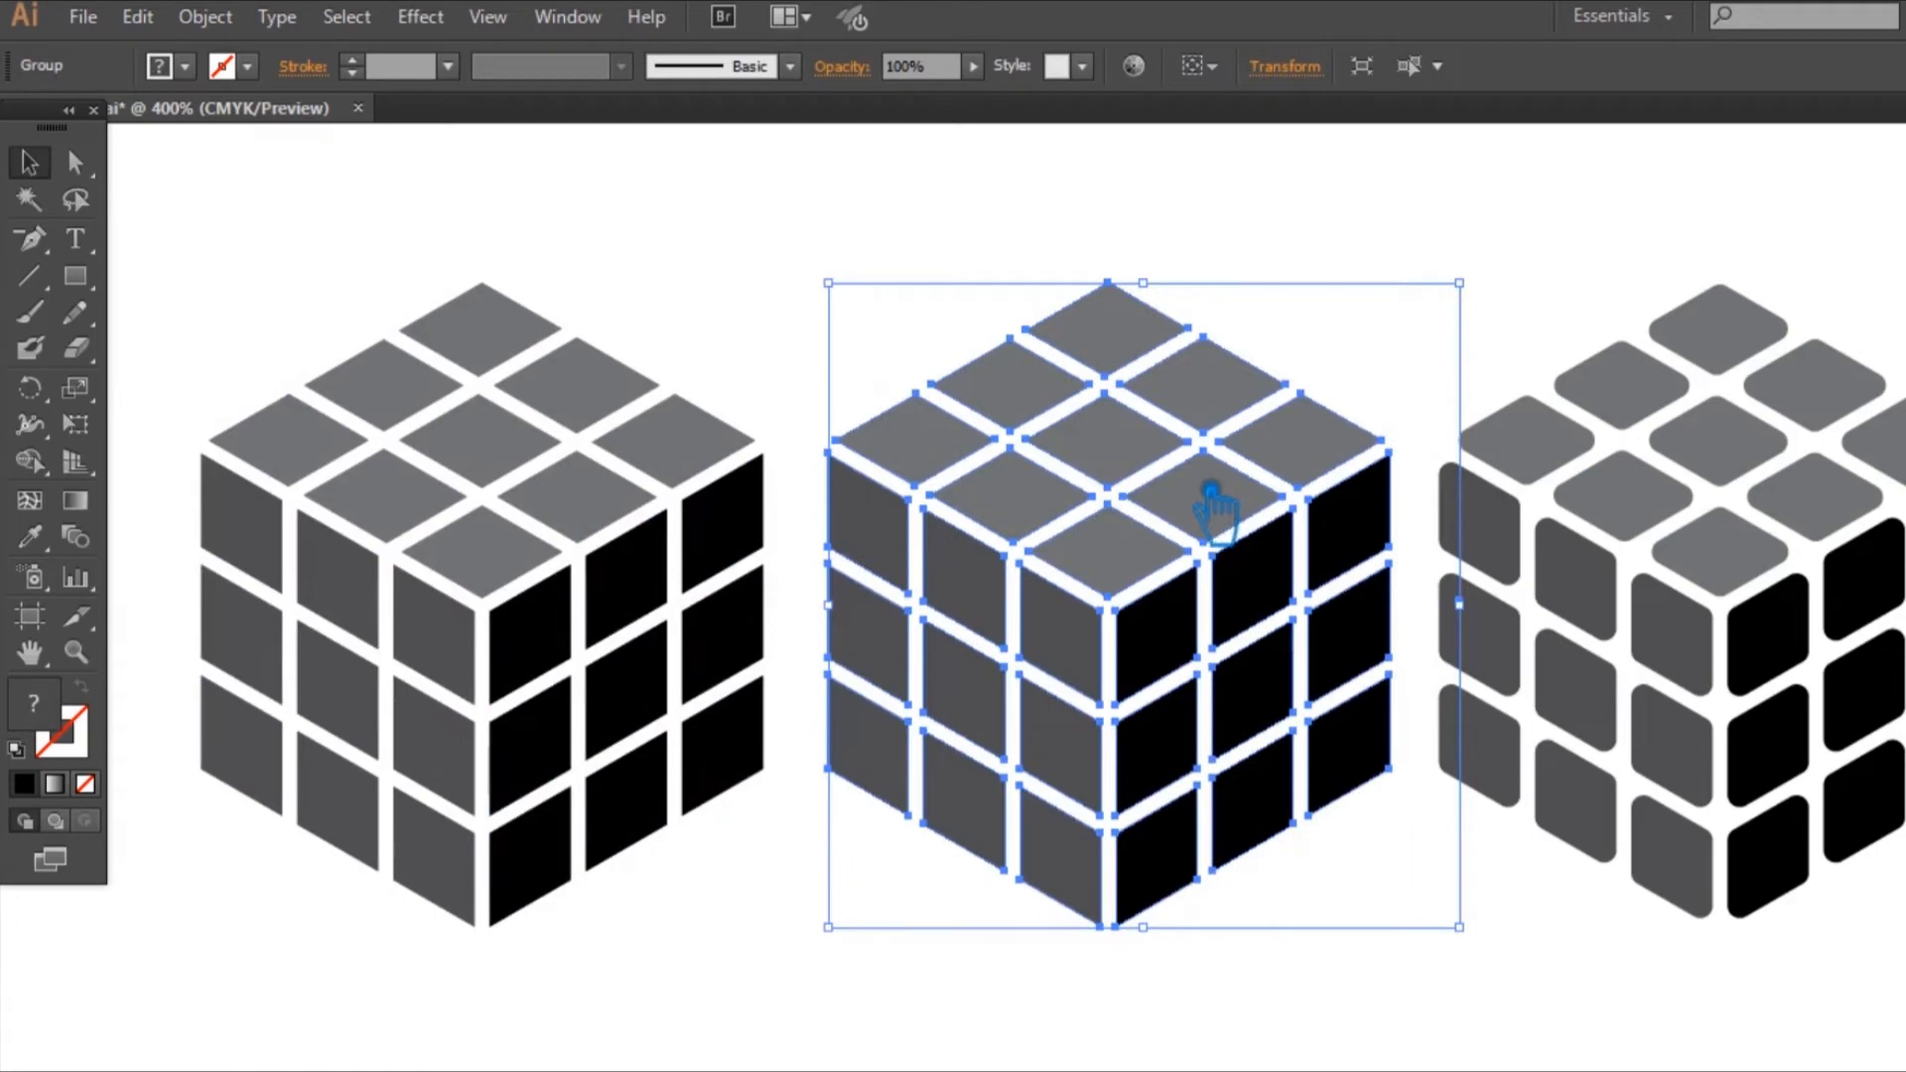
Step: Try a corner radius of 2 on the middle cube's tiles, and undo it
{"action": "left_click", "coordinate": [75, 162]}
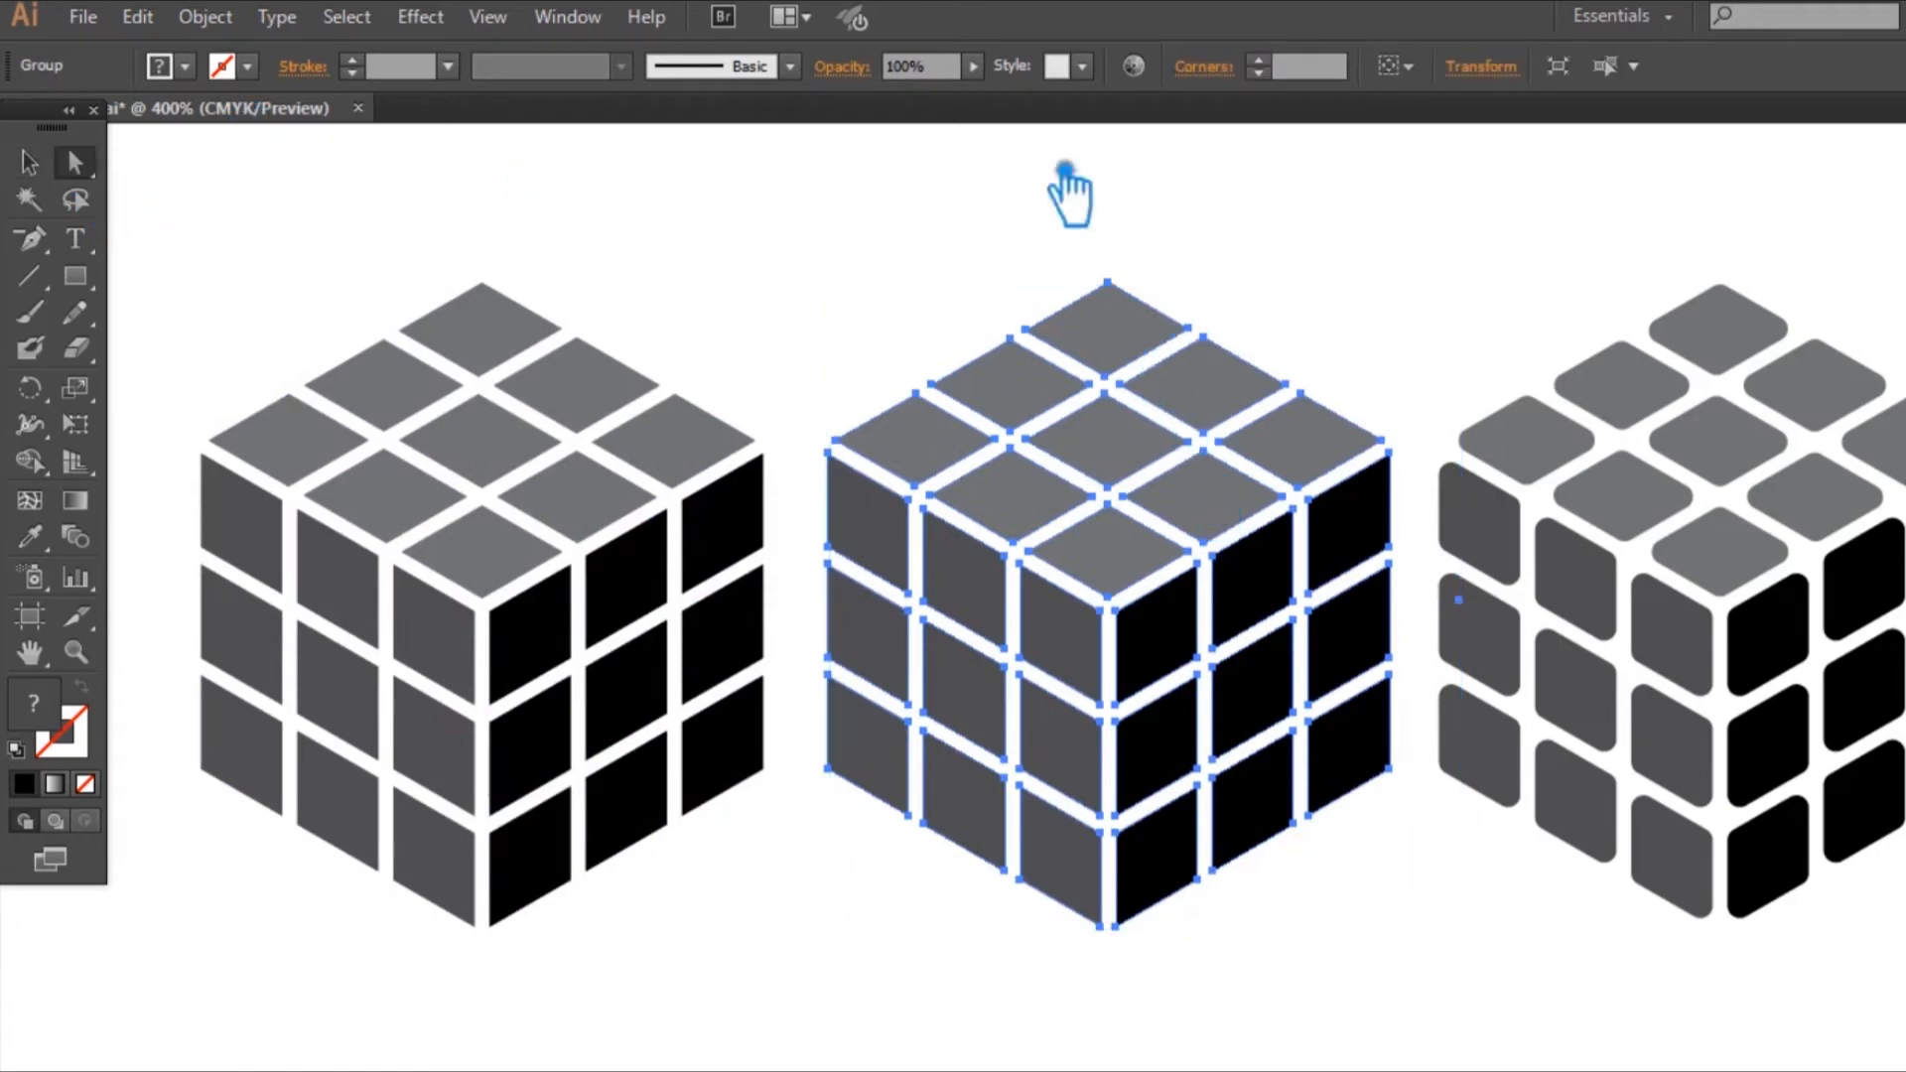
{"action": "left_click", "coordinate": [1324, 69]}
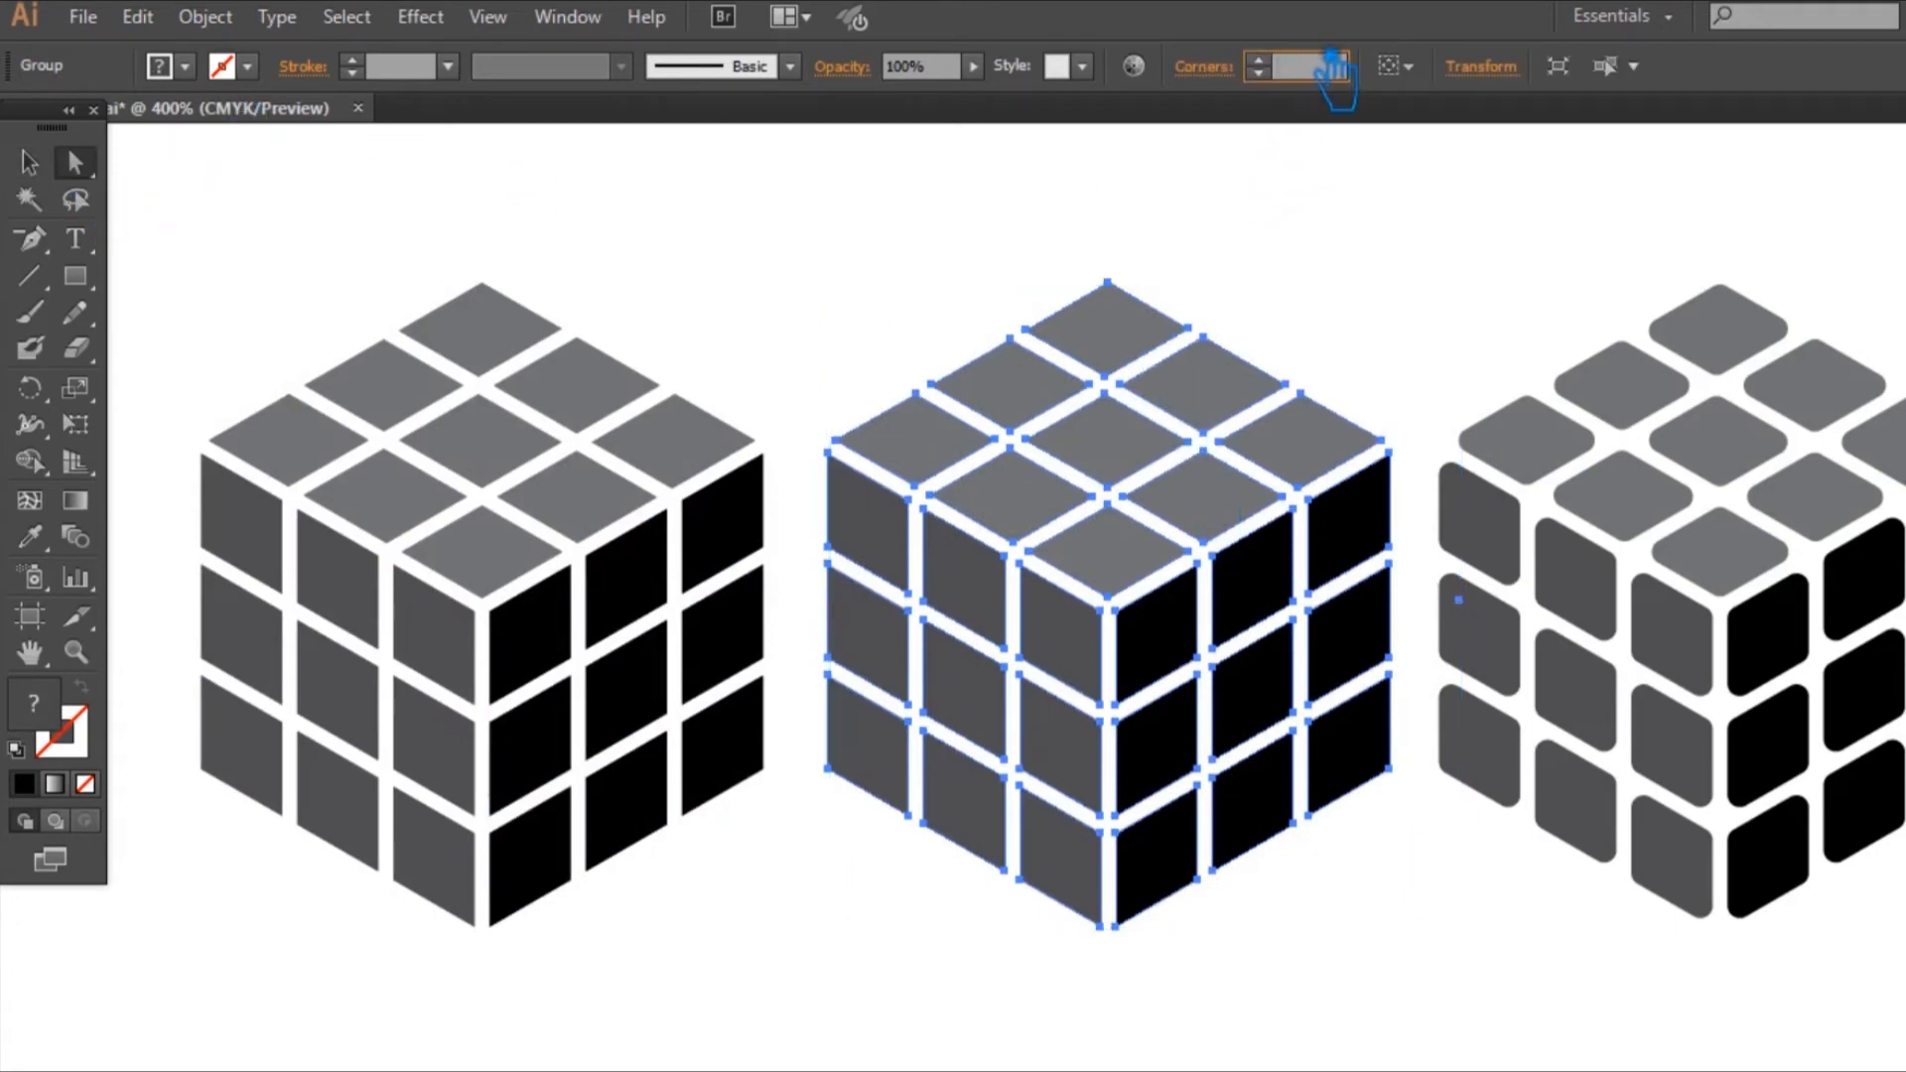
{"action": "type", "text": "2"}
{"action": "key", "text": "Return"}
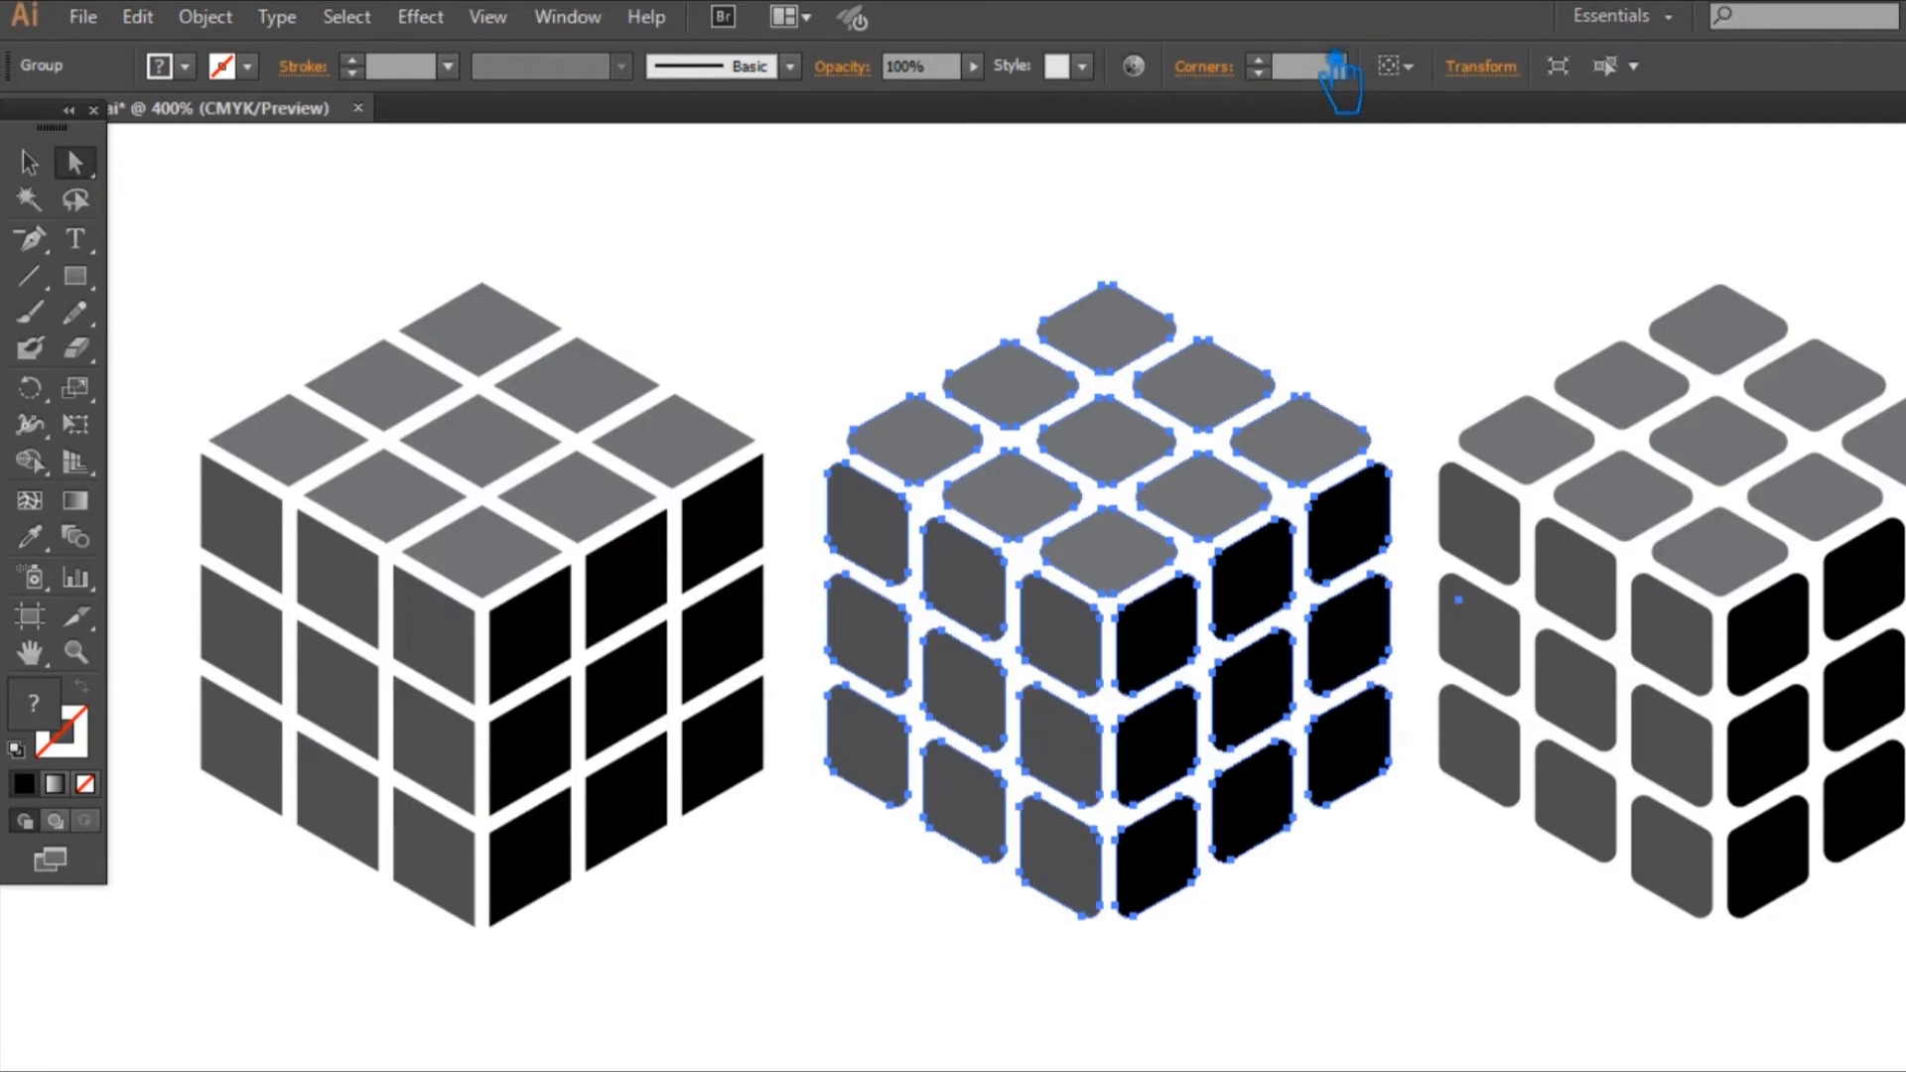
{"action": "key", "text": "ctrl+z"}
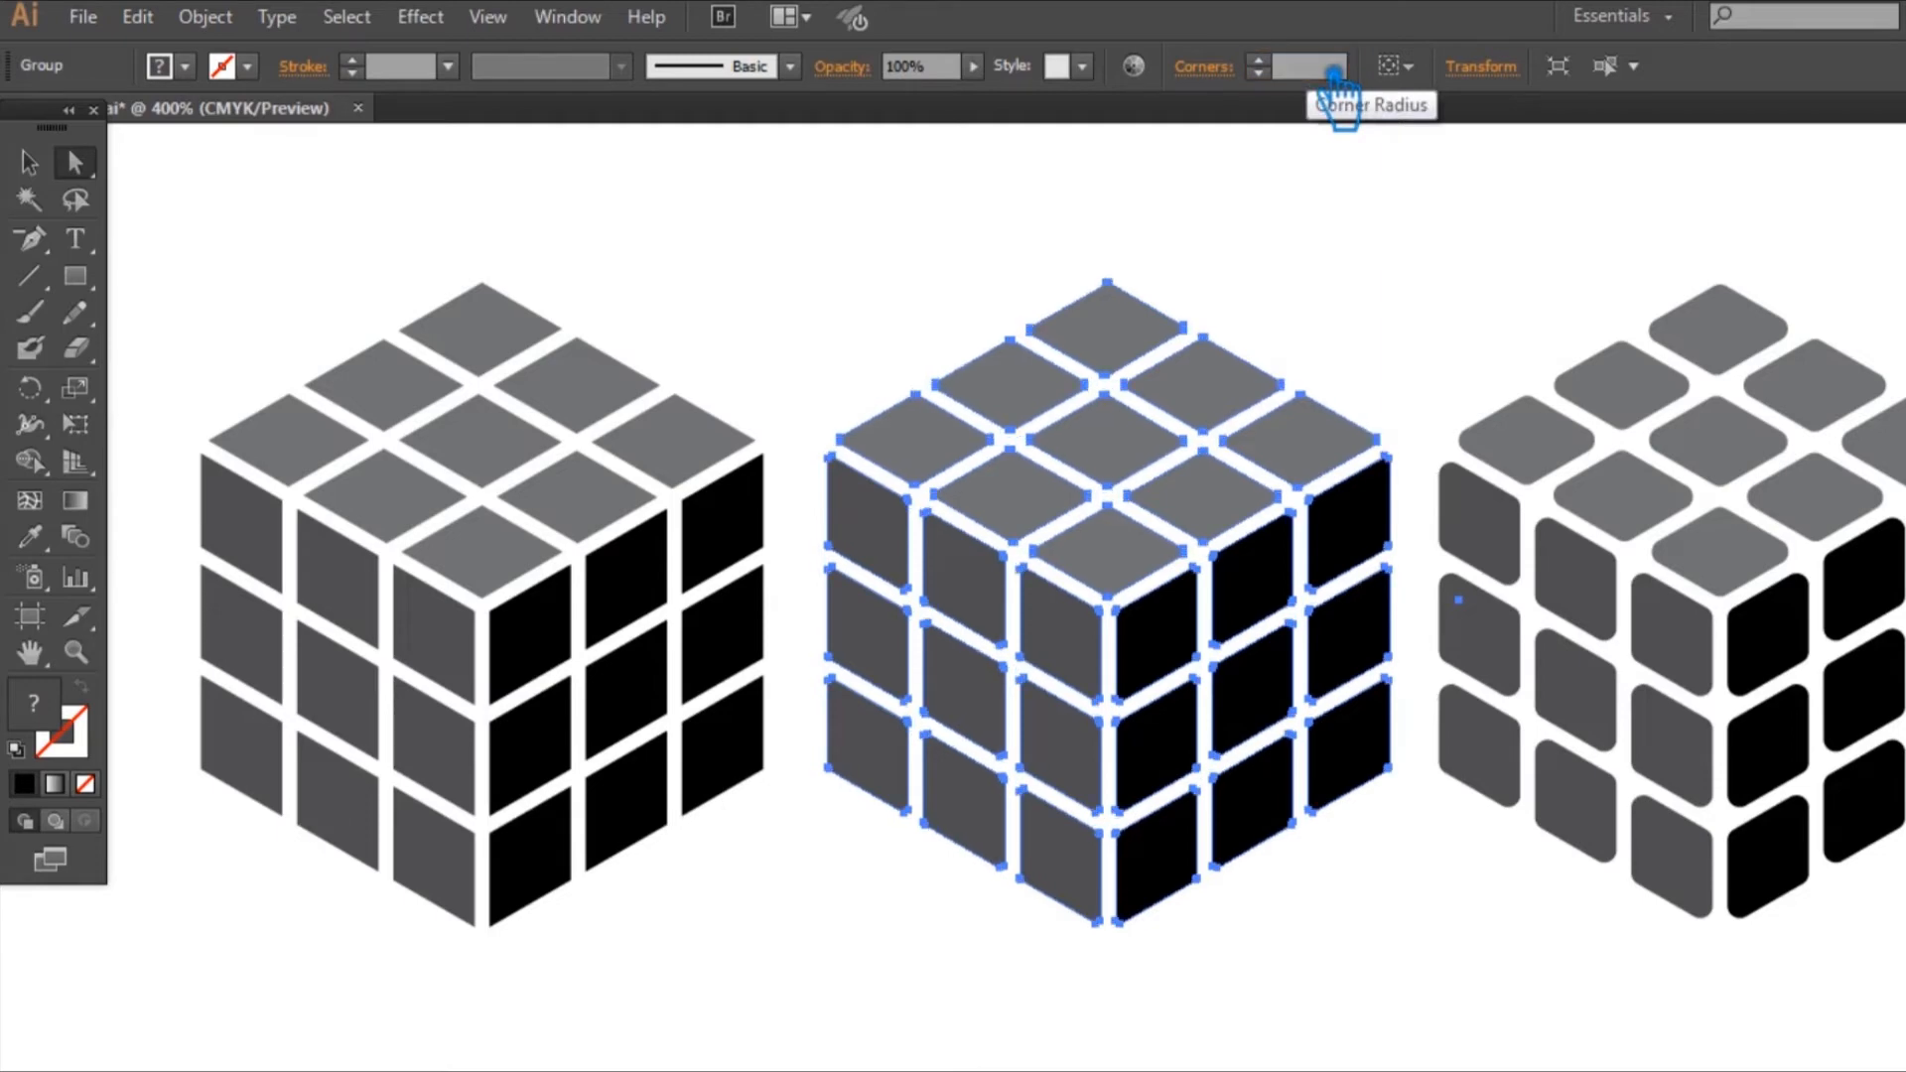
Step: Undo the slight corner rounding on the middle cube's tiles, keeping the sharp-cornered duplicate in place
{"action": "left_click", "coordinate": [1320, 172]}
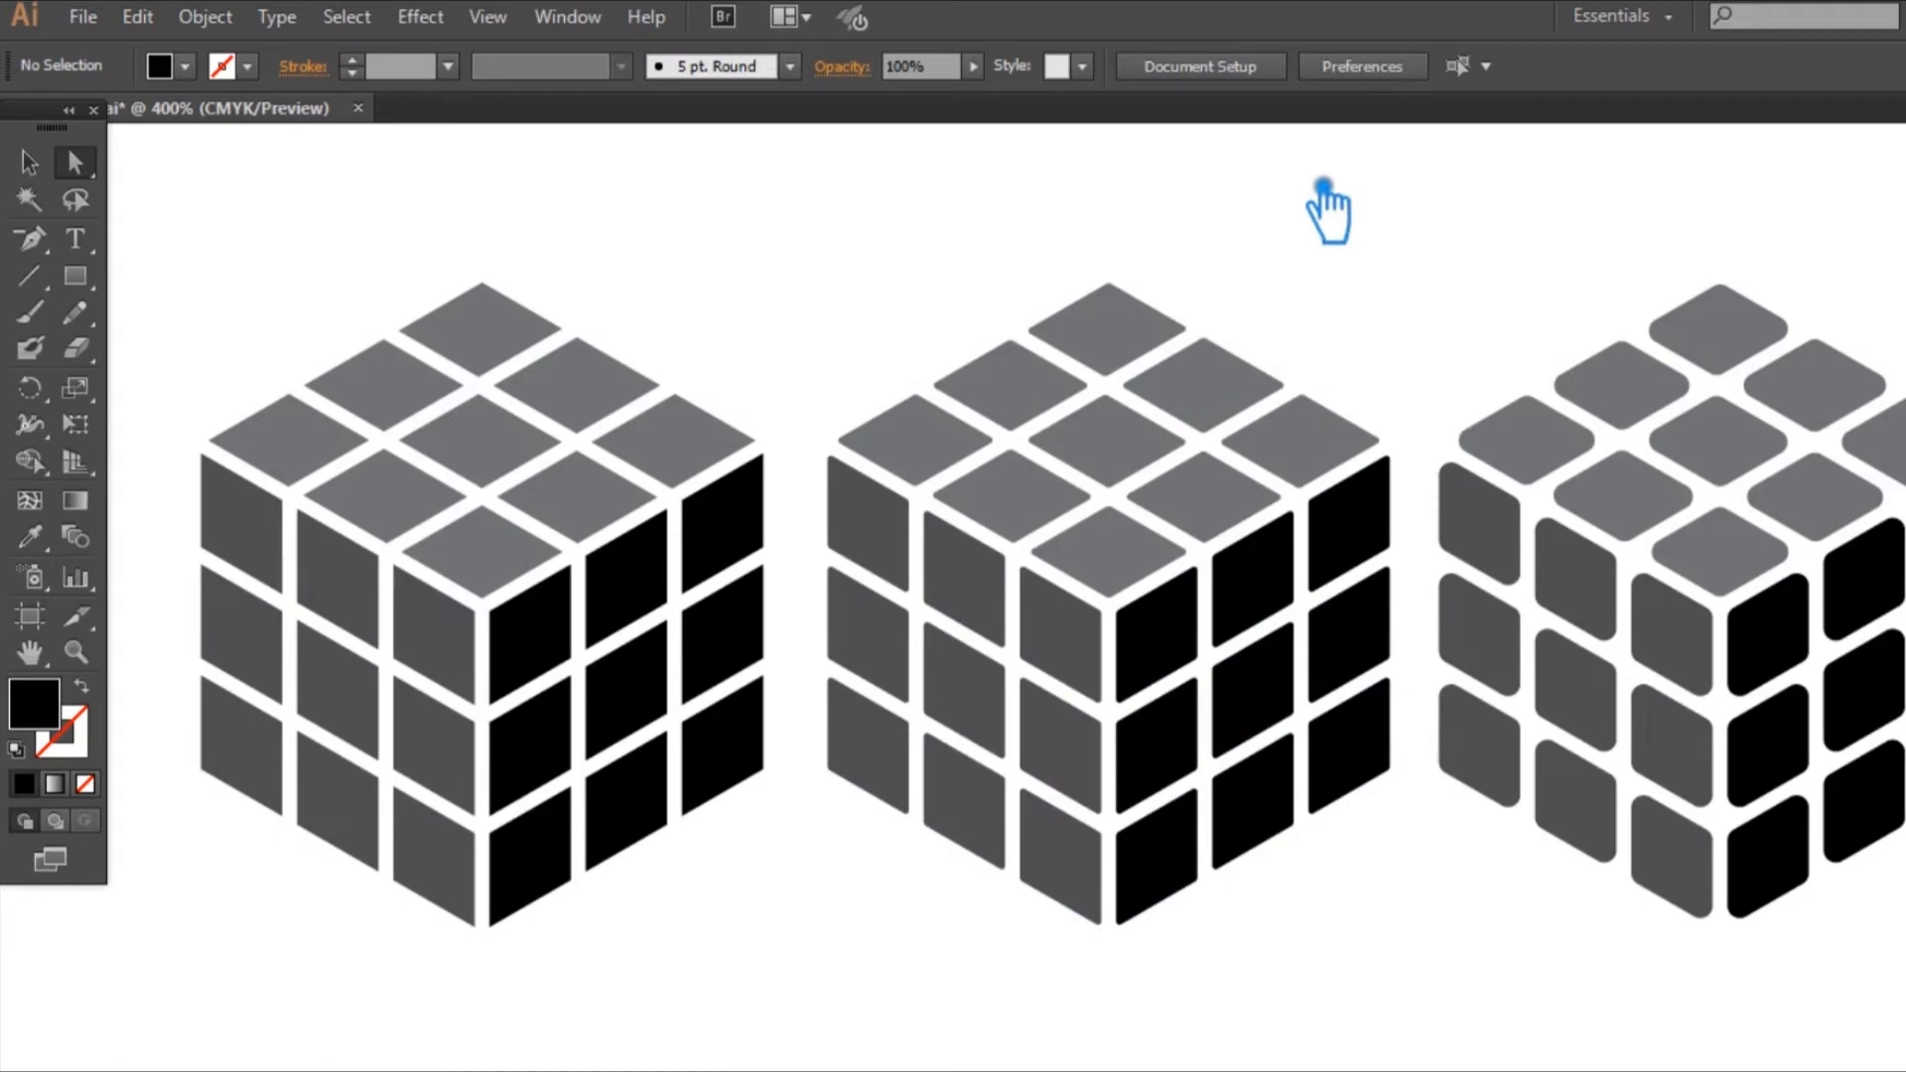
{"action": "key", "text": "ctrl+z"}
{"action": "key", "text": "ctrl+z"}
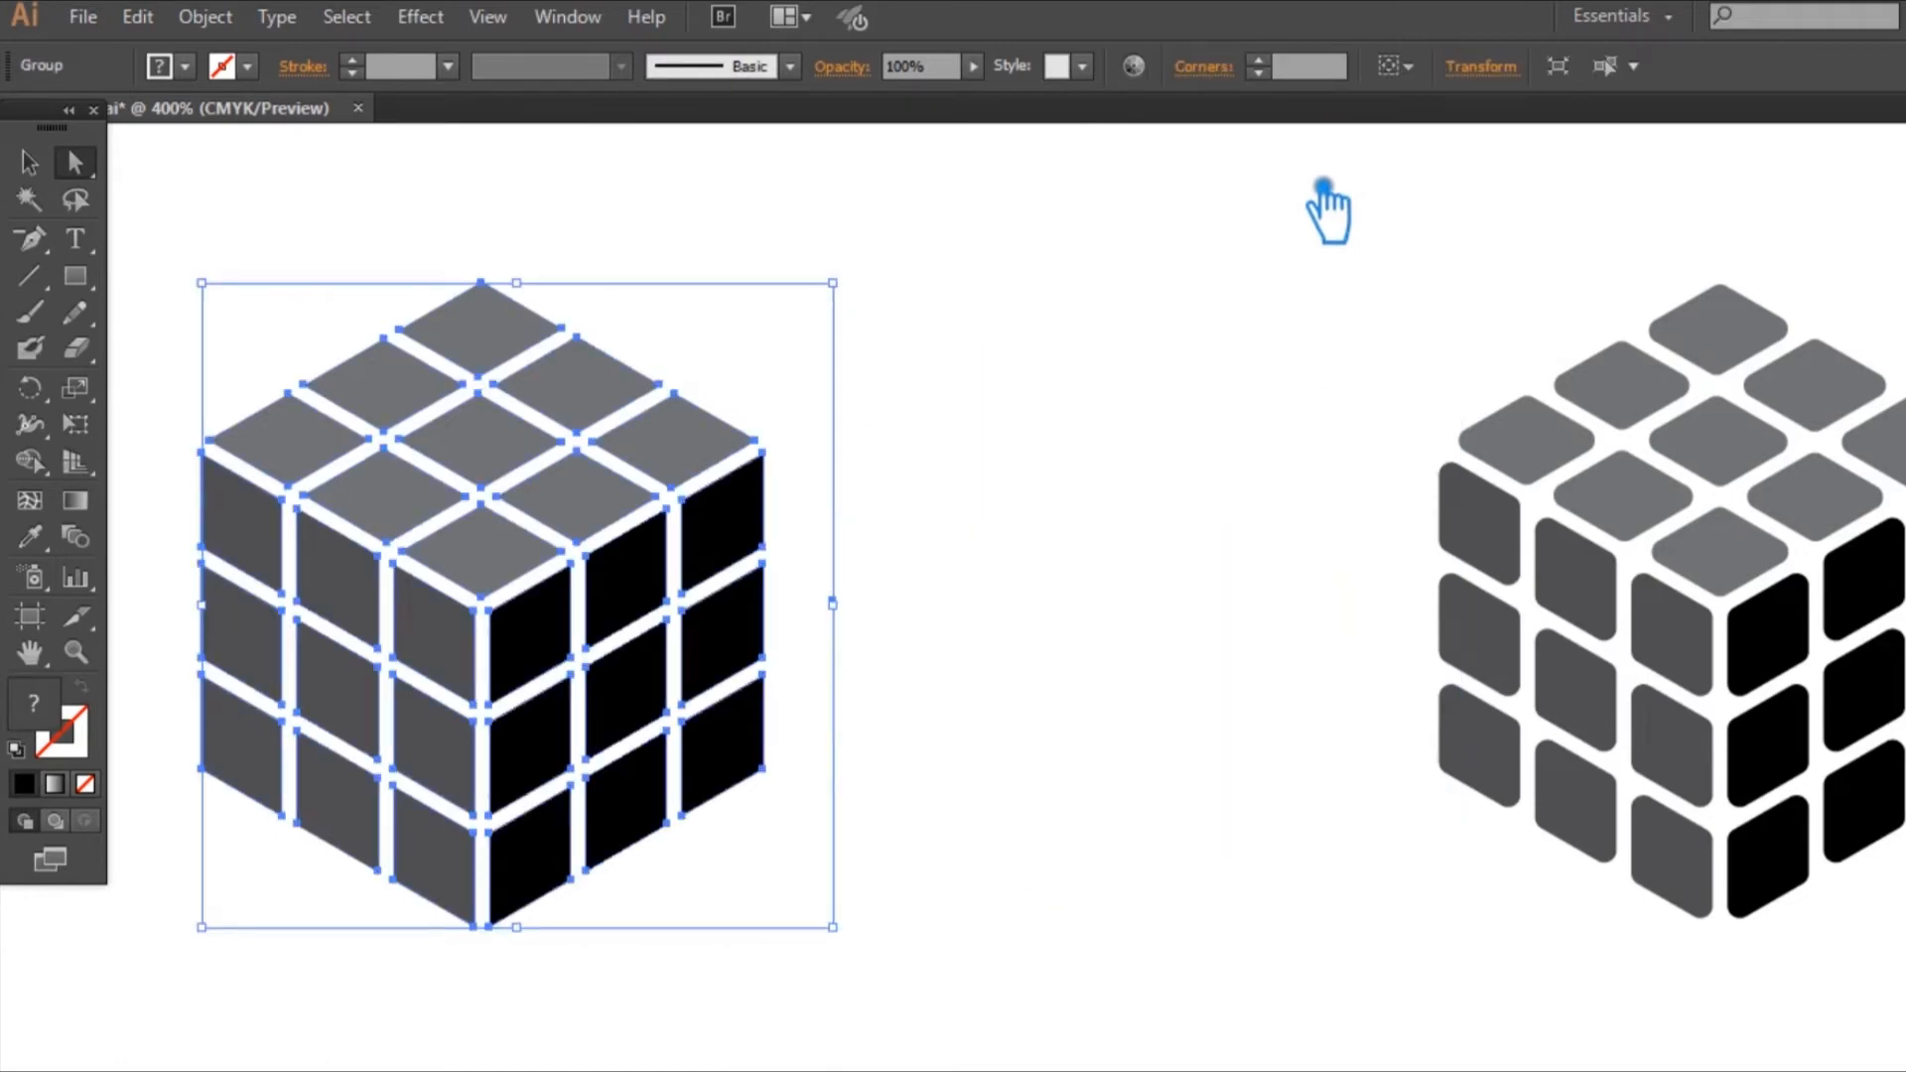
{"action": "key", "text": "ctrl+shift+z"}
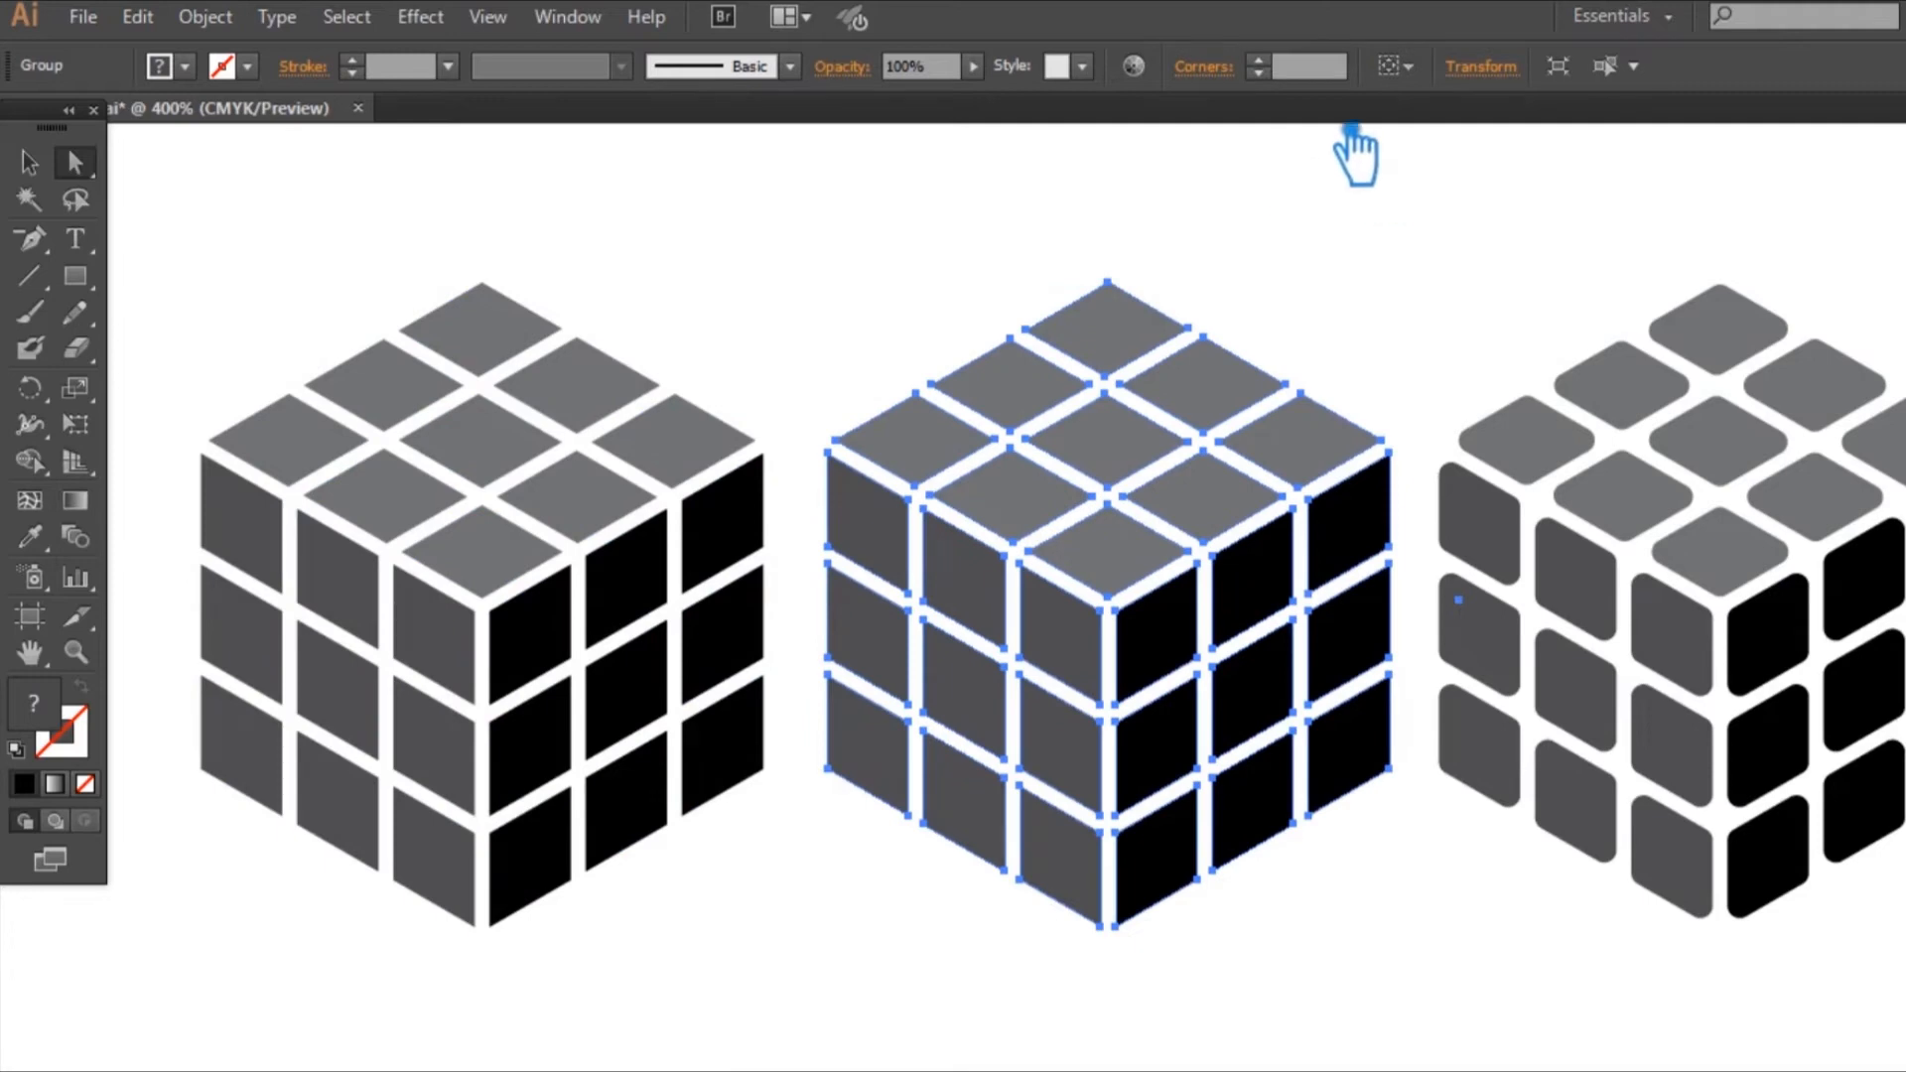
Step: Set the corner radius of the middle cube's tiles to 1
{"action": "left_click", "coordinate": [1328, 70]}
{"action": "type", "text": "1"}
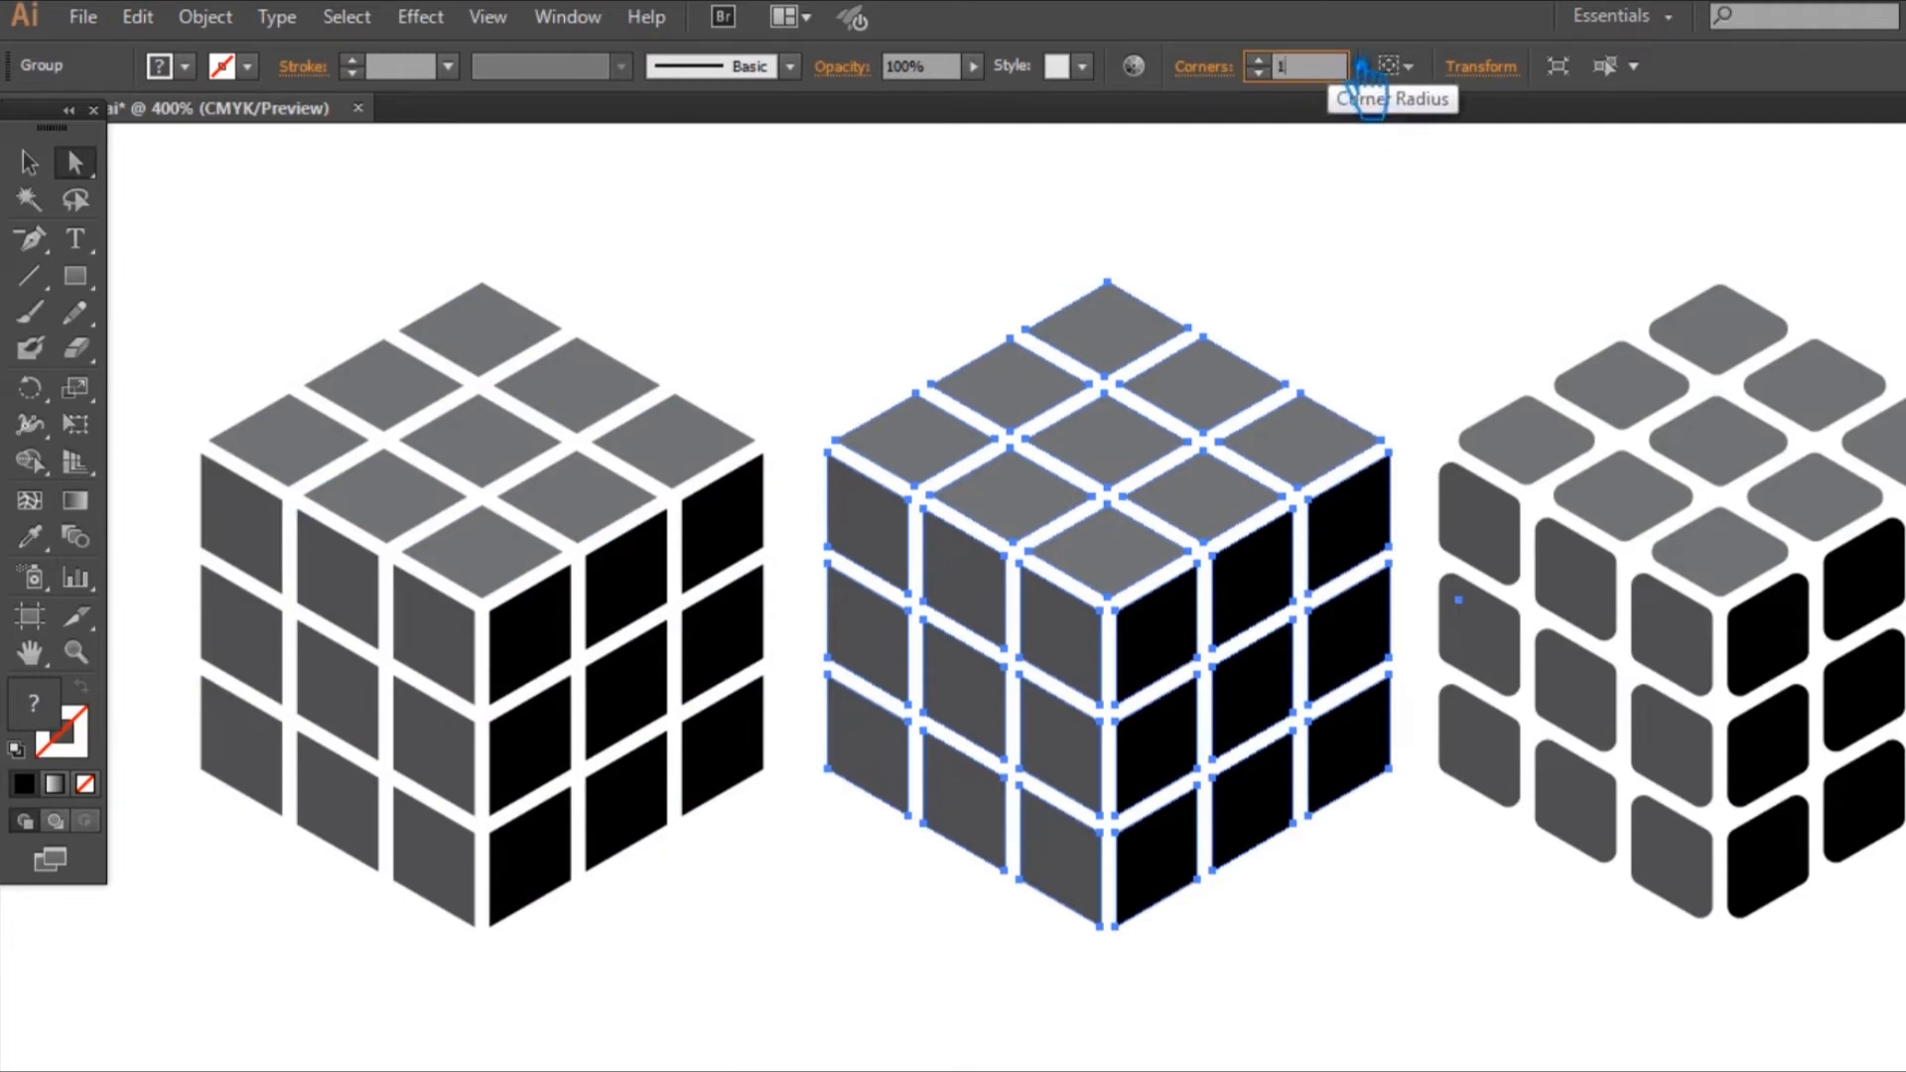
{"action": "key", "text": "Return"}
{"action": "left_click", "coordinate": [1409, 258]}
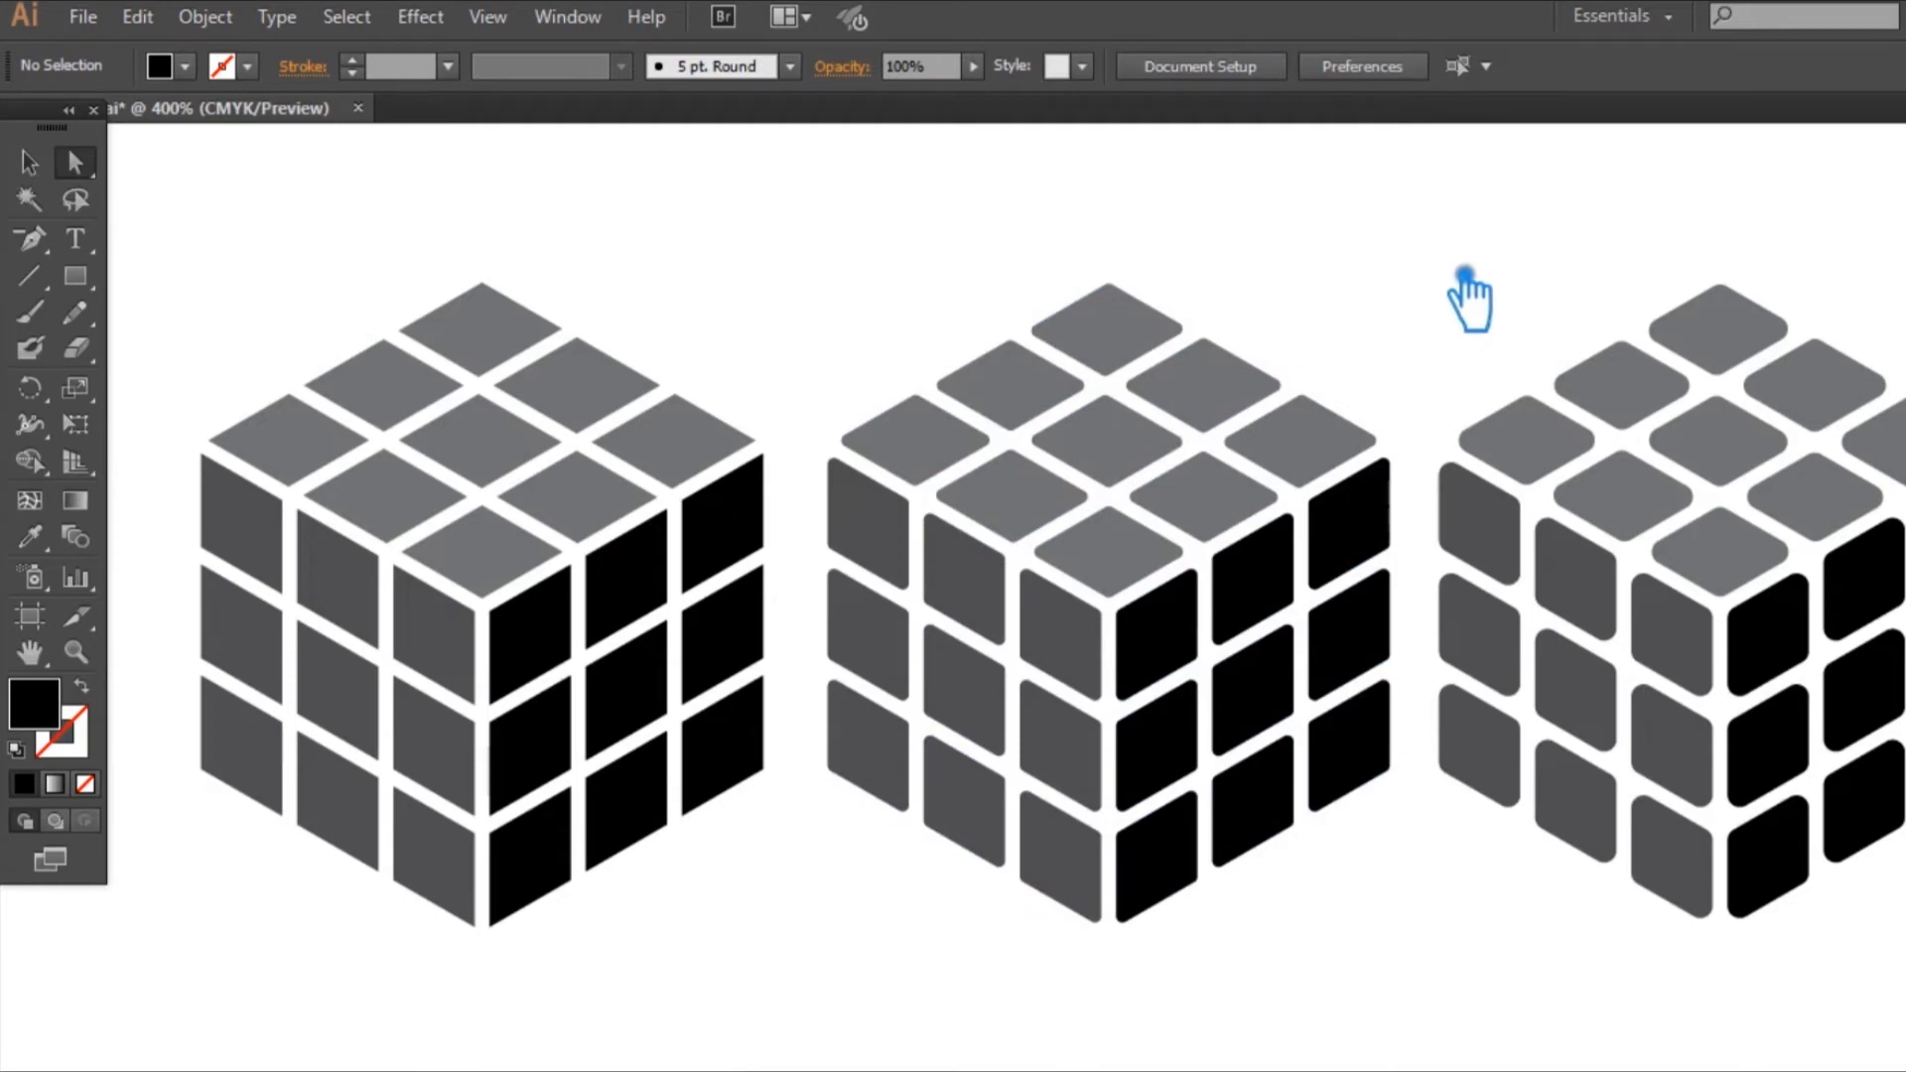
Step: Select all three cubes, align their vertical centres and distribute them by their horizontal centres
{"action": "left_click_drag", "start_coordinate": [1449, 333], "coordinate": [1393, 338]}
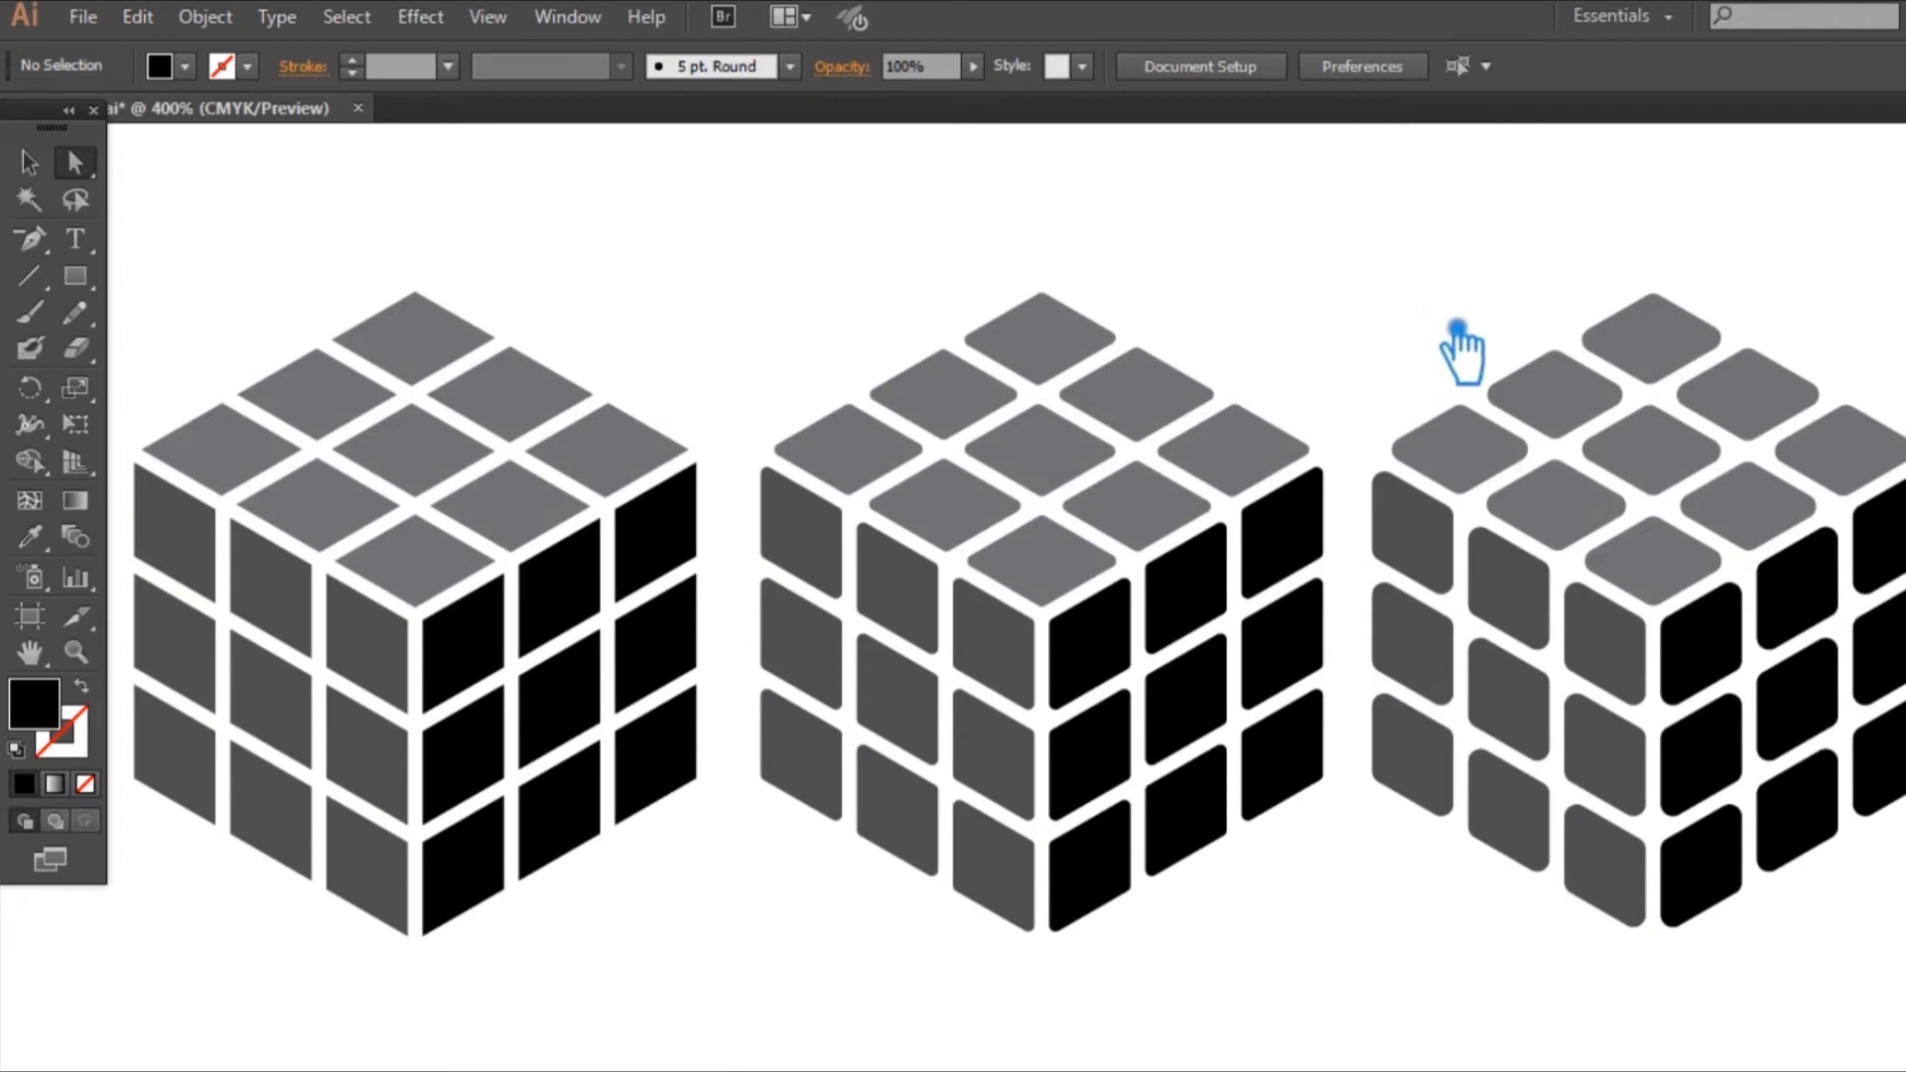
{"action": "left_click", "coordinate": [1548, 512]}
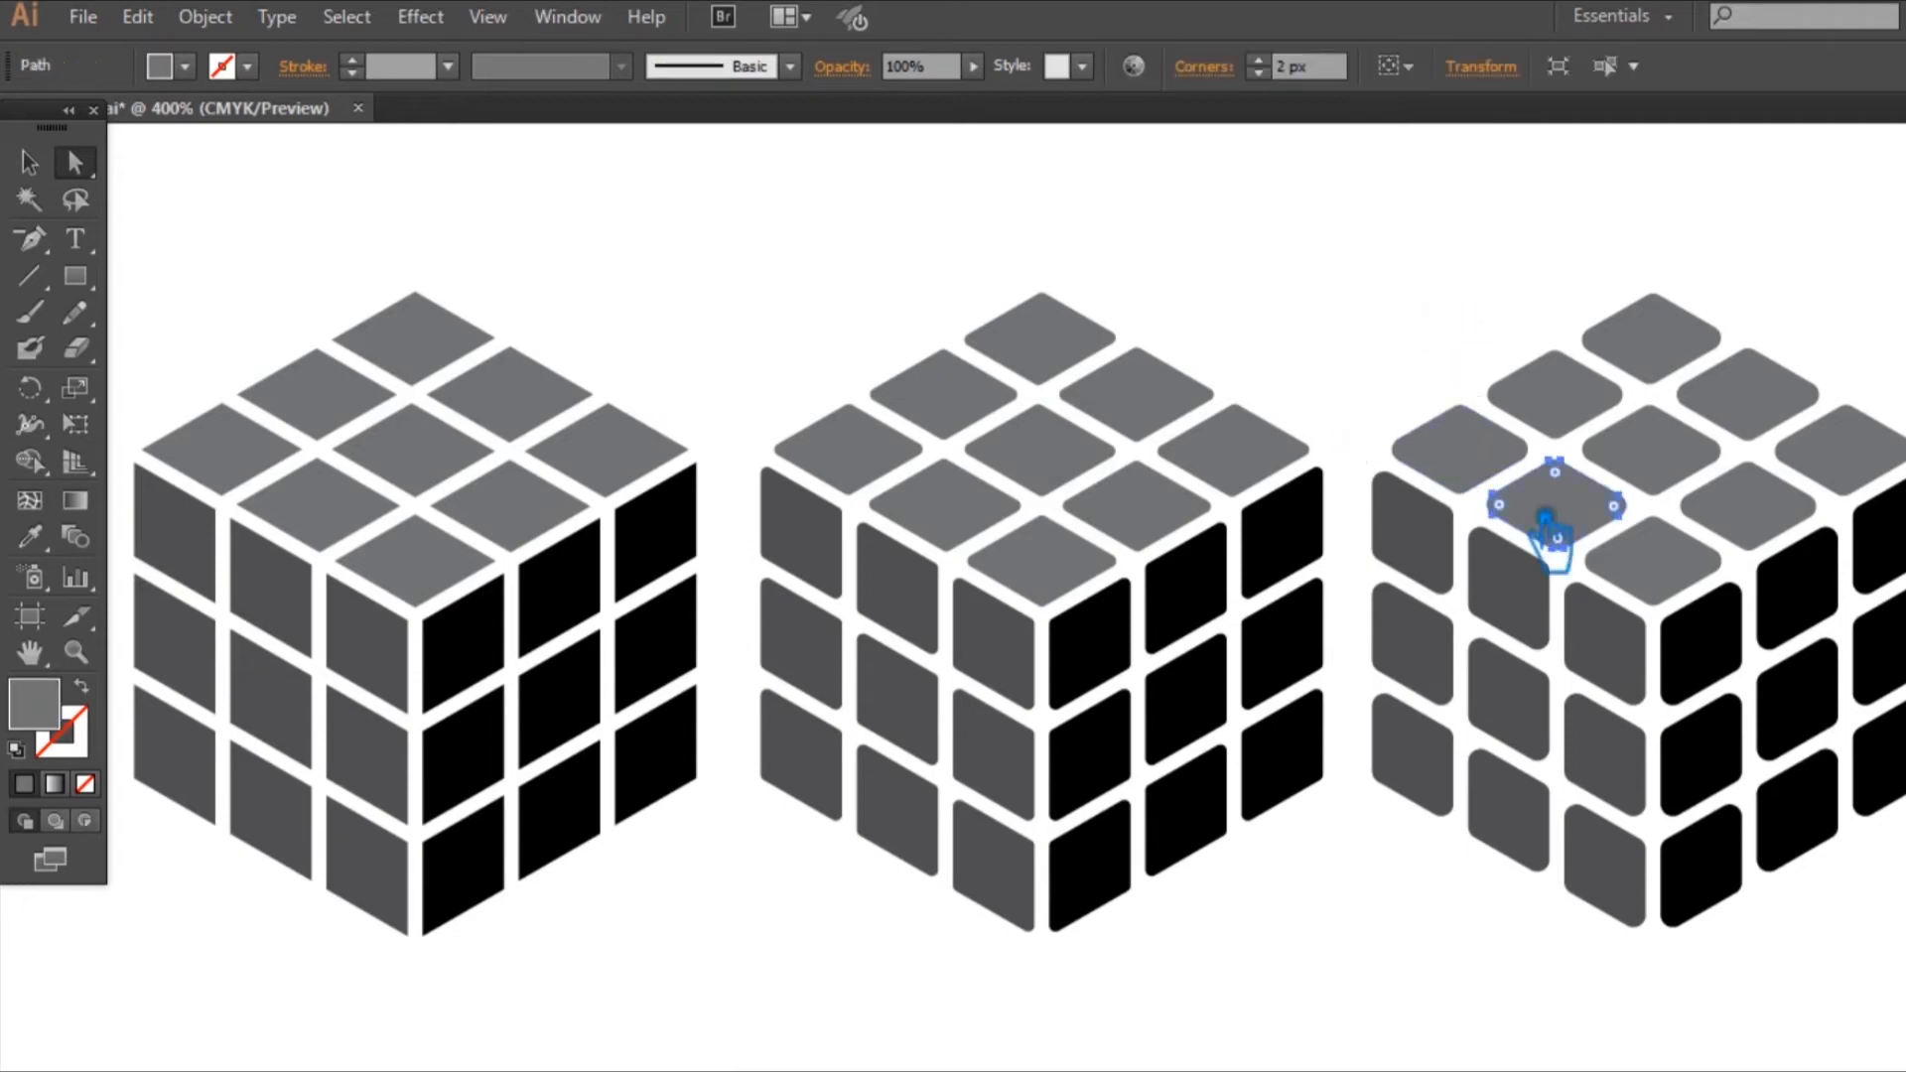
{"action": "left_click", "coordinate": [511, 192]}
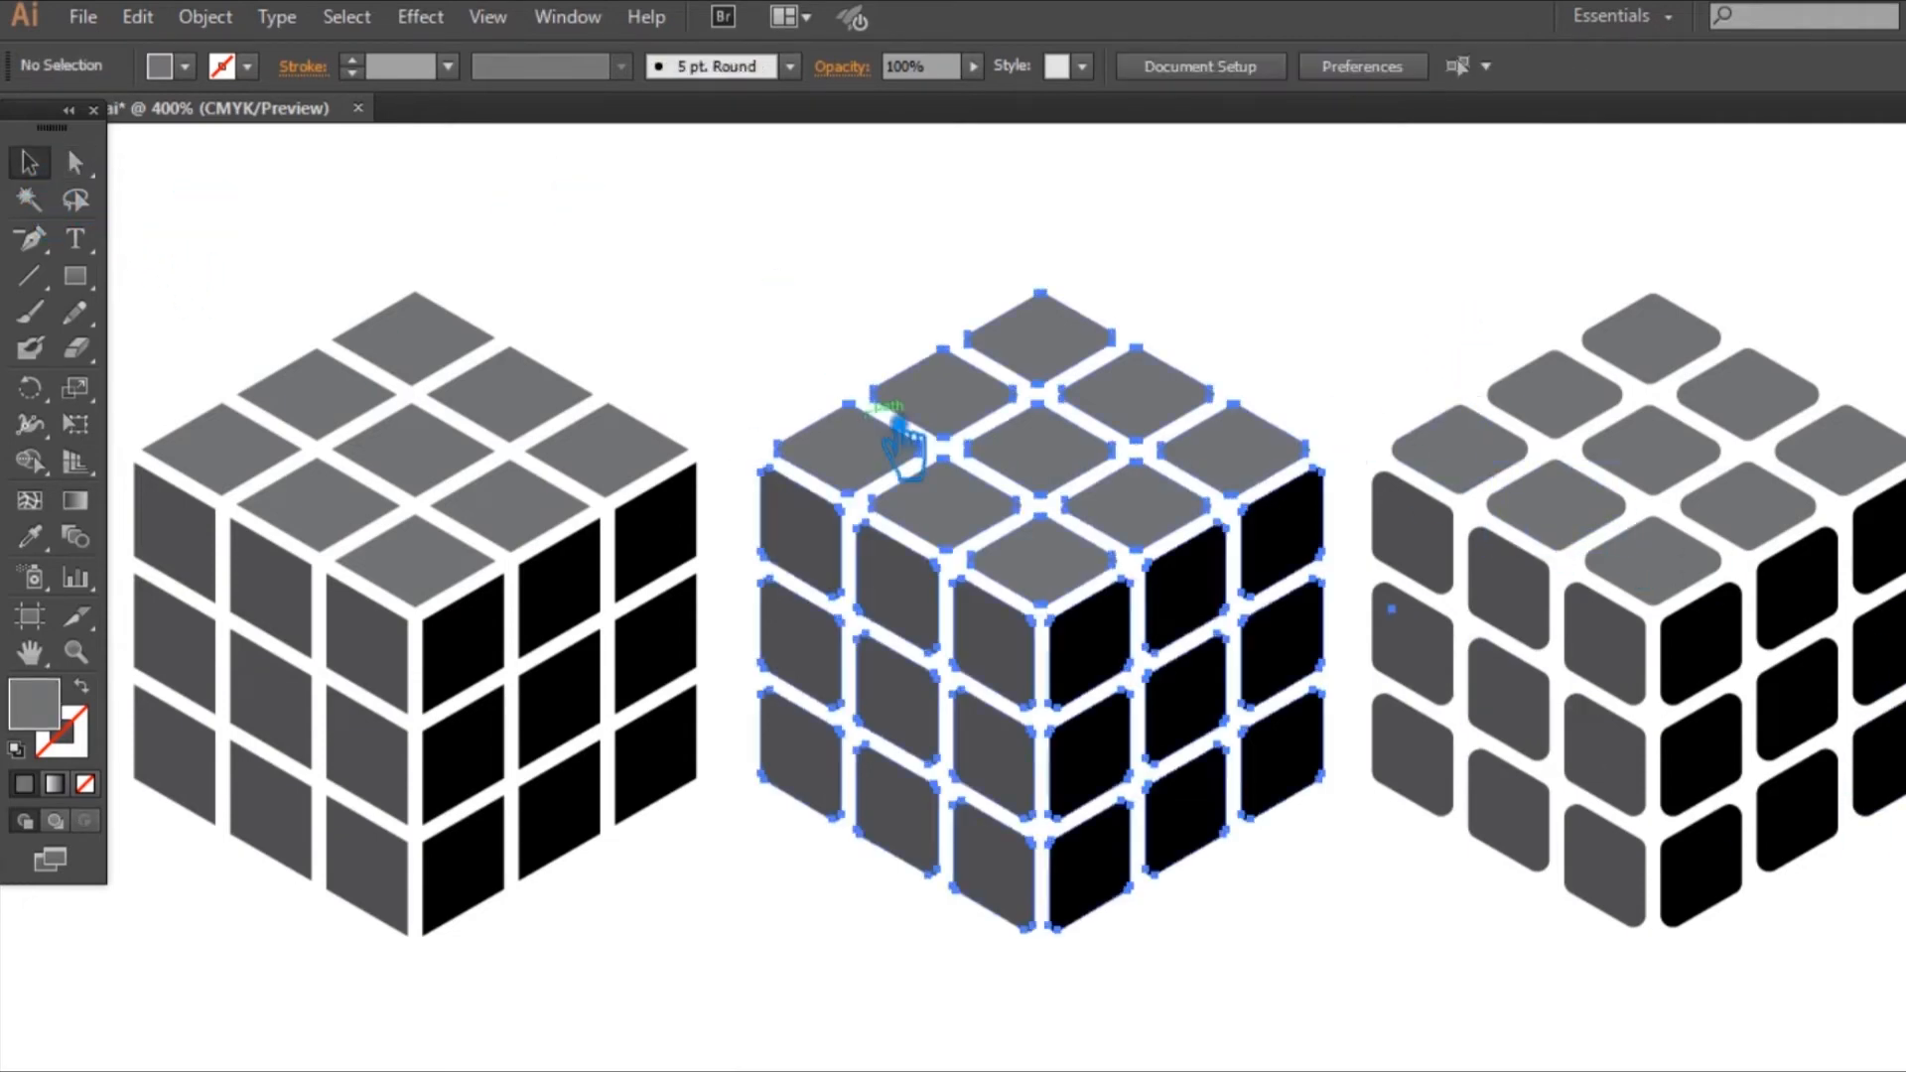
{"action": "left_click", "coordinate": [903, 427]}
{"action": "left_click", "coordinate": [575, 593]}
{"action": "left_click_drag", "start_coordinate": [1469, 961], "coordinate": [575, 526]}
{"action": "left_click", "coordinate": [1420, 65]}
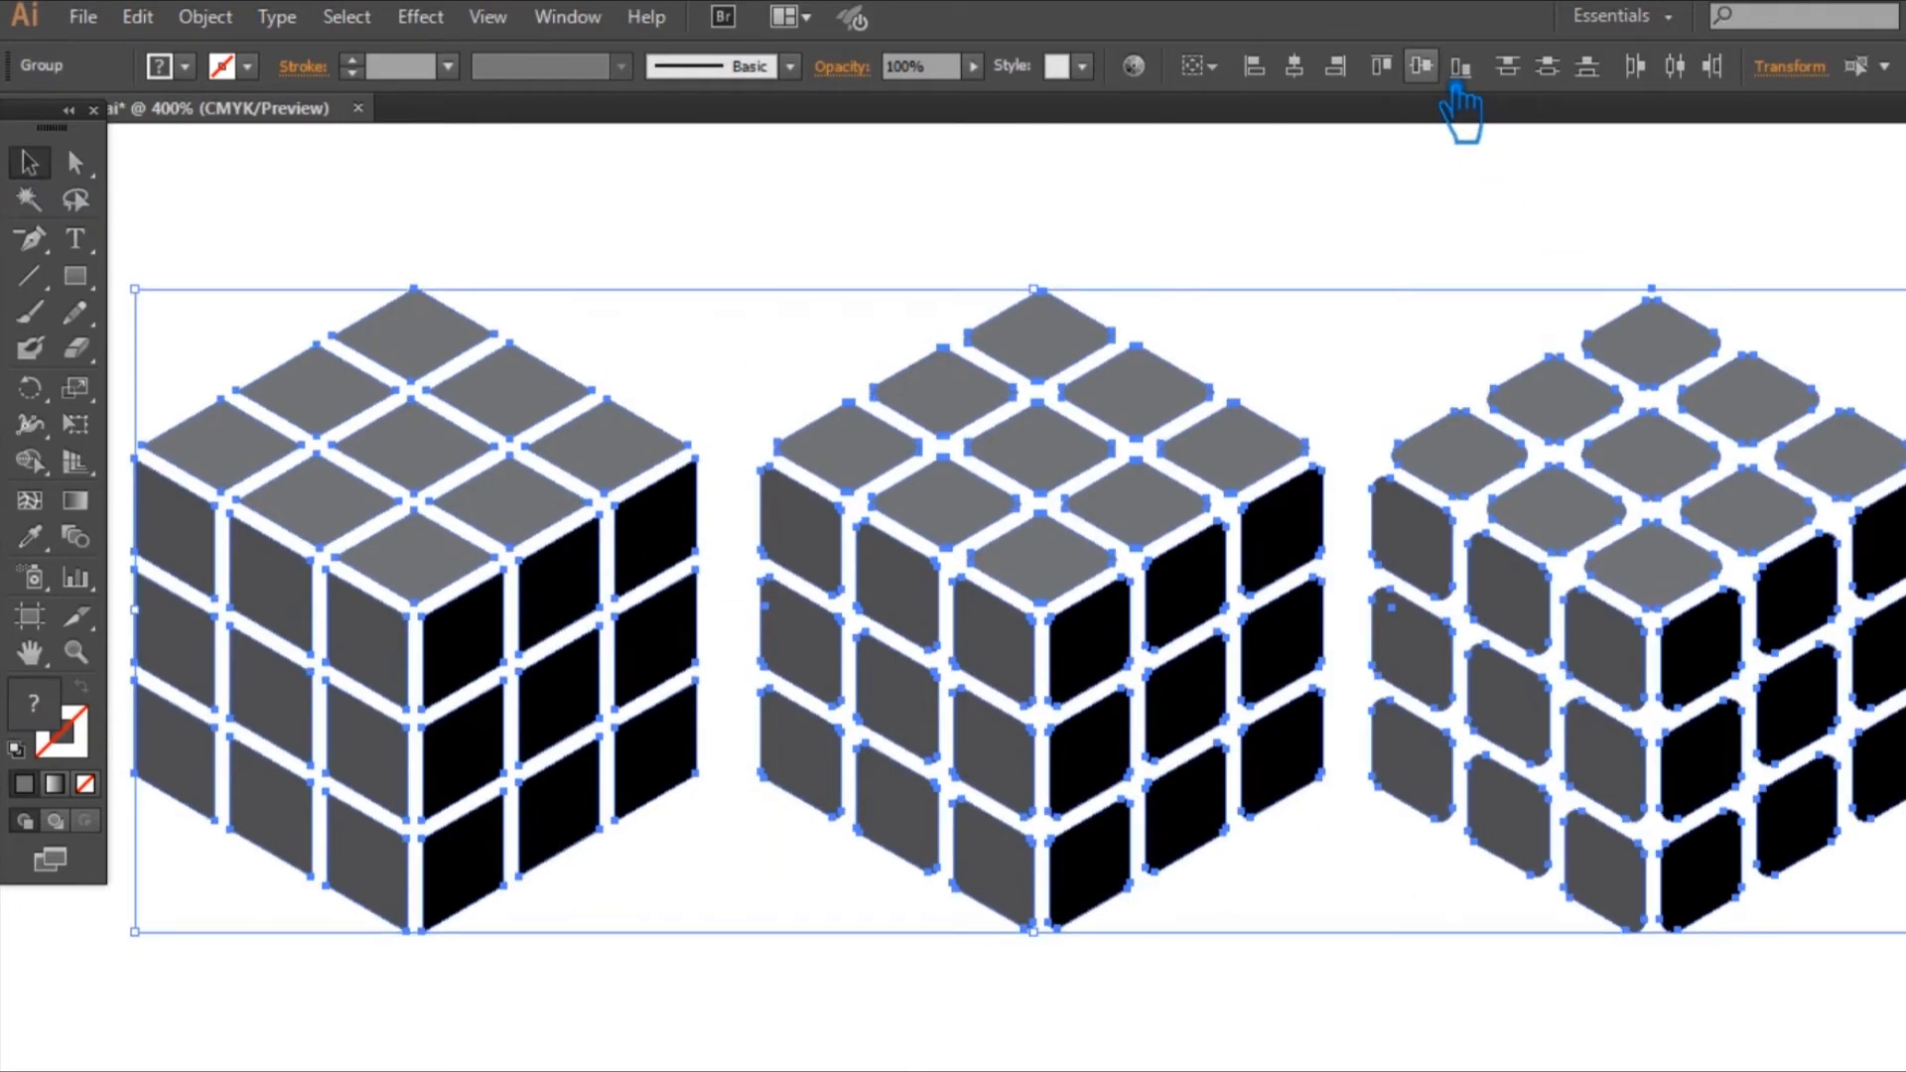
{"action": "left_click", "coordinate": [1674, 65]}
{"action": "left_click", "coordinate": [1374, 273]}
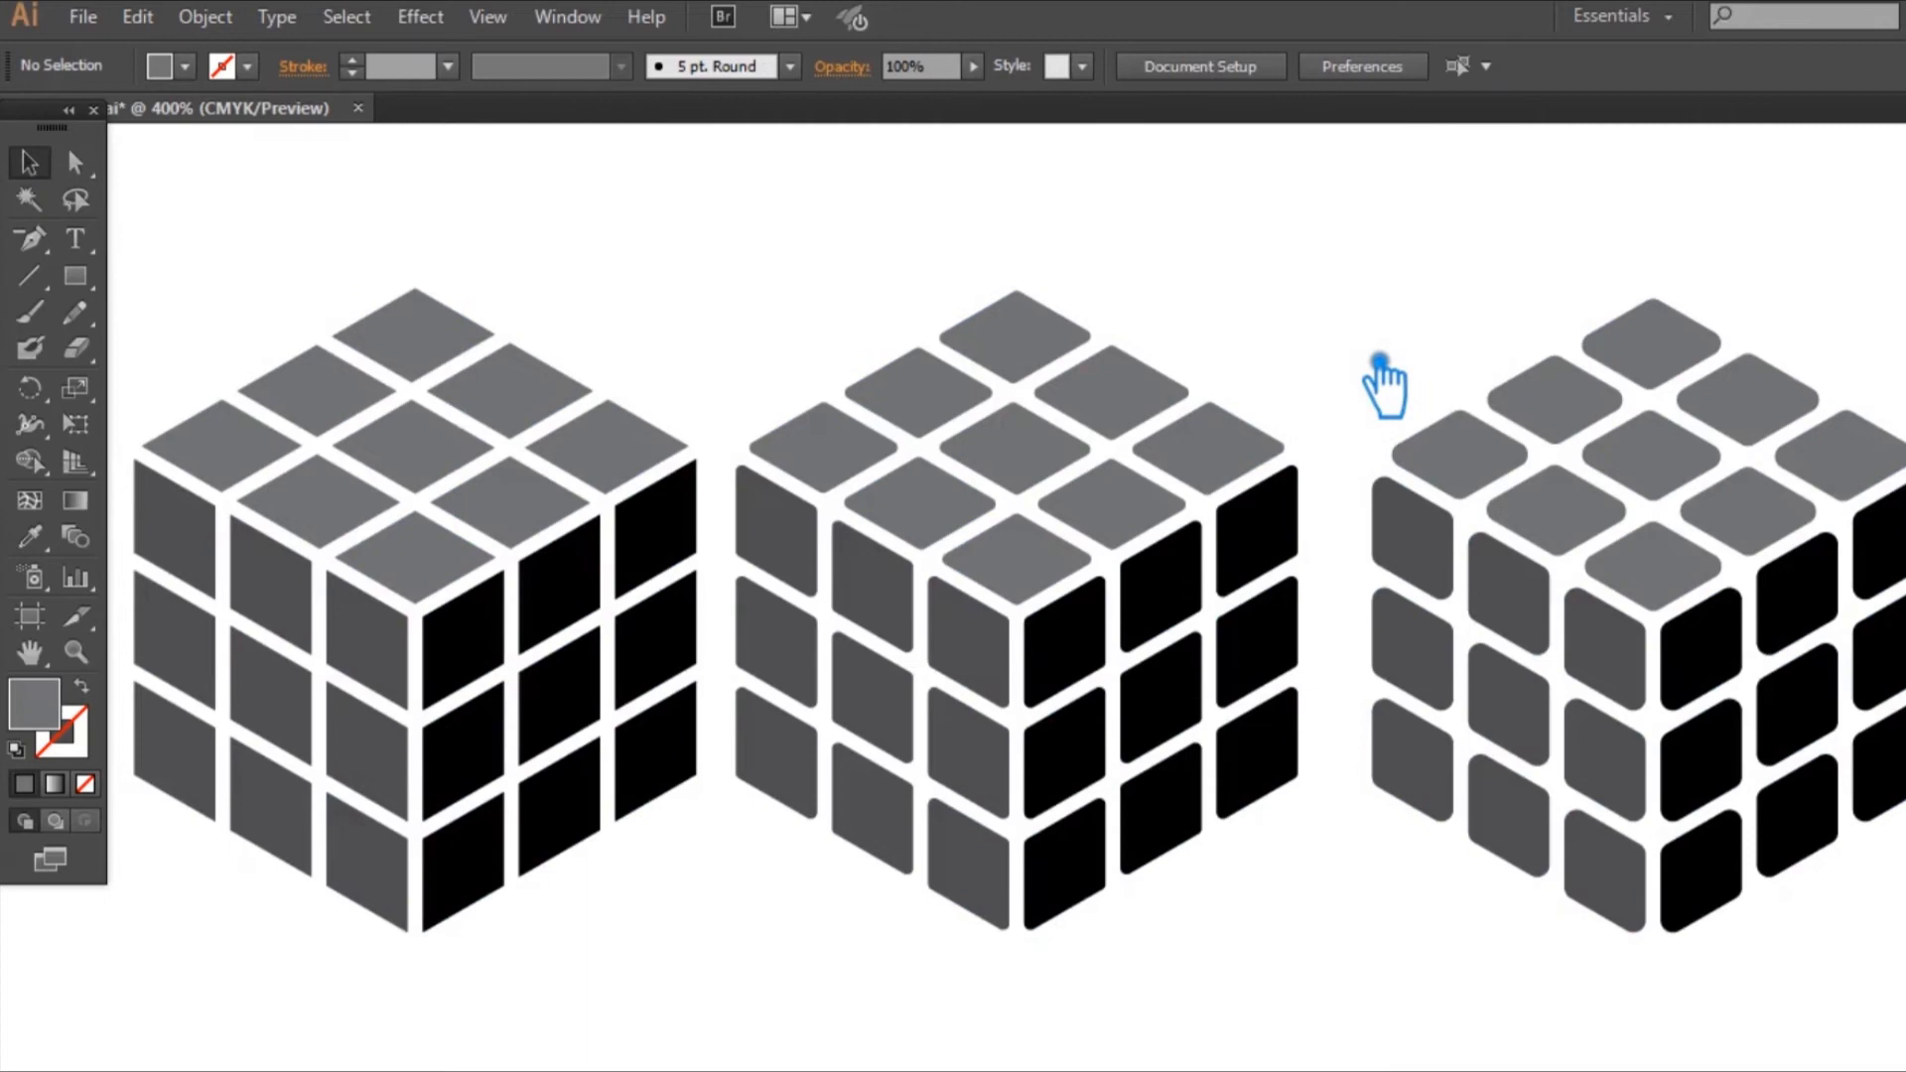
Step: Nudge the middle cube slightly to the right to even out the gaps to its neighbouring cubes
{"action": "key", "text": "ctrl+minus"}
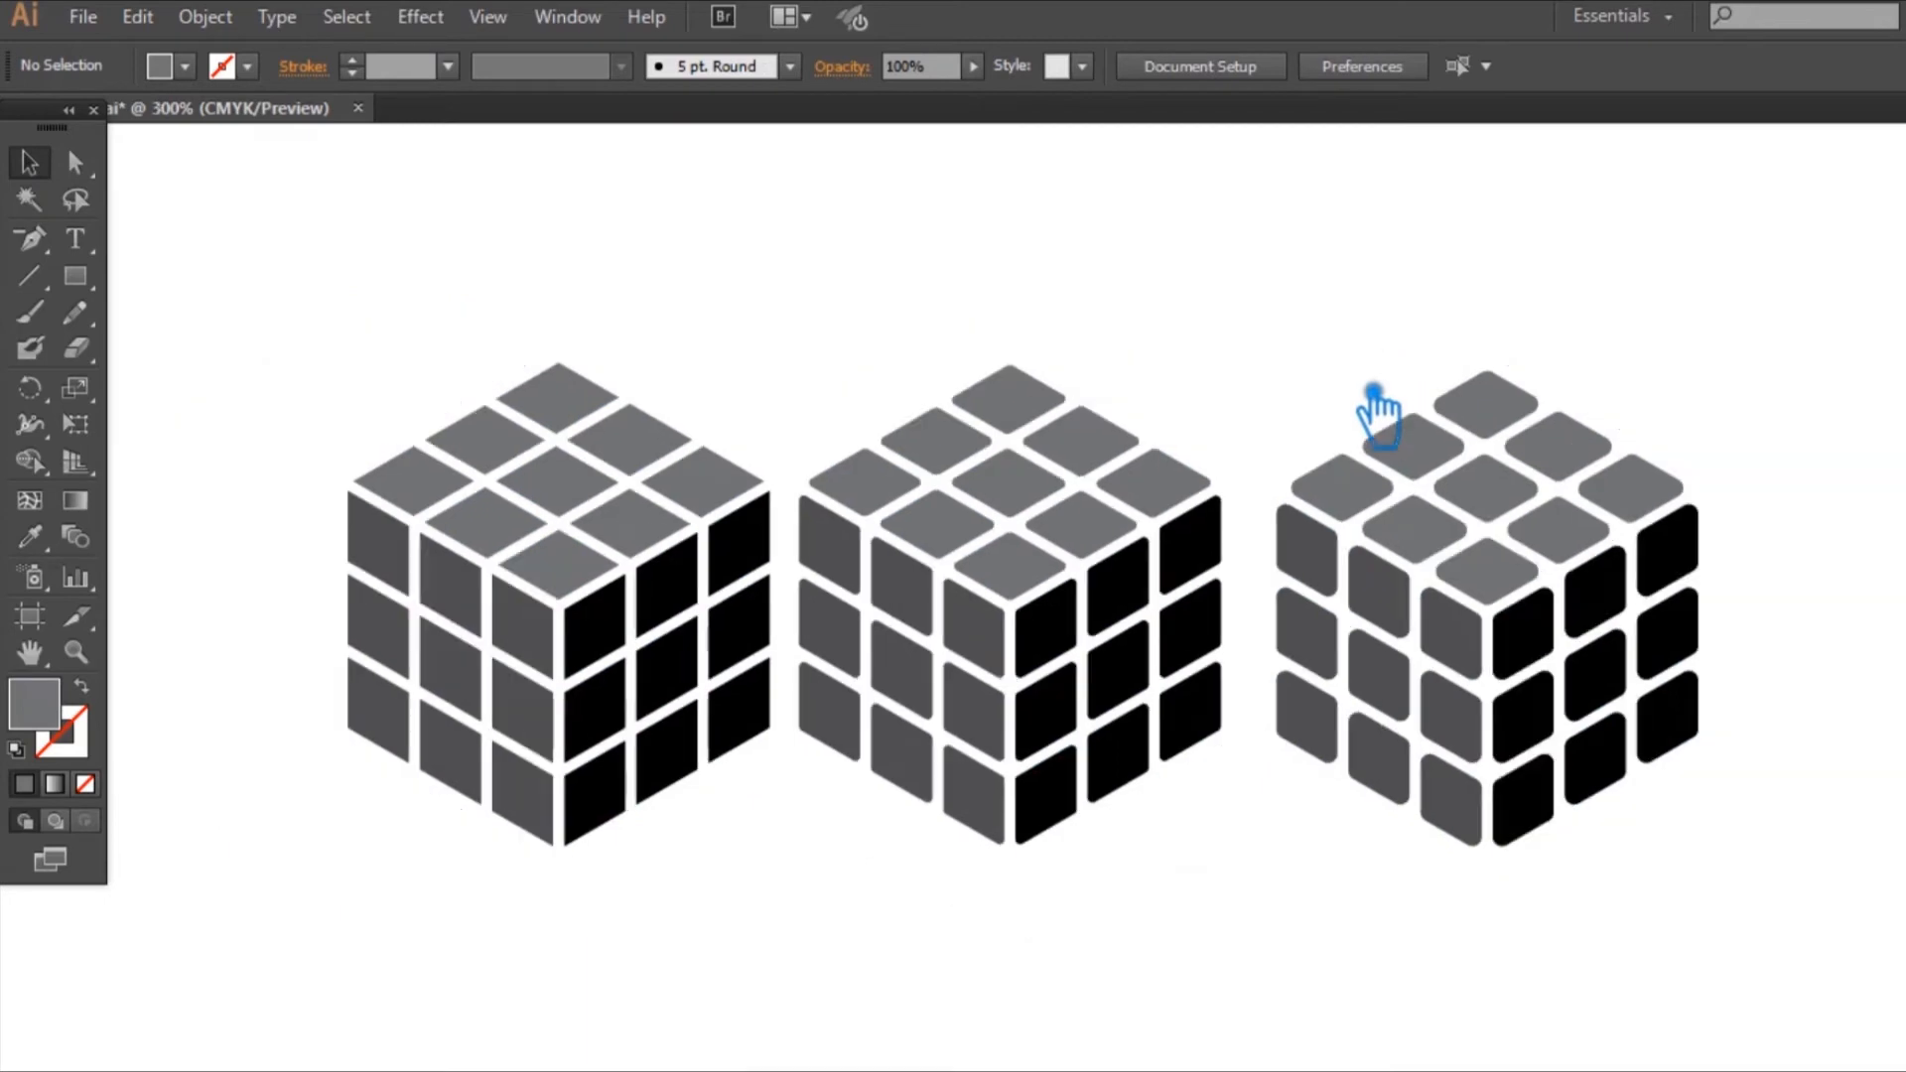
{"action": "left_click", "coordinate": [1070, 474]}
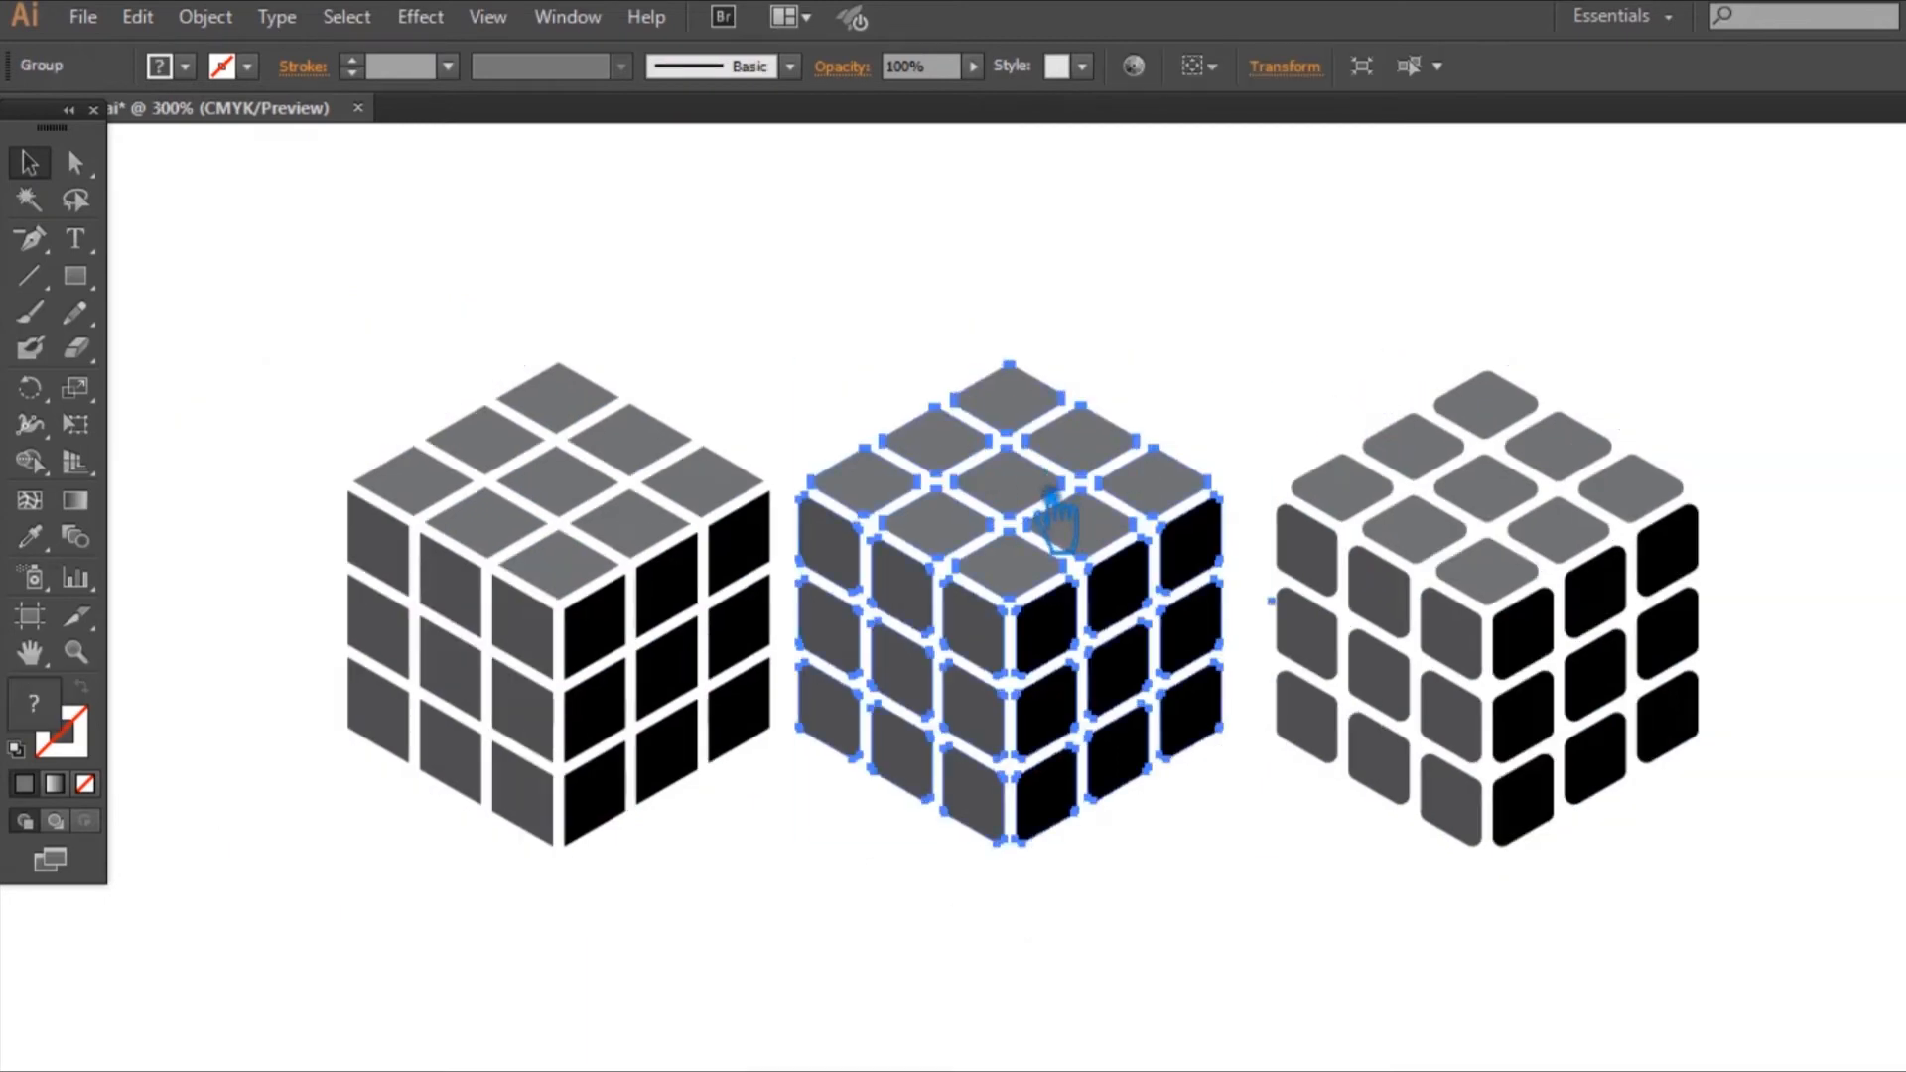
{"action": "left_click", "coordinate": [699, 506]}
{"action": "left_click_drag", "start_coordinate": [1403, 969], "coordinate": [678, 546]}
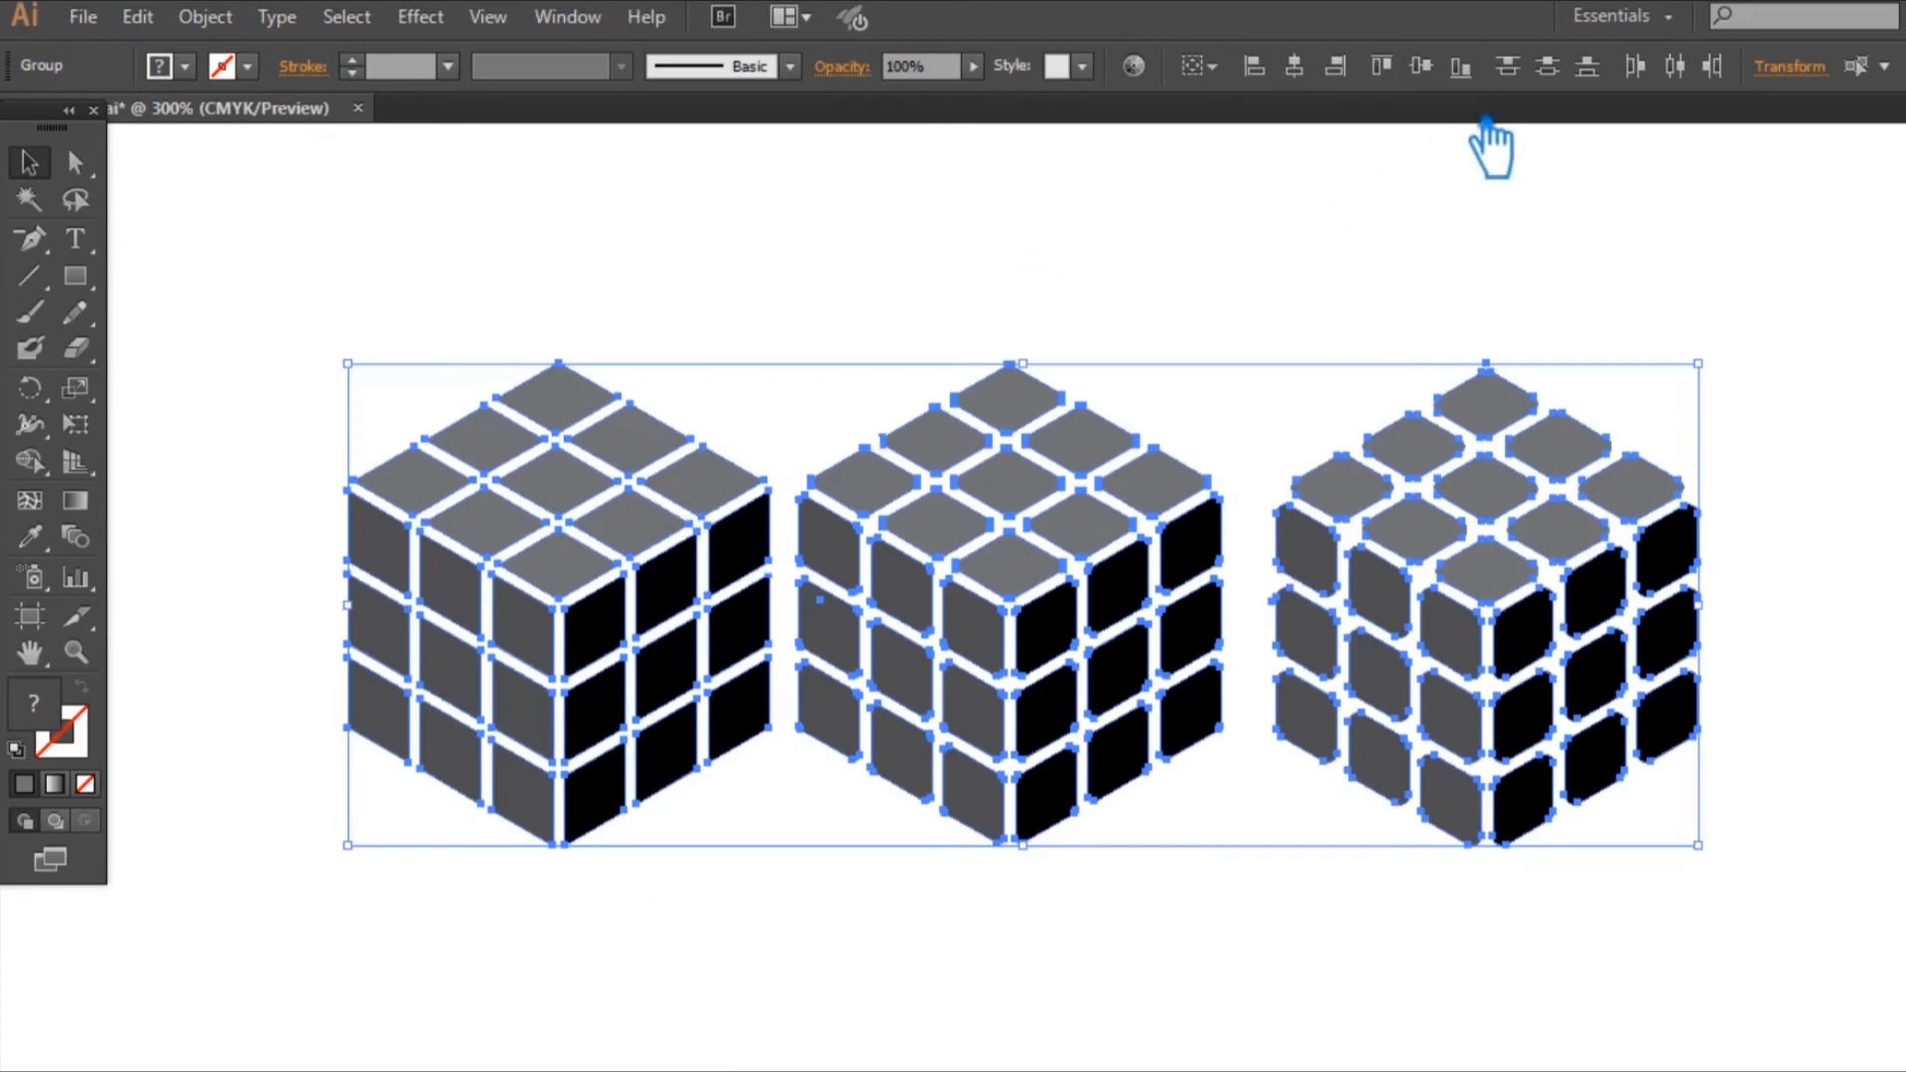
{"action": "left_click", "coordinate": [1479, 219]}
{"action": "left_click", "coordinate": [1221, 595]}
{"action": "key", "text": "Right"}
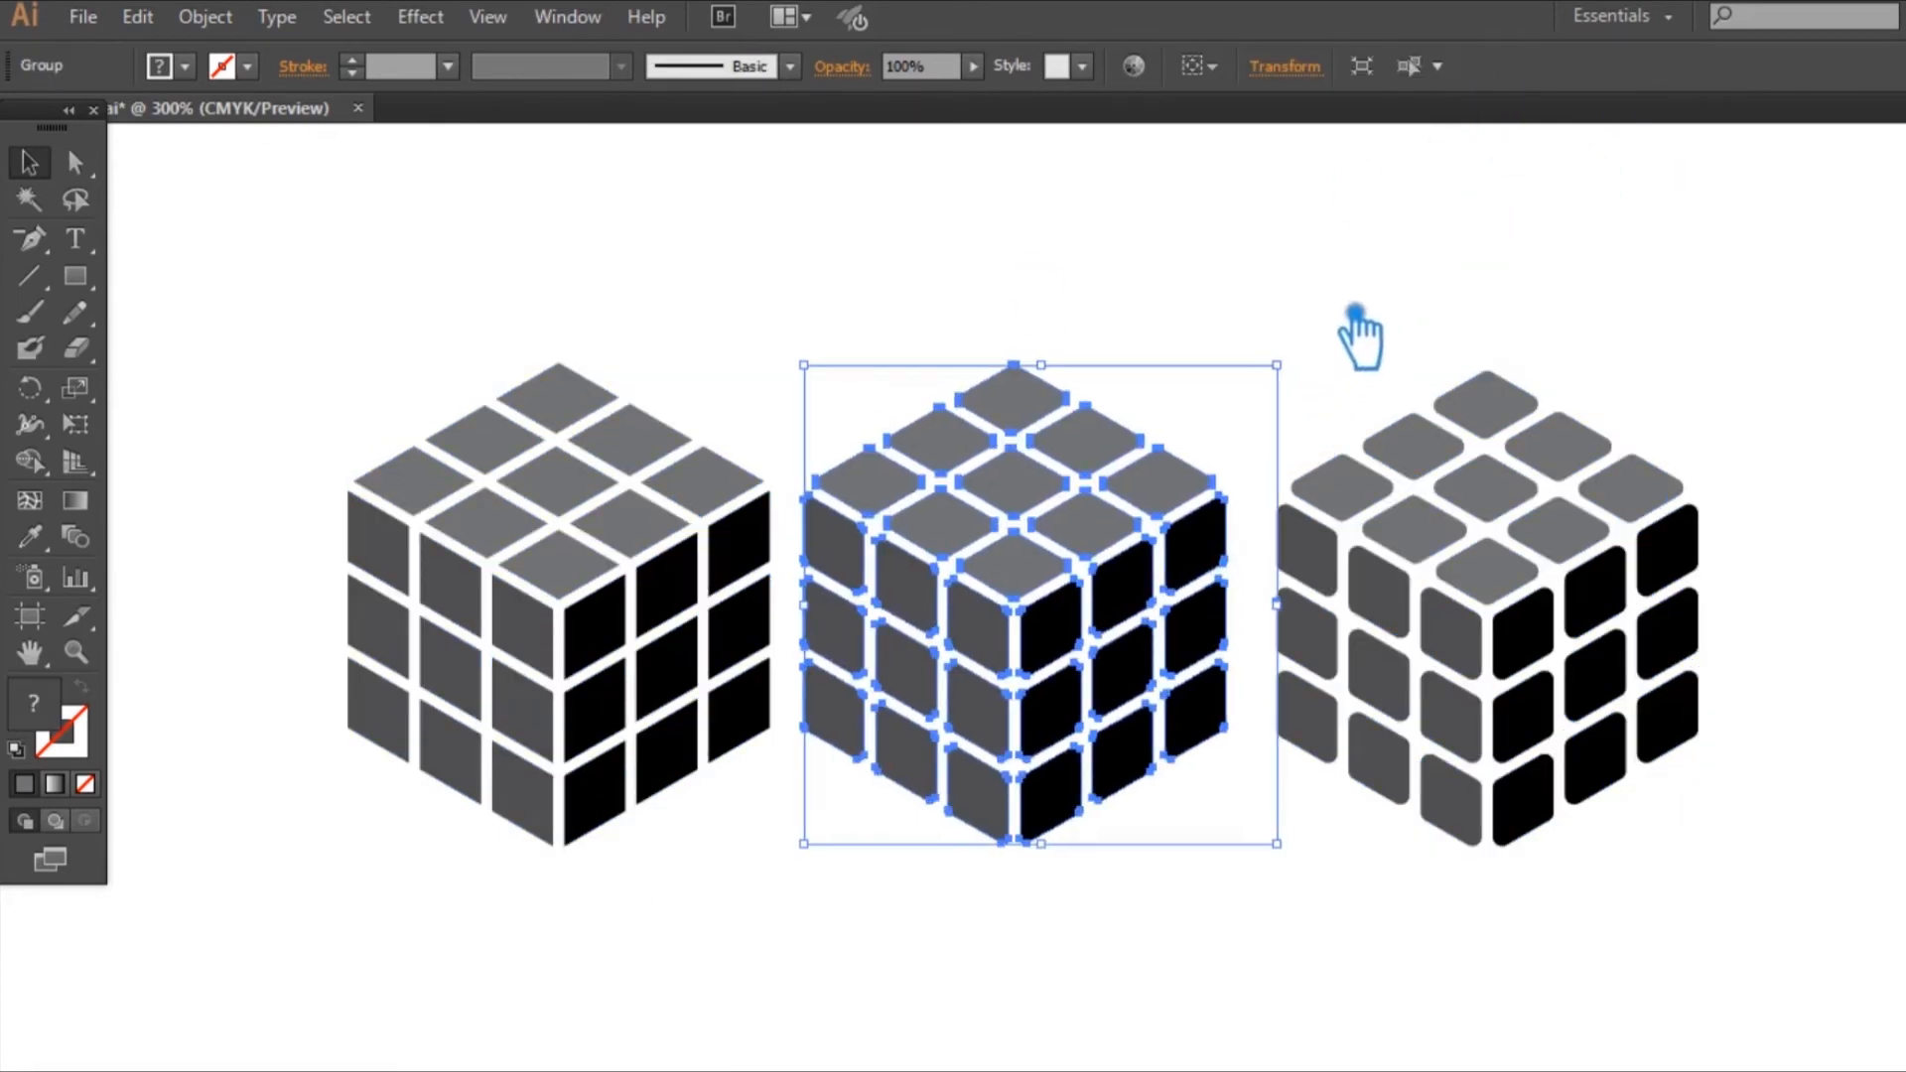
{"action": "key", "text": "Right"}
{"action": "key", "text": "Right"}
{"action": "key", "text": "Right"}
{"action": "left_click", "coordinate": [1380, 298]}
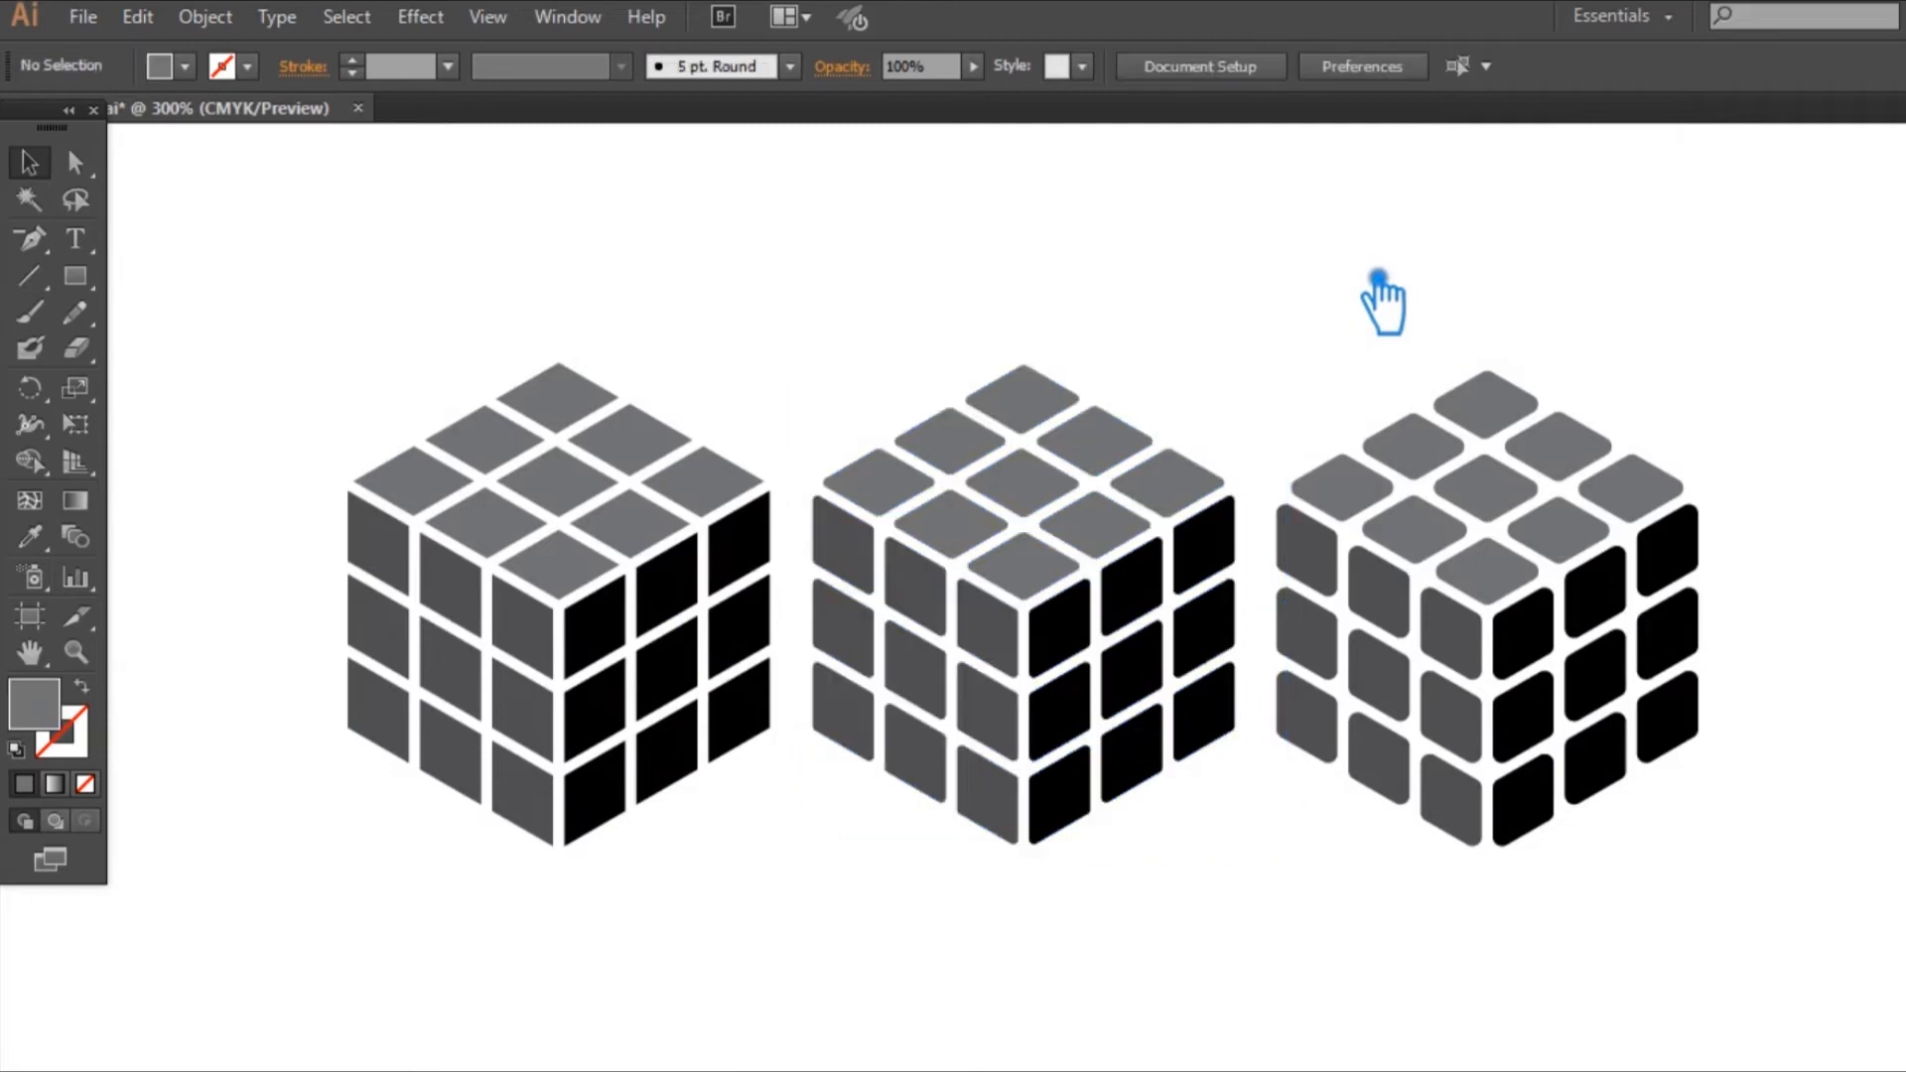
Step: Ungroup the tiles of the sharp-cornered cube
{"action": "right_click", "coordinate": [613, 556]}
{"action": "left_click", "coordinate": [675, 718]}
{"action": "left_click", "coordinate": [830, 918]}
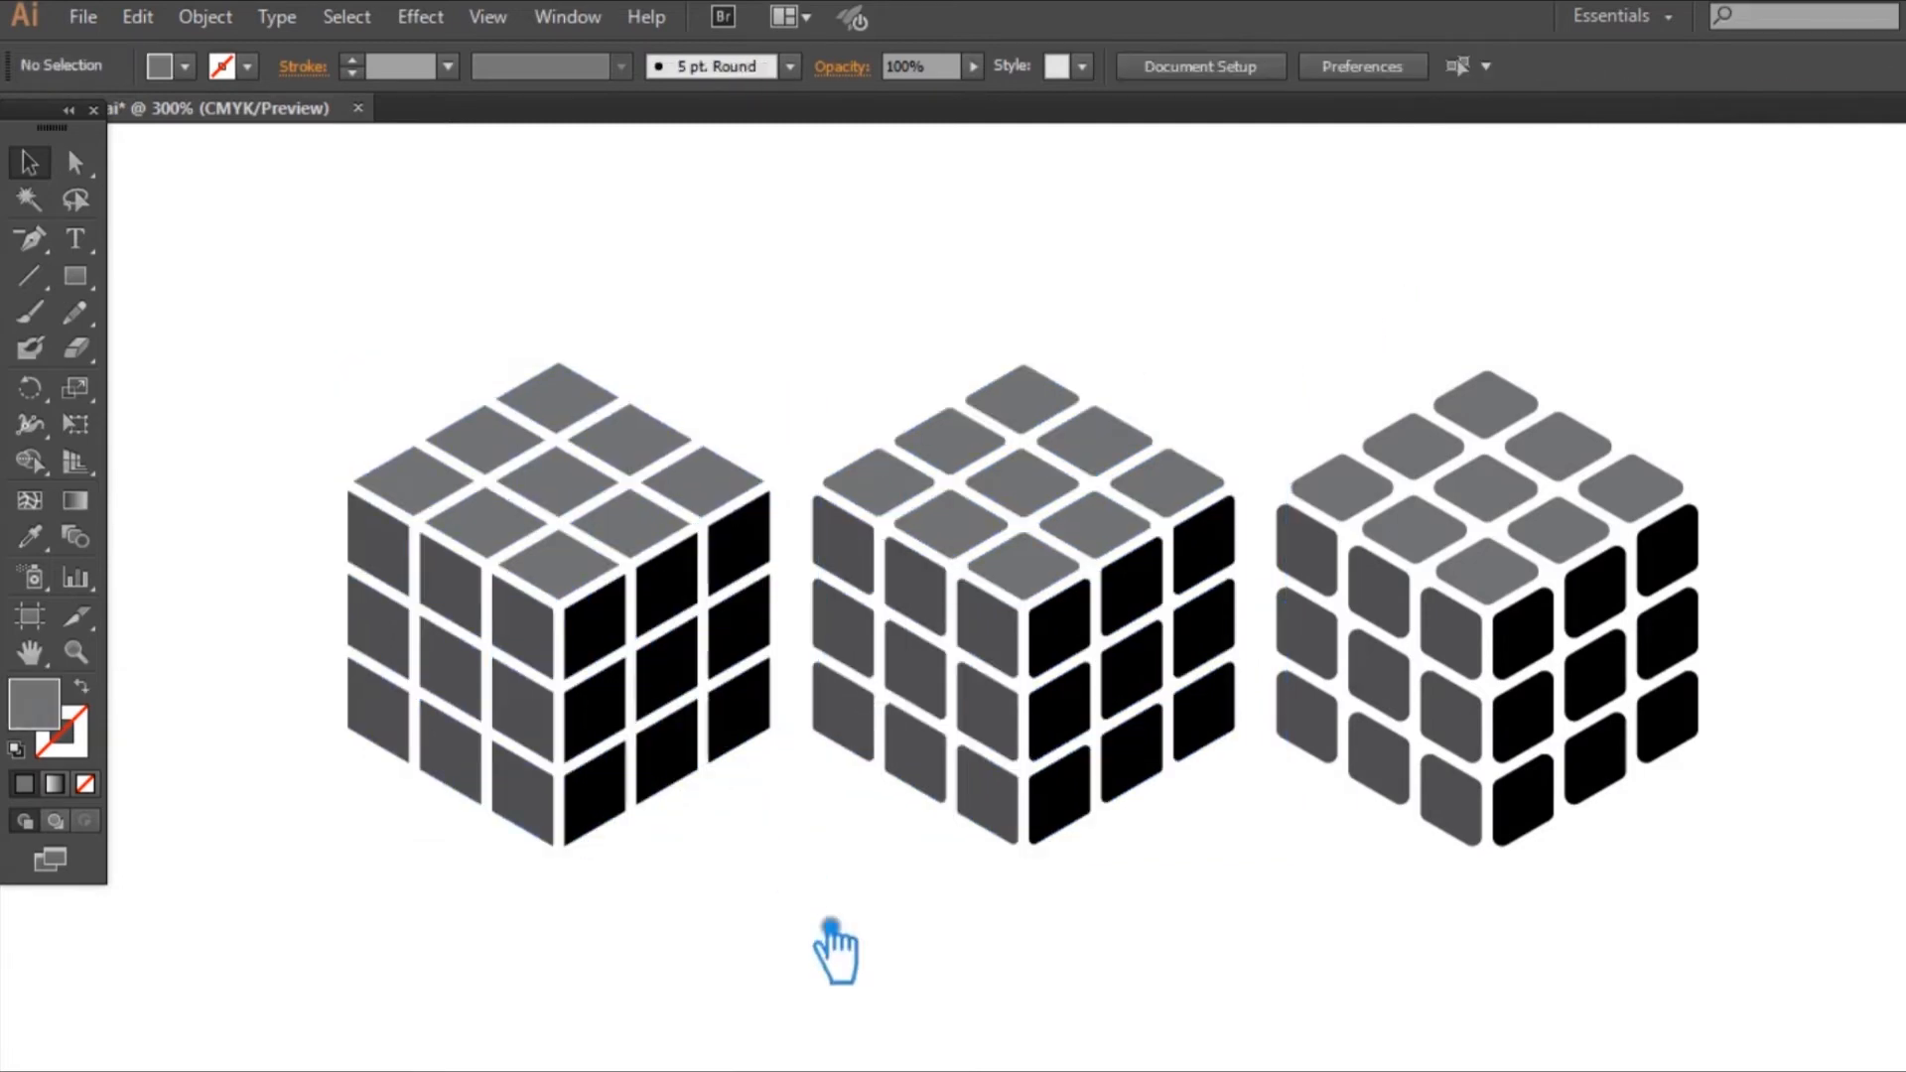
Step: Group the sharp-cornered cube's tiles face by face, making separate groups for the top, left and right faces
{"action": "left_click_drag", "start_coordinate": [413, 319], "coordinate": [802, 526]}
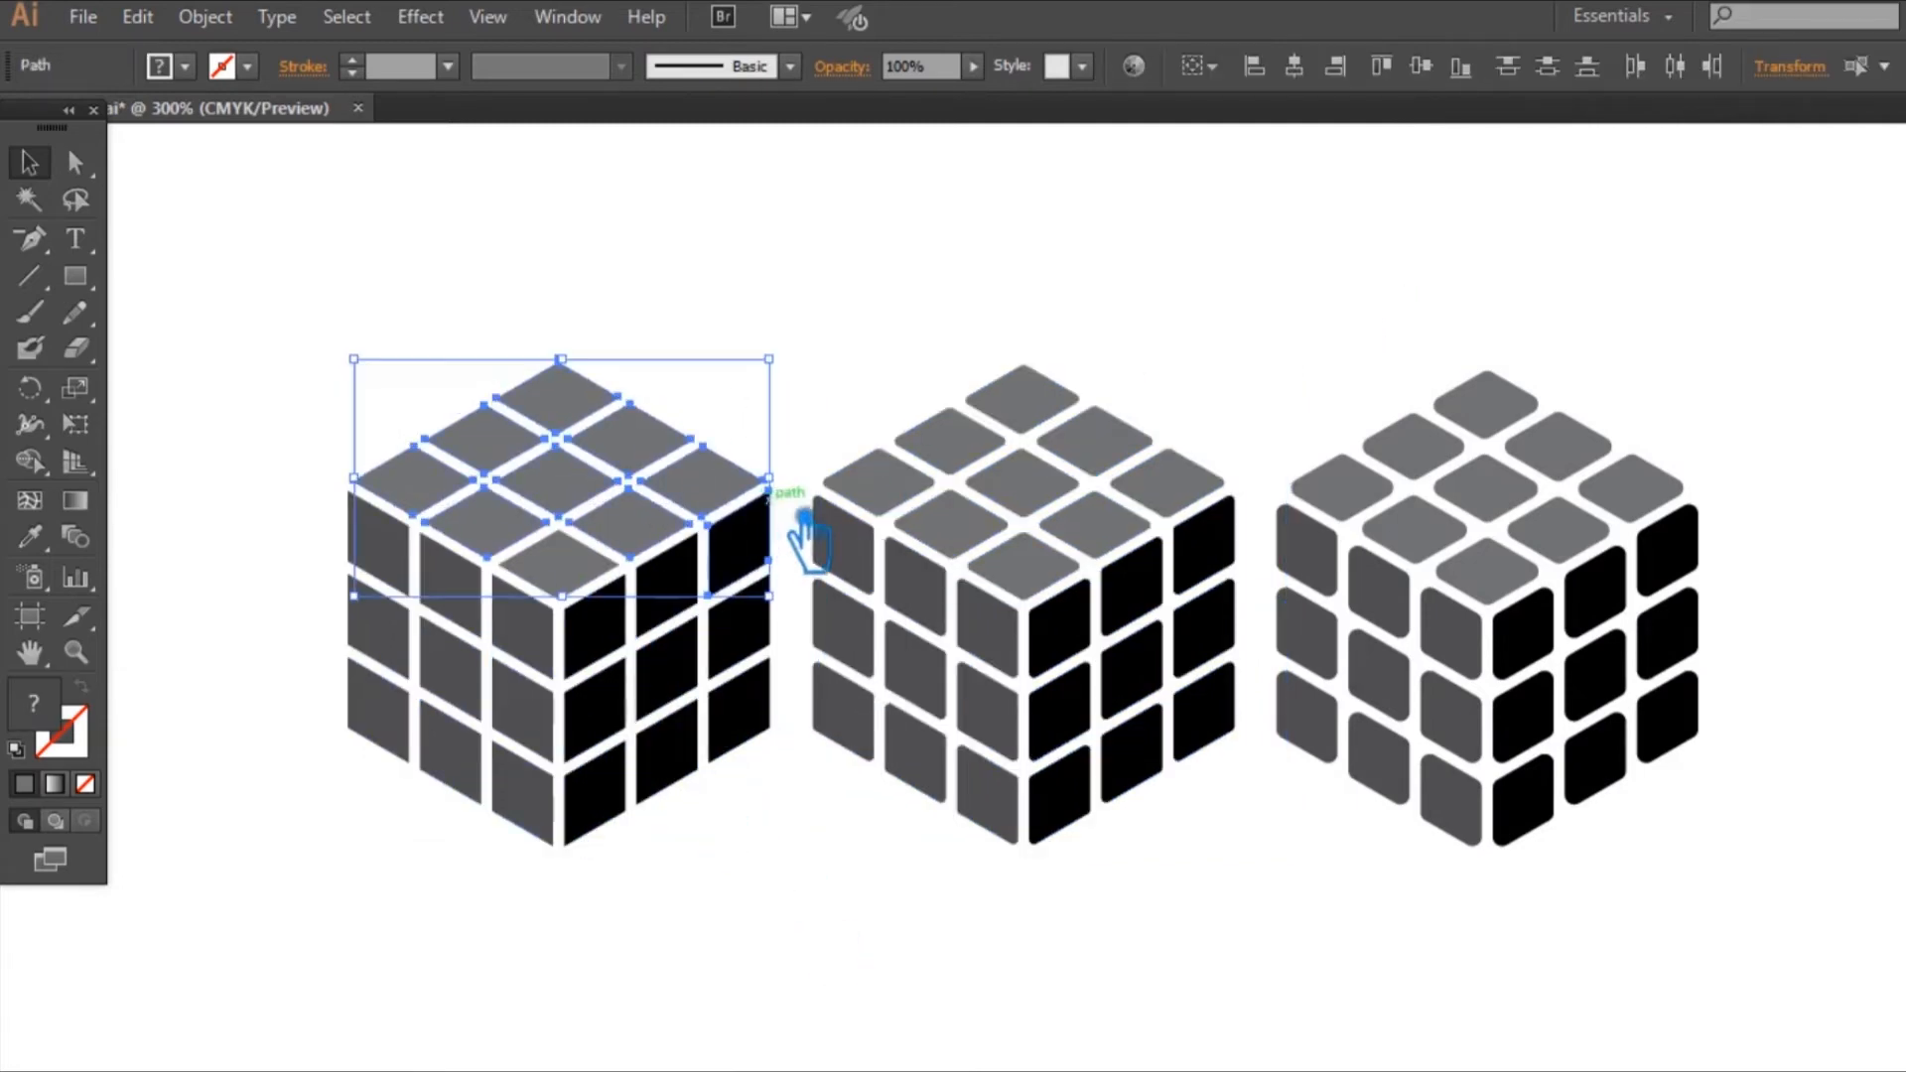
{"action": "left_click", "coordinate": [749, 561], "text": "shift"}
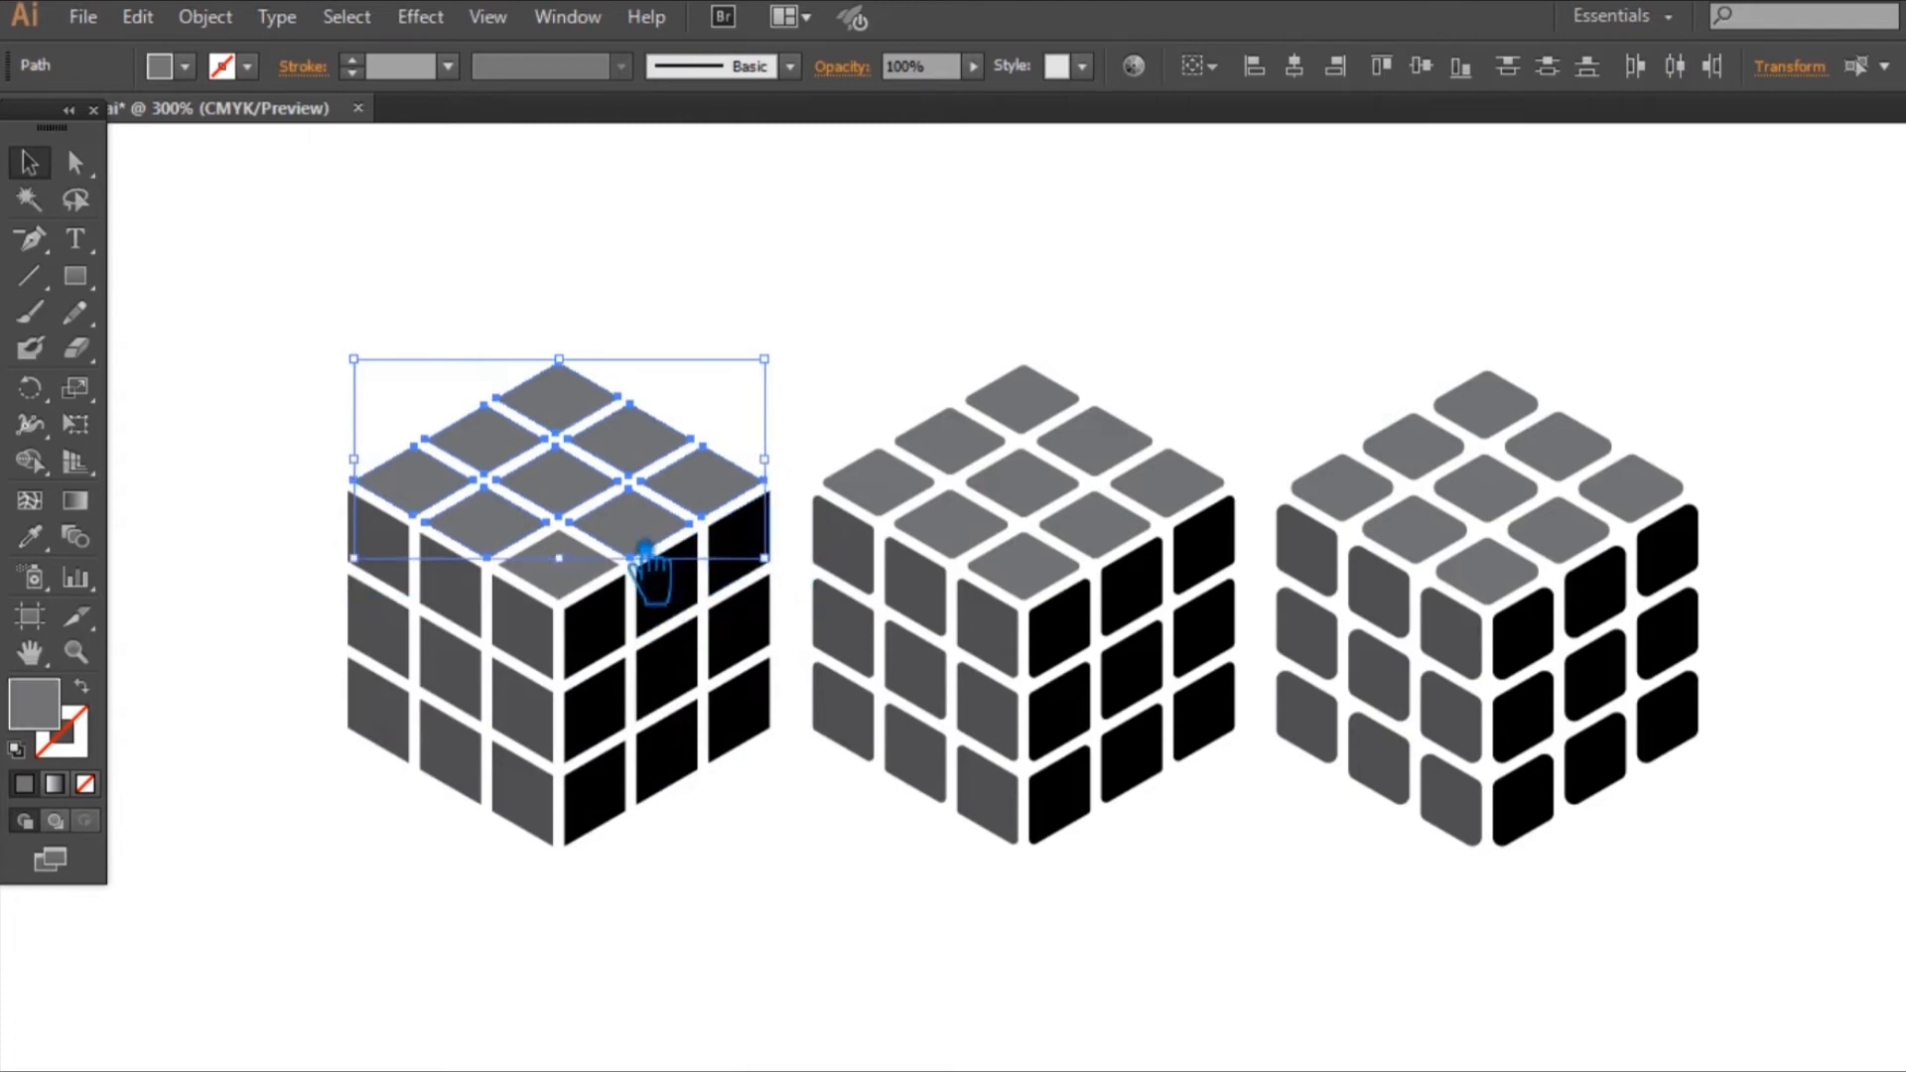
{"action": "key", "text": "ctrl+g"}
{"action": "key", "text": "ctrl+t"}
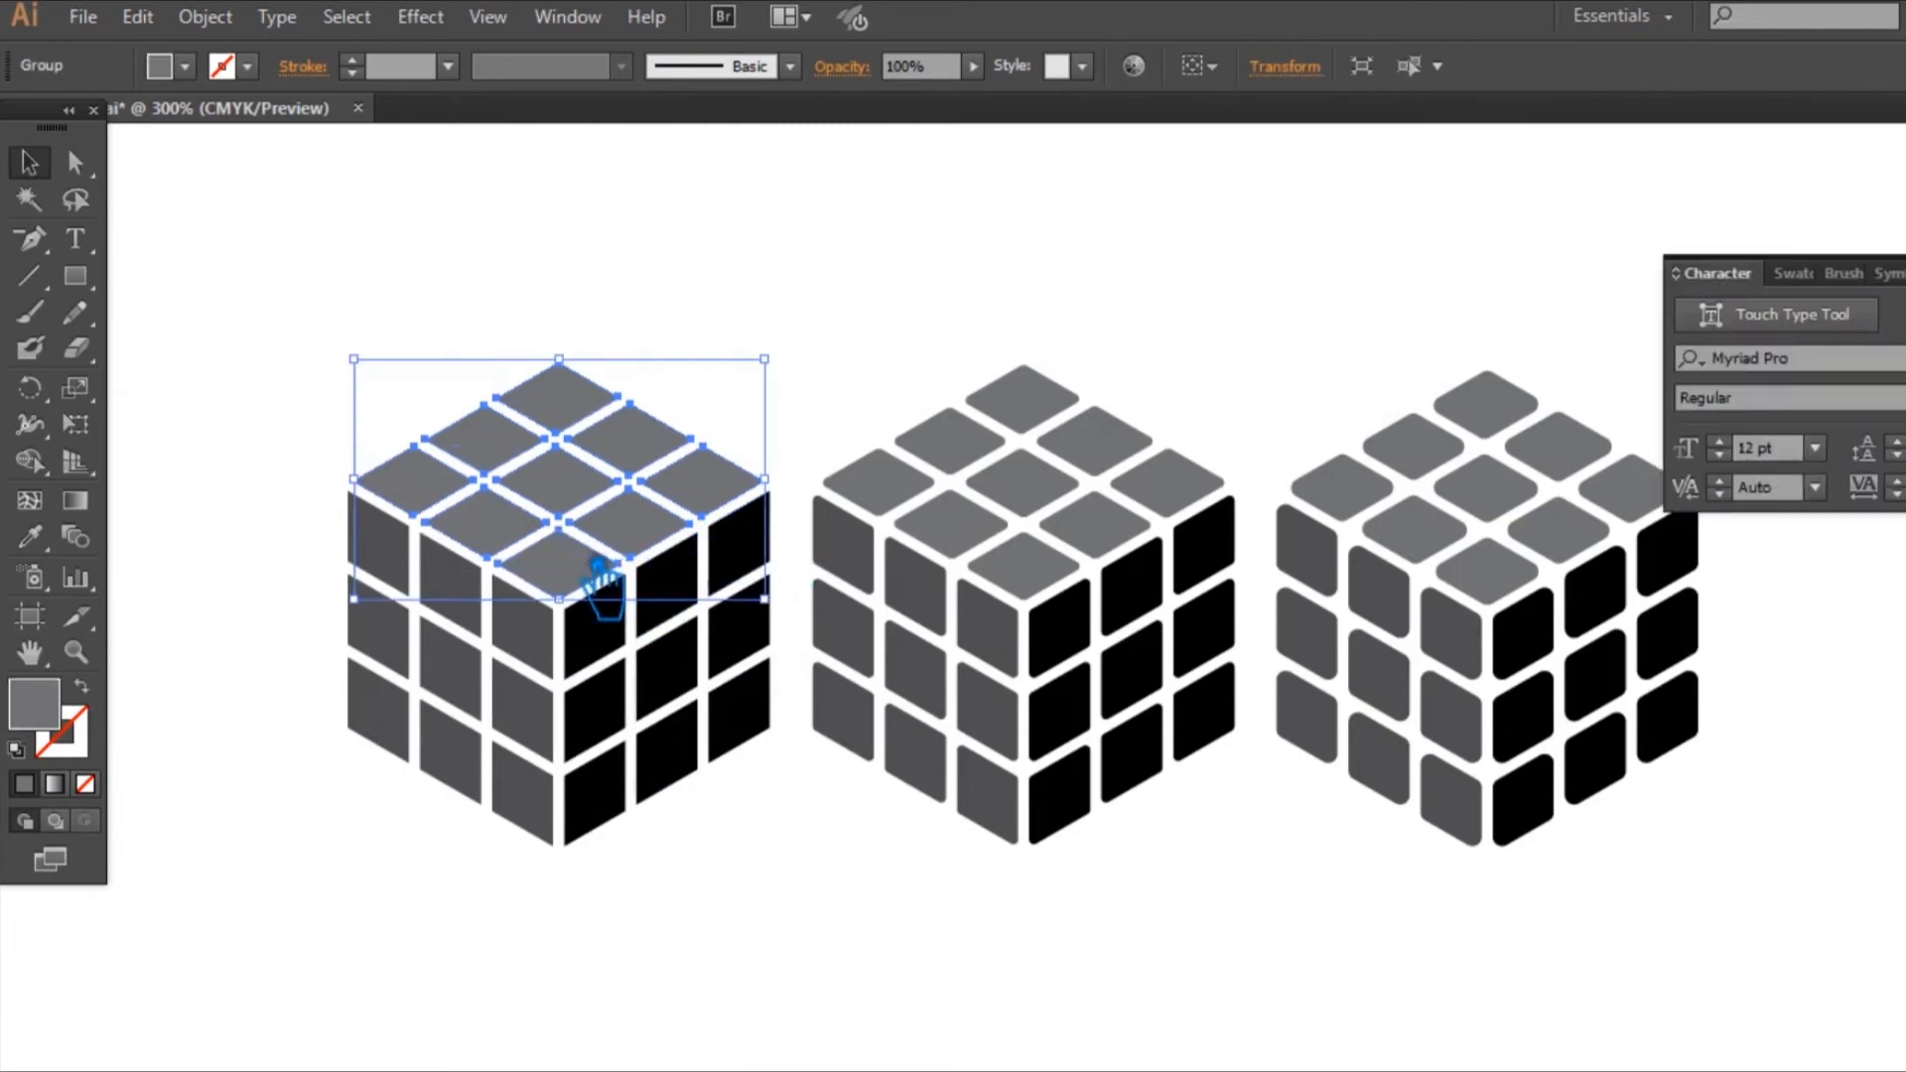
{"action": "key", "text": "ctrl+t"}
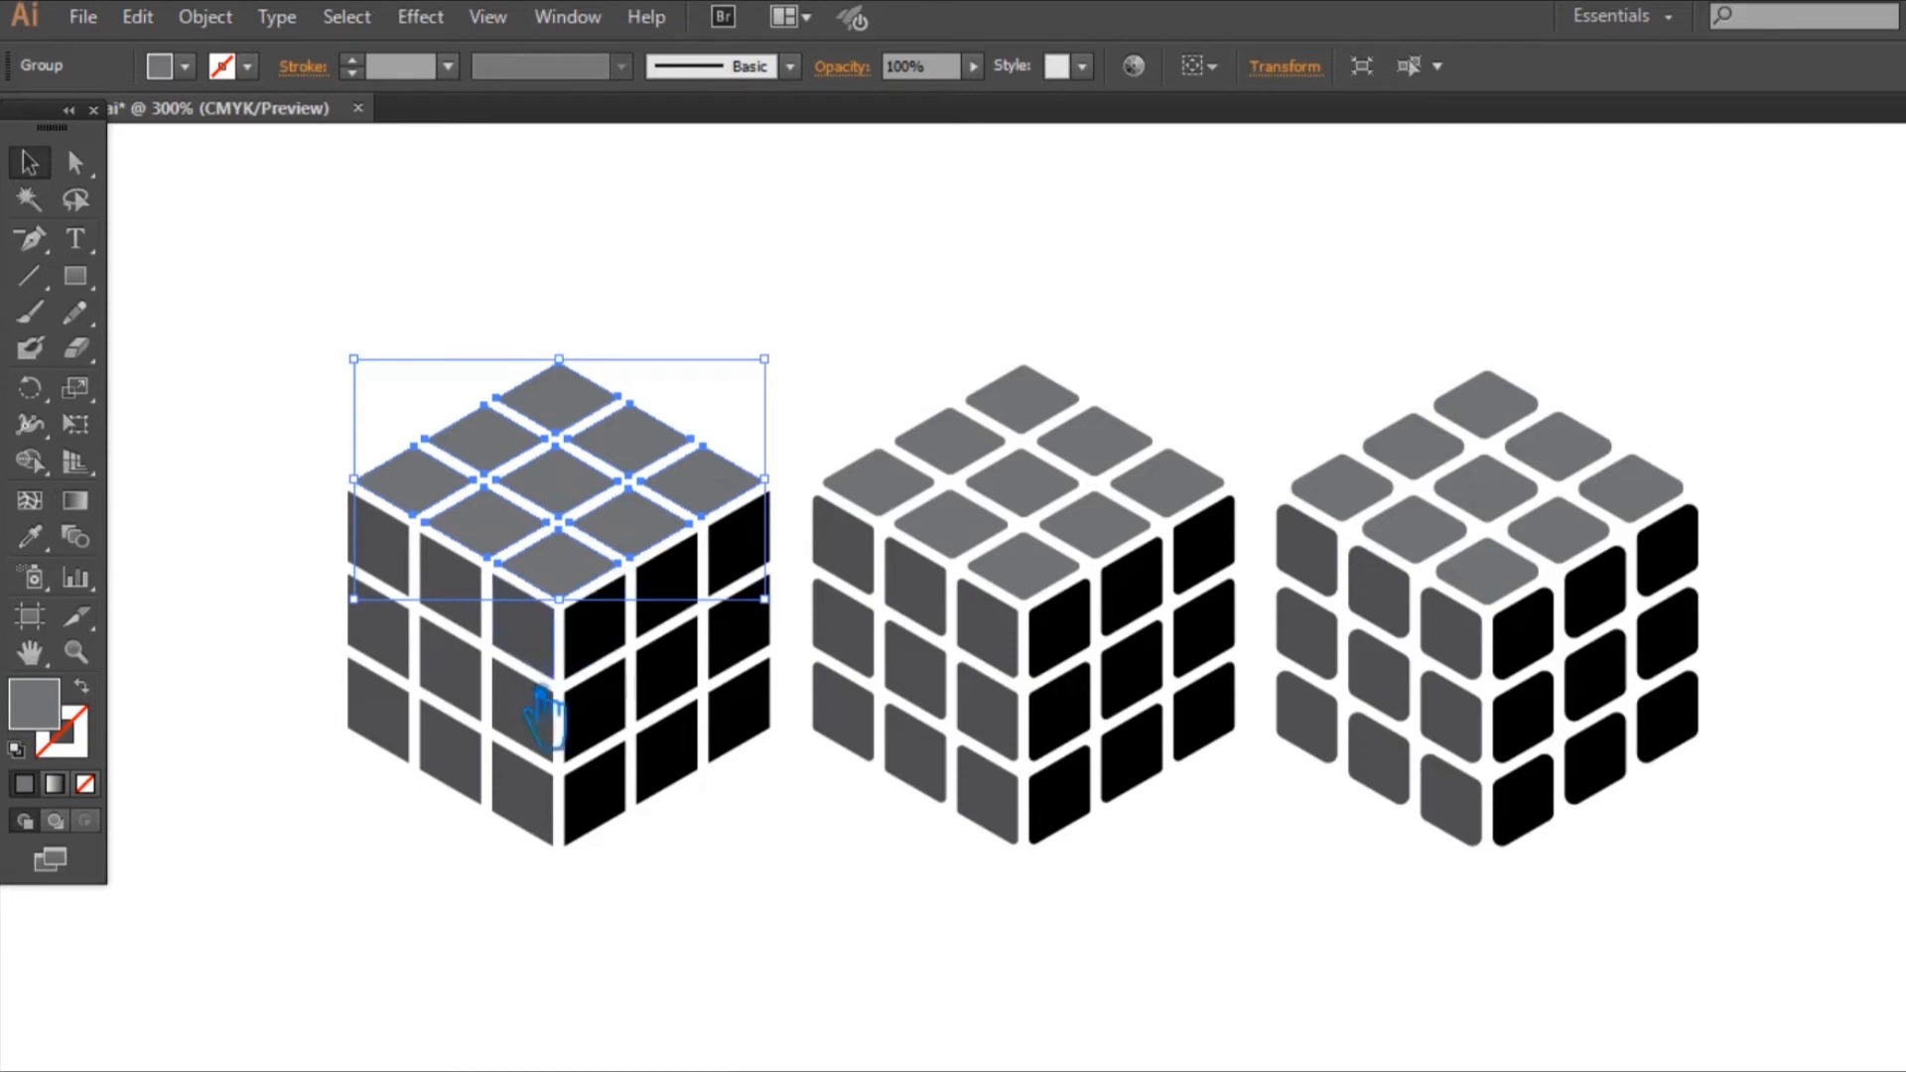
{"action": "left_click_drag", "start_coordinate": [498, 875], "coordinate": [280, 586]}
{"action": "key", "text": "ctrl+g"}
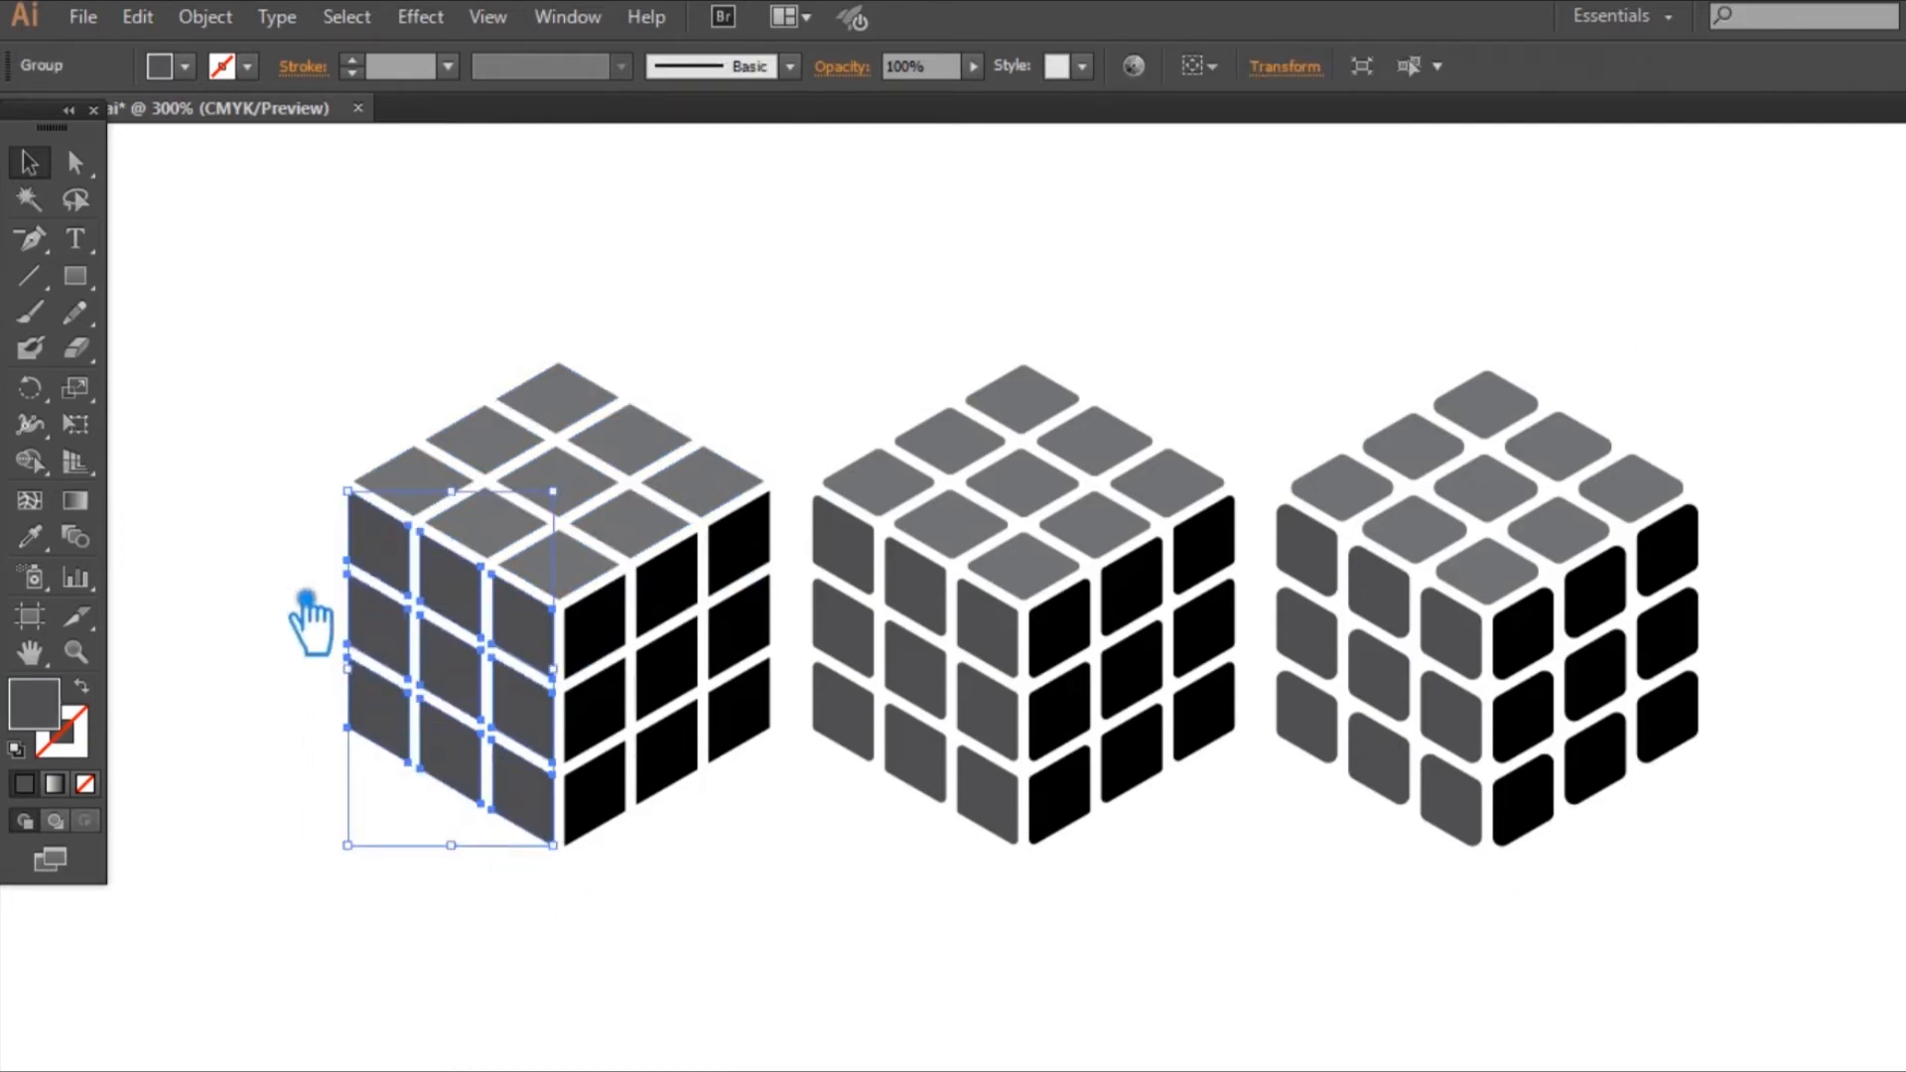
{"action": "left_click_drag", "start_coordinate": [765, 819], "coordinate": [624, 618]}
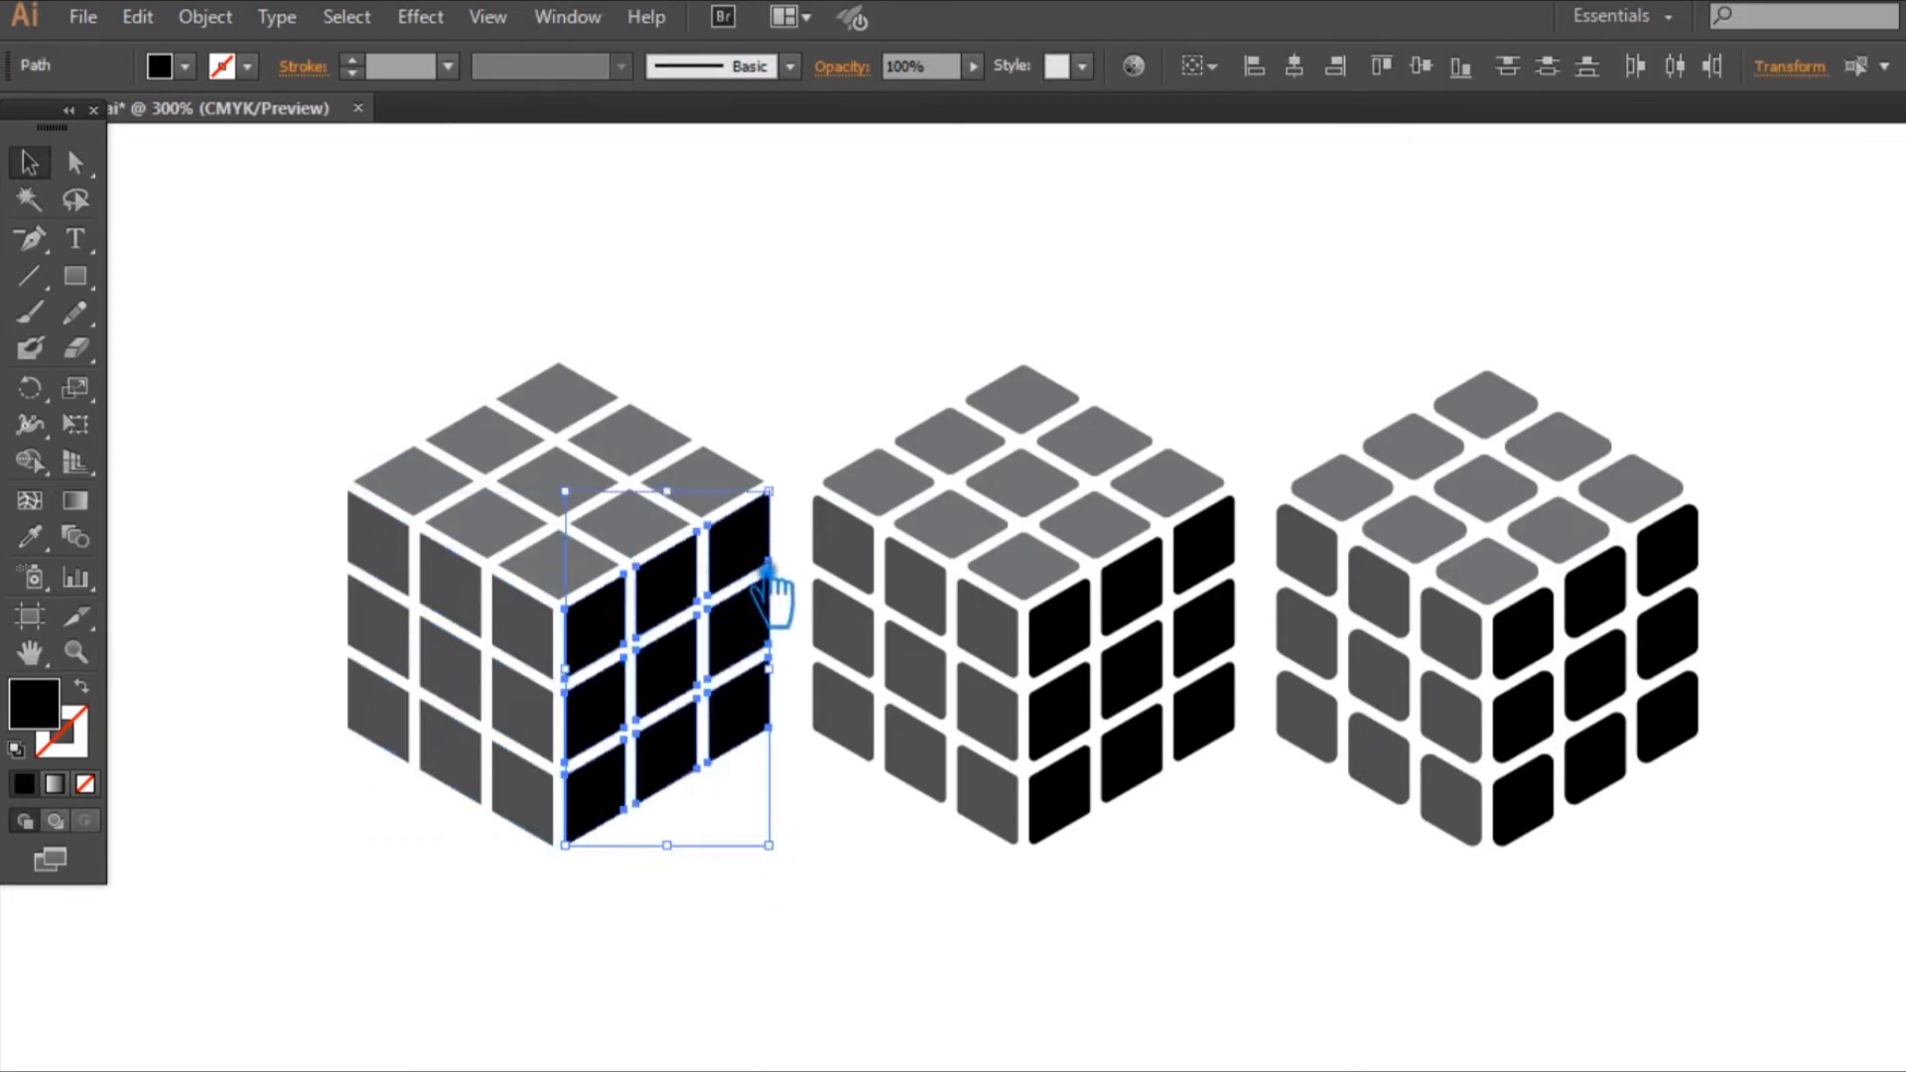
{"action": "key", "text": "ctrl+g"}
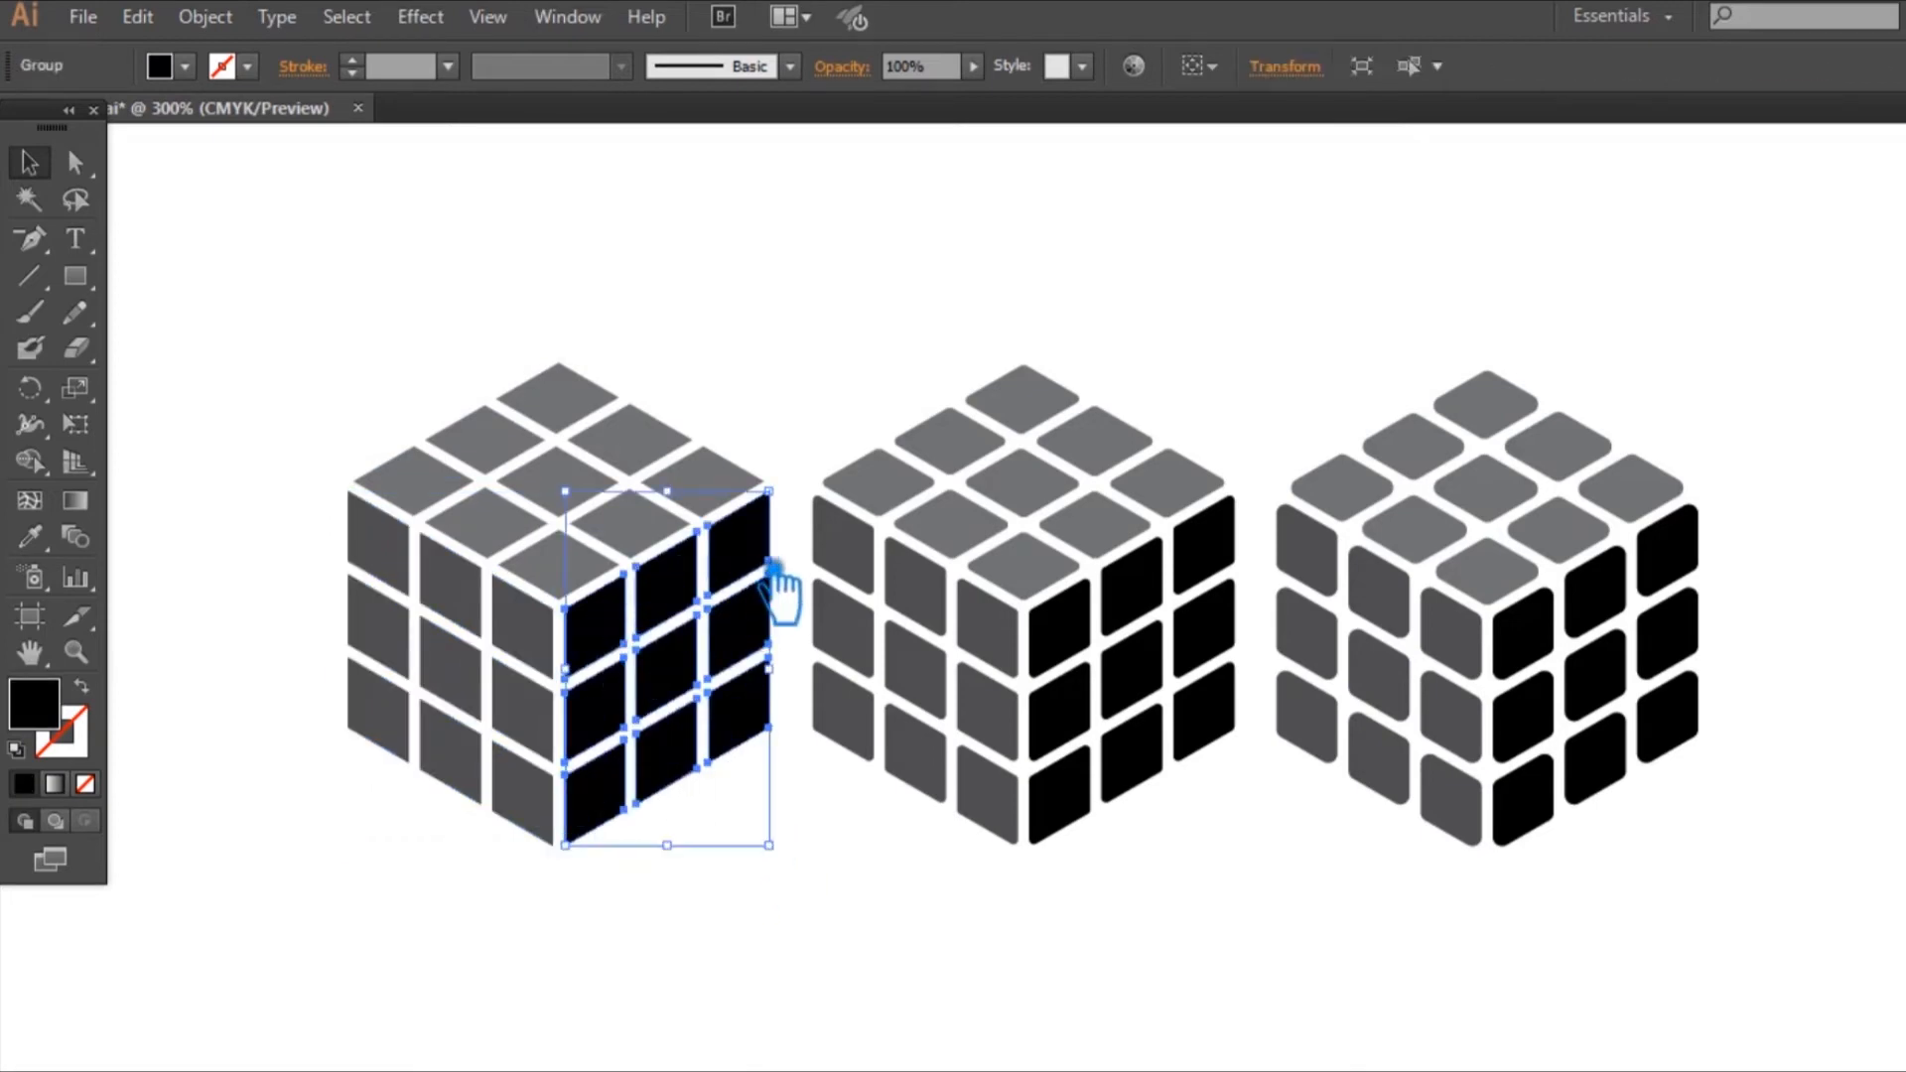
Step: Fill the sharp-cornered cube's right face with a dark teal, switching its colour mode out of grayscale
{"action": "double_click", "coordinate": [33, 703]}
{"action": "left_click", "coordinate": [1342, 530]}
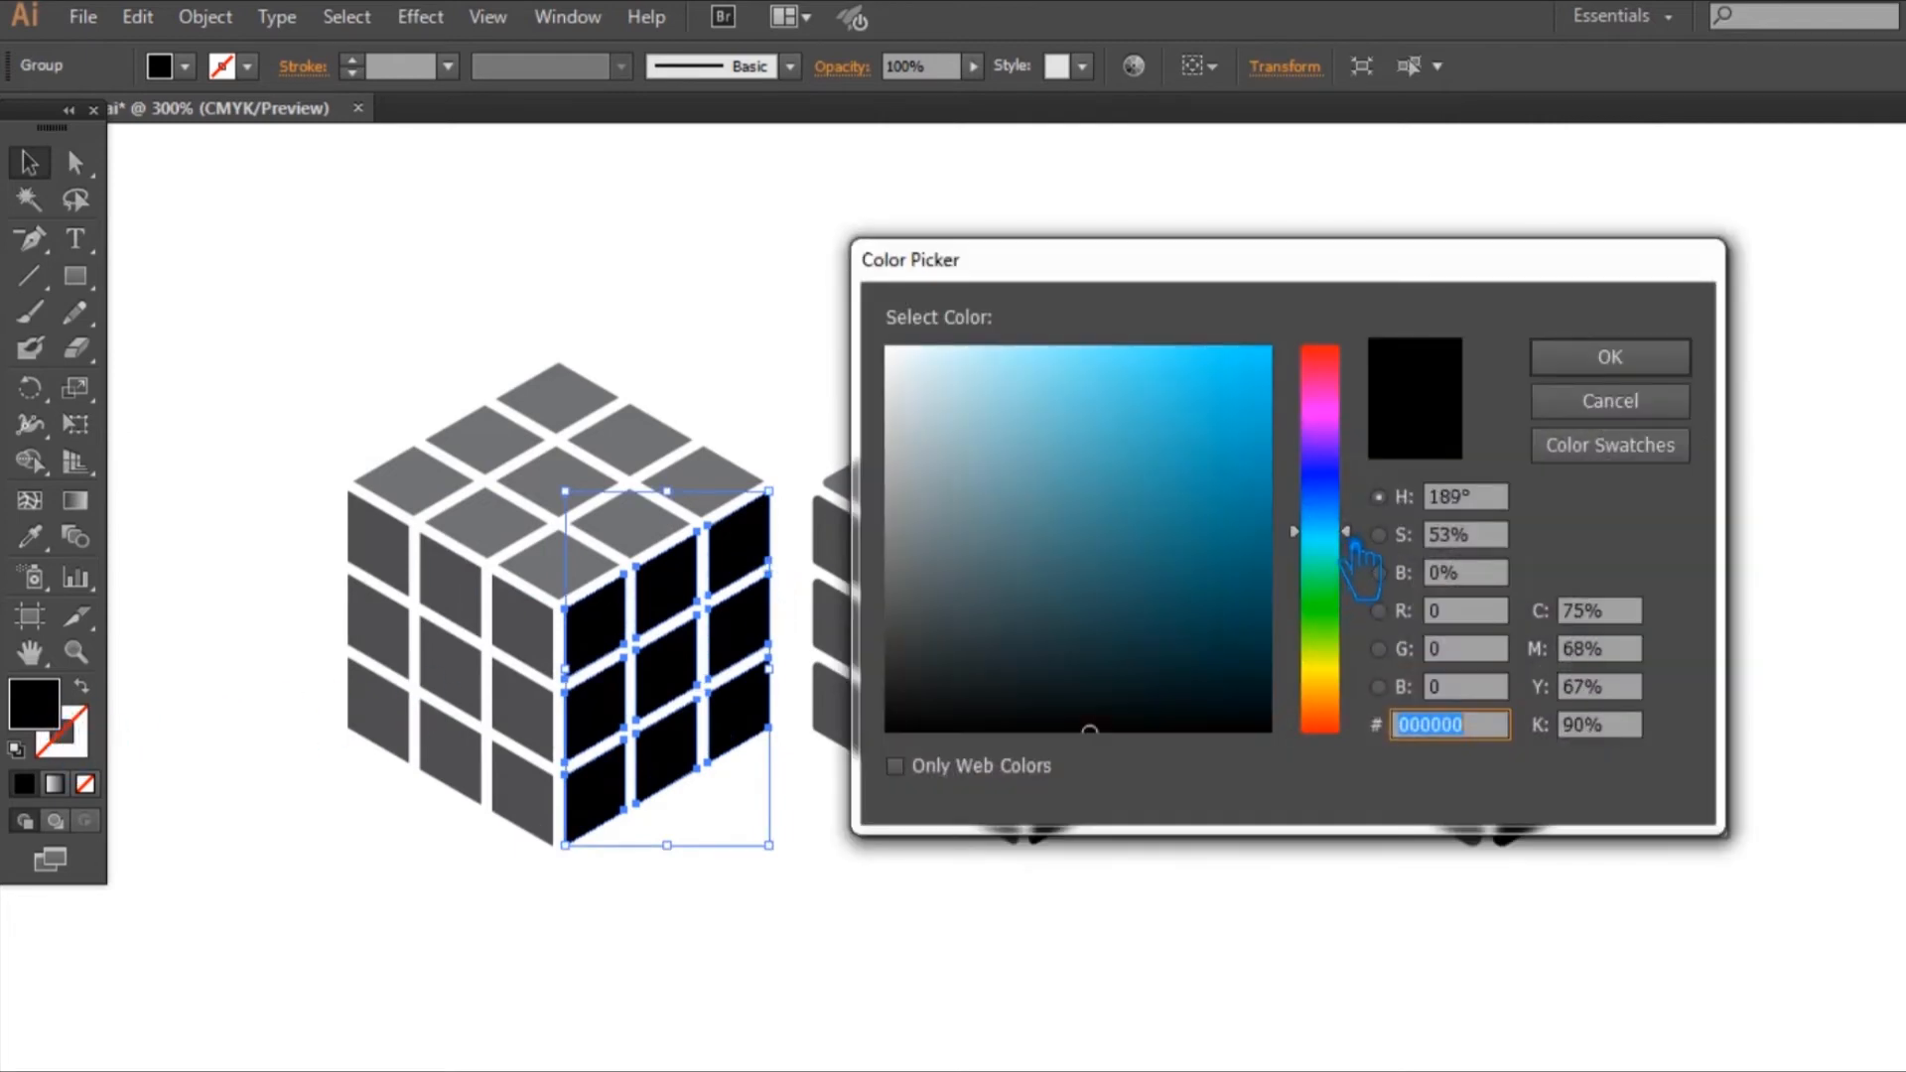
{"action": "left_click_drag", "start_coordinate": [1220, 576], "coordinate": [1232, 590]}
{"action": "left_click", "coordinate": [1609, 359]}
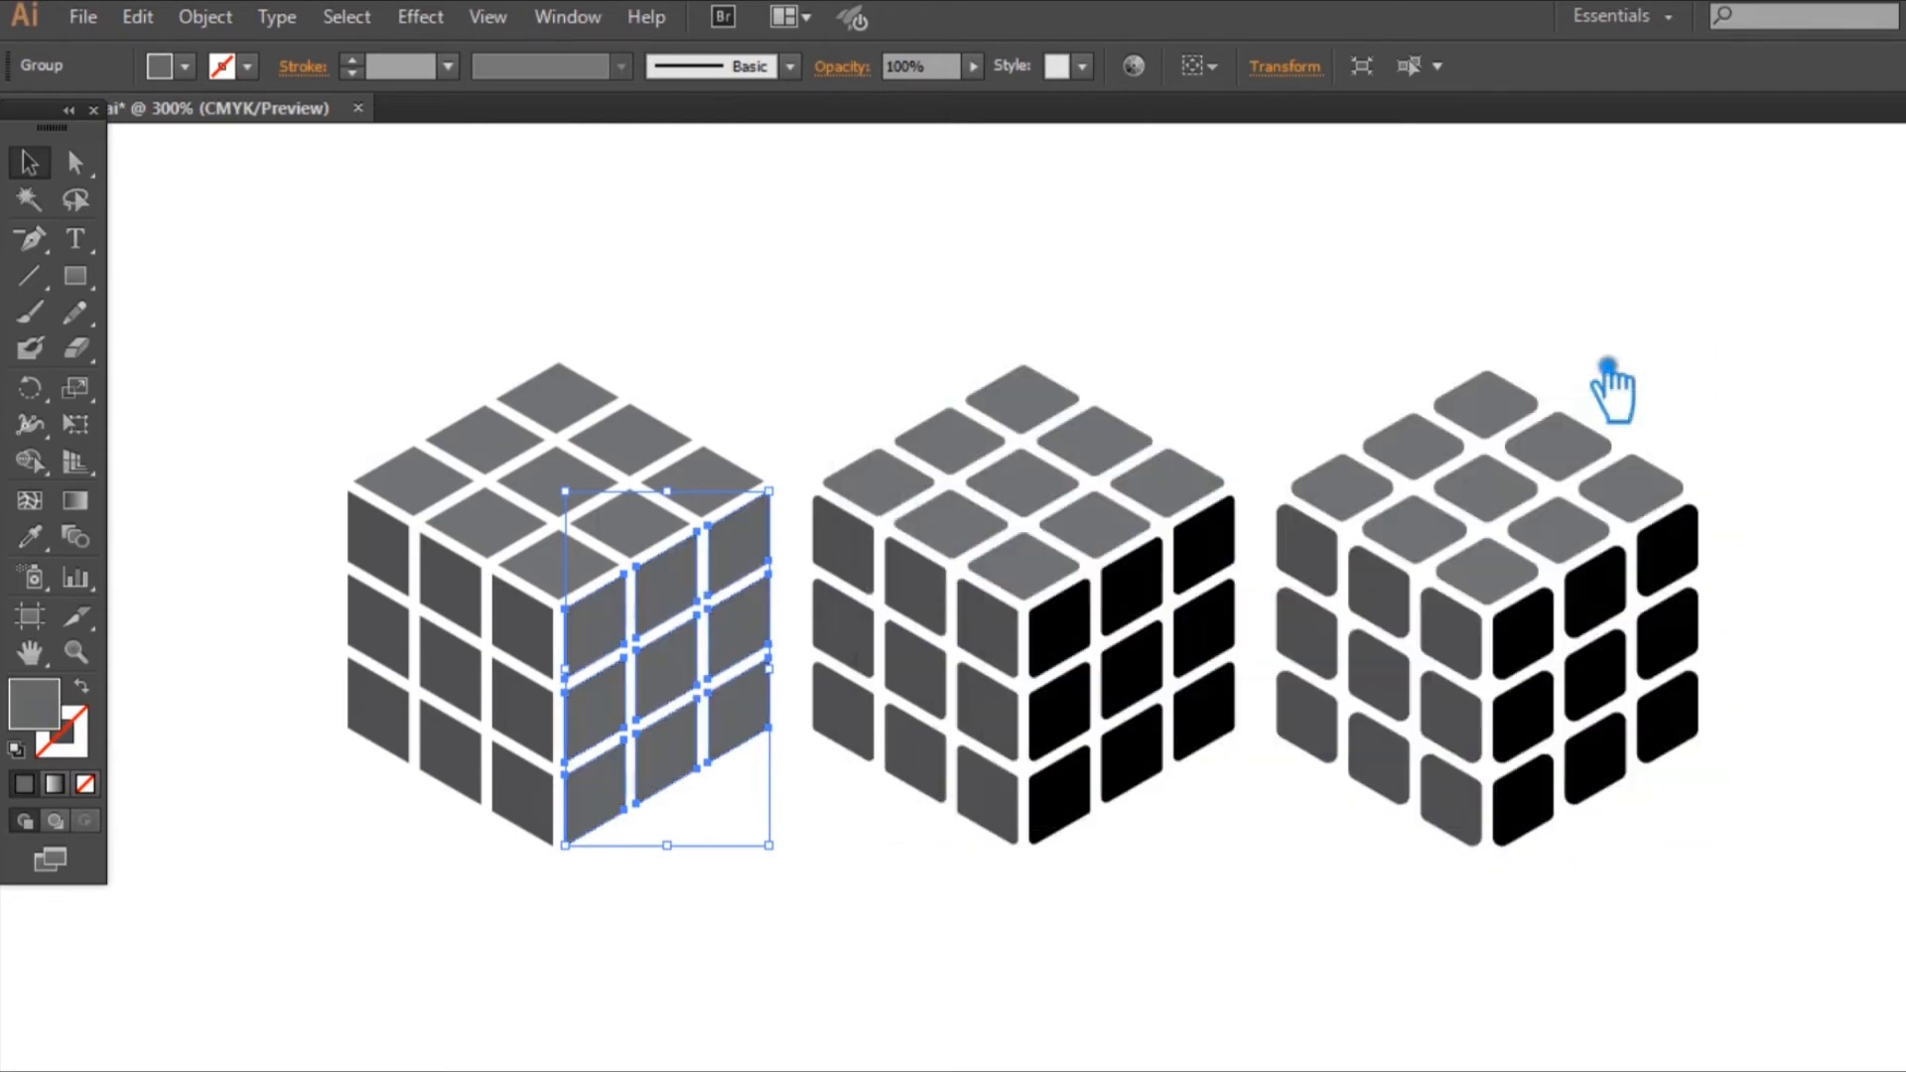
{"action": "key", "text": "F6"}
{"action": "left_click", "coordinate": [1893, 126]}
{"action": "left_click", "coordinate": [1859, 242]}
{"action": "left_click", "coordinate": [1276, 328]}
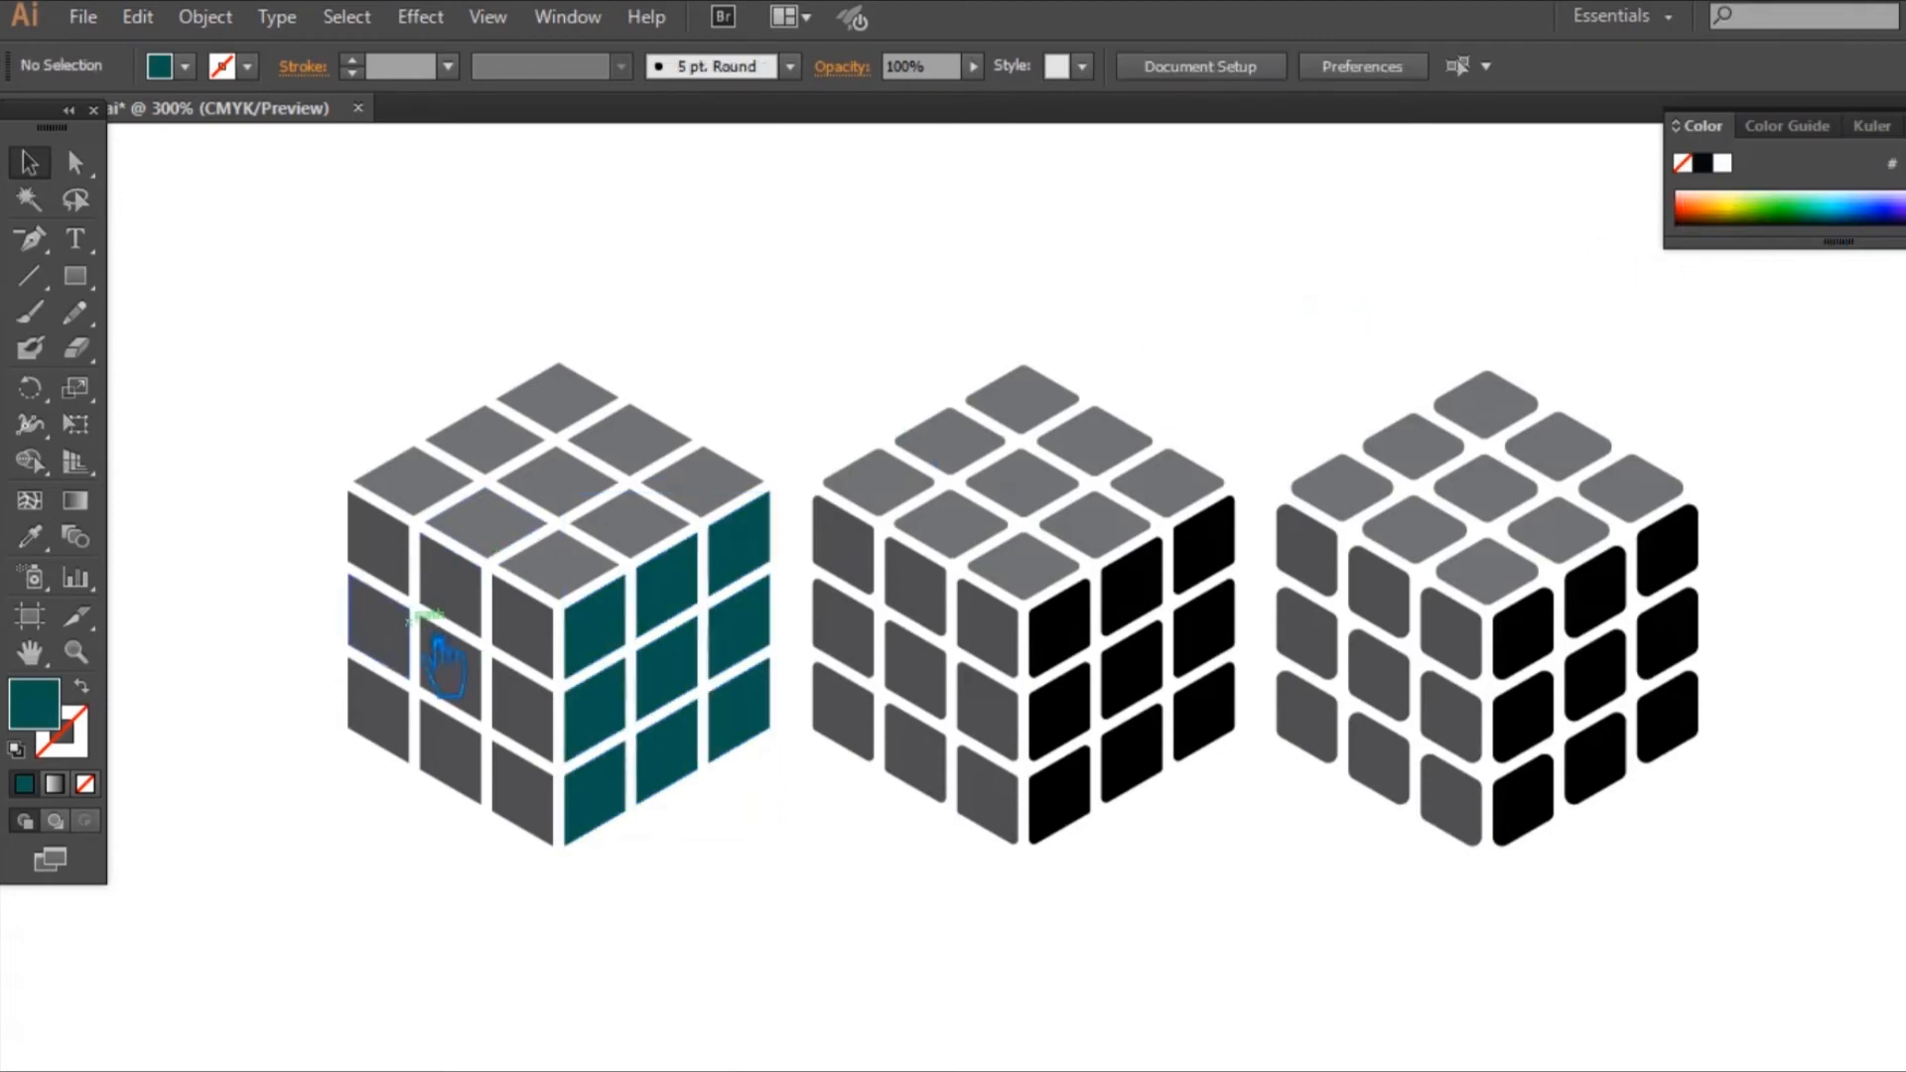
Step: Fill the sharp-cornered cube's left face with the right face's sampled teal, adjusted to a slightly lighter shade
{"action": "left_click", "coordinate": [446, 665]}
{"action": "left_click", "coordinate": [30, 537]}
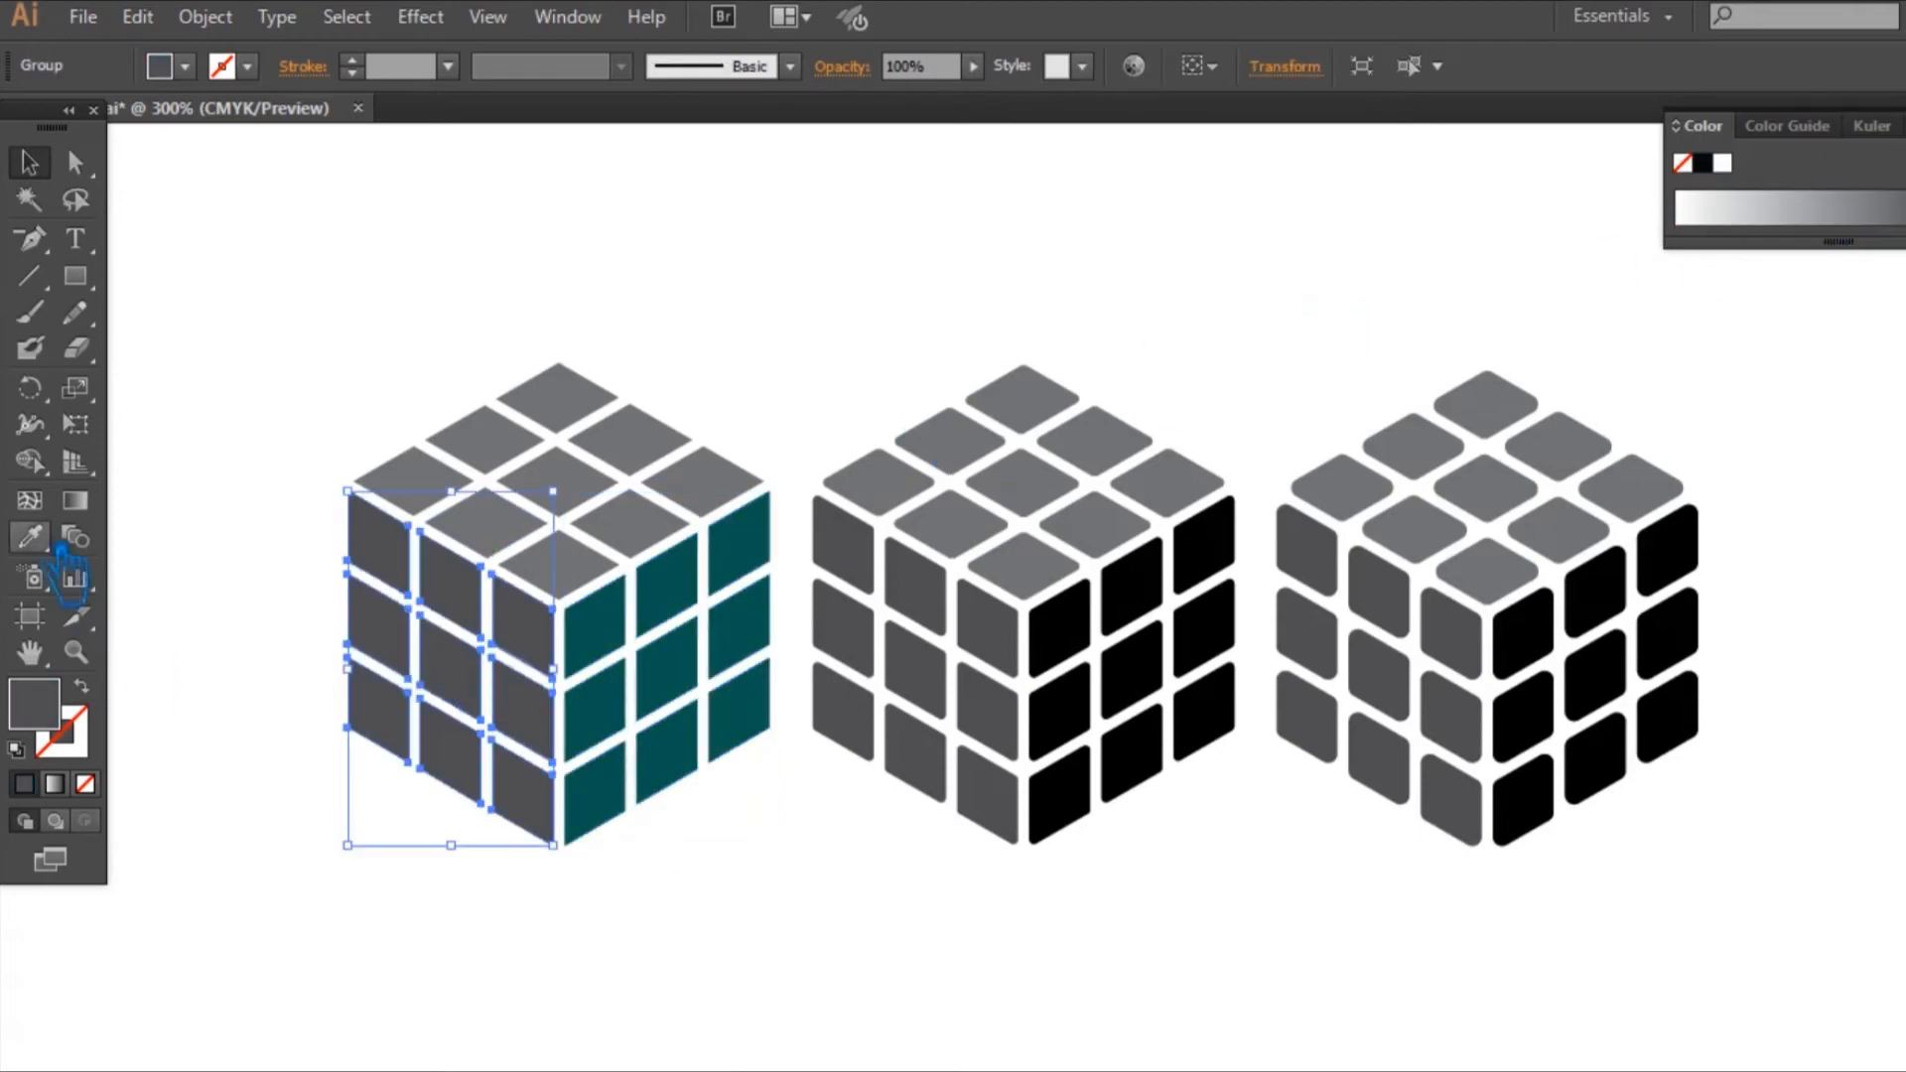
{"action": "left_click", "coordinate": [626, 657]}
{"action": "double_click", "coordinate": [40, 714]}
{"action": "left_click_drag", "start_coordinate": [1227, 595], "coordinate": [1204, 532]}
{"action": "left_click", "coordinate": [1609, 357]}
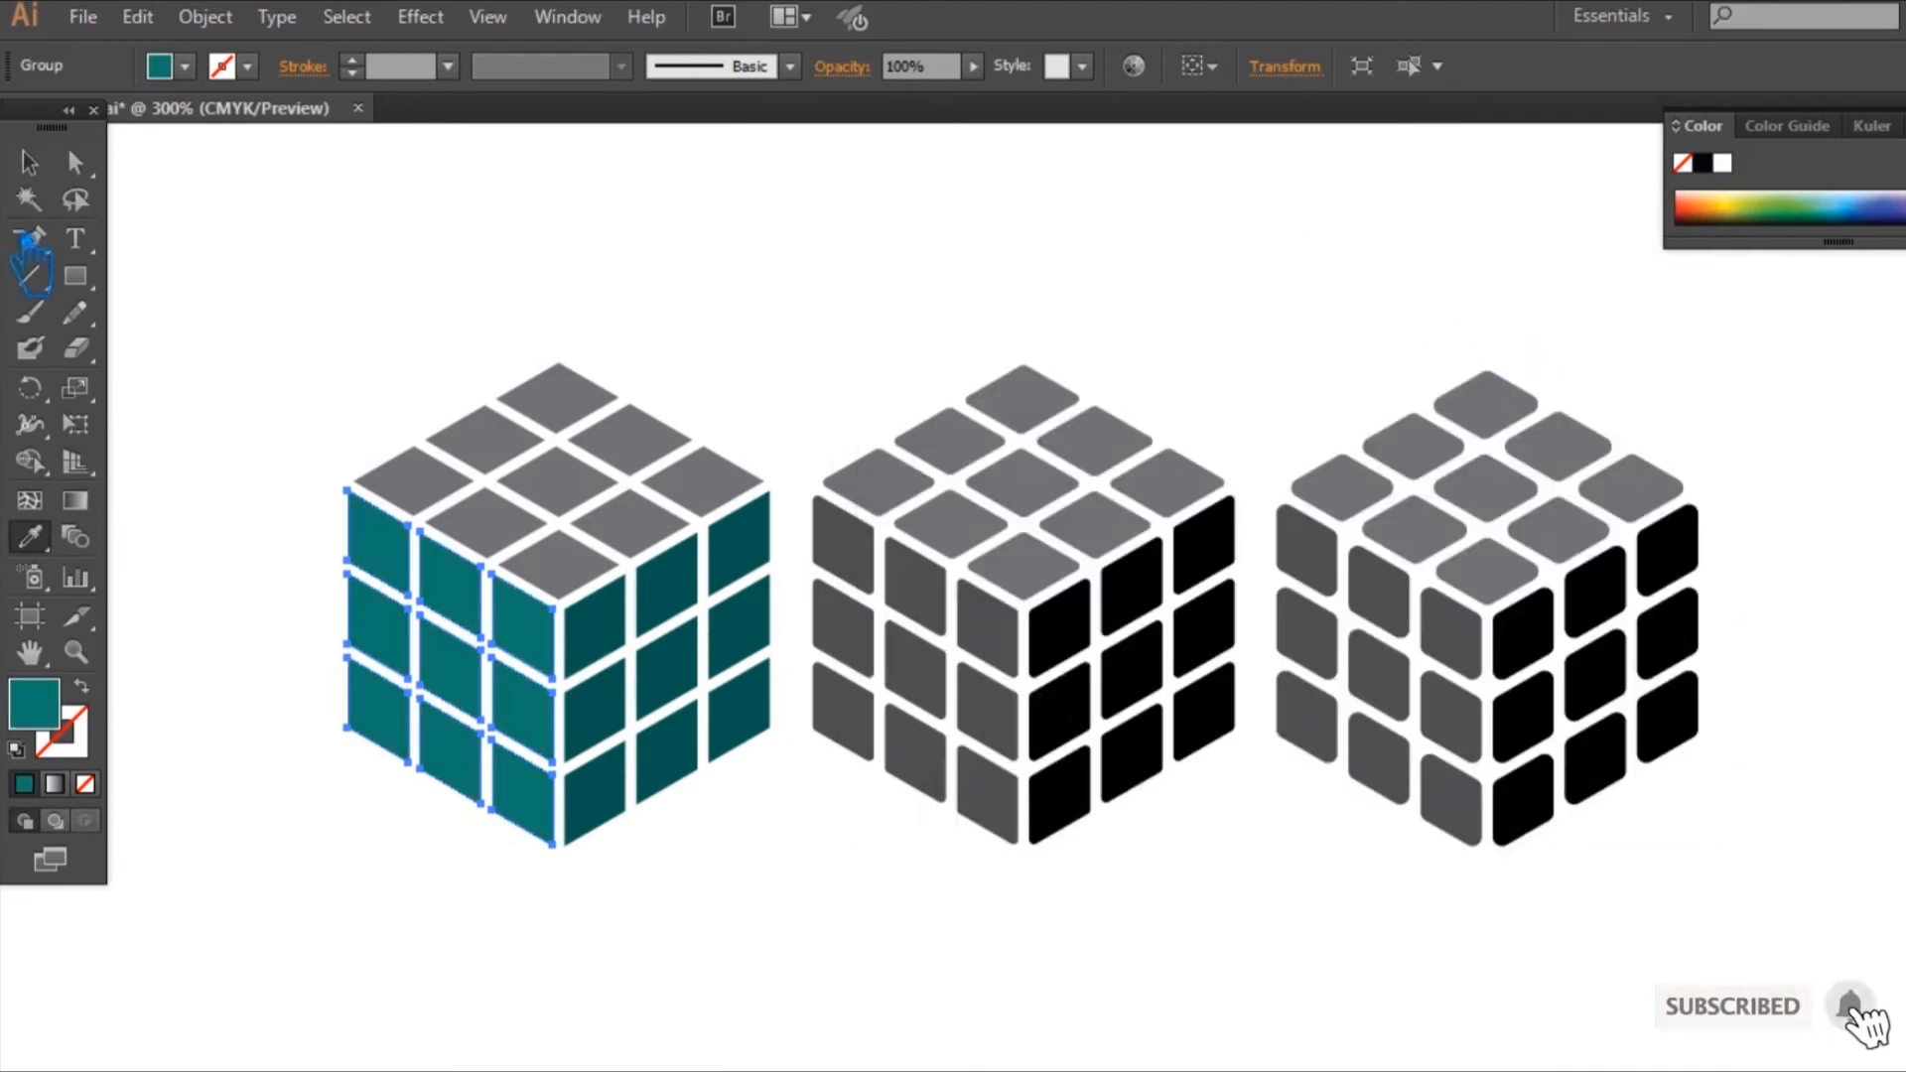
Step: Lighten the left face's teal fill further, to hue 168°, saturation 80% and brightness 61%
{"action": "left_click", "coordinate": [30, 162]}
{"action": "left_click", "coordinate": [650, 473]}
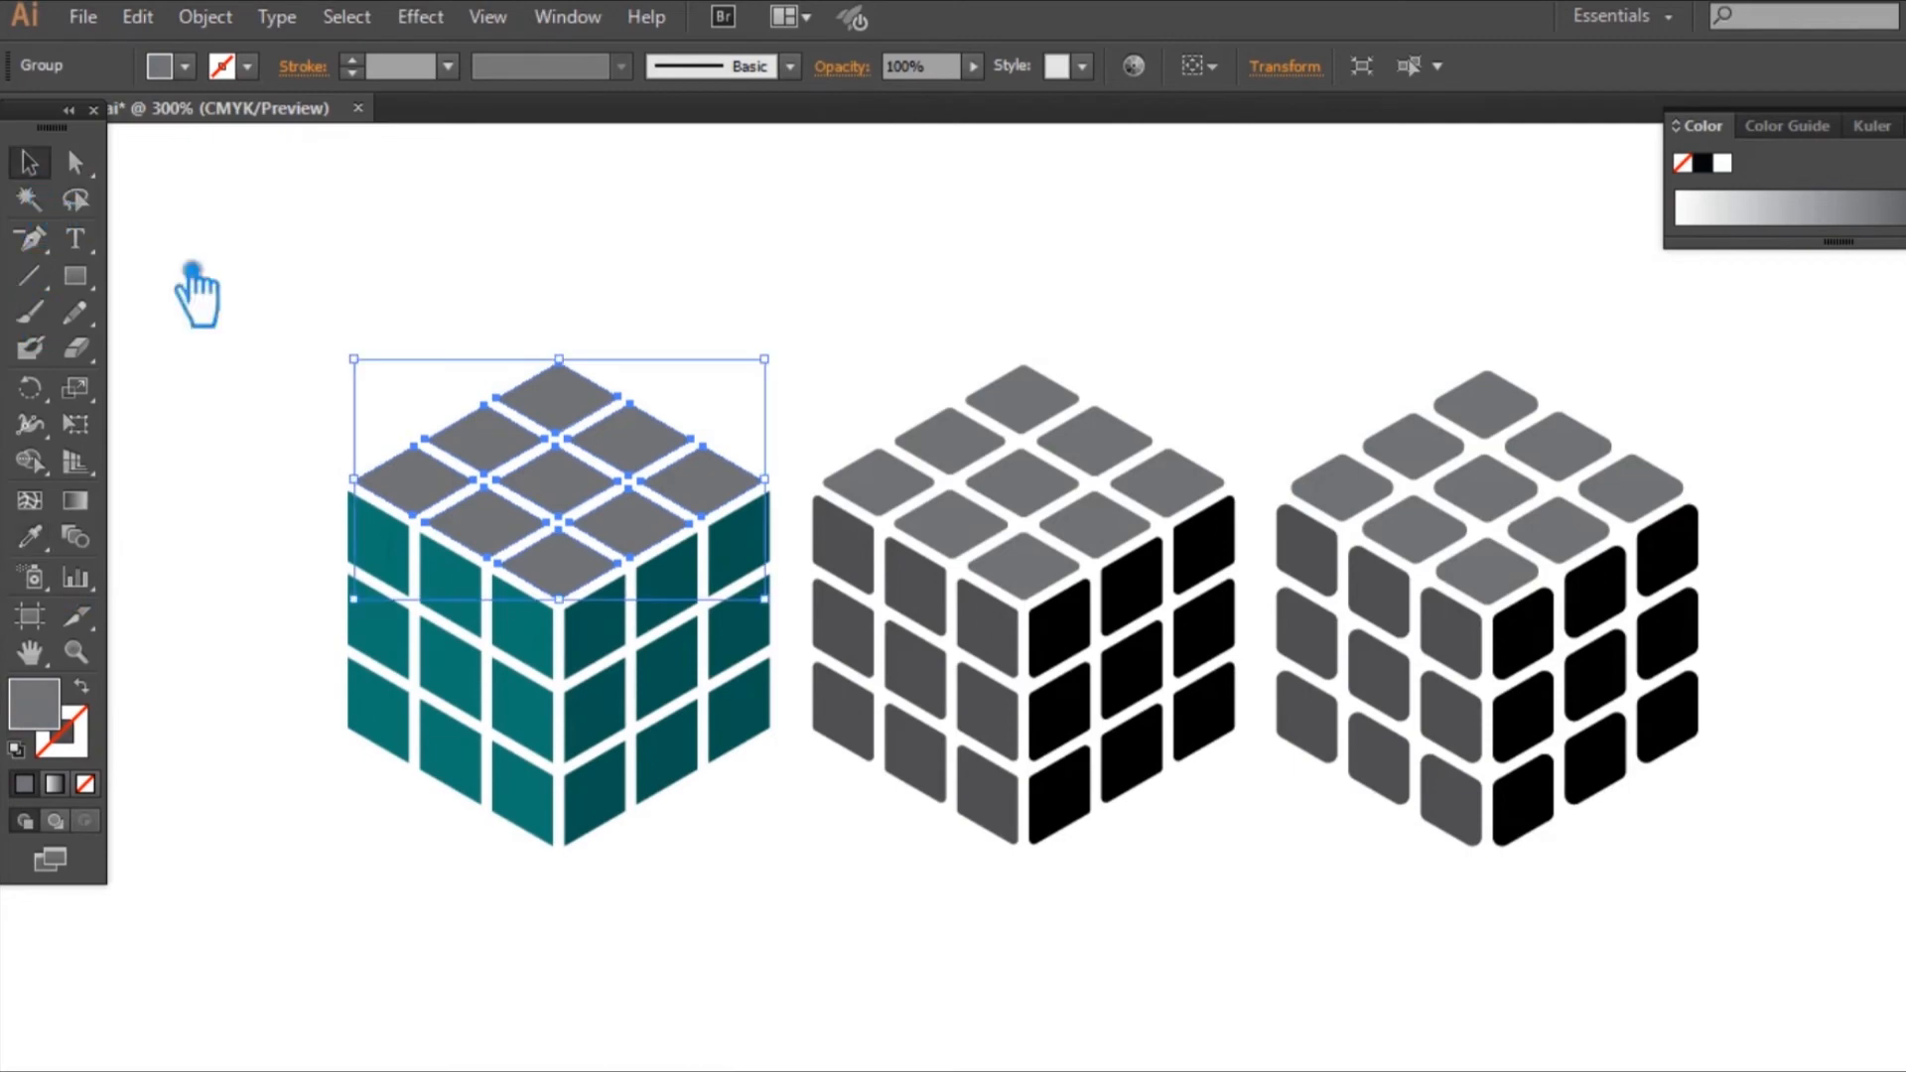
{"action": "left_click", "coordinate": [493, 685]}
{"action": "double_click", "coordinate": [37, 706]}
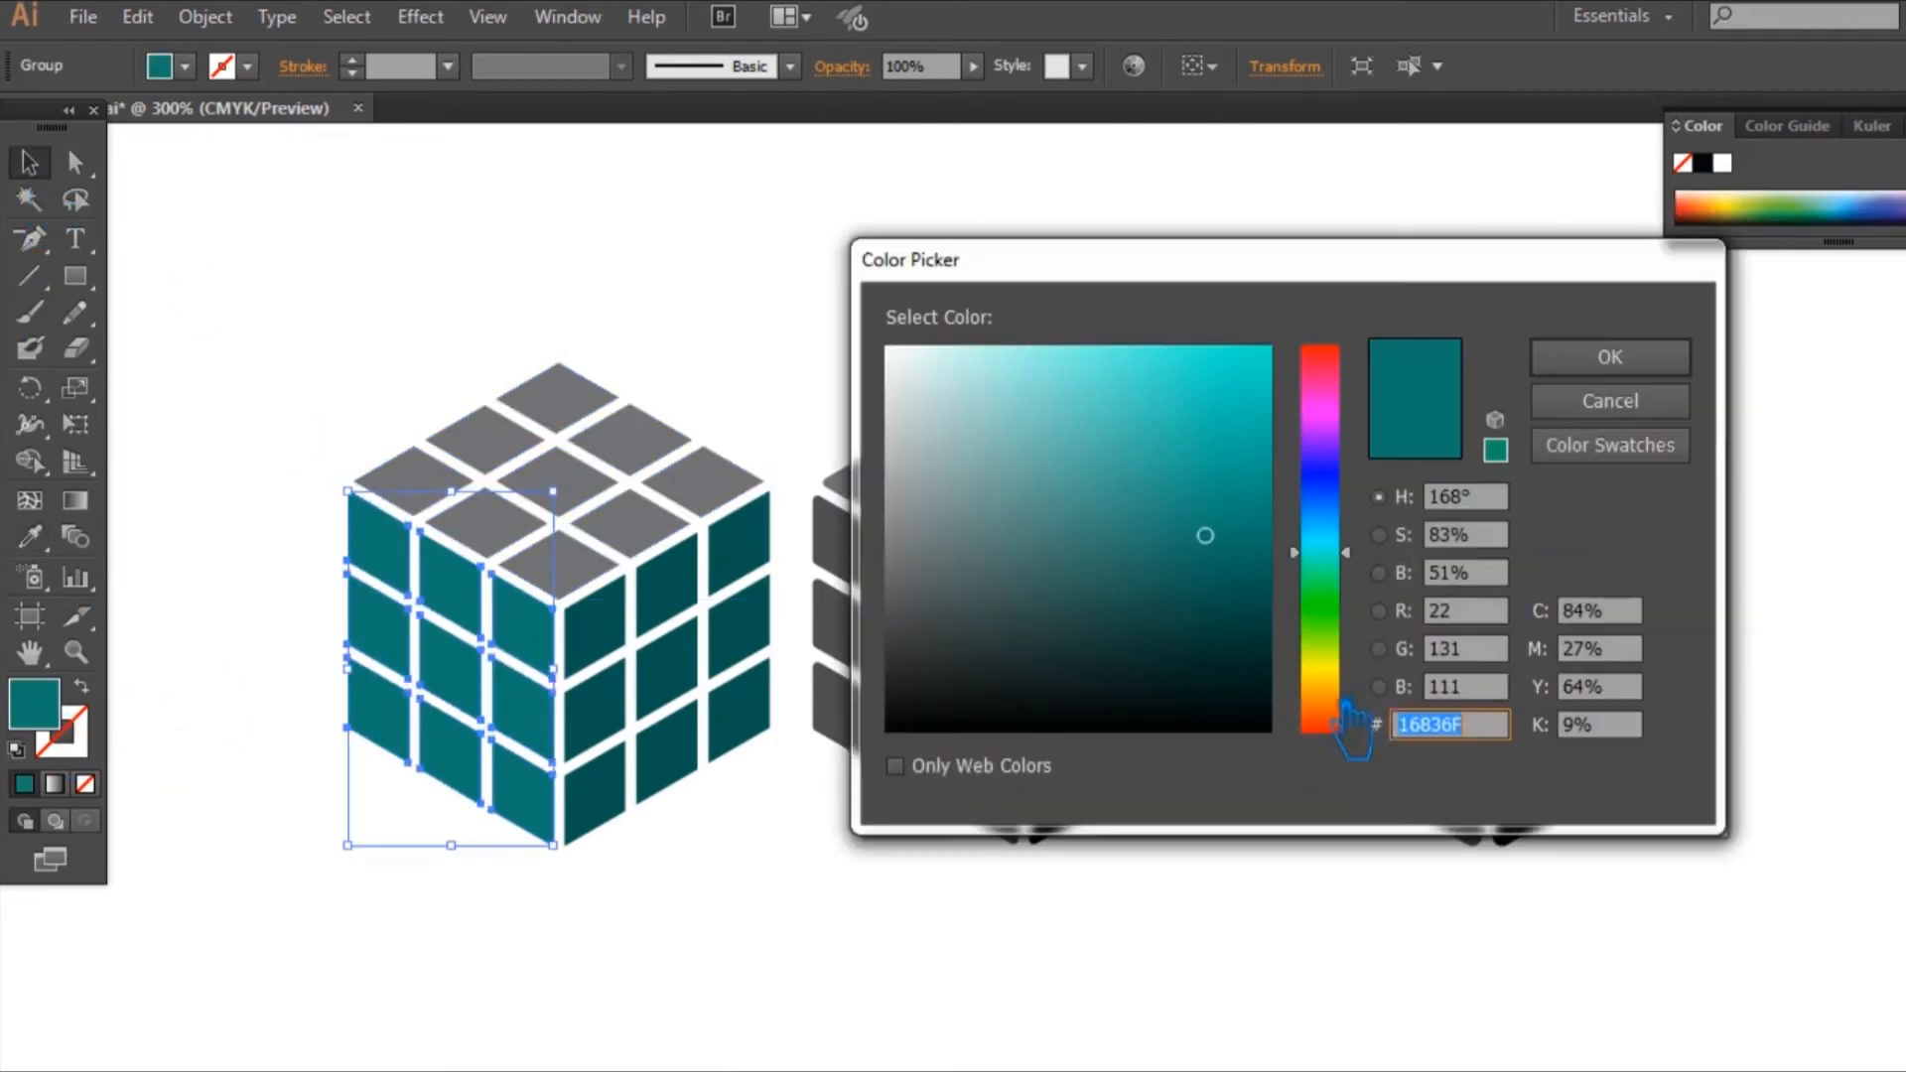
{"action": "left_click_drag", "start_coordinate": [1233, 559], "coordinate": [1195, 497]}
{"action": "left_click", "coordinate": [1610, 357]}
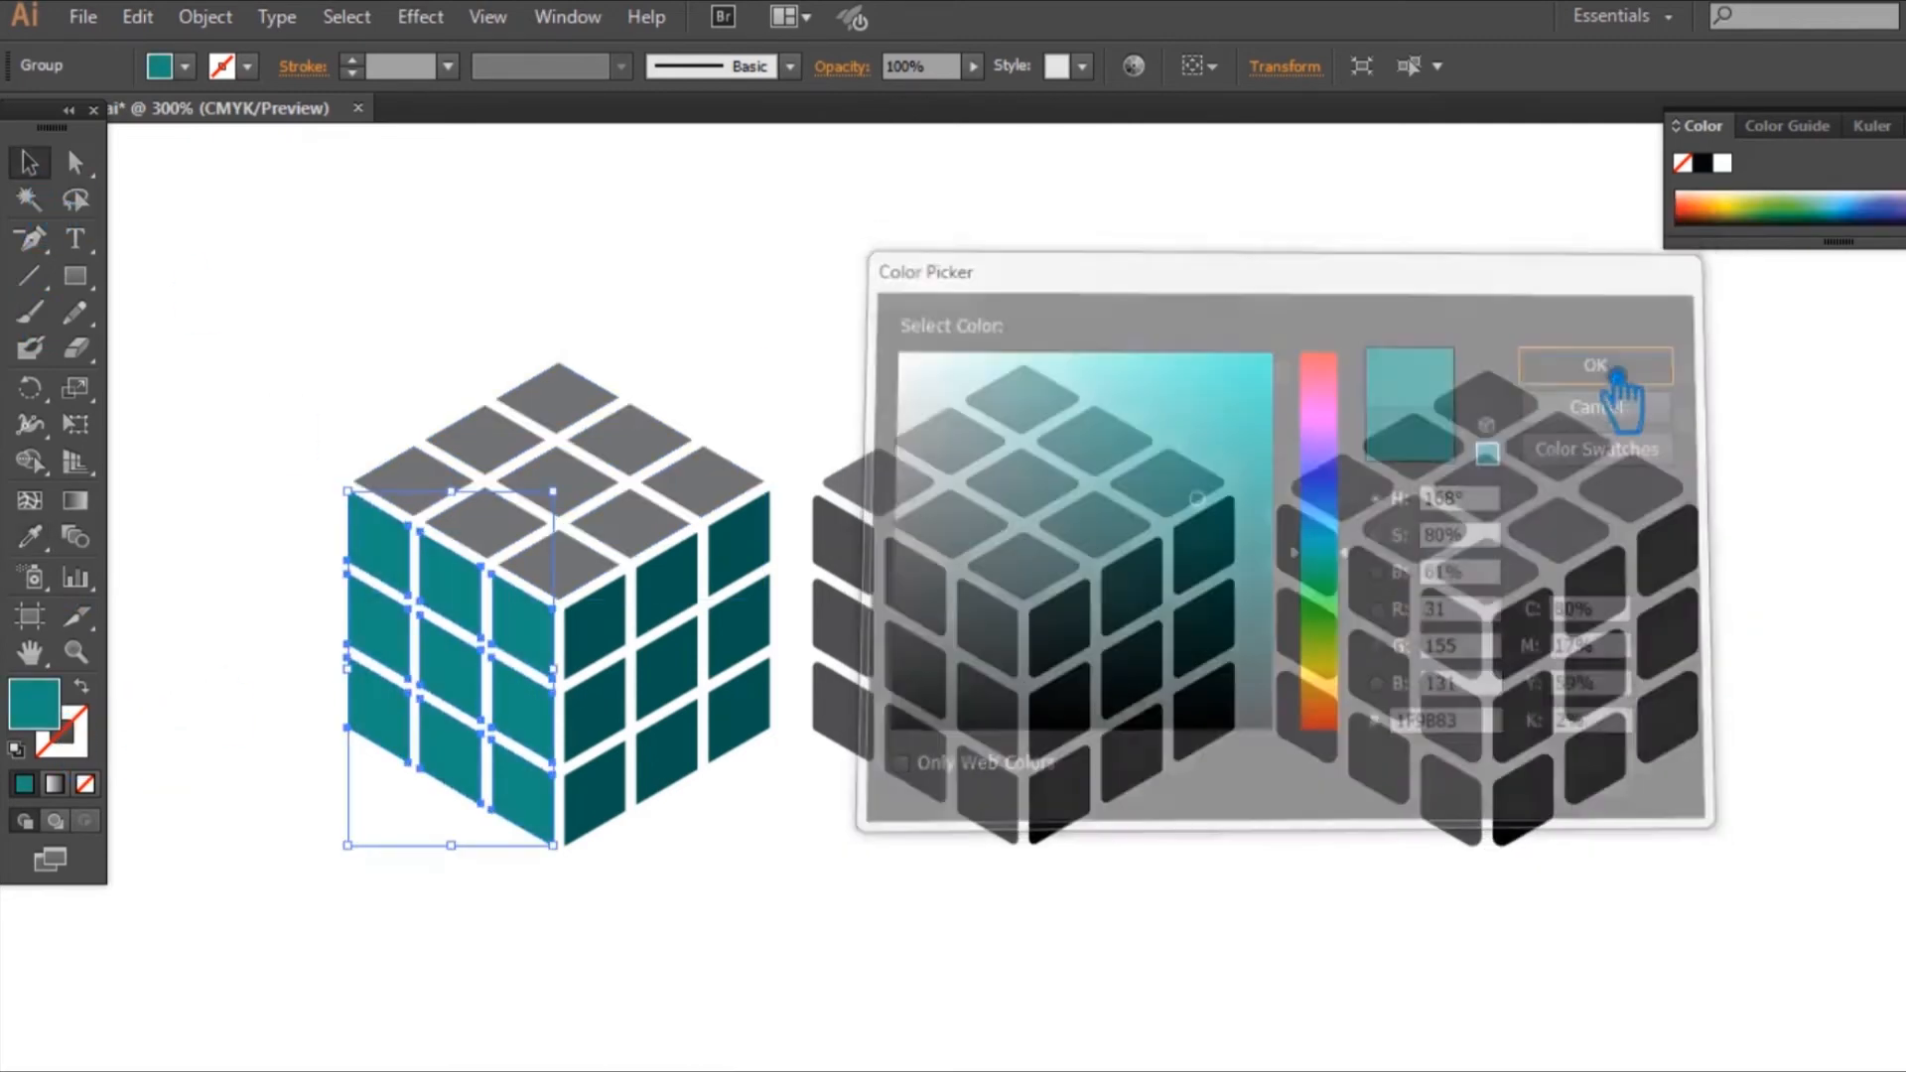
Step: Fill the sharp-cornered cube's top face with the left face's sampled teal, adjusted to the lightest of the three shades
{"action": "left_click", "coordinate": [742, 502]}
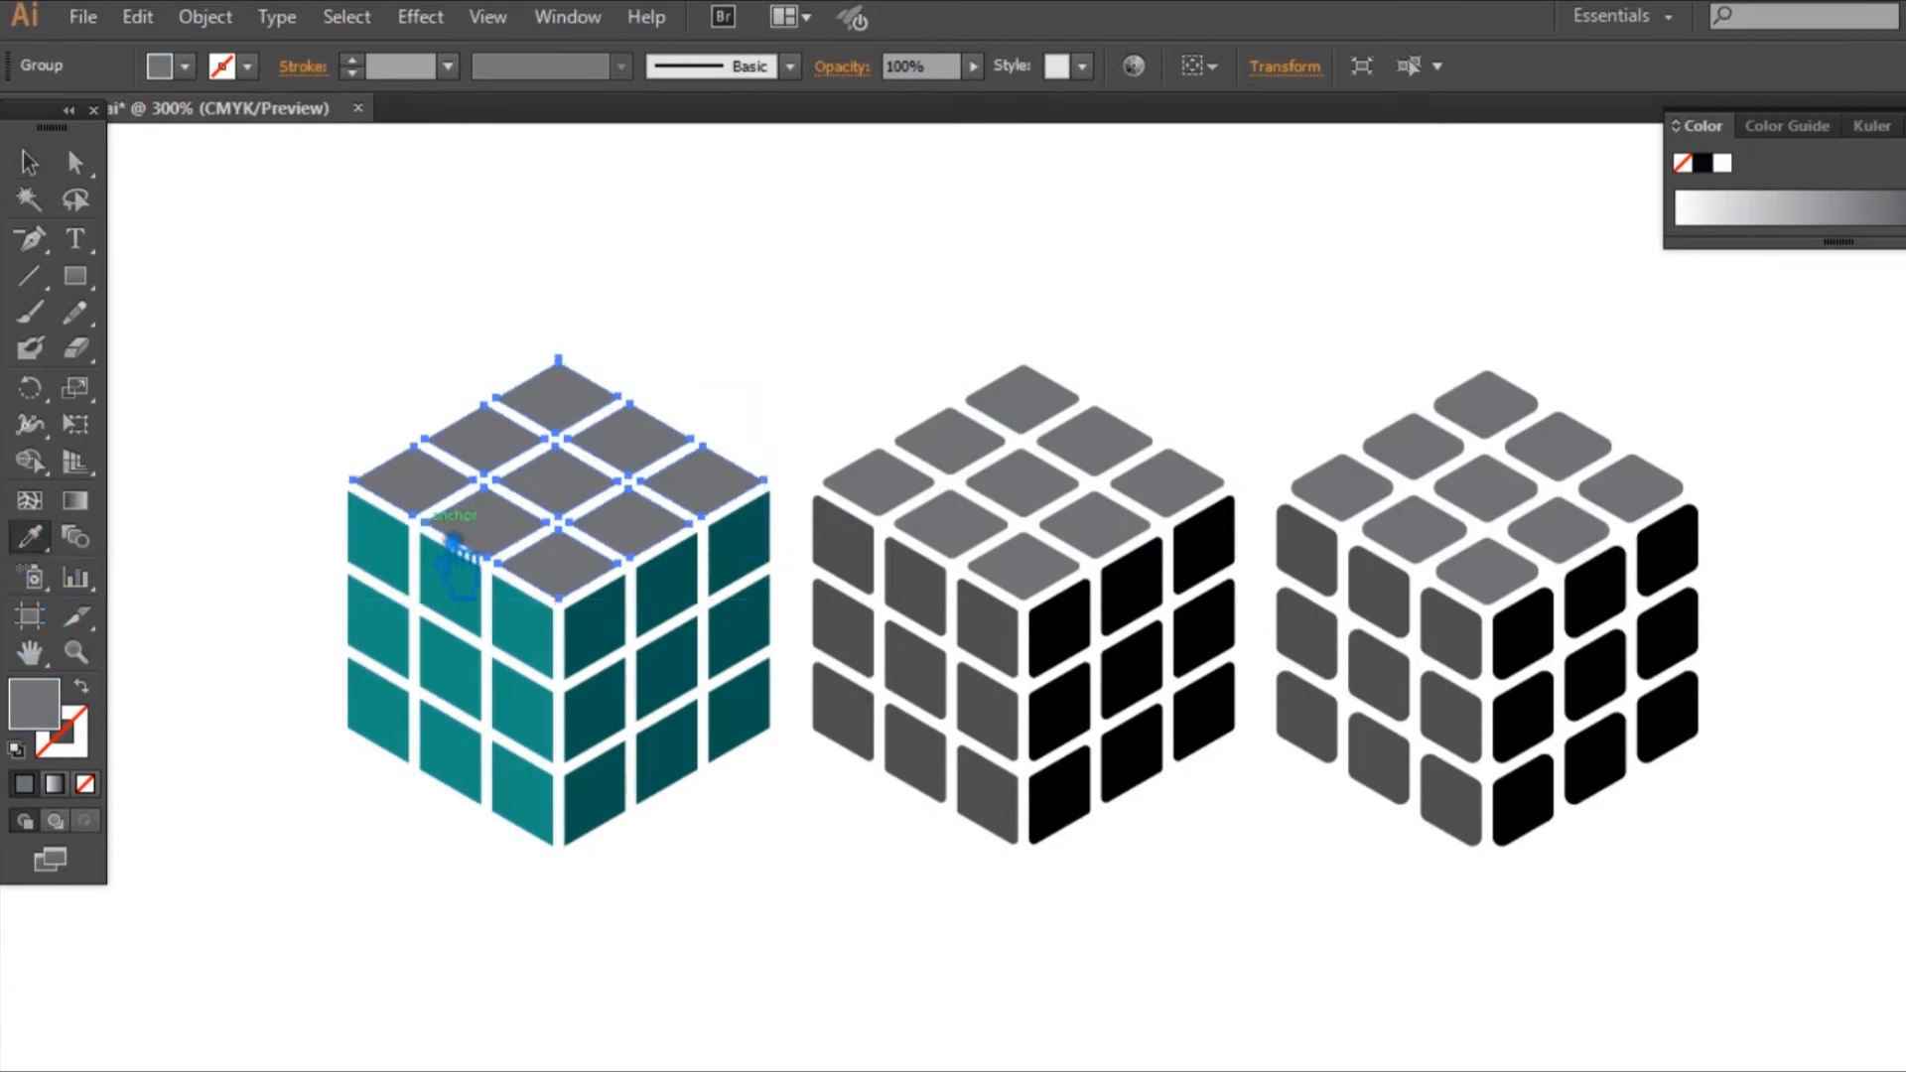
{"action": "left_click", "coordinate": [387, 571]}
{"action": "double_click", "coordinate": [36, 707]}
{"action": "left_click_drag", "start_coordinate": [1194, 498], "coordinate": [1178, 404]}
{"action": "left_click", "coordinate": [1610, 357]}
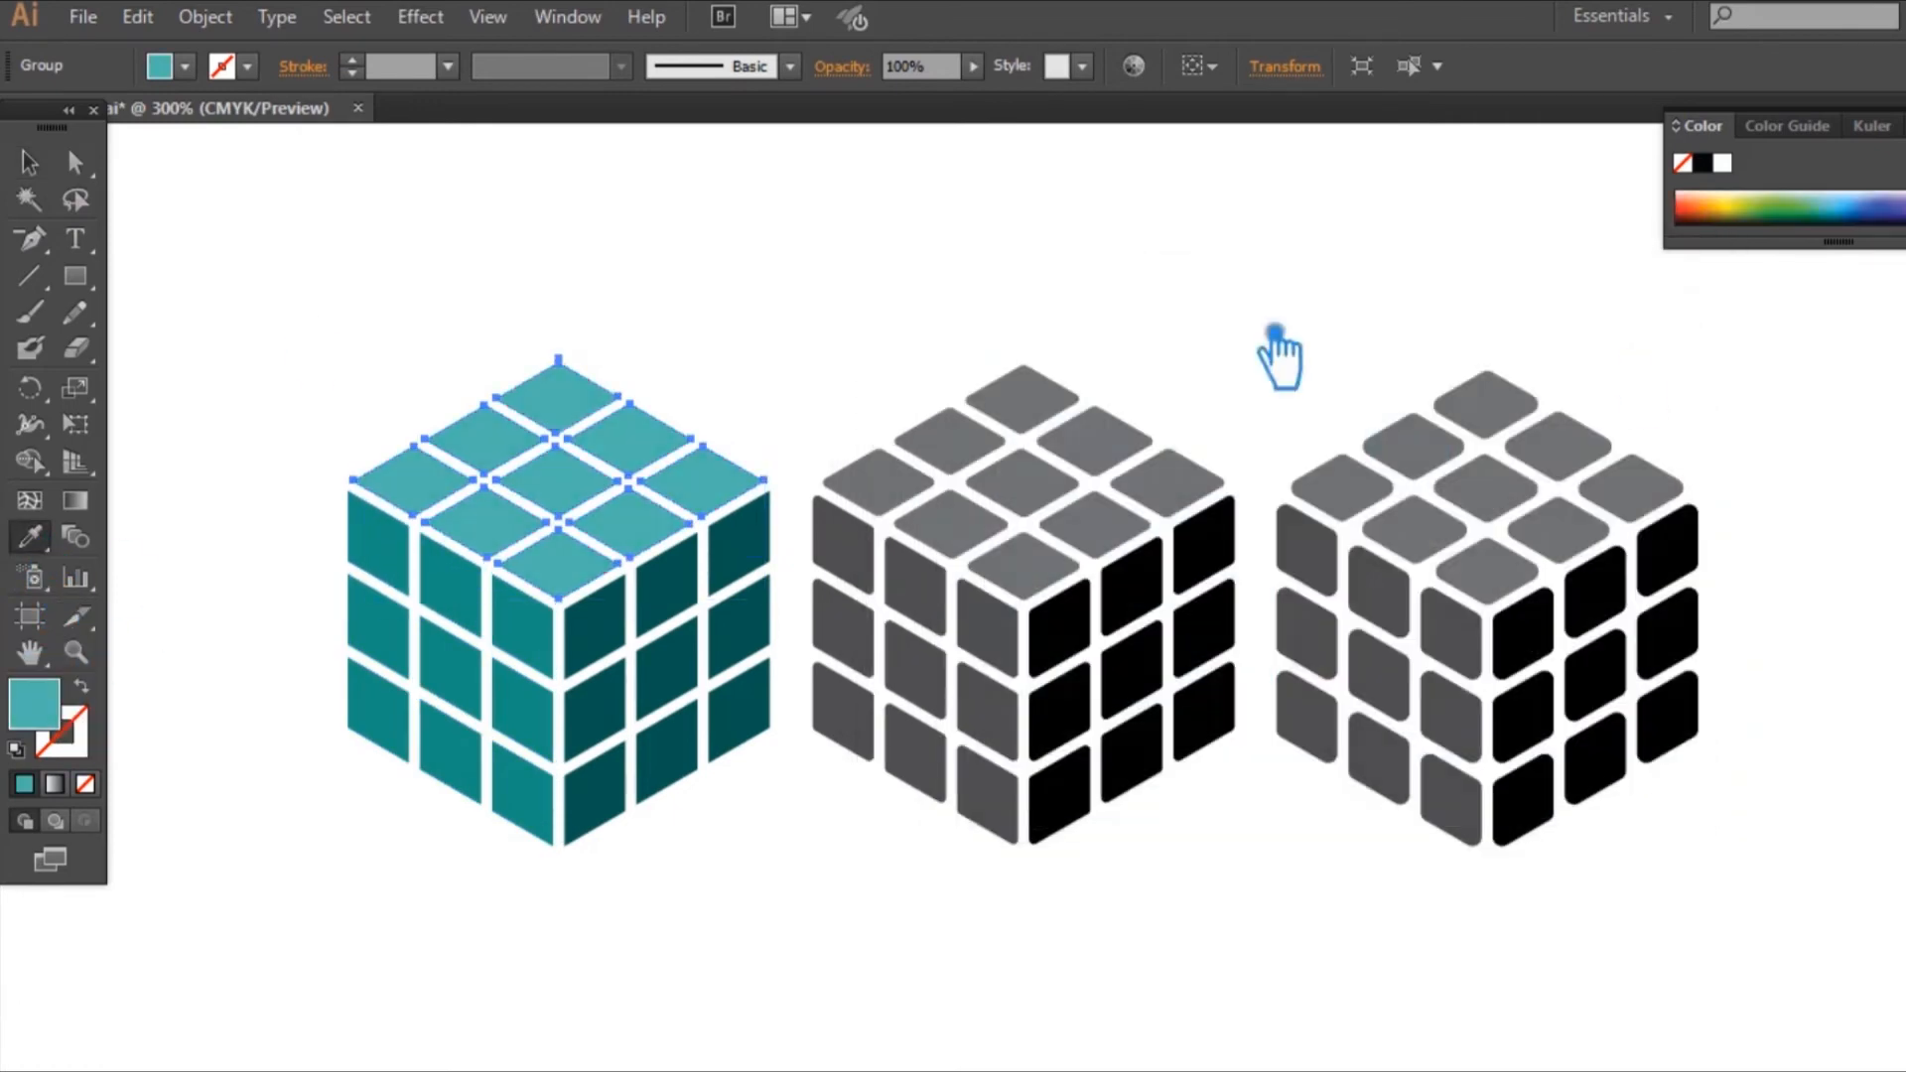
{"action": "left_click", "coordinate": [28, 161]}
{"action": "left_click", "coordinate": [442, 297]}
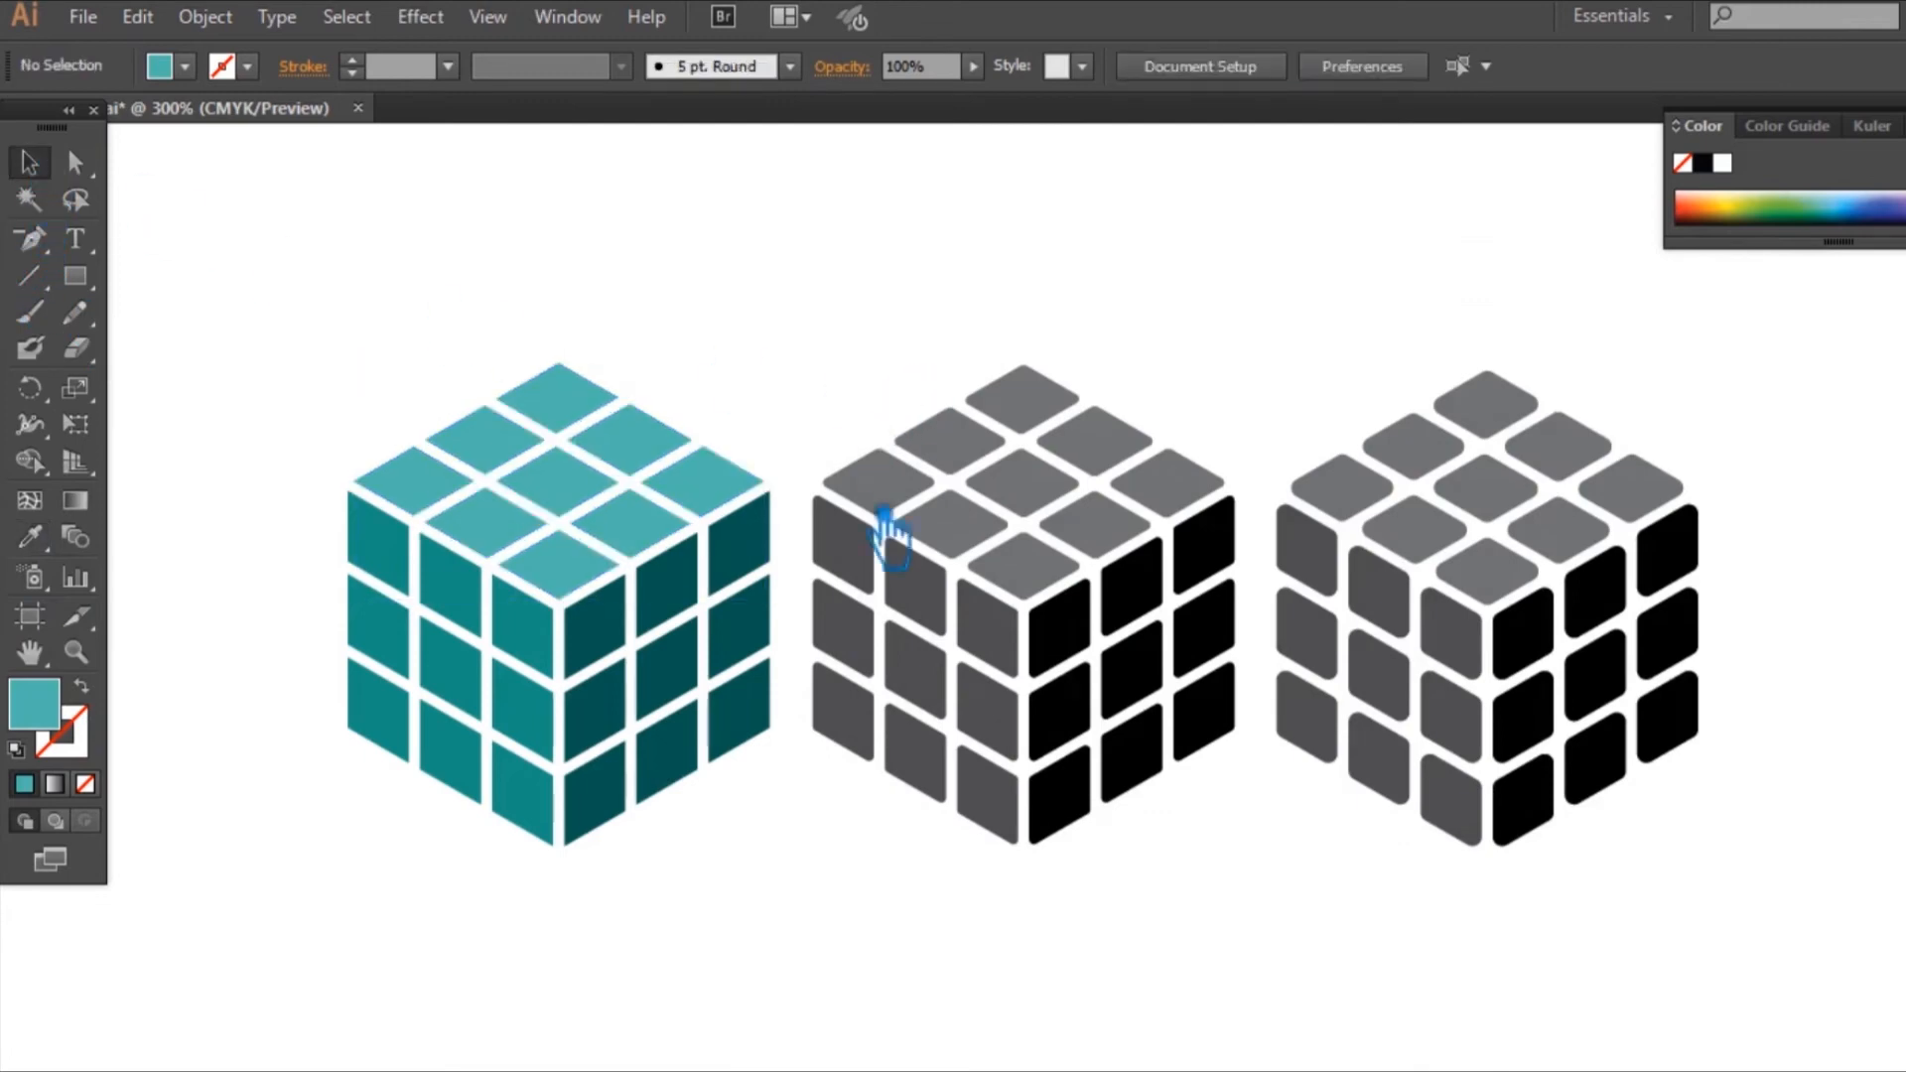
Step: Ungroup the tiles of the middle, slightly rounded cube
{"action": "left_click_drag", "start_coordinate": [874, 845], "coordinate": [784, 838]}
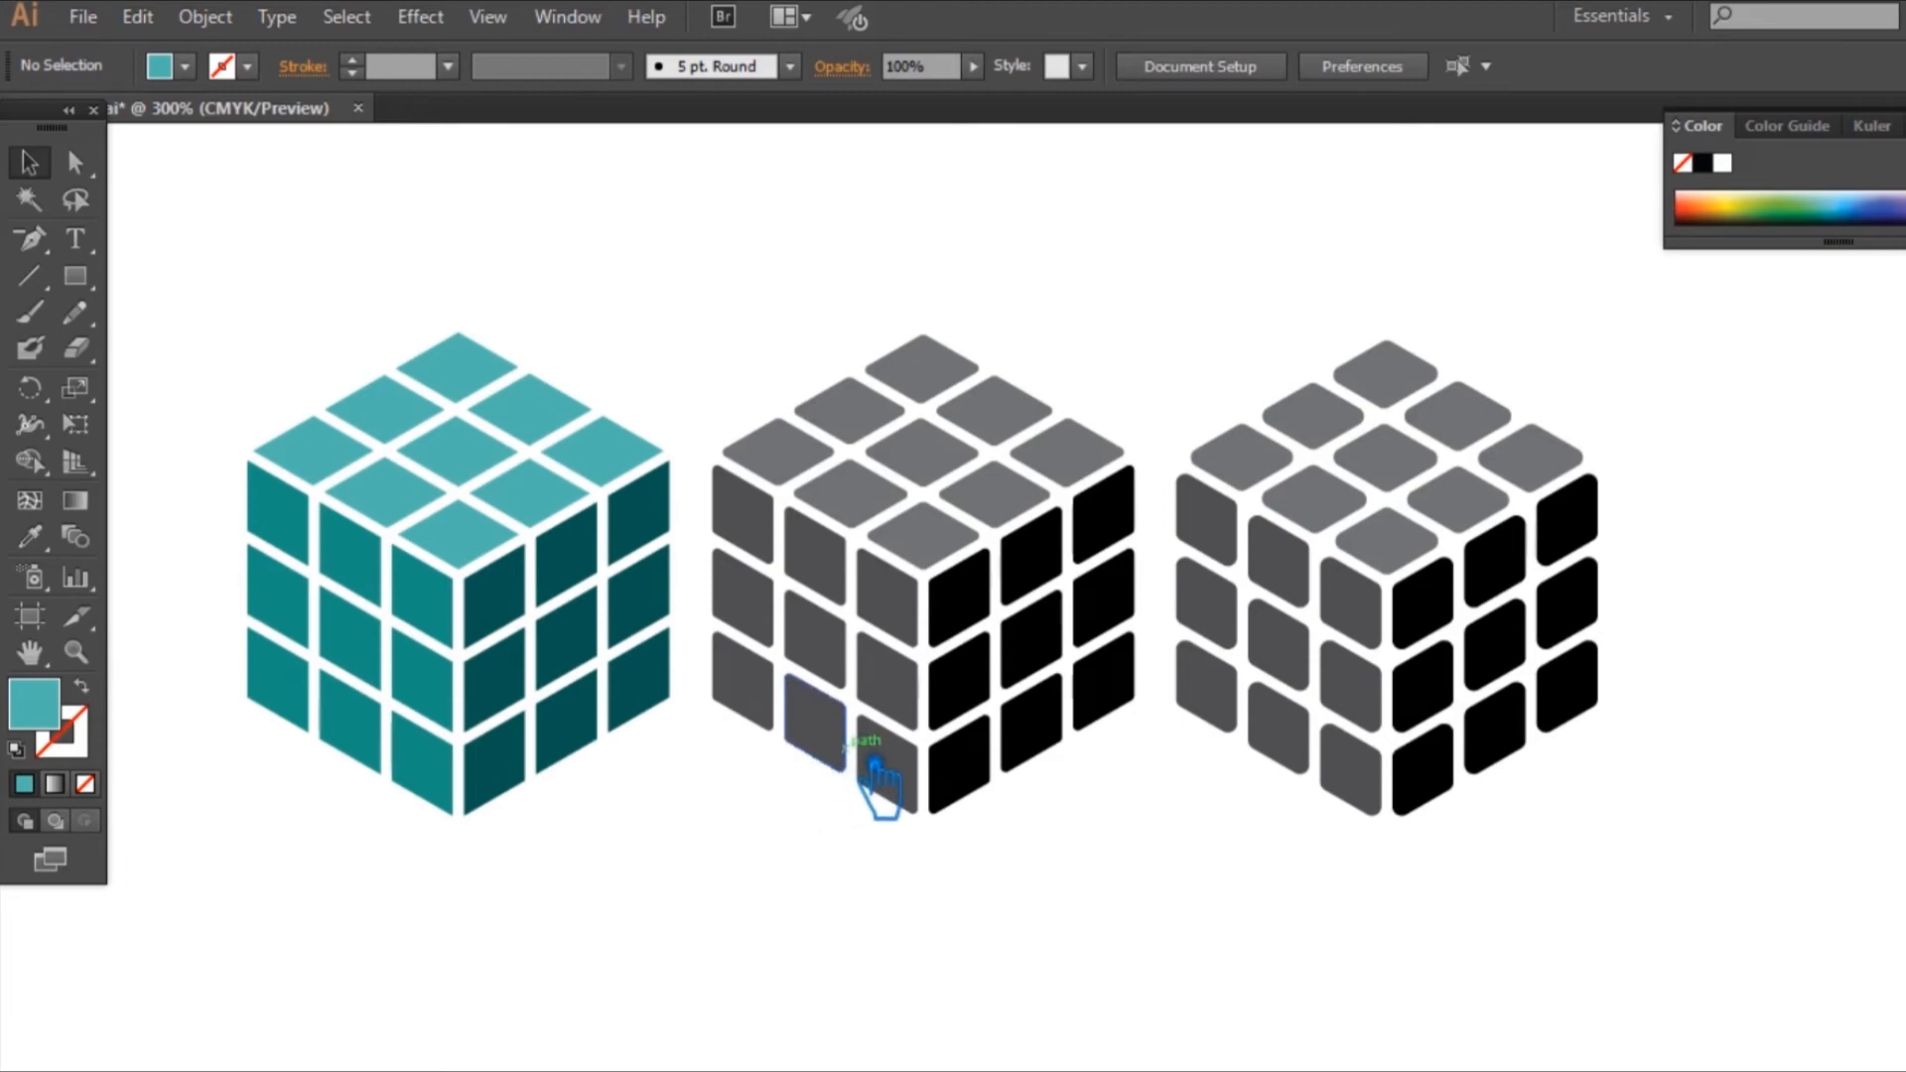
{"action": "left_click_drag", "start_coordinate": [1152, 855], "coordinate": [996, 561]}
{"action": "left_click", "coordinate": [1097, 833]}
{"action": "left_click", "coordinate": [1050, 739]}
{"action": "right_click", "coordinate": [972, 573]}
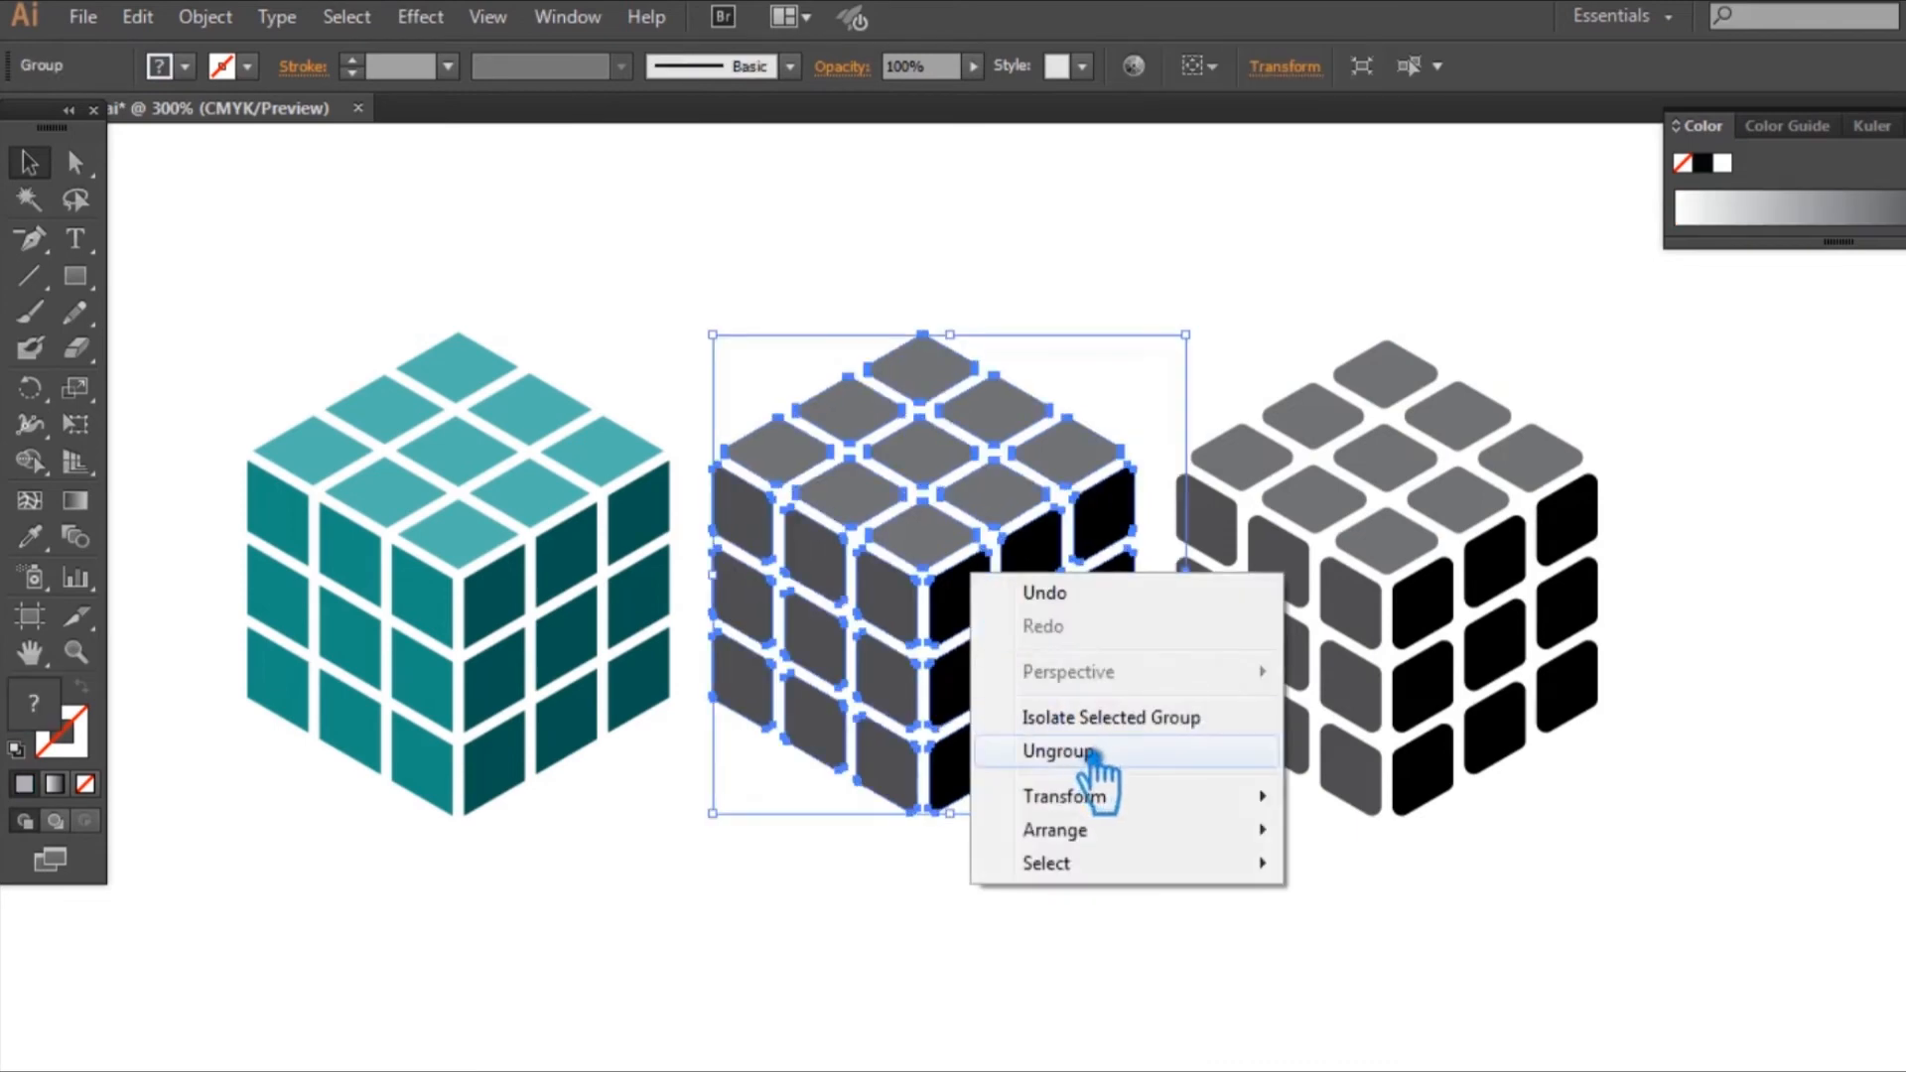
{"action": "left_click", "coordinate": [1085, 748]}
{"action": "left_click", "coordinate": [1181, 851]}
Step: Group the middle cube's right, left and top face tiles as three separate groups
{"action": "left_click_drag", "start_coordinate": [1154, 879], "coordinate": [991, 596]}
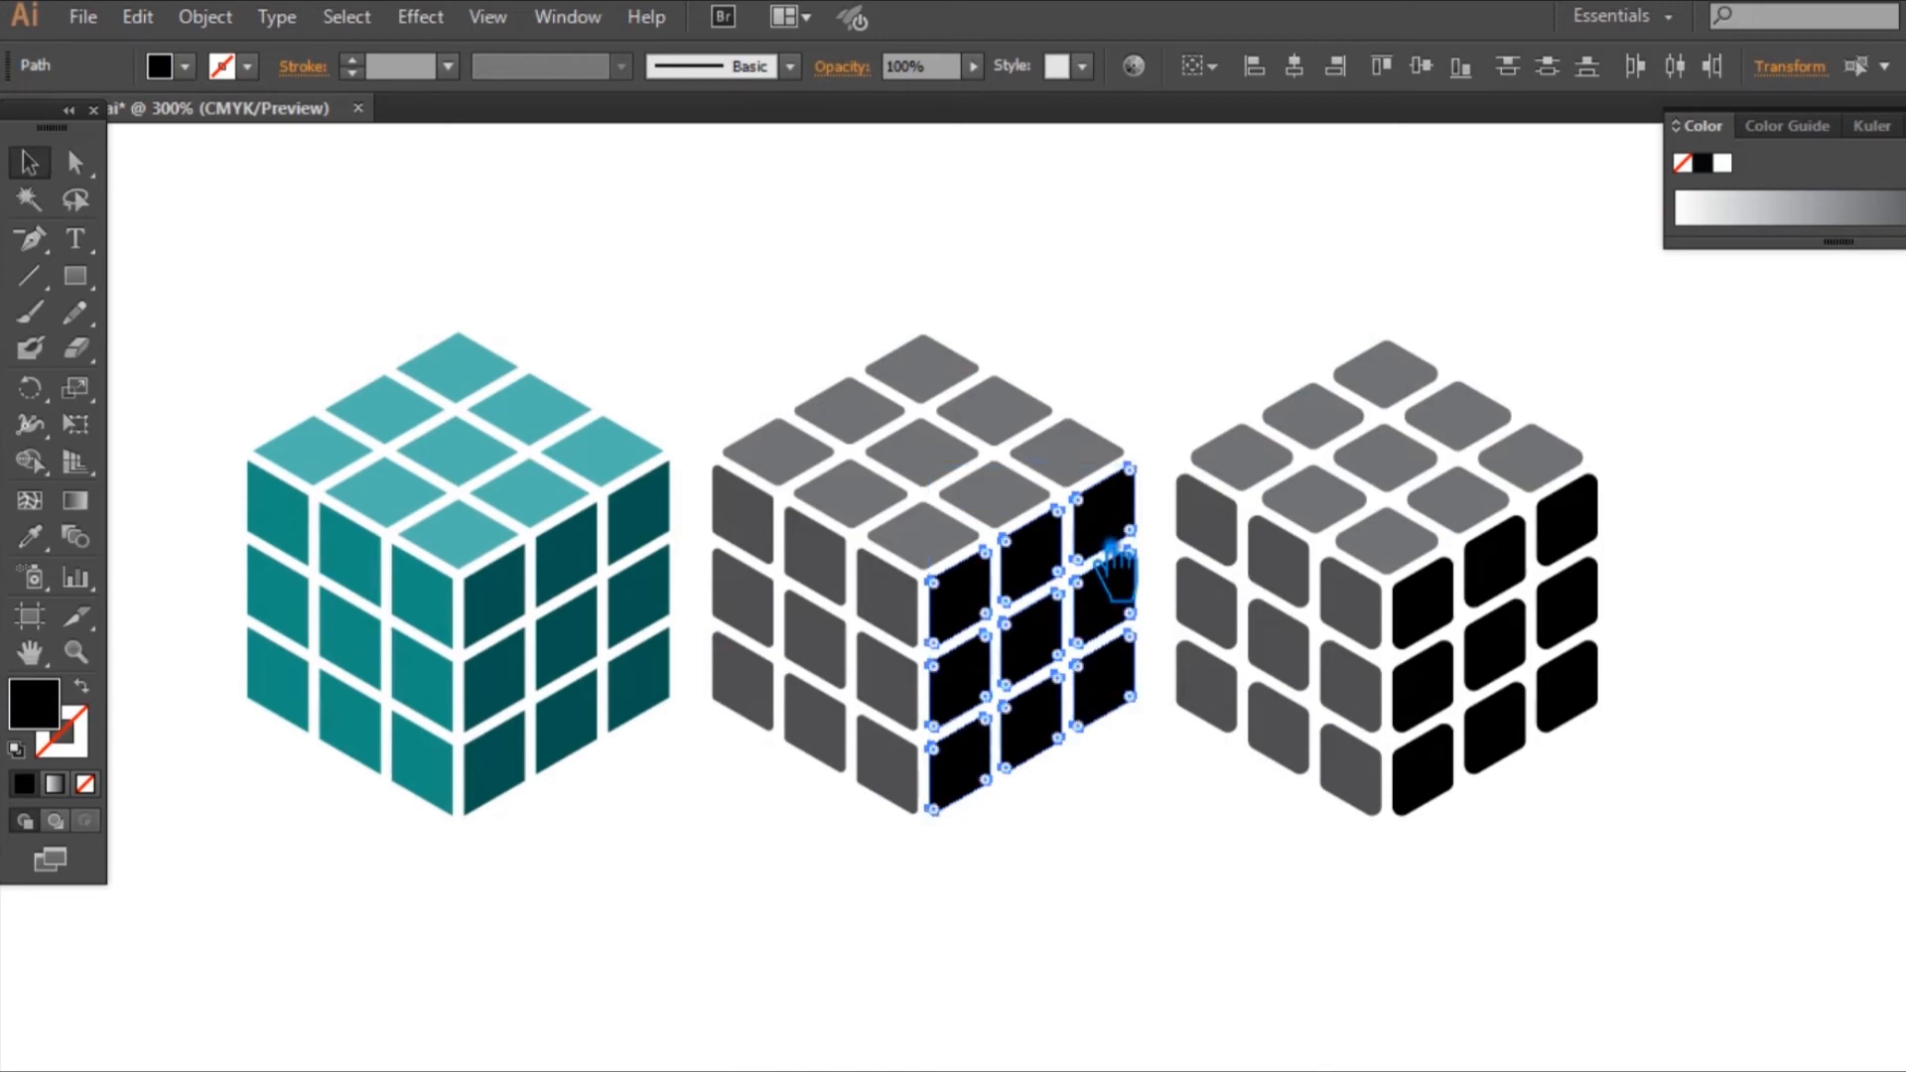
{"action": "key", "text": "ctrl+g"}
{"action": "left_click_drag", "start_coordinate": [911, 854], "coordinate": [732, 545]}
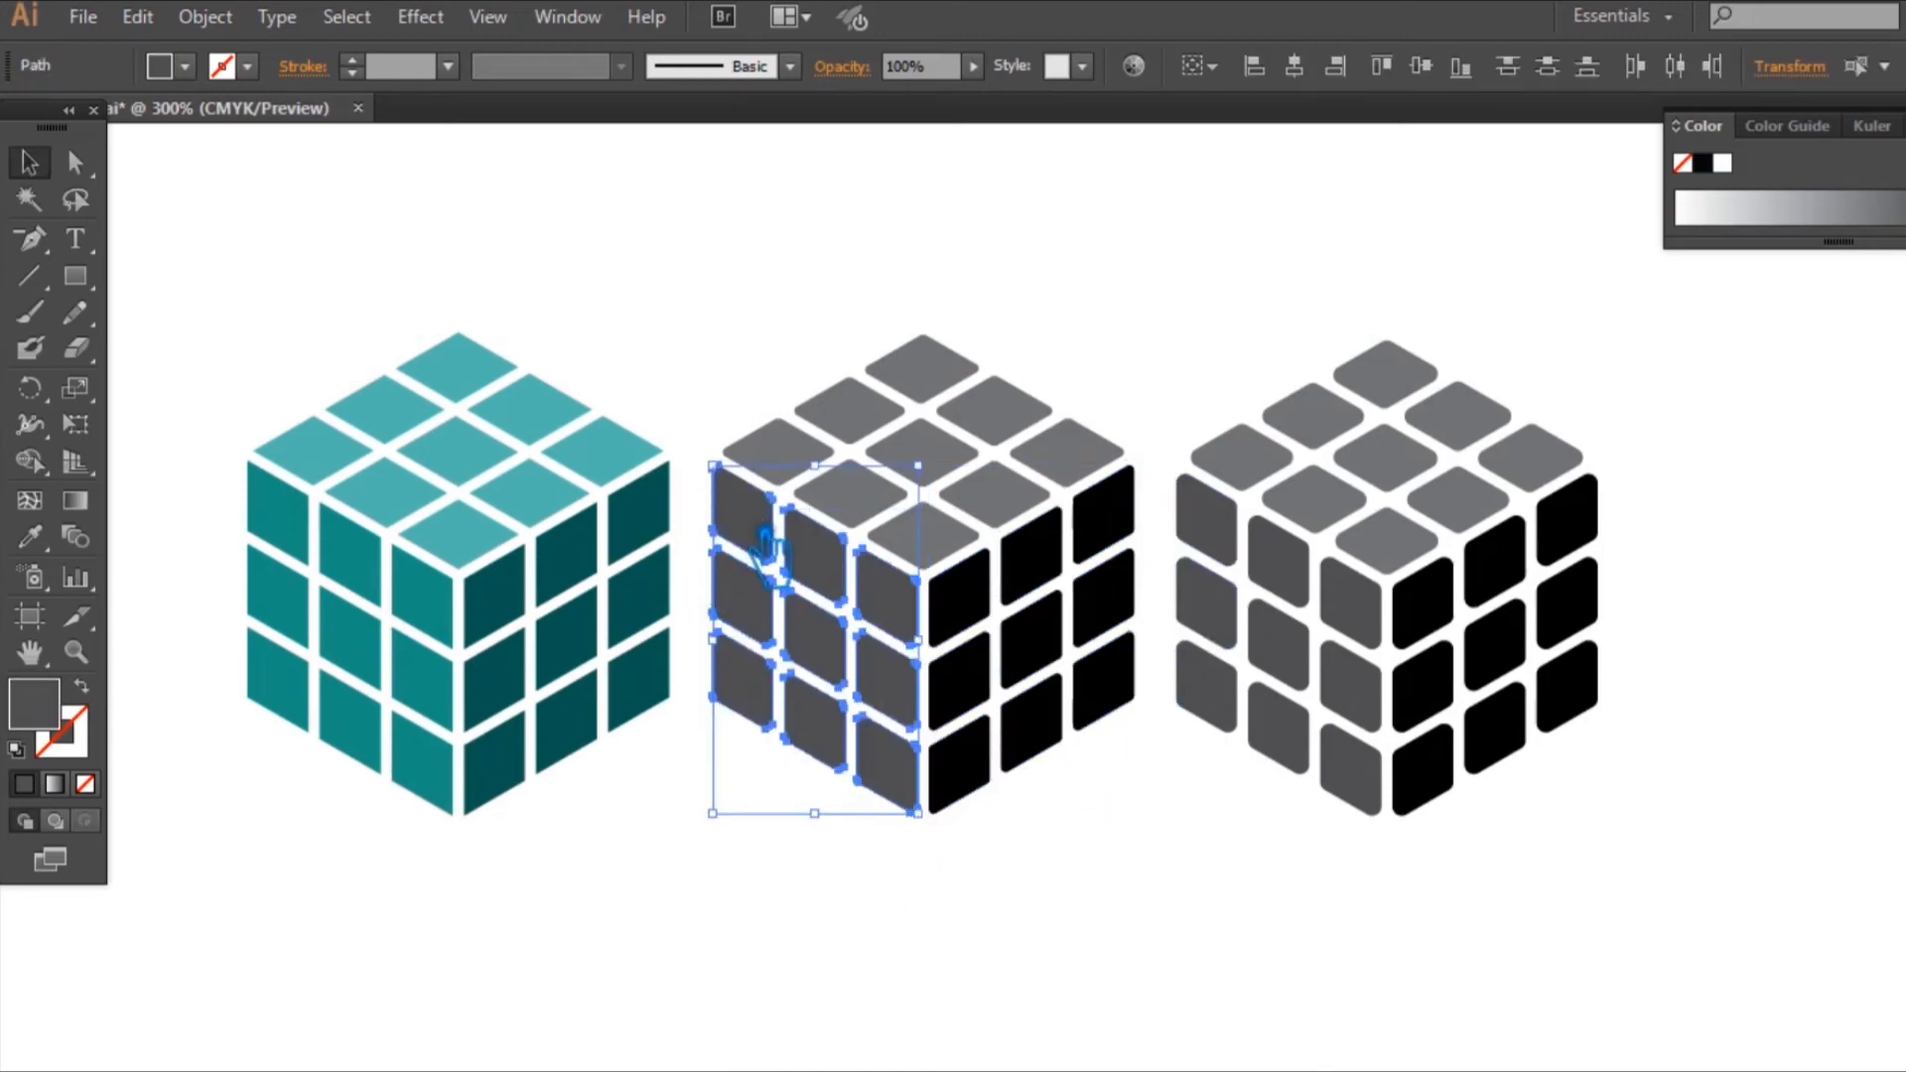
{"action": "key", "text": "ctrl+g"}
{"action": "left_click", "coordinate": [809, 288]}
{"action": "left_click_drag", "start_coordinate": [755, 250], "coordinate": [1115, 492]}
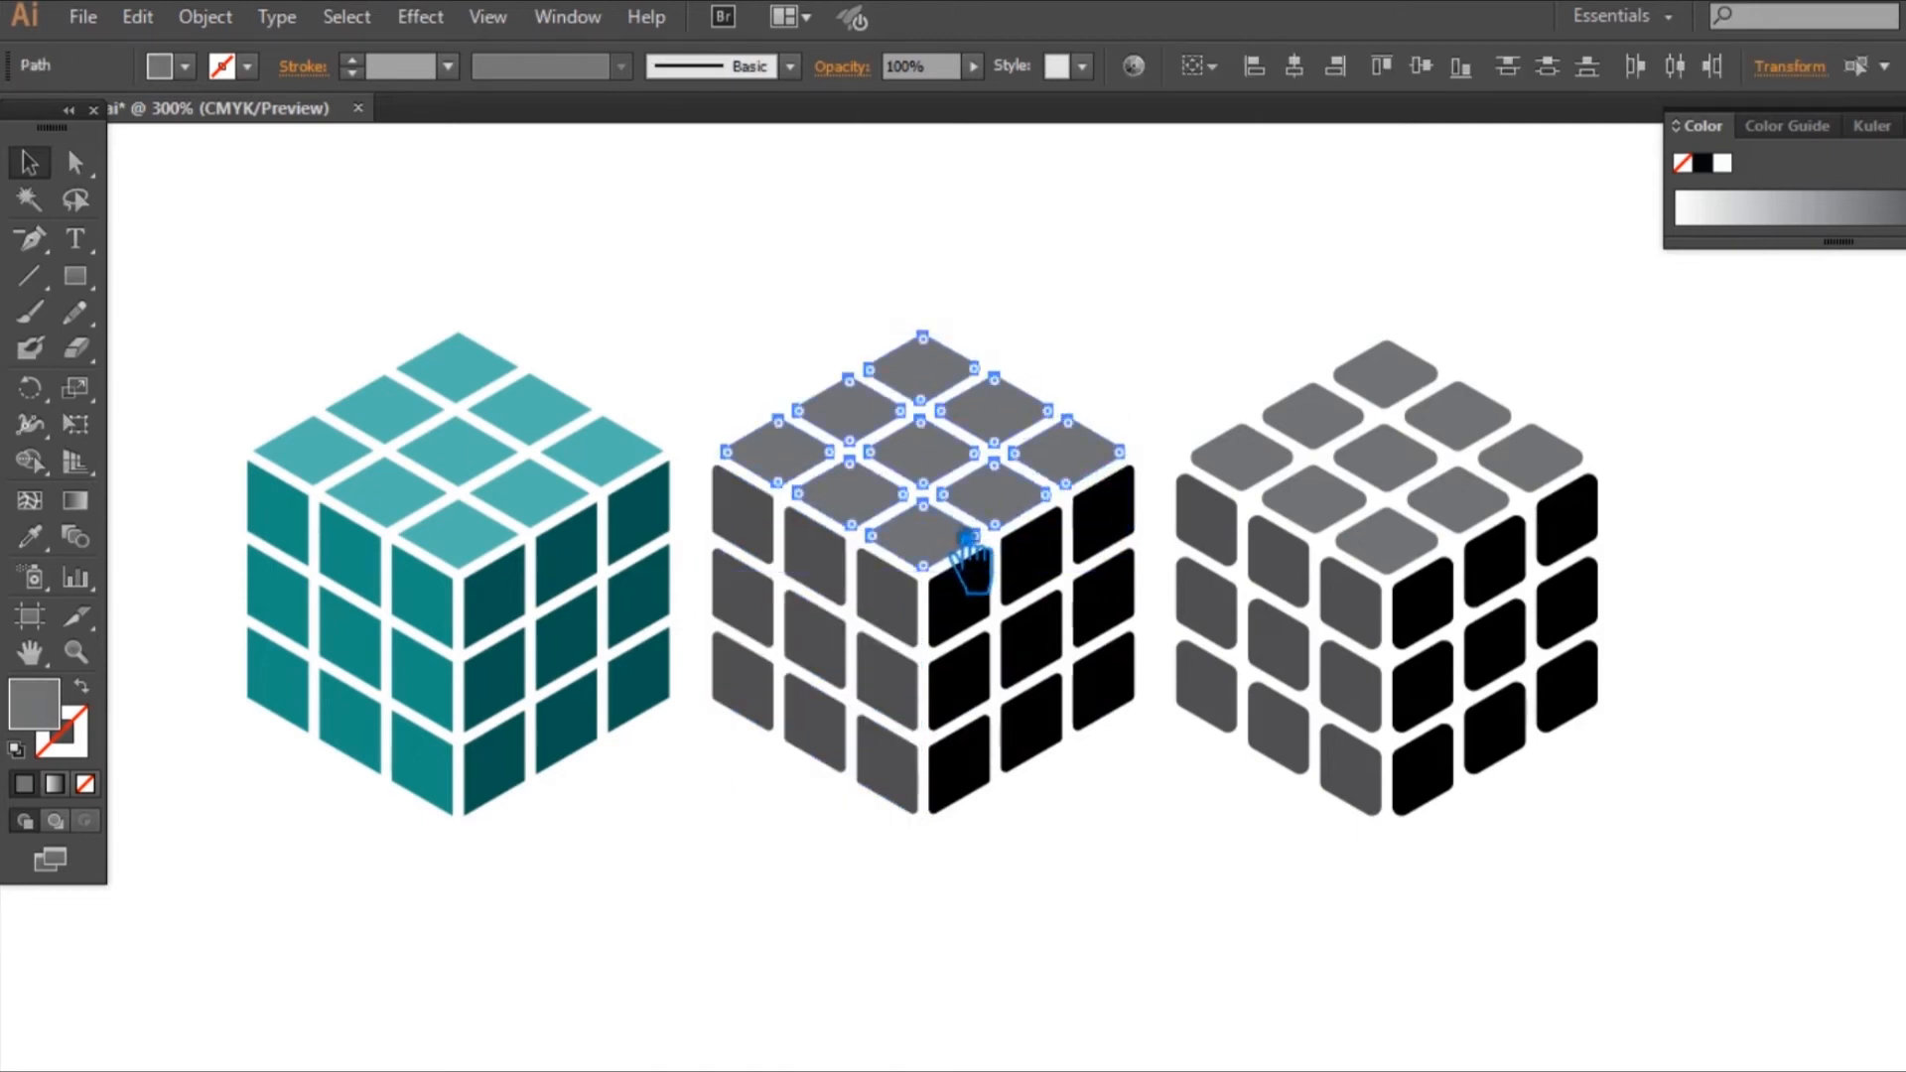
{"action": "key", "text": "ctrl+g"}
Step: Ungroup the tiles of the third, more rounded cube
{"action": "left_click", "coordinate": [1055, 640]}
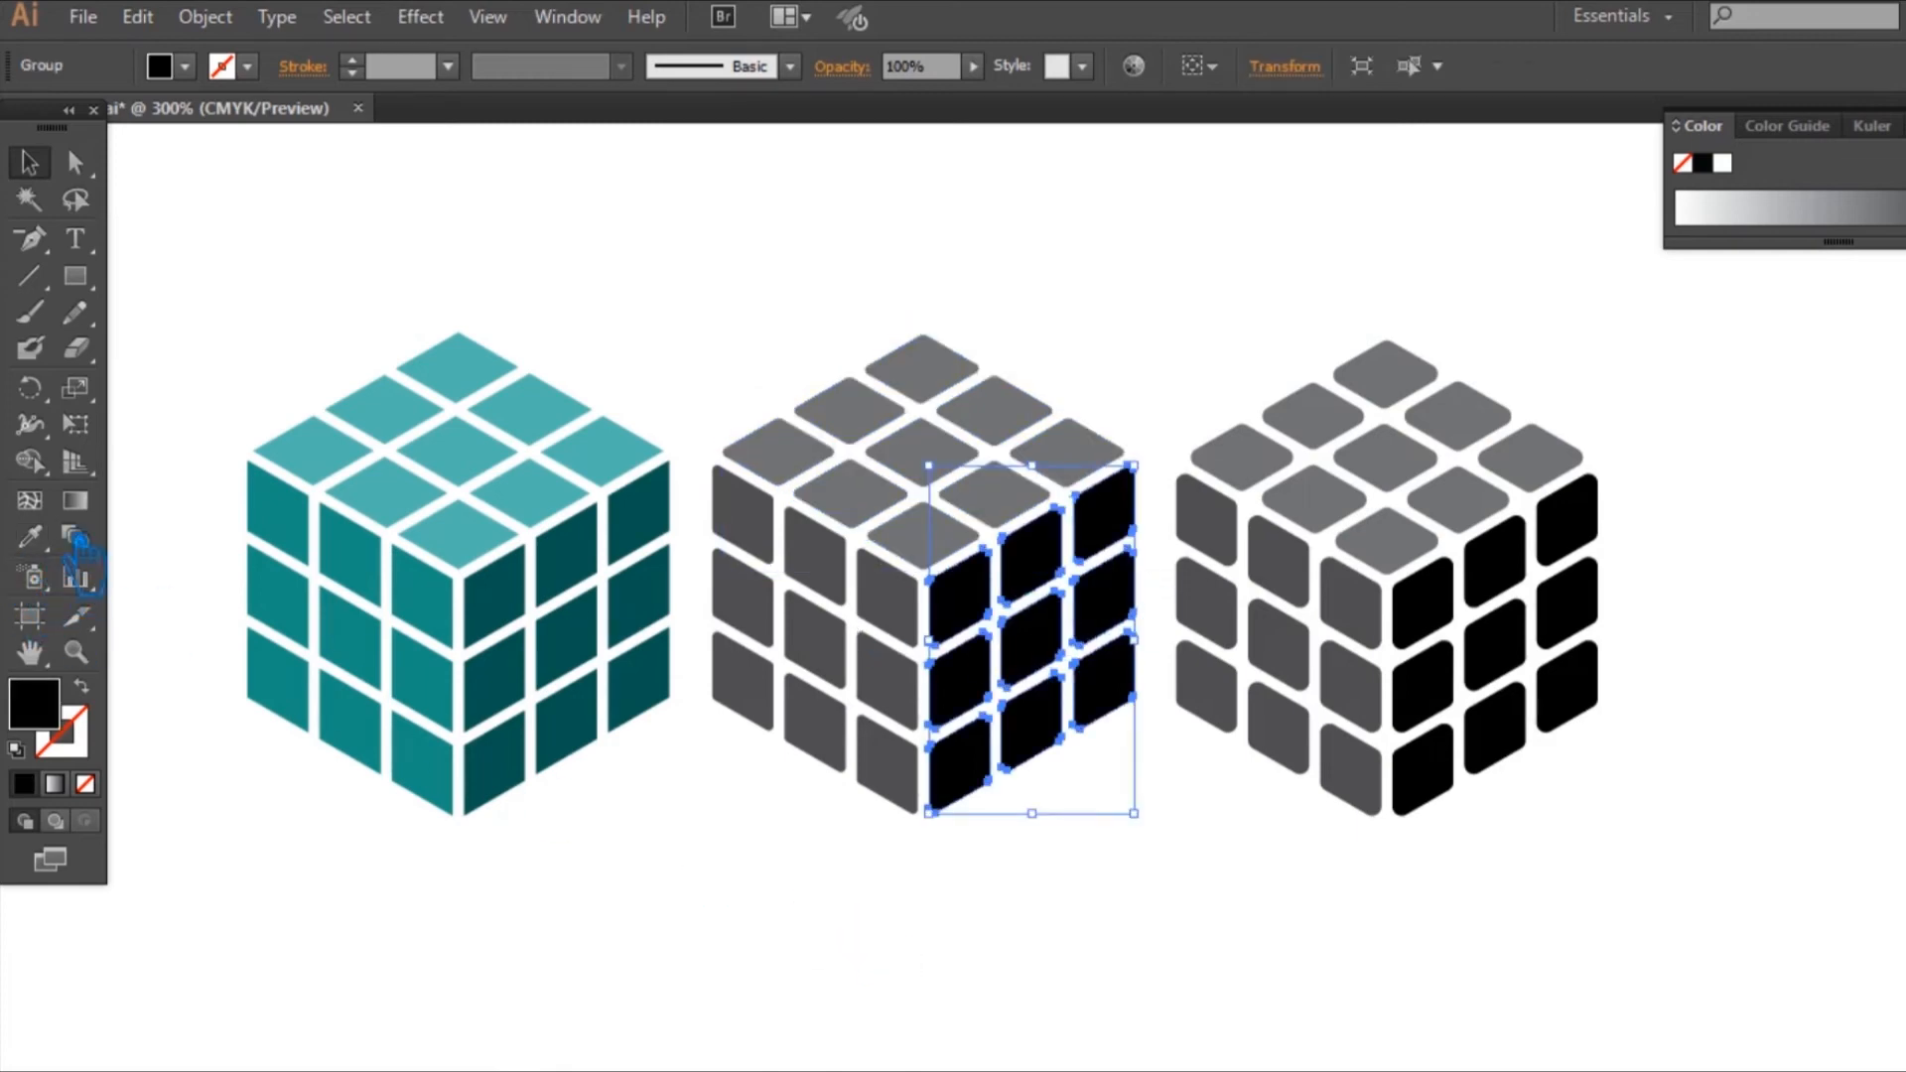
{"action": "left_click", "coordinate": [1608, 872]}
{"action": "left_click_drag", "start_coordinate": [1635, 836], "coordinate": [1459, 611]}
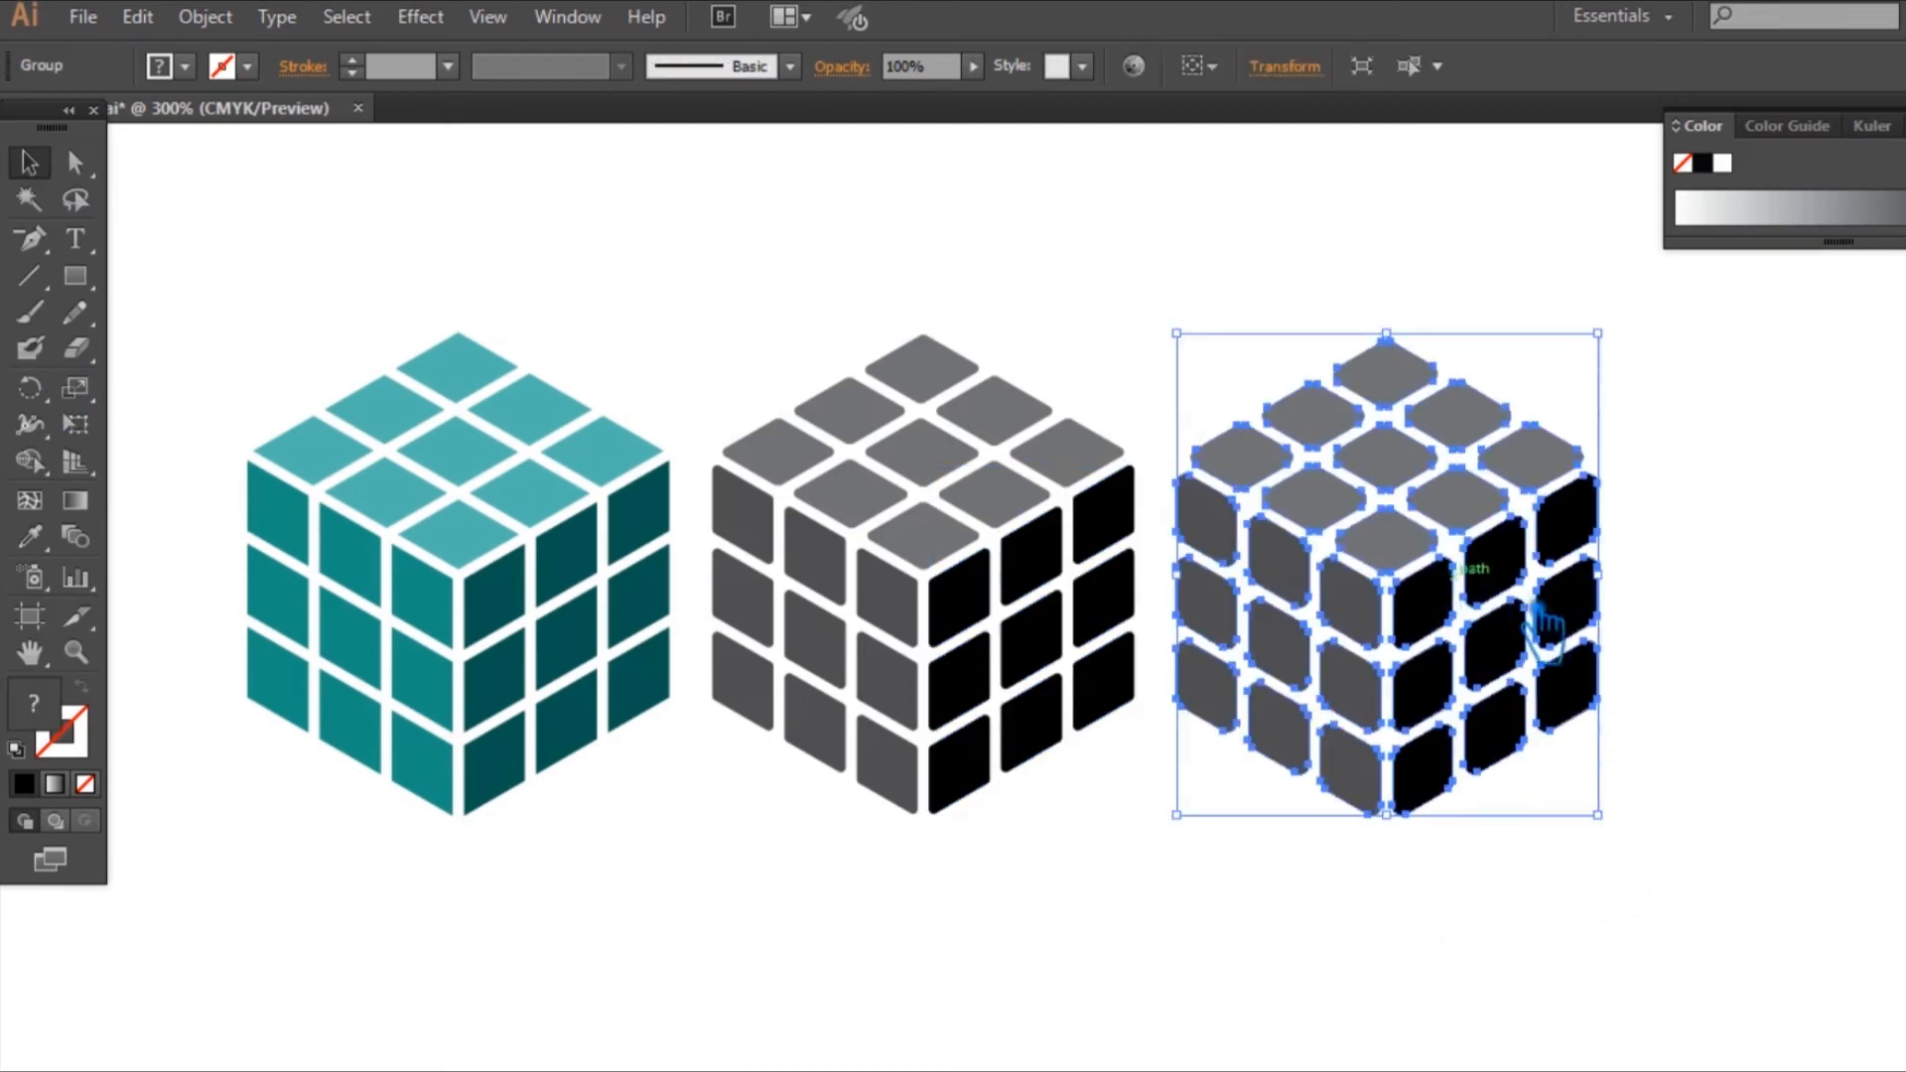
{"action": "right_click", "coordinate": [1367, 558]}
{"action": "left_click", "coordinate": [1451, 734]}
{"action": "left_click", "coordinate": [1560, 874]}
Step: Group the more rounded cube's right face tiles and its left face tiles as two separate groups
{"action": "left_click_drag", "start_coordinate": [1691, 896], "coordinate": [1474, 610]}
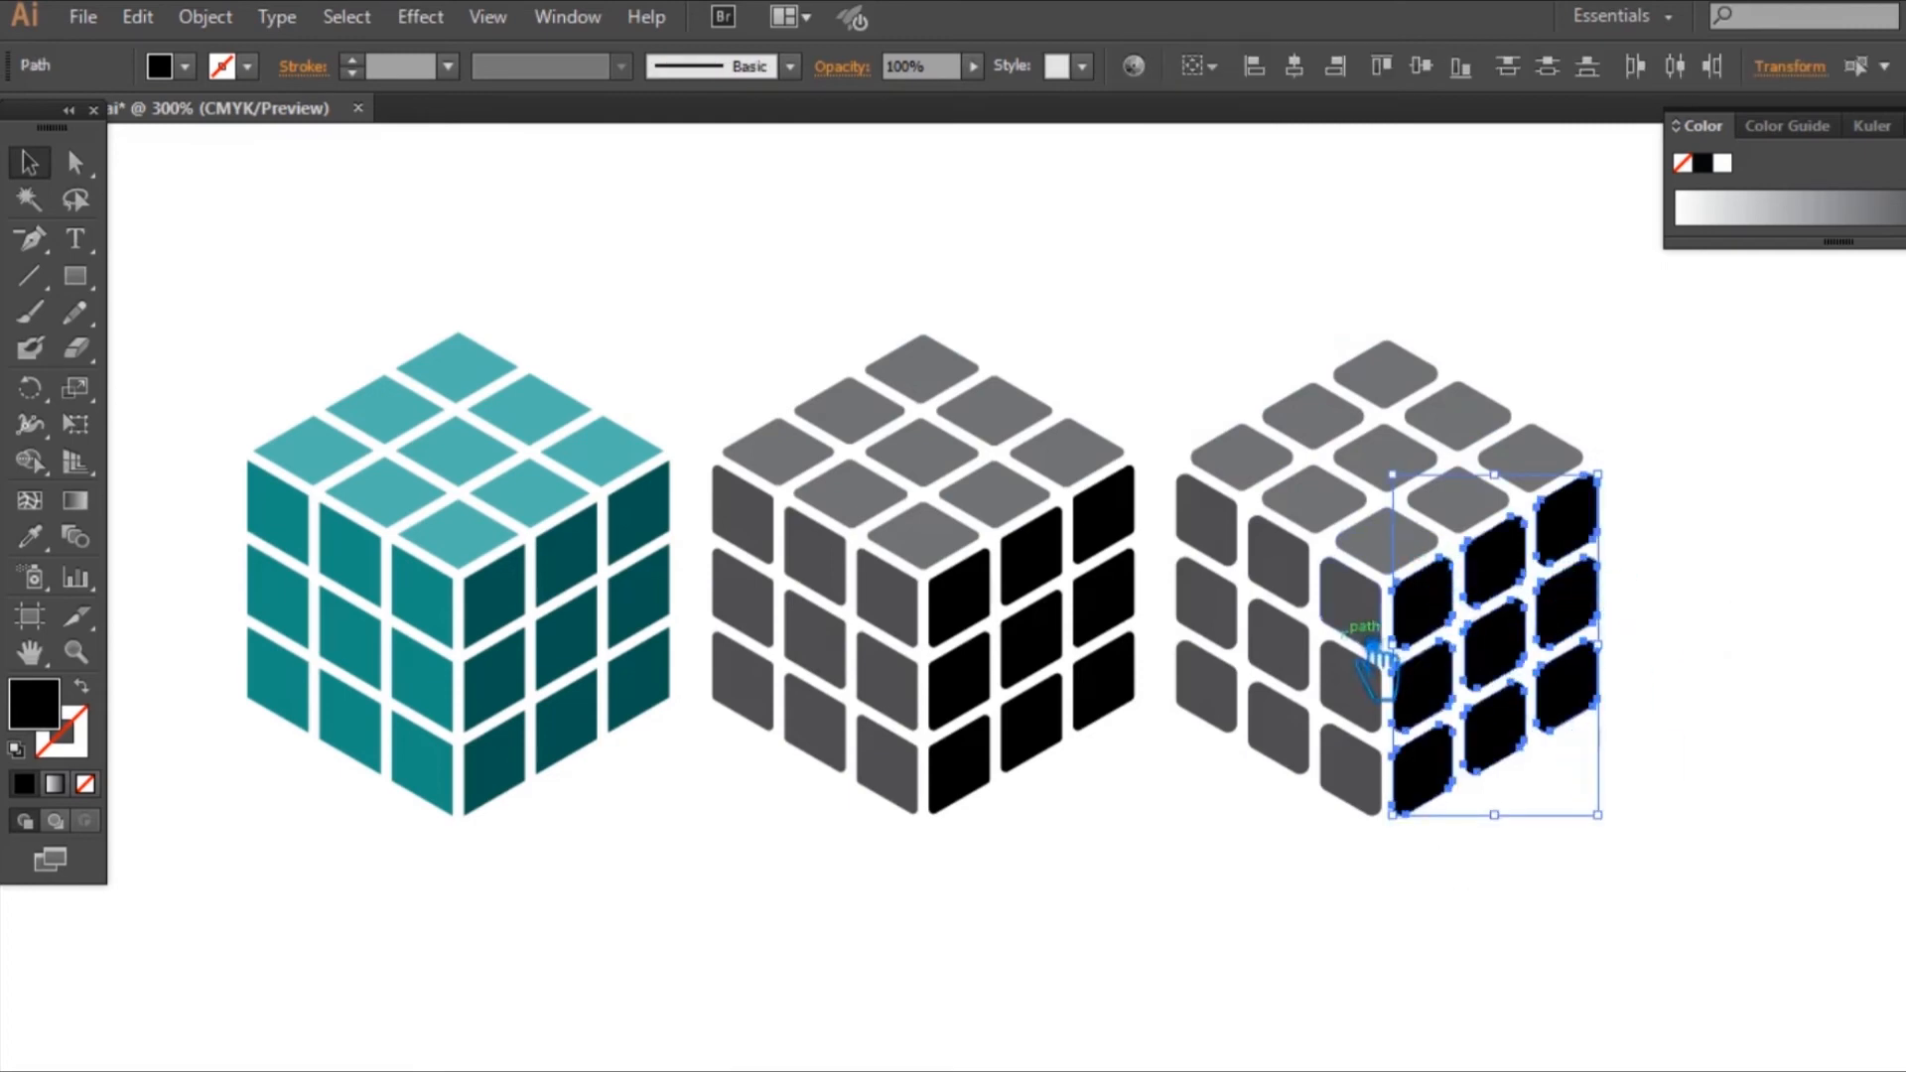
{"action": "left_click", "coordinate": [1353, 604]}
{"action": "left_click", "coordinate": [1499, 650]}
{"action": "left_click_drag", "start_coordinate": [1670, 896], "coordinate": [1432, 561]}
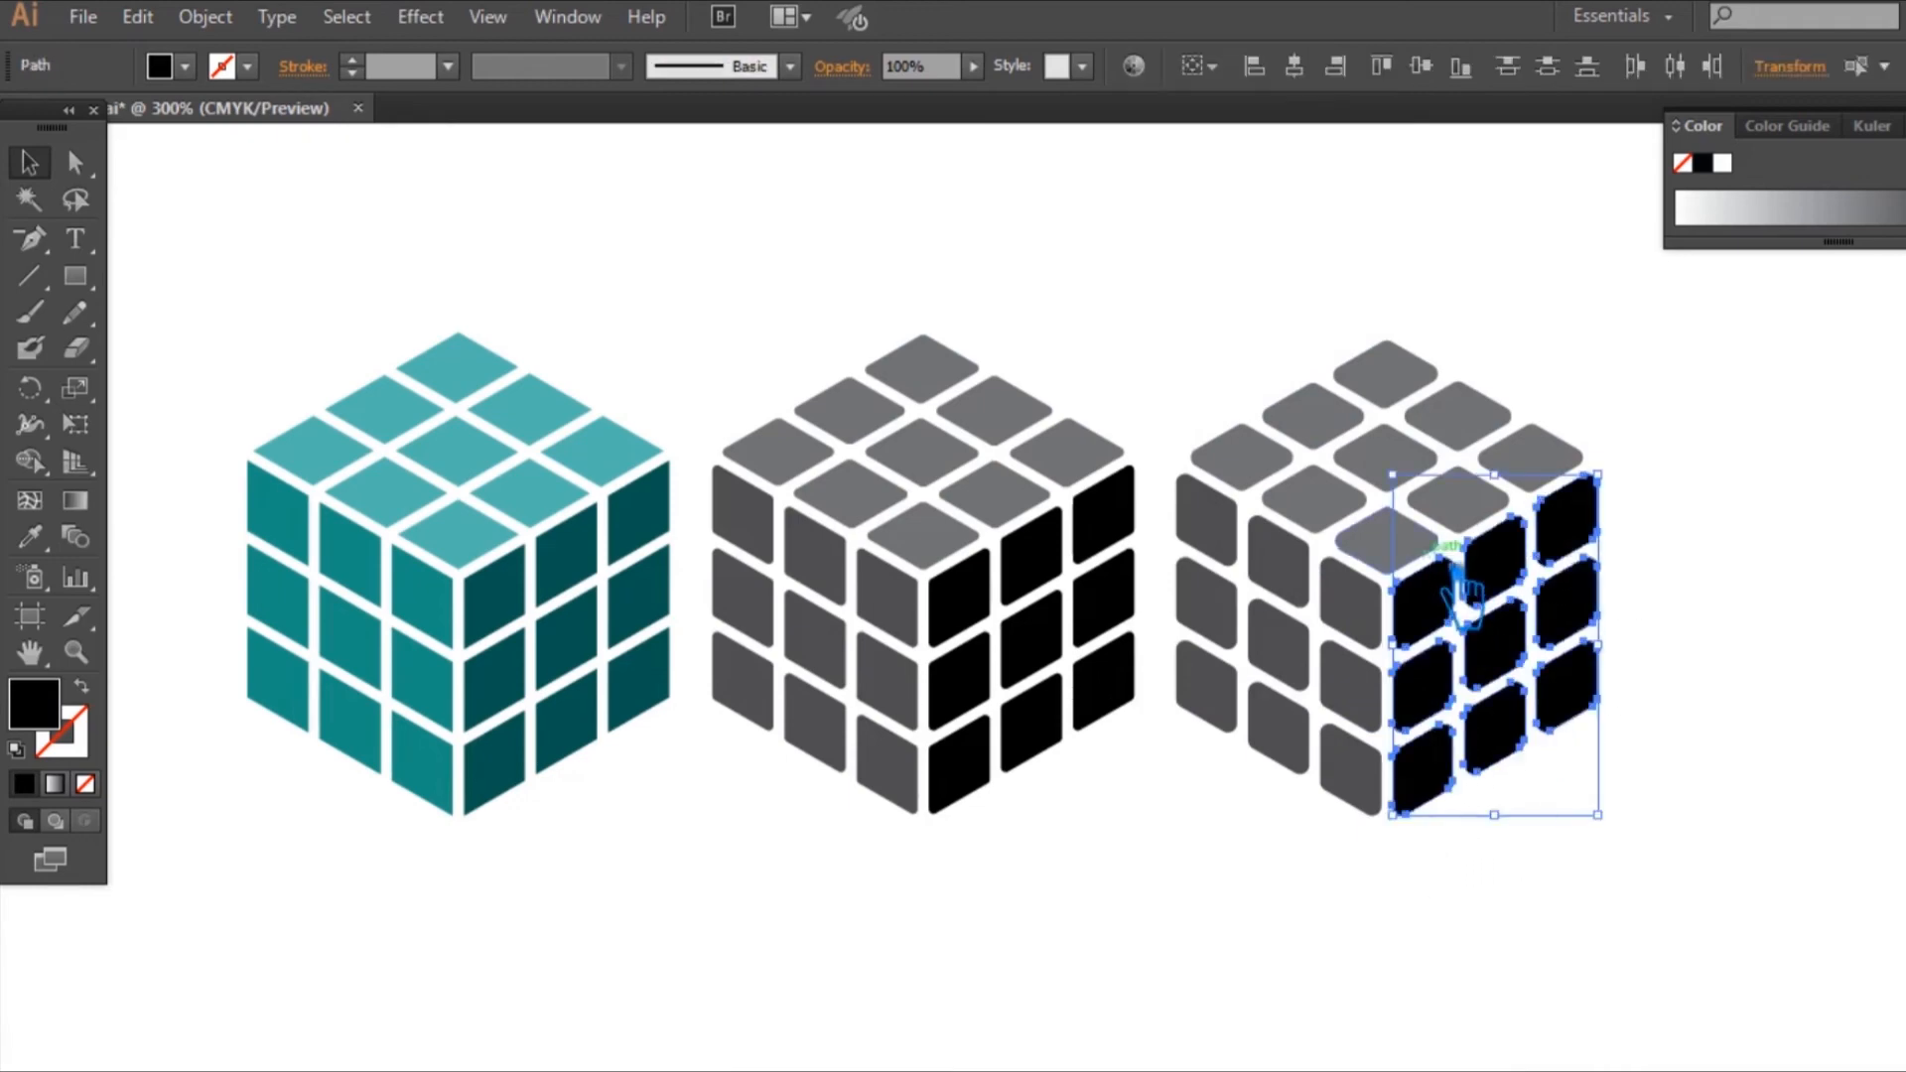
{"action": "key", "text": "ctrl+g"}
{"action": "left_click_drag", "start_coordinate": [1347, 836], "coordinate": [1191, 574]}
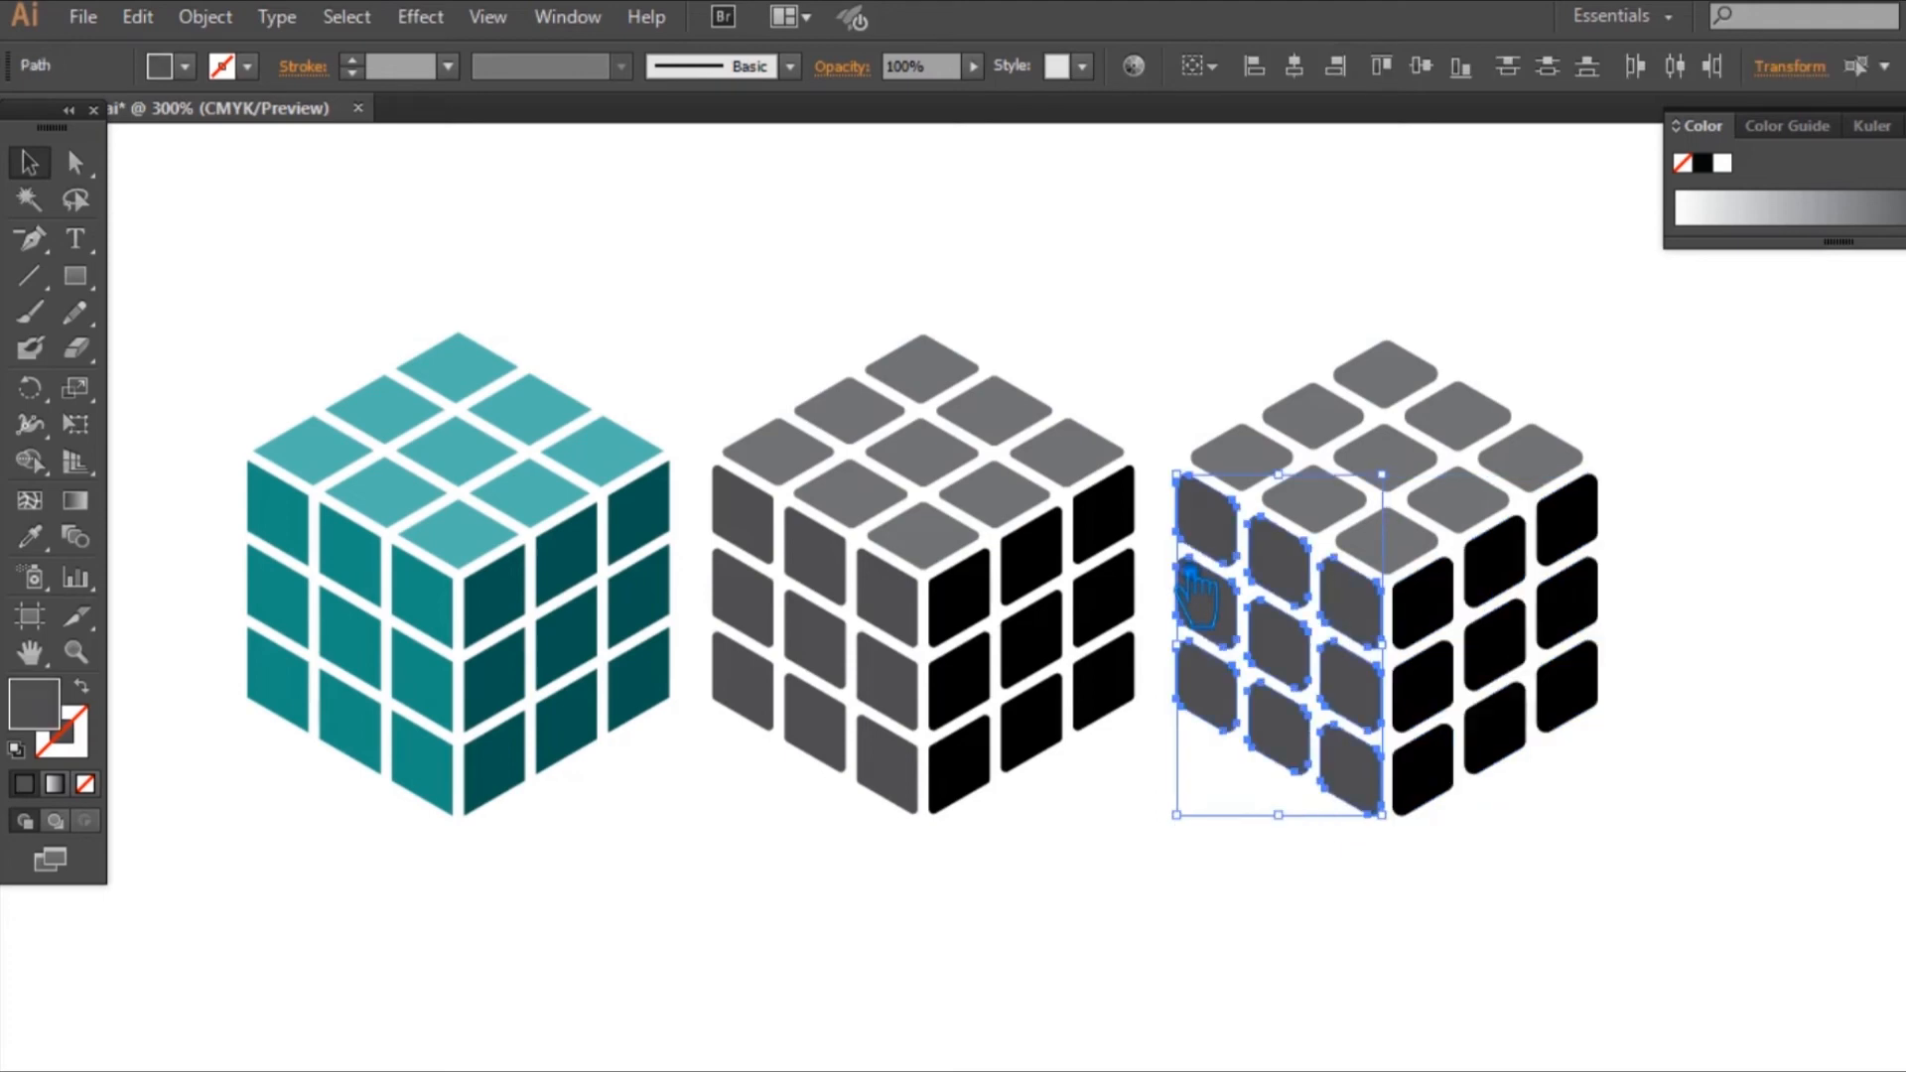
{"action": "key", "text": "ctrl+g"}
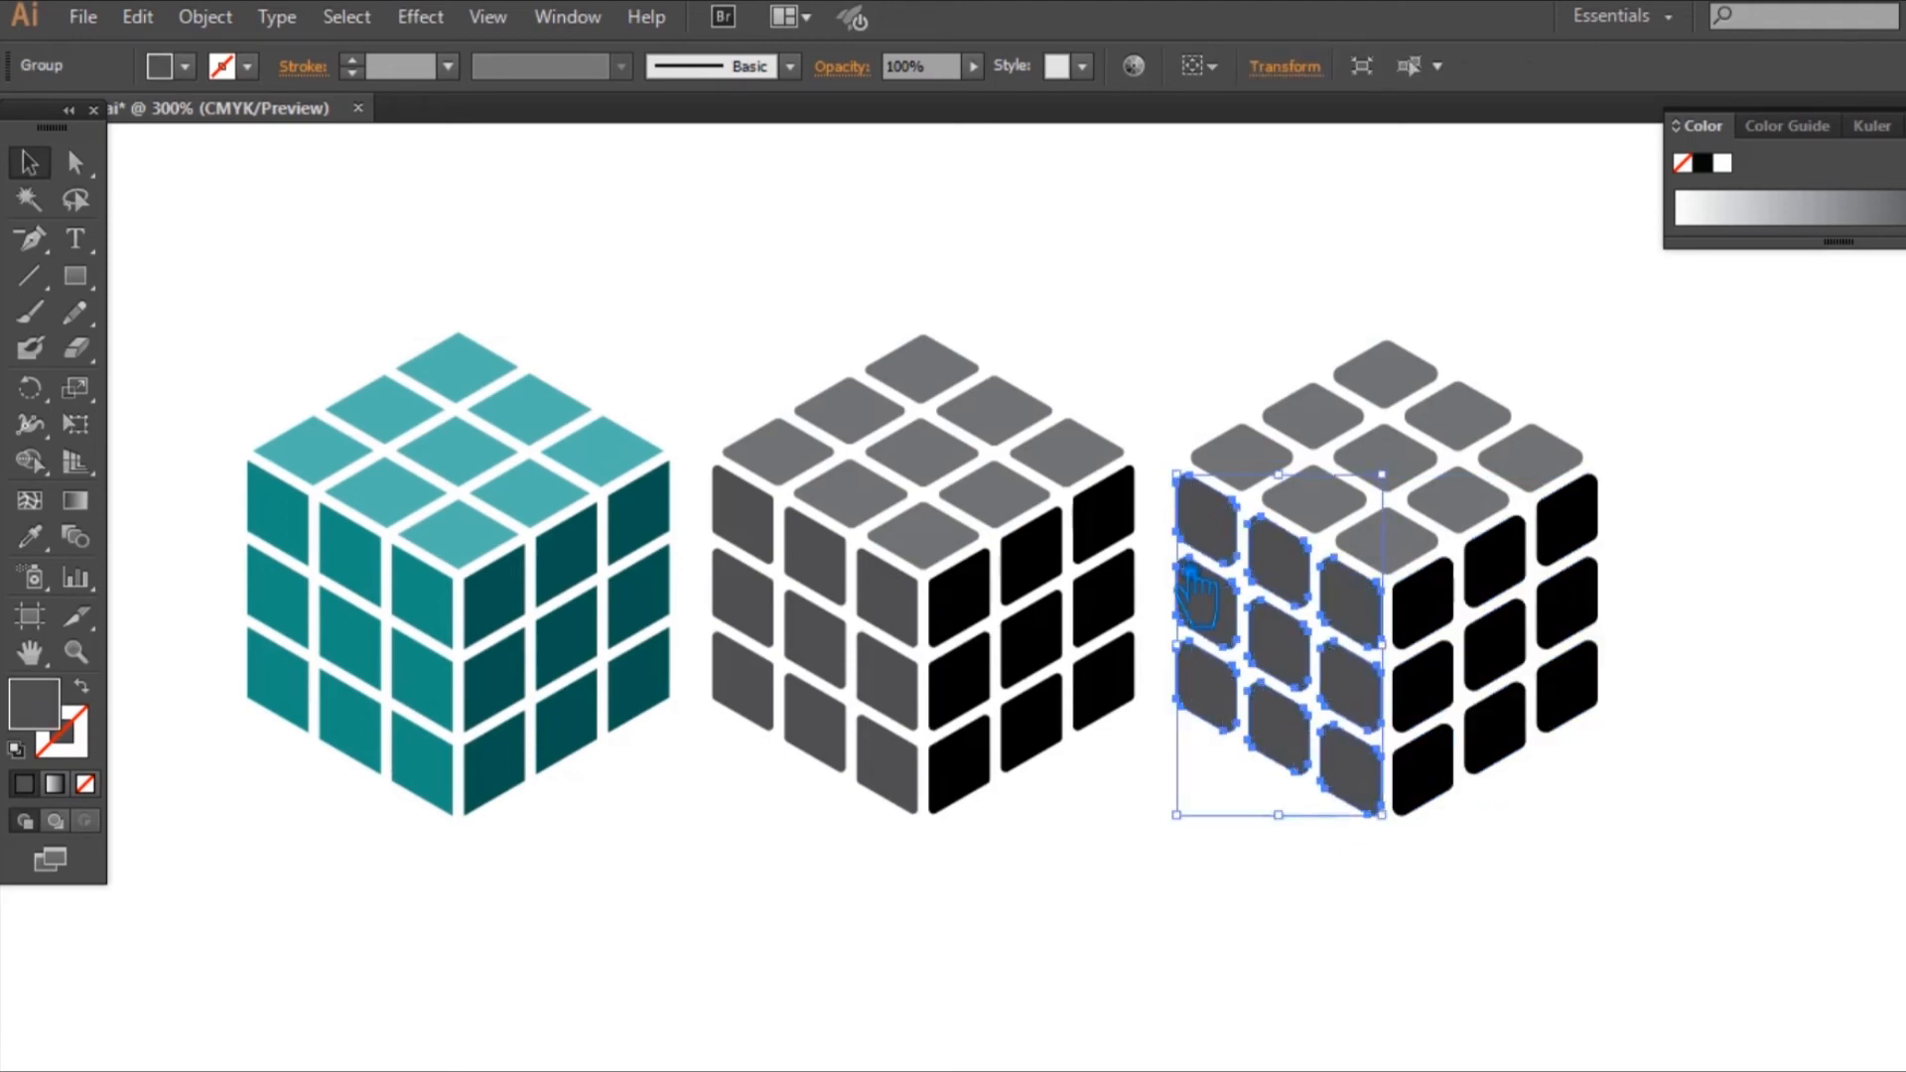
Step: Group the nine top face tiles of the more rounded cube
{"action": "left_click_drag", "start_coordinate": [1260, 257], "coordinate": [1588, 516]}
{"action": "left_click", "coordinate": [1705, 610]}
{"action": "left_click_drag", "start_coordinate": [1169, 289], "coordinate": [1339, 293]}
{"action": "left_click_drag", "start_coordinate": [1246, 248], "coordinate": [1547, 522]}
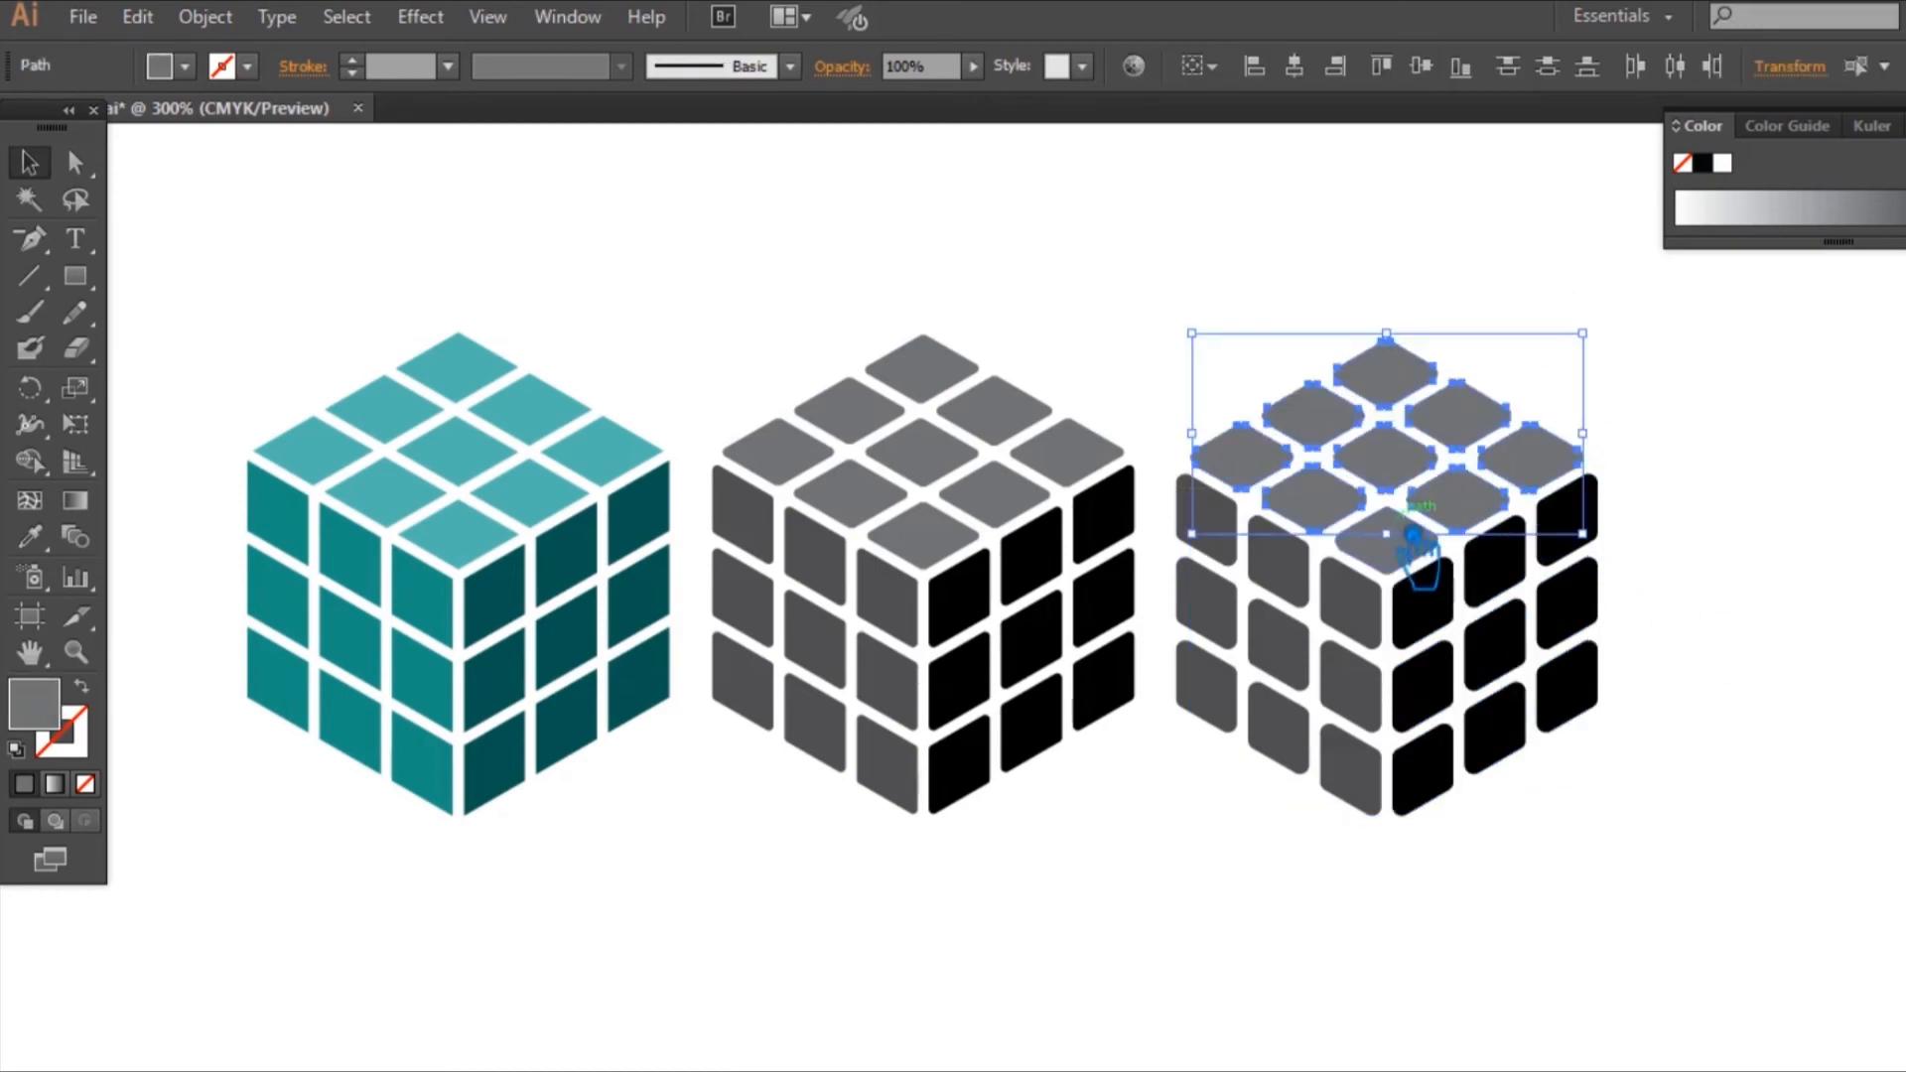
{"action": "left_click", "coordinate": [1407, 547], "text": "shift"}
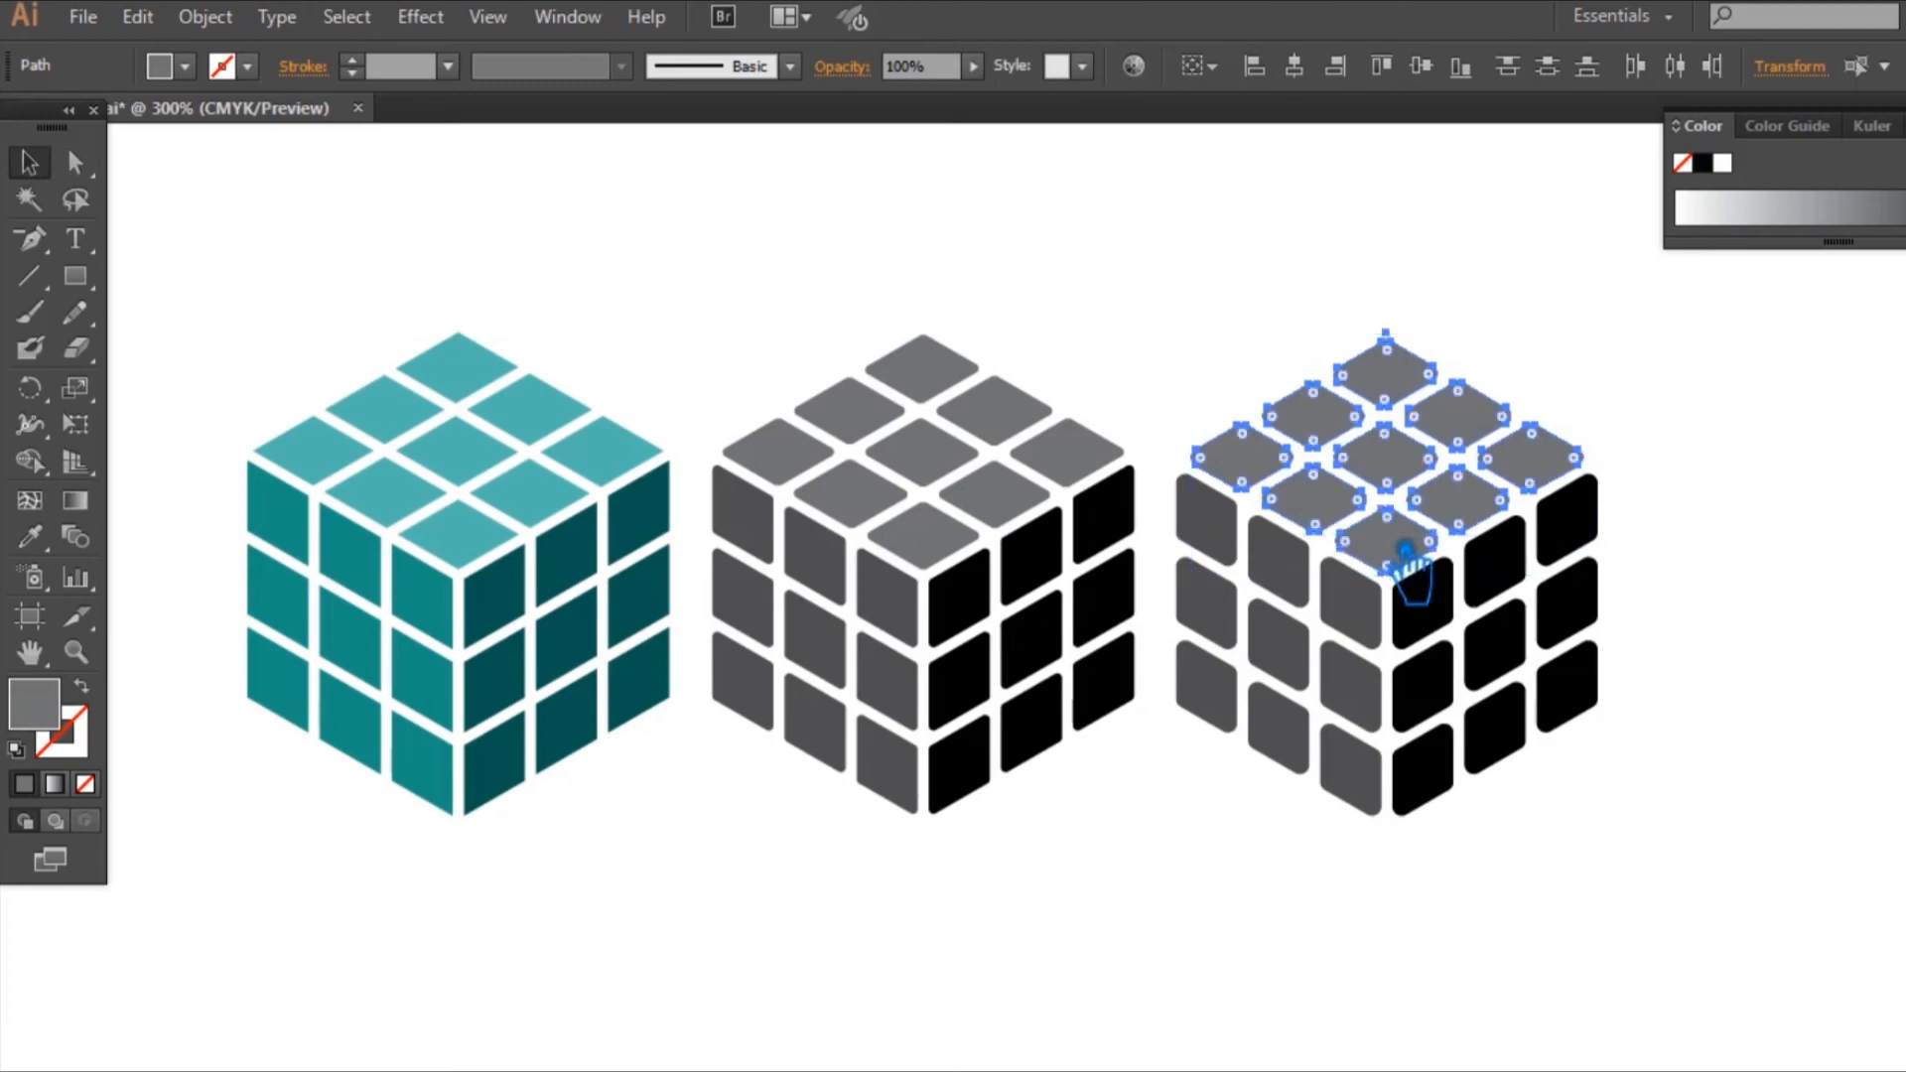
{"action": "key", "text": "ctrl+g"}
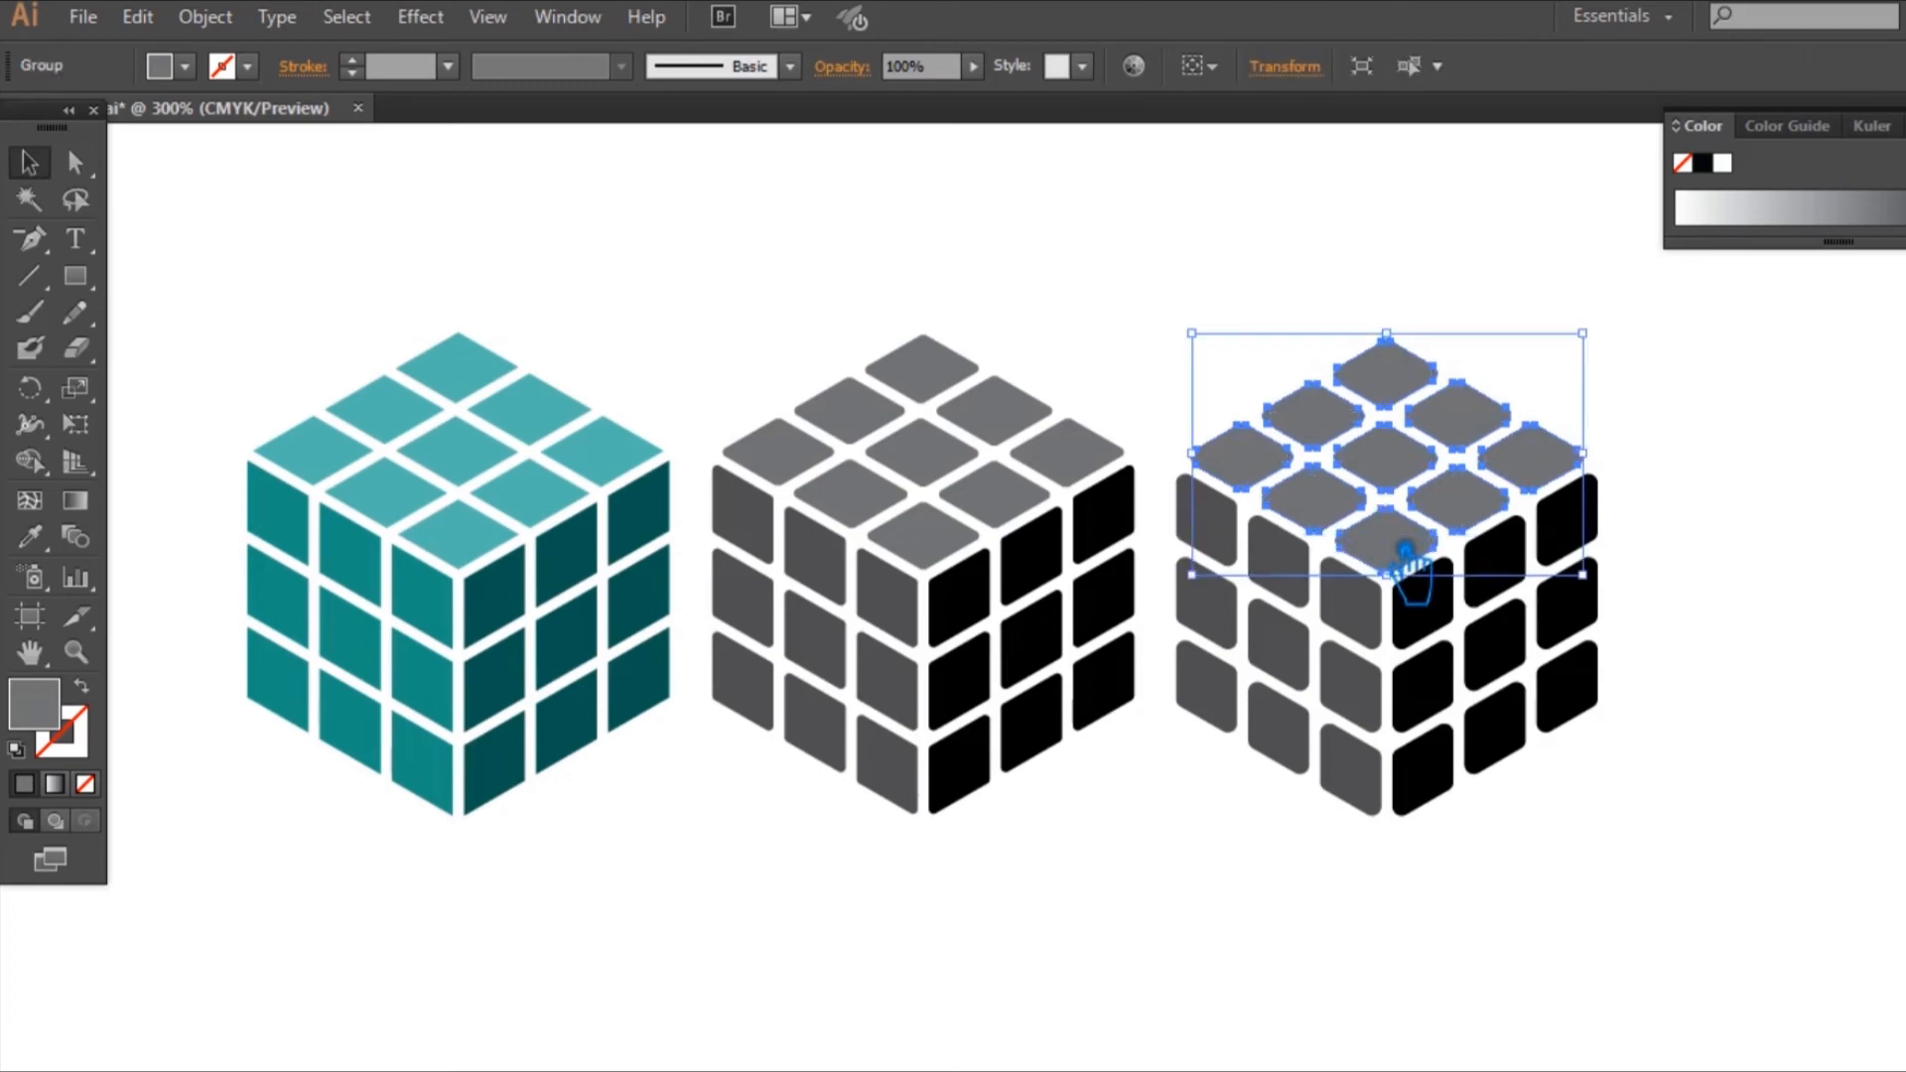
{"action": "left_click", "coordinate": [1710, 515]}
{"action": "left_click", "coordinate": [1387, 615]}
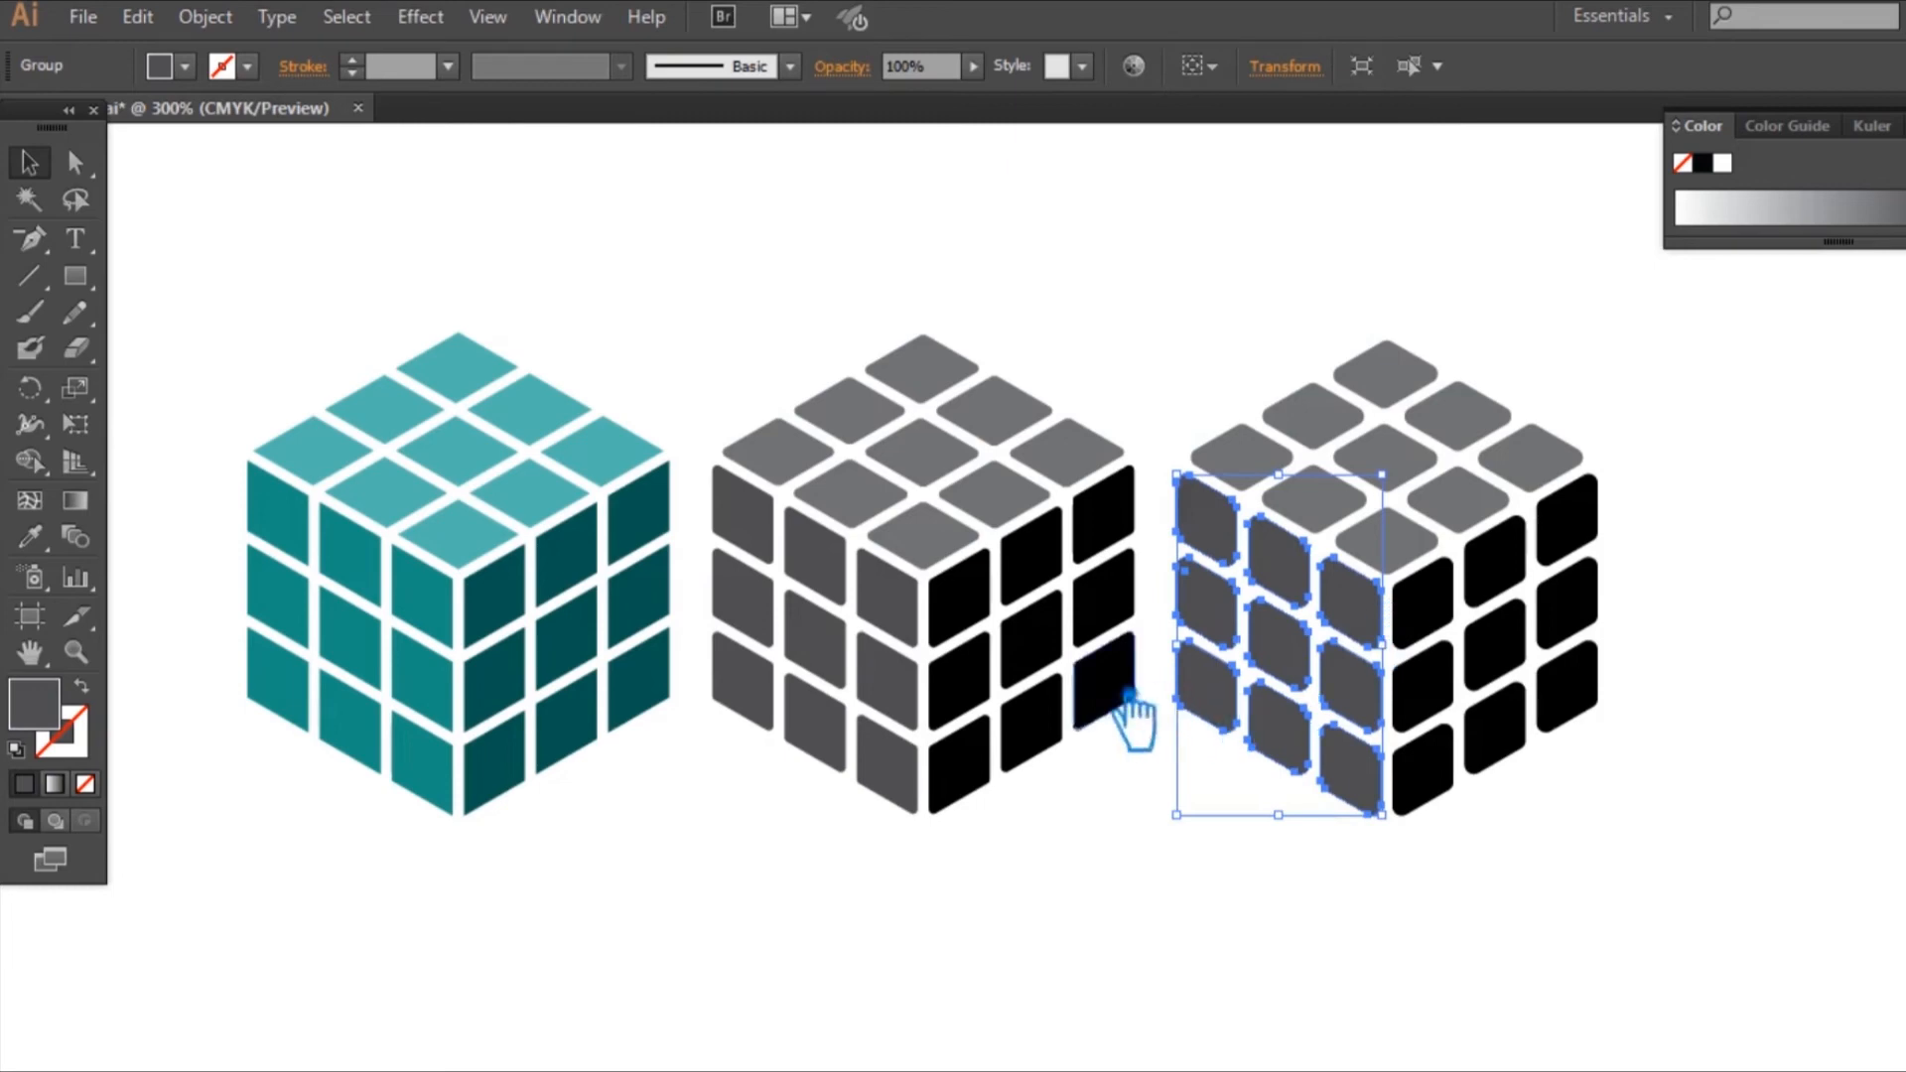
{"action": "left_click", "coordinate": [1170, 899]}
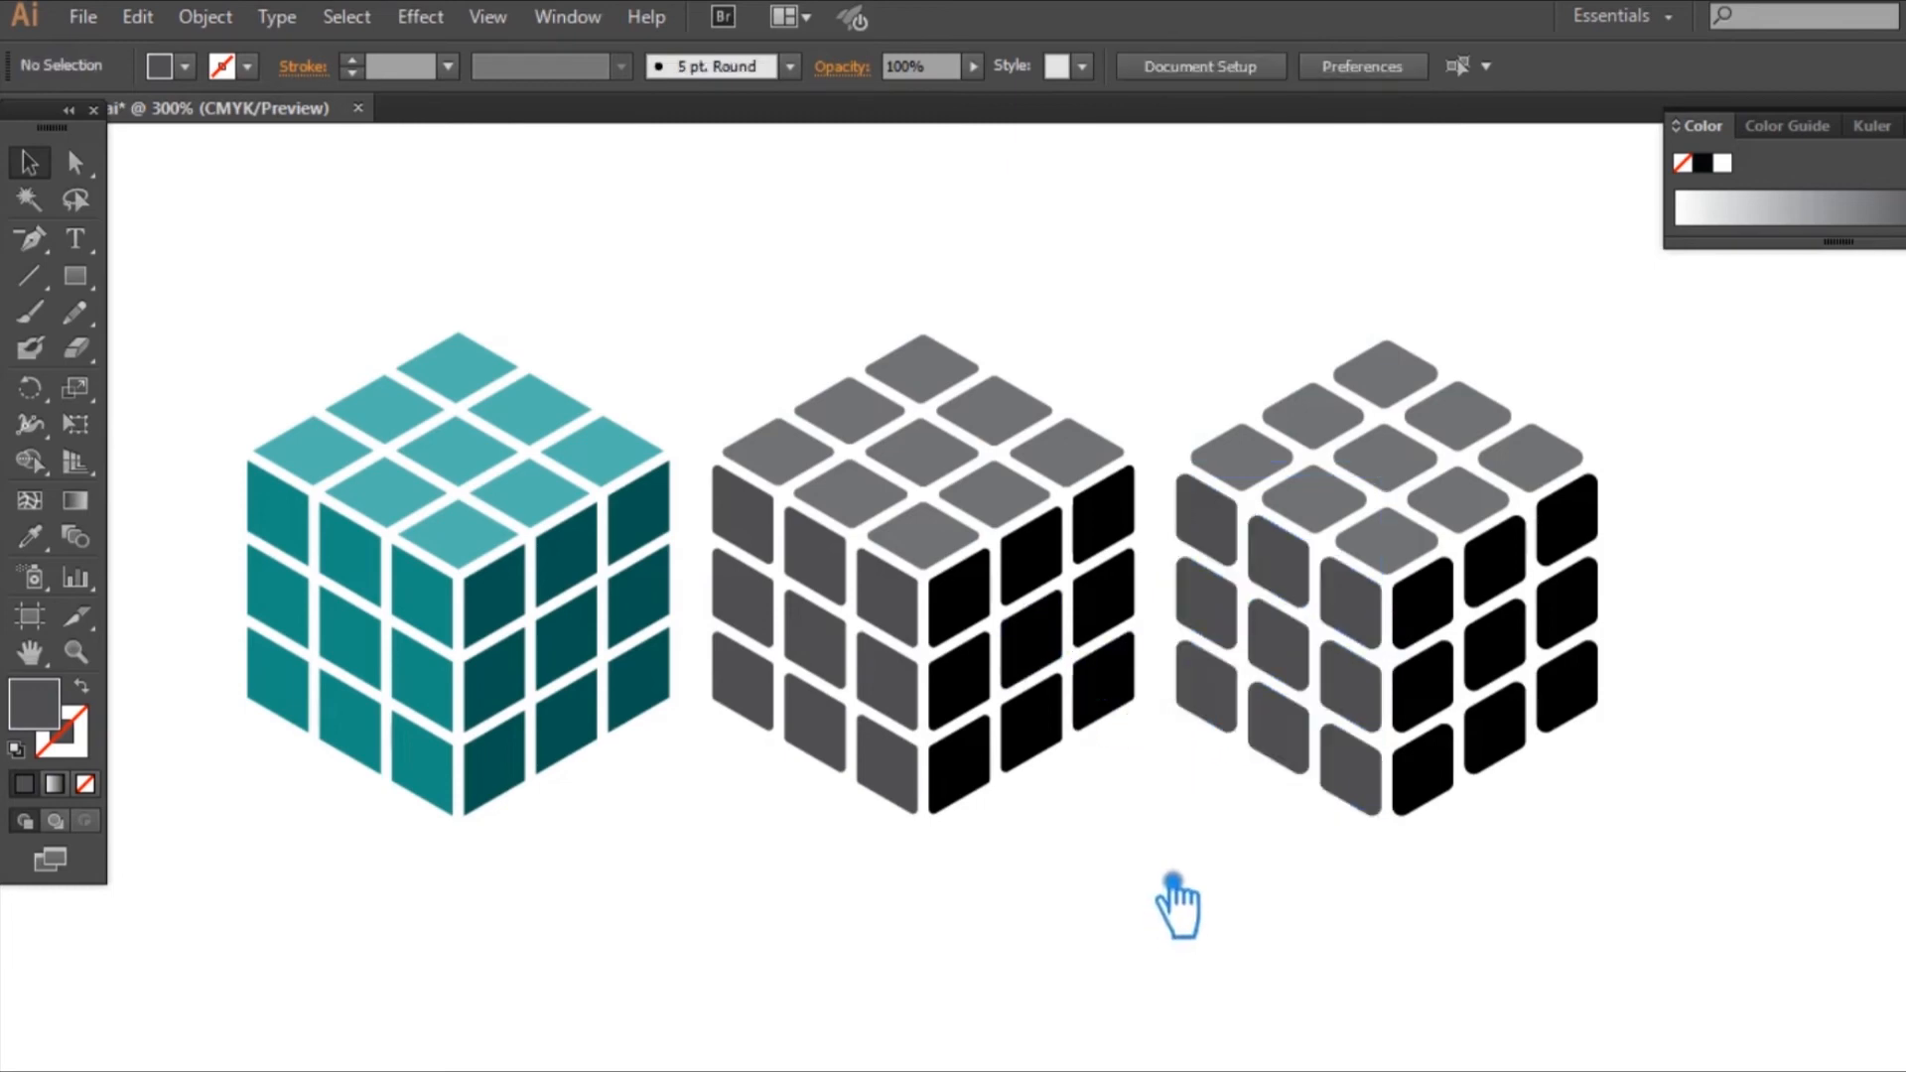
Step: Switch the middle and more rounded cubes' fills to RGB and colour them with the mid teal sampled from the sharp-cornered cube's left face
{"action": "left_click_drag", "start_coordinate": [1578, 913], "coordinate": [853, 358]}
{"action": "left_click", "coordinate": [1894, 125]}
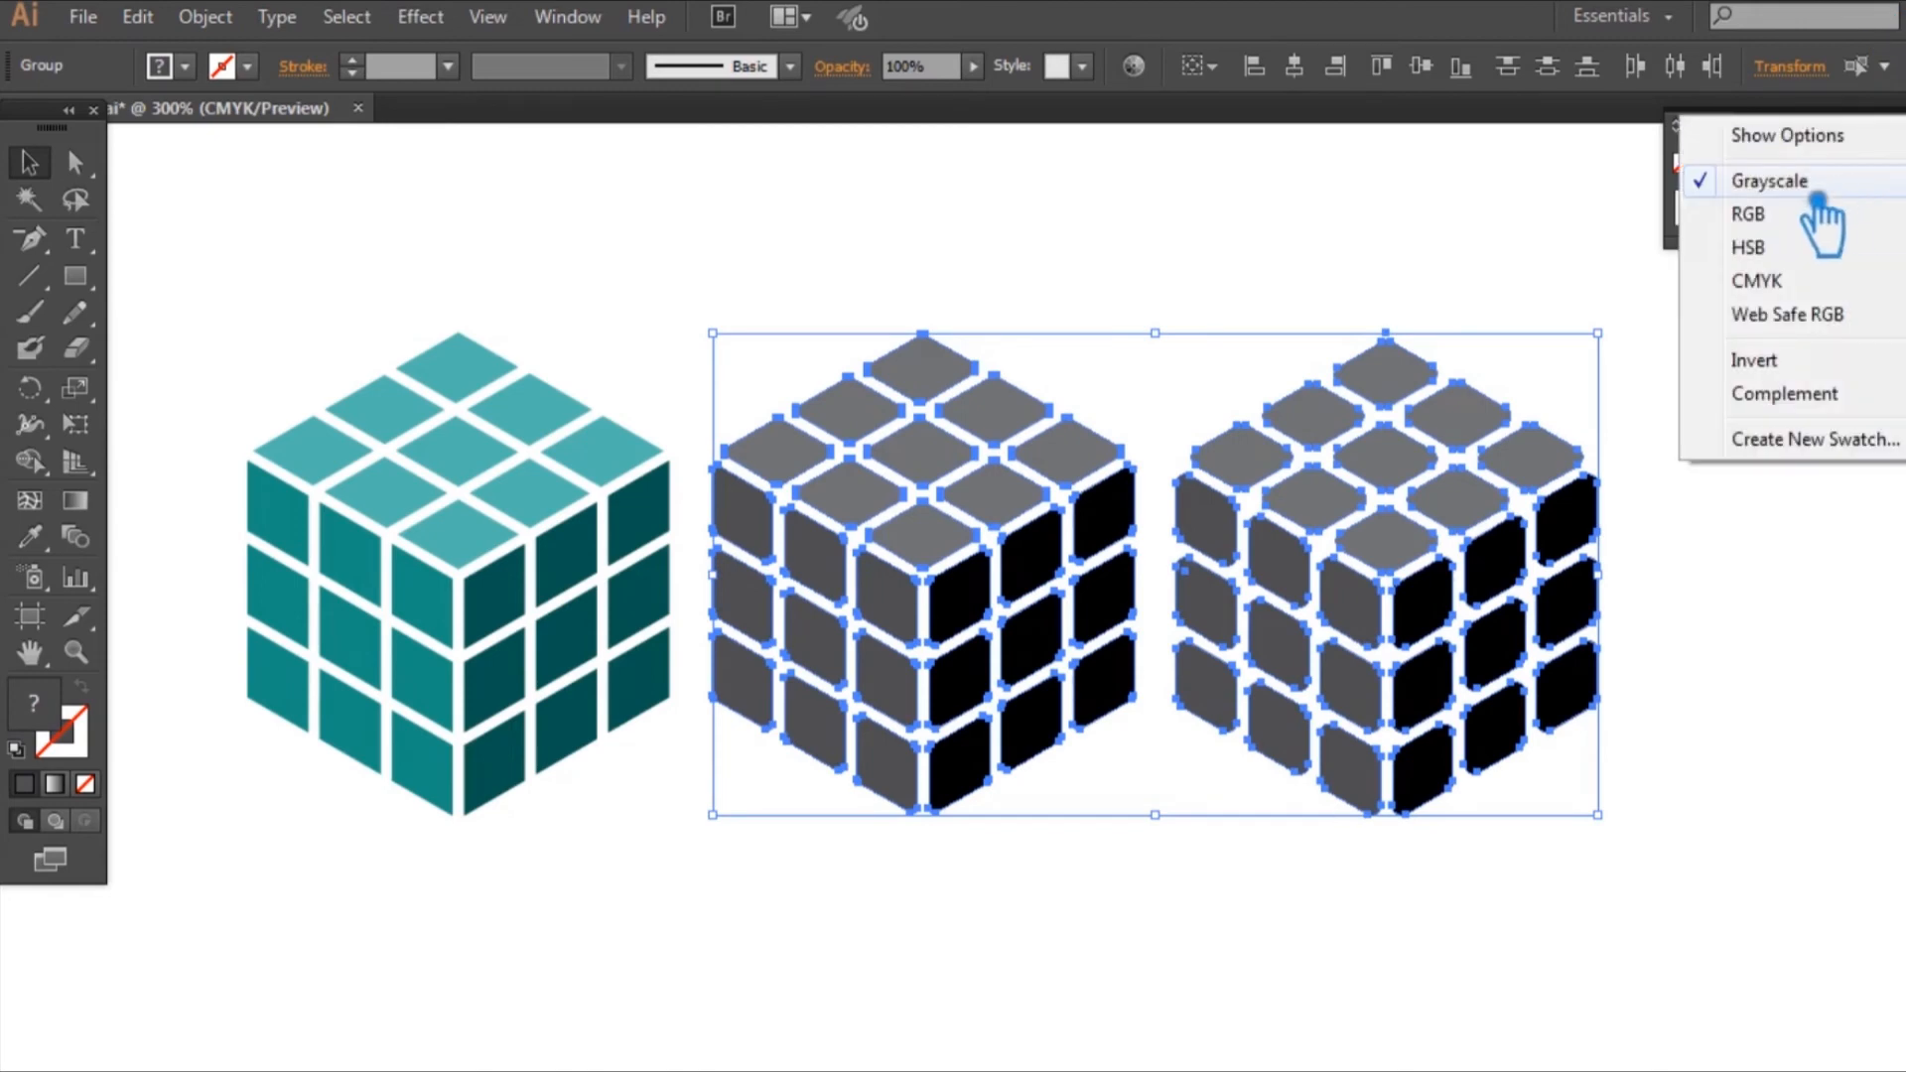
{"action": "left_click", "coordinate": [1858, 210]}
{"action": "left_click", "coordinate": [32, 539]}
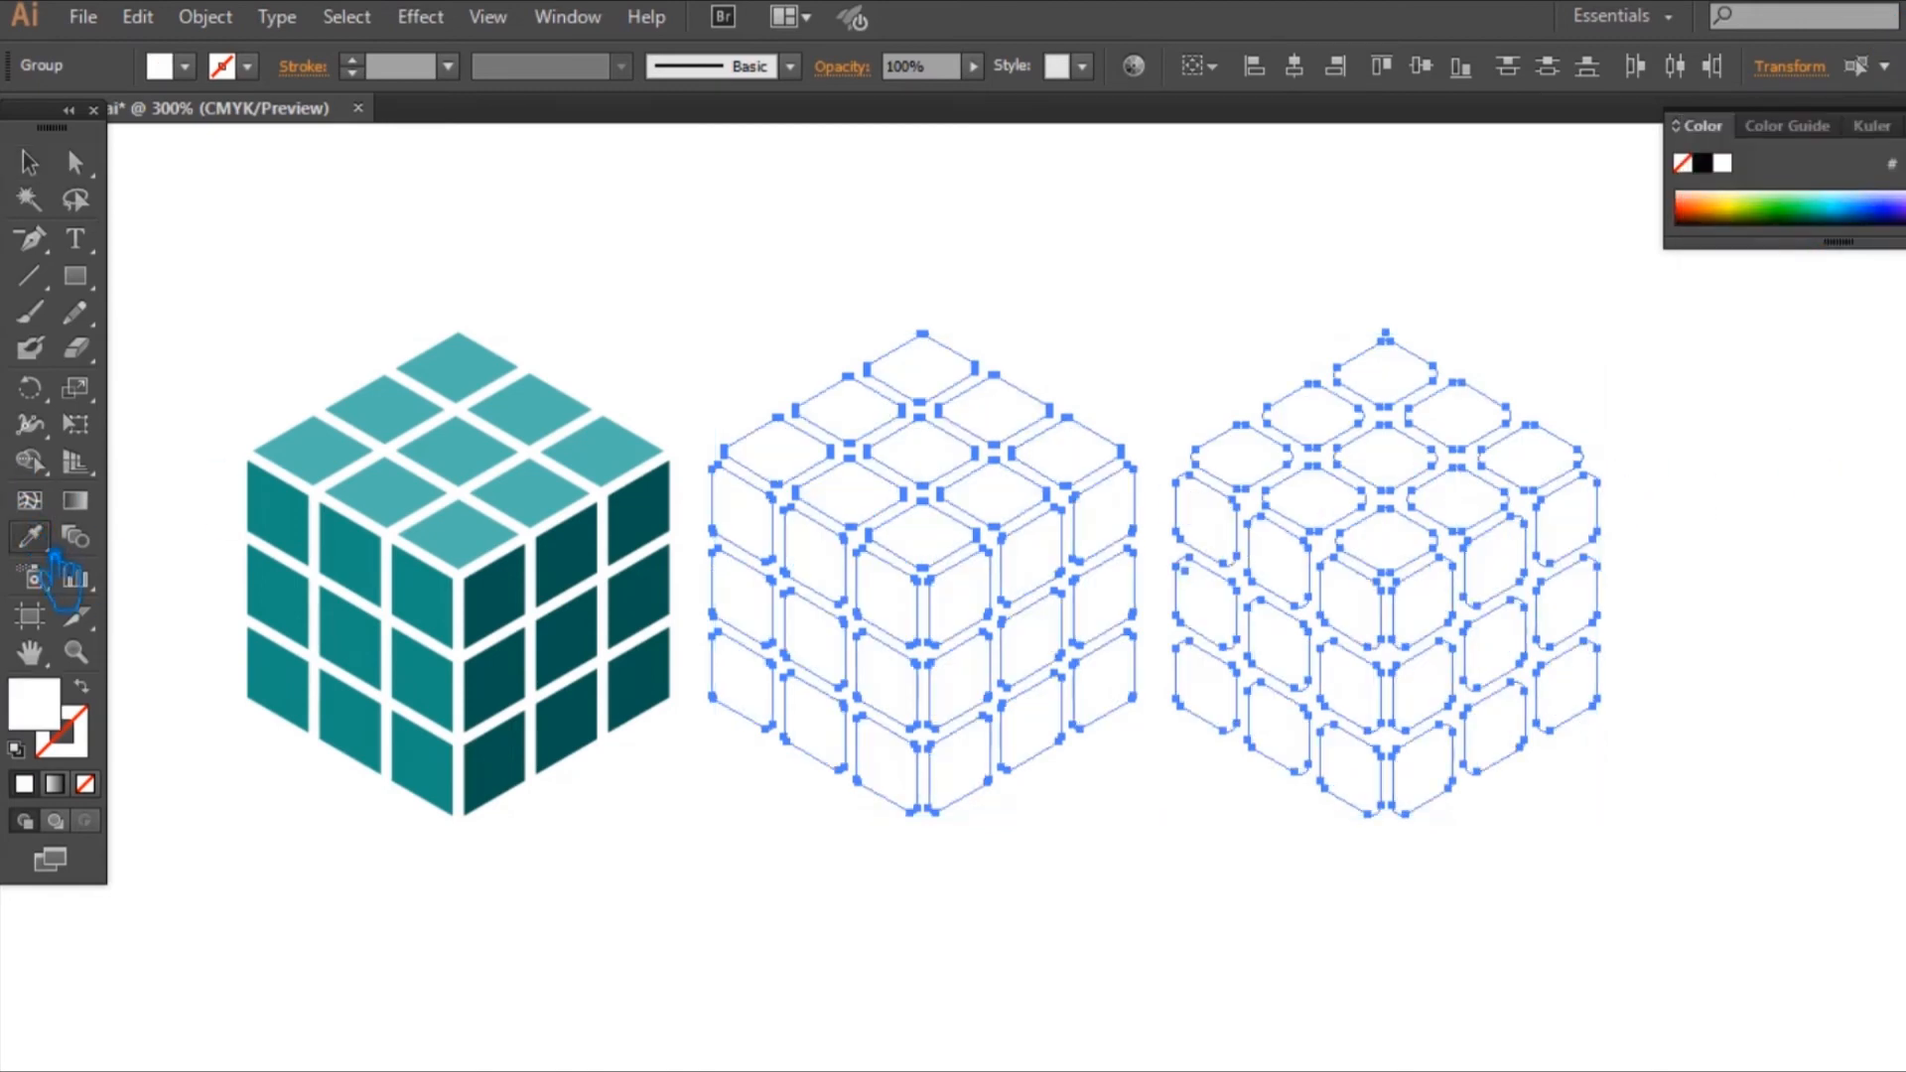
{"action": "left_click", "coordinate": [388, 588]}
{"action": "left_click", "coordinate": [30, 161]}
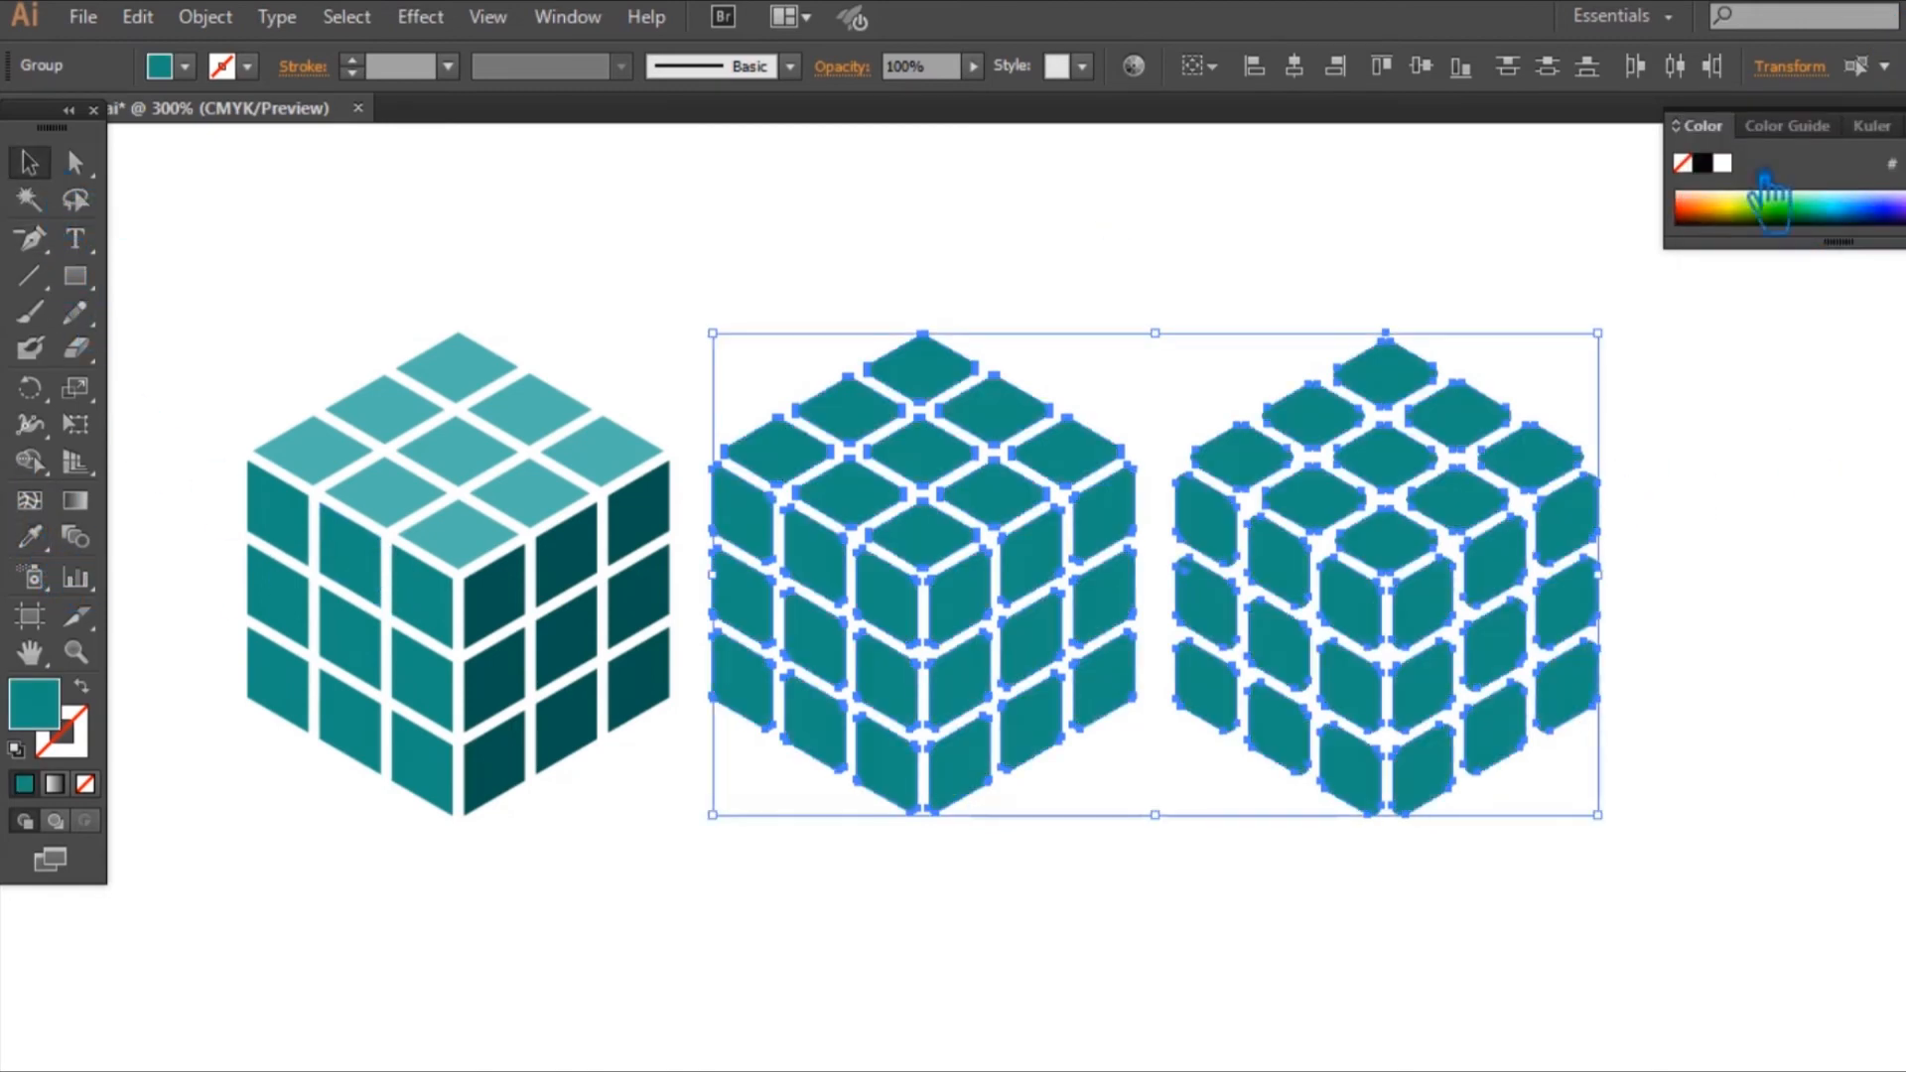
{"action": "left_click", "coordinate": [1809, 415]}
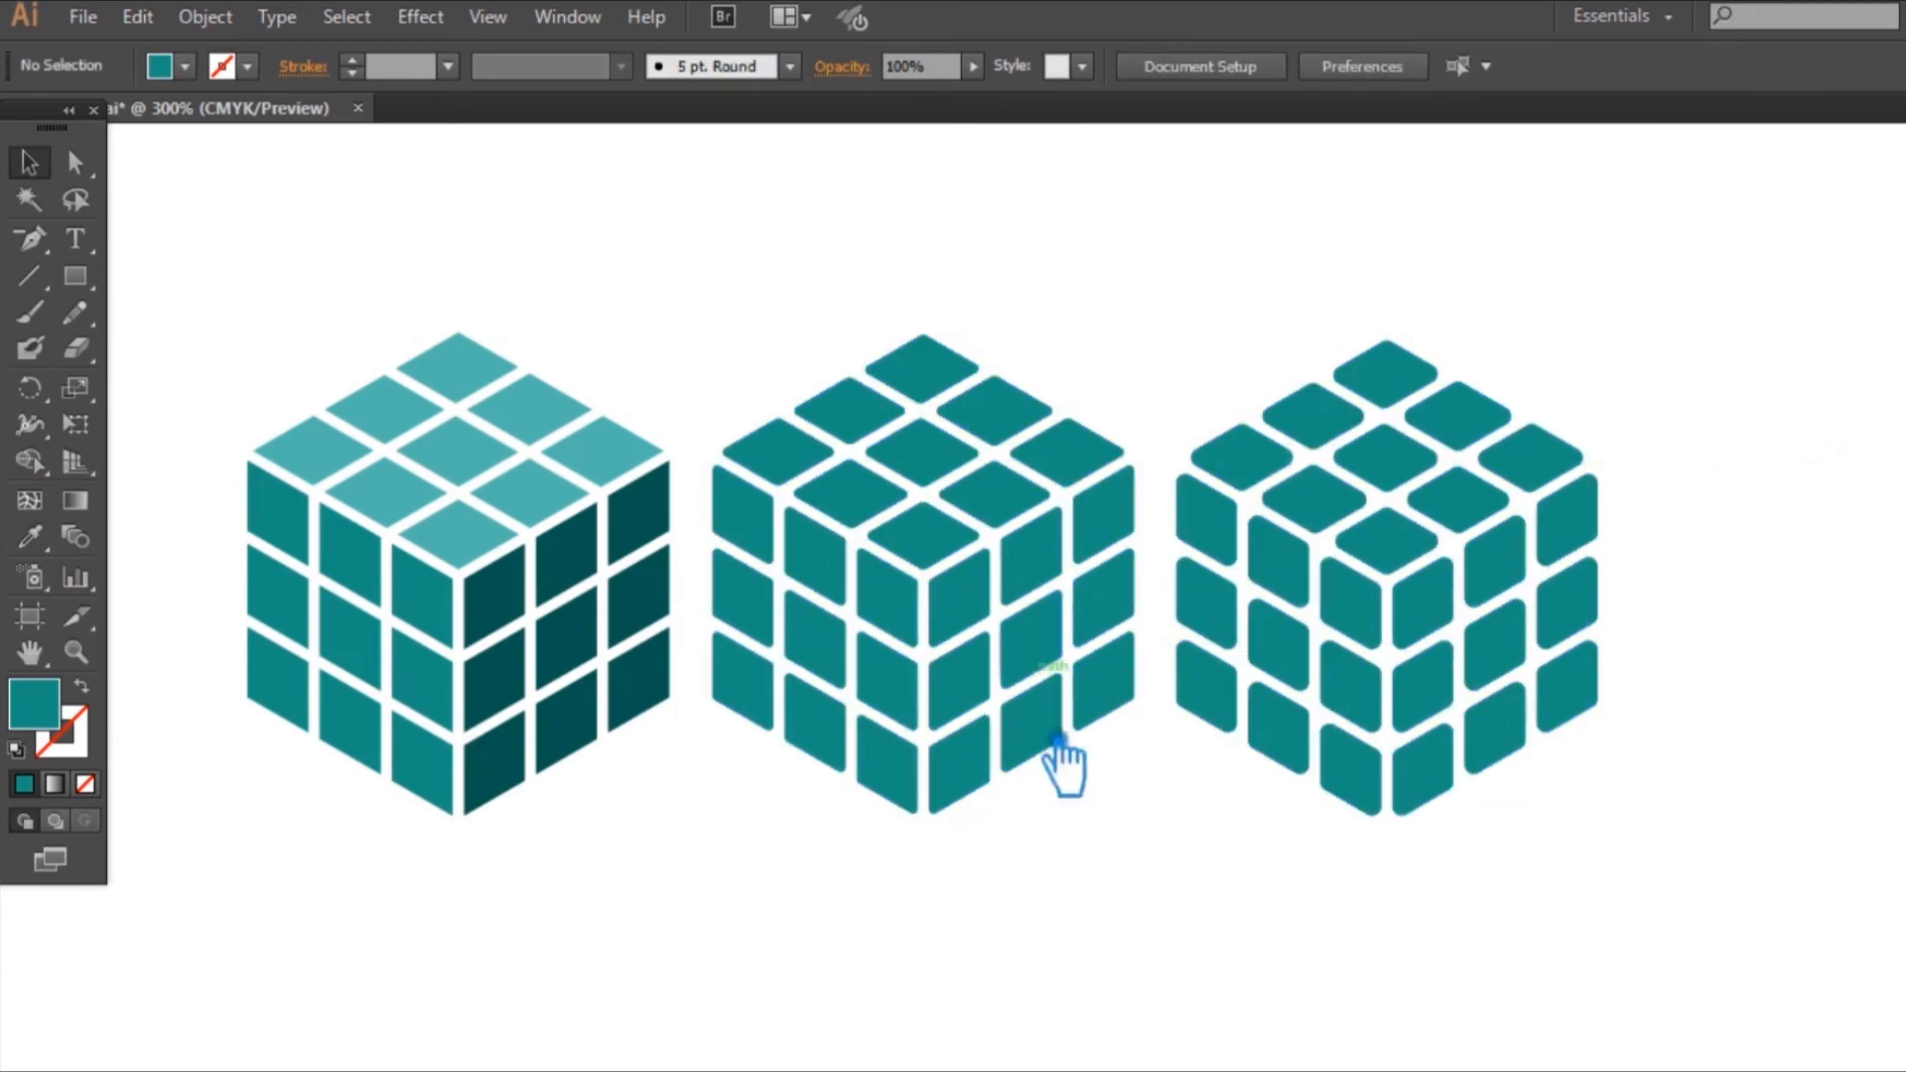
Step: Fill the middle cube's right face with a dark blue of about hue 235°, saturation 65% and brightness 49%
{"action": "left_click_drag", "start_coordinate": [1139, 791], "coordinate": [986, 631]}
{"action": "left_click", "coordinate": [1076, 872]}
{"action": "left_click", "coordinate": [1018, 764]}
{"action": "double_click", "coordinate": [49, 711]}
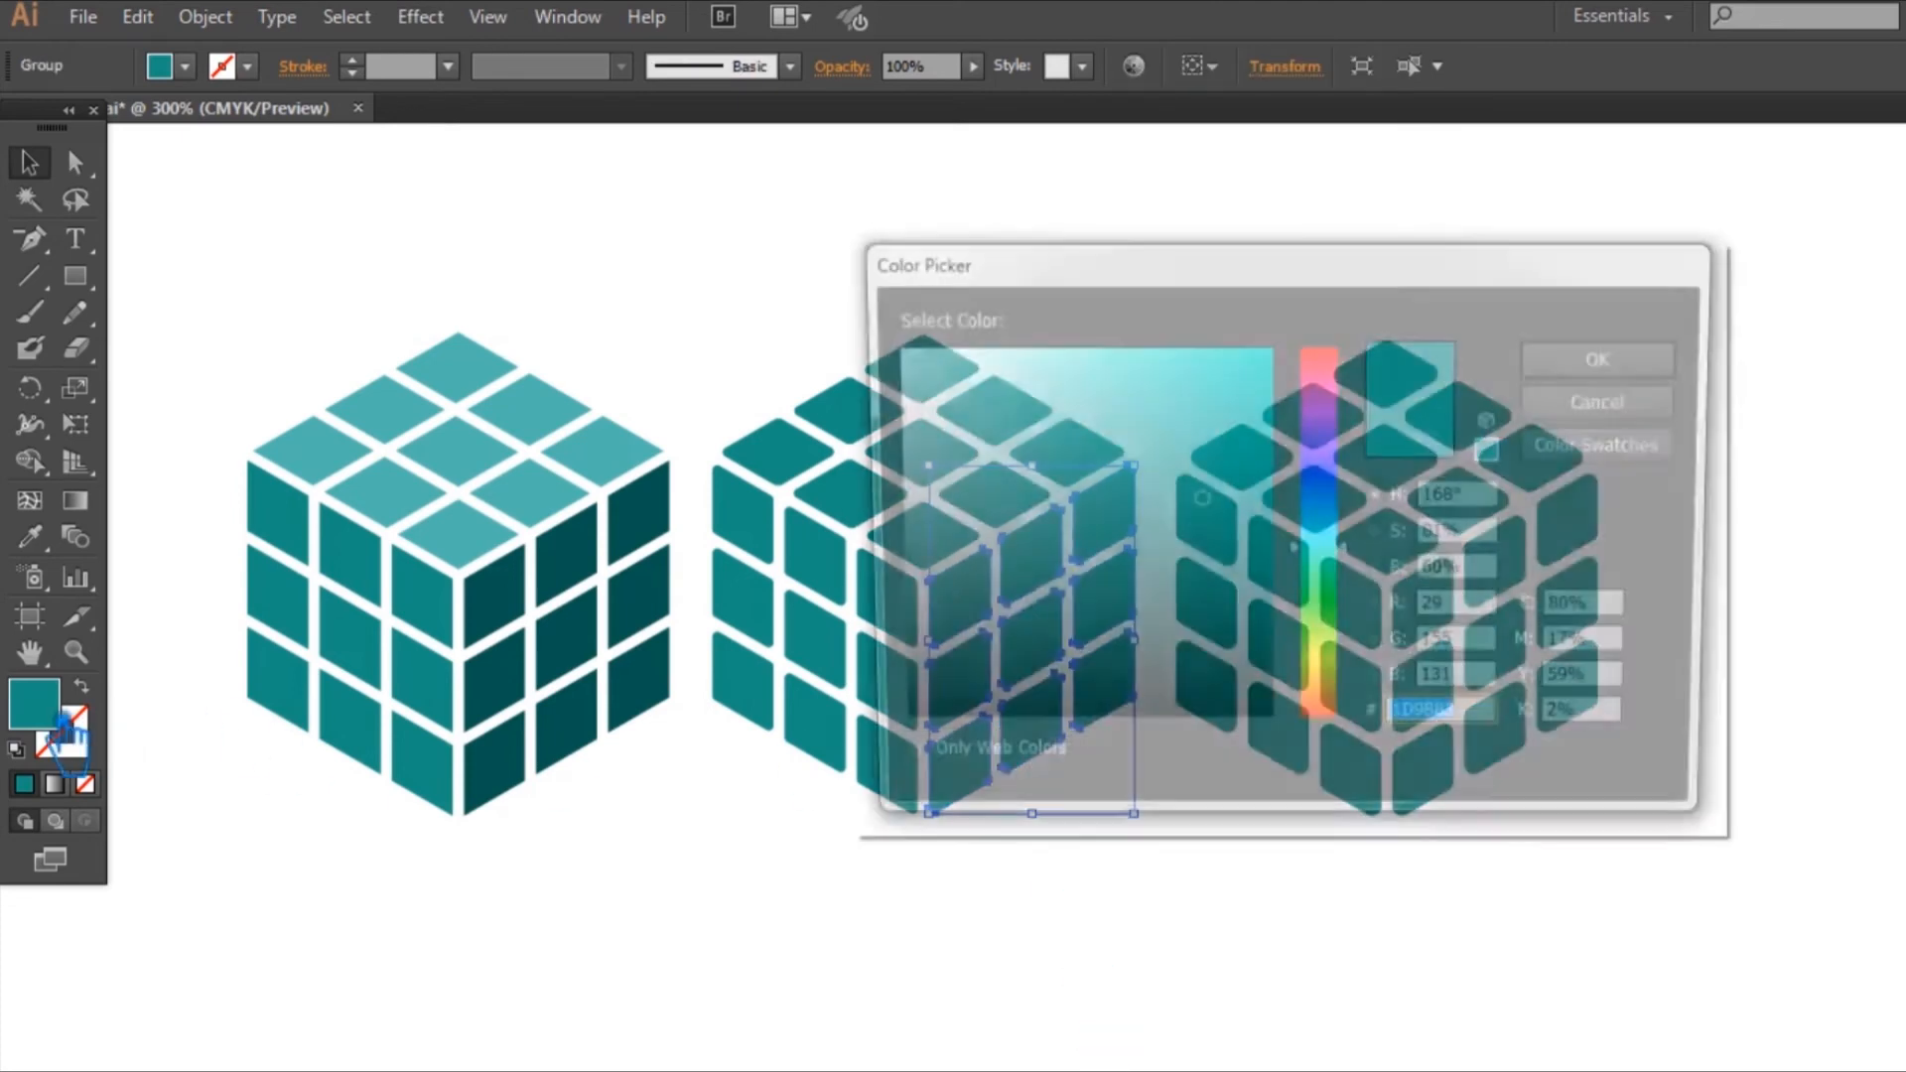
{"action": "left_click_drag", "start_coordinate": [1353, 559], "coordinate": [1352, 523]}
{"action": "left_click_drag", "start_coordinate": [1094, 262], "coordinate": [1470, 235]}
{"action": "left_click_drag", "start_coordinate": [1724, 489], "coordinate": [1631, 501]}
{"action": "key", "text": "Return"}
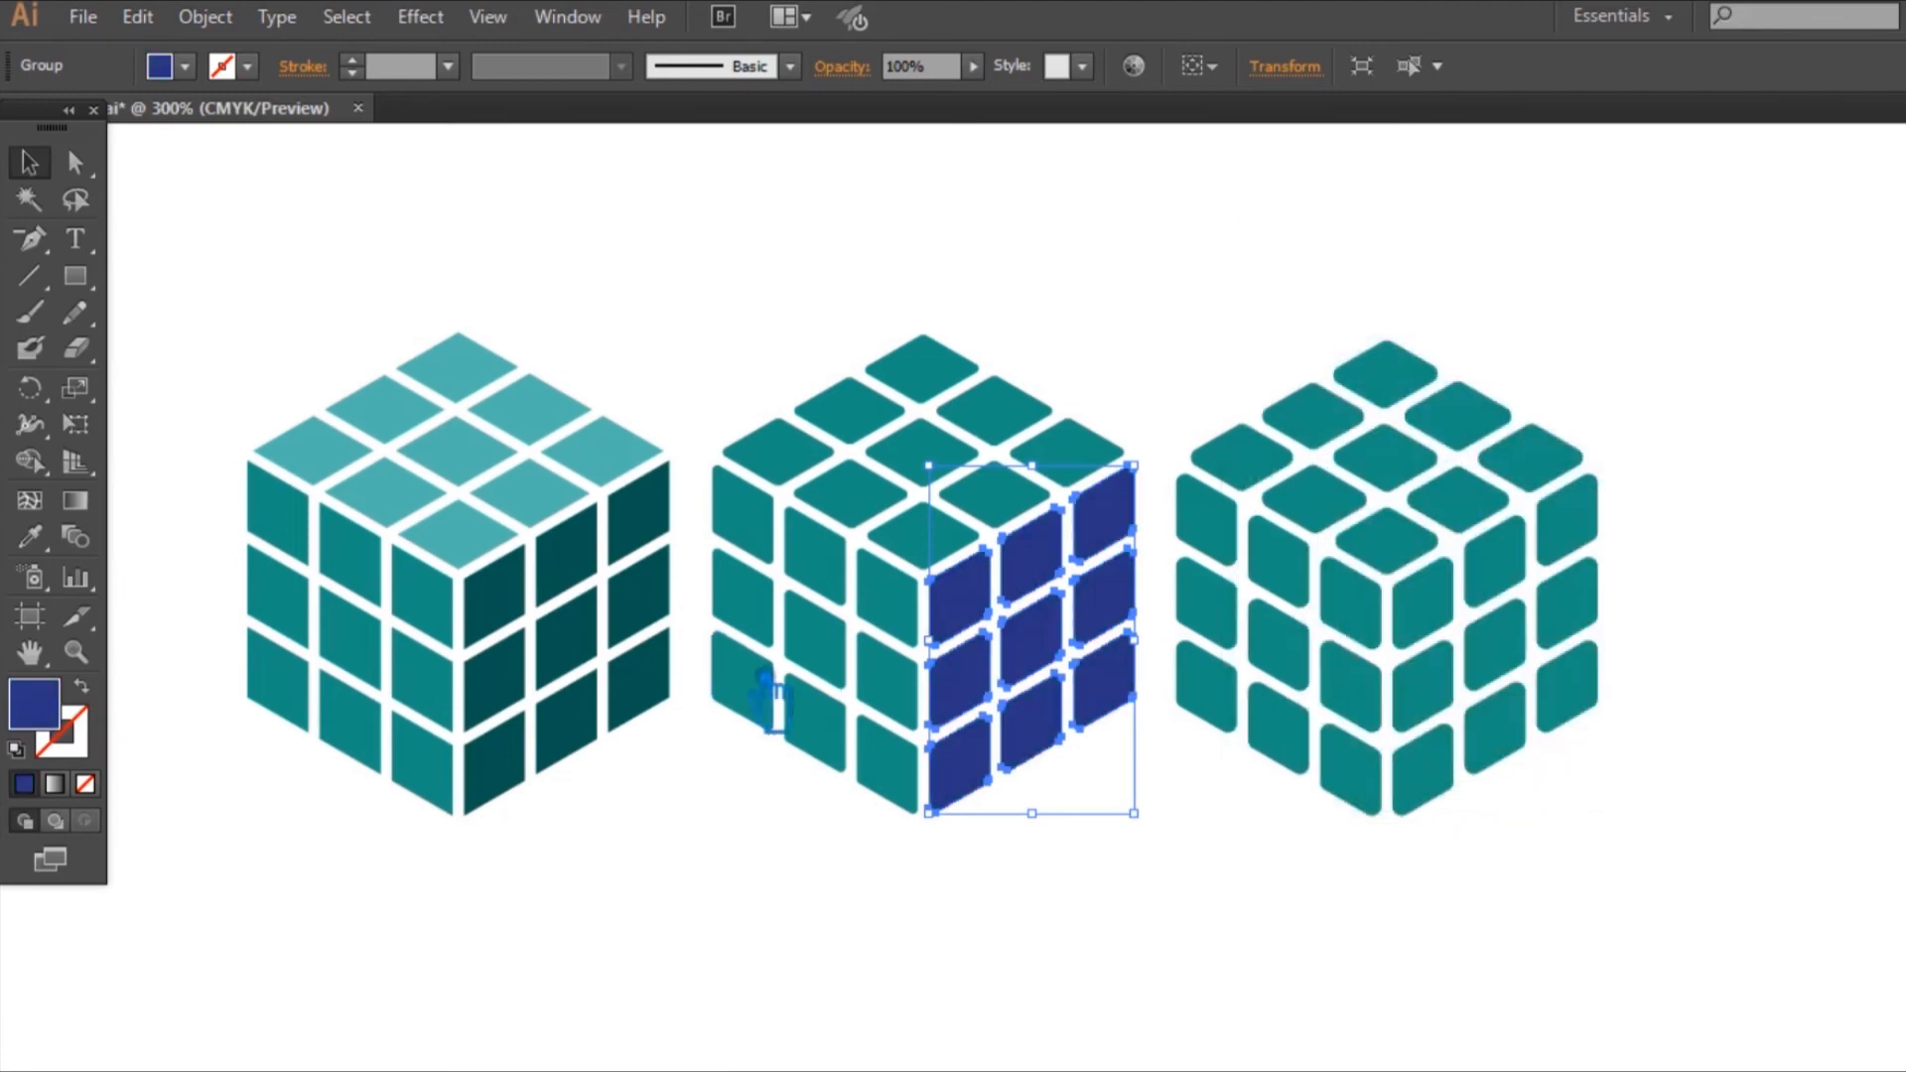
Step: Fill the middle cube's left face with the dark blue sampled from its right face, adjusted to a lighter shade
{"action": "left_click", "coordinate": [842, 673]}
{"action": "left_click", "coordinate": [29, 537]}
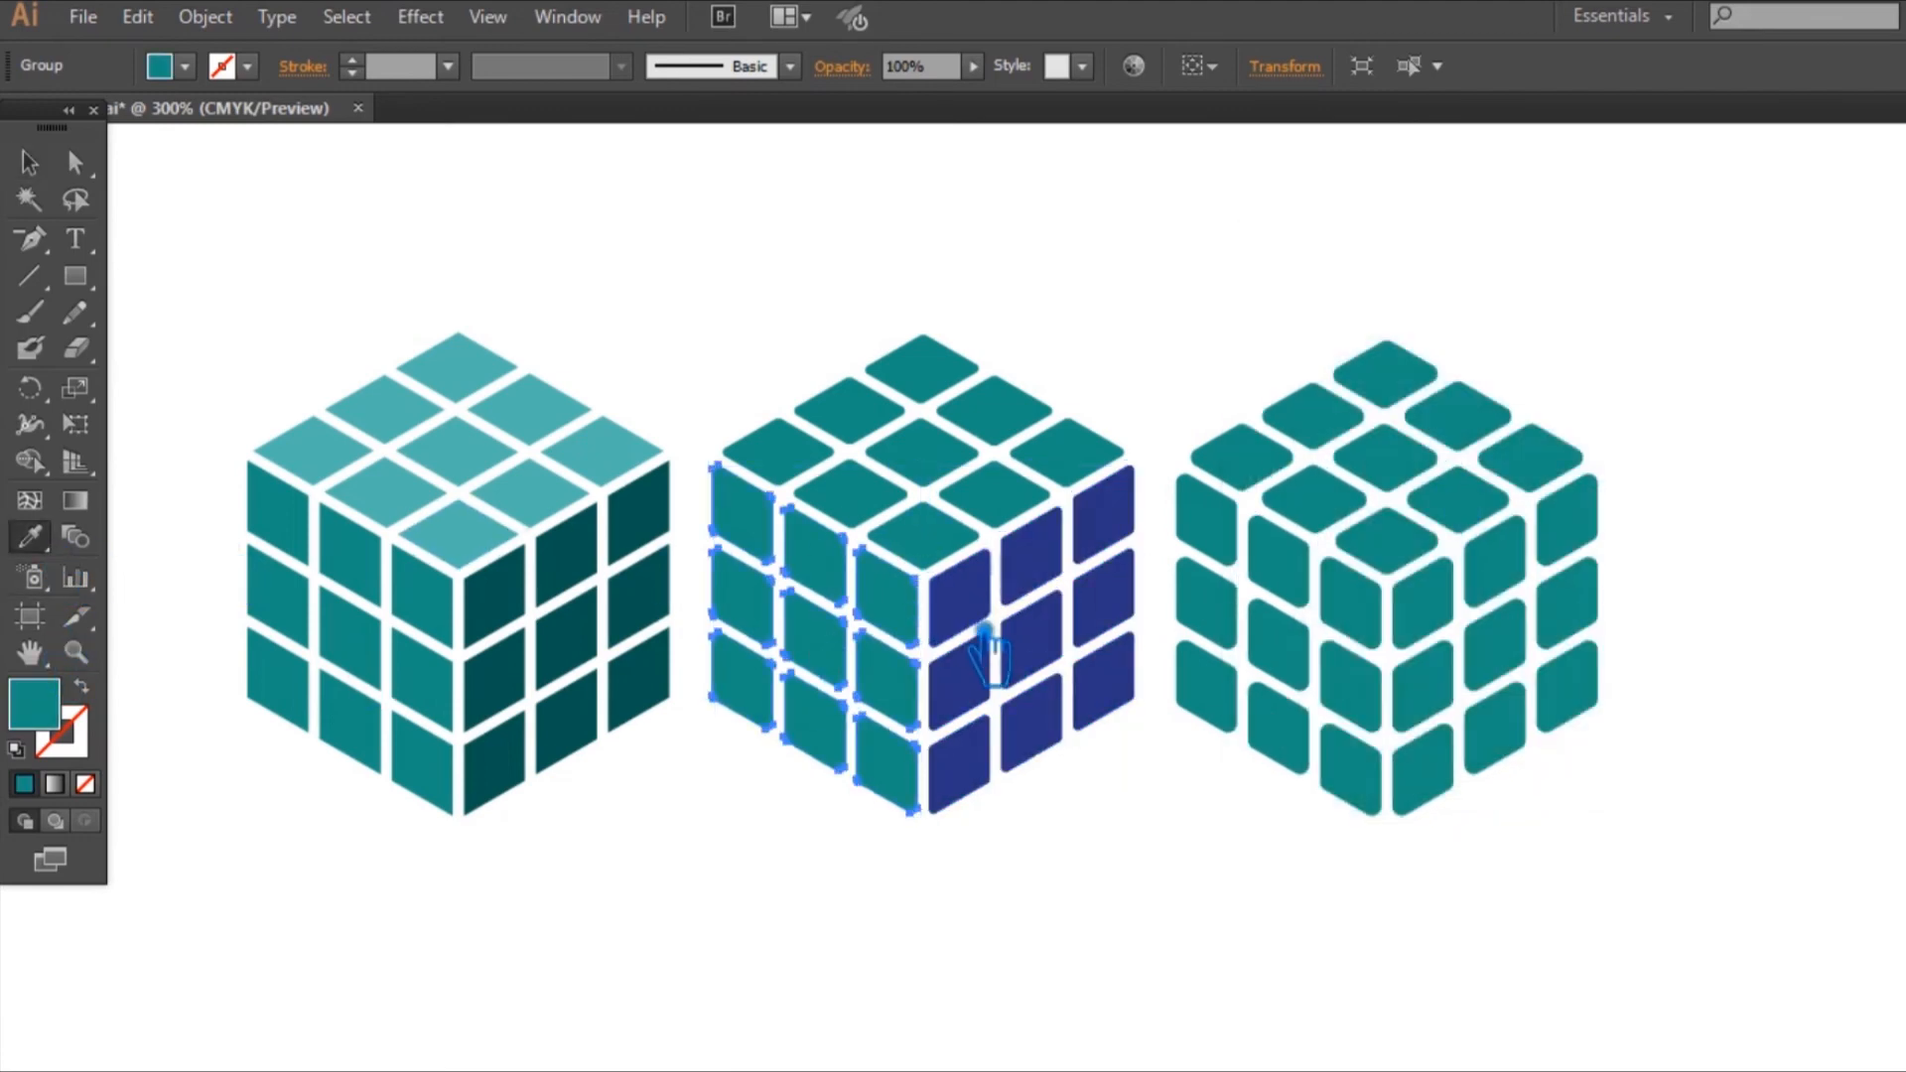
{"action": "left_click", "coordinate": [988, 655]}
{"action": "double_click", "coordinate": [51, 721]}
{"action": "mouse_move", "coordinate": [1534, 533]}
{"action": "left_mouse_down"}
{"action": "mouse_move", "coordinate": [1617, 551]}
{"action": "mouse_move", "coordinate": [1623, 454]}
{"action": "left_mouse_up"}
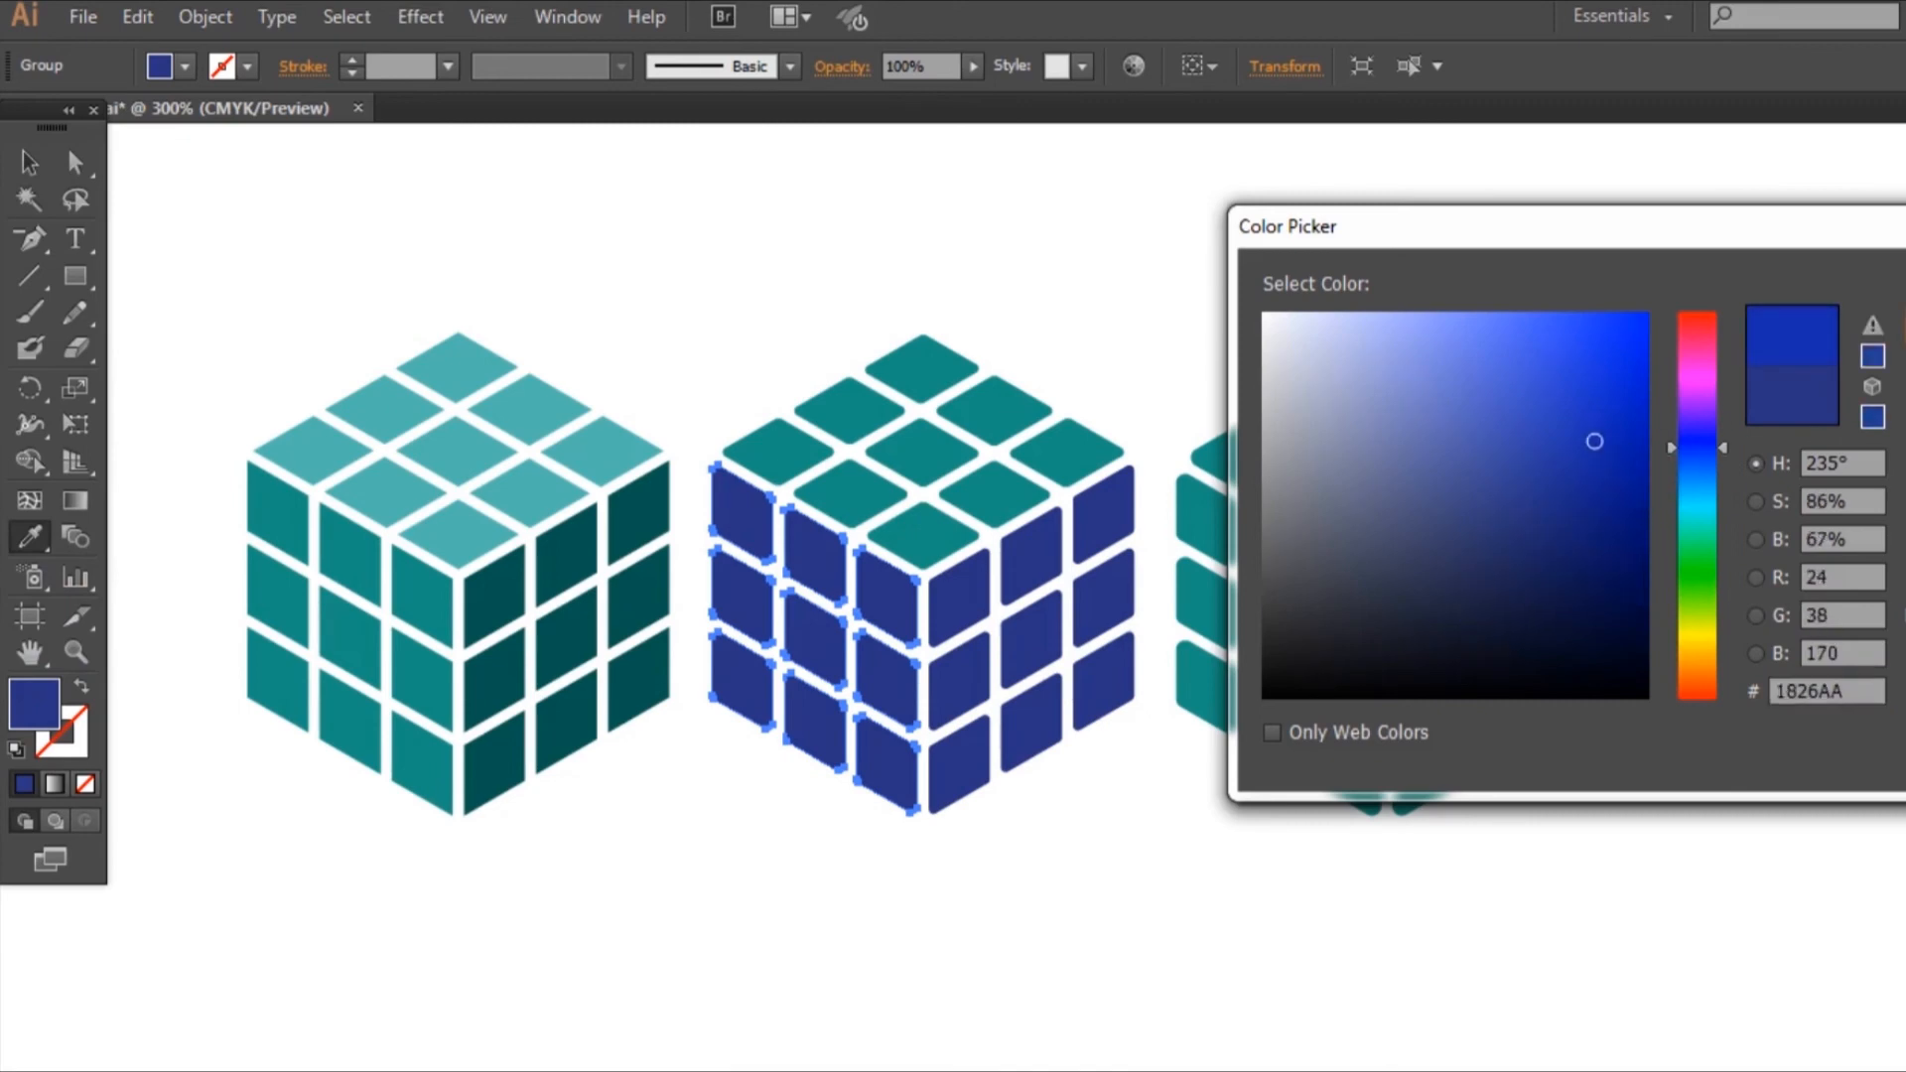
{"action": "key", "text": "Return"}
{"action": "double_click", "coordinate": [45, 721]}
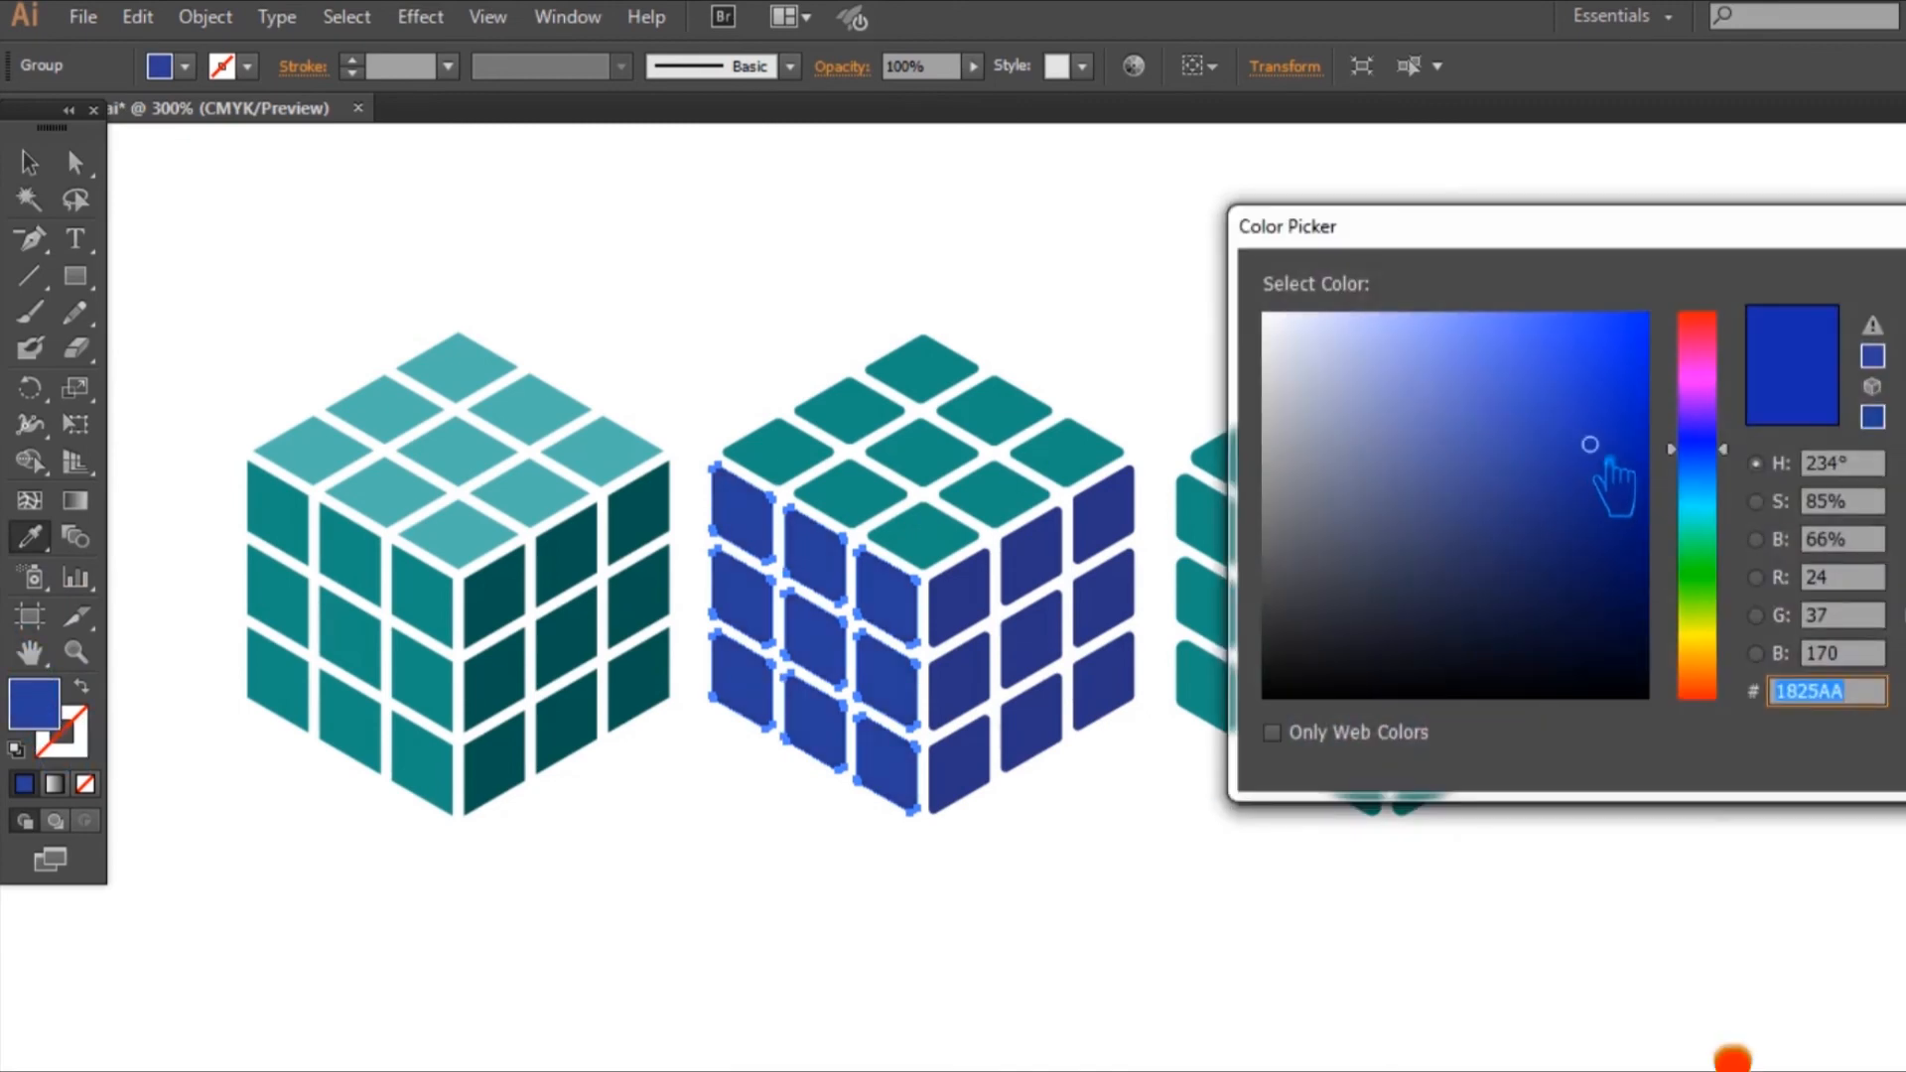
{"action": "left_click_drag", "start_coordinate": [1588, 438], "coordinate": [1582, 411]}
{"action": "key", "text": "Return"}
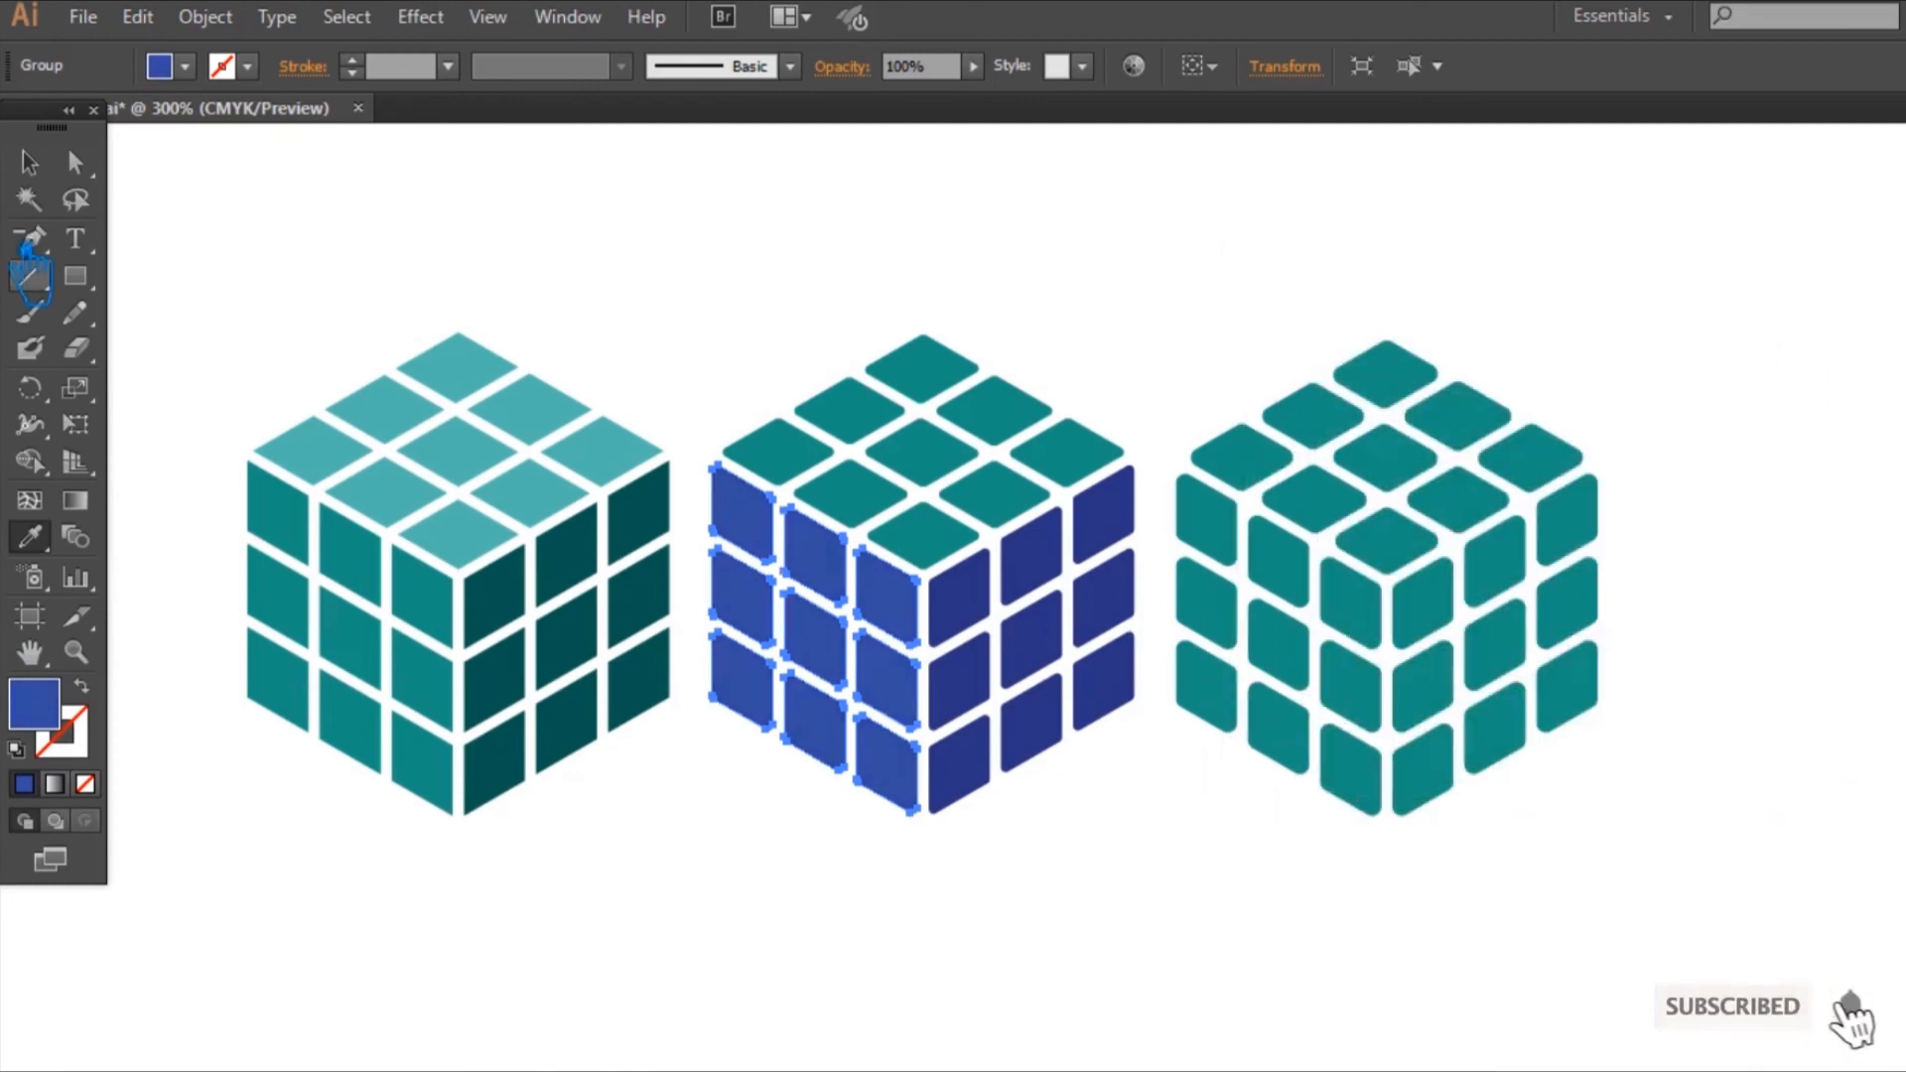
Step: Lighten the middle cube's left face fill further, to hue 228°, saturation 76% and brightness 81%
{"action": "left_click", "coordinate": [28, 161]}
{"action": "left_click", "coordinate": [1018, 516]}
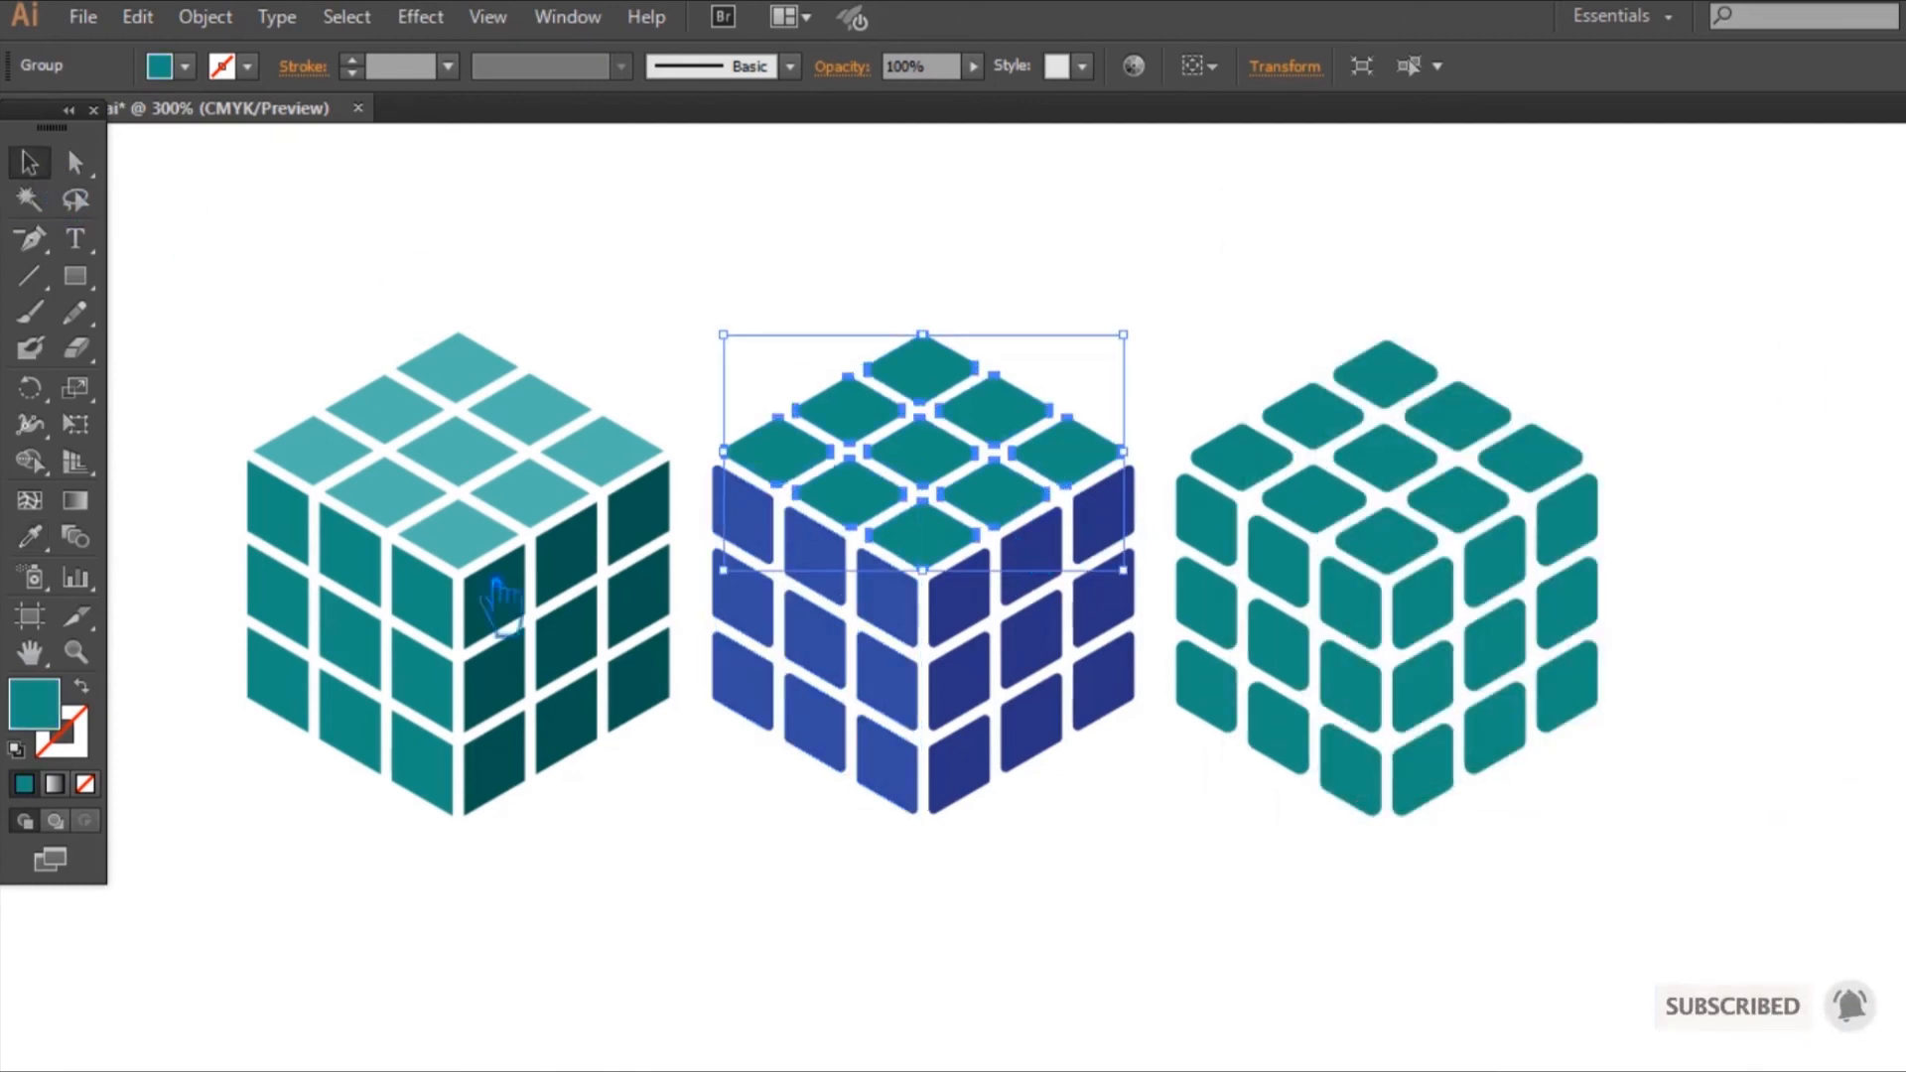
{"action": "left_click", "coordinate": [836, 665]}
{"action": "double_click", "coordinate": [35, 702]}
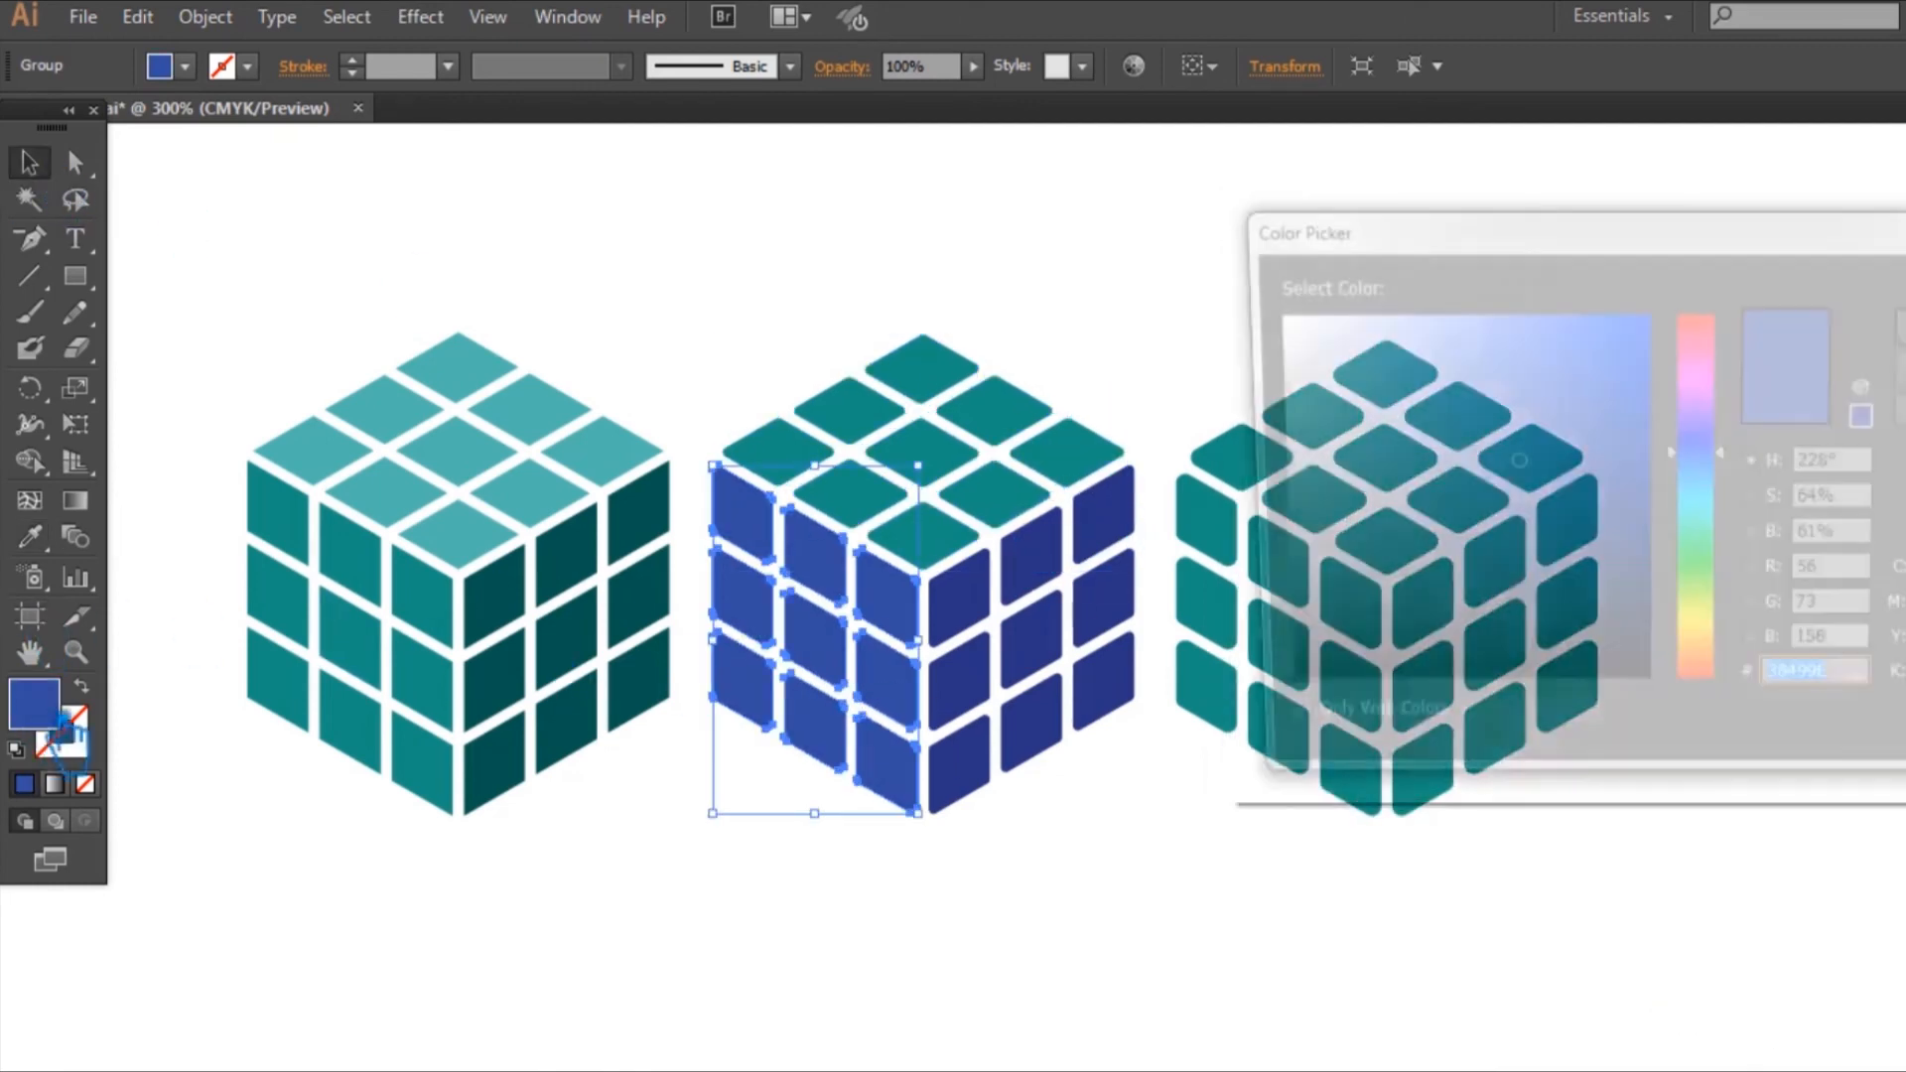
{"action": "left_click", "coordinate": [1562, 463]}
{"action": "left_click_drag", "start_coordinate": [1594, 476], "coordinate": [1588, 399]}
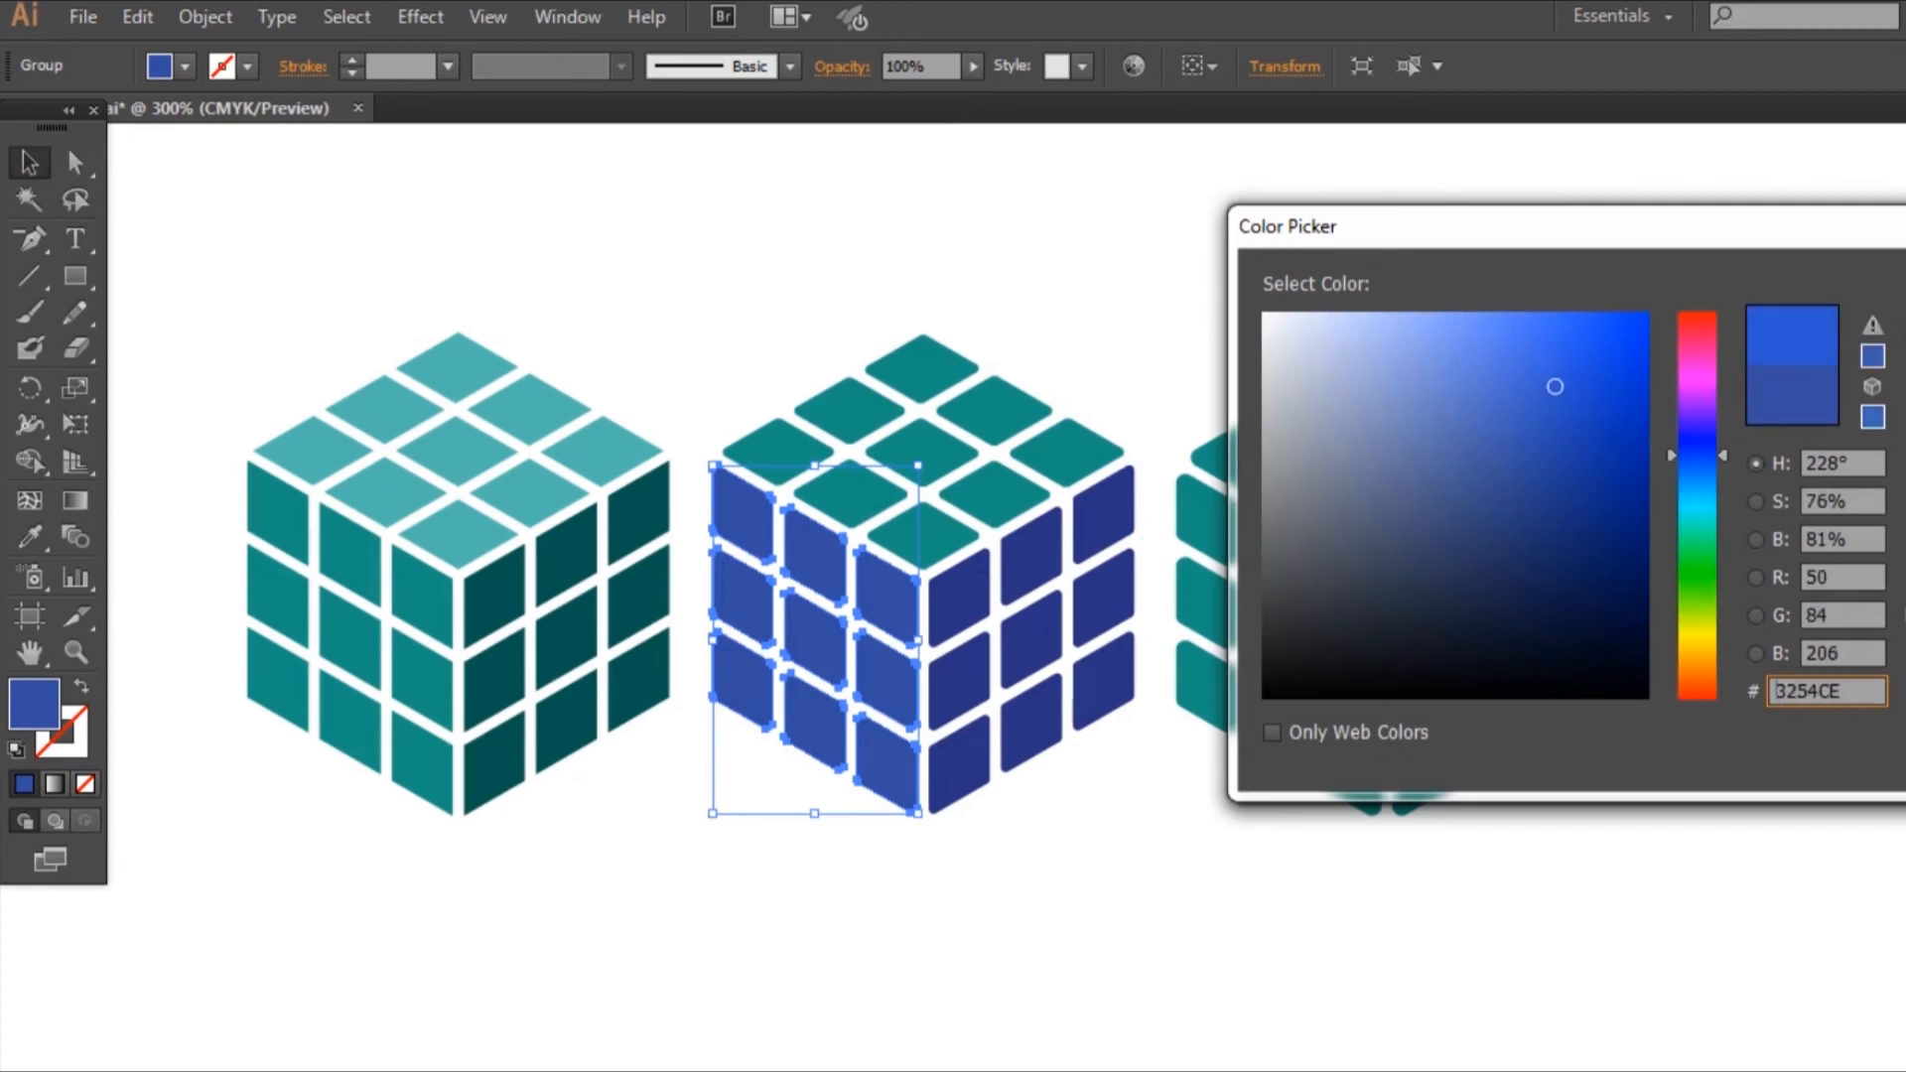
{"action": "key", "text": "Return"}
Step: Fill the middle cube's top face with the left face's sampled blue, lightened to hue 223°, saturation 55% and brightness 97%
{"action": "left_click", "coordinate": [1092, 459]}
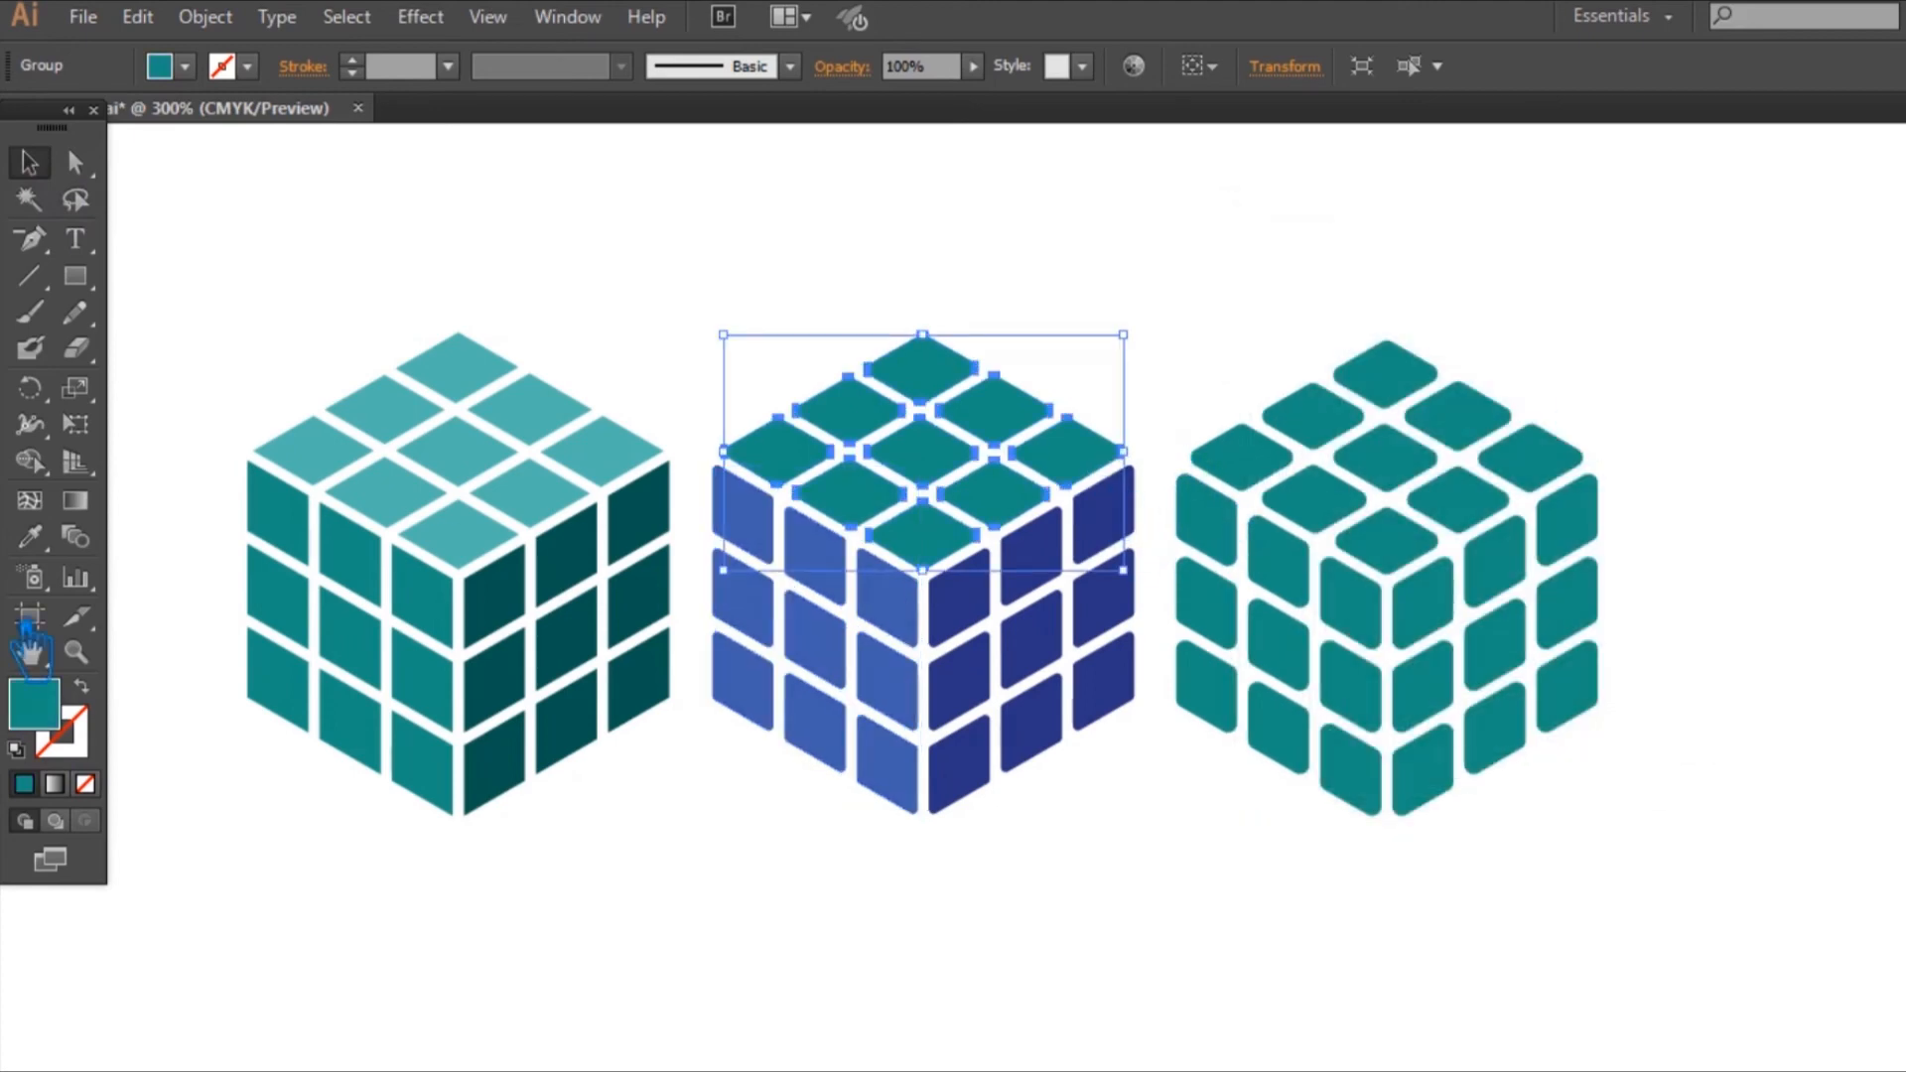
{"action": "left_click", "coordinate": [29, 536]}
{"action": "left_click", "coordinate": [859, 596]}
{"action": "double_click", "coordinate": [34, 704]}
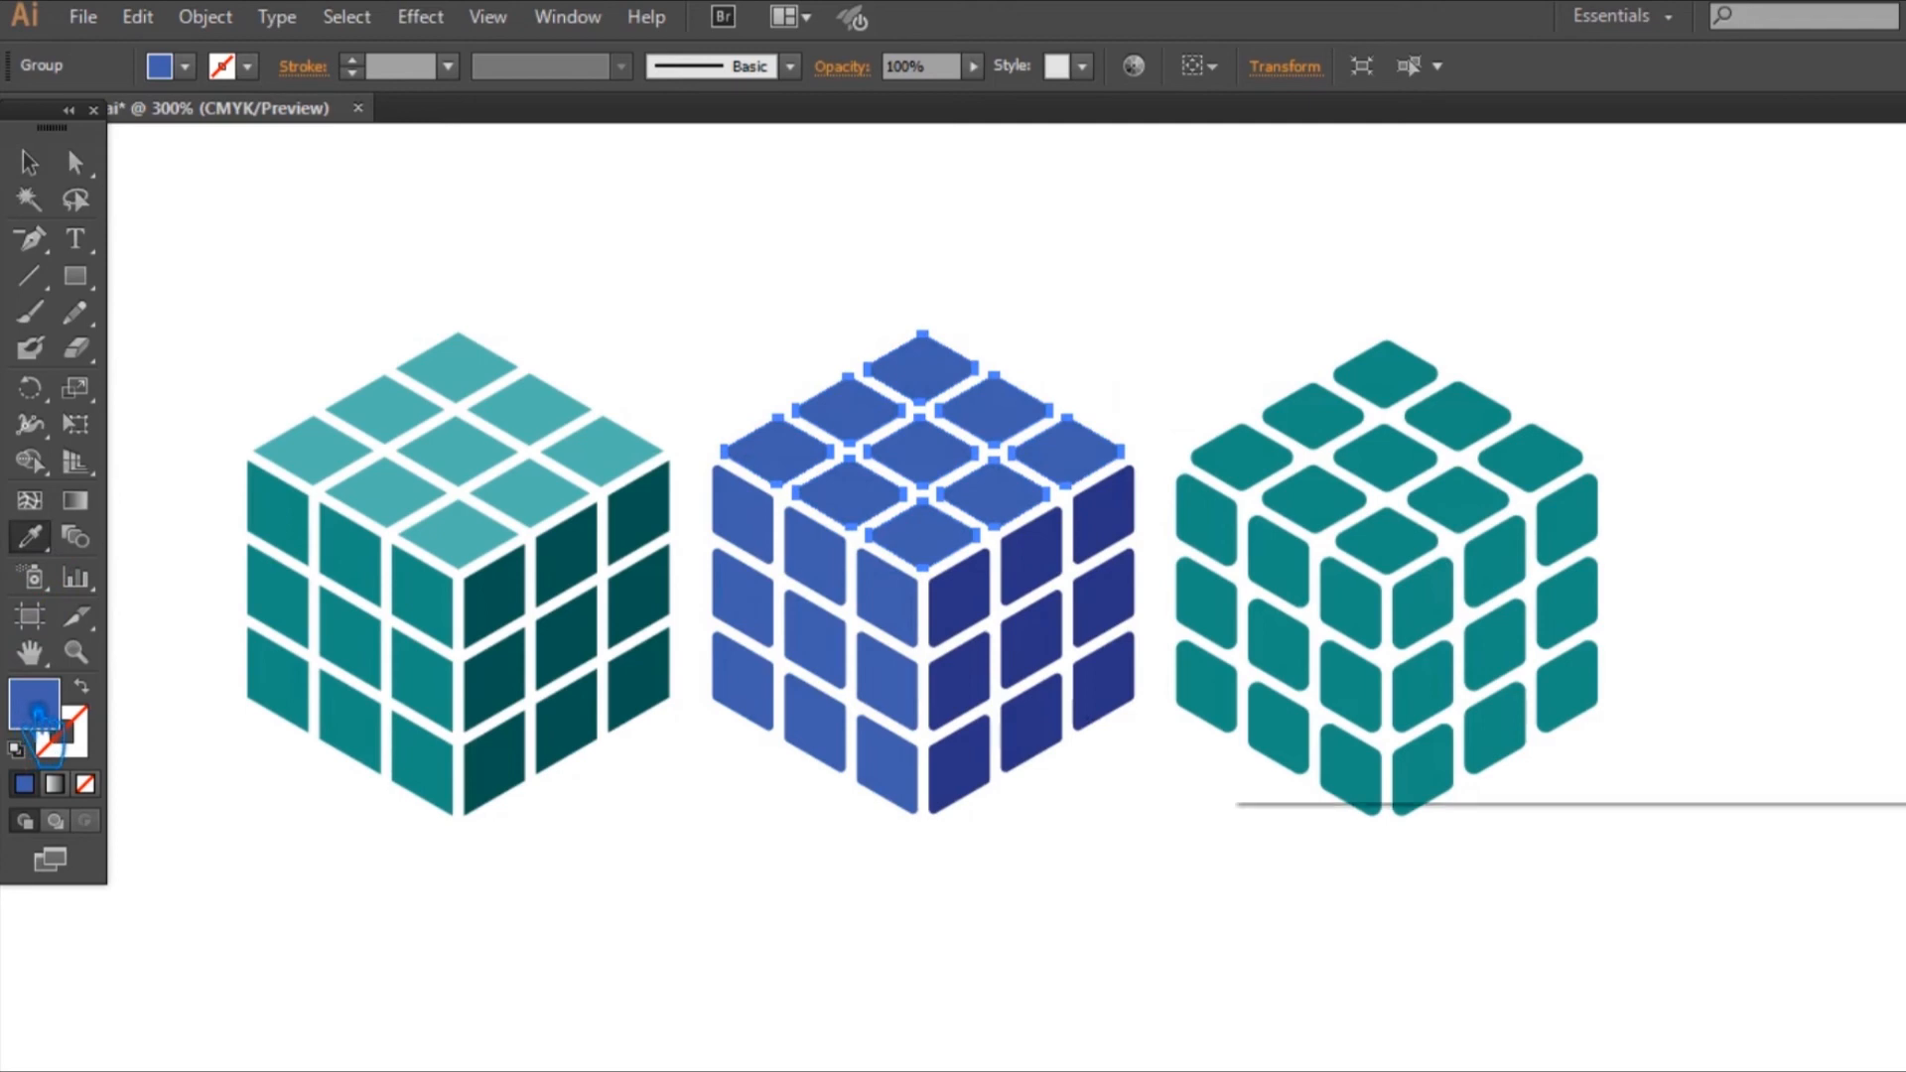
{"action": "left_click", "coordinate": [1479, 375]}
{"action": "left_click_drag", "start_coordinate": [1501, 377], "coordinate": [1434, 311]}
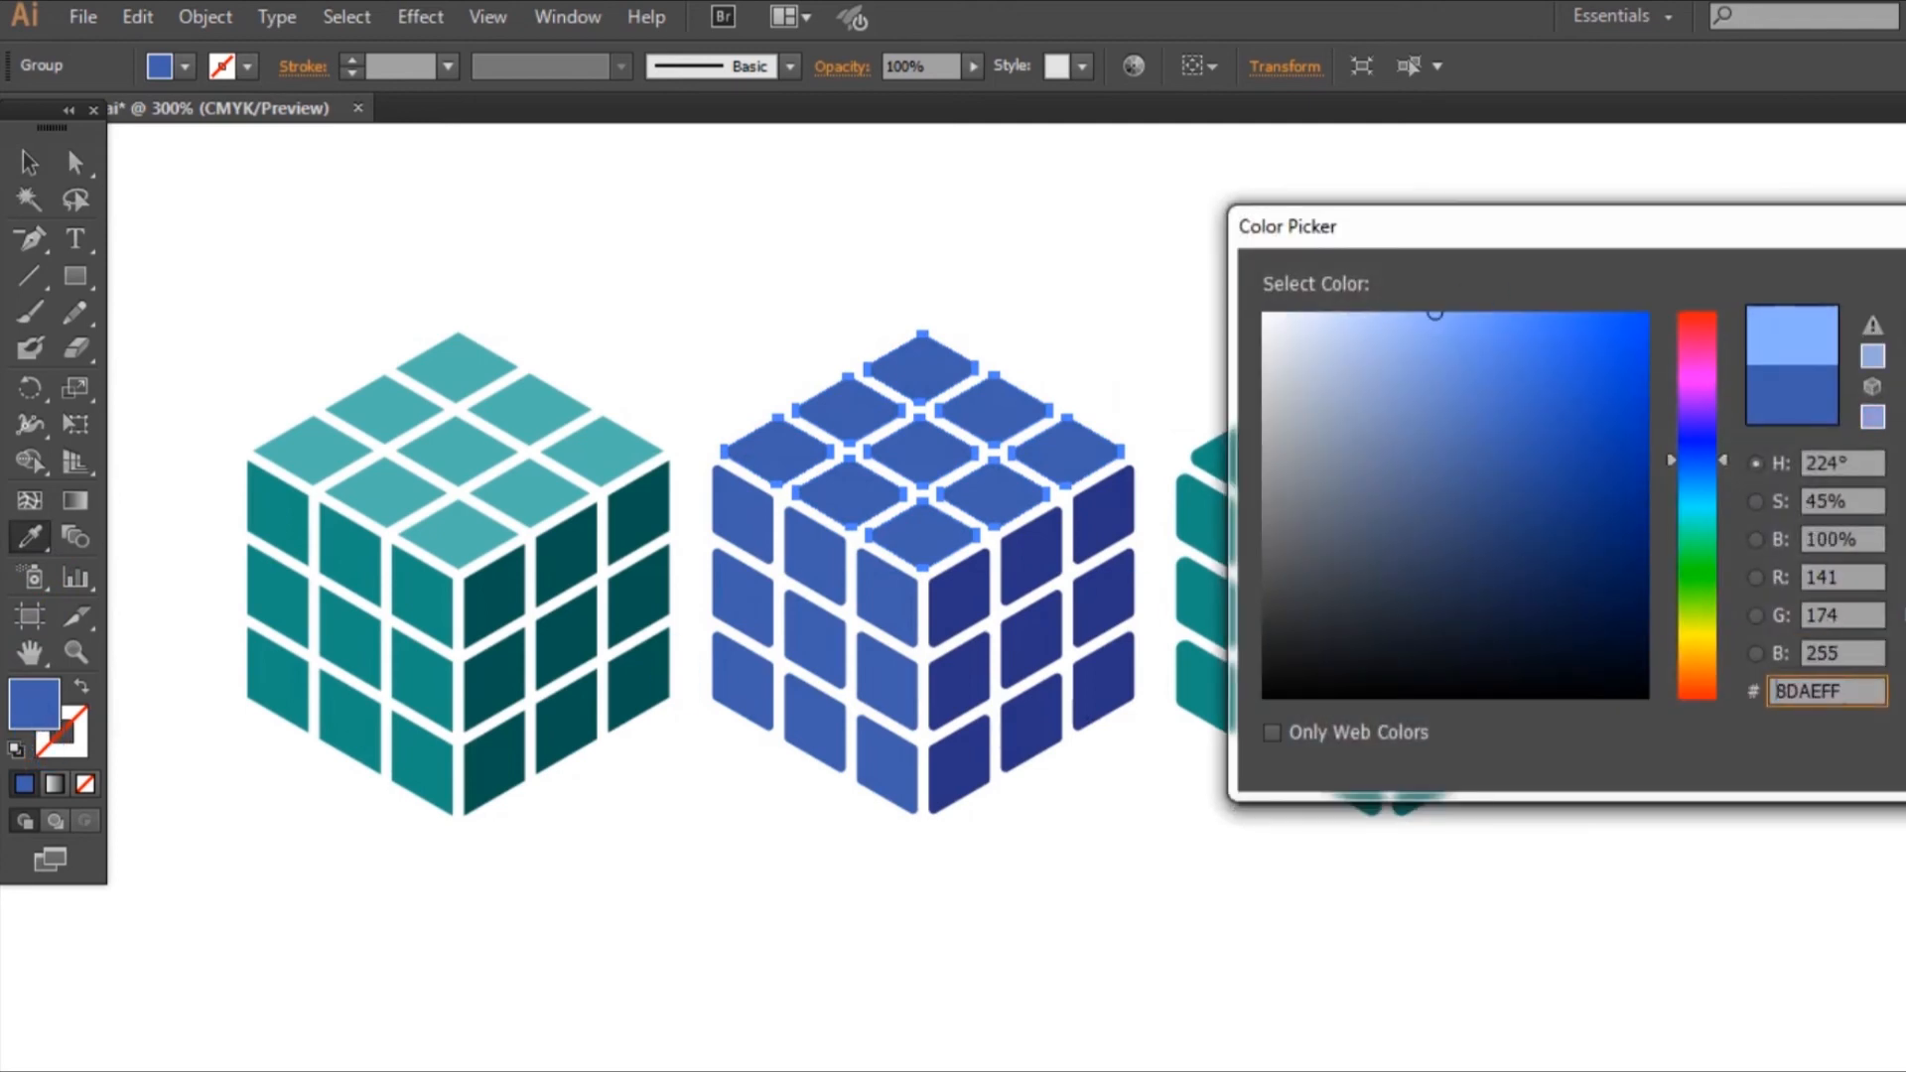
{"action": "key", "text": "Return"}
{"action": "double_click", "coordinate": [44, 713]}
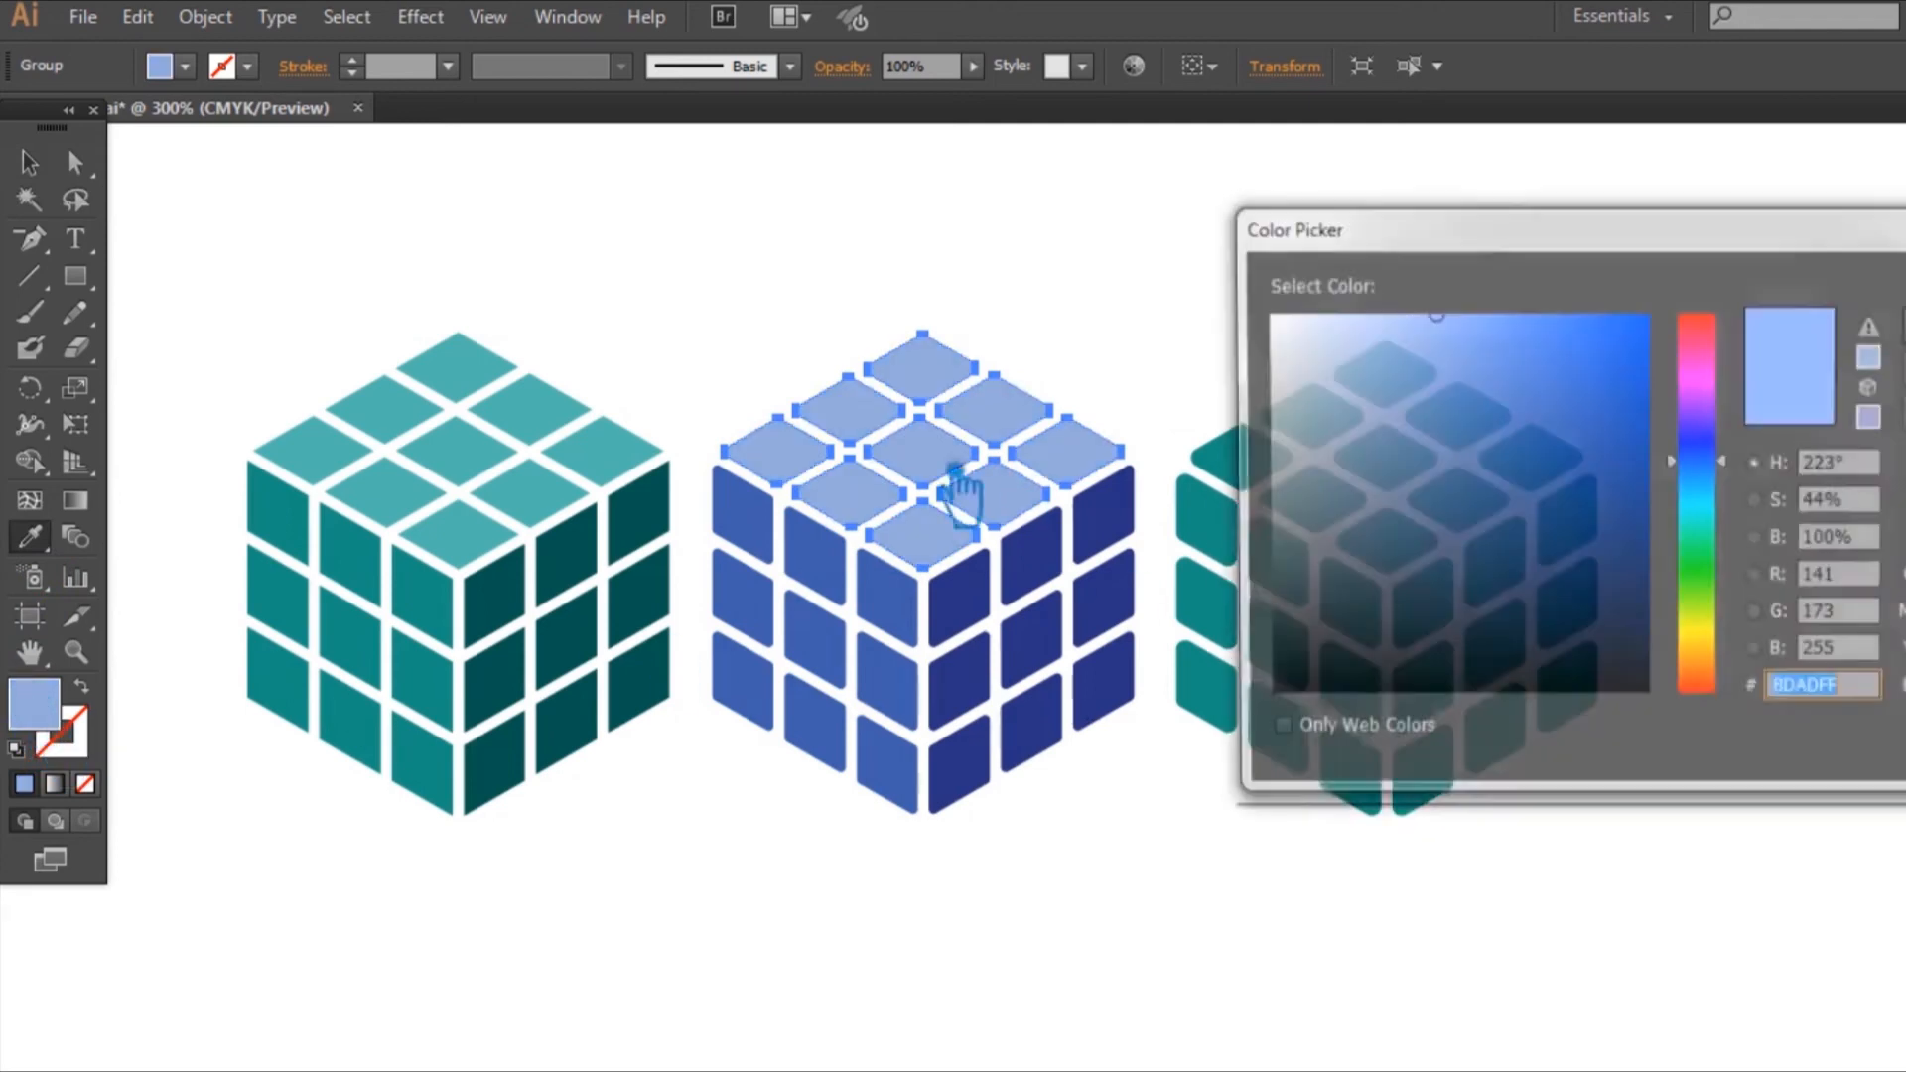
{"action": "left_click", "coordinate": [1469, 328]}
{"action": "key", "text": "Return"}
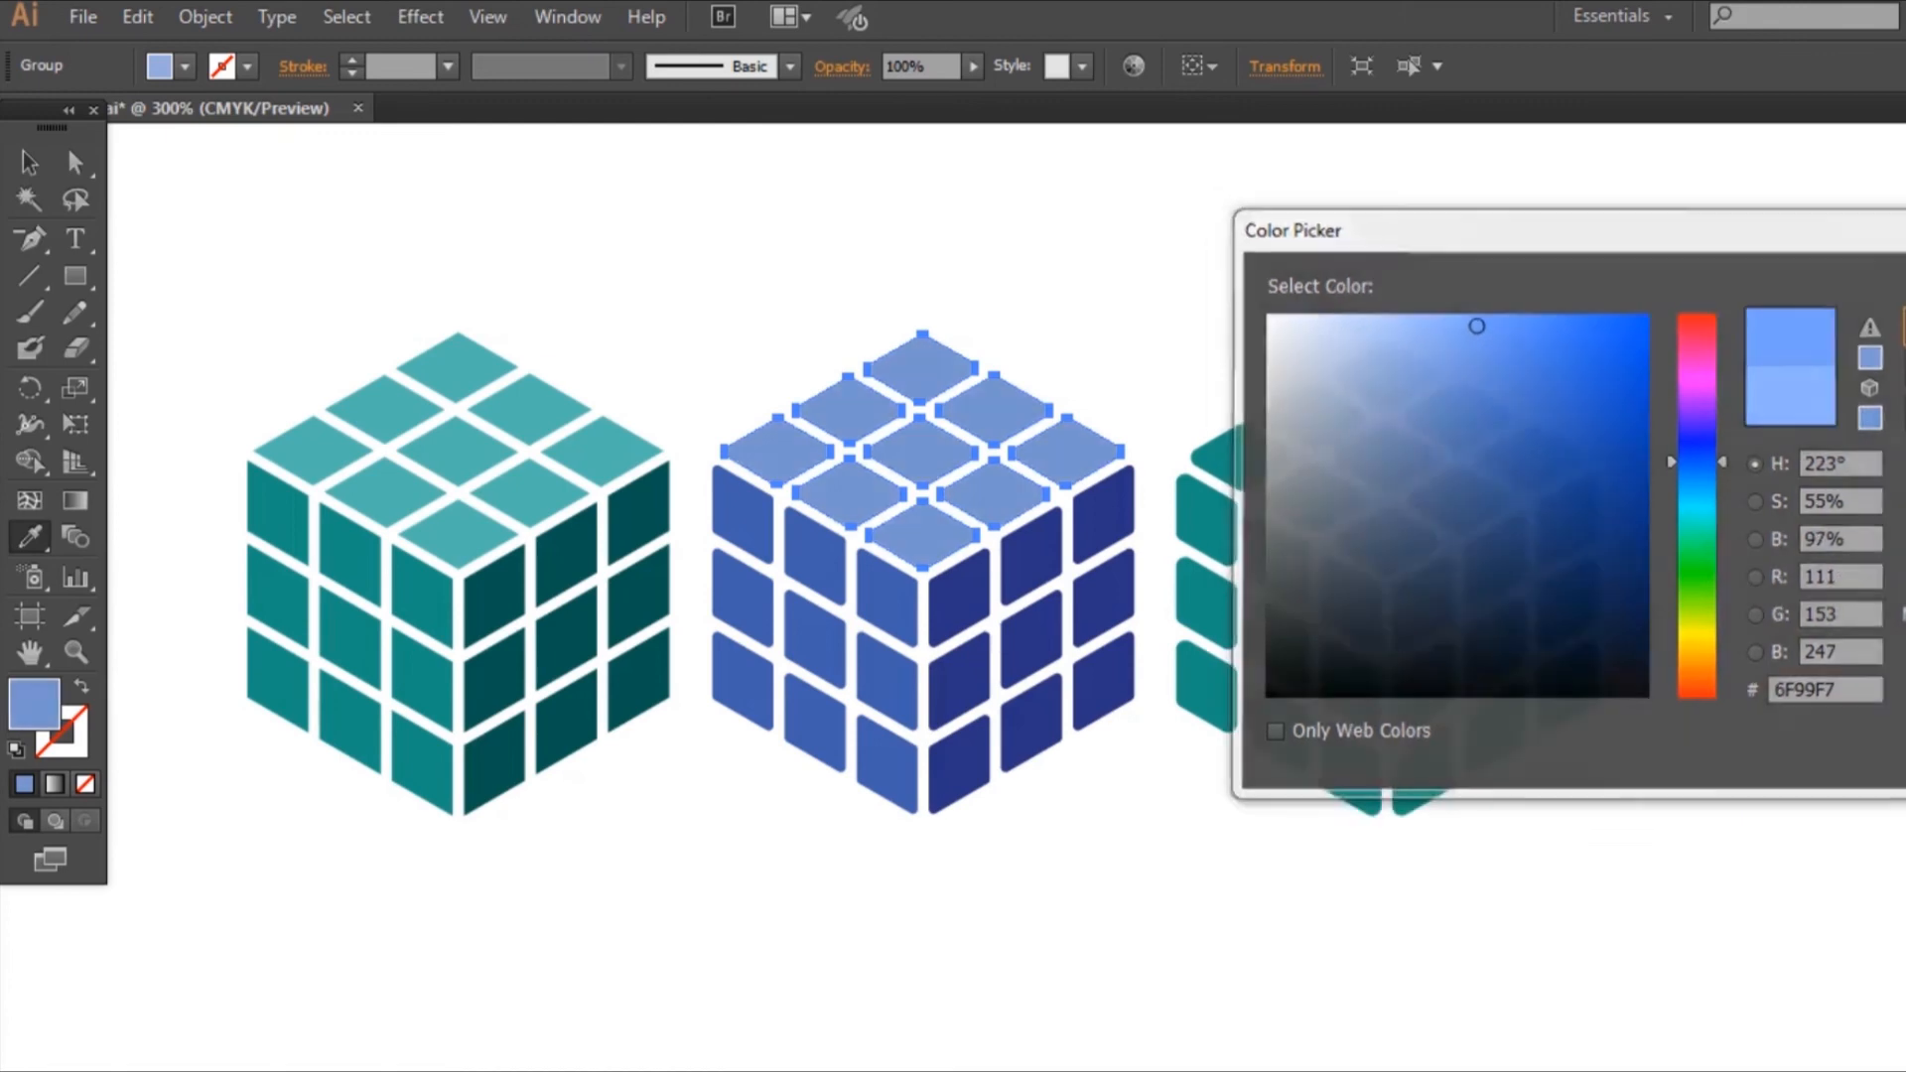
{"action": "left_click", "coordinate": [29, 162]}
{"action": "left_click", "coordinate": [645, 224]}
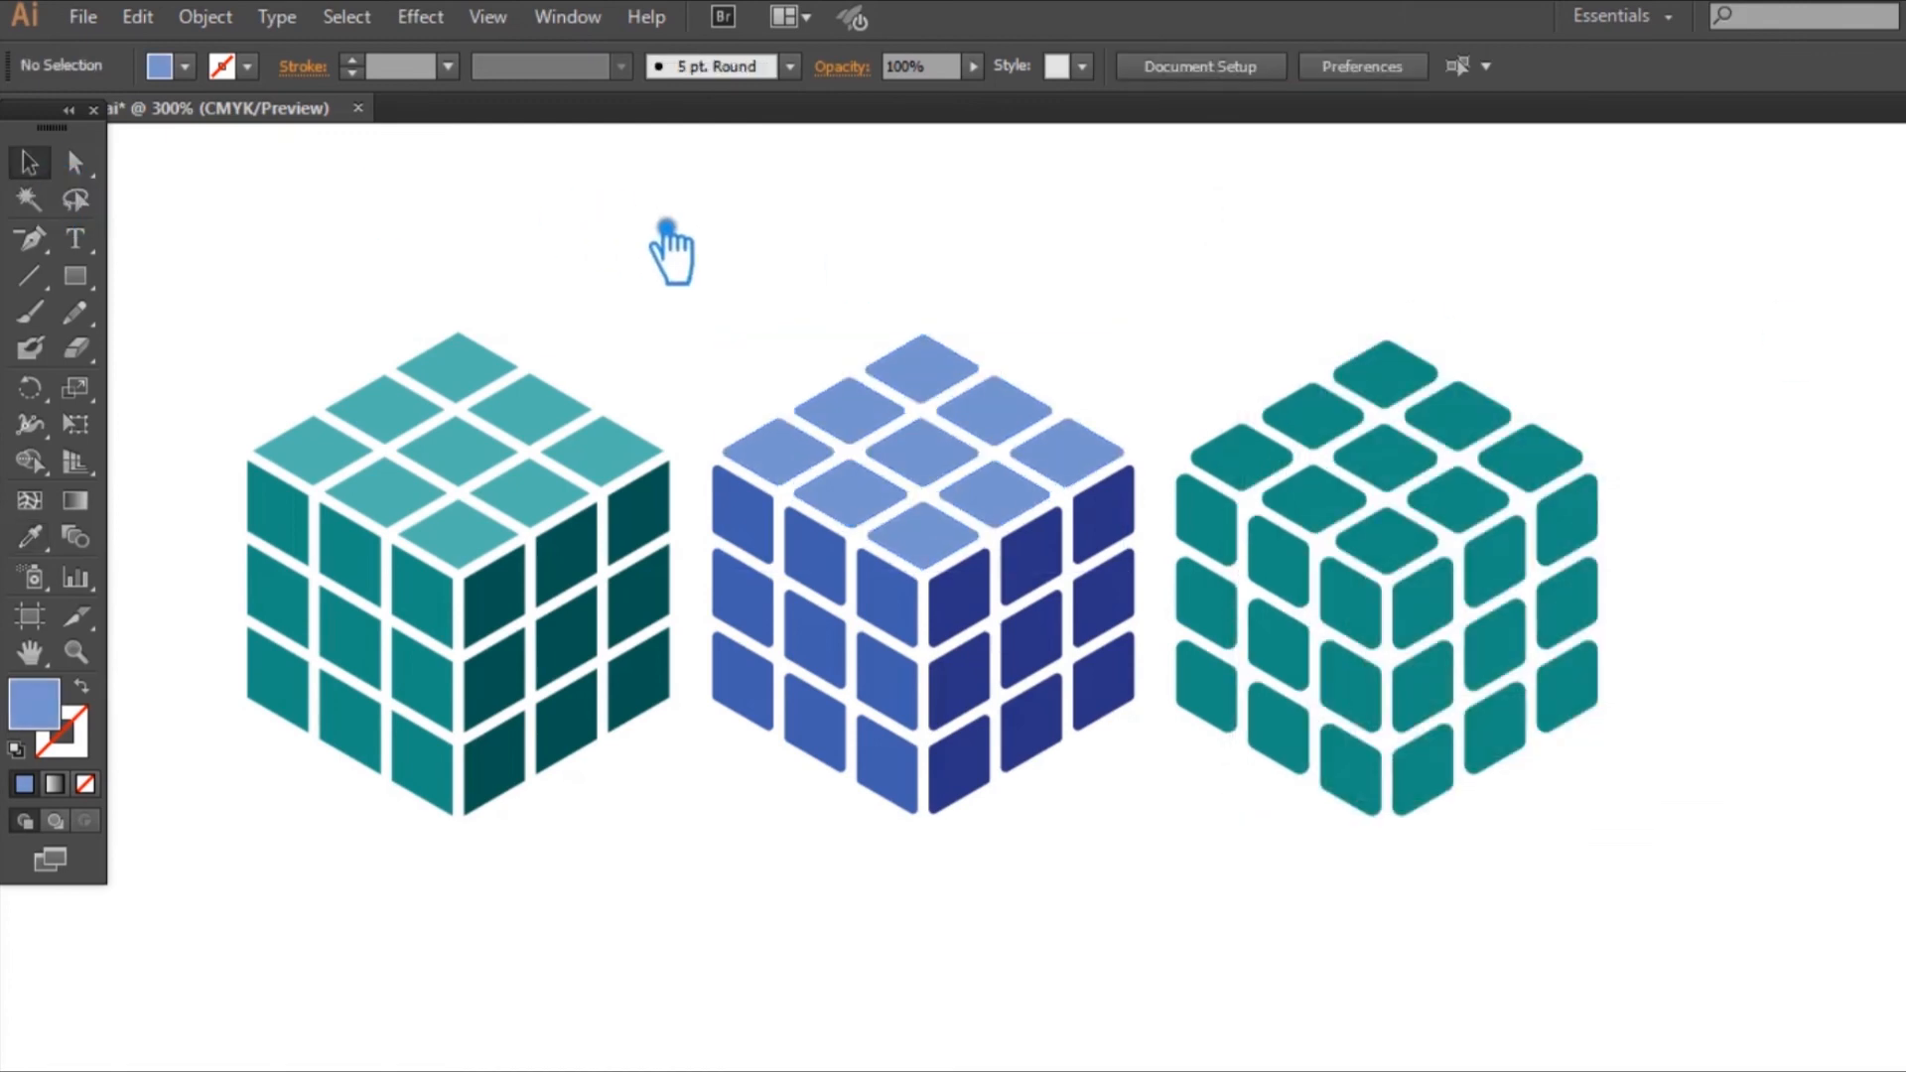
Step: Readjust the middle cube's right face fill to a slightly brighter, more saturated dark blue
{"action": "left_click", "coordinate": [1067, 622]}
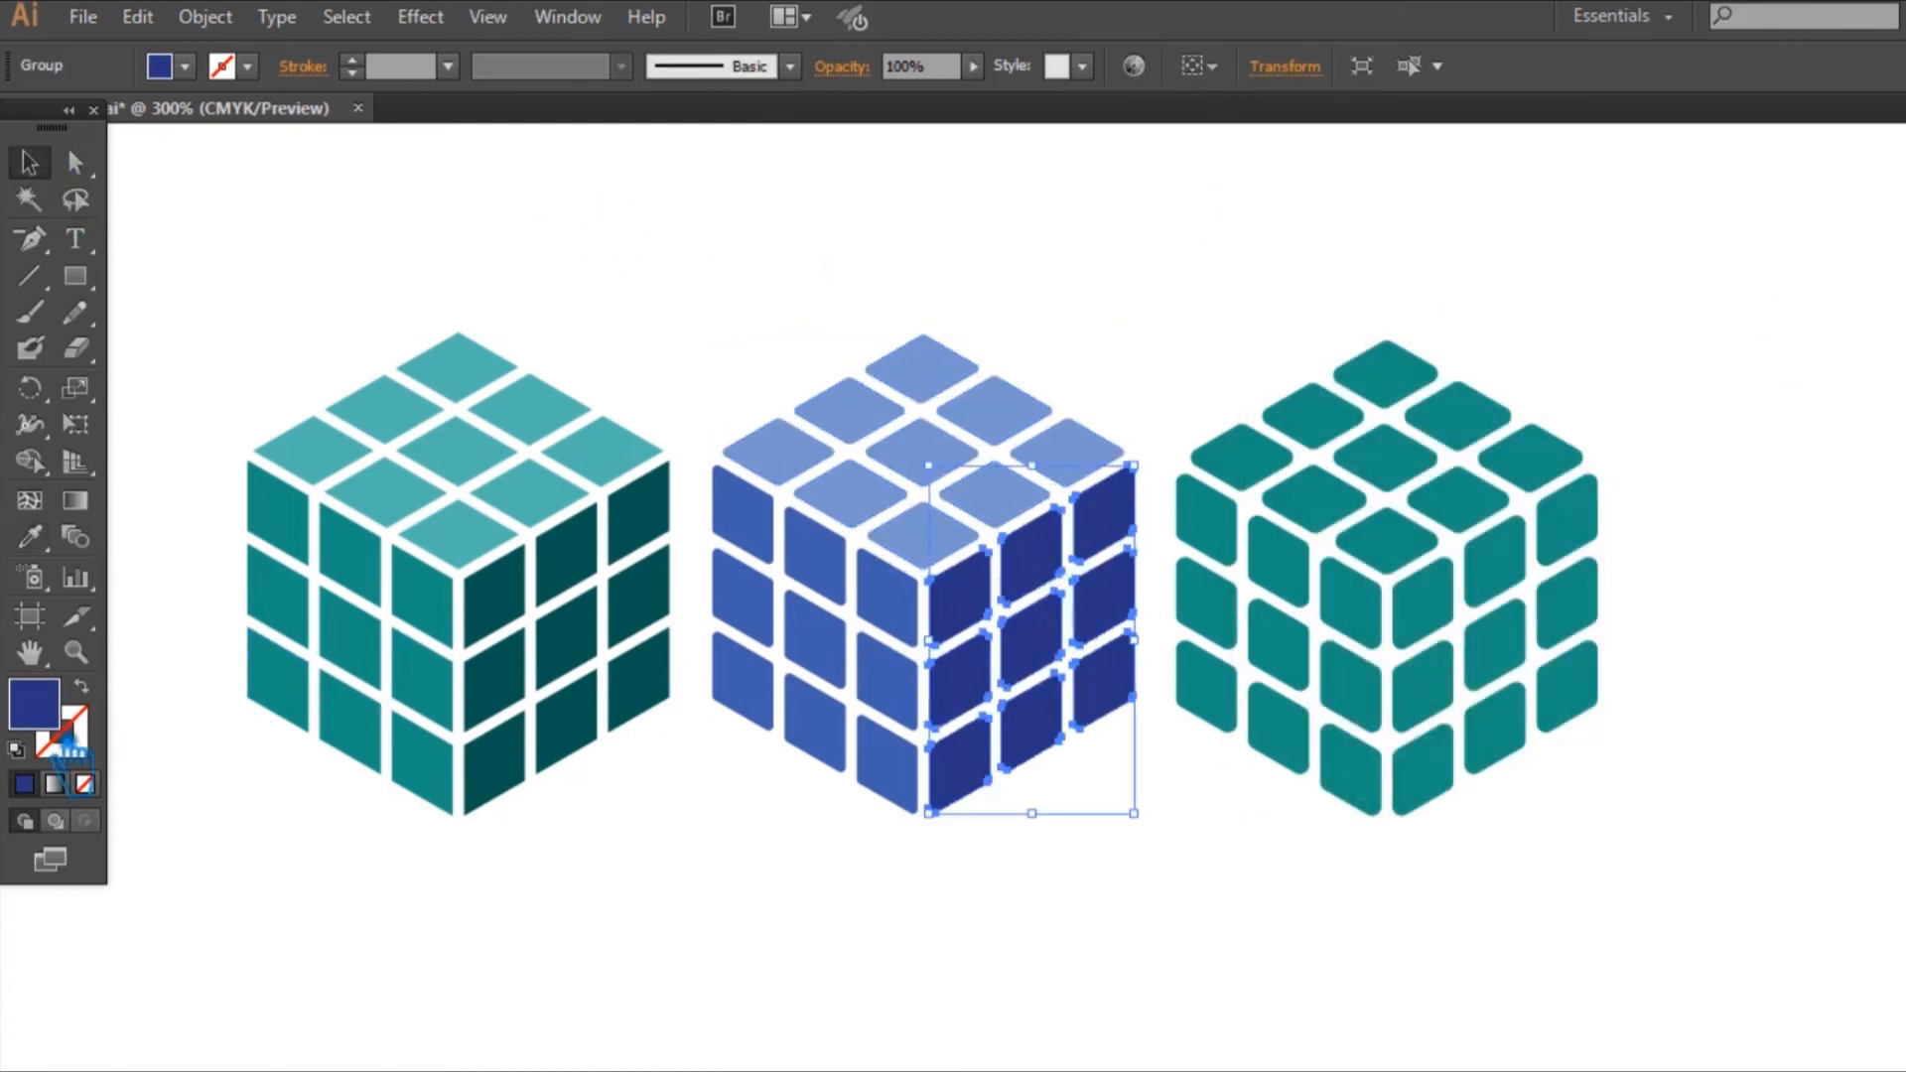
{"action": "double_click", "coordinate": [48, 713]}
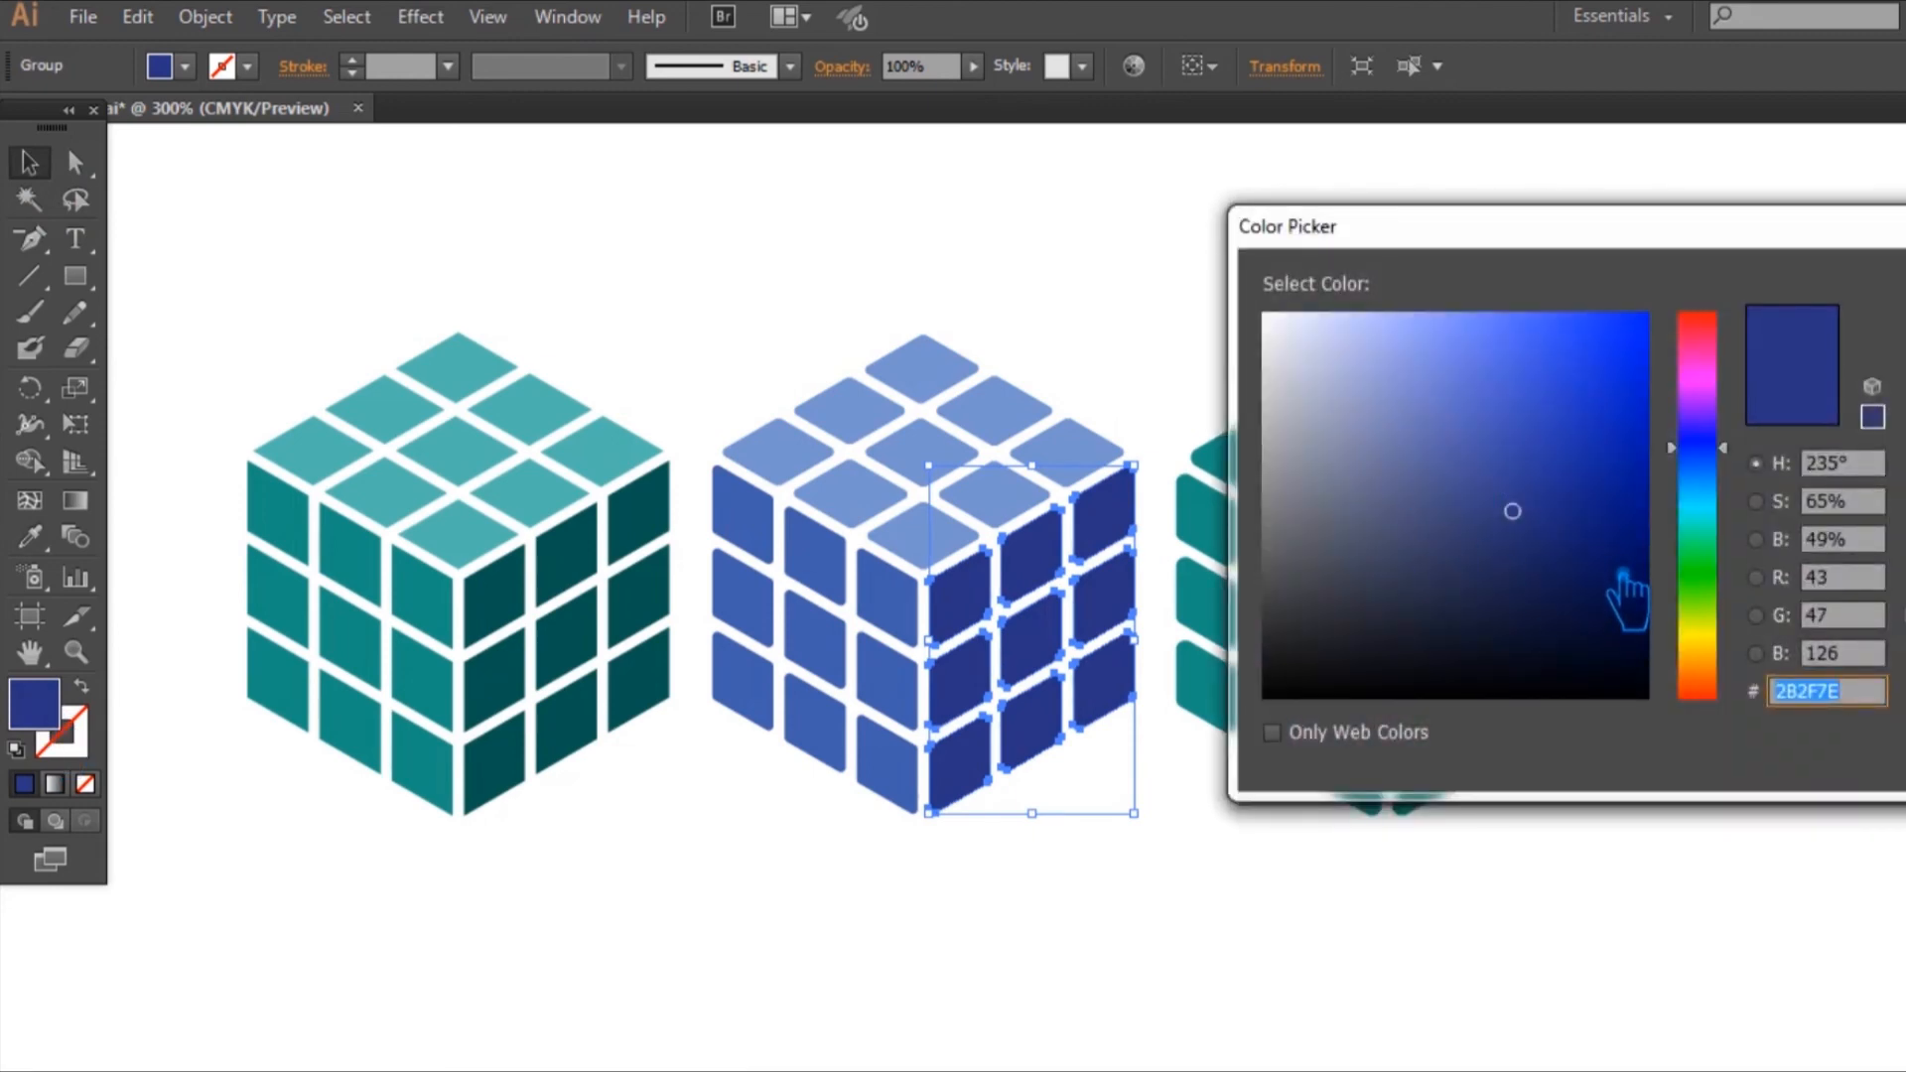
{"action": "left_click", "coordinate": [1622, 576]}
{"action": "key", "text": "Return"}
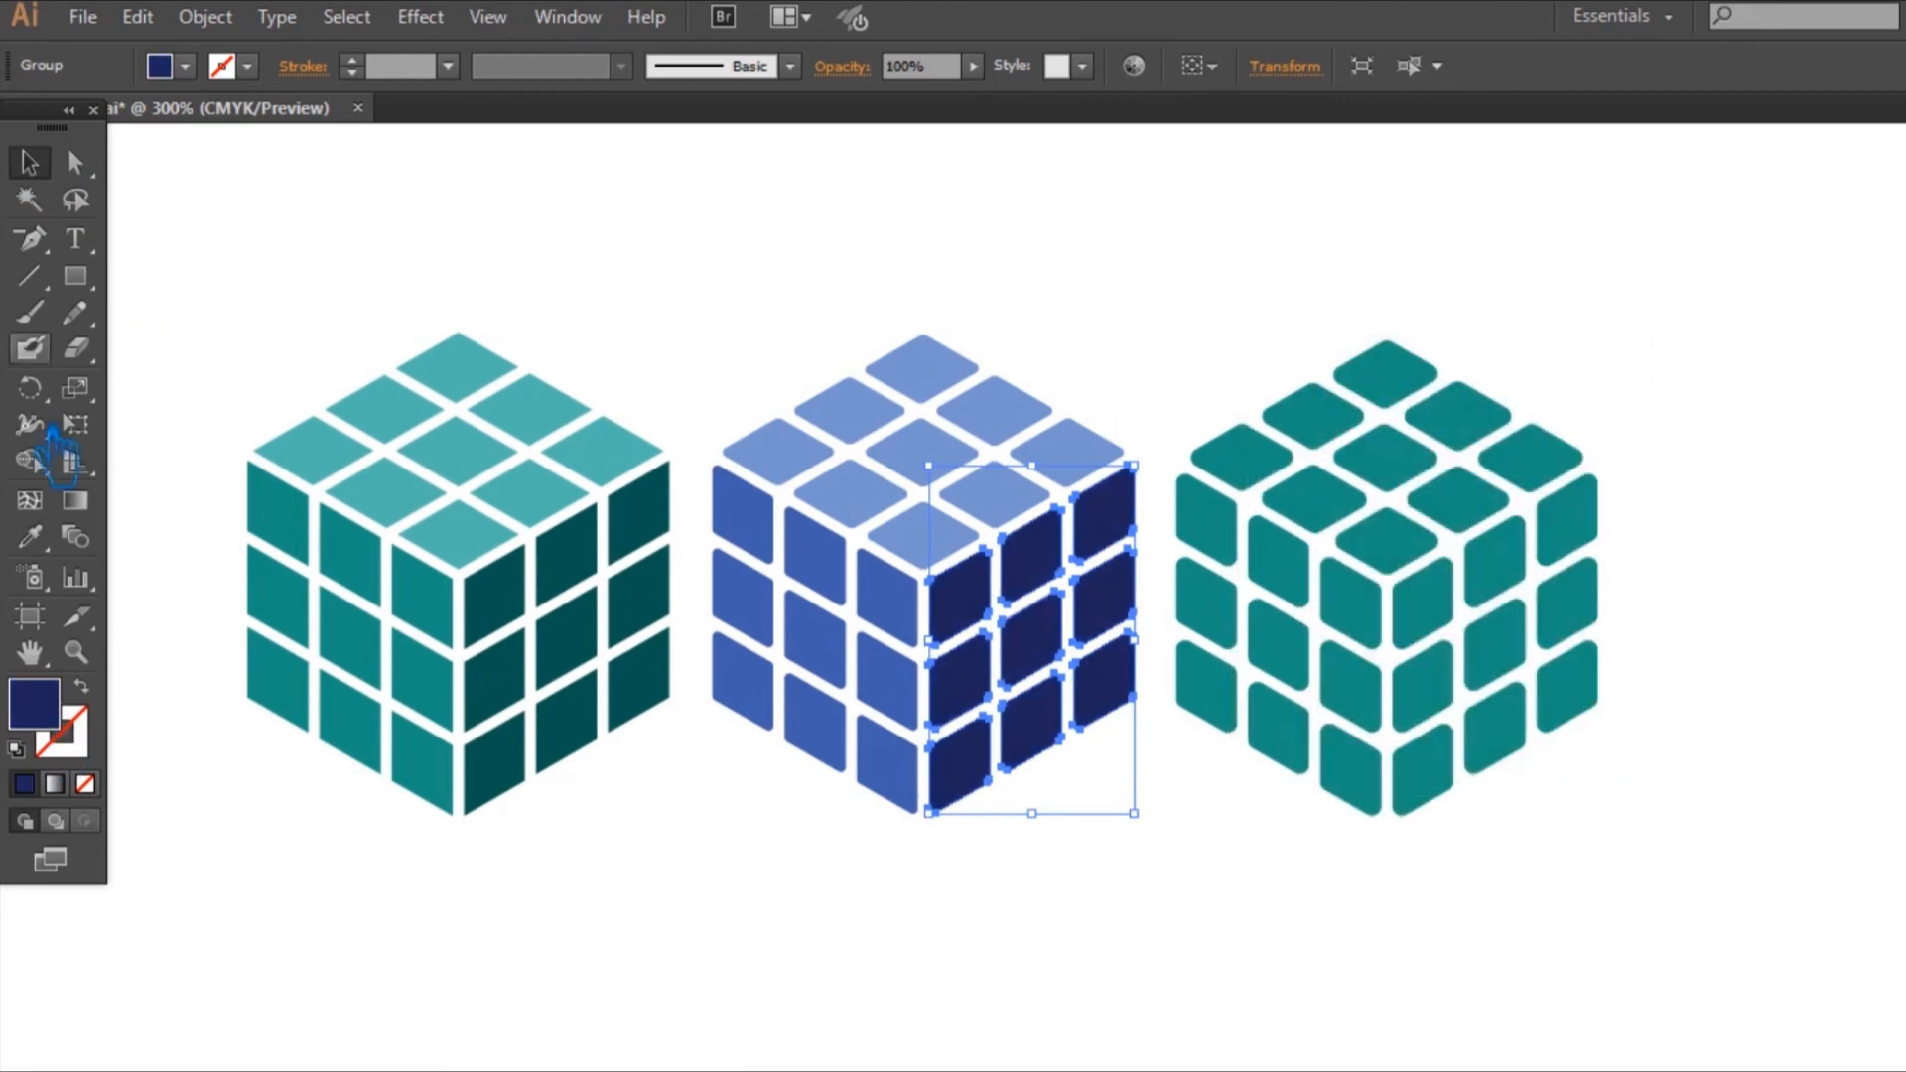
{"action": "double_click", "coordinate": [57, 729]}
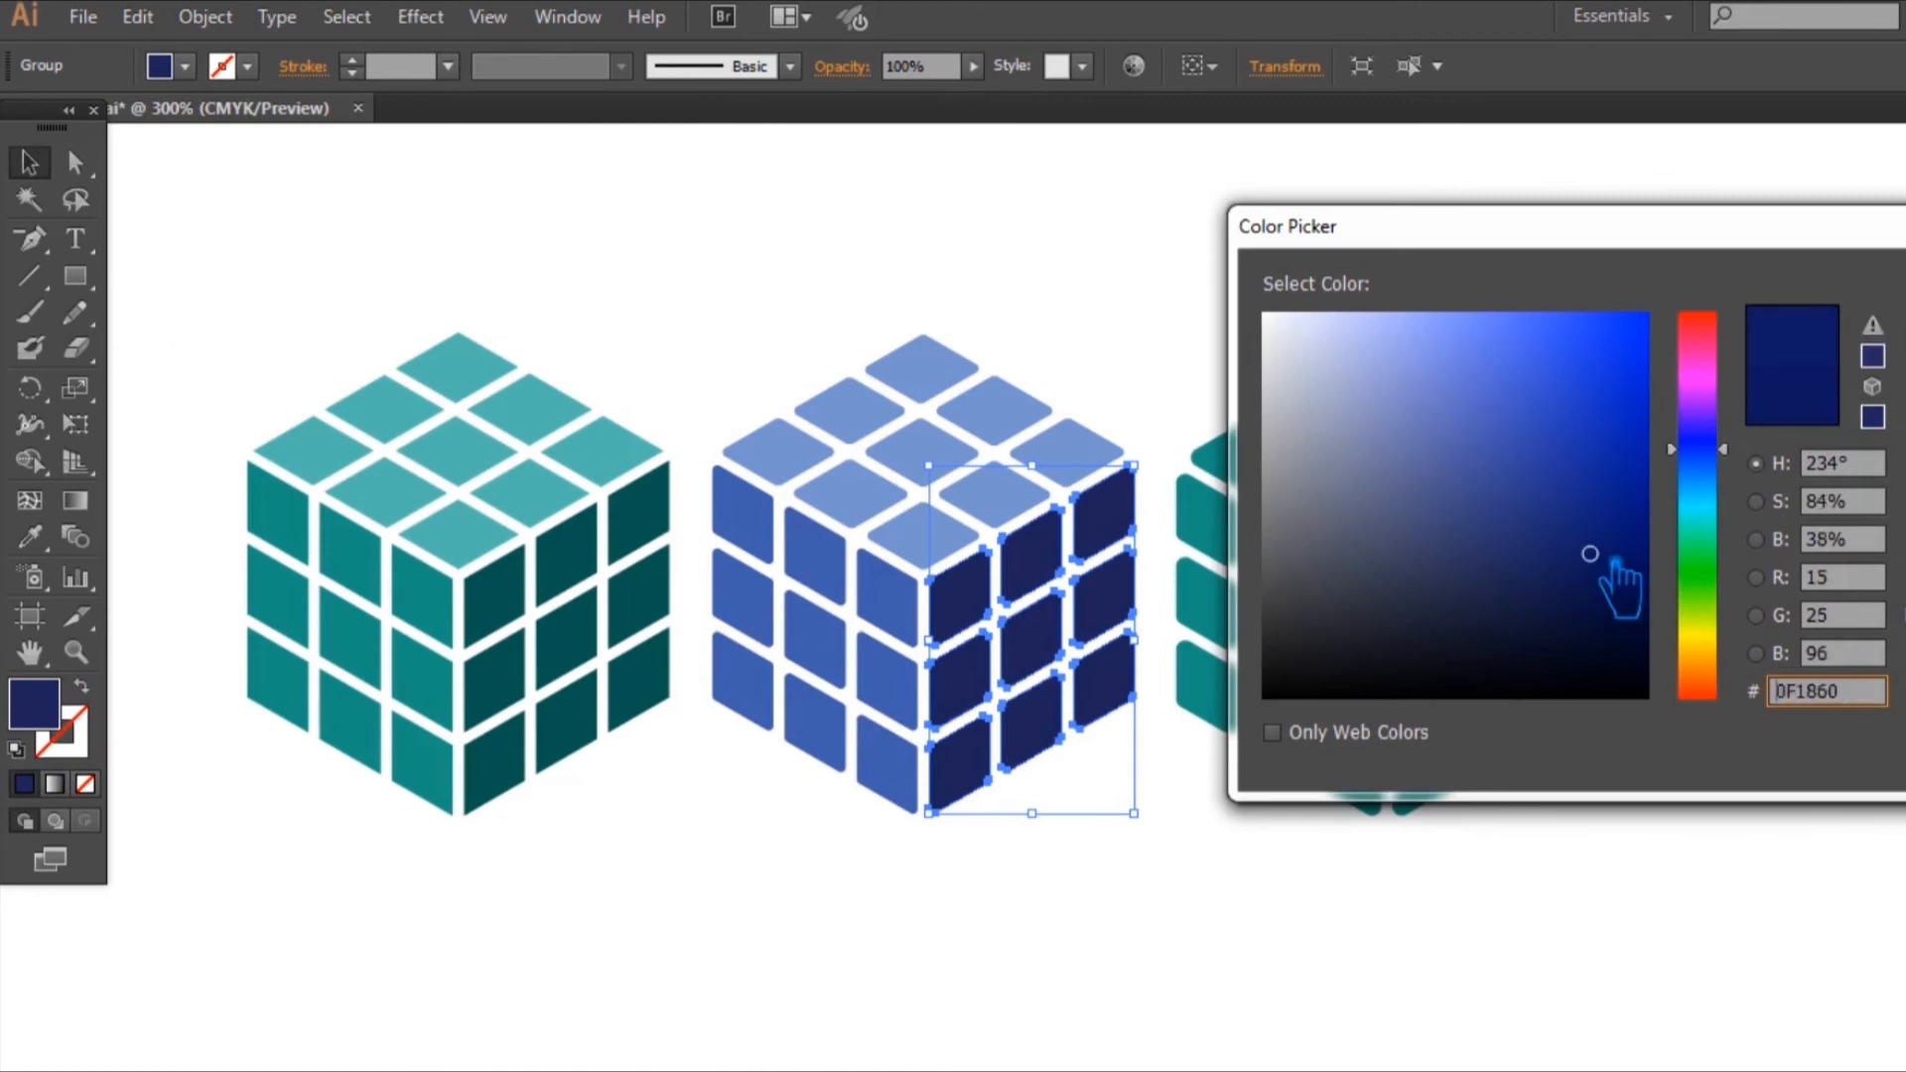
{"action": "left_click", "coordinate": [1619, 491]}
{"action": "key", "text": "Return"}
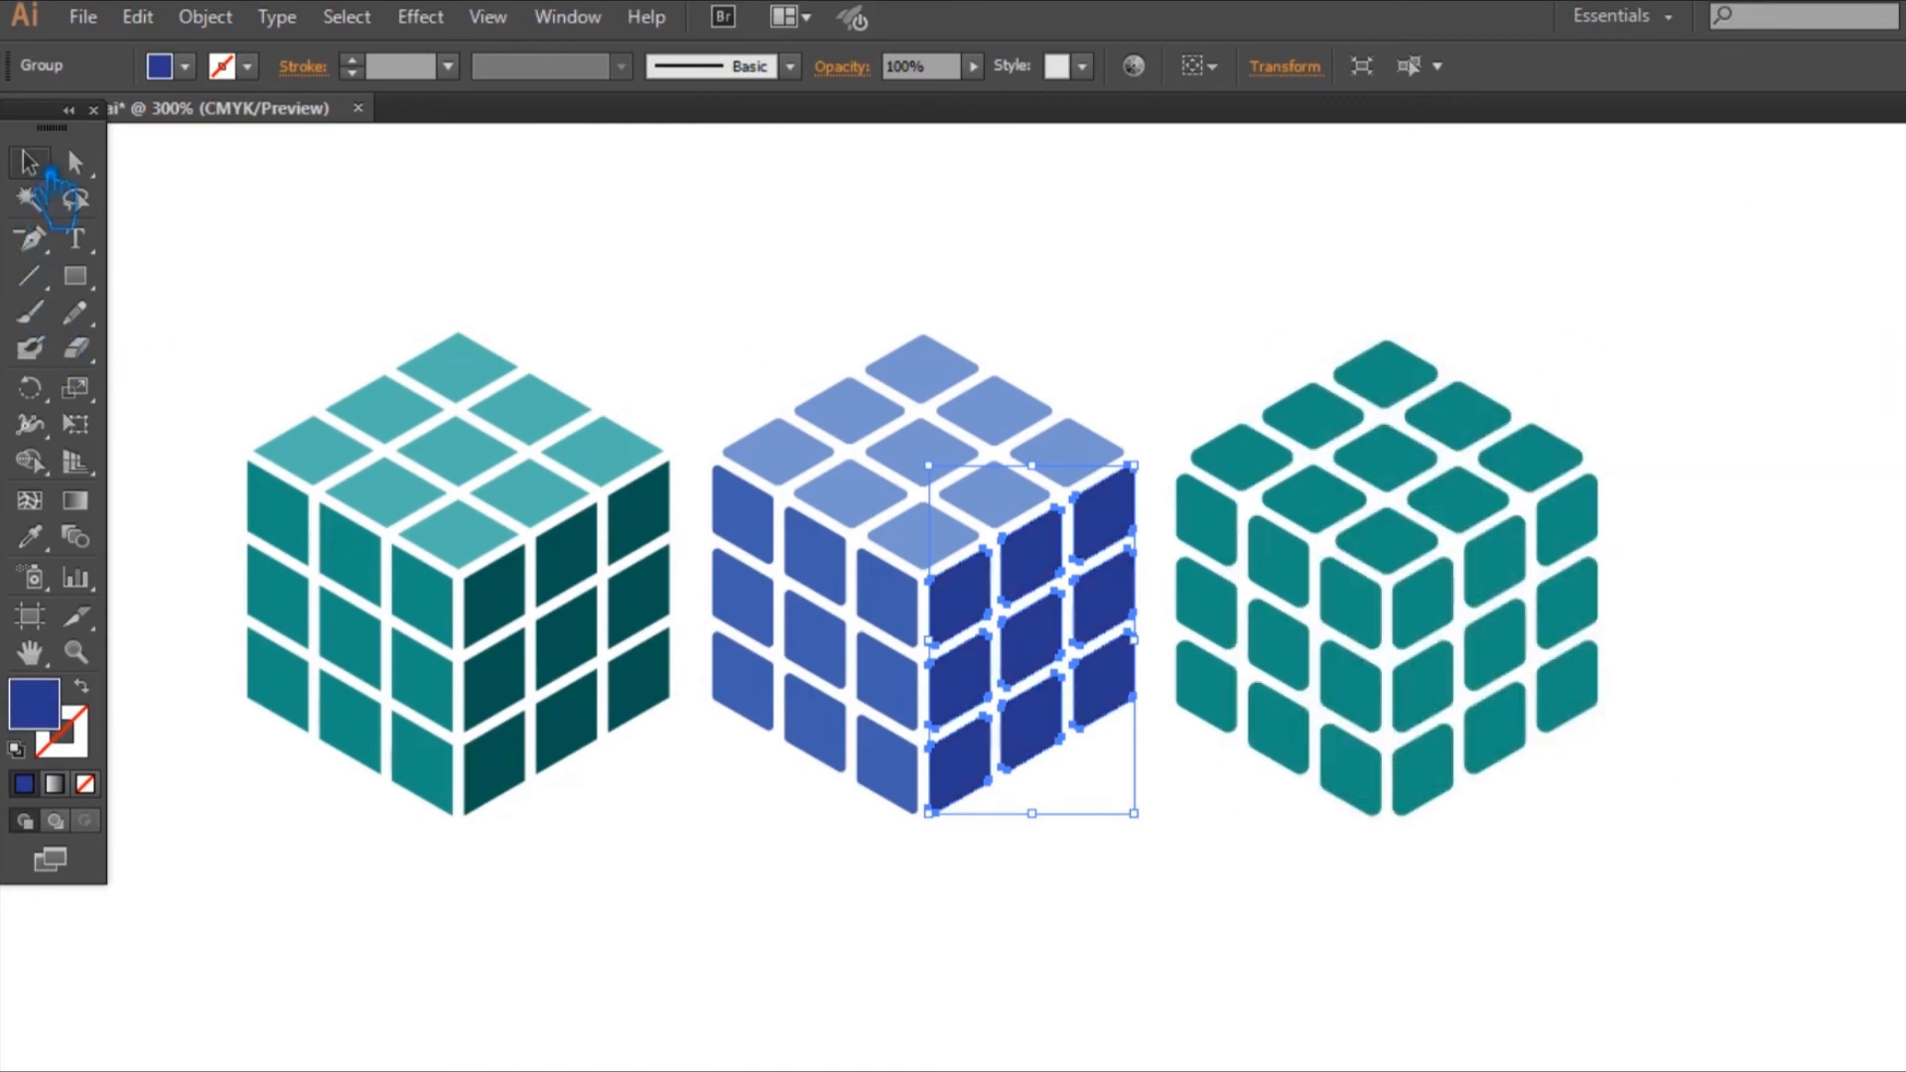
Step: Darken the middle cube's right face fill to hue 231°, saturation 86% and brightness 50% (#12247F)
{"action": "left_click", "coordinate": [544, 219]}
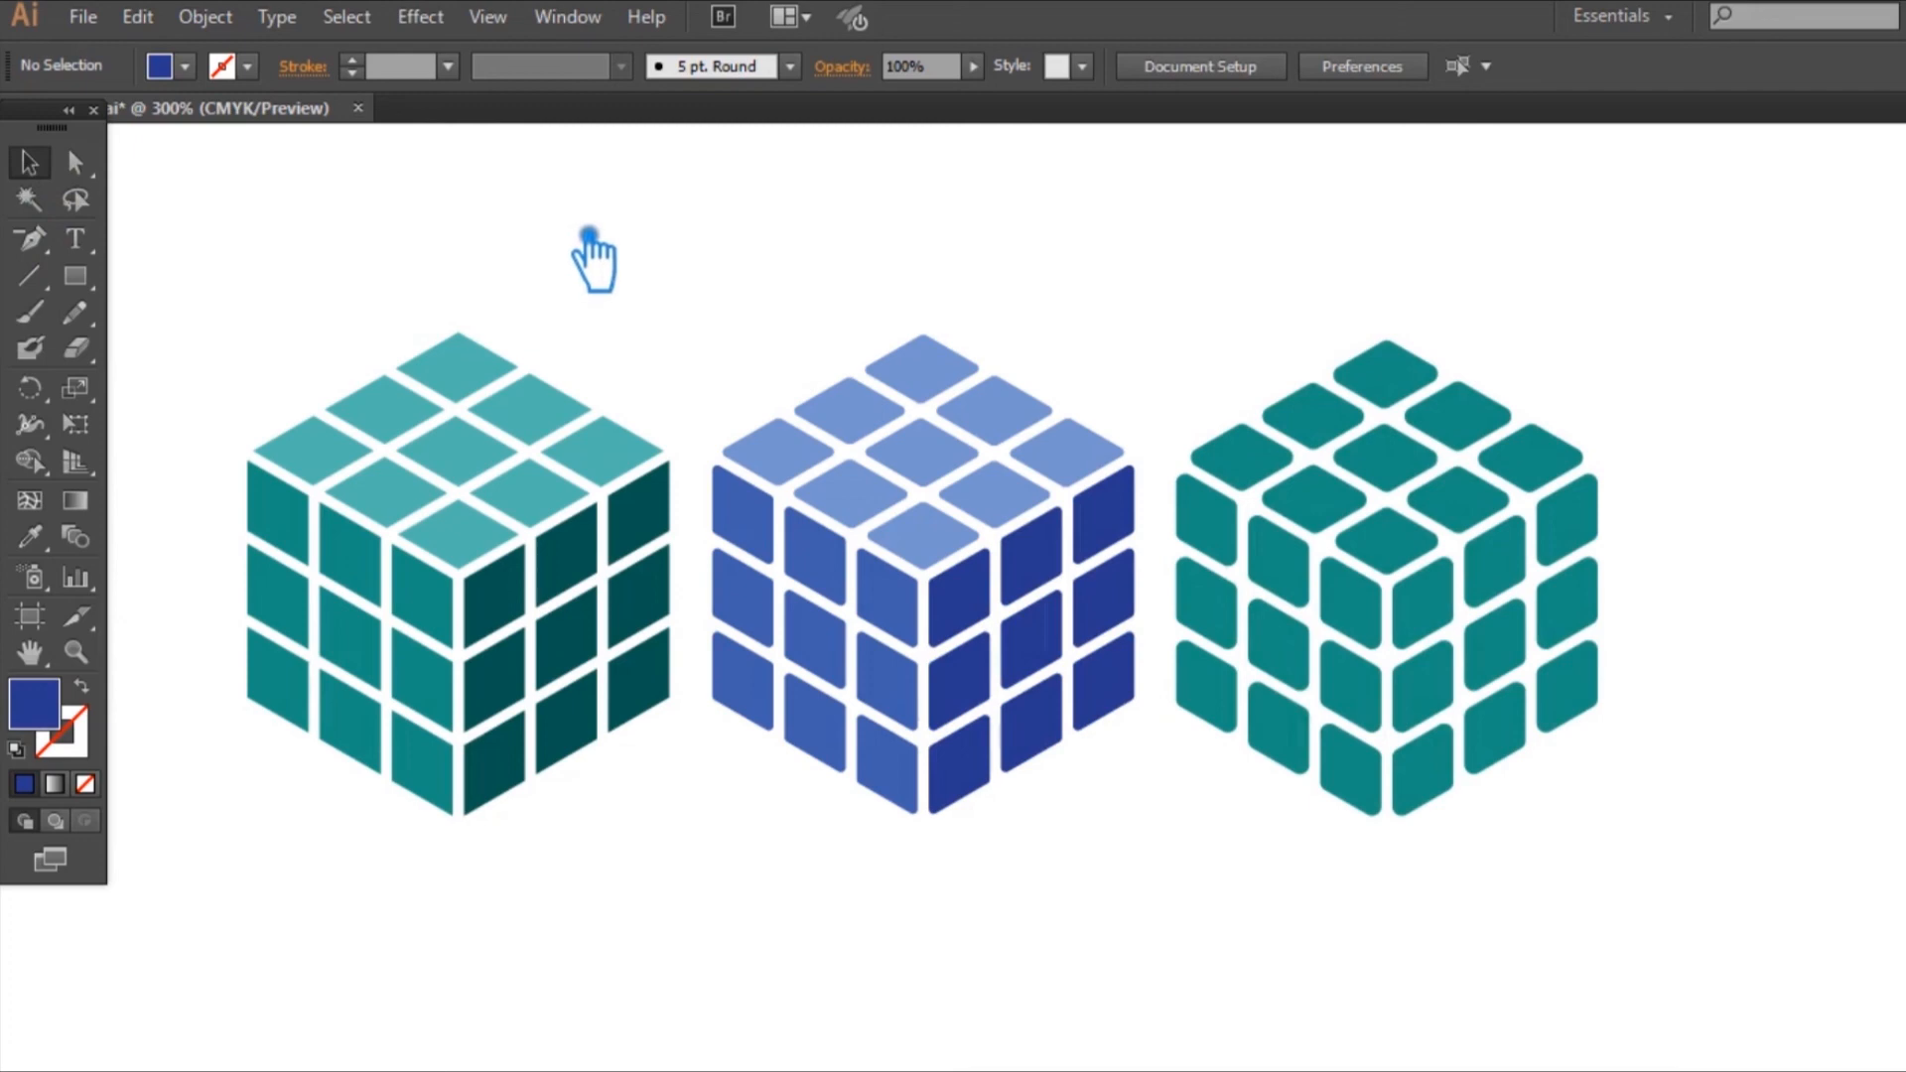
{"action": "left_click", "coordinate": [1127, 511]}
{"action": "double_click", "coordinate": [58, 729]}
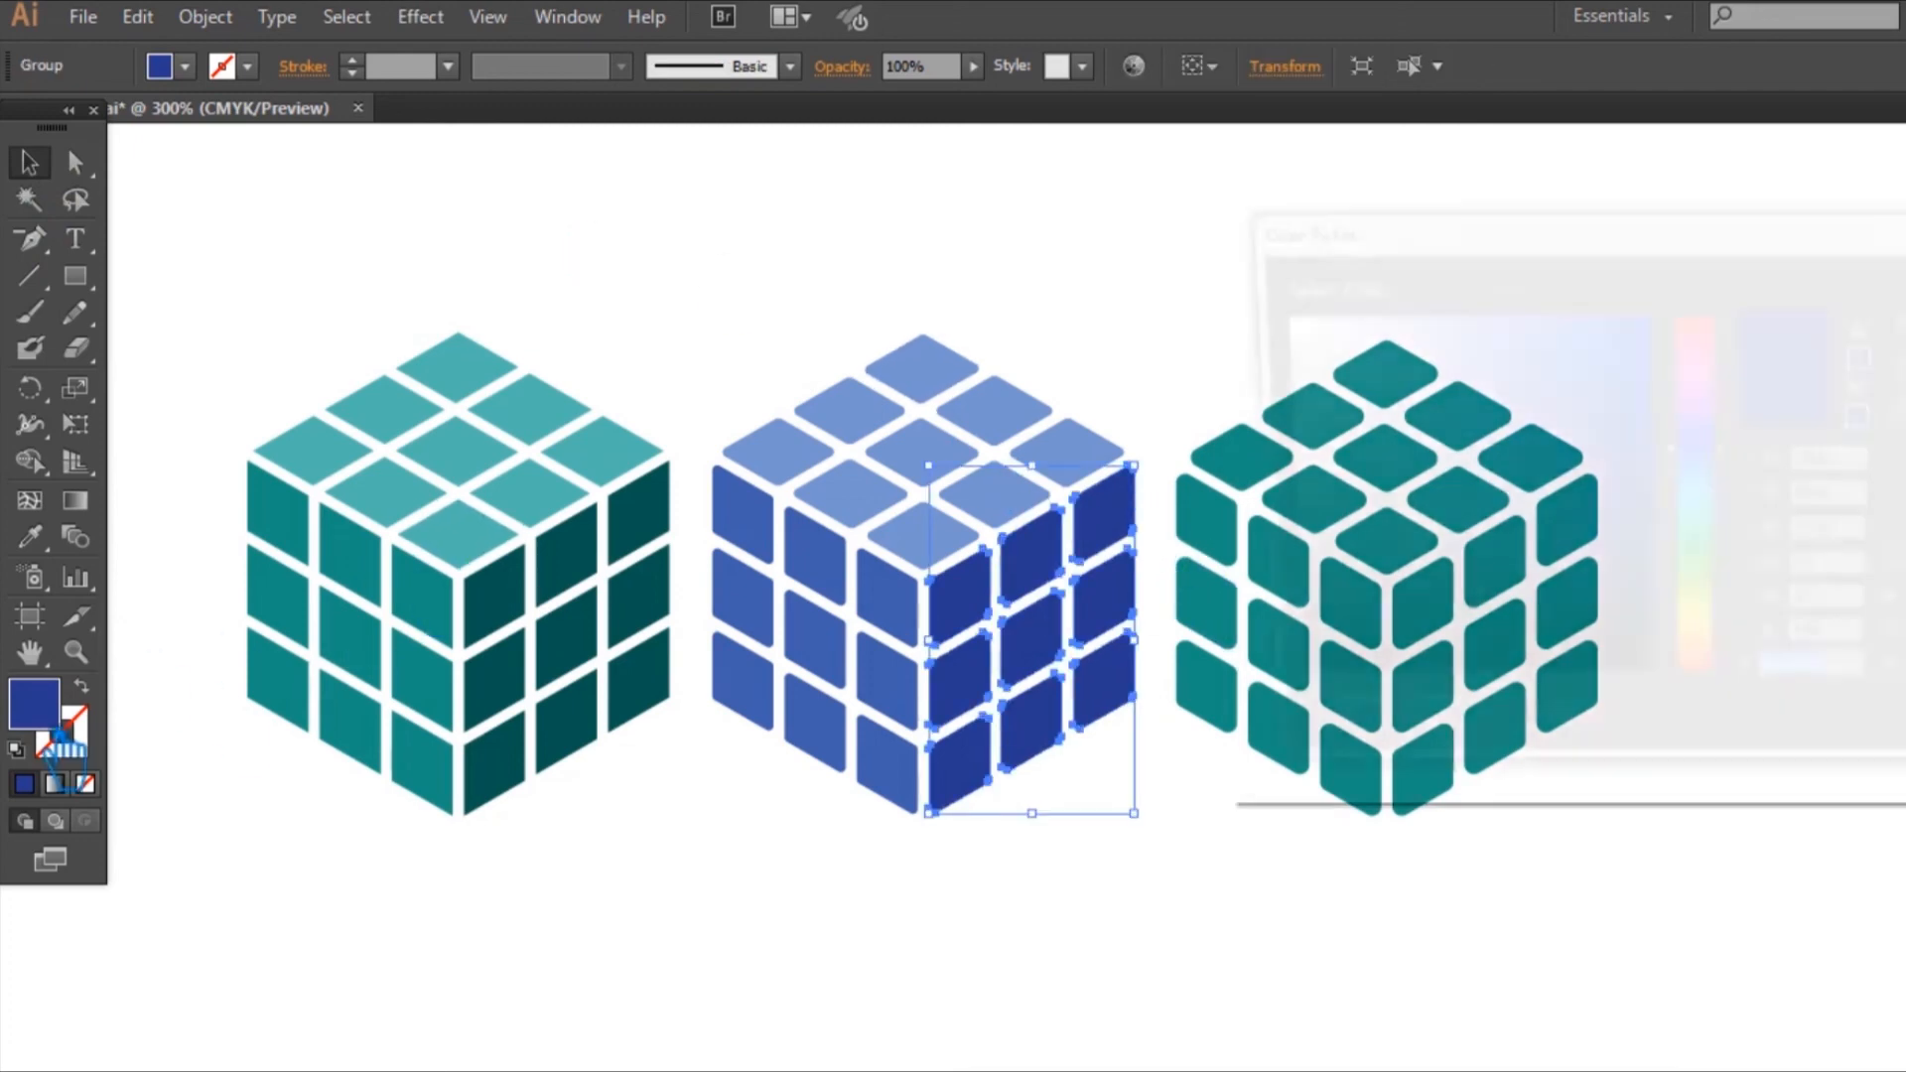
{"action": "left_click", "coordinate": [1594, 507]}
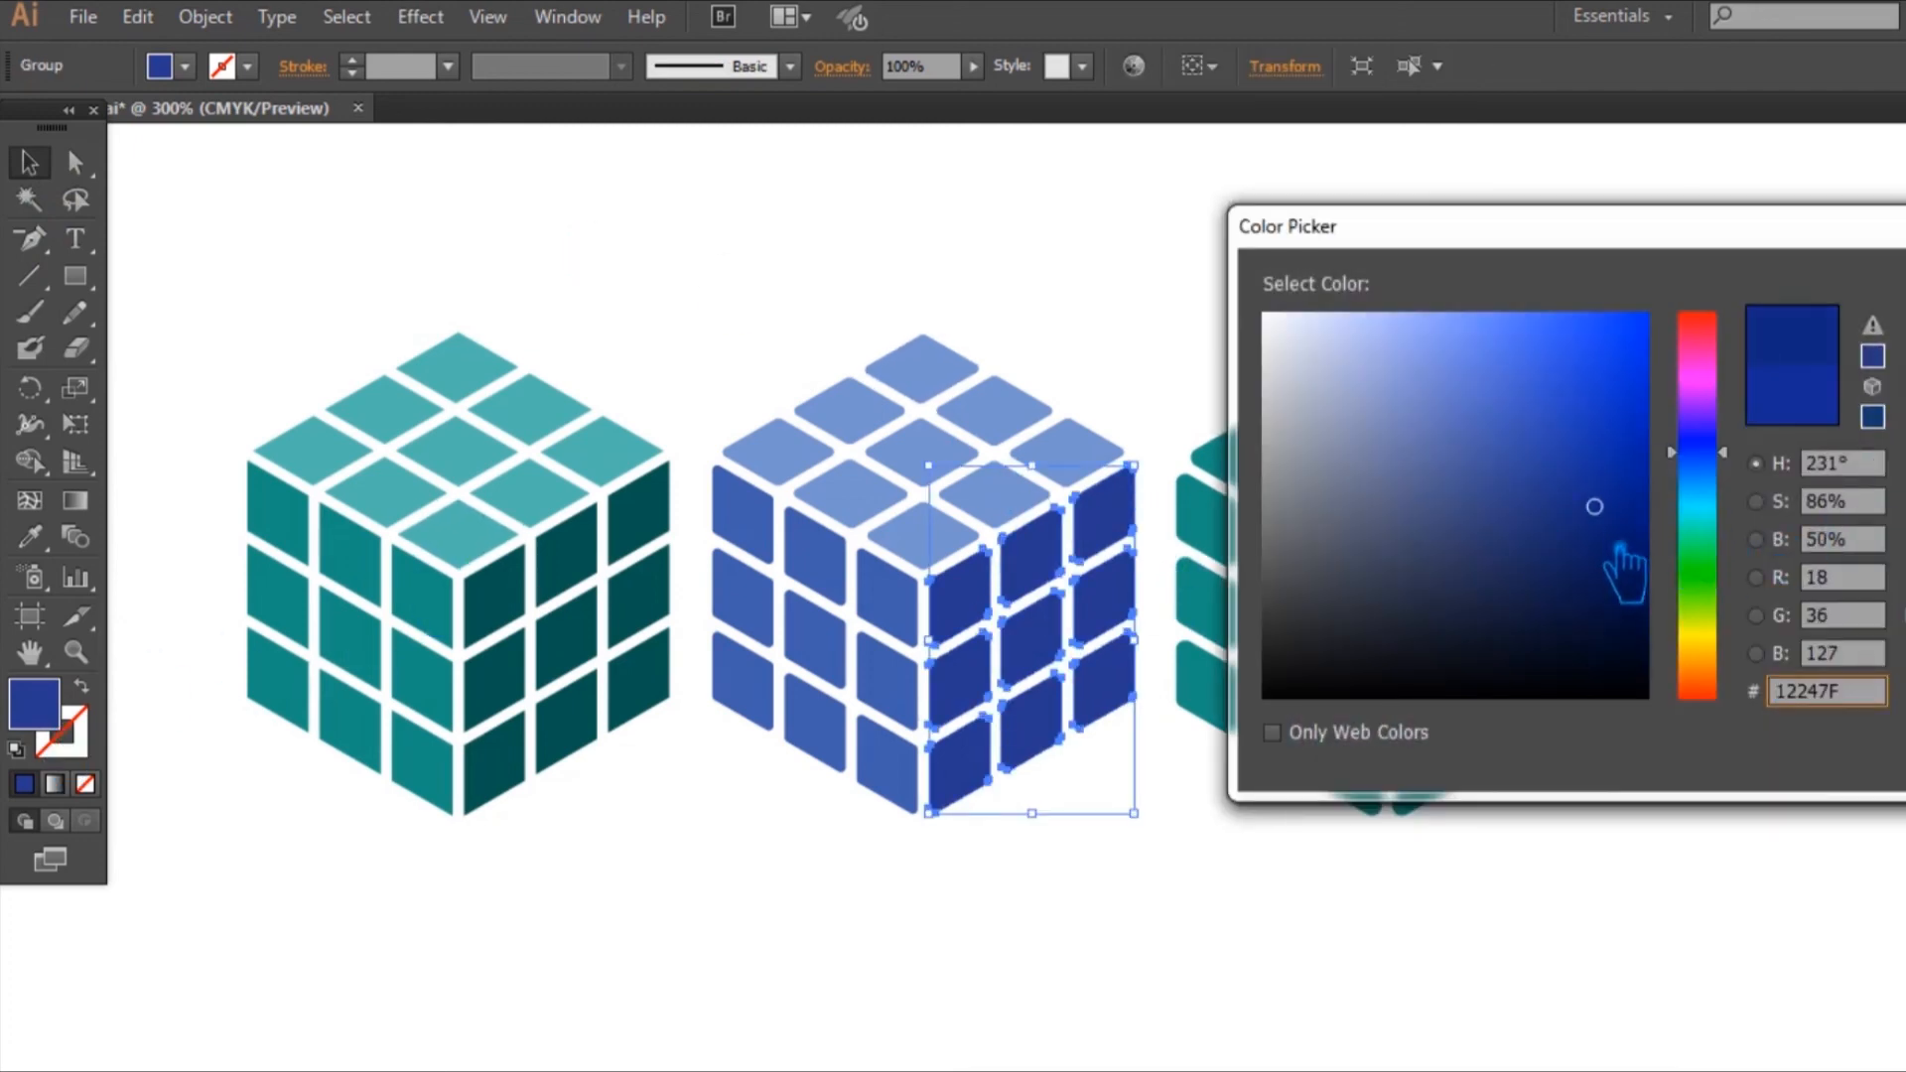
{"action": "key", "text": "Return"}
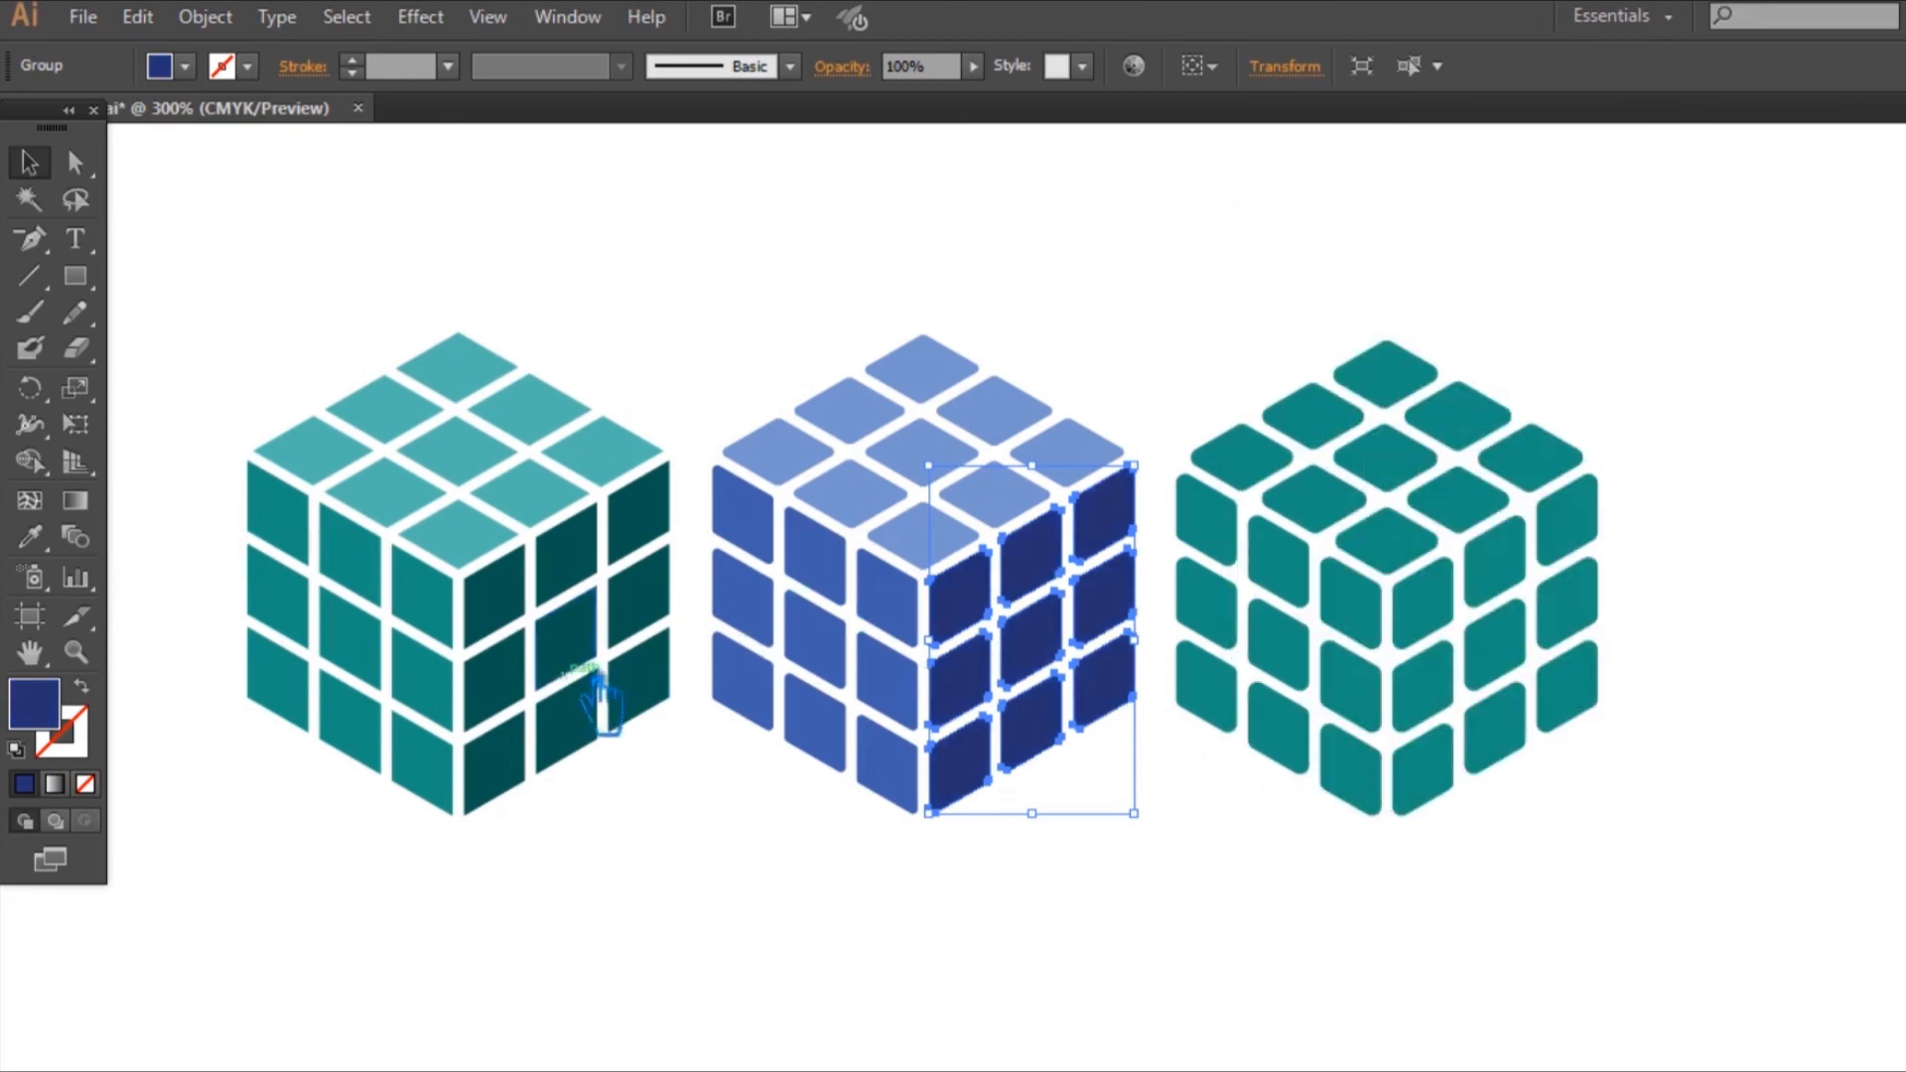
Step: Darken the teal cube's right face fill to a deeper shade of the same hue, and deselect it
{"action": "left_click", "coordinate": [604, 715]}
{"action": "double_click", "coordinate": [54, 722]}
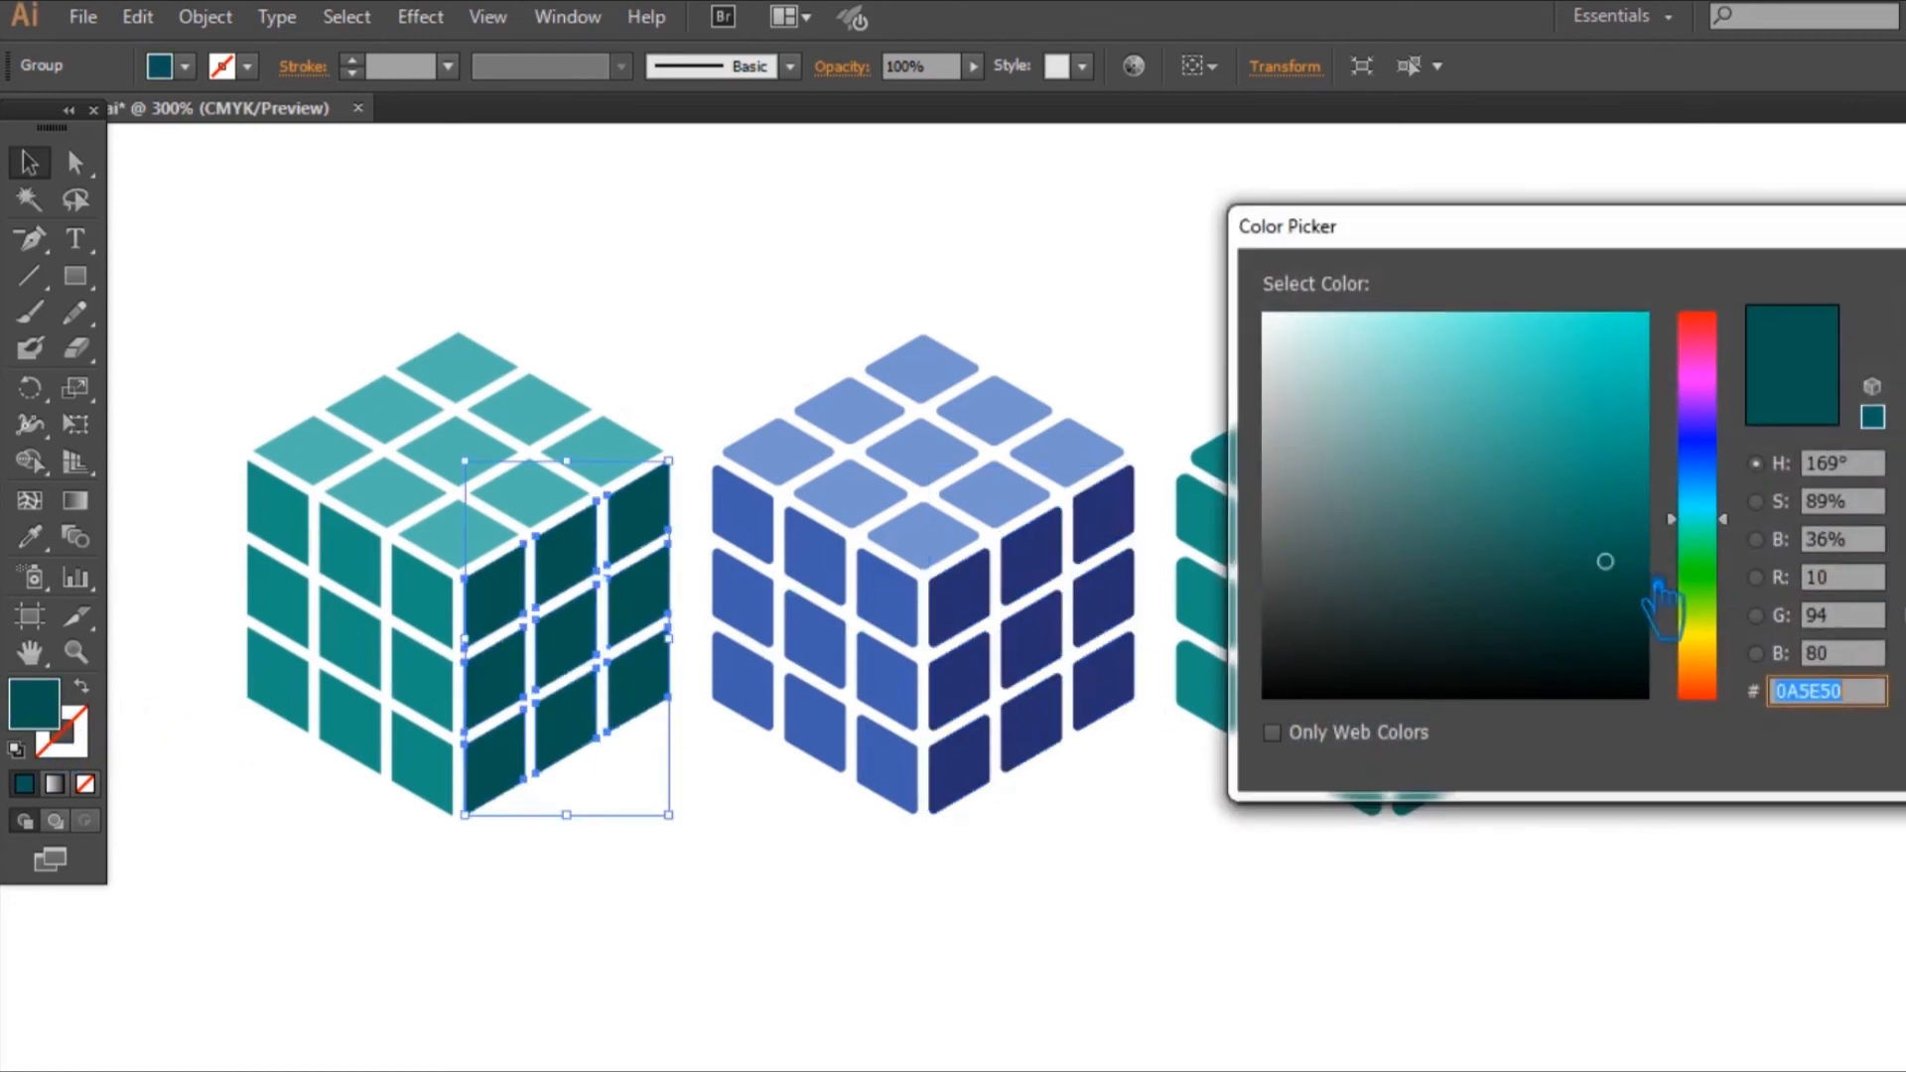
{"action": "left_click", "coordinate": [1610, 589]}
{"action": "key", "text": "Return"}
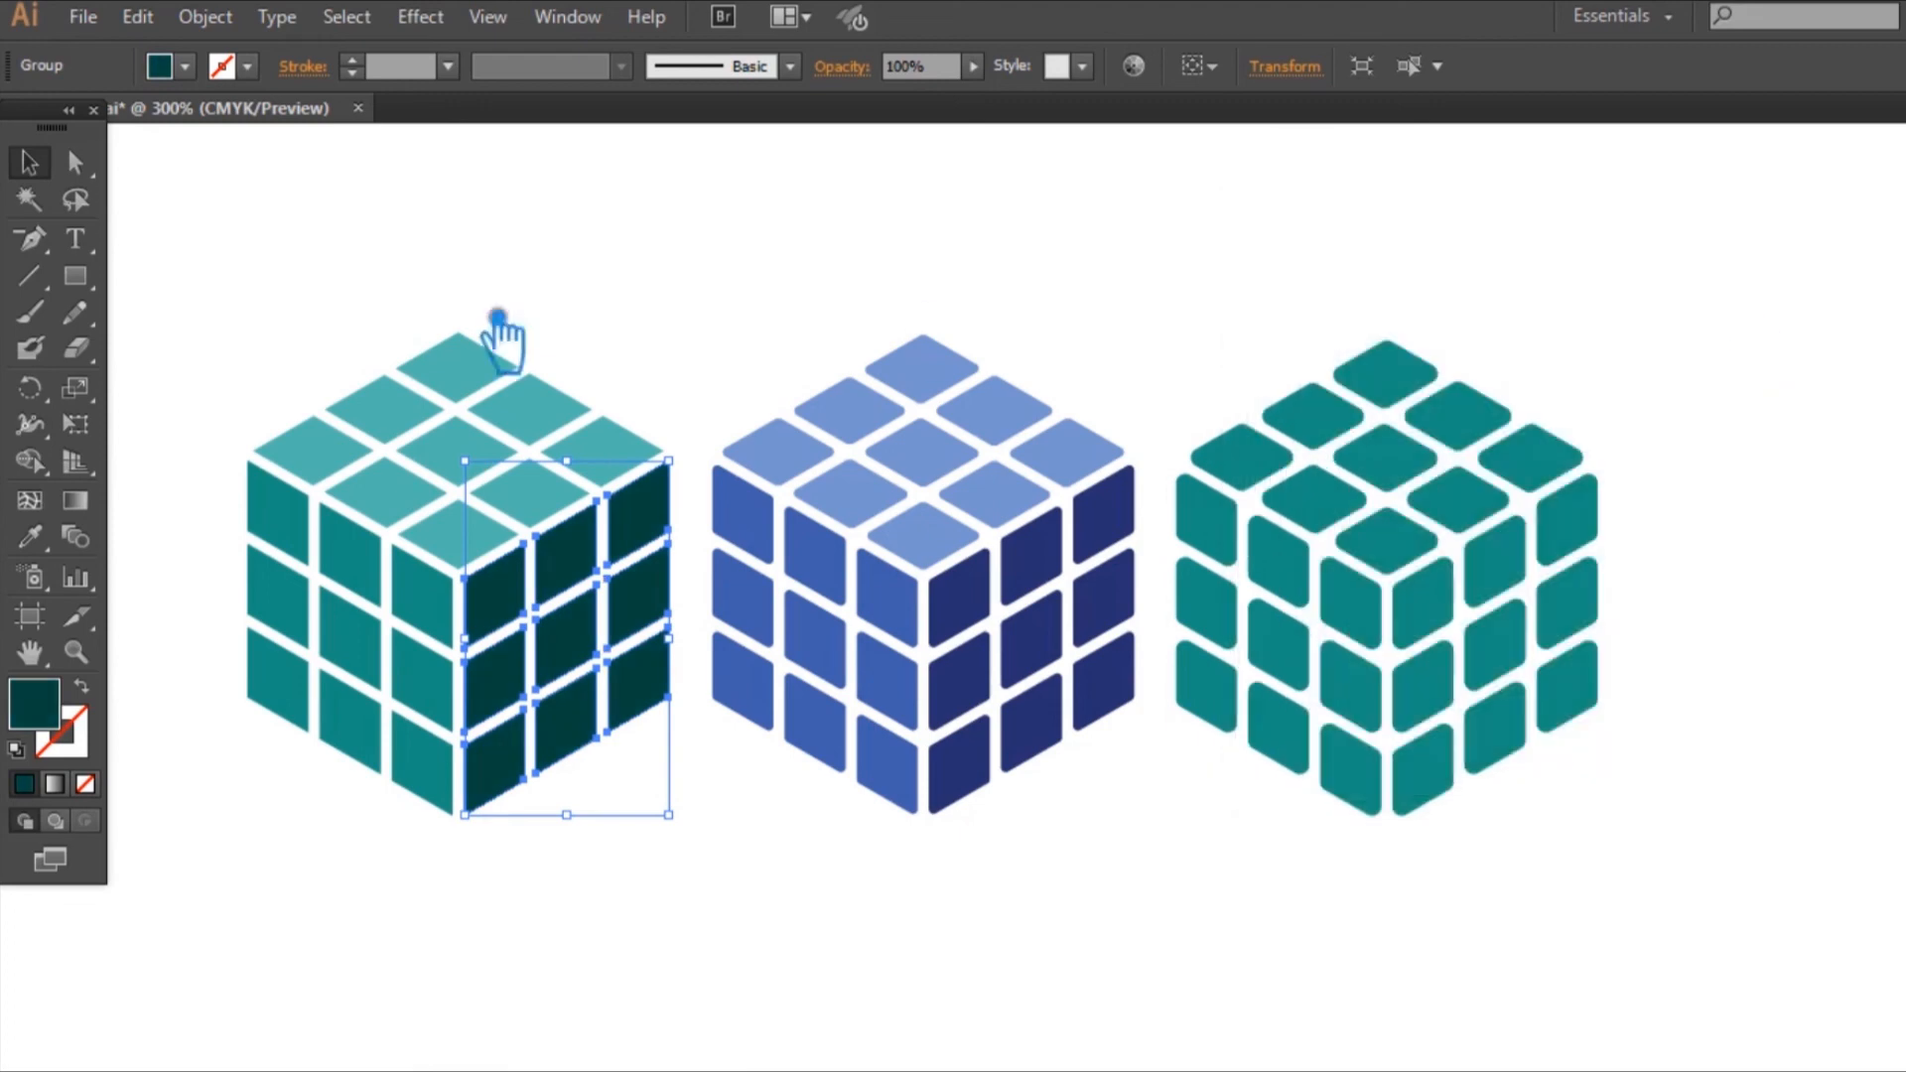
{"action": "left_click", "coordinate": [1366, 289]}
Step: Recolour the third cube's right face from teal to blue with hue 199°, saturation 90% and brightness 58% (#0F6E93)
{"action": "left_click", "coordinate": [1567, 655]}
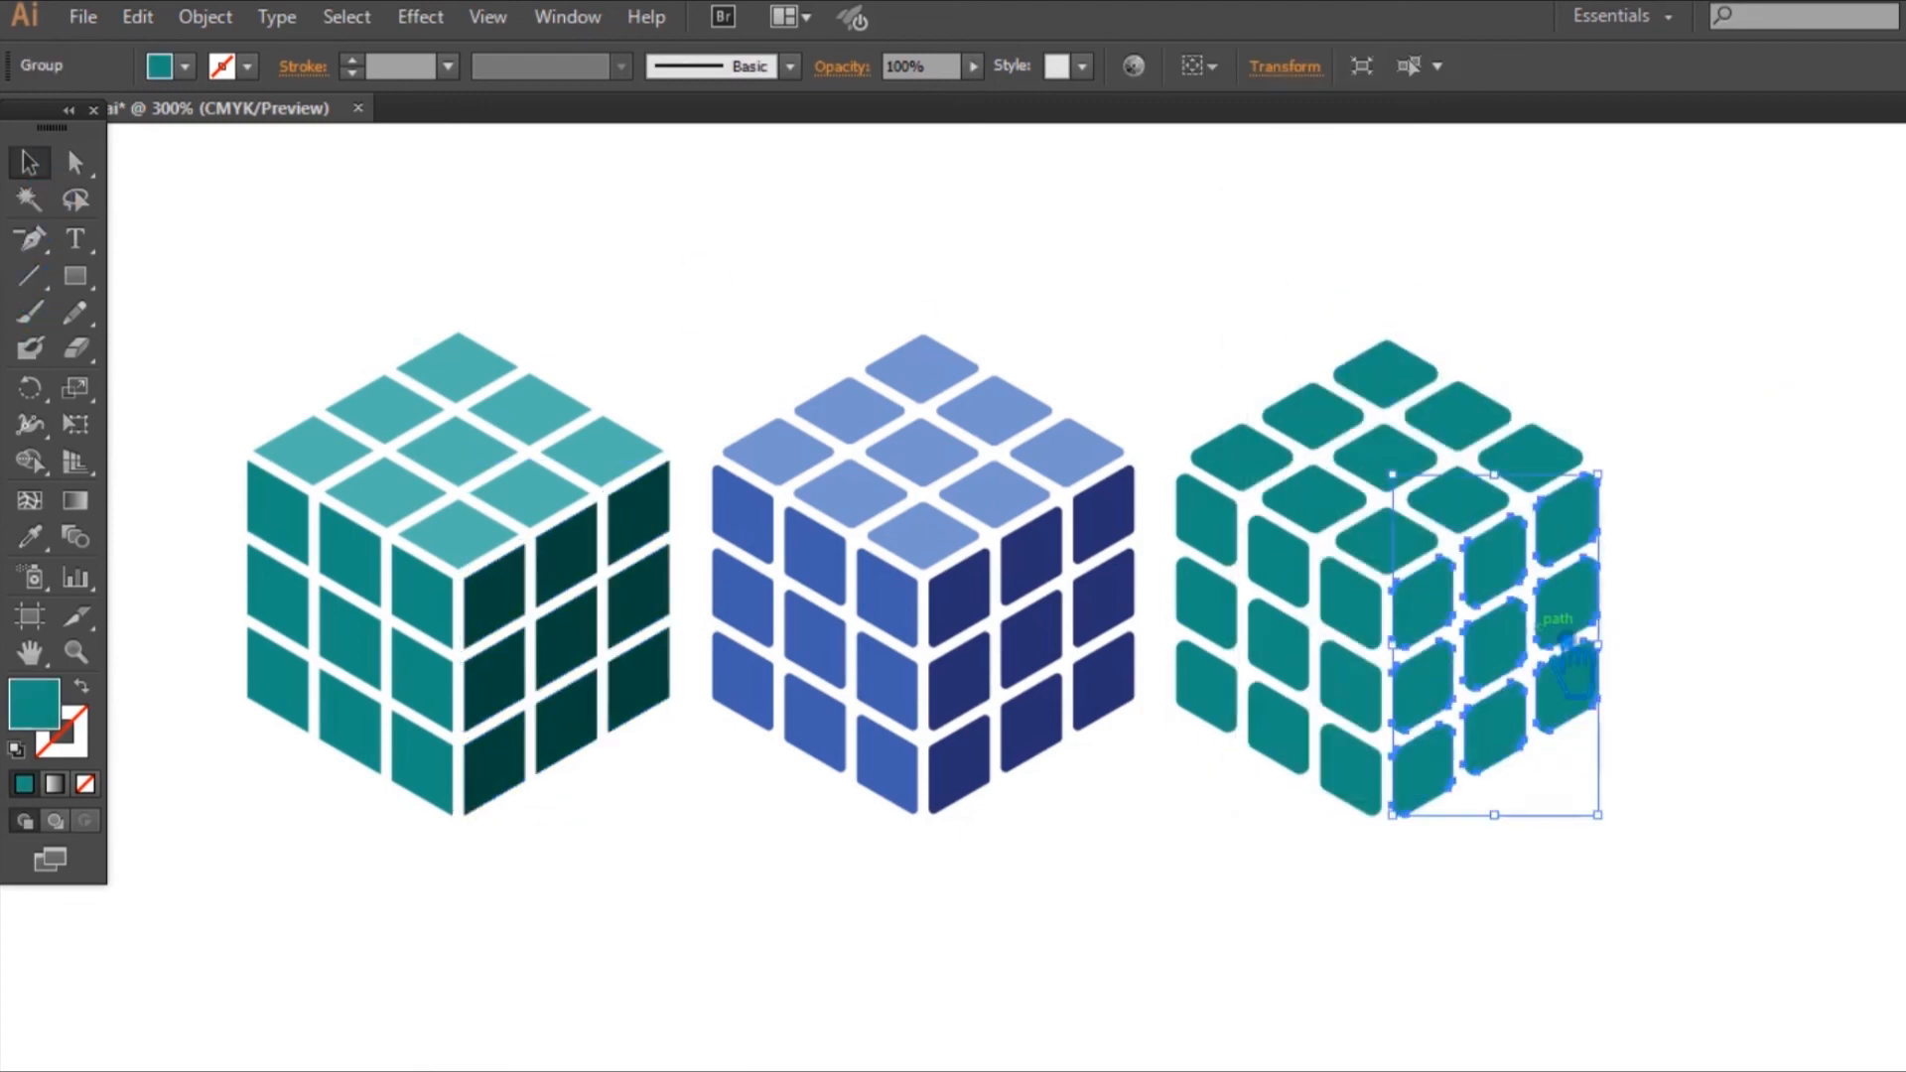
{"action": "double_click", "coordinate": [51, 732]}
{"action": "left_click_drag", "start_coordinate": [1739, 526], "coordinate": [1739, 495]}
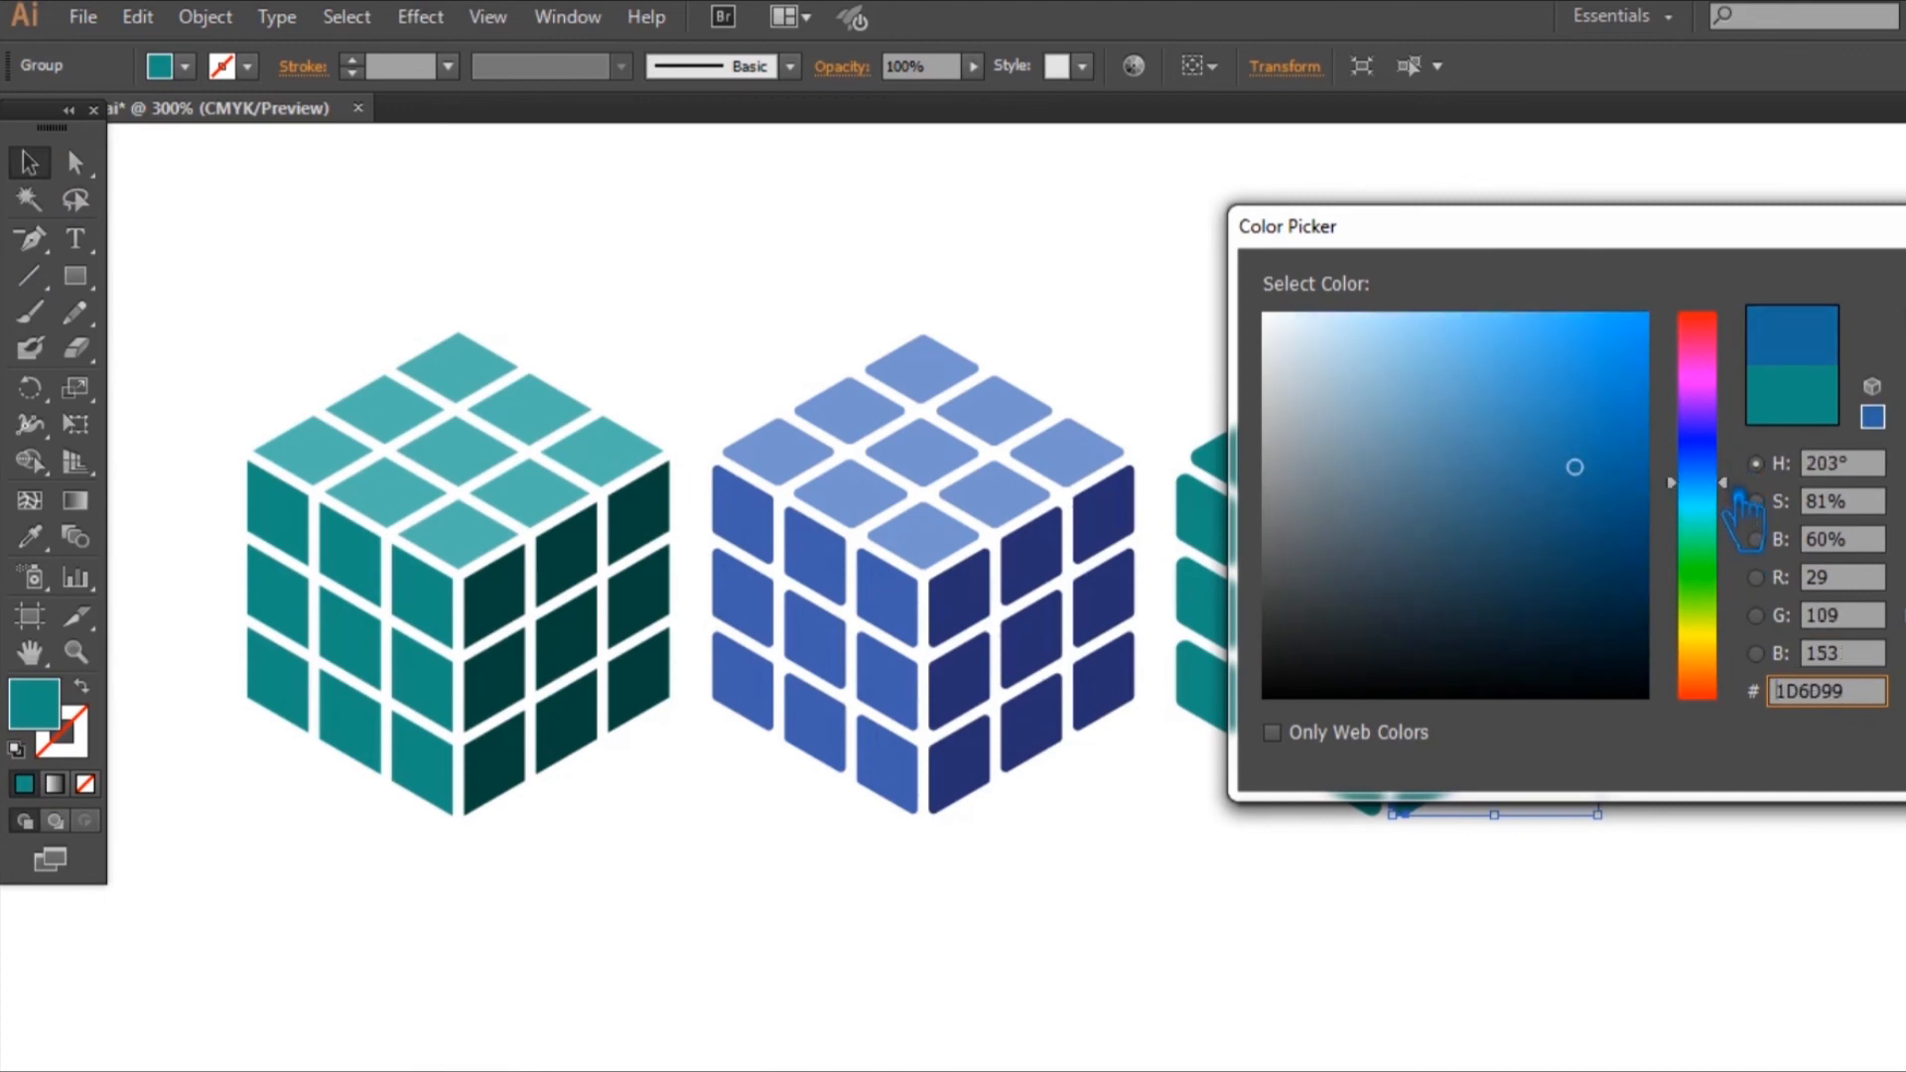
{"action": "mouse_move", "coordinate": [1616, 480]}
{"action": "left_mouse_down"}
{"action": "mouse_move", "coordinate": [1648, 521]}
{"action": "mouse_move", "coordinate": [1638, 486]}
{"action": "left_mouse_up"}
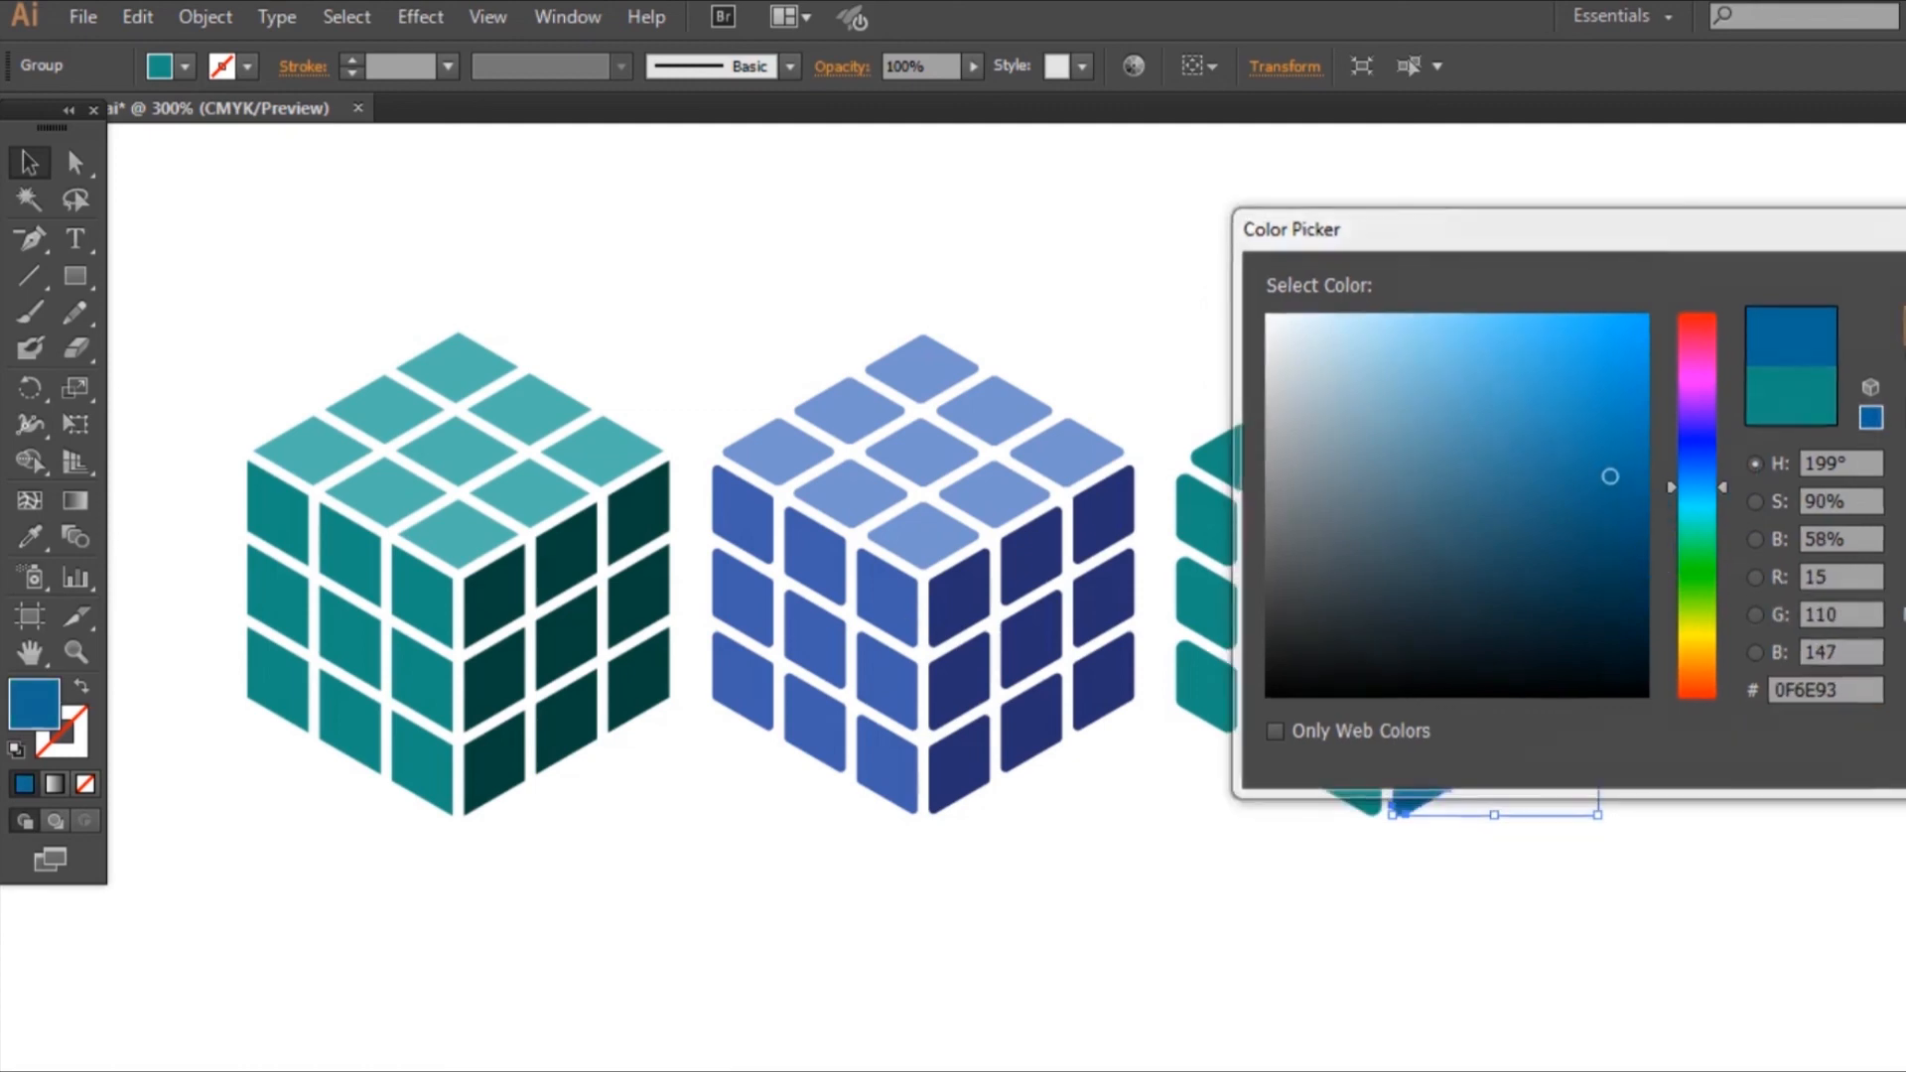
{"action": "key", "text": "Return"}
{"action": "left_click", "coordinate": [684, 243]}
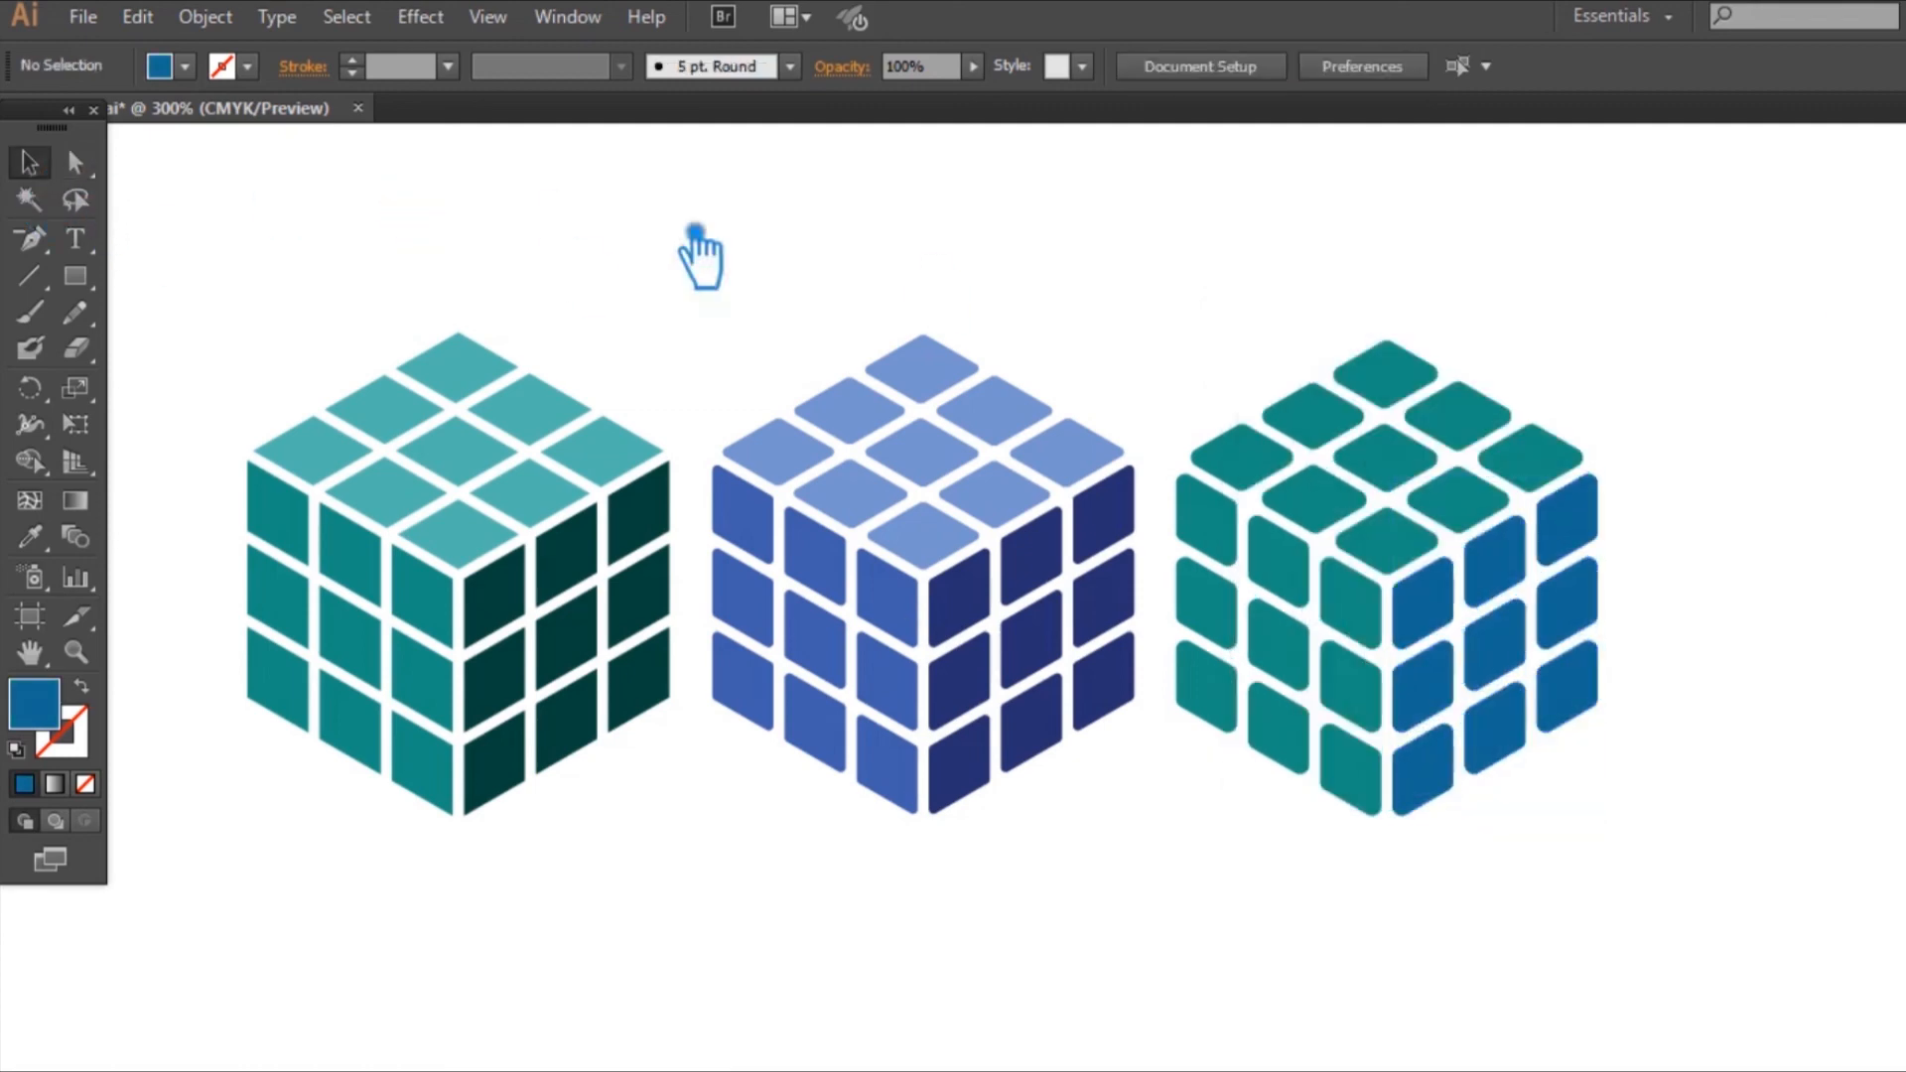
Step: Fill the third cube's left face with the blue sampled from its right face, adjusted to a brighter shade
{"action": "left_click", "coordinate": [1357, 628]}
{"action": "key", "text": "i"}
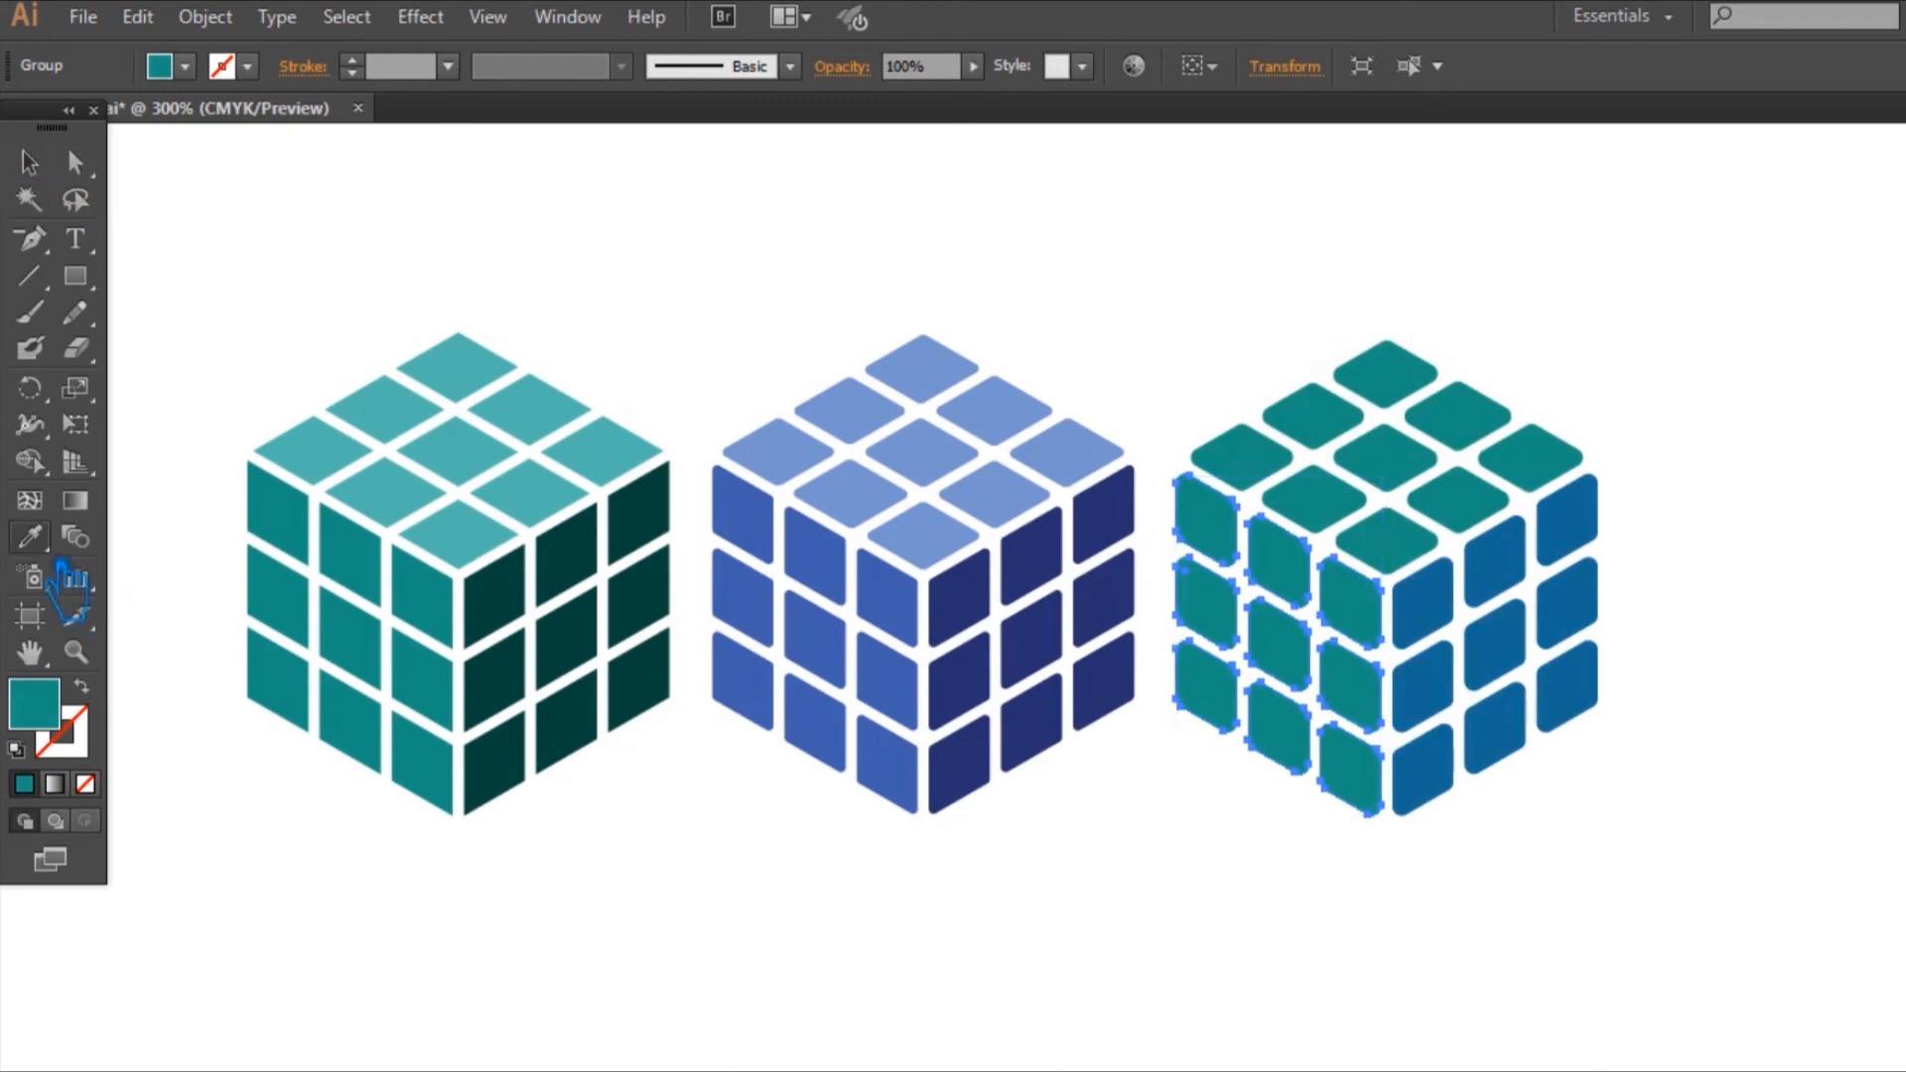
{"action": "left_click", "coordinate": [1444, 625]}
{"action": "double_click", "coordinate": [33, 703]}
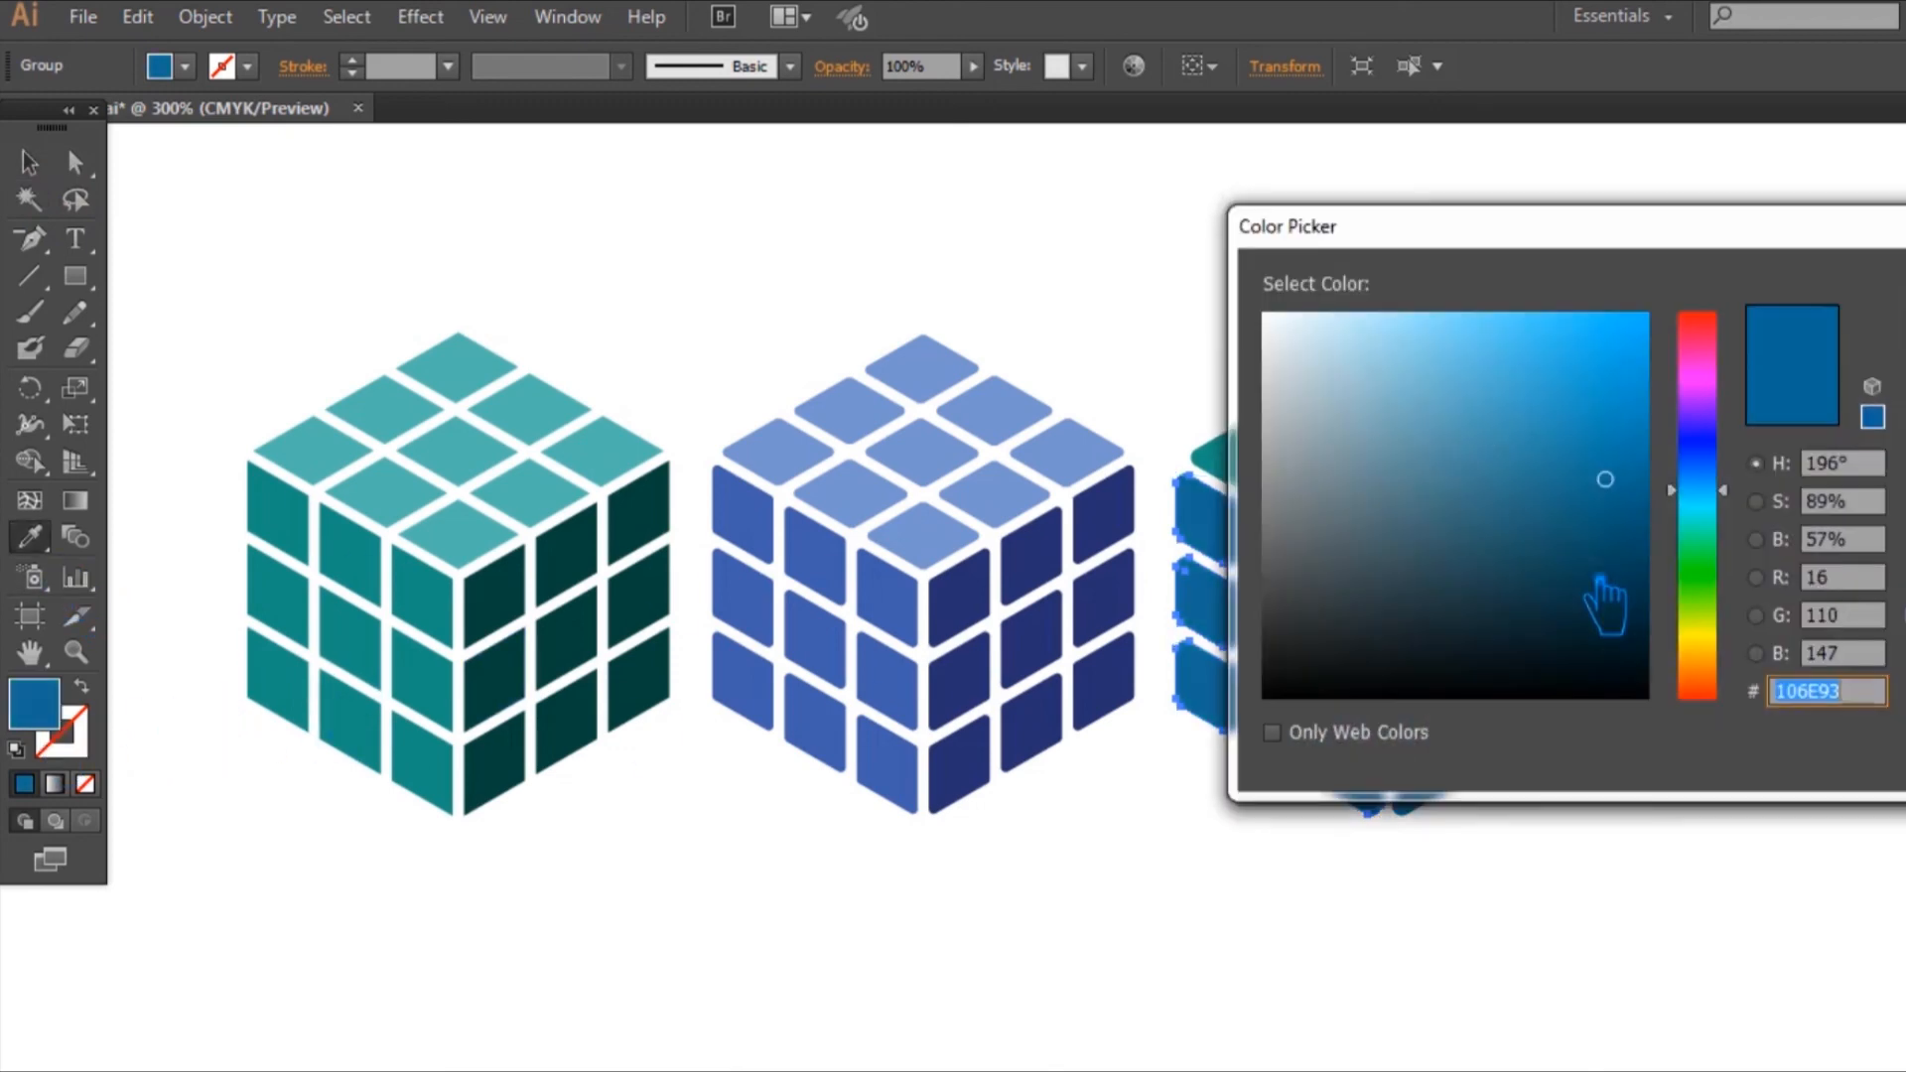
{"action": "left_click_drag", "start_coordinate": [1636, 479], "coordinate": [1618, 425]}
{"action": "key", "text": "Return"}
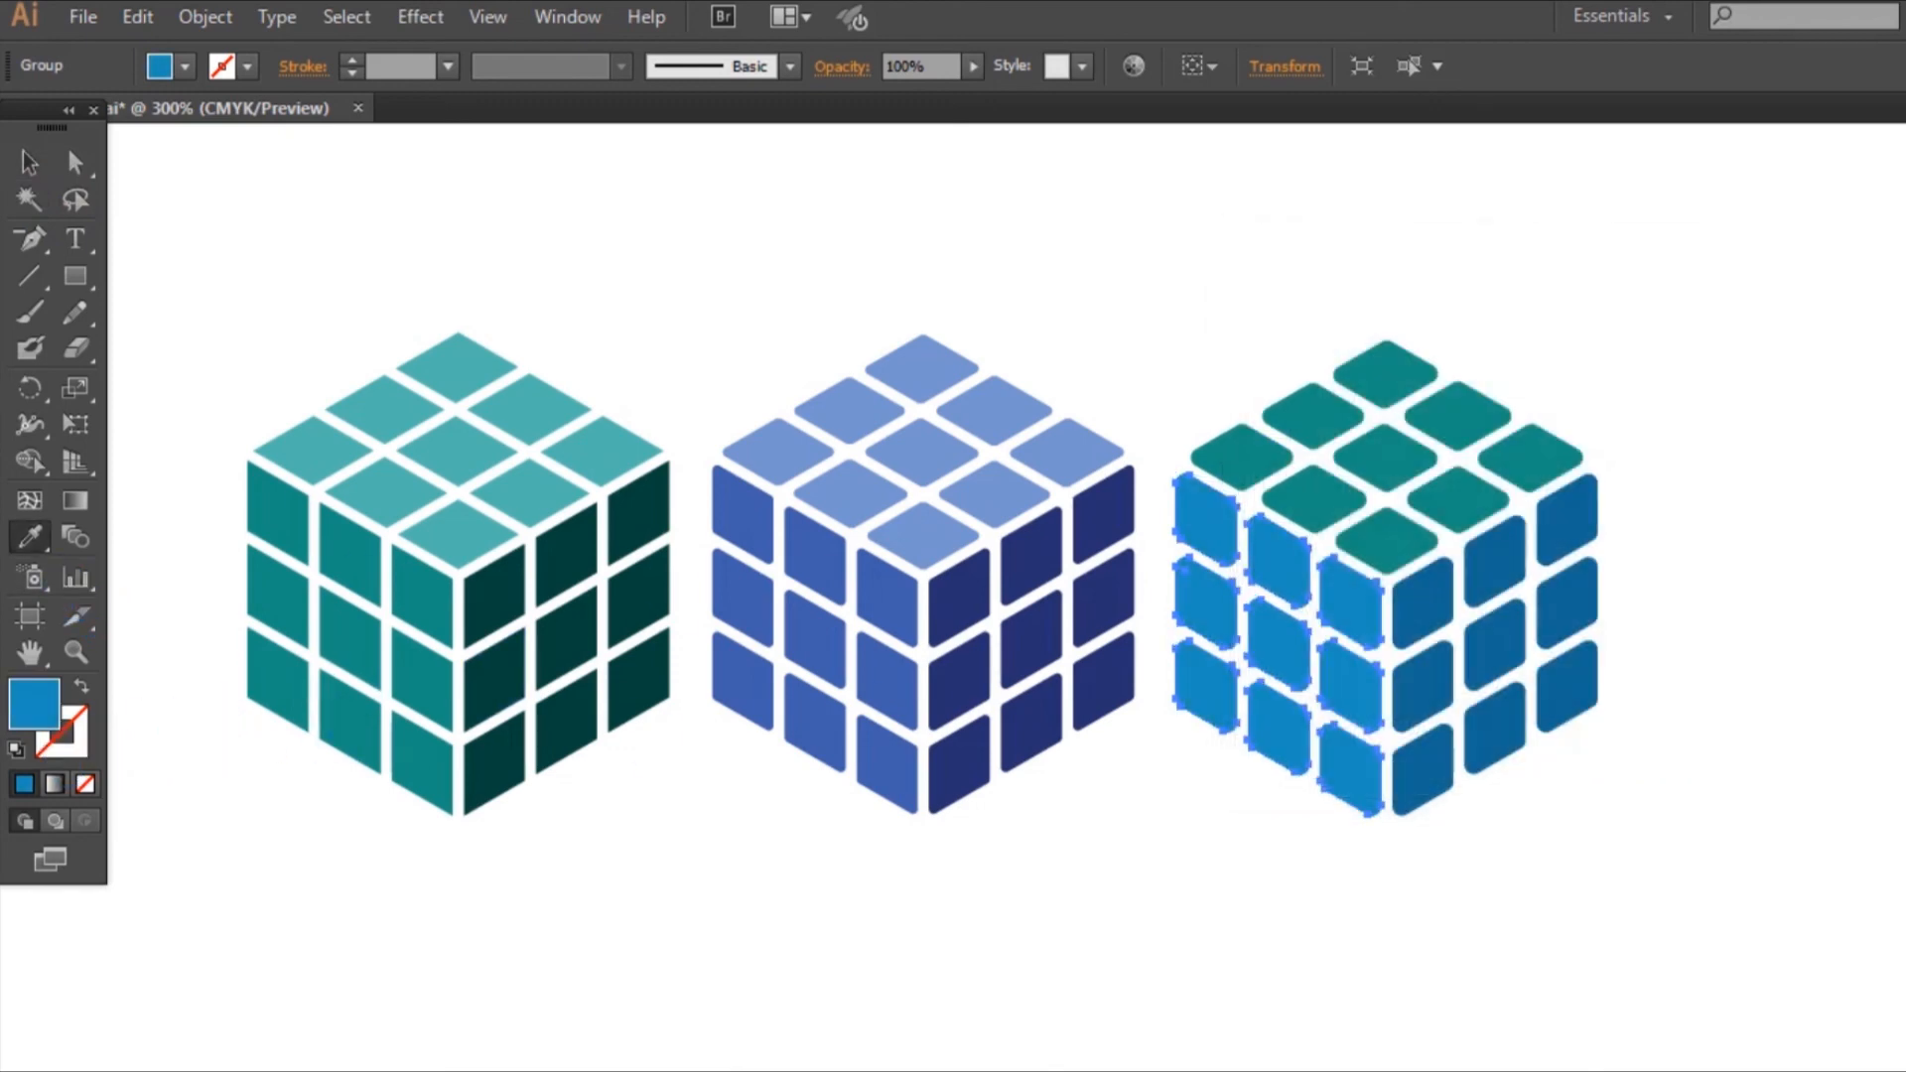
Step: Fill the third cube's top face with the left face's sampled blue, lightened to hue 193°, saturation 78% and brightness 92%
{"action": "left_click", "coordinate": [28, 162]}
{"action": "left_click", "coordinate": [1451, 446]}
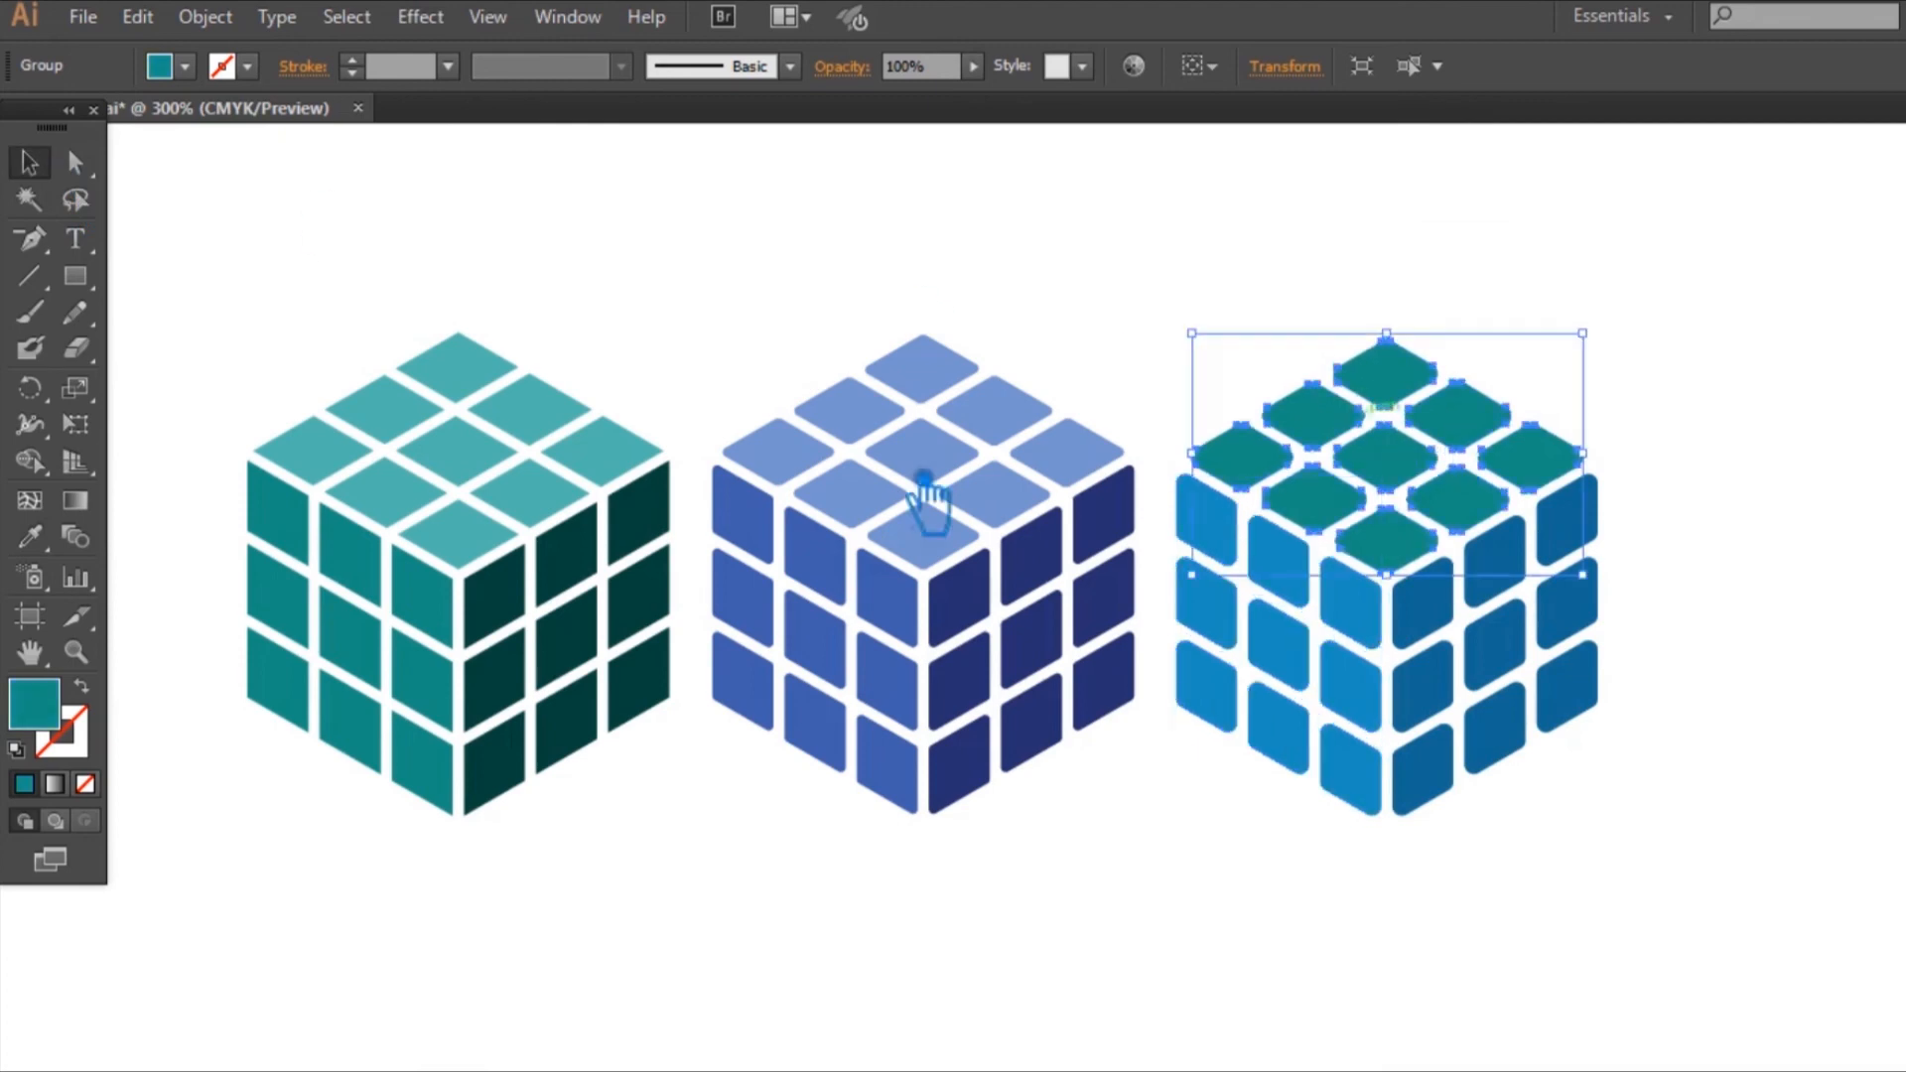
{"action": "left_click", "coordinate": [28, 537]}
{"action": "double_click", "coordinate": [42, 710]}
{"action": "left_click", "coordinate": [1574, 371]}
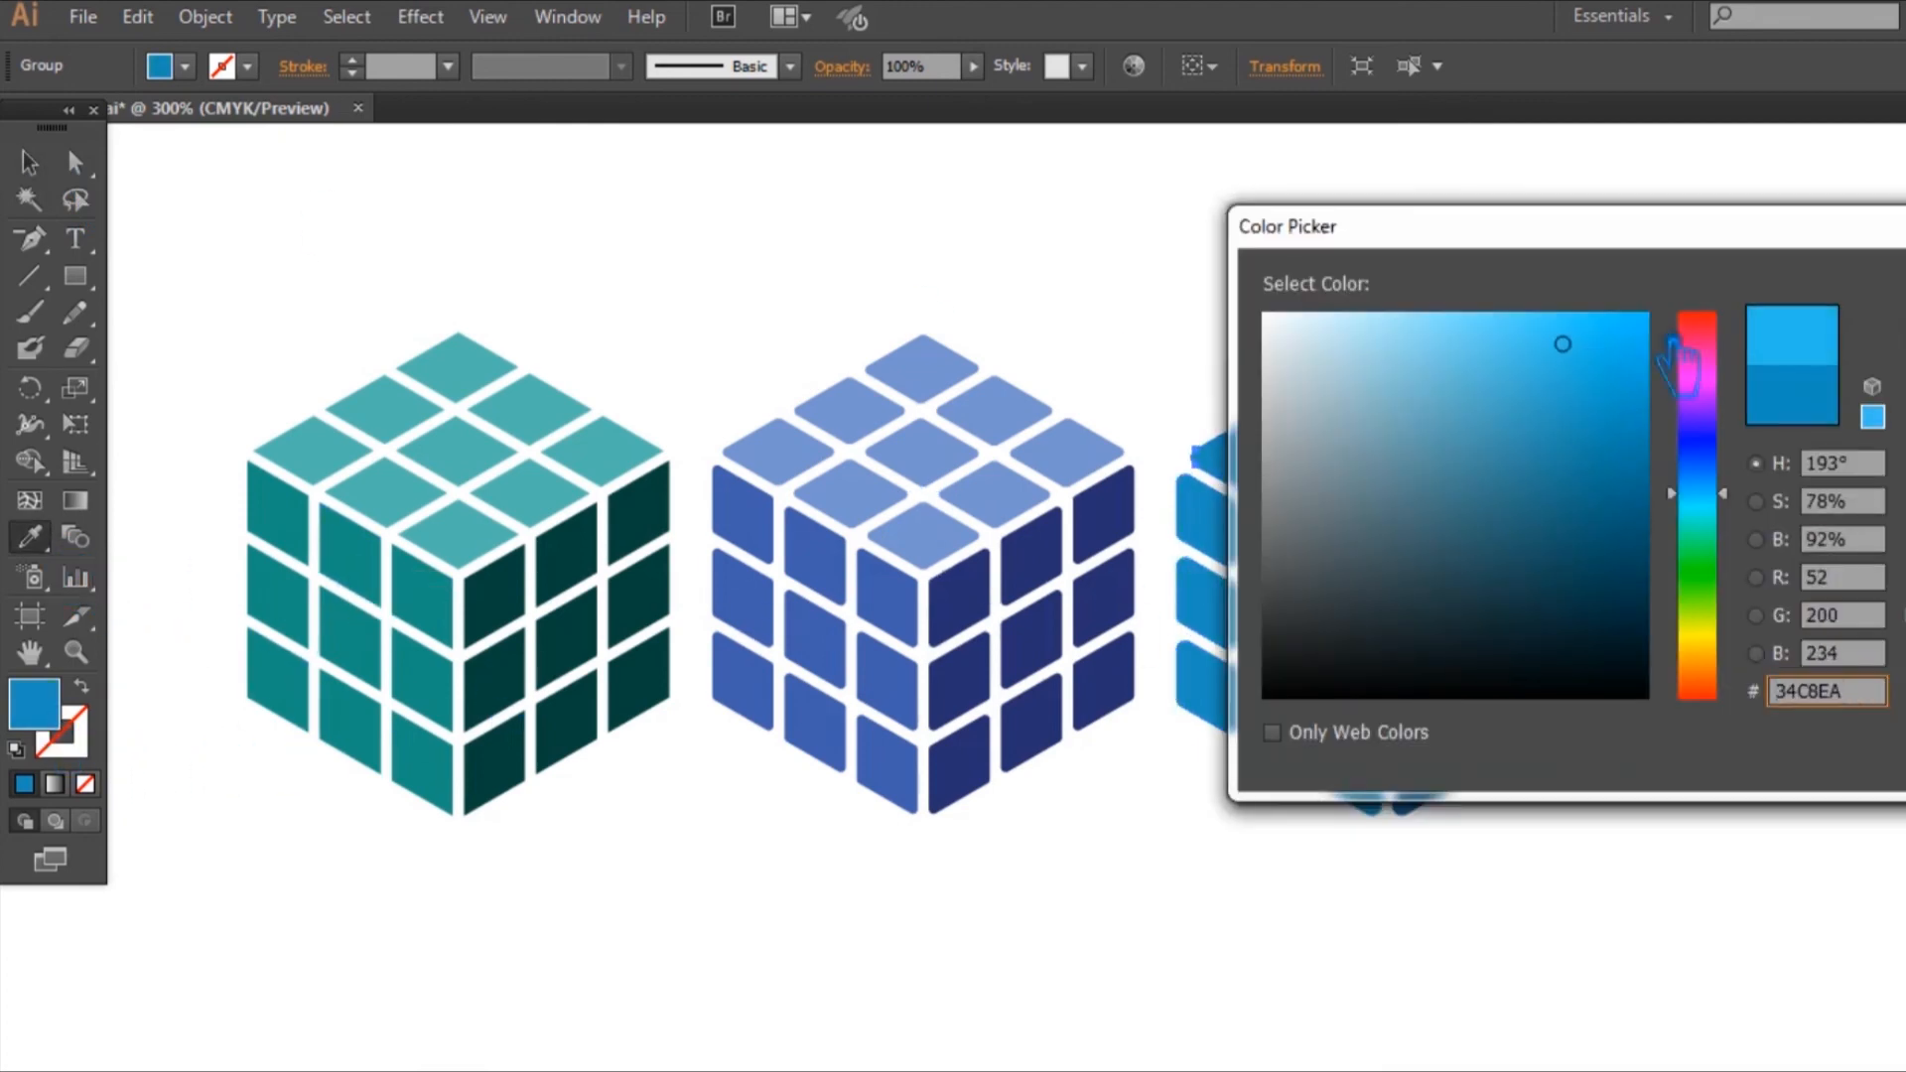
{"action": "key", "text": "Return"}
{"action": "left_click", "coordinate": [30, 164]}
{"action": "left_click", "coordinate": [456, 268]}
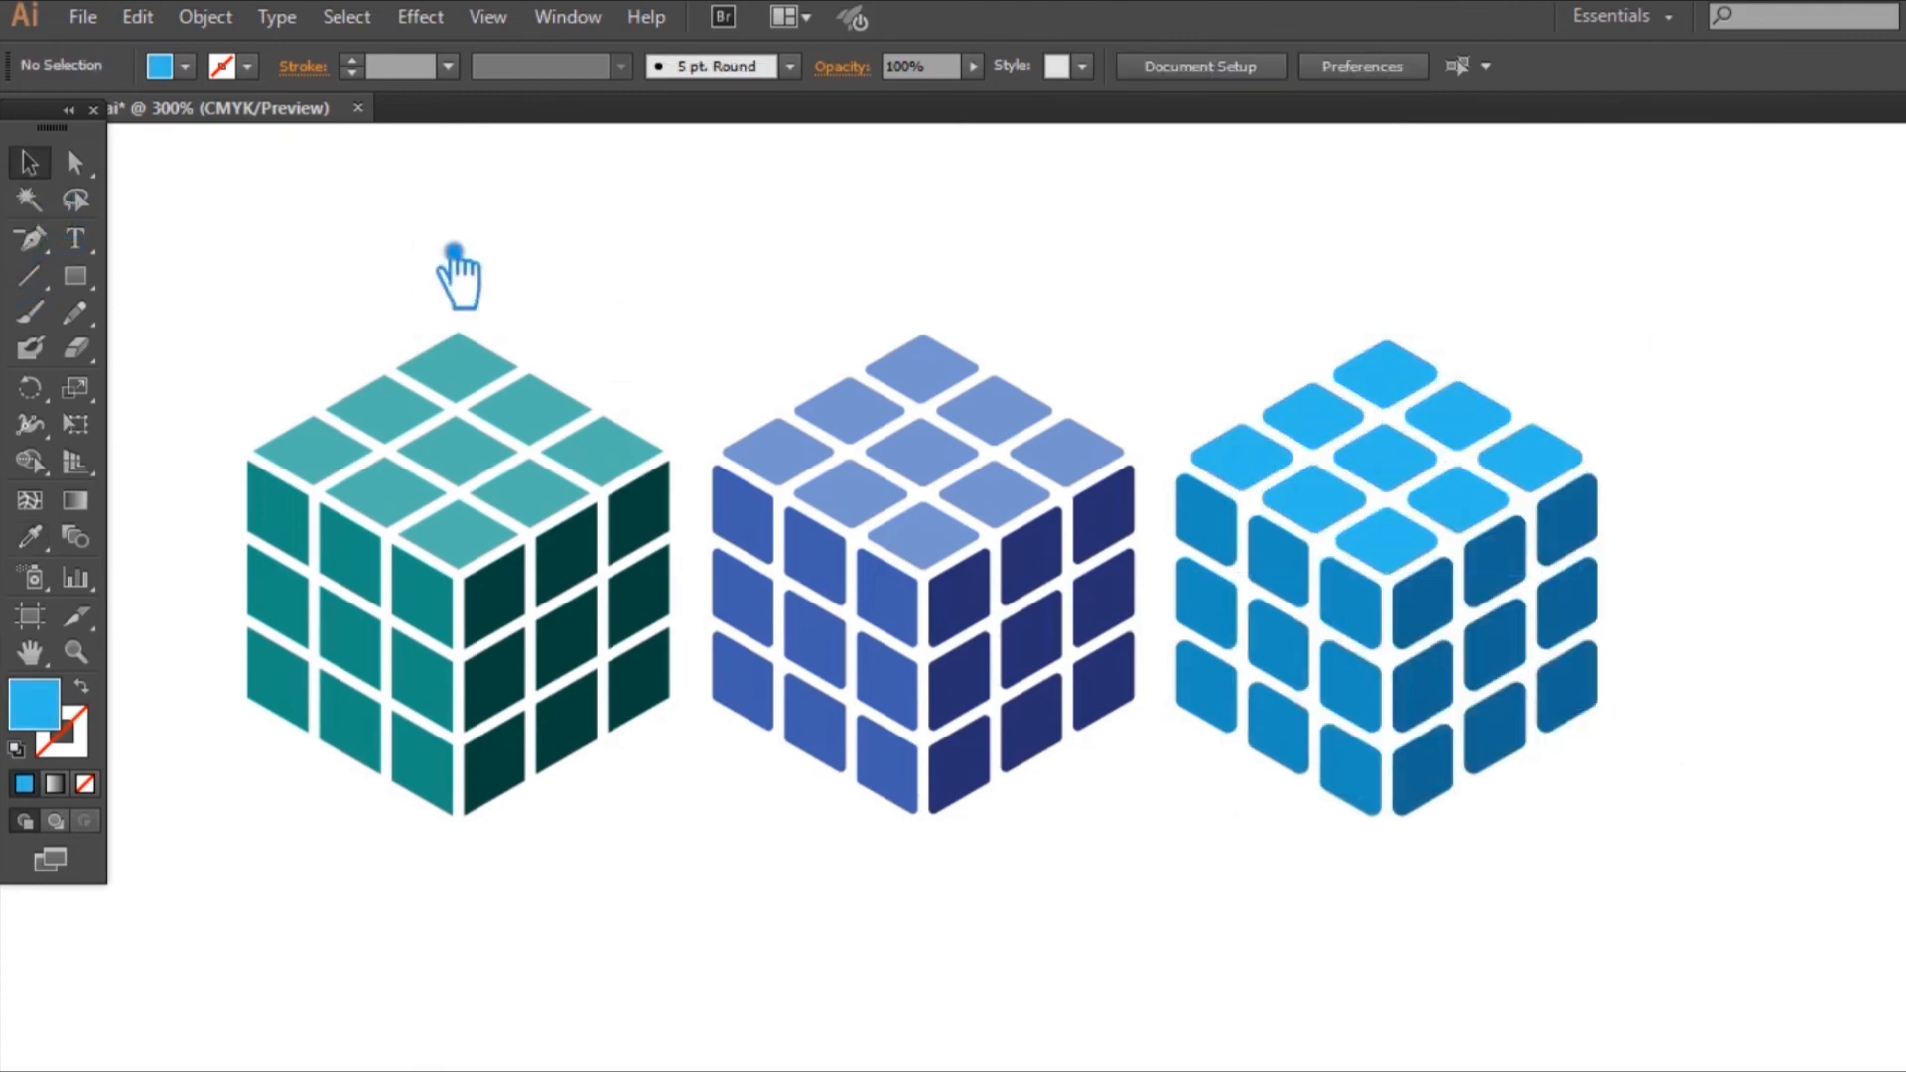
Step: Darken the third cube's right face fill to hue 196°, saturation 89% and brightness 48% (#0E617A)
{"action": "left_click", "coordinate": [1446, 609]}
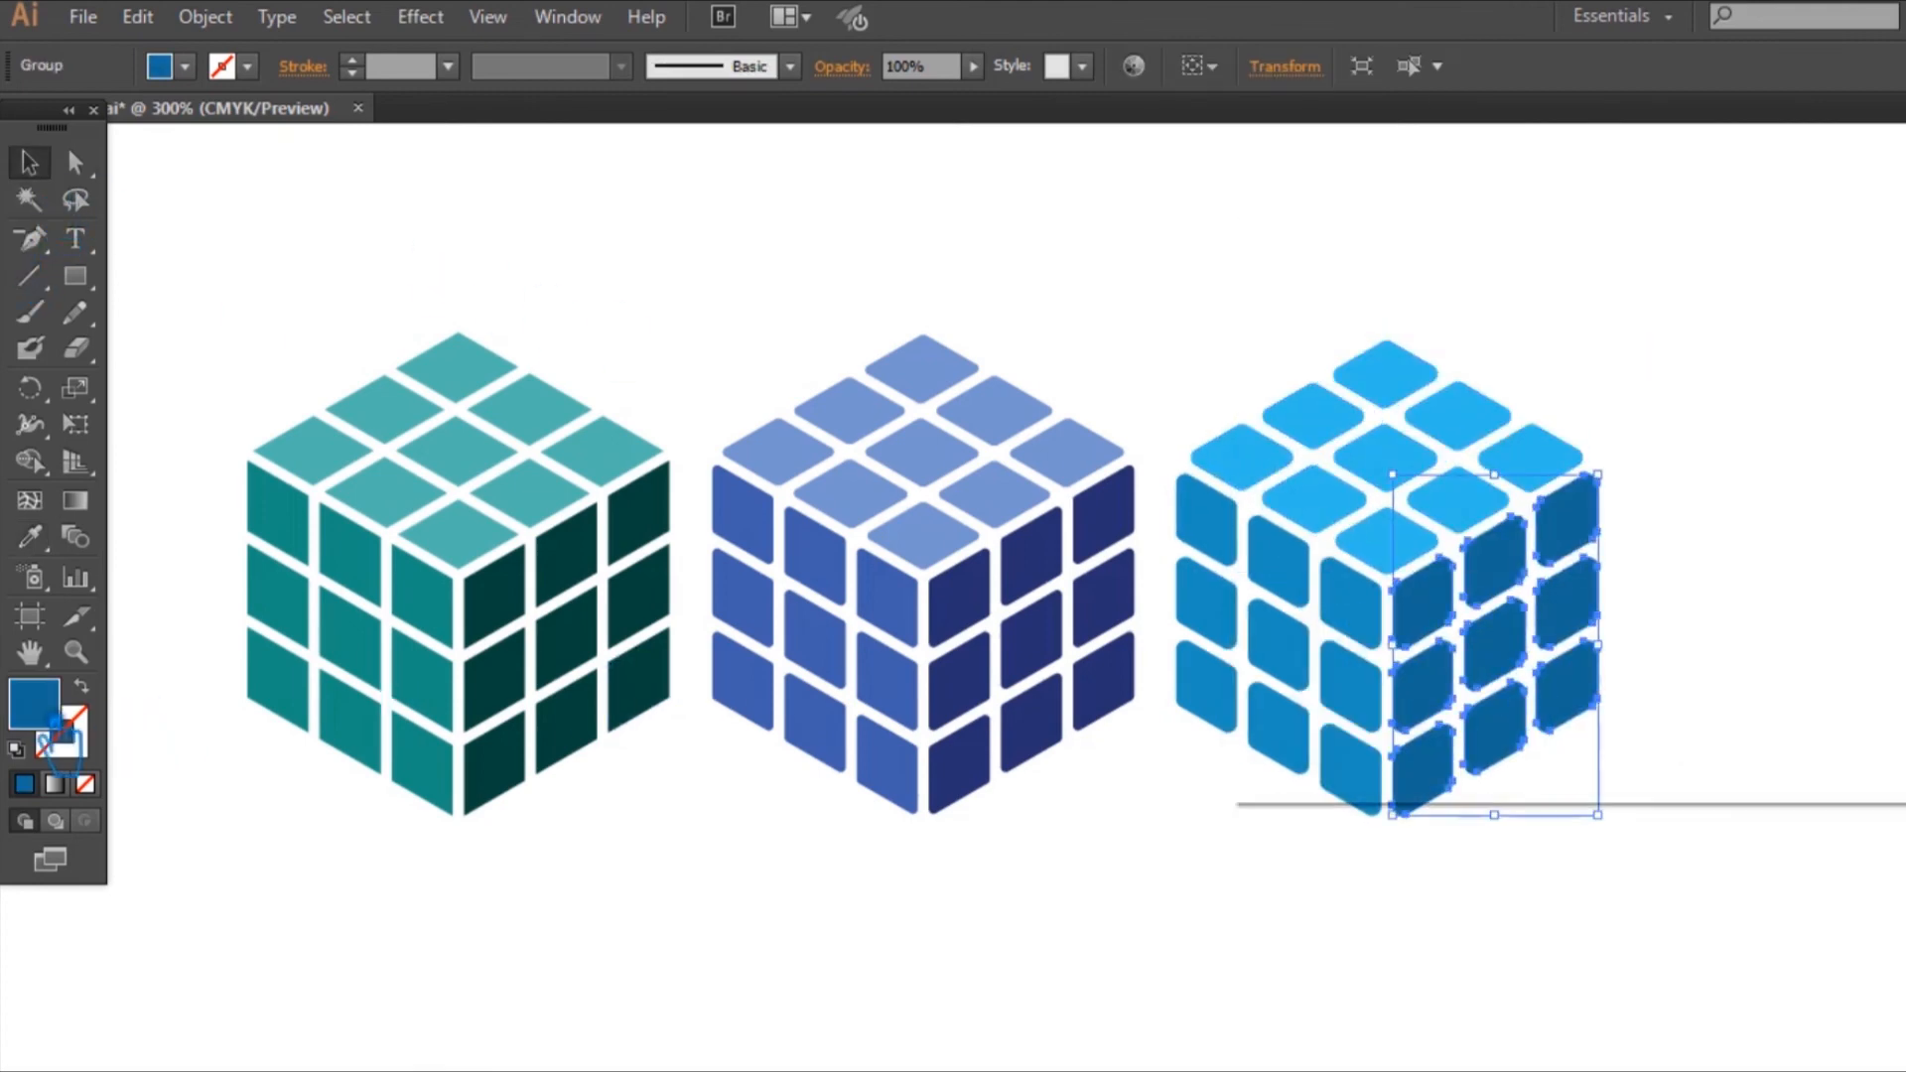
{"action": "double_click", "coordinate": [40, 713]}
{"action": "left_click", "coordinate": [1605, 515]}
{"action": "key", "text": "Return"}
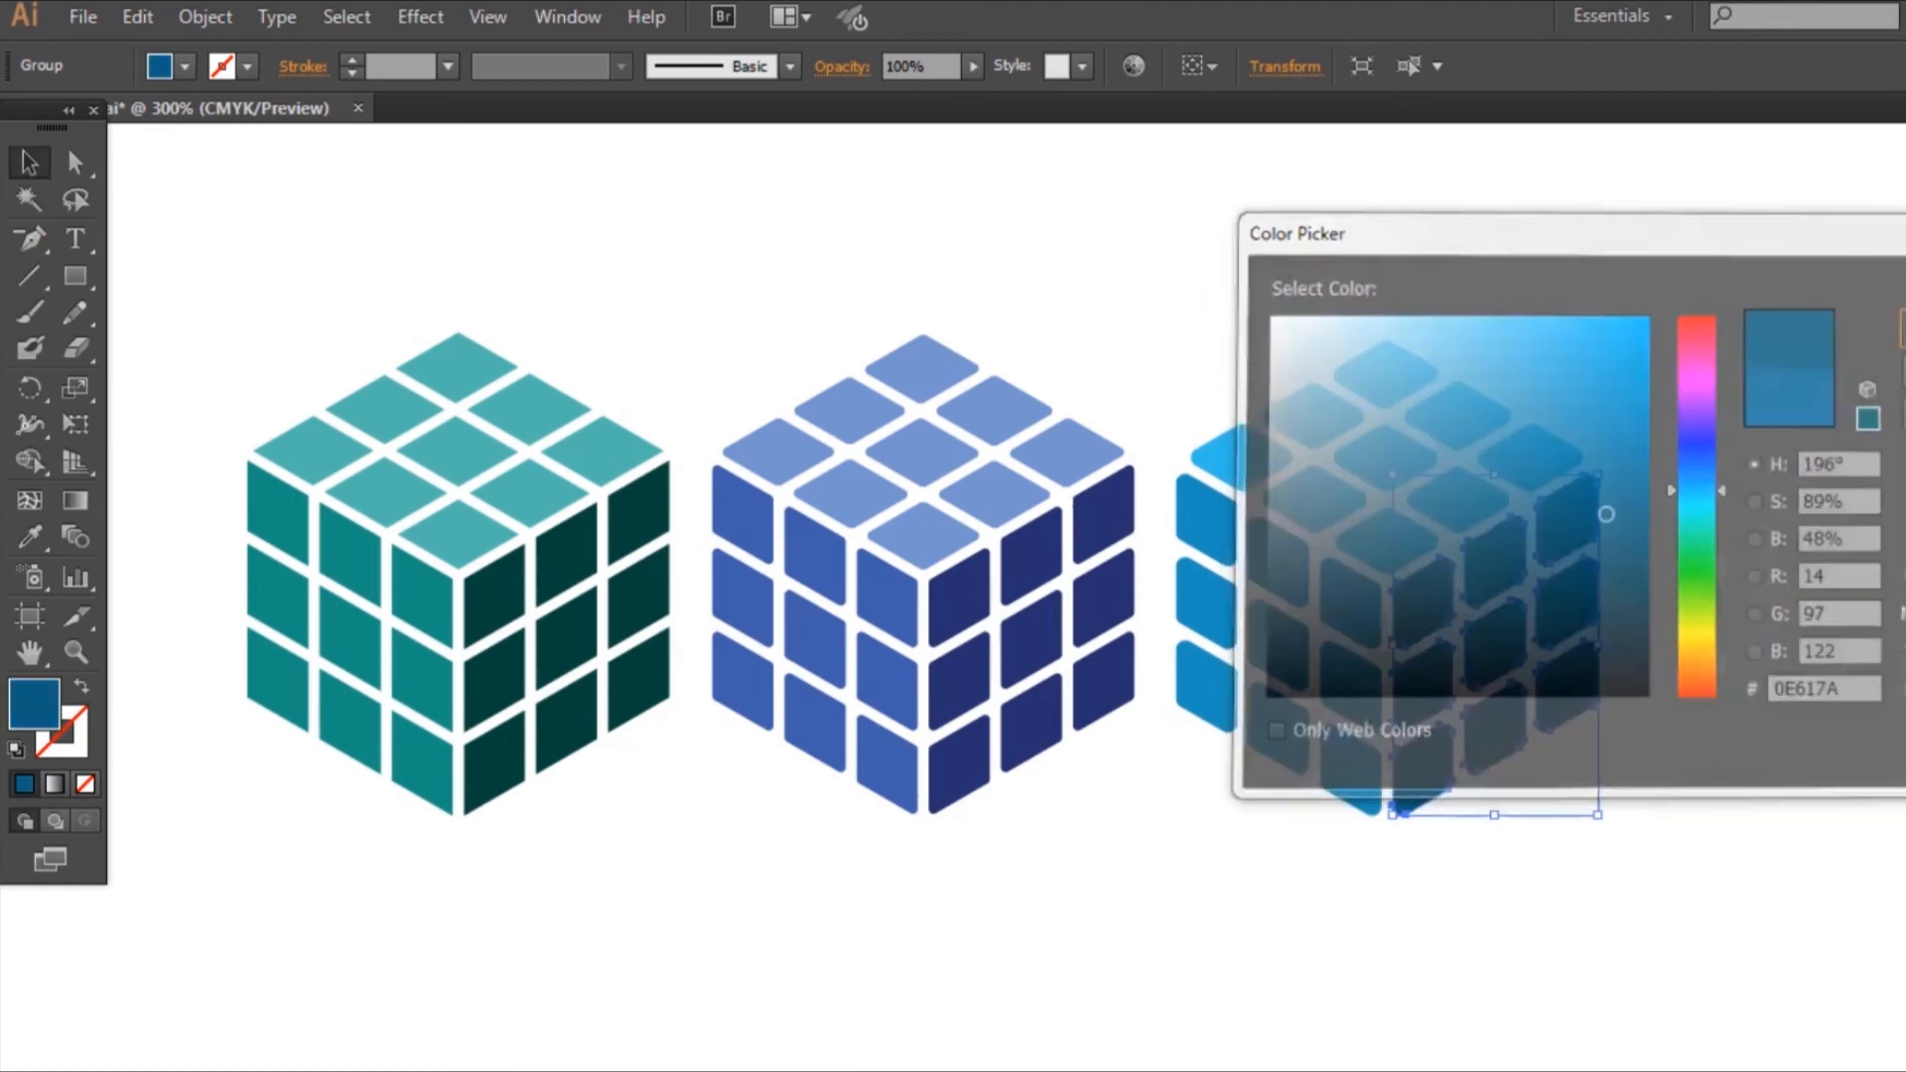
{"action": "left_click", "coordinate": [283, 185]}
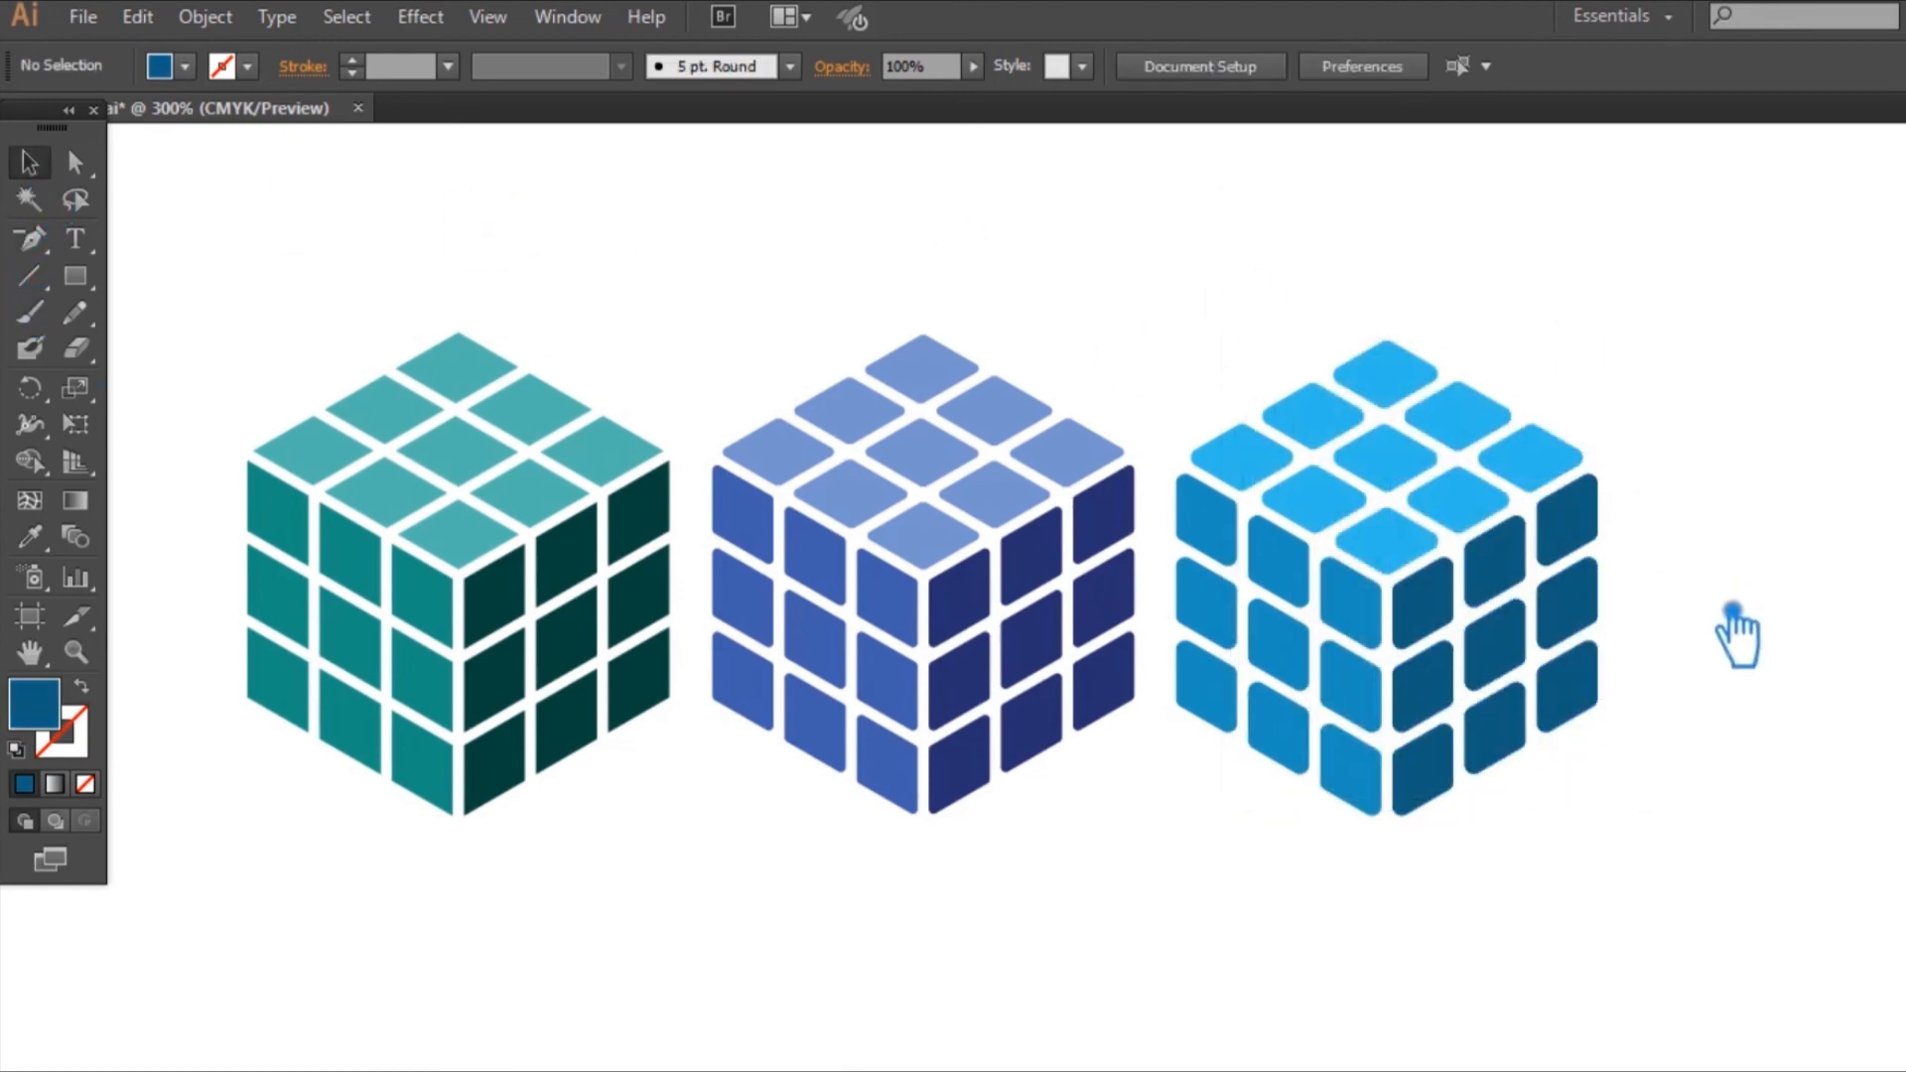
Step: Darken the third cube's left face fill slightly to a more saturated blue, and deselect it
{"action": "left_click", "coordinate": [1374, 651]}
{"action": "double_click", "coordinate": [39, 705]}
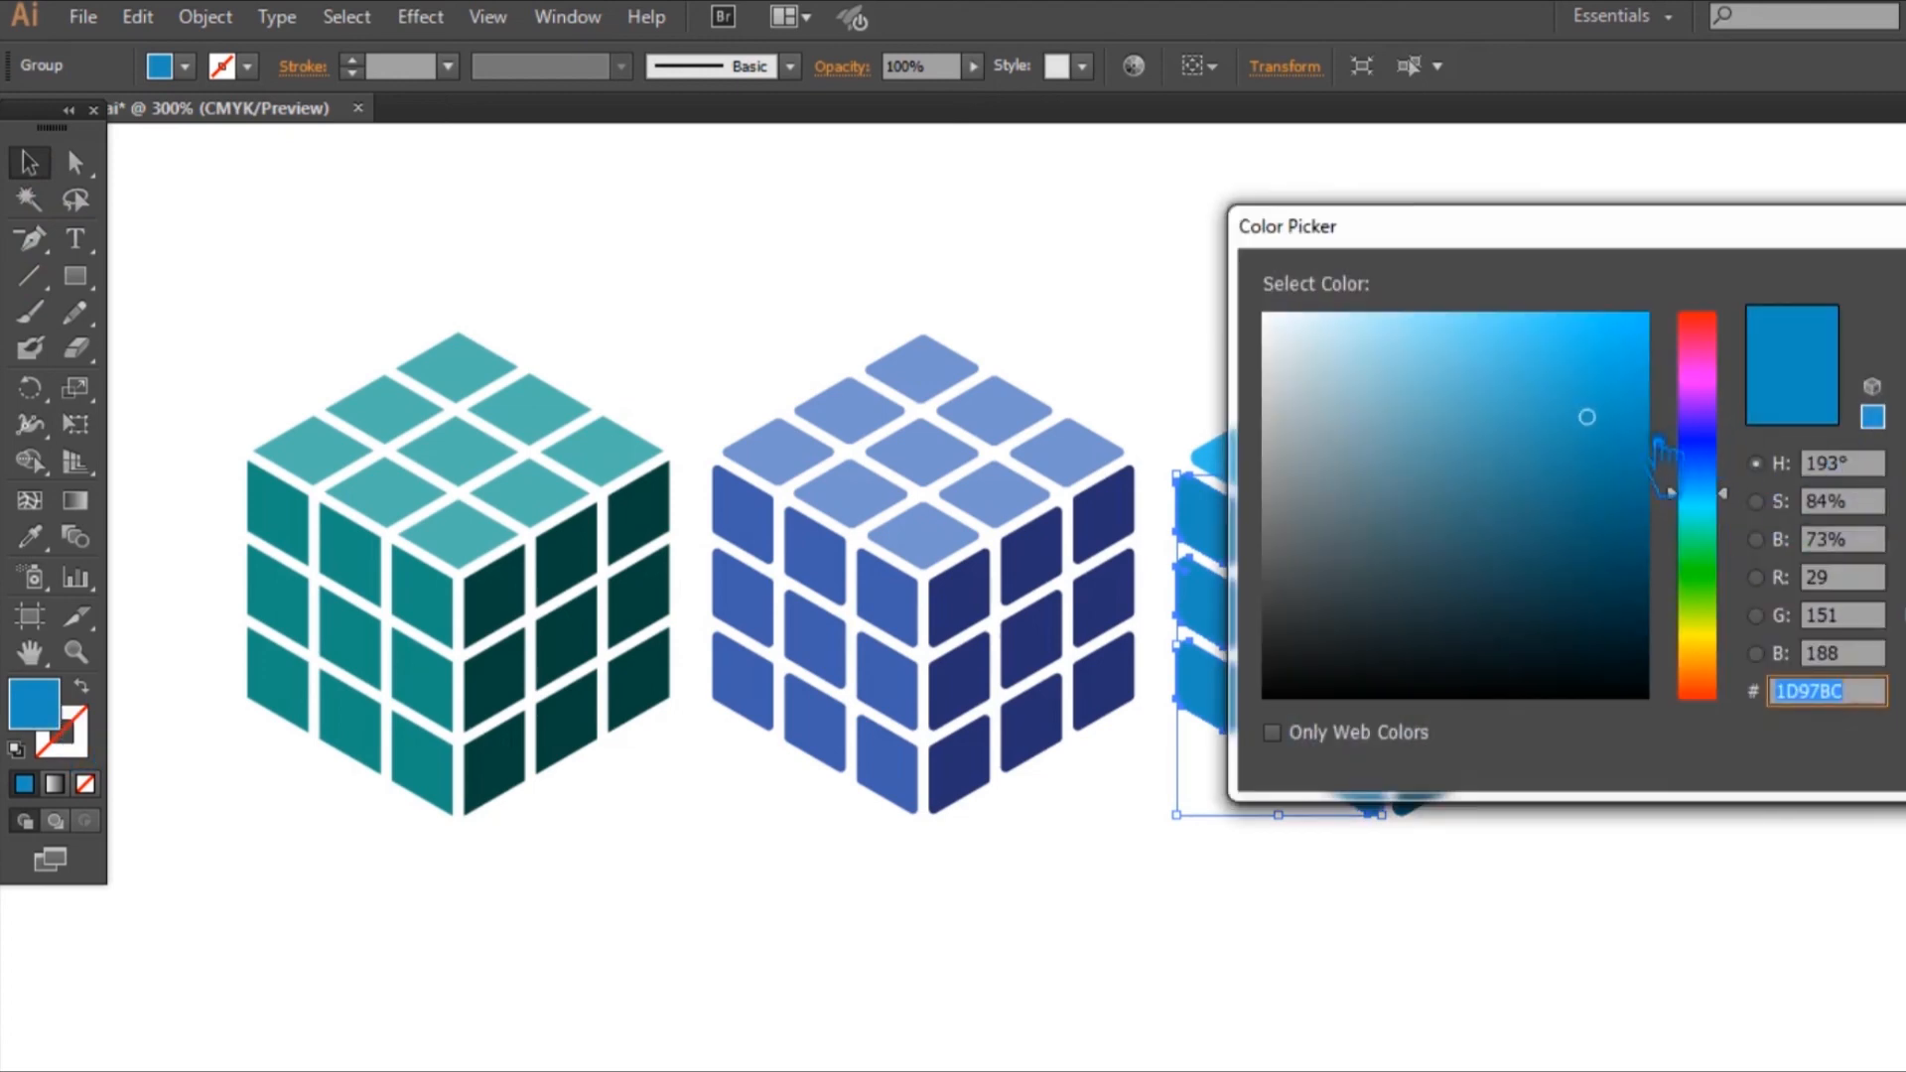
{"action": "left_click", "coordinate": [1599, 439]}
{"action": "left_click", "coordinate": [1905, 319]}
{"action": "left_click", "coordinate": [1894, 395]}
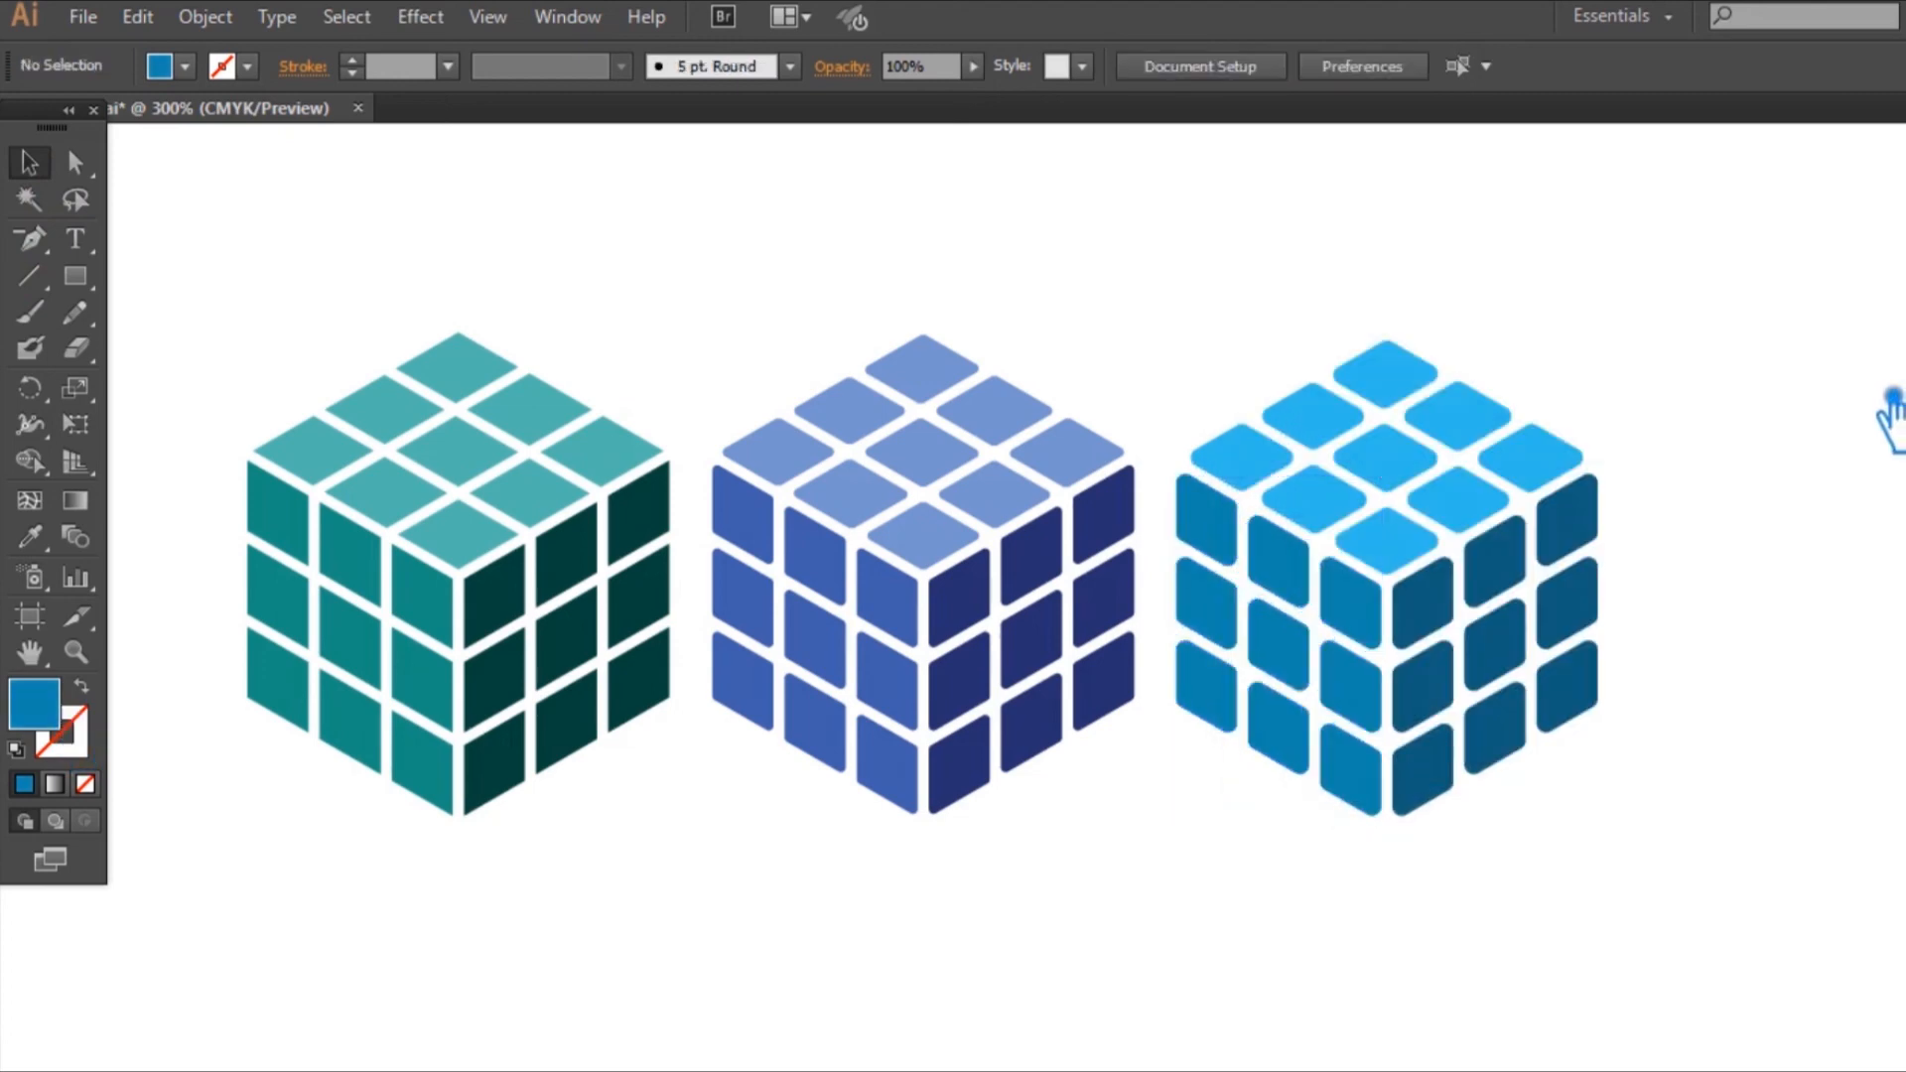